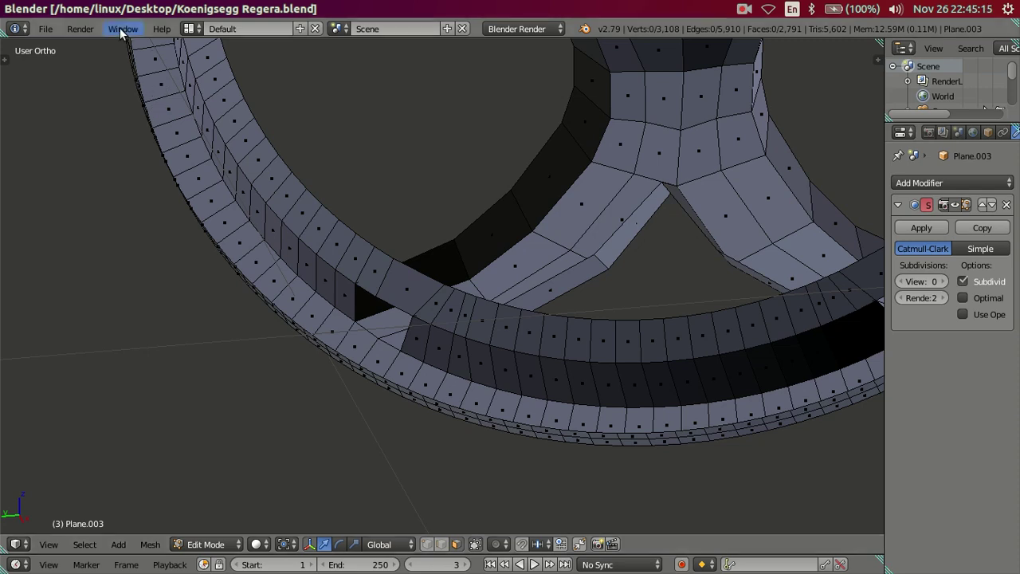
Go fullscreen, switch to edge select mode, and show the N sidebar facing the wheel hub.
{"action": "left_click", "coordinate": [137, 60]}
{"action": "mouse_move", "coordinate": [629, 216]}
{"action": "middle_mouse_down"}
{"action": "mouse_move", "coordinate": [540, 223]}
{"action": "mouse_move", "coordinate": [556, 266]}
{"action": "mouse_move", "coordinate": [576, 241]}
{"action": "mouse_move", "coordinate": [446, 241]}
{"action": "mouse_move", "coordinate": [522, 271]}
{"action": "mouse_move", "coordinate": [481, 273]}
{"action": "mouse_move", "coordinate": [585, 455]}
{"action": "middle_mouse_up"}
{"action": "left_click", "coordinate": [440, 545]}
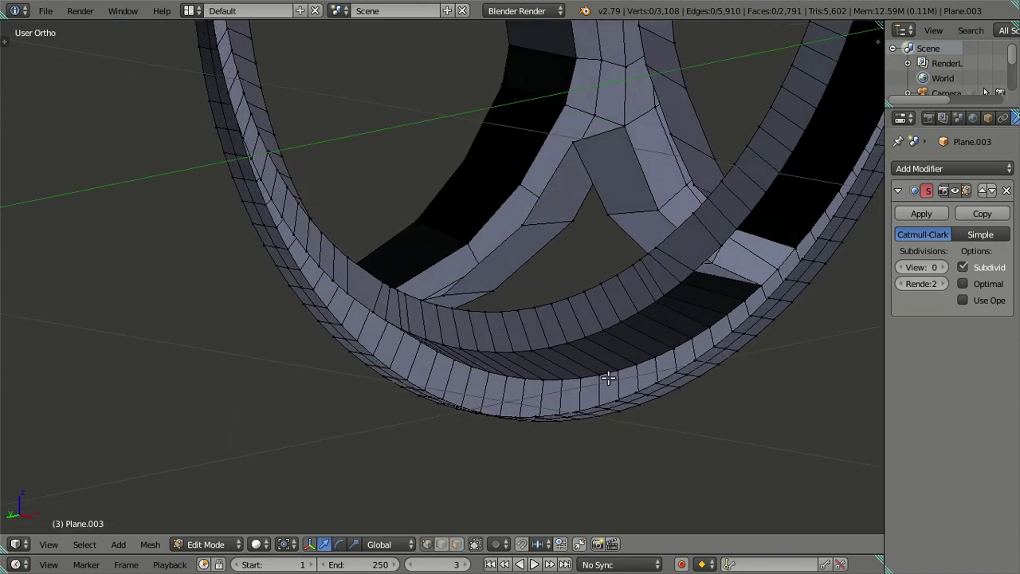
{"action": "key", "text": "n"}
{"action": "mouse_move", "coordinate": [629, 343]}
{"action": "middle_mouse_down"}
{"action": "mouse_move", "coordinate": [592, 287]}
{"action": "mouse_move", "coordinate": [319, 295]}
{"action": "mouse_move", "coordinate": [354, 280]}
{"action": "mouse_move", "coordinate": [467, 432]}
{"action": "mouse_move", "coordinate": [437, 320]}
{"action": "middle_mouse_up"}
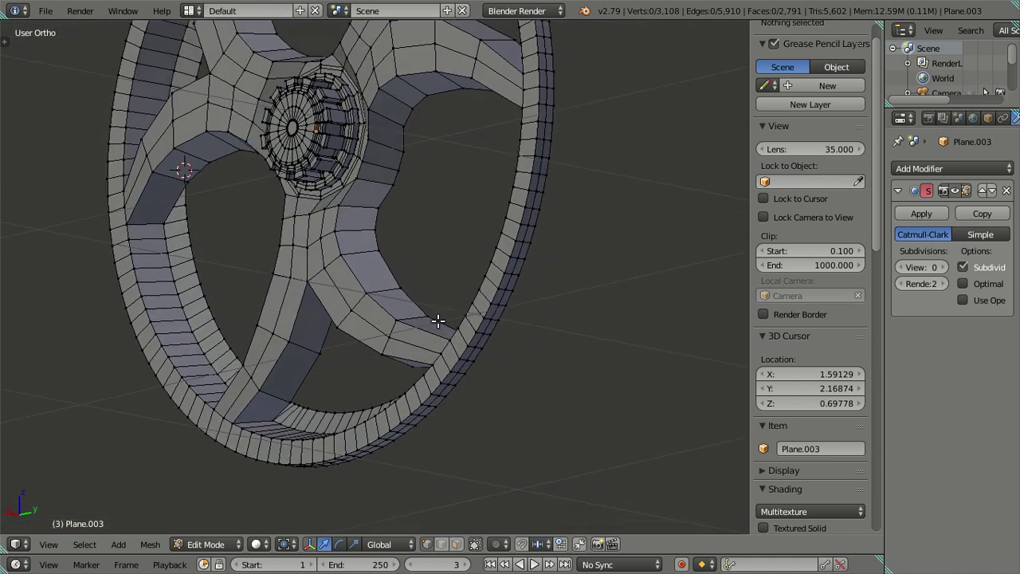
Set a vertex beside the hub to X = -0.10735 and move it higher.
{"action": "right_click", "coordinate": [401, 176]}
{"action": "left_click", "coordinate": [804, 39]}
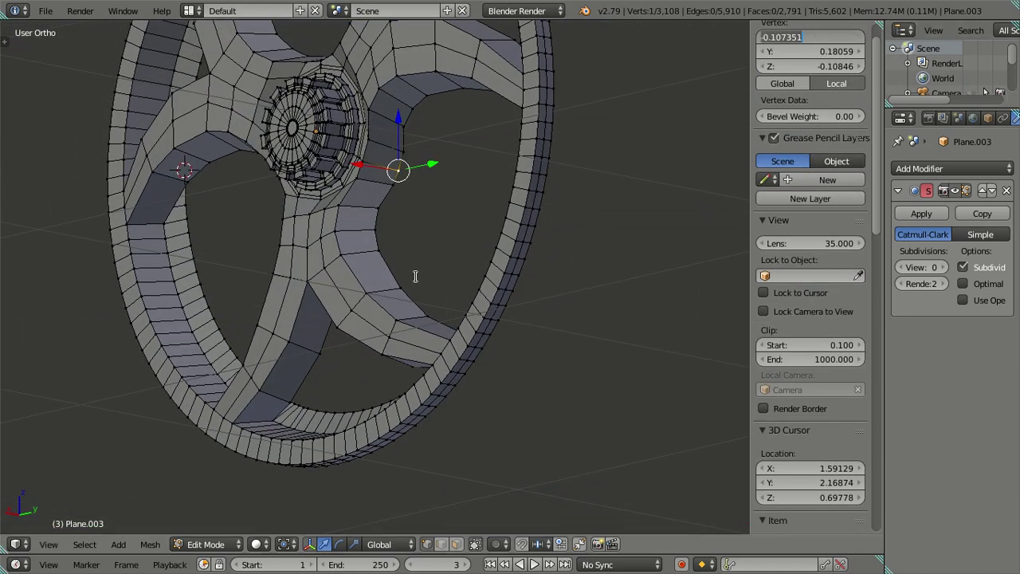
{"action": "key", "text": "Escape"}
{"action": "left_click_drag", "start_coordinate": [397, 171], "coordinate": [393, 186]}
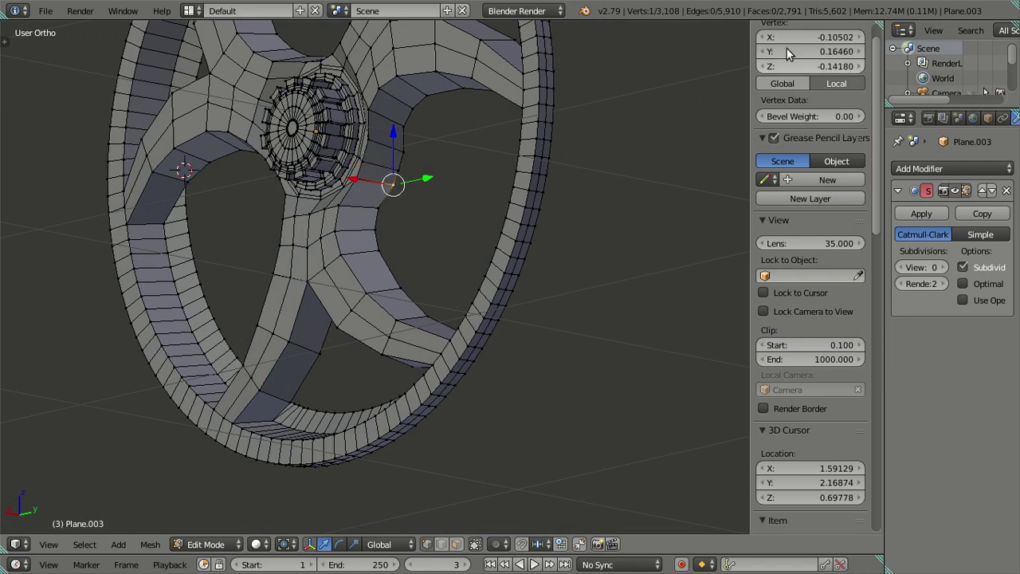
{"action": "key", "text": "g"}
{"action": "left_click", "coordinate": [468, 135]}
Select a series of vertices along the upper spoke edge.
{"action": "right_click", "coordinate": [431, 118]}
{"action": "right_click", "coordinate": [422, 127]}
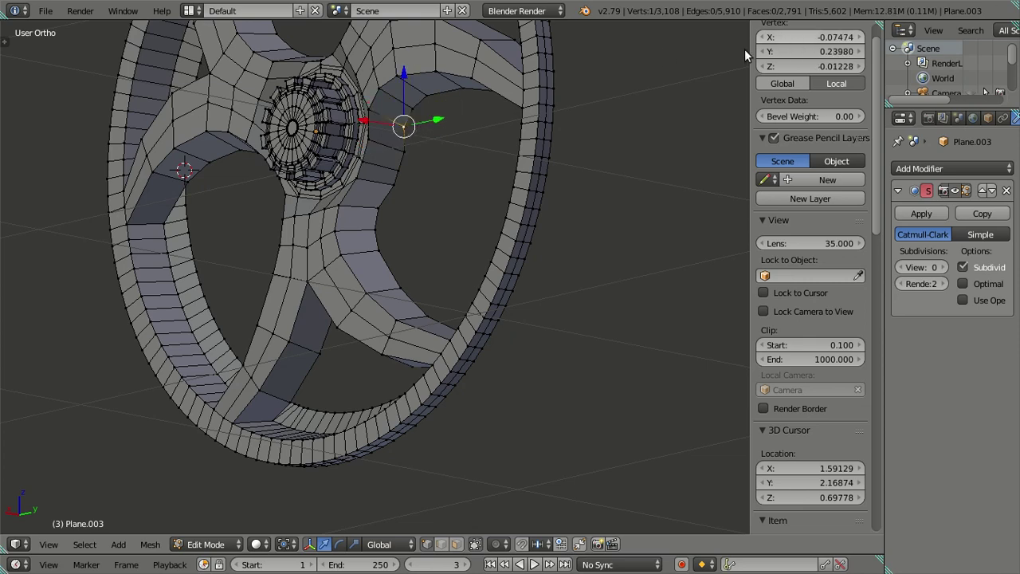
{"action": "right_click", "coordinate": [417, 106]}
{"action": "right_click", "coordinate": [417, 105]}
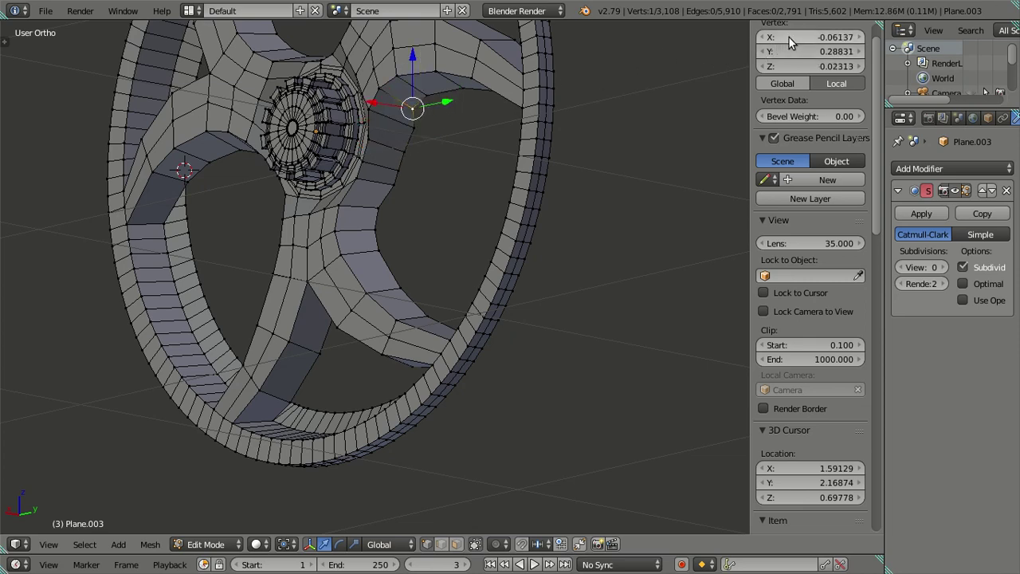
{"action": "right_click", "coordinate": [463, 89]}
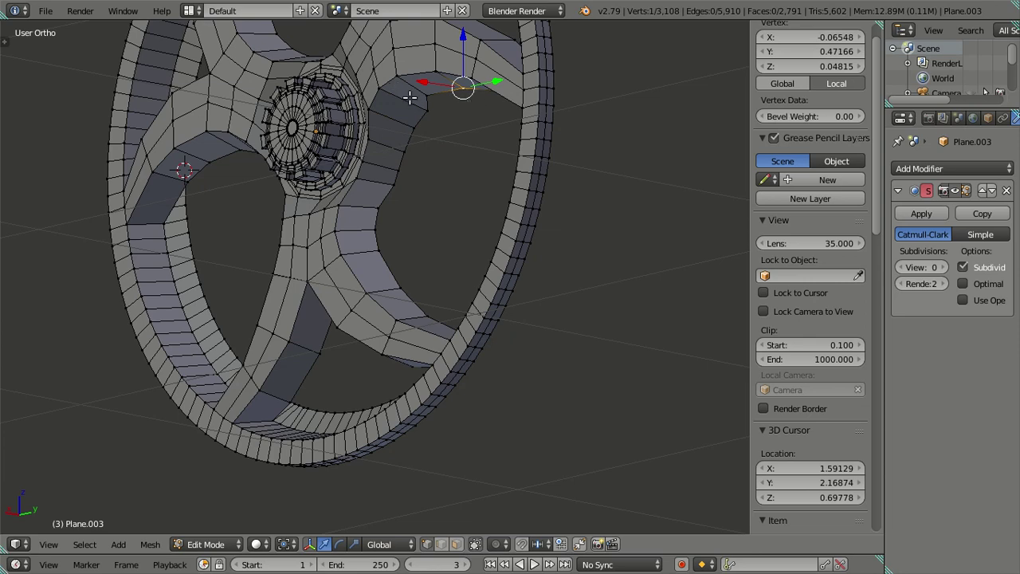
{"action": "right_click", "coordinate": [433, 101]}
{"action": "right_click", "coordinate": [440, 99]}
Select a series of vertices running down the lower spoke.
{"action": "right_click", "coordinate": [373, 224]}
{"action": "right_click", "coordinate": [378, 208]}
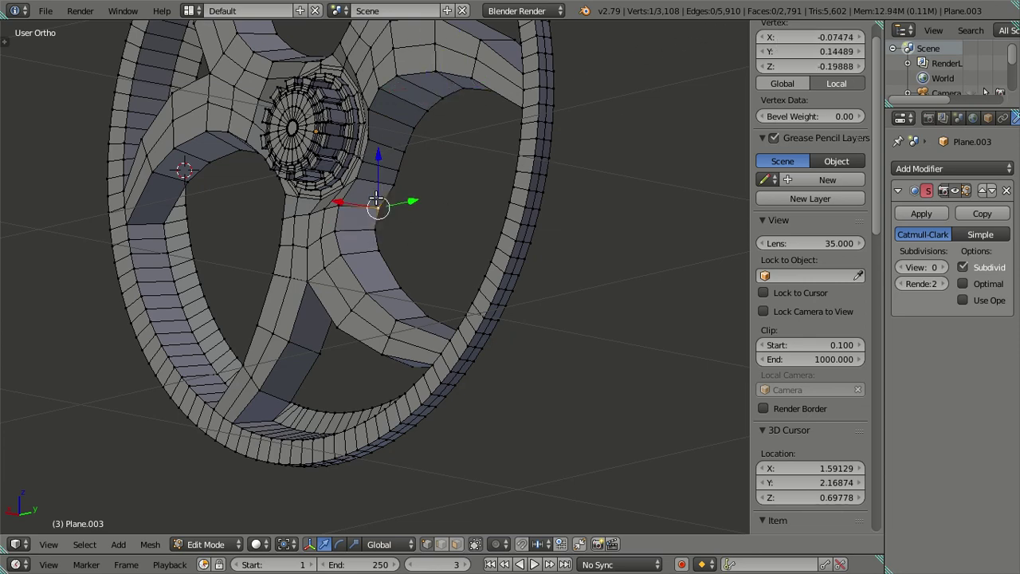
{"action": "right_click", "coordinate": [376, 229]}
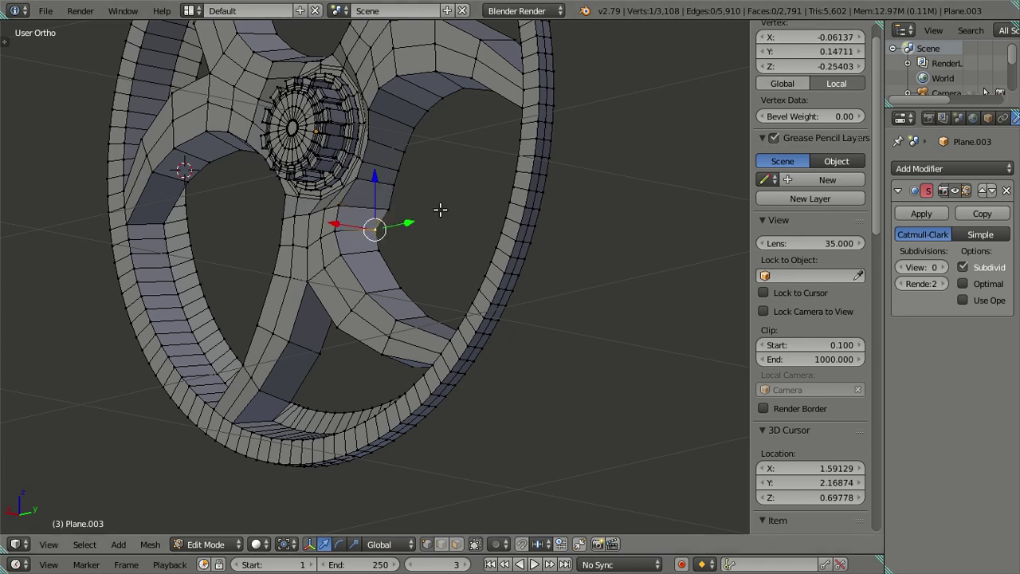
{"action": "right_click", "coordinate": [387, 228]}
{"action": "right_click", "coordinate": [375, 250]}
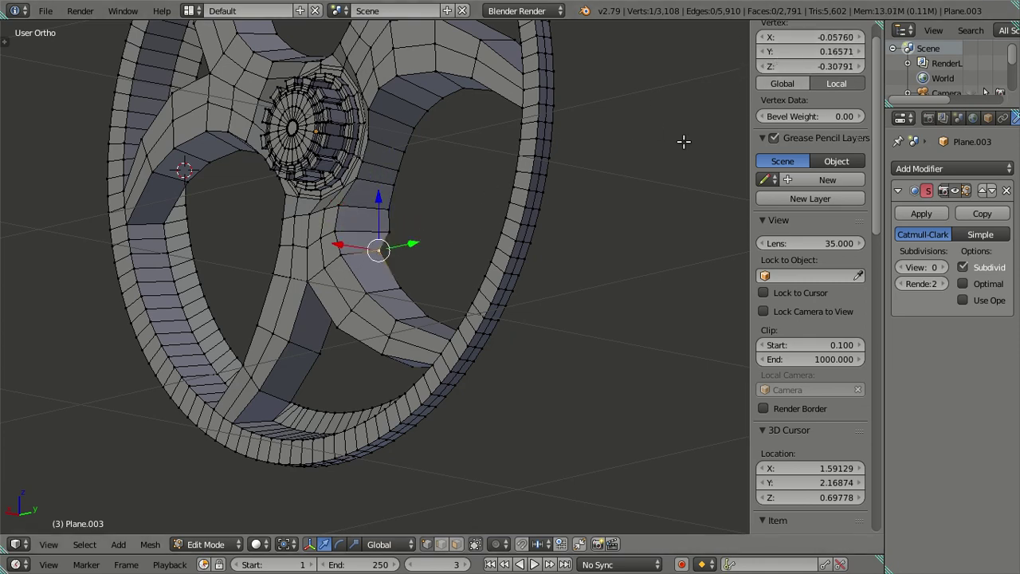
{"action": "right_click", "coordinate": [394, 251]}
{"action": "right_click", "coordinate": [398, 287]}
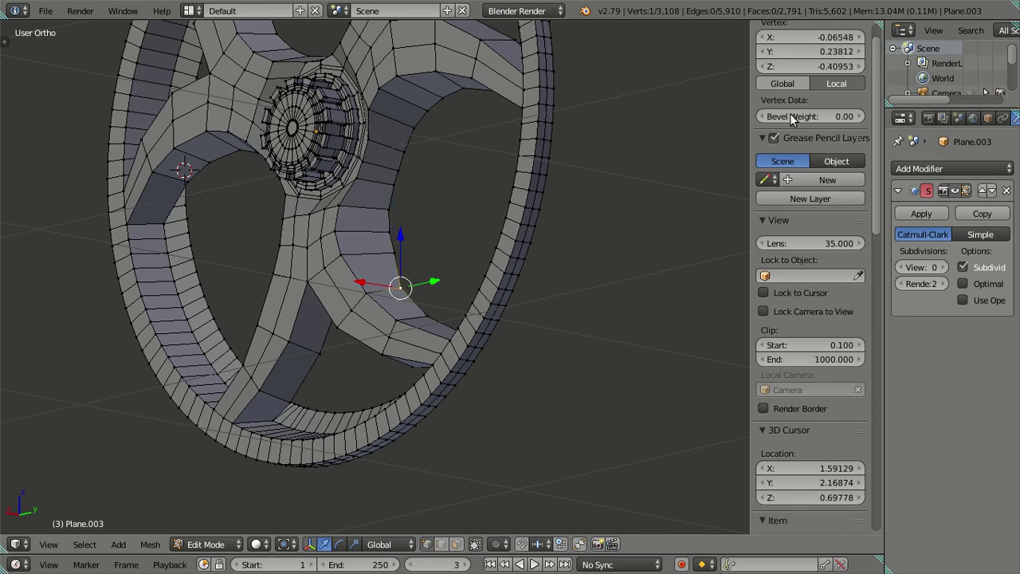
{"action": "right_click", "coordinate": [414, 291]}
Set an upper-spoke vertex's X coordinate to -0.10735.
{"action": "middle_click_drag", "start_coordinate": [626, 152], "coordinate": [662, 233]}
{"action": "right_click", "coordinate": [460, 342]}
{"action": "mouse_move", "coordinate": [577, 201]}
{"action": "middle_mouse_down"}
{"action": "mouse_move", "coordinate": [553, 91]}
{"action": "mouse_move", "coordinate": [526, 114]}
{"action": "mouse_move", "coordinate": [637, 153]}
{"action": "middle_mouse_up"}
{"action": "right_click", "coordinate": [515, 103]}
{"action": "mouse_move", "coordinate": [804, 38]}
{"action": "left_mouse_down"}
{"action": "mouse_move", "coordinate": [820, 37]}
{"action": "mouse_move", "coordinate": [800, 40]}
{"action": "left_mouse_up"}
{"action": "mouse_move", "coordinate": [573, 140]}
{"action": "middle_mouse_down"}
{"action": "mouse_move", "coordinate": [576, 188]}
{"action": "mouse_move", "coordinate": [516, 152]}
{"action": "middle_mouse_up"}
Raise the upper-spoke vertex and paste X = -0.10735 into its position.
{"action": "mouse_move", "coordinate": [510, 110]}
{"action": "middle_mouse_down"}
{"action": "mouse_move", "coordinate": [498, 215]}
{"action": "mouse_move", "coordinate": [466, 215]}
{"action": "middle_mouse_up"}
{"action": "mouse_move", "coordinate": [538, 212]}
{"action": "left_mouse_down"}
{"action": "mouse_move", "coordinate": [590, 187]}
{"action": "mouse_move", "coordinate": [573, 209]}
{"action": "left_mouse_up"}
{"action": "key", "text": "ctrl+v"}
{"action": "key", "text": "ctrl+z"}
{"action": "key", "text": "ctrl+v"}
{"action": "key", "text": "ctrl+v"}
{"action": "key", "text": "ctrl+v"}
{"action": "key", "text": "ctrl+v"}
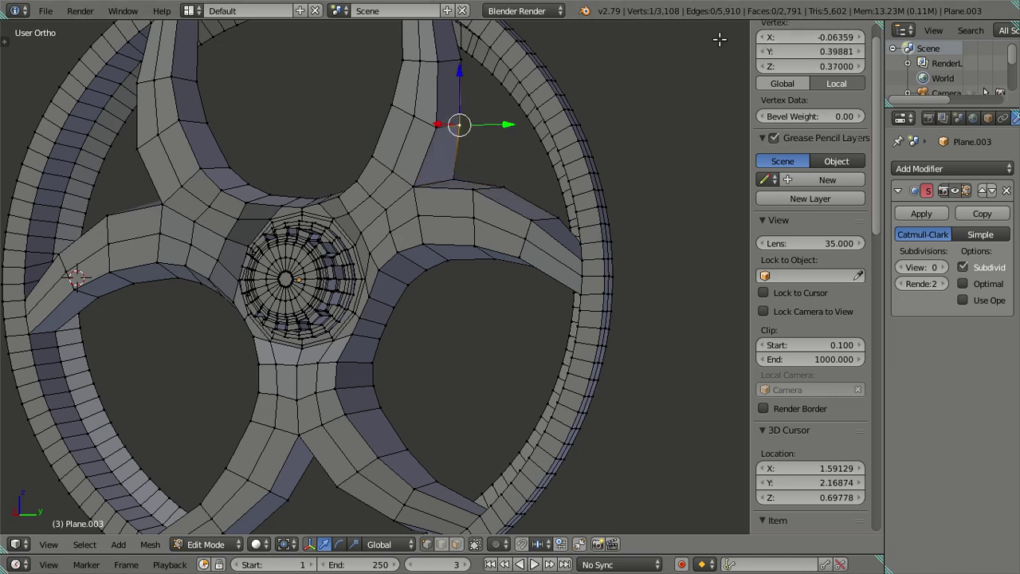
Revert the last move, then set a lower-spoke vertex near the rim to X = -0.10735.
{"action": "key", "text": "ctrl+z"}
{"action": "key", "text": "ctrl+z"}
{"action": "key", "text": "ctrl+z"}
{"action": "mouse_move", "coordinate": [420, 136]}
{"action": "middle_mouse_down"}
{"action": "mouse_move", "coordinate": [500, 260]}
{"action": "mouse_move", "coordinate": [496, 314]}
{"action": "mouse_move", "coordinate": [472, 309]}
{"action": "middle_mouse_up"}
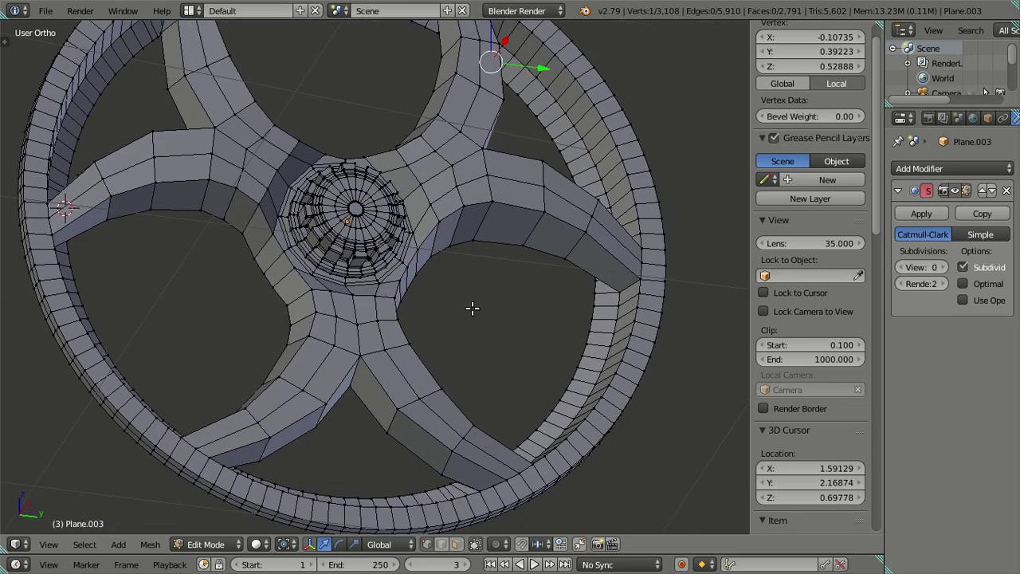
{"action": "right_click", "coordinate": [440, 472]}
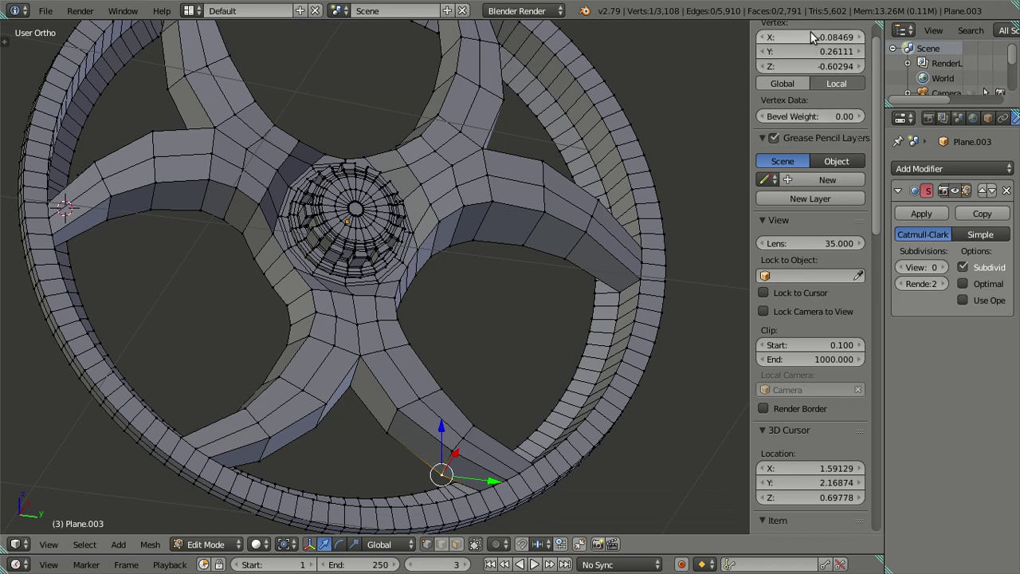
{"action": "right_click", "coordinate": [388, 432]}
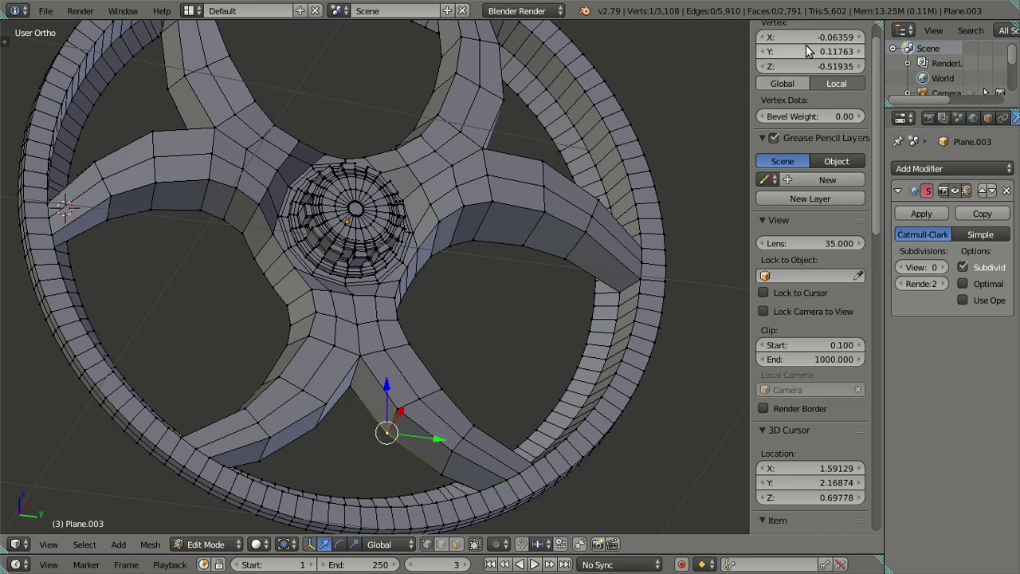
{"action": "left_click_drag", "start_coordinate": [808, 35], "coordinate": [795, 36]}
Set the neighbouring rim-side vertices and an inner-edge vertex to X = -0.10735.
{"action": "right_click", "coordinate": [428, 474]}
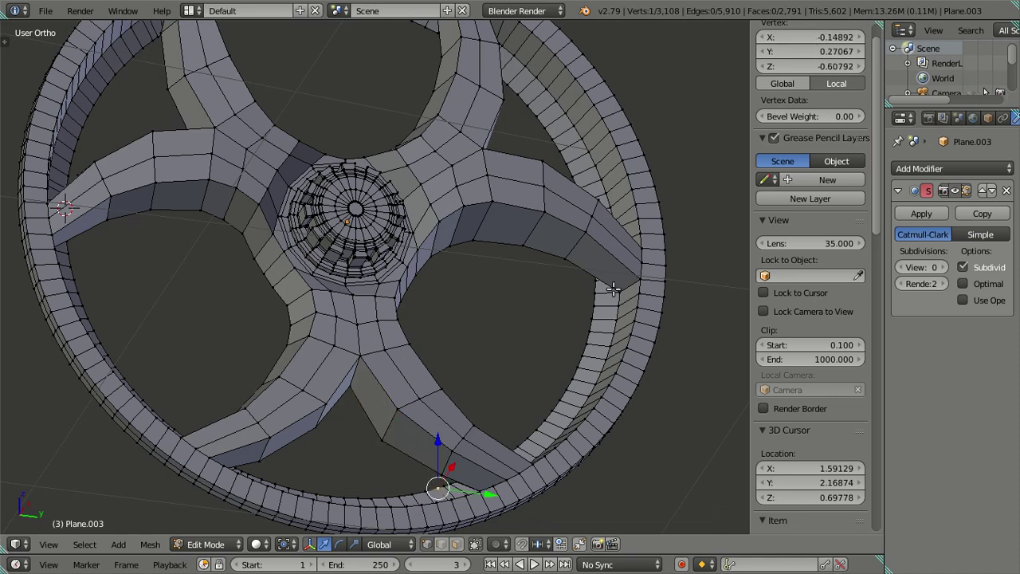
{"action": "right_click", "coordinate": [442, 471]}
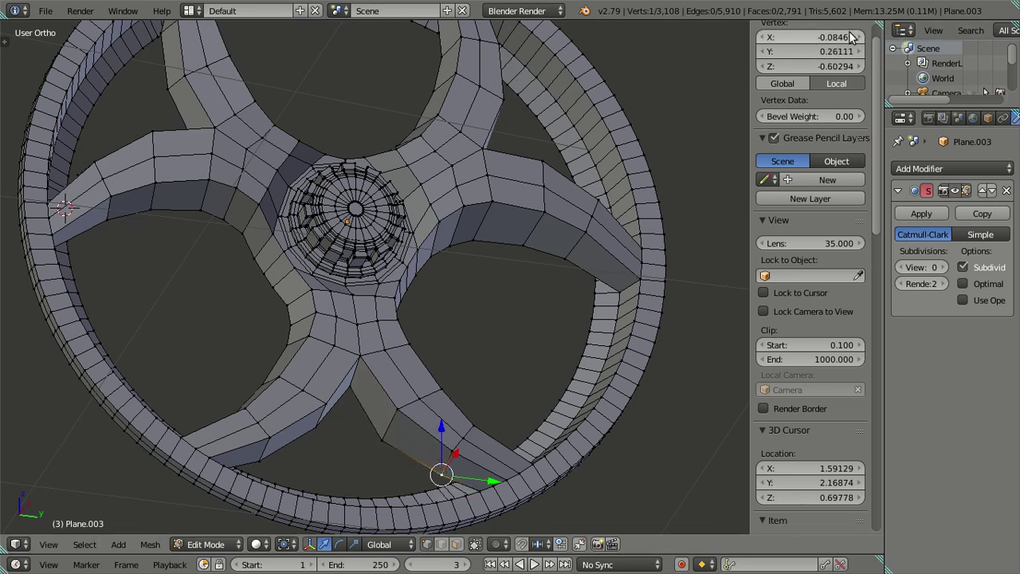
{"action": "left_click_drag", "start_coordinate": [824, 38], "coordinate": [808, 37]}
{"action": "right_click", "coordinate": [356, 406]}
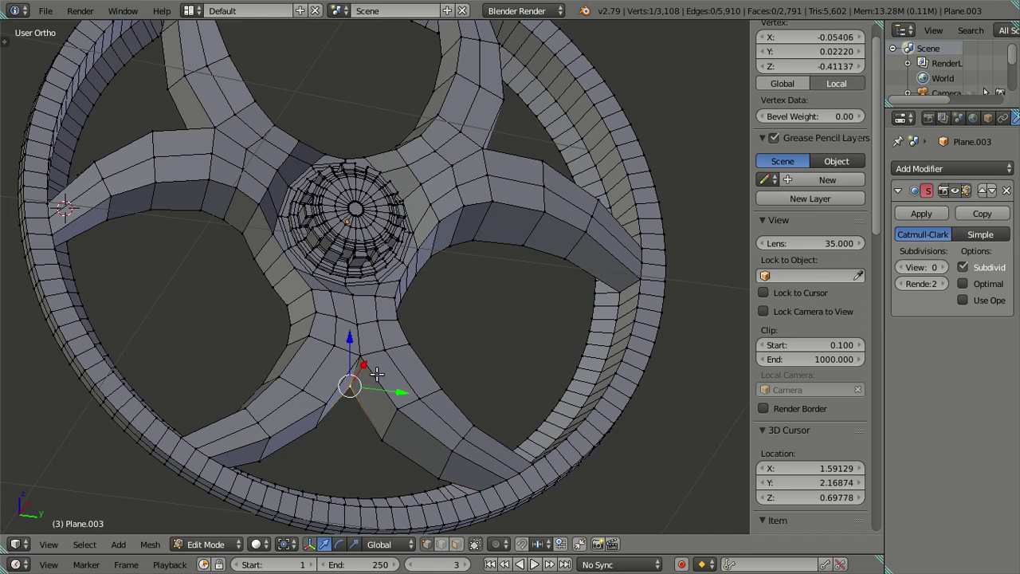
{"action": "scroll", "coordinate": [357, 406], "scroll_direction": "up", "scroll_amount": 4}
{"action": "left_click_drag", "start_coordinate": [793, 37], "coordinate": [816, 39]}
{"action": "scroll", "coordinate": [587, 298], "scroll_direction": "down", "scroll_amount": 4}
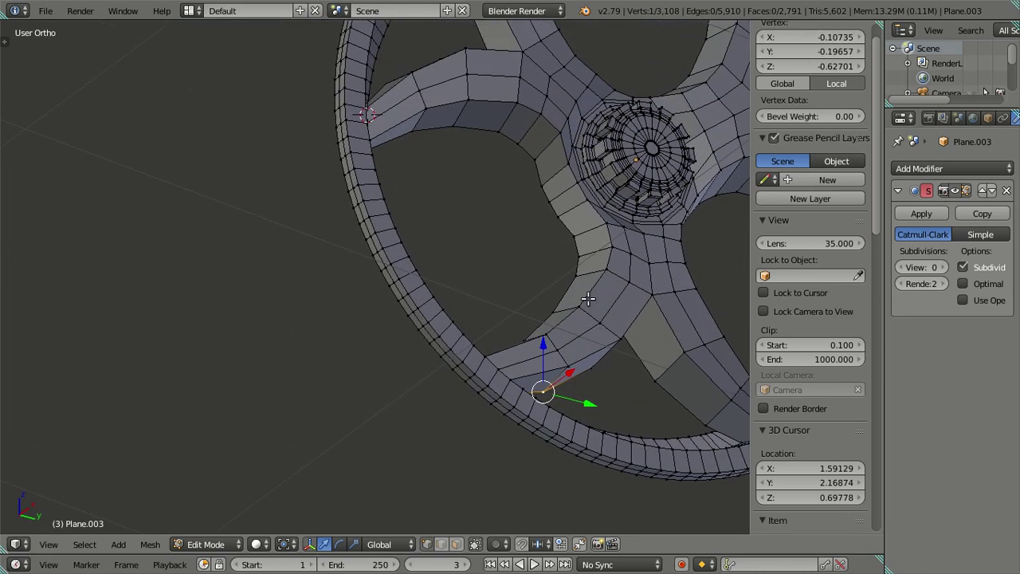
Step through undo and redo to reapply X = -0.10735 to the spoke vertex.
{"action": "key", "text": "ctrl+z"}
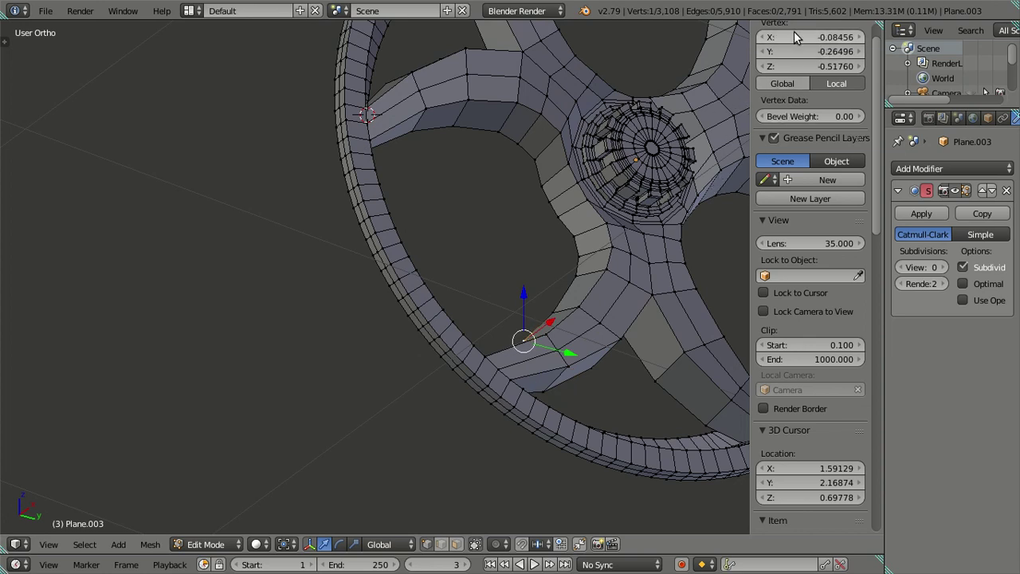
{"action": "key", "text": "ctrl+shift+z"}
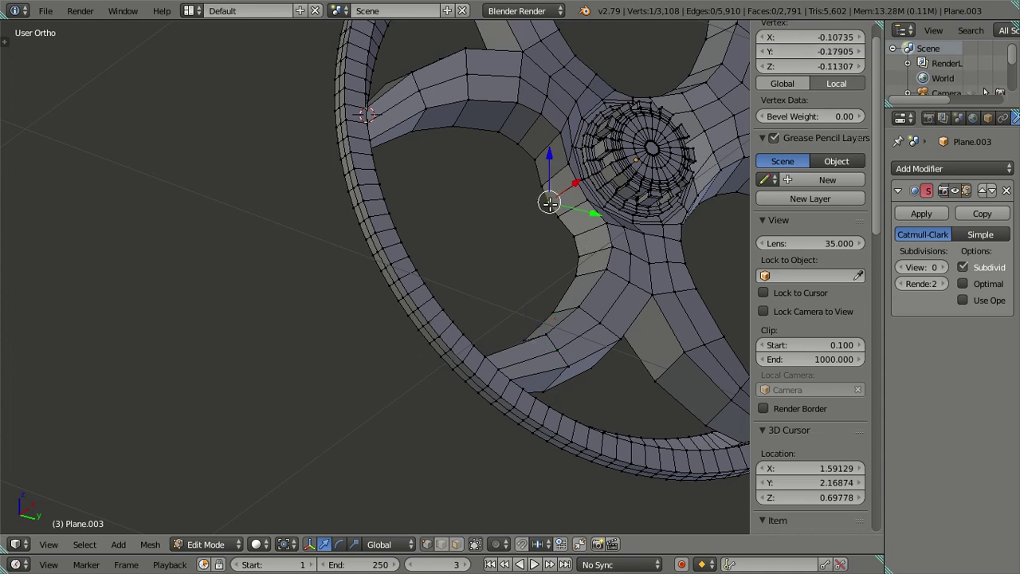
{"action": "left_click", "coordinate": [788, 37]}
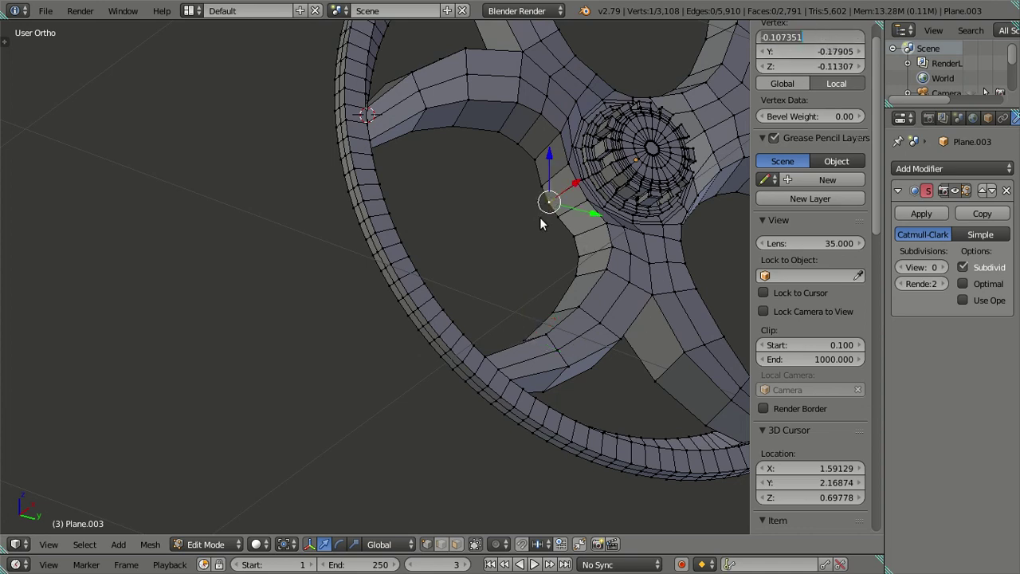
{"action": "key", "text": "Escape"}
{"action": "key", "text": "ctrl+z"}
{"action": "key", "text": "ctrl+shift+z"}
{"action": "key", "text": "ctrl+z"}
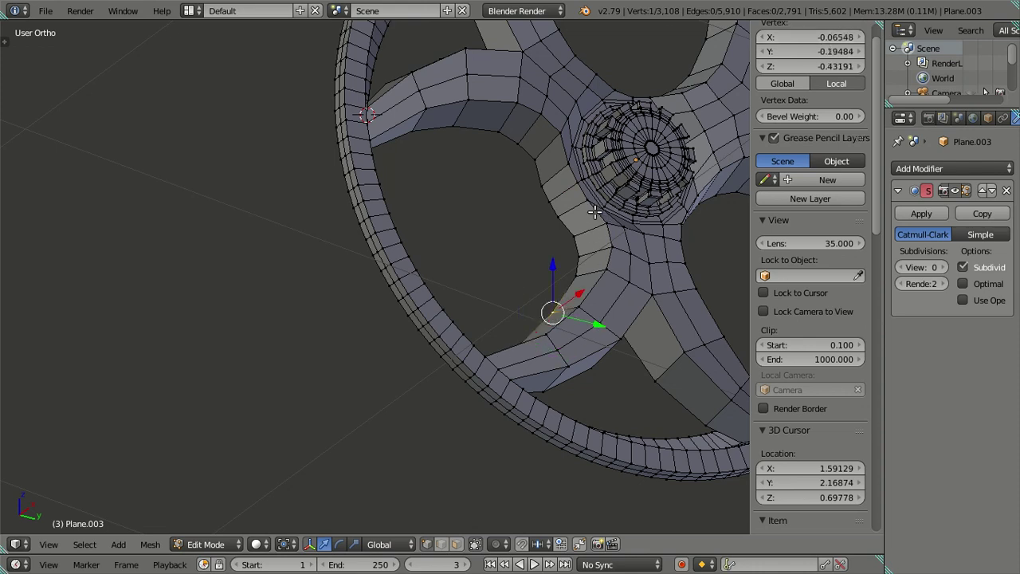
{"action": "middle_click_drag", "start_coordinate": [594, 211], "coordinate": [597, 224]}
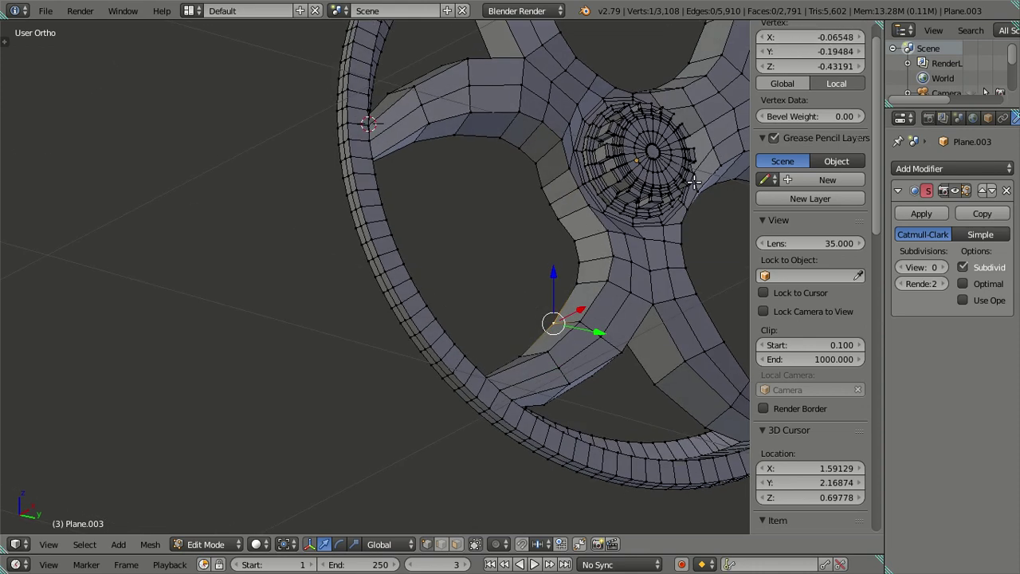
{"action": "key", "text": "ctrl+shift+z"}
{"action": "key", "text": "ctrl+z"}
Slide successive spoke edge vertices up toward the rim, keeping X = -0.10735.
{"action": "key", "text": "g"}
{"action": "key", "text": "g"}
{"action": "left_click", "coordinate": [579, 229]}
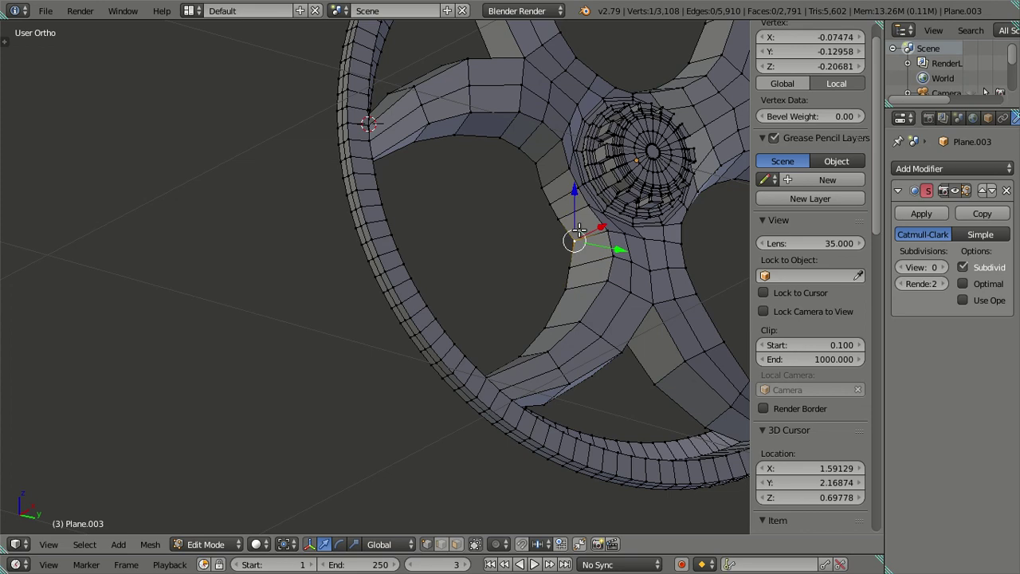
{"action": "type", "text": "-0.10735"}
{"action": "key", "text": "ctrl+alt+v"}
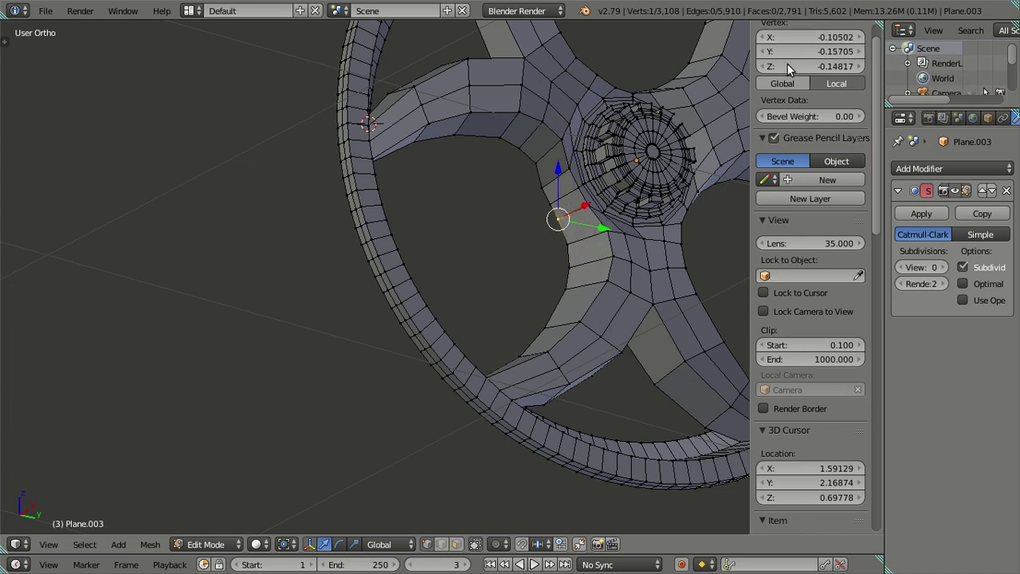
{"action": "key", "text": "ctrl+alt+v"}
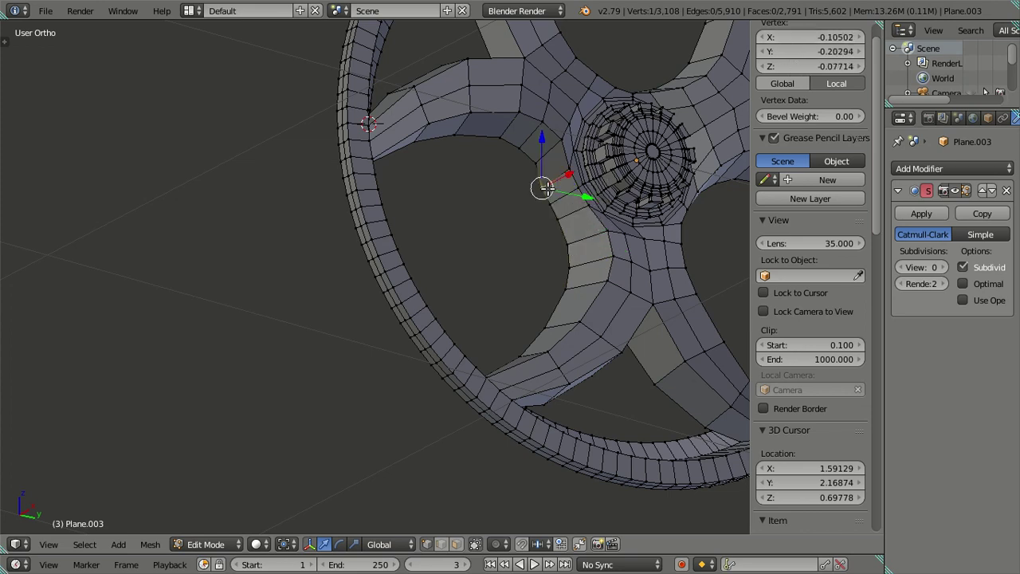
{"action": "key", "text": "ctrl+alt+v"}
{"action": "key", "text": "ctrl+alt+v"}
{"action": "key", "text": "ctrl+alt+v"}
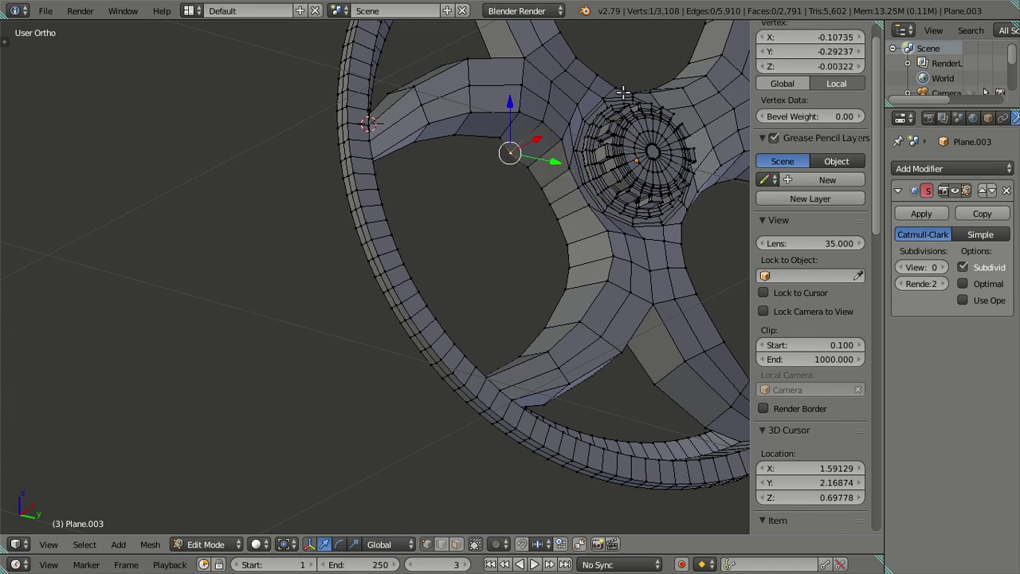
{"action": "key", "text": "ctrl+alt+v"}
{"action": "key", "text": "ctrl+alt+v"}
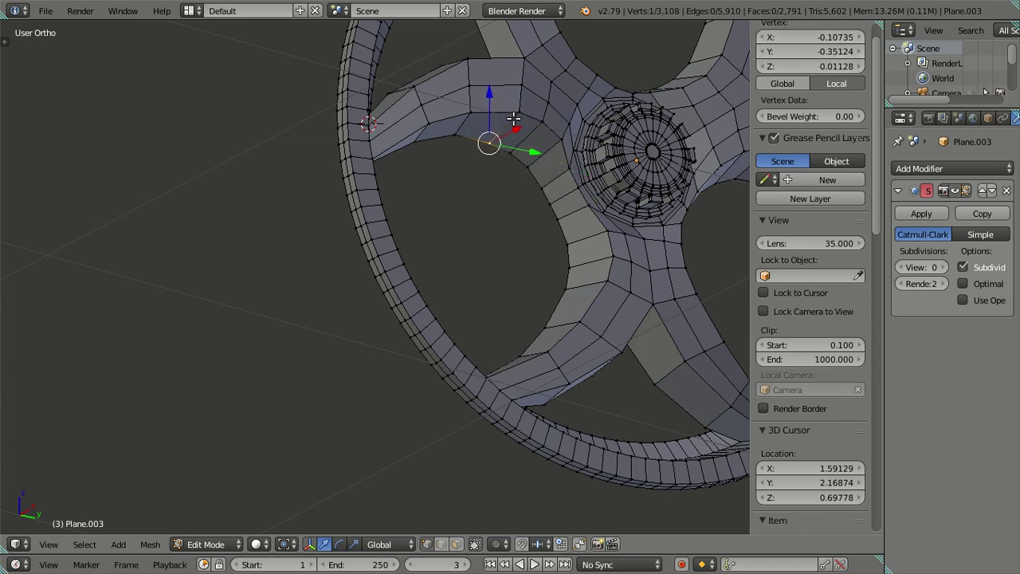
{"action": "key", "text": "ctrl+alt+v"}
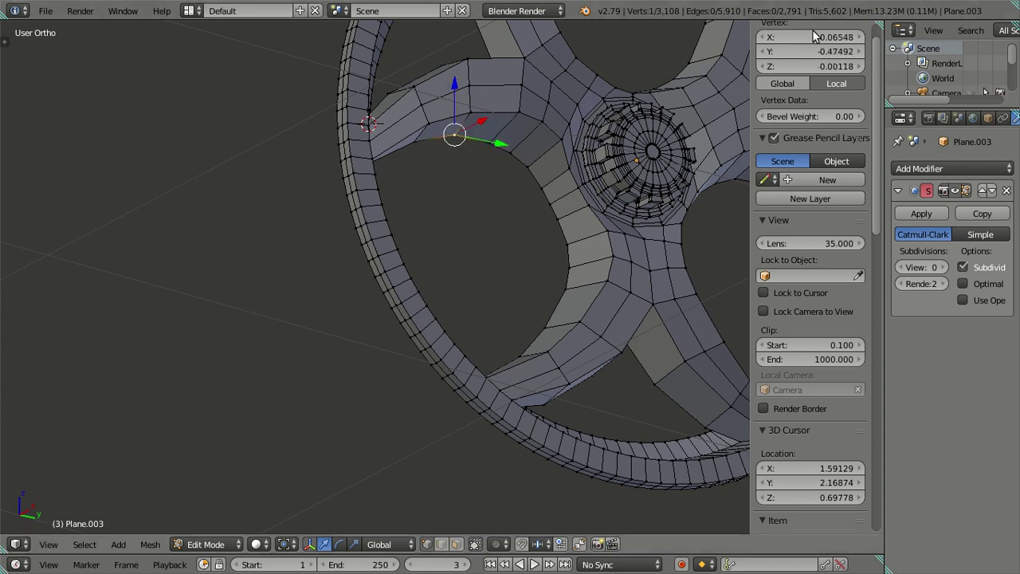
{"action": "key", "text": "ctrl+alt+v"}
{"action": "key", "text": "ctrl+alt+v"}
{"action": "key", "text": "ctrl+alt+v"}
{"action": "mouse_move", "coordinate": [429, 139]}
{"action": "middle_mouse_down"}
{"action": "mouse_move", "coordinate": [532, 240]}
{"action": "mouse_move", "coordinate": [519, 269]}
{"action": "mouse_move", "coordinate": [529, 232]}
{"action": "mouse_move", "coordinate": [455, 276]}
{"action": "middle_mouse_up"}
Move the spoke vertex further up the edge toward the rim at X = -0.10735.
{"action": "key", "text": "ctrl+alt+v"}
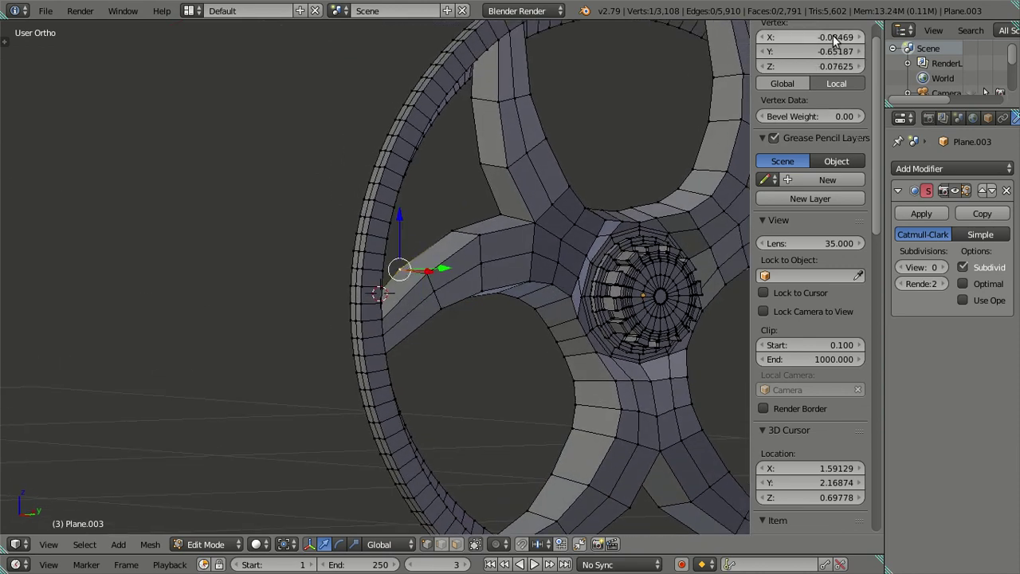
{"action": "key", "text": "ctrl+alt+v"}
{"action": "key", "text": "ctrl+alt+v"}
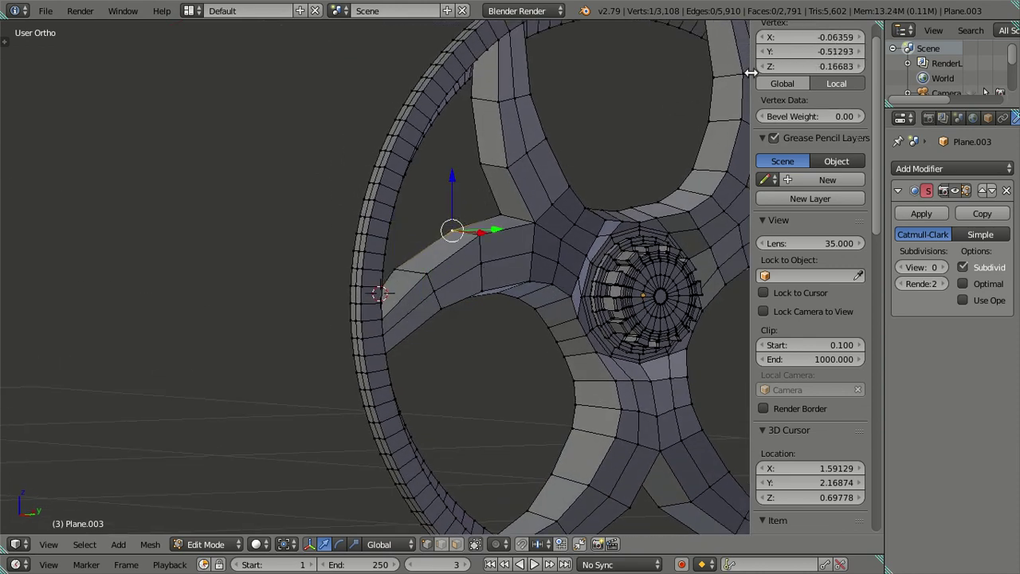
{"action": "key", "text": "ctrl+alt+v"}
{"action": "key", "text": "ctrl+alt+v"}
{"action": "key", "text": "ctrl+alt+v"}
{"action": "key", "text": "ctrl+alt+v"}
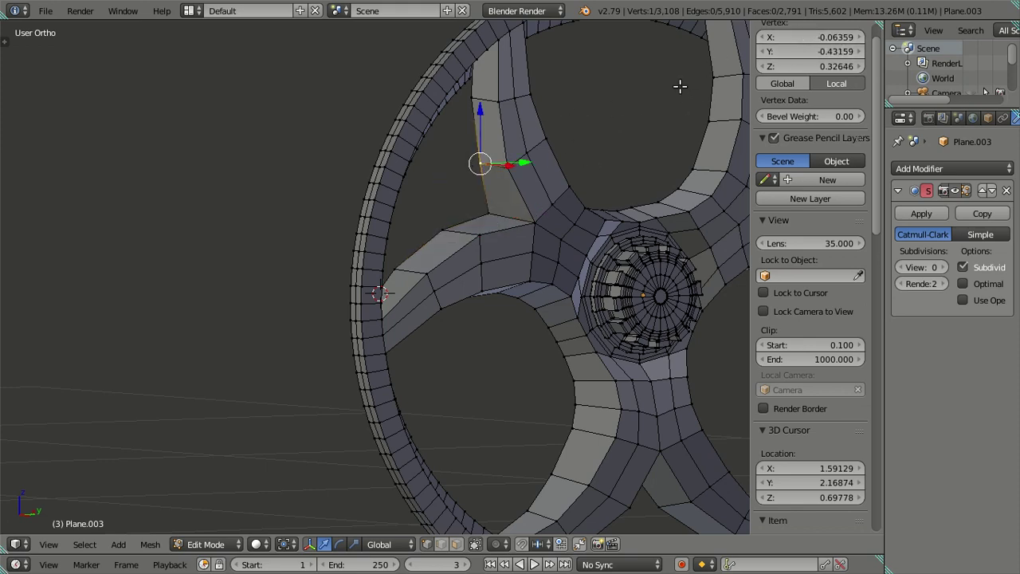
{"action": "key", "text": "ctrl+alt+v"}
{"action": "key", "text": "ctrl+alt+v"}
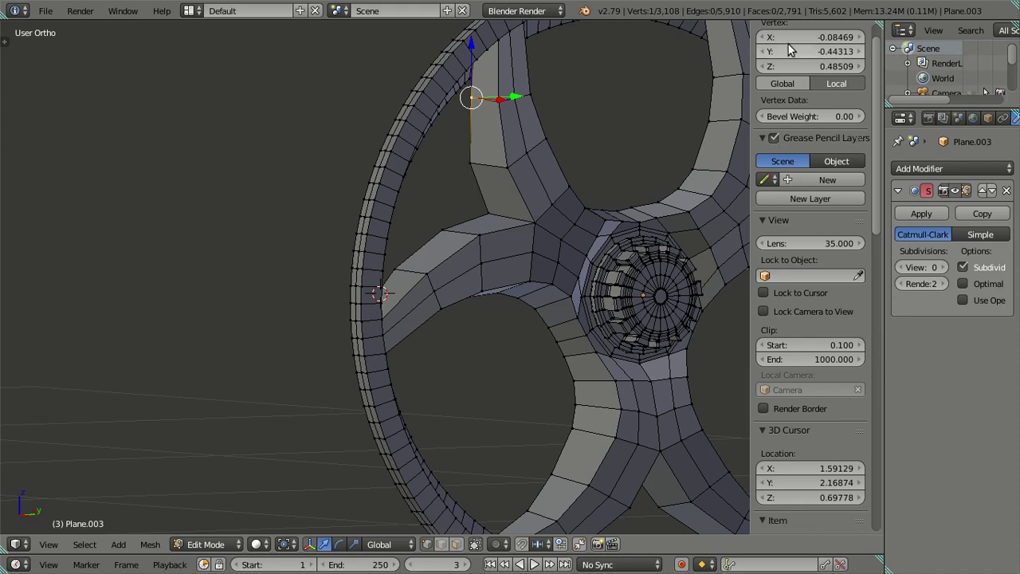
{"action": "key", "text": "ctrl+alt+v"}
{"action": "mouse_move", "coordinate": [588, 179]}
{"action": "middle_mouse_down"}
{"action": "mouse_move", "coordinate": [539, 198]}
{"action": "mouse_move", "coordinate": [448, 275]}
{"action": "middle_mouse_up"}
{"action": "middle_click_drag", "start_coordinate": [503, 243], "coordinate": [498, 258]}
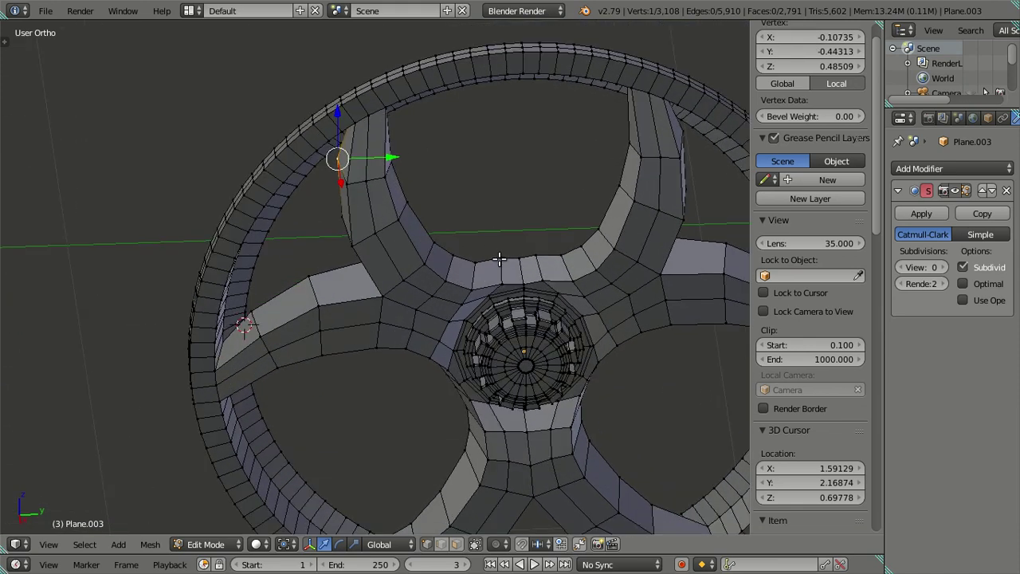
Set the lower vertex on the upper spoke edge to X = -0.10735.
{"action": "right_click", "coordinate": [435, 169]}
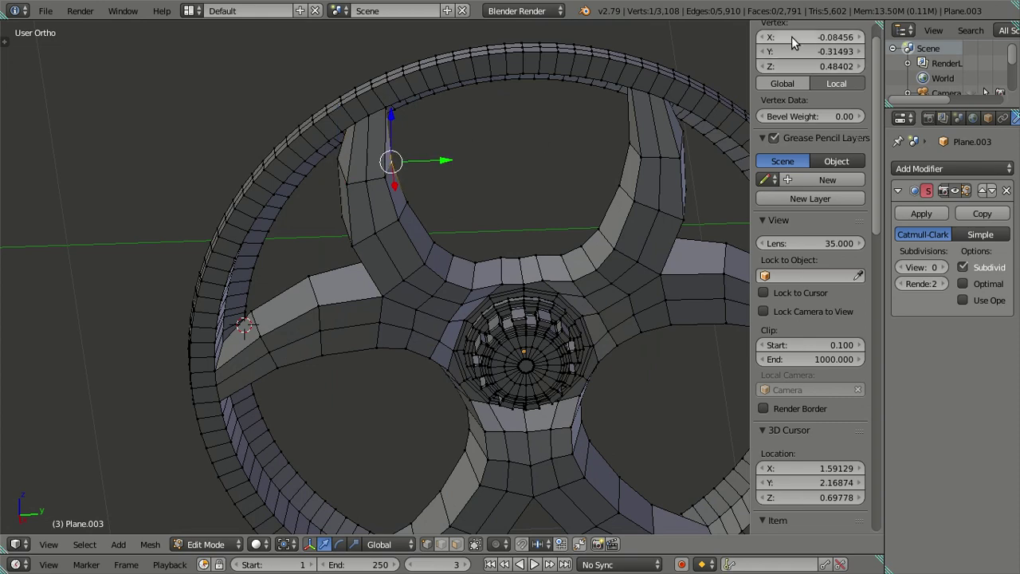
{"action": "right_click", "coordinate": [518, 256]}
{"action": "left_click", "coordinate": [813, 36]}
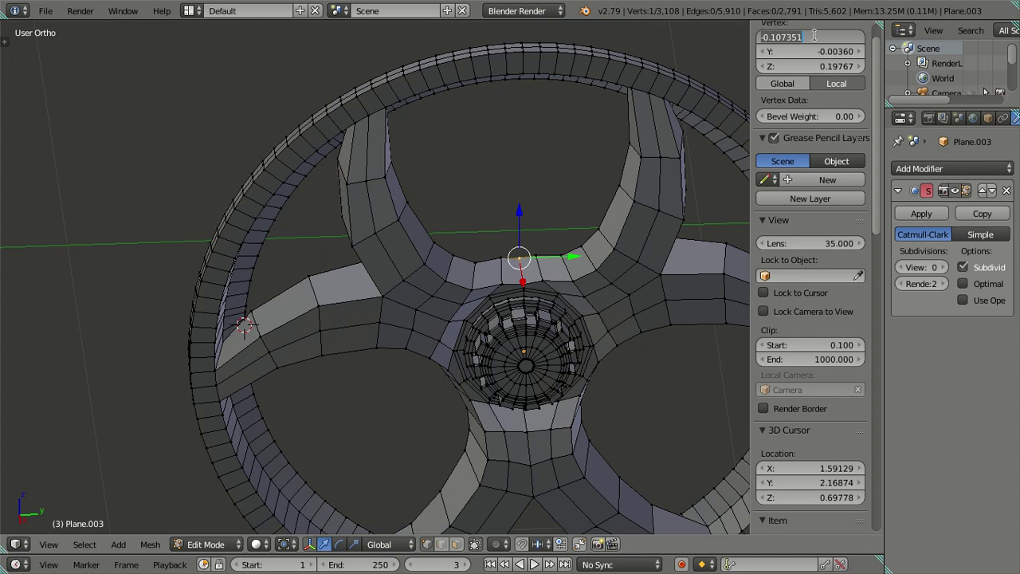
{"action": "key", "text": "Escape"}
{"action": "right_click", "coordinate": [397, 168]}
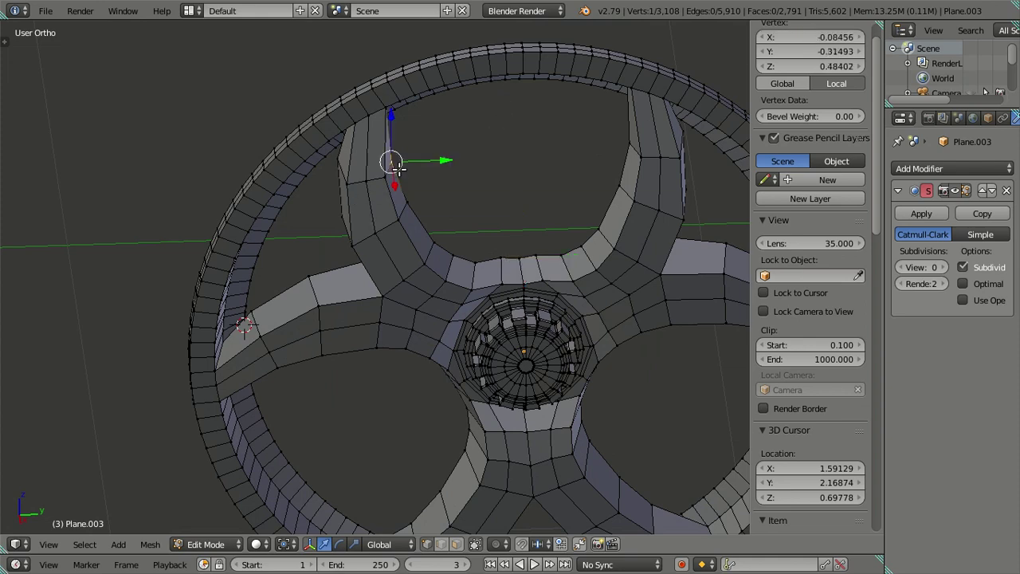
{"action": "right_click", "coordinate": [408, 200]}
{"action": "left_click_drag", "start_coordinate": [786, 39], "coordinate": [756, 39]}
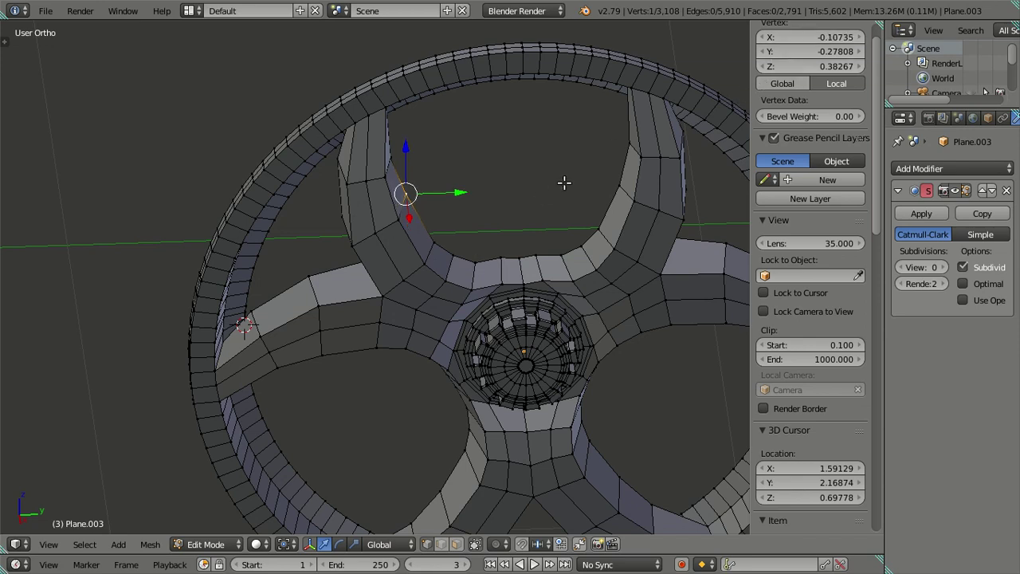
Move the next spoke vertices up and right, matching X = -0.10735.
{"action": "right_click", "coordinate": [431, 239]}
{"action": "right_click", "coordinate": [454, 250]}
{"action": "right_click", "coordinate": [475, 261]}
{"action": "left_click_drag", "start_coordinate": [783, 44], "coordinate": [733, 84]}
{"action": "left_click_drag", "start_coordinate": [785, 51], "coordinate": [685, 99]}
{"action": "mouse_move", "coordinate": [787, 40]}
{"action": "left_mouse_down"}
{"action": "mouse_move", "coordinate": [546, 256]}
{"action": "mouse_move", "coordinate": [581, 245]}
{"action": "left_mouse_up"}
Push the rim-end vertex further up the spoke, then deselect everything.
{"action": "left_click_drag", "start_coordinate": [781, 52], "coordinate": [784, 47]}
{"action": "left_click_drag", "start_coordinate": [626, 142], "coordinate": [625, 98]}
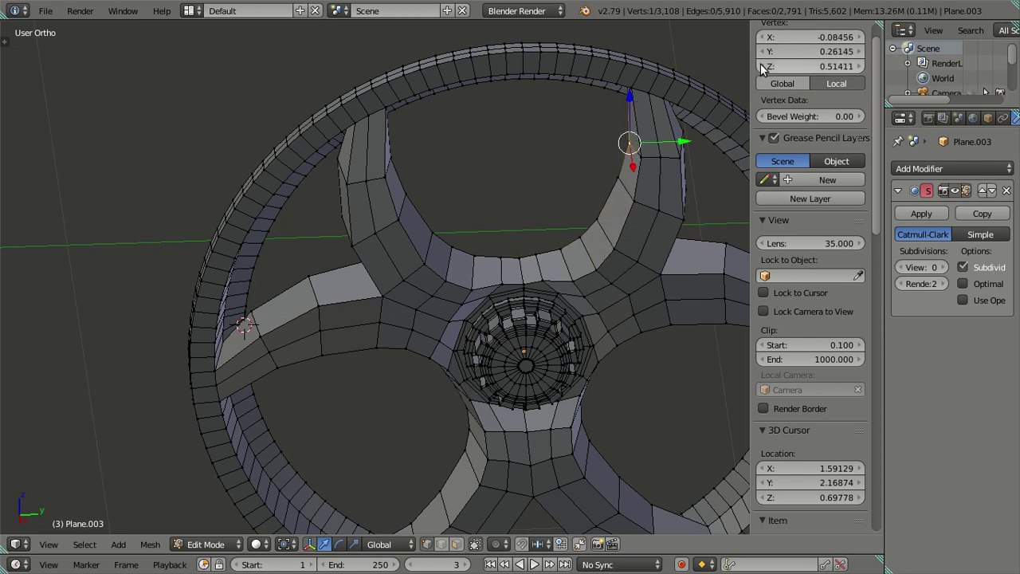
{"action": "scroll", "coordinate": [568, 200], "scroll_direction": "down", "scroll_amount": 1}
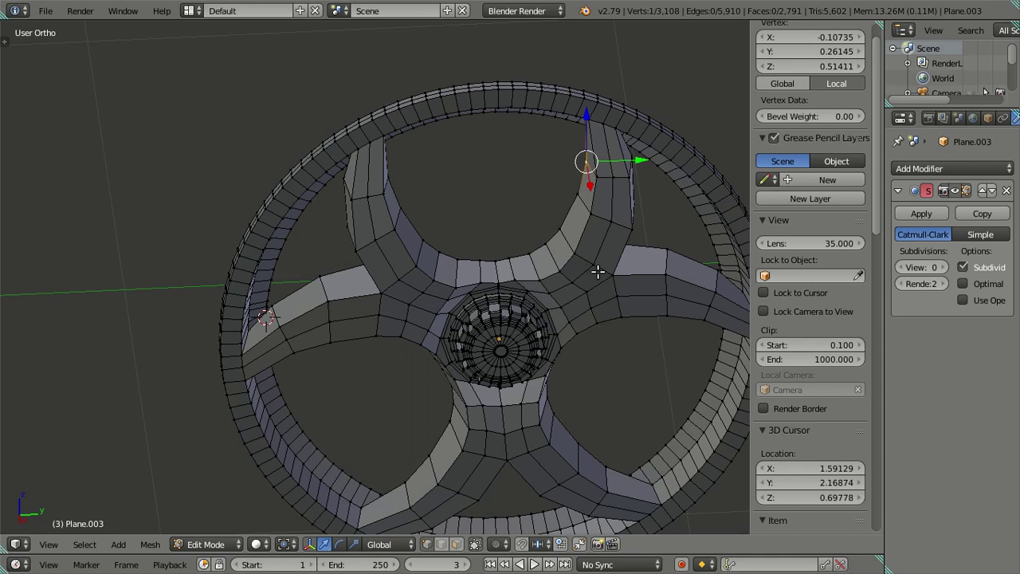
{"action": "key", "text": "a"}
{"action": "middle_click_drag", "start_coordinate": [597, 272], "coordinate": [464, 271]}
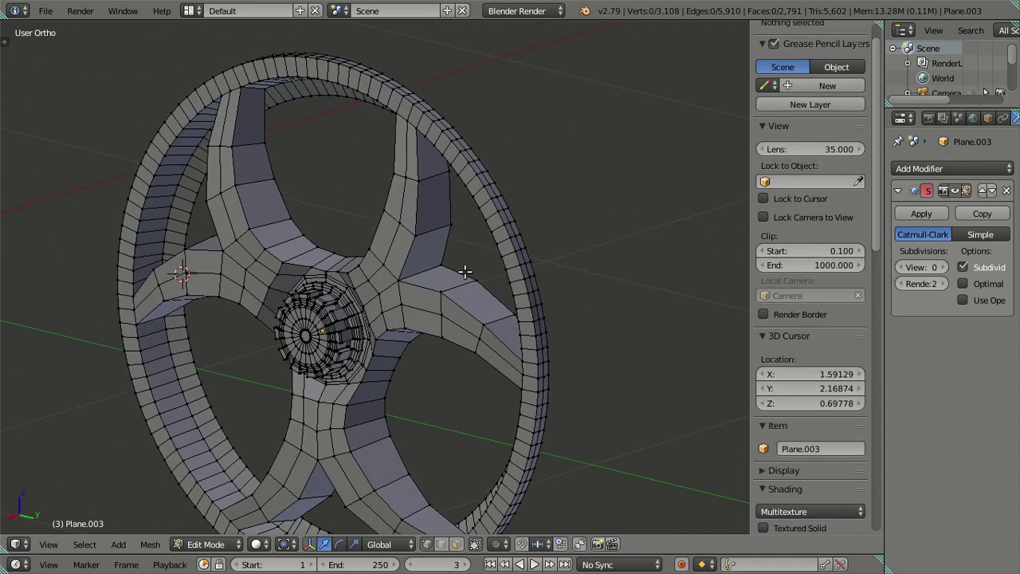
Test-select the spoke outline loop and a single vertex, then clear the selection.
{"action": "right_click", "coordinate": [475, 276]}
{"action": "mouse_move", "coordinate": [441, 333]}
{"action": "middle_mouse_down"}
{"action": "mouse_move", "coordinate": [422, 311]}
{"action": "mouse_move", "coordinate": [431, 262]}
{"action": "mouse_move", "coordinate": [451, 369]}
{"action": "mouse_move", "coordinate": [421, 410]}
{"action": "mouse_move", "coordinate": [448, 346]}
{"action": "mouse_move", "coordinate": [434, 307]}
{"action": "mouse_move", "coordinate": [425, 345]}
{"action": "mouse_move", "coordinate": [453, 364]}
{"action": "mouse_move", "coordinate": [489, 376]}
{"action": "mouse_move", "coordinate": [532, 362]}
{"action": "middle_mouse_up"}
{"action": "key", "text": "a"}
{"action": "right_click", "coordinate": [438, 306], "text": "alt"}
{"action": "right_click", "coordinate": [532, 362]}
{"action": "left_click", "coordinate": [807, 38]}
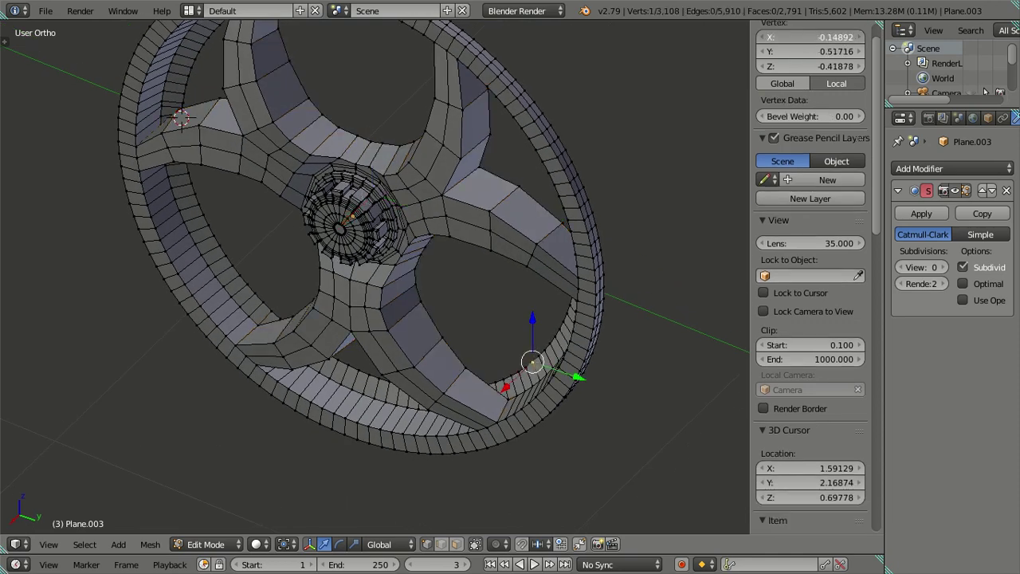
{"action": "key", "text": "Escape"}
{"action": "key", "text": "a"}
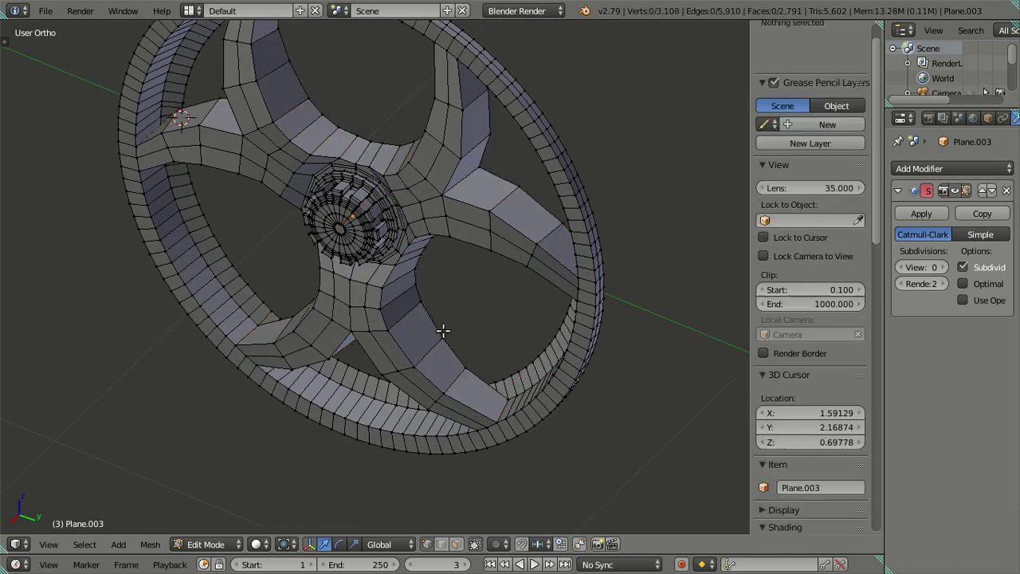
Select the spoke outline edge loop and frame it in Right Ortho view.
{"action": "right_click", "coordinate": [454, 350], "text": "alt"}
{"action": "middle_click_drag", "start_coordinate": [502, 365], "coordinate": [525, 344]}
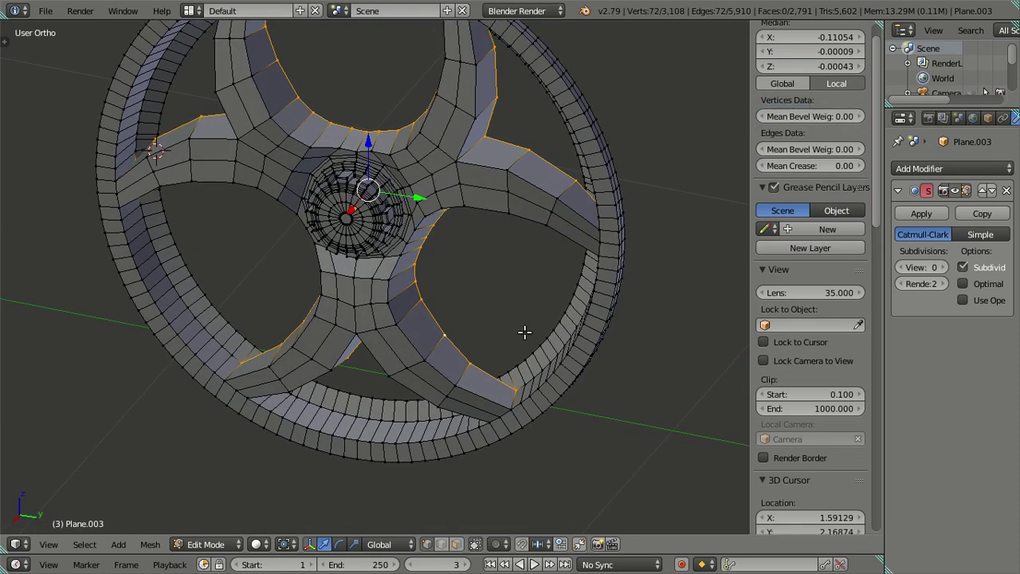
{"action": "key", "text": "KP_3"}
{"action": "key", "text": "KP_Decimal"}
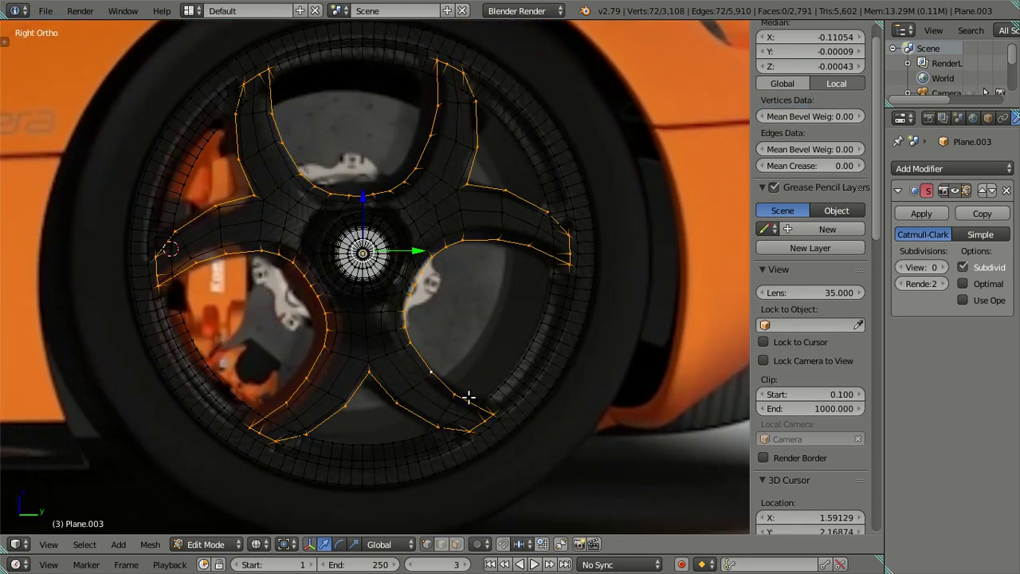
Circle-deselect the spoke tips at the top, top-left, left and bottom-left.
{"action": "key", "text": "c"}
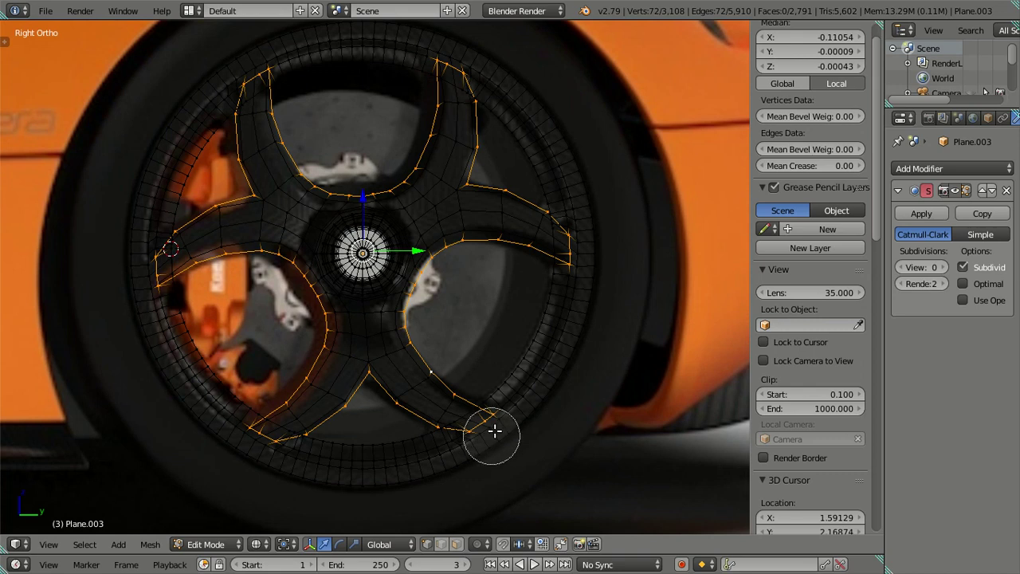
{"action": "mouse_move", "coordinate": [488, 435]}
{"action": "middle_mouse_down"}
{"action": "mouse_move", "coordinate": [596, 274]}
{"action": "mouse_move", "coordinate": [467, 63]}
{"action": "mouse_move", "coordinate": [449, 53]}
{"action": "middle_mouse_up"}
{"action": "middle_click_drag", "start_coordinate": [266, 57], "coordinate": [200, 137]}
{"action": "middle_click_drag", "start_coordinate": [150, 267], "coordinate": [141, 271]}
{"action": "middle_click_drag", "start_coordinate": [243, 448], "coordinate": [255, 441]}
{"action": "key", "text": "Escape"}
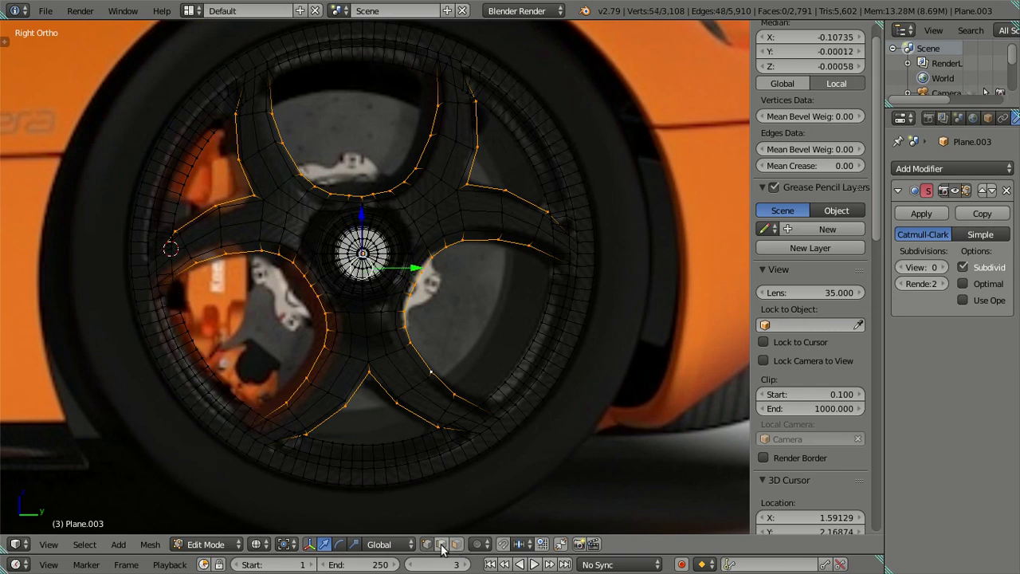
In solid shading, extrude the selected spoke outline edges in place, then deselect everything.
{"action": "key", "text": "z"}
{"action": "mouse_move", "coordinate": [544, 416]}
{"action": "middle_mouse_down"}
{"action": "mouse_move", "coordinate": [419, 464]}
{"action": "mouse_move", "coordinate": [461, 430]}
{"action": "mouse_move", "coordinate": [469, 364]}
{"action": "middle_mouse_up"}
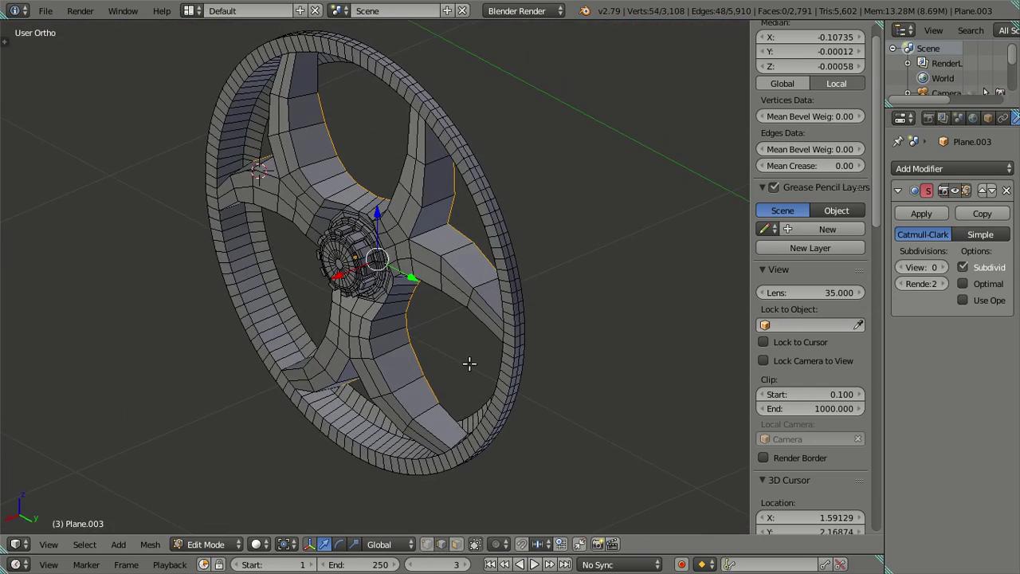
{"action": "key", "text": "e"}
{"action": "right_click", "coordinate": [587, 314]}
{"action": "key", "text": "a"}
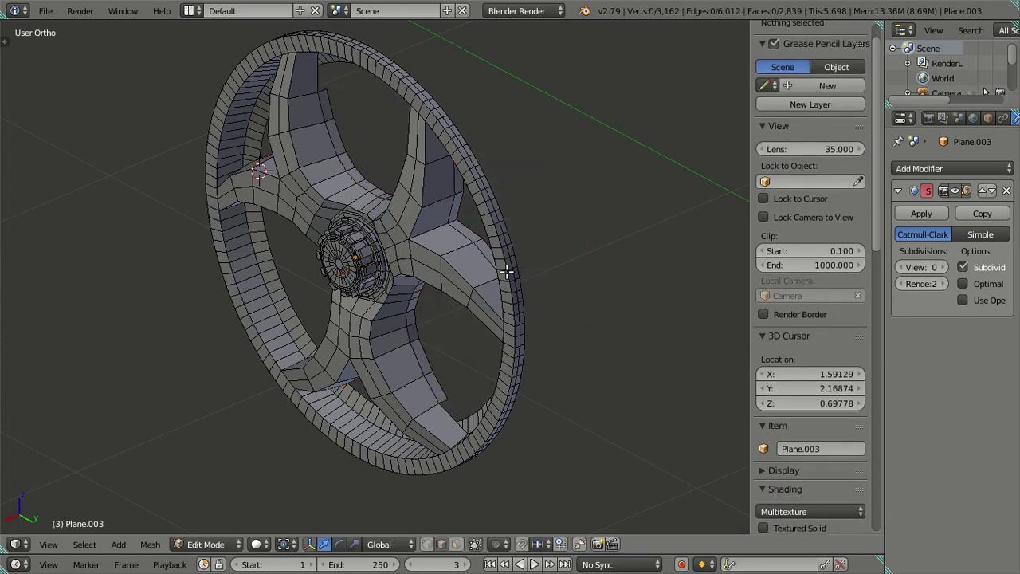
Fill the first two spoke-to-rim gaps with new faces from their edge chains.
{"action": "middle_click_drag", "start_coordinate": [518, 296], "coordinate": [533, 366]}
{"action": "mouse_move", "coordinate": [460, 398]}
{"action": "middle_mouse_down"}
{"action": "mouse_move", "coordinate": [414, 335]}
{"action": "mouse_move", "coordinate": [332, 485]}
{"action": "mouse_move", "coordinate": [296, 494]}
{"action": "mouse_move", "coordinate": [428, 427]}
{"action": "mouse_move", "coordinate": [517, 411]}
{"action": "mouse_move", "coordinate": [371, 423]}
{"action": "mouse_move", "coordinate": [481, 391]}
{"action": "middle_mouse_up"}
{"action": "scroll", "coordinate": [431, 420], "scroll_direction": "up", "scroll_amount": 3}
{"action": "mouse_move", "coordinate": [431, 419]}
{"action": "middle_mouse_down"}
{"action": "mouse_move", "coordinate": [370, 350]}
{"action": "mouse_move", "coordinate": [292, 292]}
{"action": "mouse_move", "coordinate": [382, 378]}
{"action": "mouse_move", "coordinate": [321, 292]}
{"action": "middle_mouse_up"}
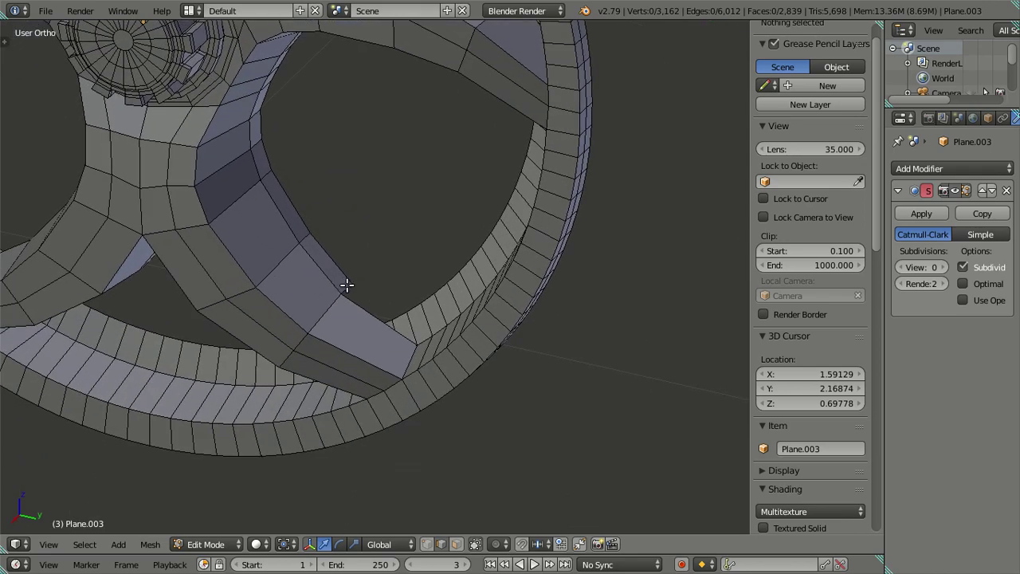
{"action": "left_click", "coordinate": [347, 285]}
{"action": "left_click", "coordinate": [413, 324], "text": "ctrl"}
{"action": "mouse_move", "coordinate": [431, 263]}
{"action": "middle_mouse_down"}
{"action": "mouse_move", "coordinate": [398, 399]}
{"action": "mouse_move", "coordinate": [526, 224]}
{"action": "mouse_move", "coordinate": [383, 282]}
{"action": "mouse_move", "coordinate": [225, 328]}
{"action": "mouse_move", "coordinate": [165, 207]}
{"action": "mouse_move", "coordinate": [326, 319]}
{"action": "mouse_move", "coordinate": [343, 343]}
{"action": "mouse_move", "coordinate": [334, 337]}
{"action": "middle_mouse_up"}
{"action": "left_click", "coordinate": [500, 187]}
{"action": "left_click", "coordinate": [541, 241], "text": "ctrl"}
{"action": "key", "text": "f"}
{"action": "left_click", "coordinate": [358, 311]}
{"action": "left_click", "coordinate": [405, 257], "text": "ctrl"}
{"action": "key", "text": "f"}
Fill the next two gaps between the spokes and the rim with faces.
{"action": "mouse_move", "coordinate": [503, 226]}
{"action": "middle_mouse_down"}
{"action": "mouse_move", "coordinate": [430, 239]}
{"action": "mouse_move", "coordinate": [199, 202]}
{"action": "middle_mouse_up"}
{"action": "left_click", "coordinate": [246, 179]}
{"action": "left_click", "coordinate": [208, 242], "text": "ctrl"}
{"action": "middle_click_drag", "start_coordinate": [272, 233], "coordinate": [306, 196]}
{"action": "key", "text": "f"}
{"action": "left_click", "coordinate": [276, 170]}
{"action": "left_click", "coordinate": [293, 150], "text": "ctrl"}
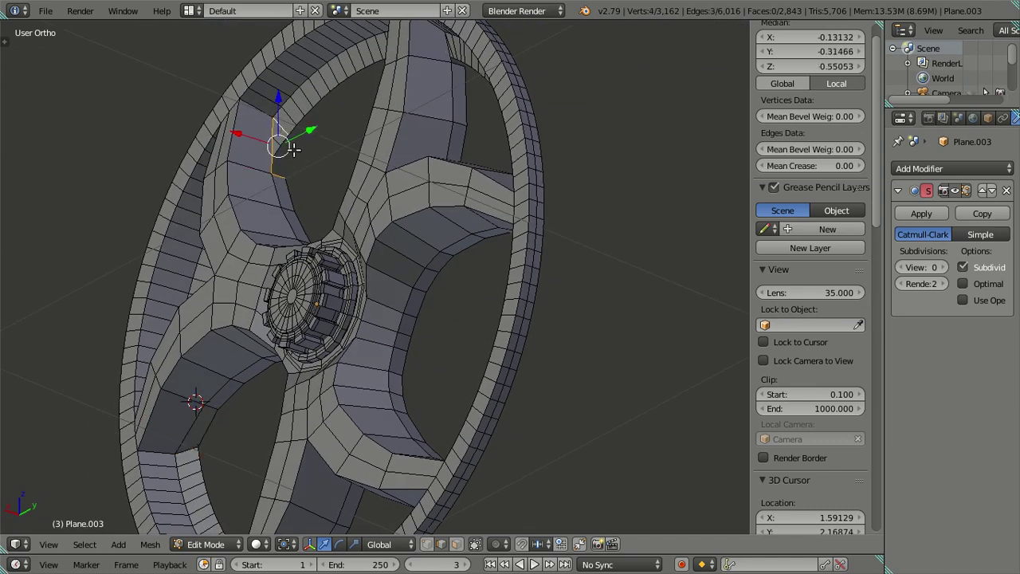
{"action": "key", "text": "f"}
Fill the last remaining gap from a three-edge path, then clear the selection and view the whole wheel.
{"action": "middle_click_drag", "start_coordinate": [346, 186], "coordinate": [96, 236]}
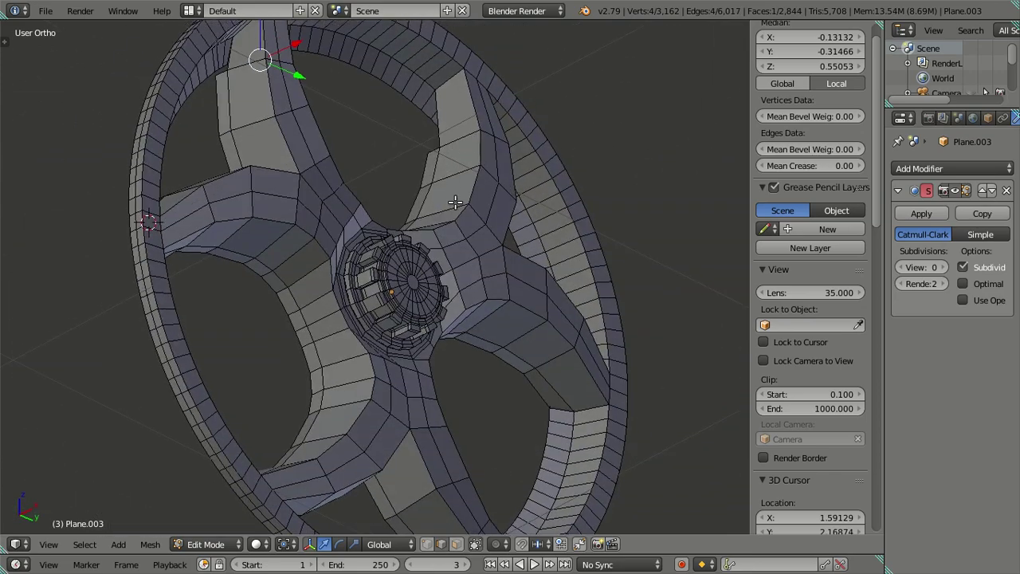
{"action": "scroll", "coordinate": [455, 207], "scroll_direction": "up", "scroll_amount": 3}
{"action": "right_click", "coordinate": [466, 151]}
{"action": "right_click", "coordinate": [476, 219], "text": "ctrl"}
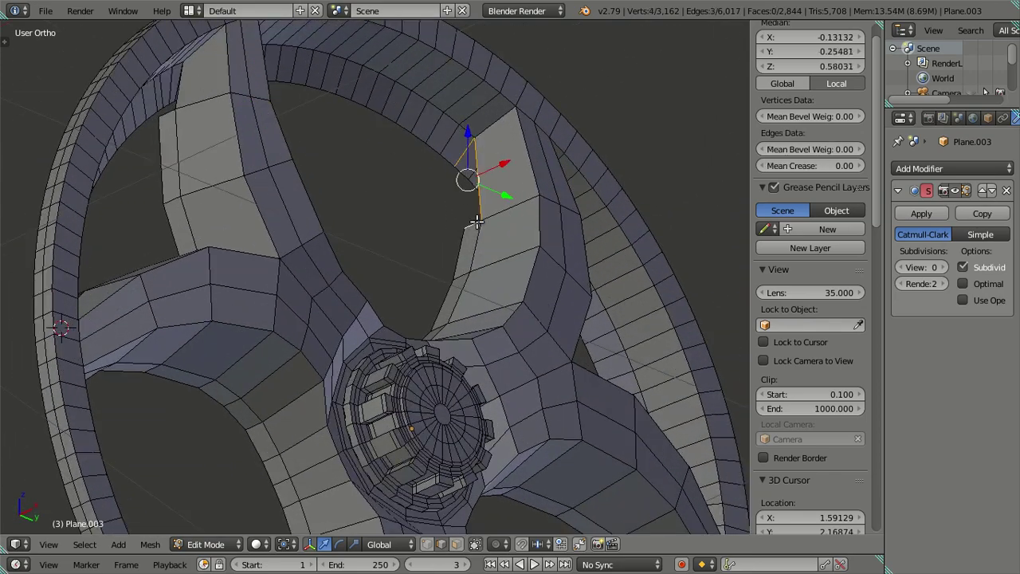
{"action": "key", "text": "f"}
{"action": "key", "text": "a"}
{"action": "scroll", "coordinate": [477, 222], "scroll_direction": "down", "scroll_amount": 3}
{"action": "mouse_move", "coordinate": [476, 223]}
{"action": "middle_mouse_down"}
{"action": "mouse_move", "coordinate": [471, 409]}
{"action": "mouse_move", "coordinate": [449, 357]}
{"action": "middle_mouse_up"}
Hide the properties sidebar and zoom in on the side view with the car reference.
{"action": "key", "text": "n"}
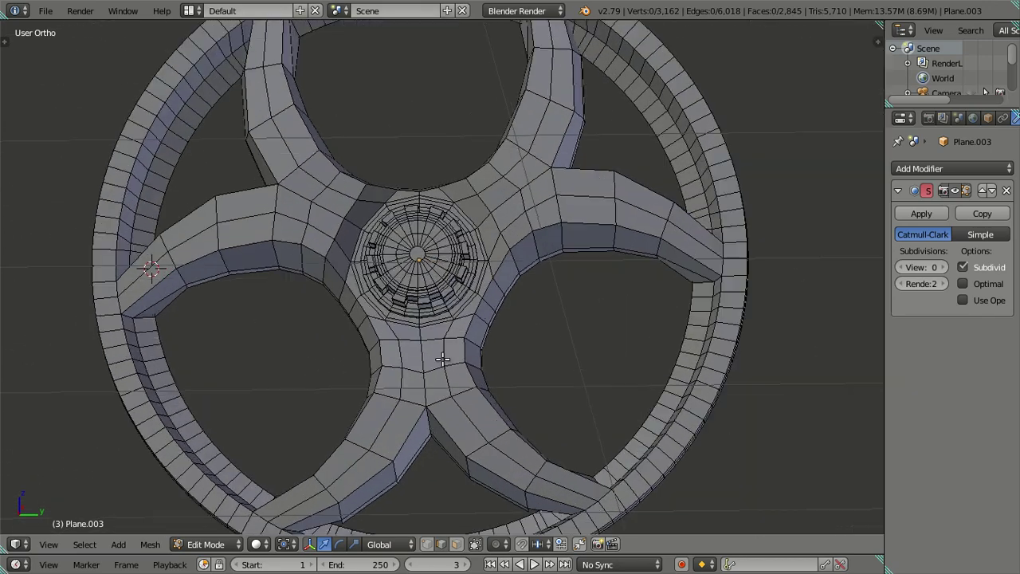
{"action": "key", "text": "KP_3"}
{"action": "middle_click_drag", "start_coordinate": [448, 412], "coordinate": [467, 306], "text": "shift"}
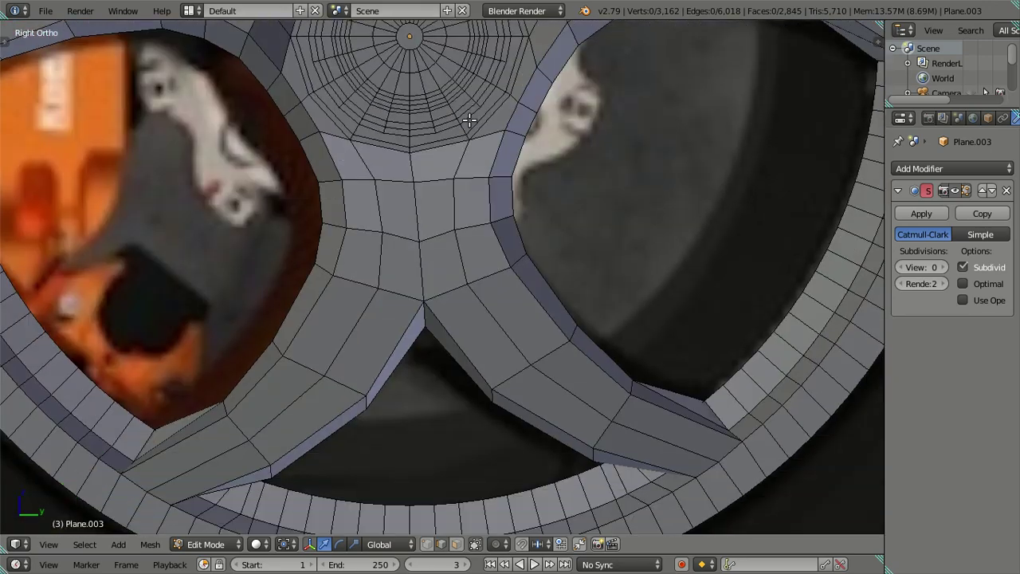
{"action": "scroll", "coordinate": [467, 306], "scroll_direction": "down", "scroll_amount": 2}
{"action": "scroll", "coordinate": [463, 259], "scroll_direction": "up", "scroll_amount": 2}
{"action": "scroll", "coordinate": [462, 259], "scroll_direction": "up", "scroll_amount": 3}
{"action": "scroll", "coordinate": [576, 296], "scroll_direction": "up", "scroll_amount": 2}
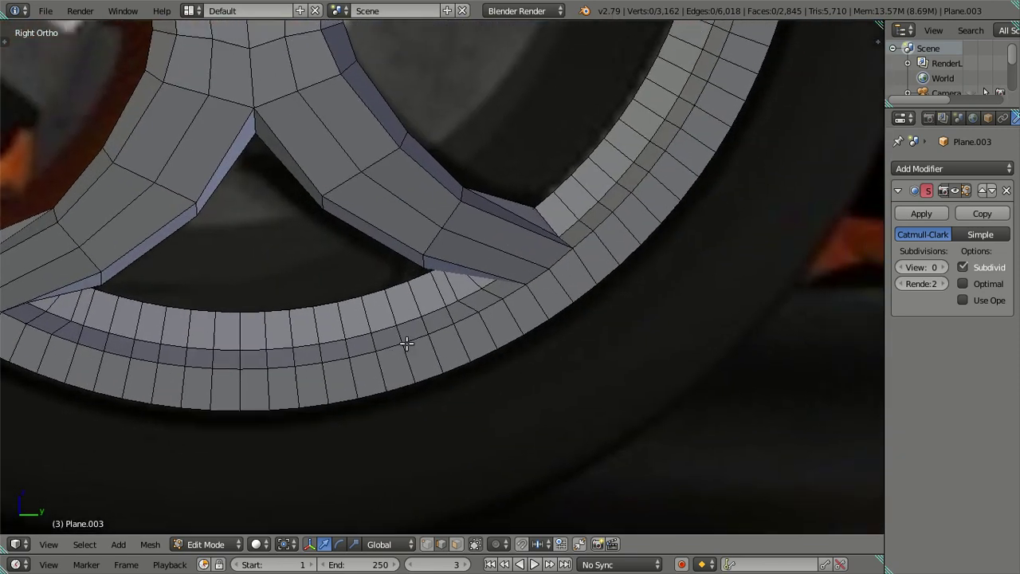
{"action": "scroll", "coordinate": [405, 337], "scroll_direction": "up", "scroll_amount": 2}
Switch to wireframe, orbit to see the rim edge-on, and pick an edge on the outer ring.
{"action": "key", "text": "z"}
{"action": "scroll", "coordinate": [445, 348], "scroll_direction": "up", "scroll_amount": 1}
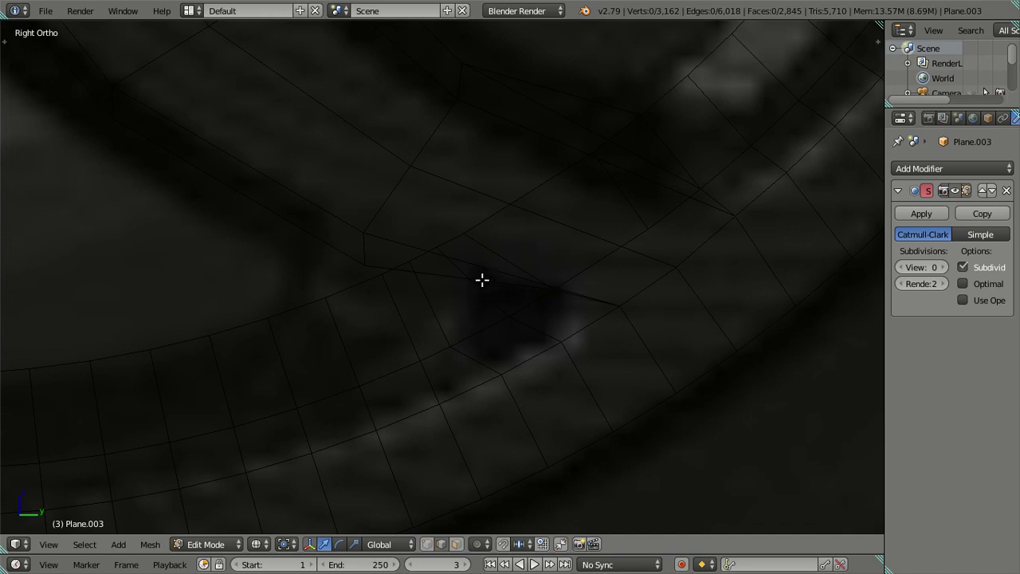
{"action": "scroll", "coordinate": [425, 275], "scroll_direction": "down", "scroll_amount": 2}
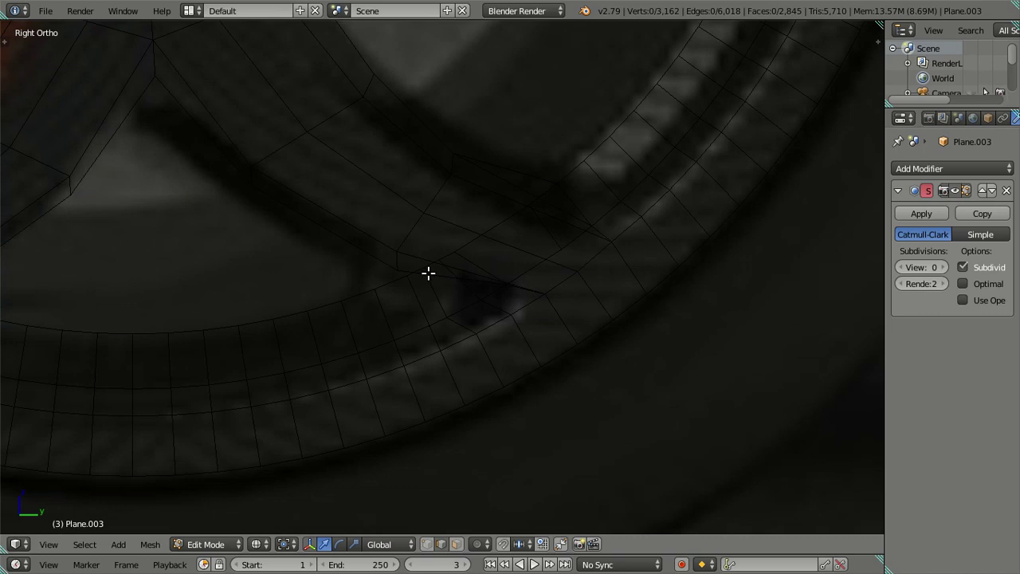
{"action": "scroll", "coordinate": [428, 273], "scroll_direction": "up", "scroll_amount": 1}
{"action": "scroll", "coordinate": [430, 272], "scroll_direction": "down", "scroll_amount": 3}
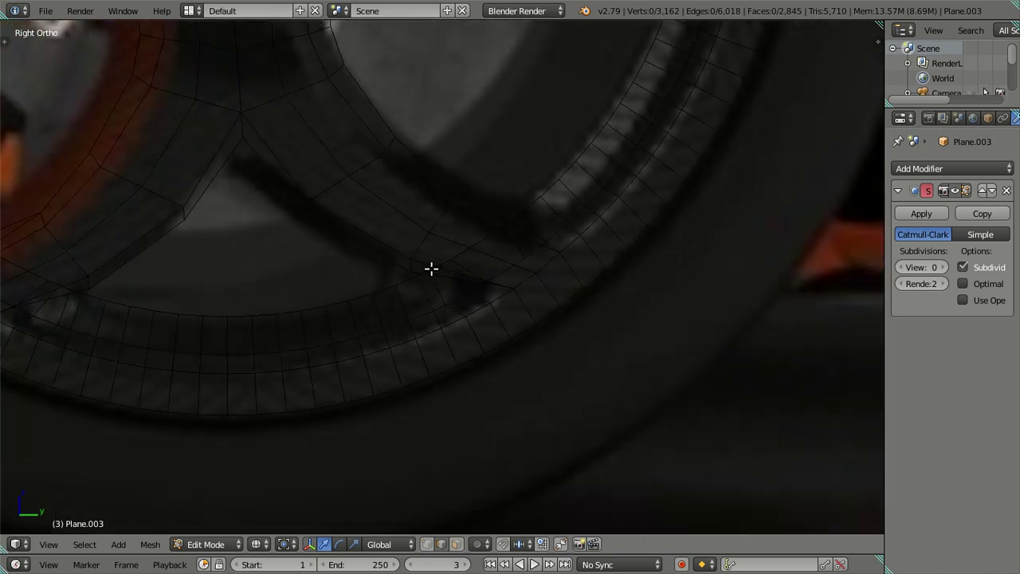
{"action": "scroll", "coordinate": [430, 268], "scroll_direction": "down", "scroll_amount": 3}
{"action": "mouse_move", "coordinate": [426, 268]}
{"action": "middle_mouse_down"}
{"action": "mouse_move", "coordinate": [425, 303]}
{"action": "mouse_move", "coordinate": [551, 315]}
{"action": "mouse_move", "coordinate": [473, 319]}
{"action": "middle_mouse_up"}
{"action": "key", "text": "a"}
{"action": "left_click", "coordinate": [473, 324]}
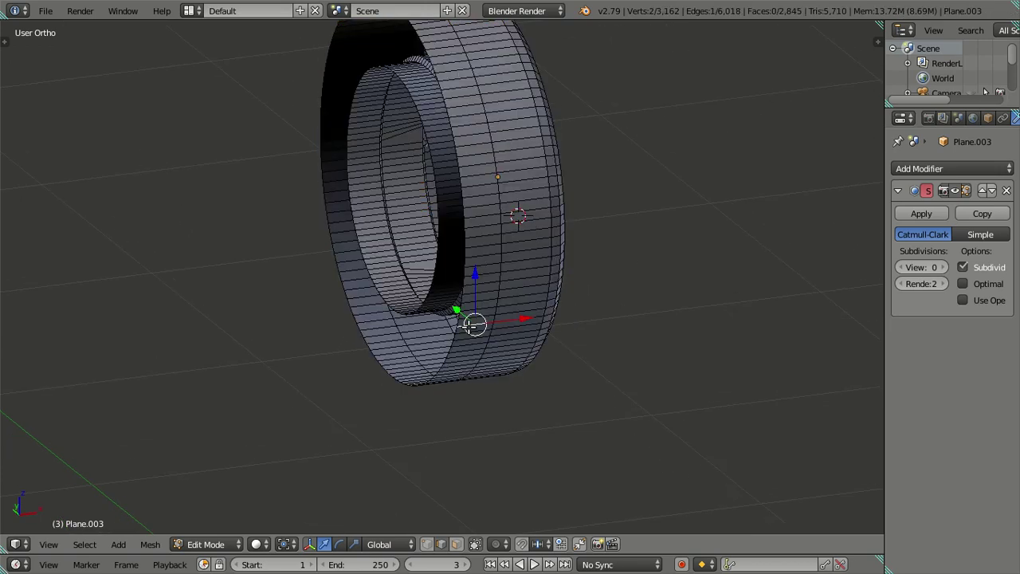
Select and hide the rim's outer ring, then select and hide its left ring.
{"action": "key", "text": "ctrl+l"}
{"action": "scroll", "coordinate": [470, 325], "scroll_direction": "up", "scroll_amount": 3}
{"action": "key", "text": "h"}
{"action": "mouse_move", "coordinate": [469, 327]}
{"action": "middle_mouse_down"}
{"action": "mouse_move", "coordinate": [419, 309]}
{"action": "mouse_move", "coordinate": [499, 317]}
{"action": "mouse_move", "coordinate": [646, 366]}
{"action": "mouse_move", "coordinate": [689, 394]}
{"action": "mouse_move", "coordinate": [542, 198]}
{"action": "mouse_move", "coordinate": [549, 205]}
{"action": "mouse_move", "coordinate": [518, 204]}
{"action": "mouse_move", "coordinate": [474, 319]}
{"action": "mouse_move", "coordinate": [573, 464]}
{"action": "mouse_move", "coordinate": [526, 492]}
{"action": "mouse_move", "coordinate": [568, 292]}
{"action": "mouse_move", "coordinate": [508, 242]}
{"action": "mouse_move", "coordinate": [407, 343]}
{"action": "mouse_move", "coordinate": [328, 317]}
{"action": "mouse_move", "coordinate": [422, 300]}
{"action": "mouse_move", "coordinate": [405, 291]}
{"action": "mouse_move", "coordinate": [409, 310]}
{"action": "mouse_move", "coordinate": [430, 321]}
{"action": "mouse_move", "coordinate": [387, 323]}
{"action": "mouse_move", "coordinate": [376, 302]}
{"action": "mouse_move", "coordinate": [226, 317]}
{"action": "mouse_move", "coordinate": [494, 290]}
{"action": "mouse_move", "coordinate": [442, 273]}
{"action": "mouse_move", "coordinate": [446, 284]}
{"action": "mouse_move", "coordinate": [484, 279]}
{"action": "mouse_move", "coordinate": [361, 285]}
{"action": "middle_mouse_up"}
{"action": "key", "text": "l"}
{"action": "key", "text": "l"}
{"action": "key", "text": "h"}
Switch to vertex select mode and orbit beneath the rim to inspect the spoke junction.
{"action": "left_click", "coordinate": [443, 543]}
{"action": "scroll", "coordinate": [391, 330], "scroll_direction": "up", "scroll_amount": 2}
{"action": "scroll", "coordinate": [337, 305], "scroll_direction": "up", "scroll_amount": 2}
{"action": "scroll", "coordinate": [486, 280], "scroll_direction": "up", "scroll_amount": 1}
{"action": "scroll", "coordinate": [239, 227], "scroll_direction": "up", "scroll_amount": 2}
{"action": "mouse_move", "coordinate": [239, 227]}
{"action": "middle_mouse_down"}
{"action": "mouse_move", "coordinate": [418, 310]}
{"action": "mouse_move", "coordinate": [358, 285]}
{"action": "middle_mouse_up"}
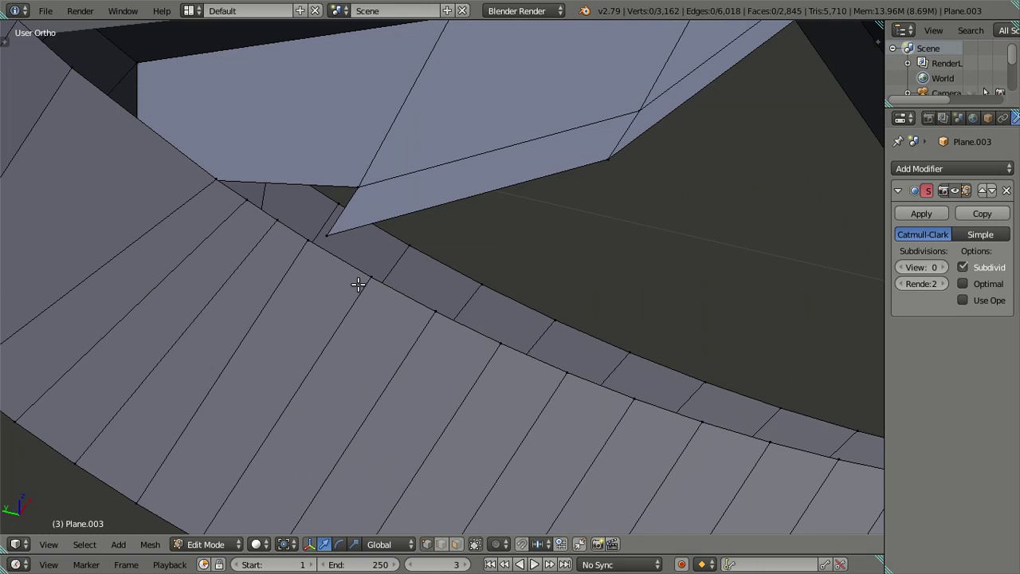
{"action": "middle_click_drag", "start_coordinate": [315, 247], "coordinate": [375, 277]}
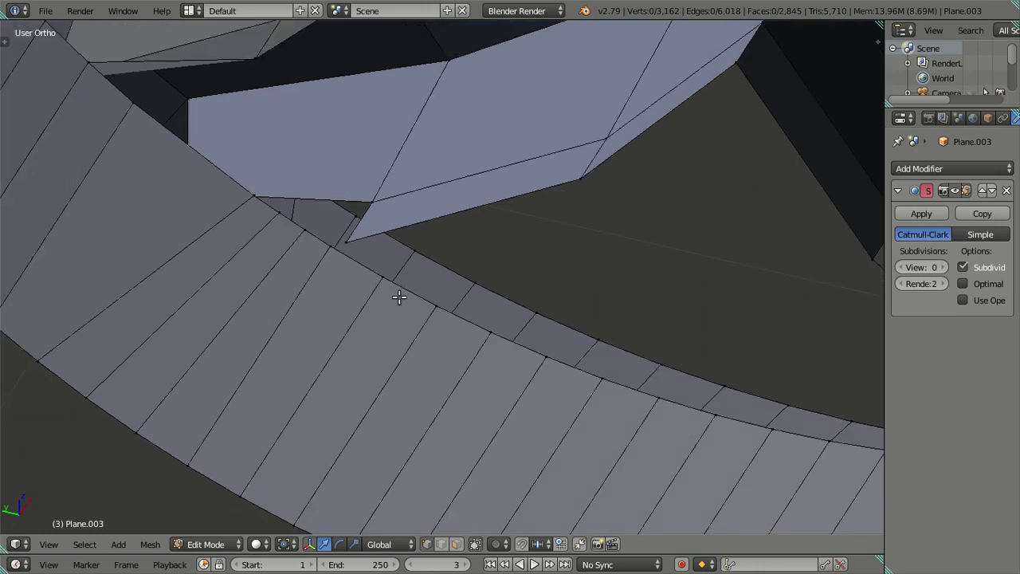
{"action": "scroll", "coordinate": [399, 296], "scroll_direction": "down", "scroll_amount": 1}
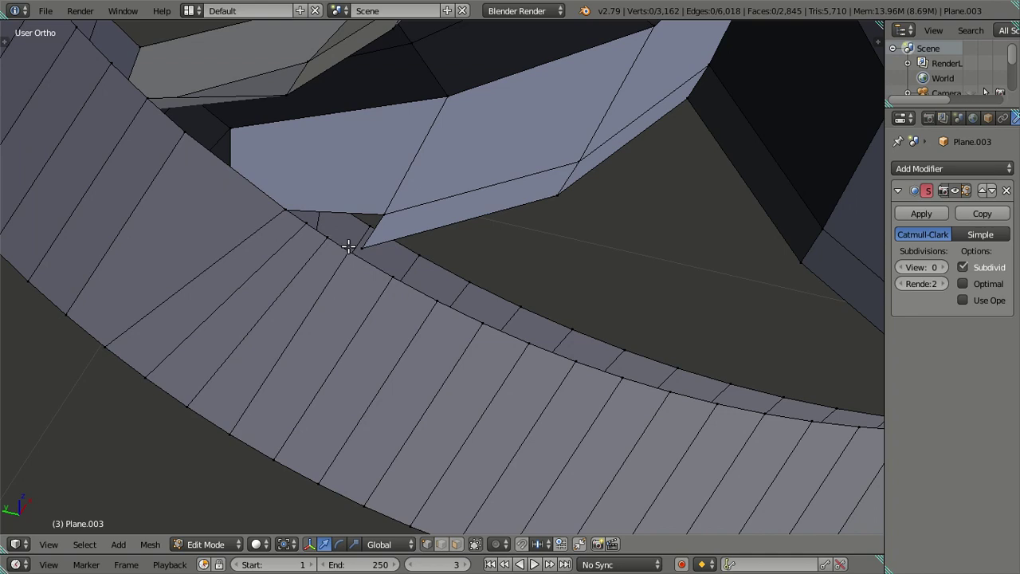
{"action": "scroll", "coordinate": [380, 275], "scroll_direction": "down", "scroll_amount": 2}
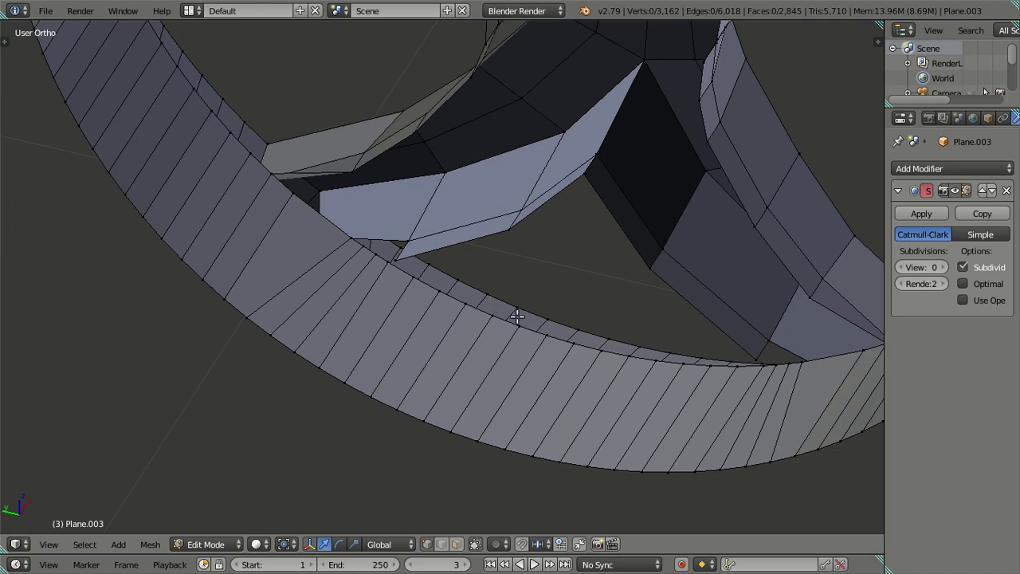
{"action": "middle_click_drag", "start_coordinate": [584, 327], "coordinate": [588, 326]}
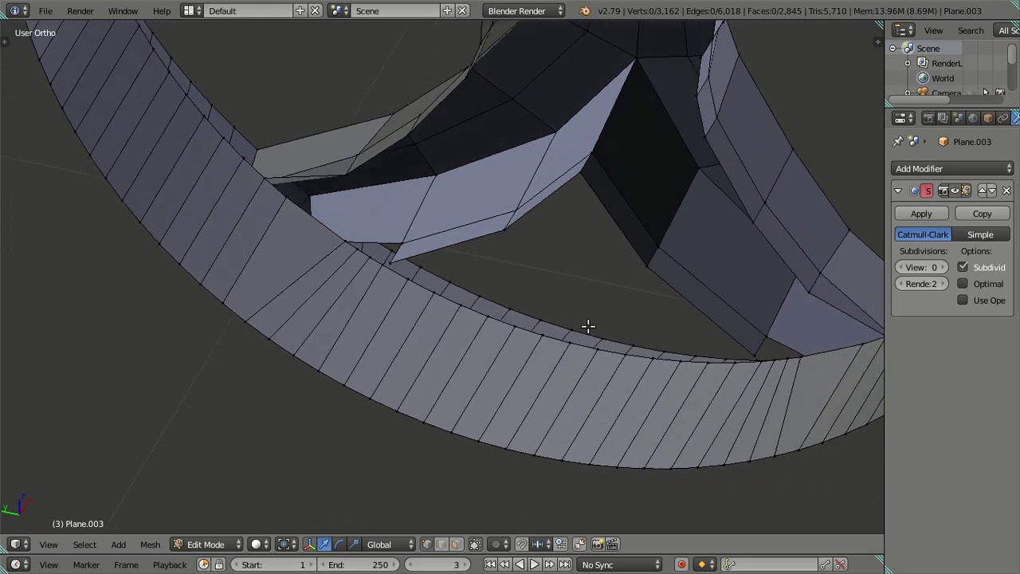
{"action": "right_click", "coordinate": [434, 293]}
{"action": "right_click", "coordinate": [344, 243], "text": "ctrl"}
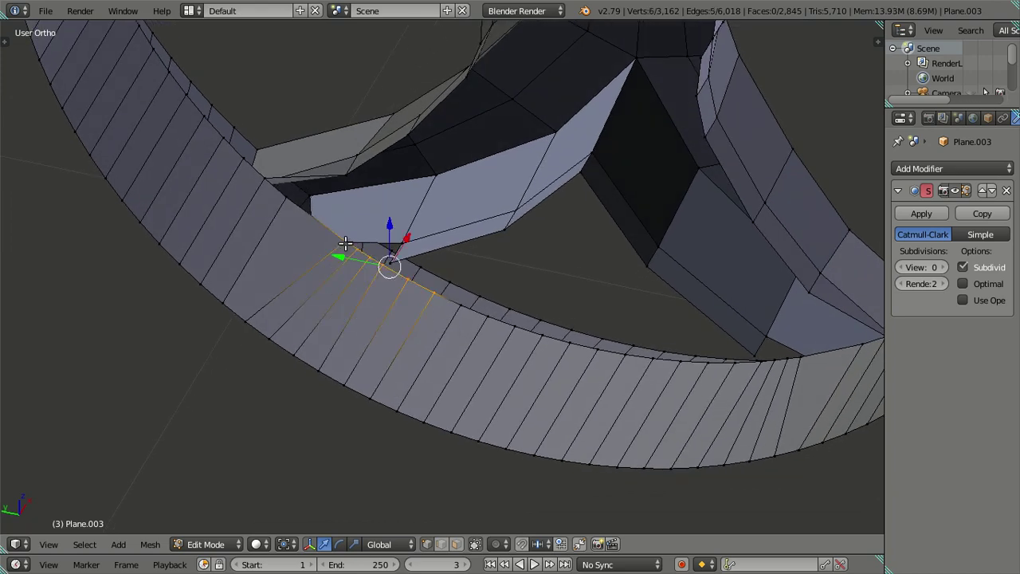
{"action": "key", "text": "a"}
{"action": "right_click", "coordinate": [446, 288], "text": "alt"}
{"action": "key", "text": "KP_3"}
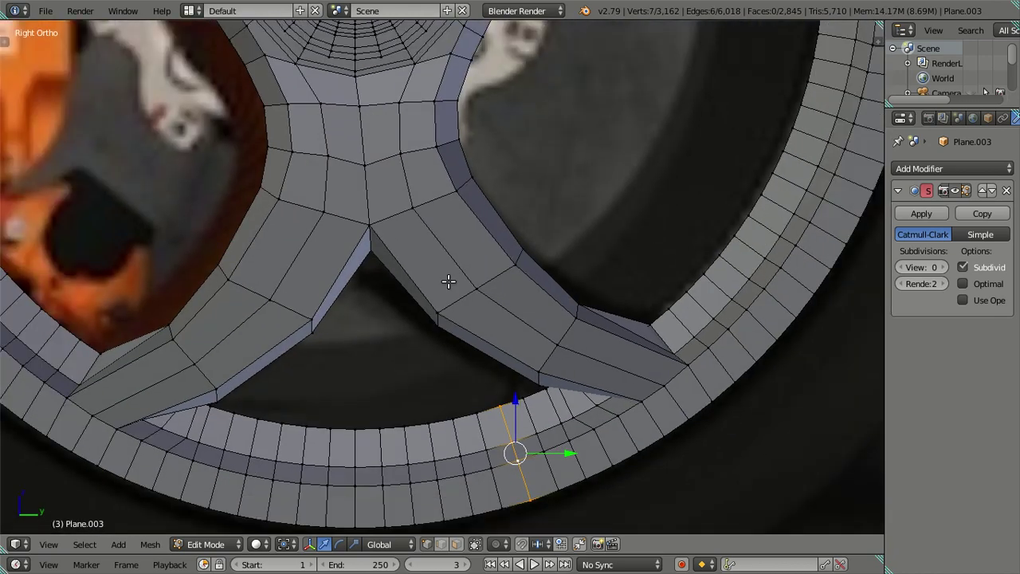
{"action": "key", "text": "KP_Decimal"}
{"action": "scroll", "coordinate": [476, 301], "scroll_direction": "up", "scroll_amount": 1}
{"action": "scroll", "coordinate": [479, 293], "scroll_direction": "up", "scroll_amount": 1}
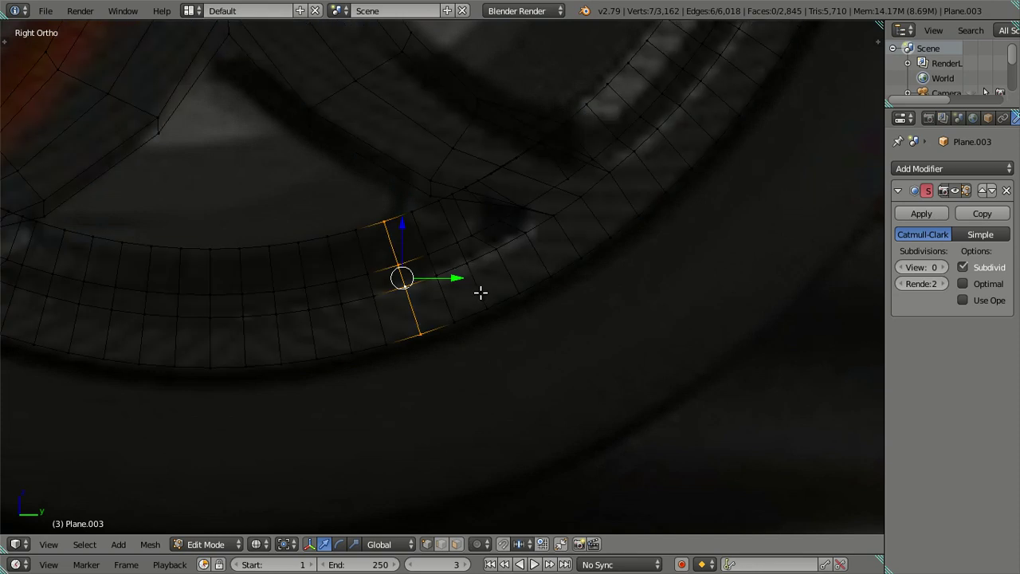
{"action": "scroll", "coordinate": [481, 281], "scroll_direction": "up", "scroll_amount": 1}
{"action": "scroll", "coordinate": [474, 269], "scroll_direction": "up", "scroll_amount": 1}
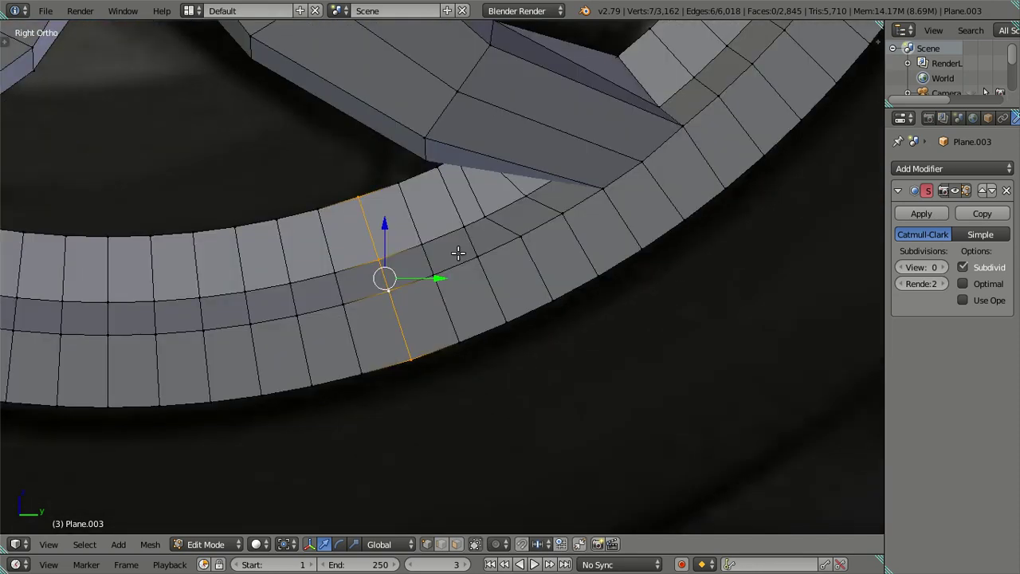
{"action": "scroll", "coordinate": [458, 214], "scroll_direction": "down", "scroll_amount": 3}
{"action": "scroll", "coordinate": [465, 227], "scroll_direction": "down", "scroll_amount": 2}
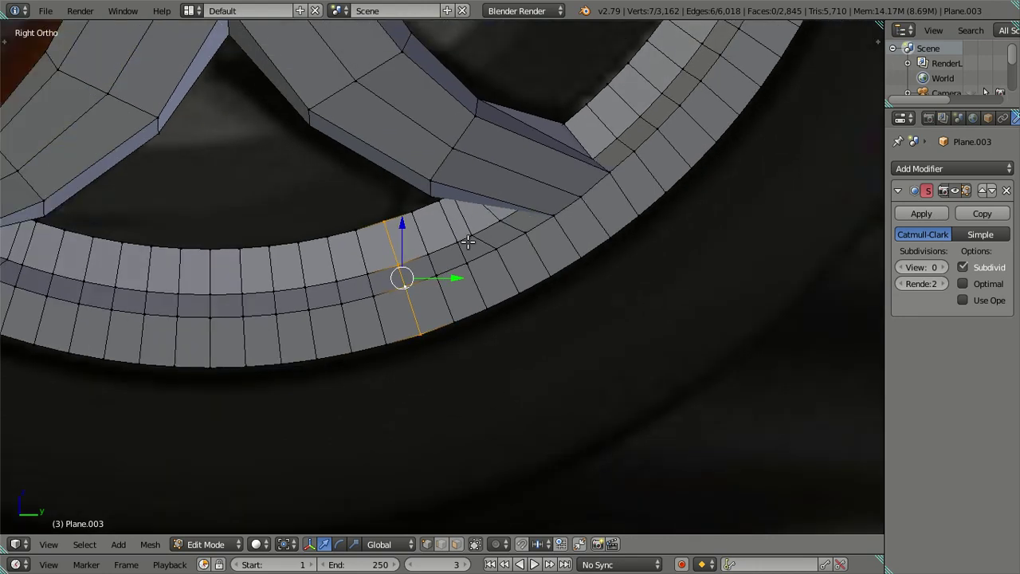
{"action": "scroll", "coordinate": [471, 270], "scroll_direction": "up", "scroll_amount": 4}
{"action": "scroll", "coordinate": [475, 298], "scroll_direction": "up", "scroll_amount": 1}
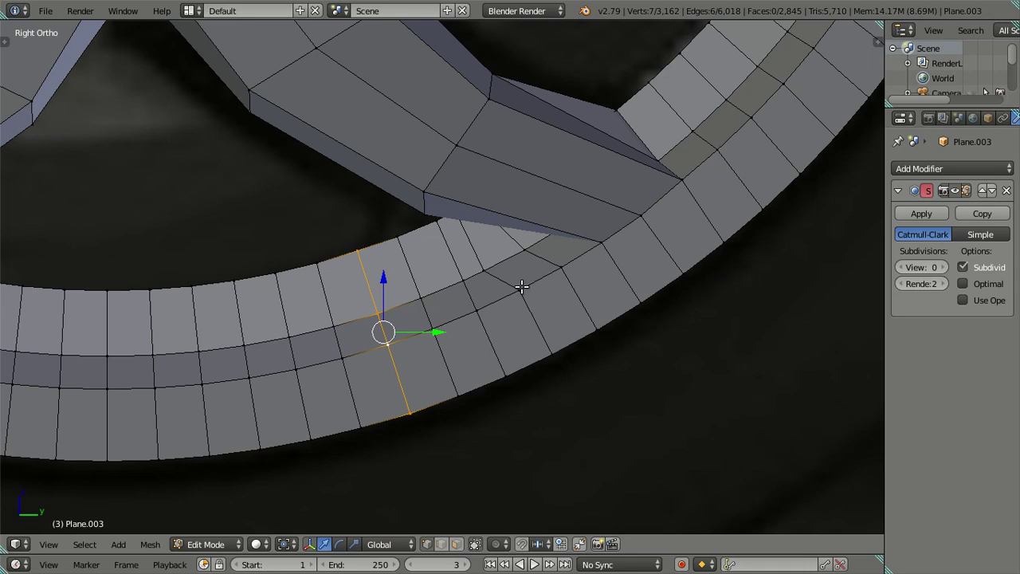
{"action": "key", "text": "a"}
{"action": "scroll", "coordinate": [517, 281], "scroll_direction": "up", "scroll_amount": 1}
{"action": "mouse_move", "coordinate": [517, 281]}
{"action": "middle_mouse_down"}
{"action": "mouse_move", "coordinate": [544, 288]}
{"action": "mouse_move", "coordinate": [590, 239]}
{"action": "middle_mouse_up"}
Merge the spoke's corner vertex onto the matching rim vertex at last, then switch to wireframe.
{"action": "right_click", "coordinate": [587, 229]}
{"action": "right_click", "coordinate": [551, 247], "text": "shift"}
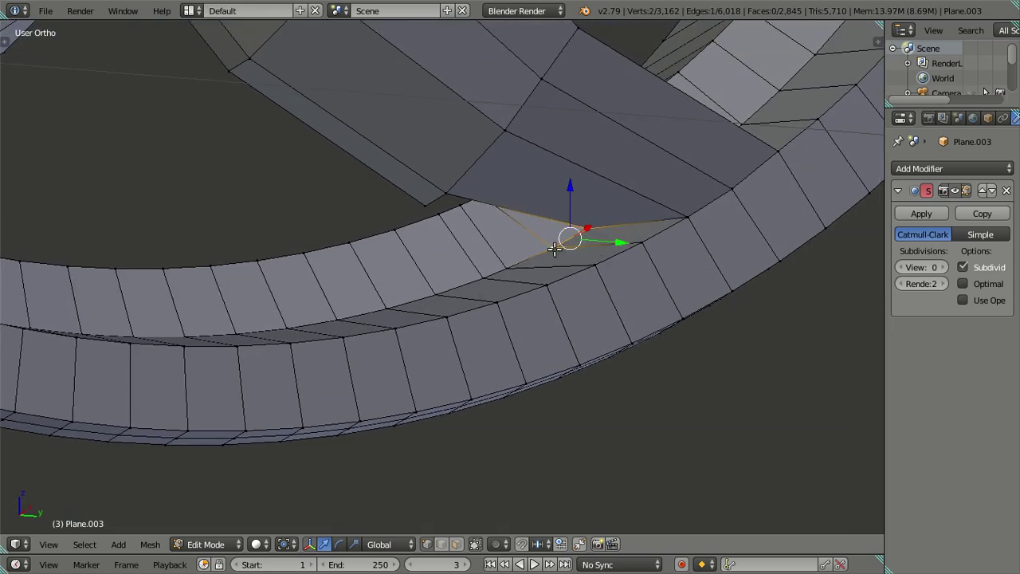
{"action": "key", "text": "alt+m"}
{"action": "left_click", "coordinate": [561, 266]}
{"action": "mouse_move", "coordinate": [551, 254]}
{"action": "middle_mouse_down"}
{"action": "mouse_move", "coordinate": [569, 237]}
{"action": "mouse_move", "coordinate": [537, 249]}
{"action": "middle_mouse_up"}
{"action": "key", "text": "z"}
Merge a second spoke-edge vertex onto its neighbouring rim vertex at last.
{"action": "right_click", "coordinate": [525, 217]}
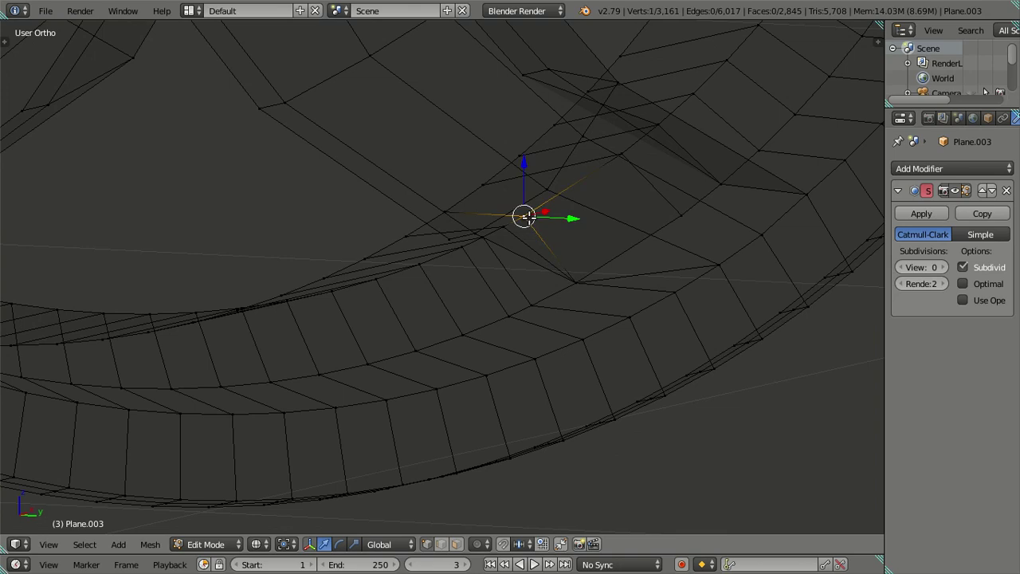
{"action": "right_click", "coordinate": [505, 226], "text": "shift"}
{"action": "key", "text": "alt+m"}
{"action": "left_click", "coordinate": [528, 243]}
{"action": "key", "text": "a"}
{"action": "mouse_move", "coordinate": [528, 243]}
{"action": "middle_mouse_down"}
{"action": "mouse_move", "coordinate": [521, 295]}
{"action": "mouse_move", "coordinate": [509, 282]}
{"action": "mouse_move", "coordinate": [521, 296]}
{"action": "mouse_move", "coordinate": [517, 314]}
{"action": "mouse_move", "coordinate": [514, 295]}
{"action": "mouse_move", "coordinate": [494, 286]}
{"action": "mouse_move", "coordinate": [567, 339]}
{"action": "mouse_move", "coordinate": [551, 355]}
{"action": "middle_mouse_up"}
Dissolve the short loop of extra vertices at the spoke-rim junction.
{"action": "right_click", "coordinate": [593, 362], "text": "alt"}
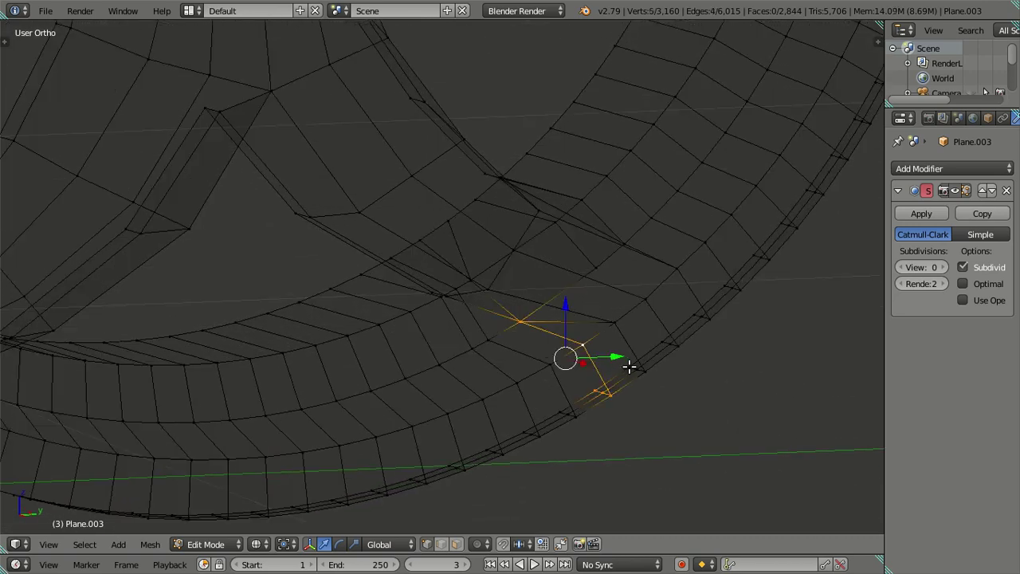
{"action": "key", "text": "x"}
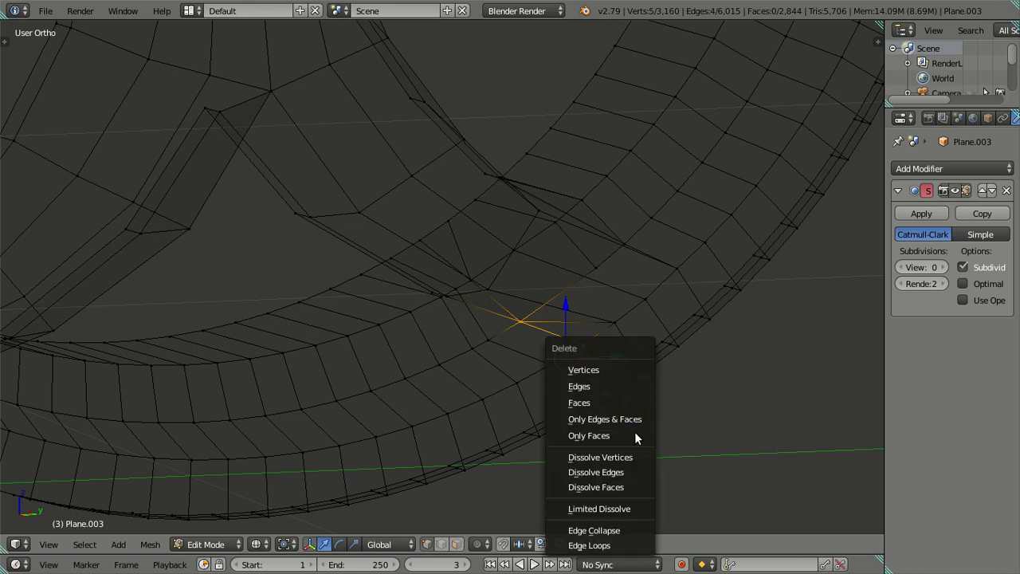
{"action": "left_click", "coordinate": [599, 457]}
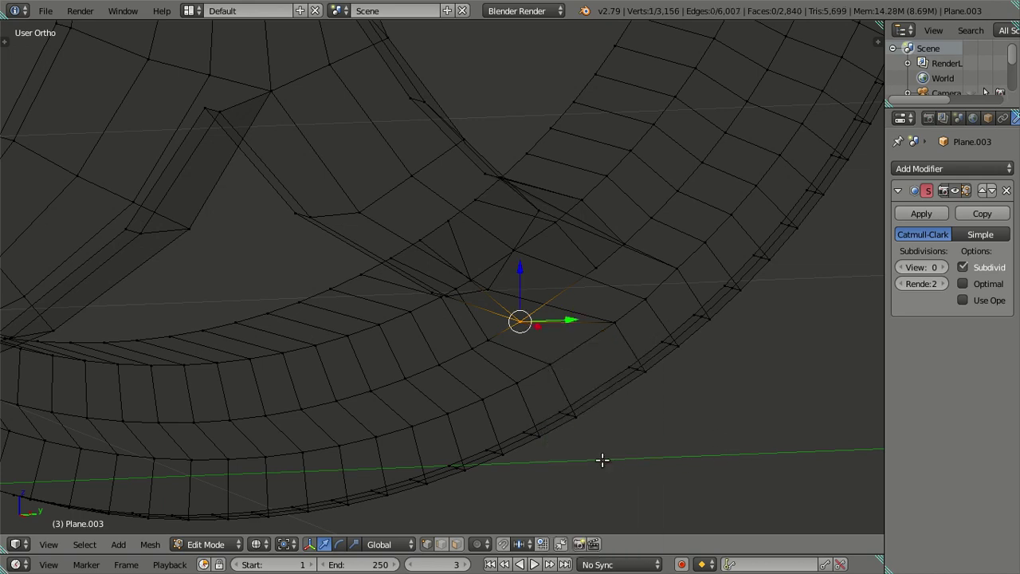
{"action": "middle_click_drag", "start_coordinate": [603, 461], "coordinate": [561, 399]}
{"action": "mouse_move", "coordinate": [557, 359]}
{"action": "middle_mouse_down"}
{"action": "mouse_move", "coordinate": [574, 358]}
{"action": "mouse_move", "coordinate": [550, 342]}
{"action": "mouse_move", "coordinate": [594, 368]}
{"action": "mouse_move", "coordinate": [269, 337]}
{"action": "mouse_move", "coordinate": [518, 305]}
{"action": "middle_mouse_up"}
In the side view, collapse the short spoke-rim edge to one vertex and dissolve the leftover vertex.
{"action": "key", "text": "KP_3"}
{"action": "scroll", "coordinate": [330, 278], "scroll_direction": "up", "scroll_amount": 1}
{"action": "scroll", "coordinate": [327, 303], "scroll_direction": "up", "scroll_amount": 1}
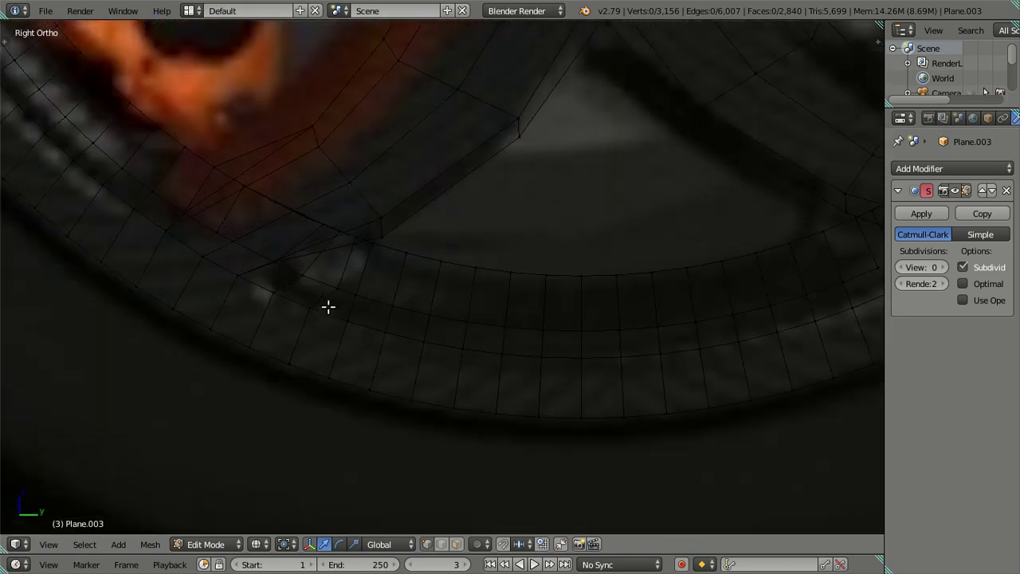
{"action": "scroll", "coordinate": [280, 281], "scroll_direction": "up", "scroll_amount": 1}
{"action": "right_click", "coordinate": [251, 265]}
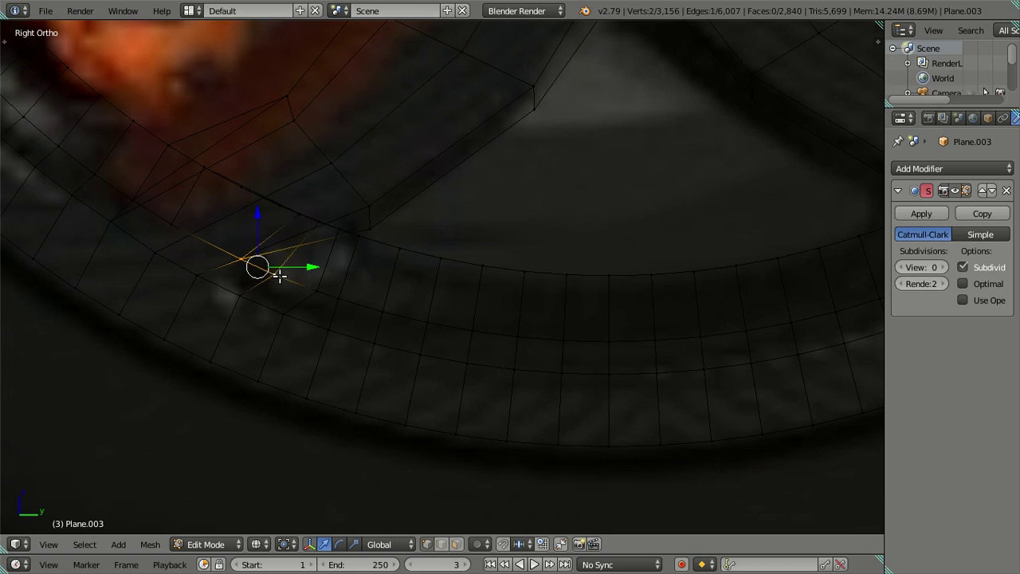
{"action": "key", "text": "alt+m"}
{"action": "left_click", "coordinate": [280, 215]}
{"action": "right_click", "coordinate": [237, 329]}
{"action": "key", "text": "x"}
{"action": "left_click", "coordinate": [441, 377]}
In wireframe, merge the spoke's edge vertex into the adjacent rim vertex using Merge At Last.
{"action": "scroll", "coordinate": [422, 319], "scroll_direction": "down", "scroll_amount": 3}
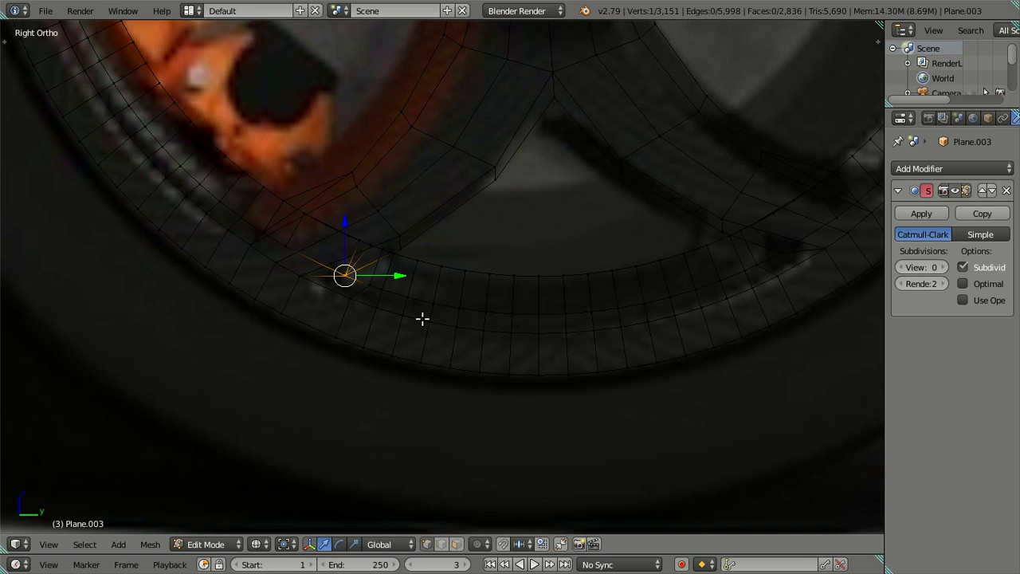
{"action": "key", "text": "a"}
{"action": "key", "text": "z"}
{"action": "scroll", "coordinate": [500, 307], "scroll_direction": "down", "scroll_amount": 2}
{"action": "scroll", "coordinate": [500, 307], "scroll_direction": "down", "scroll_amount": 2}
{"action": "scroll", "coordinate": [624, 194], "scroll_direction": "down", "scroll_amount": 2}
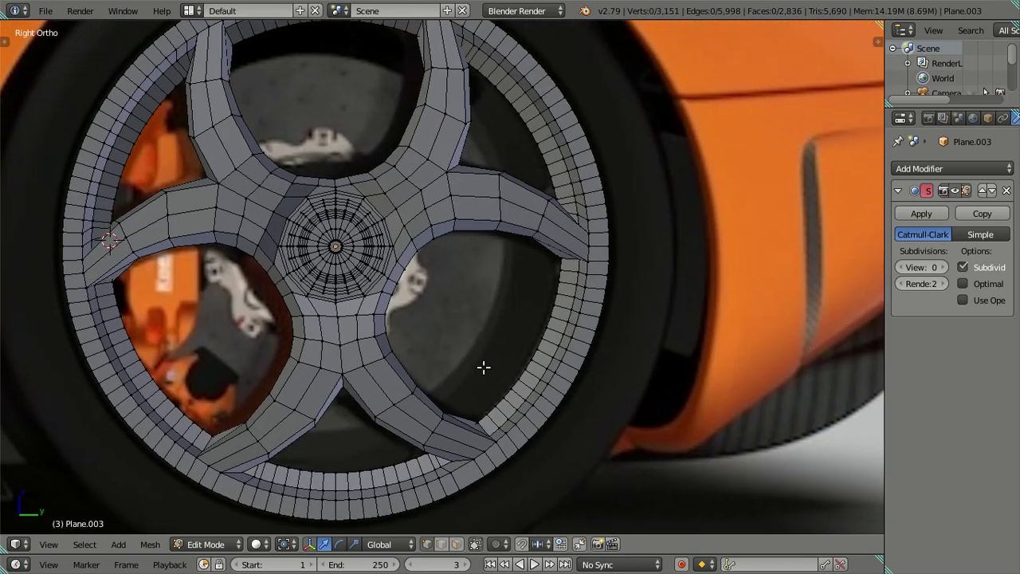
{"action": "scroll", "coordinate": [483, 367], "scroll_direction": "up", "scroll_amount": 2}
{"action": "scroll", "coordinate": [478, 410], "scroll_direction": "up", "scroll_amount": 2}
{"action": "scroll", "coordinate": [573, 371], "scroll_direction": "up", "scroll_amount": 2}
{"action": "scroll", "coordinate": [538, 345], "scroll_direction": "up", "scroll_amount": 2}
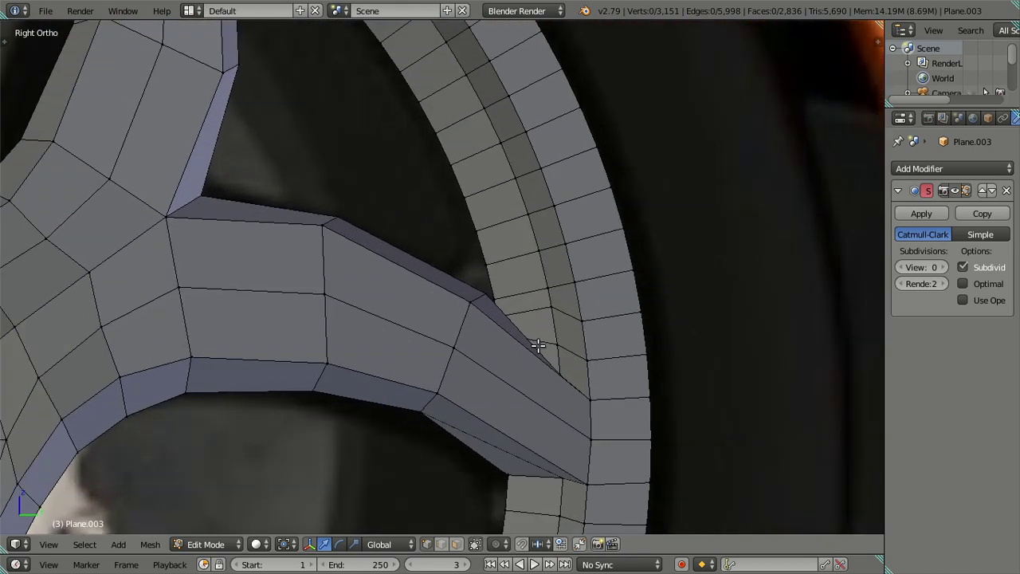
{"action": "key", "text": "z"}
{"action": "right_click", "coordinate": [560, 369]}
{"action": "right_click", "coordinate": [559, 342], "text": "shift"}
{"action": "key", "text": "alt+m"}
{"action": "left_click", "coordinate": [558, 343]}
Merge the chain of vertices at the spoke-rim junction together, then return to solid shading.
{"action": "right_click", "coordinate": [604, 361]}
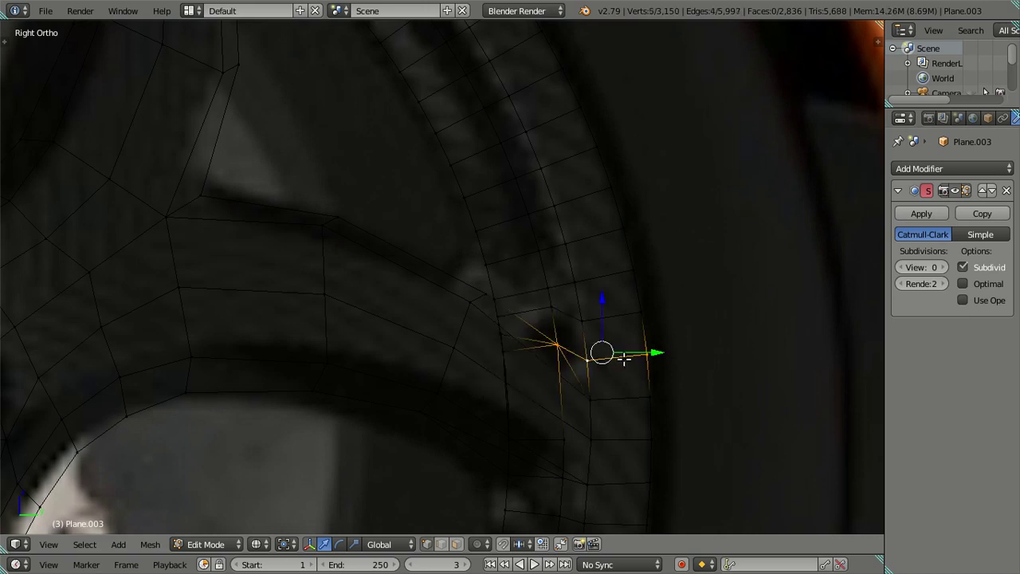
{"action": "key", "text": "alt+m"}
{"action": "left_click", "coordinate": [620, 352]}
{"action": "scroll", "coordinate": [597, 350], "scroll_direction": "down", "scroll_amount": 3}
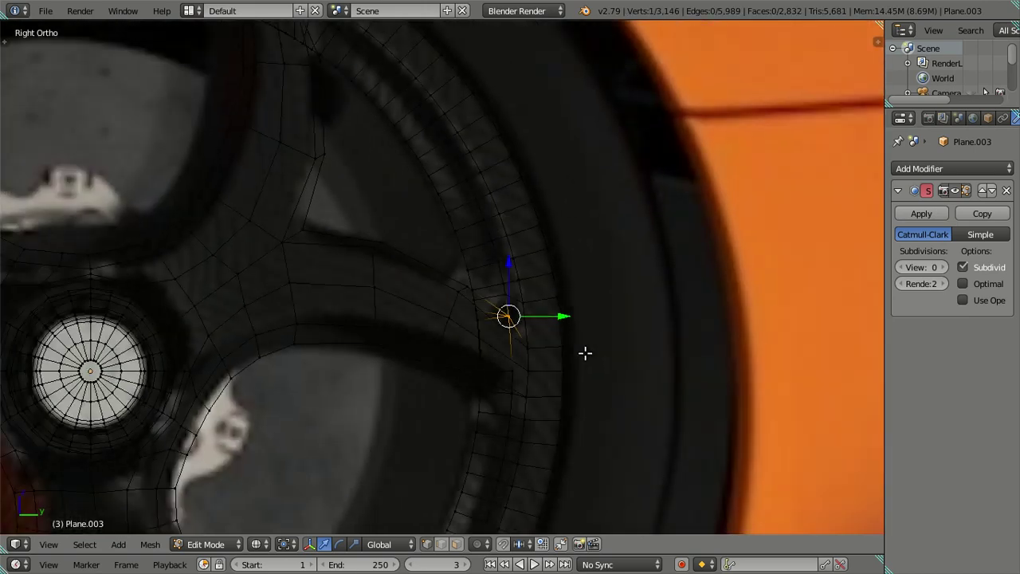
{"action": "key", "text": "a"}
{"action": "key", "text": "z"}
Merge the next spoke's edge vertex into its rim vertex and dissolve the leftover loop vertices.
{"action": "scroll", "coordinate": [478, 319], "scroll_direction": "down", "scroll_amount": 3}
{"action": "scroll", "coordinate": [483, 285], "scroll_direction": "up", "scroll_amount": 3}
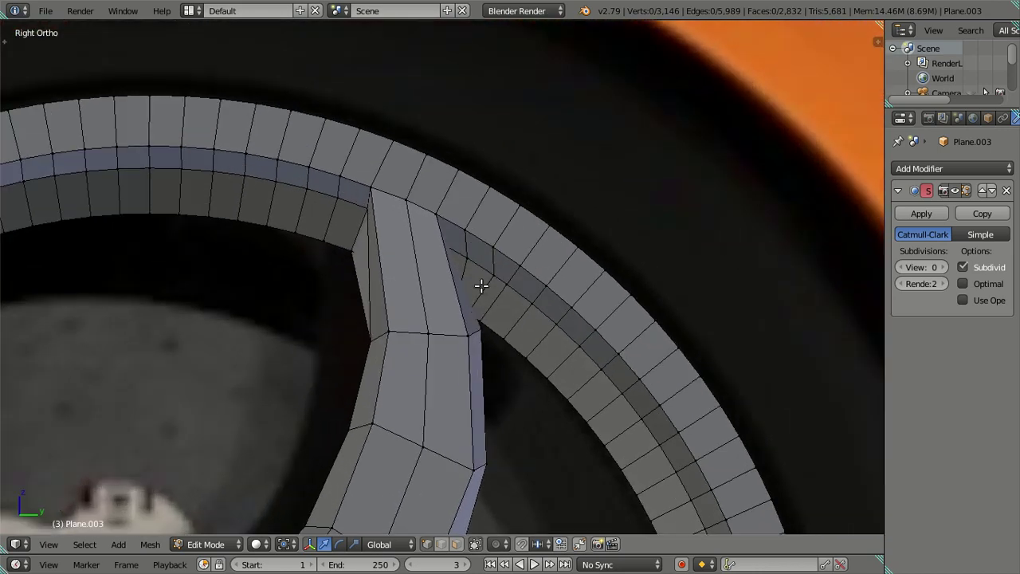
{"action": "key", "text": "z"}
{"action": "right_click", "coordinate": [465, 240]}
{"action": "right_click", "coordinate": [482, 250], "text": "shift"}
{"action": "key", "text": "alt+m"}
{"action": "left_click", "coordinate": [482, 252]}
{"action": "right_click", "coordinate": [490, 188]}
{"action": "key", "text": "x"}
{"action": "left_click", "coordinate": [484, 194]}
Clear the selection and centre the view on the spoke's rim corner.
{"action": "key", "text": "a"}
{"action": "scroll", "coordinate": [475, 243], "scroll_direction": "down", "scroll_amount": 5}
{"action": "key", "text": "z"}
{"action": "scroll", "coordinate": [468, 269], "scroll_direction": "down", "scroll_amount": 3}
{"action": "mouse_move", "coordinate": [396, 290]}
{"action": "middle_mouse_down", "text": "shift"}
{"action": "mouse_move", "coordinate": [518, 228]}
{"action": "mouse_move", "coordinate": [462, 329]}
{"action": "middle_mouse_up", "text": "shift"}
{"action": "scroll", "coordinate": [519, 228], "scroll_direction": "up", "scroll_amount": 1}
{"action": "scroll", "coordinate": [501, 210], "scroll_direction": "up", "scroll_amount": 3}
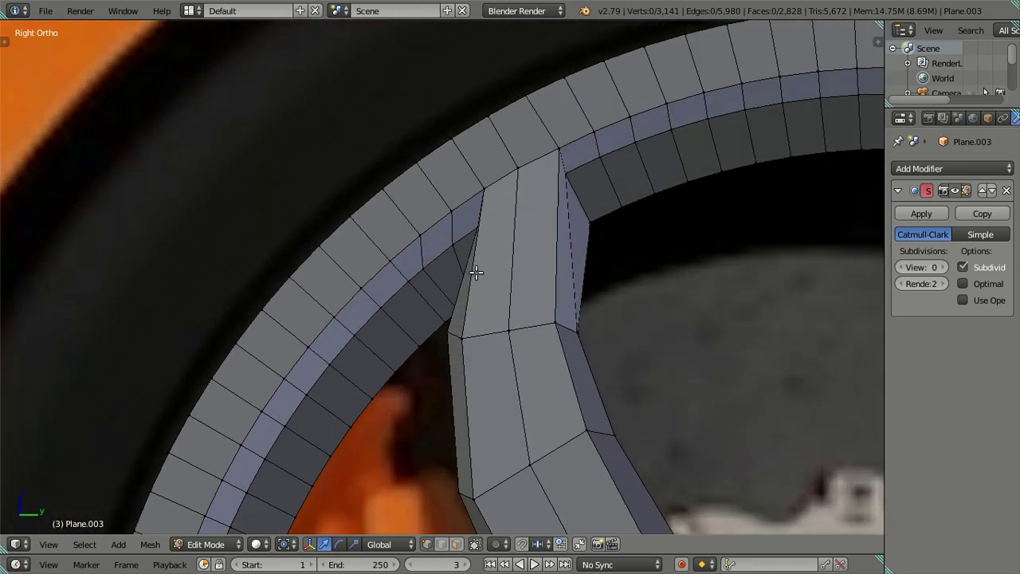
{"action": "key", "text": "z"}
{"action": "scroll", "coordinate": [476, 270], "scroll_direction": "up", "scroll_amount": 3}
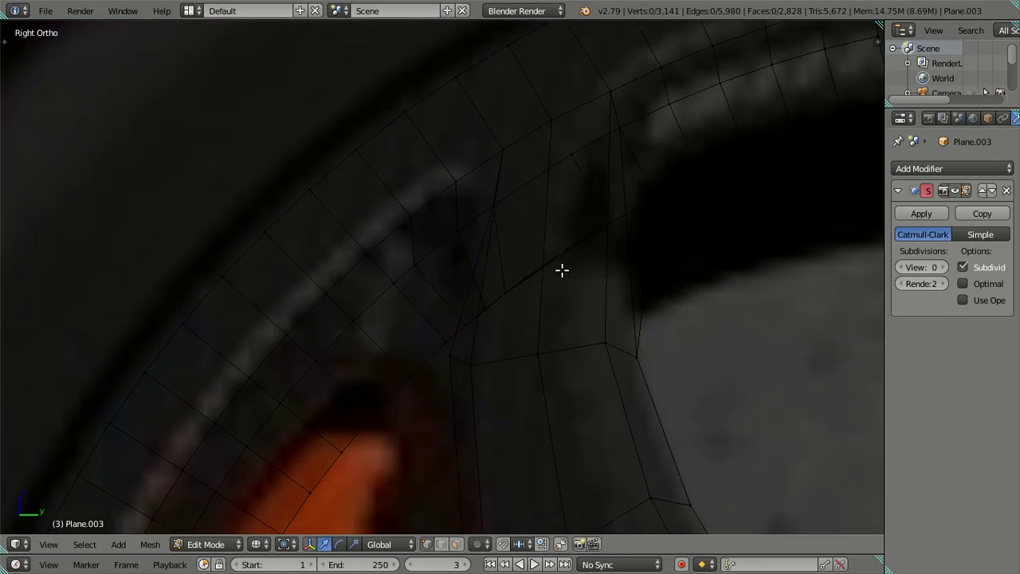
{"action": "key", "text": "z"}
{"action": "key", "text": "z"}
Merge the spoke's rim-corner vertex with the matching rim vertex and dissolve the leftover edge chain.
{"action": "right_click", "coordinate": [490, 212]}
{"action": "right_click", "coordinate": [461, 232], "text": "shift"}
{"action": "key", "text": "alt+m"}
{"action": "key", "text": "a"}
{"action": "right_click", "coordinate": [490, 209], "text": "alt"}
{"action": "key", "text": "x"}
{"action": "left_click", "coordinate": [510, 217]}
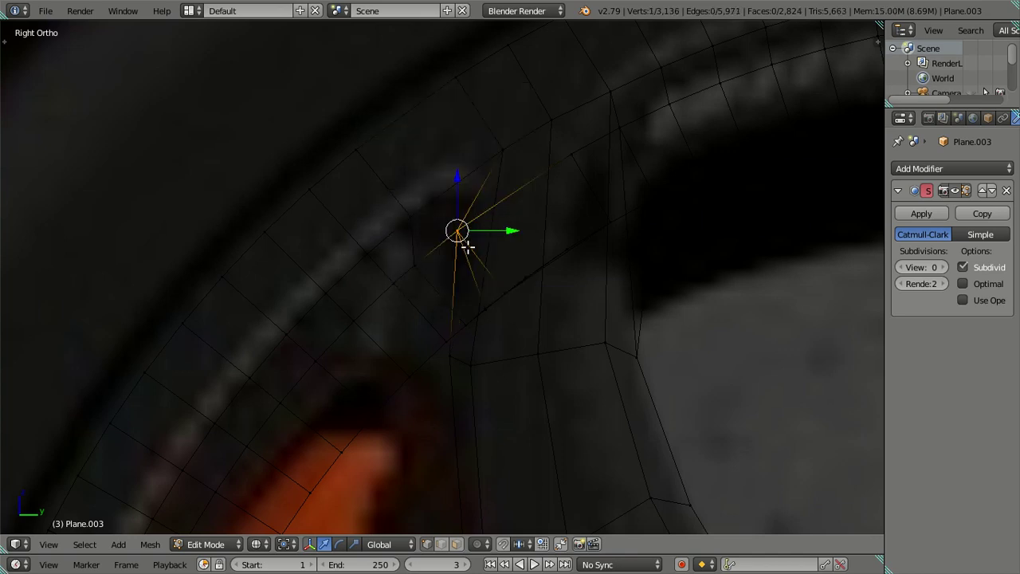
{"action": "key", "text": "z"}
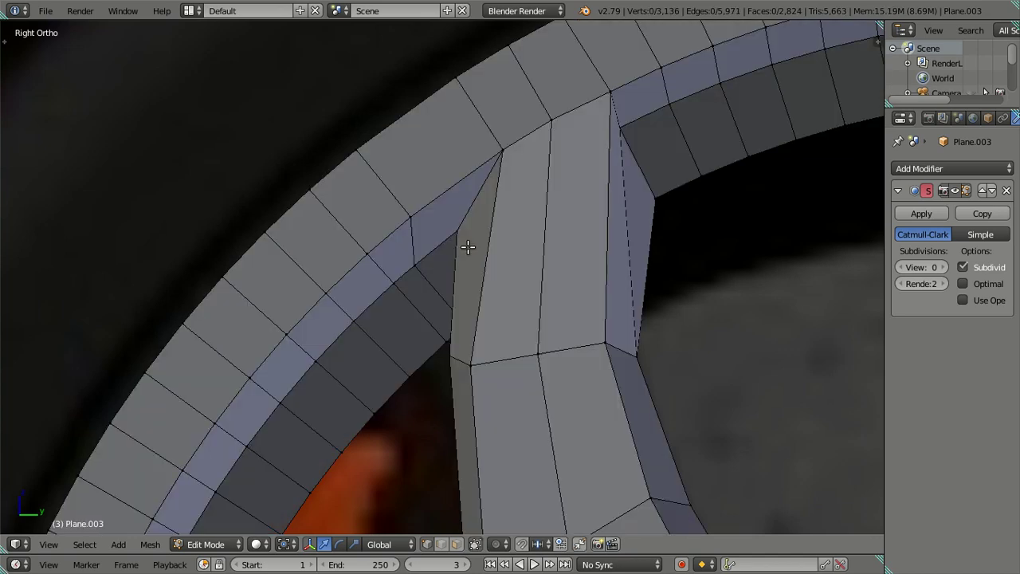
{"action": "scroll", "coordinate": [468, 247], "scroll_direction": "down", "scroll_amount": 5}
Zoom in and merge the left spoke's short end edge into the rim using Merge At Last.
{"action": "scroll", "coordinate": [467, 247], "scroll_direction": "down", "scroll_amount": 4}
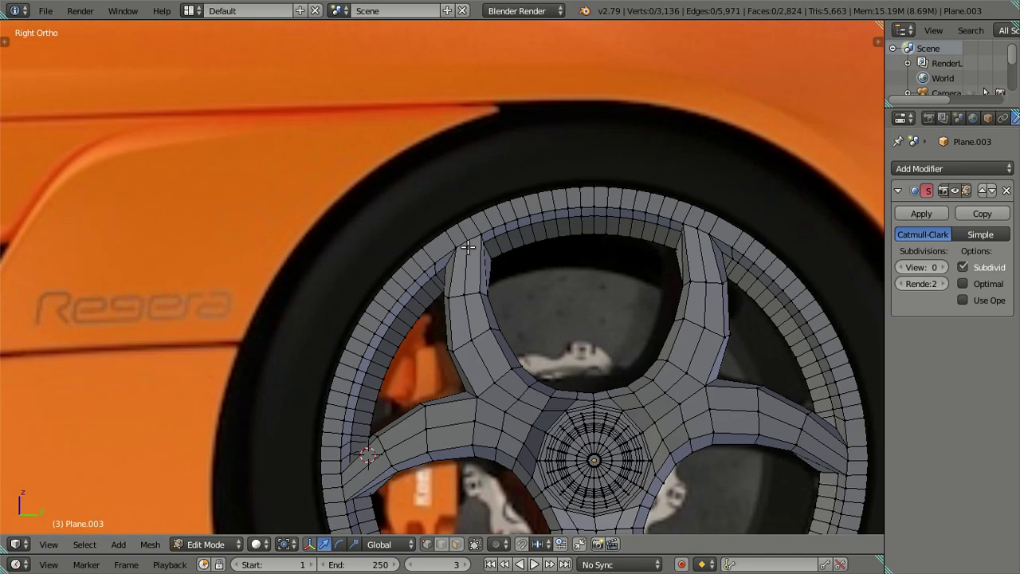
{"action": "scroll", "coordinate": [567, 316], "scroll_direction": "down", "scroll_amount": 4}
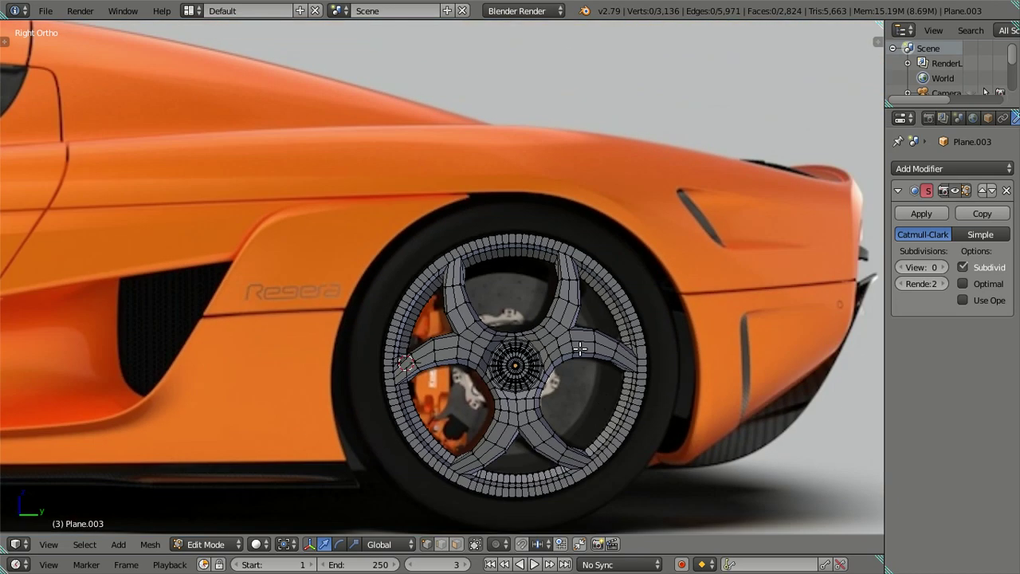
{"action": "scroll", "coordinate": [580, 349], "scroll_direction": "up", "scroll_amount": 2}
{"action": "scroll", "coordinate": [574, 388], "scroll_direction": "up", "scroll_amount": 4}
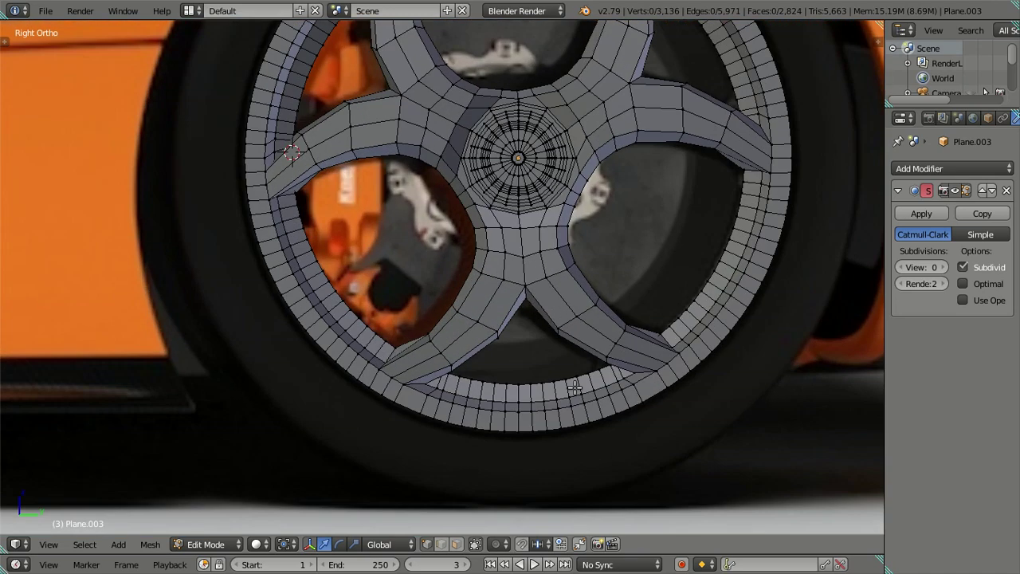
{"action": "scroll", "coordinate": [544, 337], "scroll_direction": "down", "scroll_amount": 2}
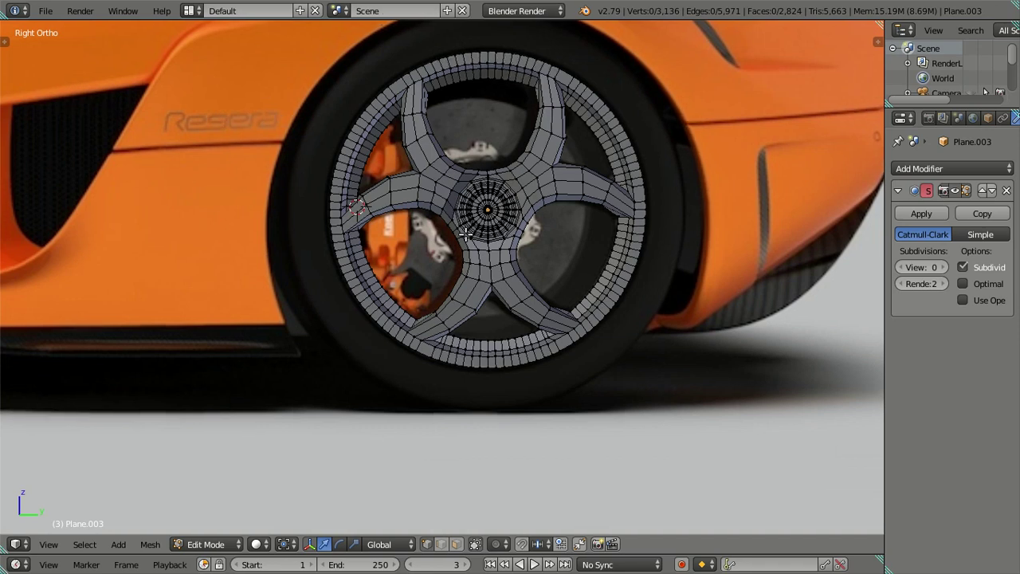
{"action": "scroll", "coordinate": [455, 211], "scroll_direction": "up", "scroll_amount": 1}
{"action": "scroll", "coordinate": [455, 275], "scroll_direction": "up", "scroll_amount": 1}
{"action": "scroll", "coordinate": [455, 274], "scroll_direction": "up", "scroll_amount": 1}
{"action": "scroll", "coordinate": [446, 275], "scroll_direction": "up", "scroll_amount": 3}
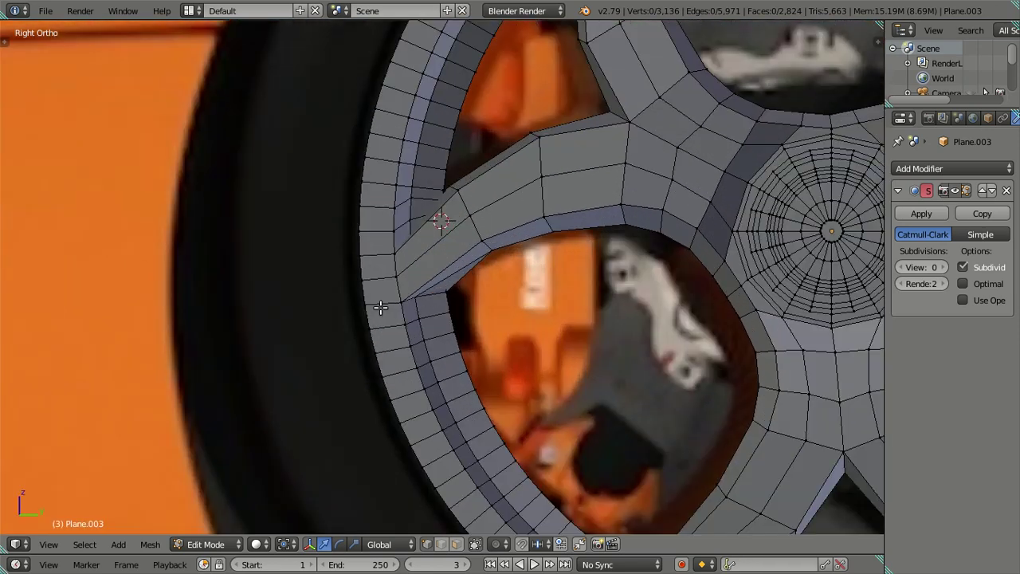
{"action": "scroll", "coordinate": [389, 275], "scroll_direction": "up", "scroll_amount": 2}
{"action": "scroll", "coordinate": [463, 372], "scroll_direction": "up", "scroll_amount": 2}
{"action": "scroll", "coordinate": [455, 351], "scroll_direction": "up", "scroll_amount": 2}
{"action": "right_click", "coordinate": [439, 303]}
{"action": "key", "text": "alt+m"}
{"action": "left_click", "coordinate": [480, 308]}
Dissolve the leftover edge along the spoke and return to solid shading.
{"action": "key", "text": "a"}
{"action": "right_click", "coordinate": [366, 293]}
{"action": "key", "text": "x"}
{"action": "left_click", "coordinate": [546, 327]}
{"action": "key", "text": "a"}
{"action": "key", "text": "z"}
Reframe the view on the lower rim joint in wireframe shading.
{"action": "scroll", "coordinate": [545, 330], "scroll_direction": "down", "scroll_amount": 3}
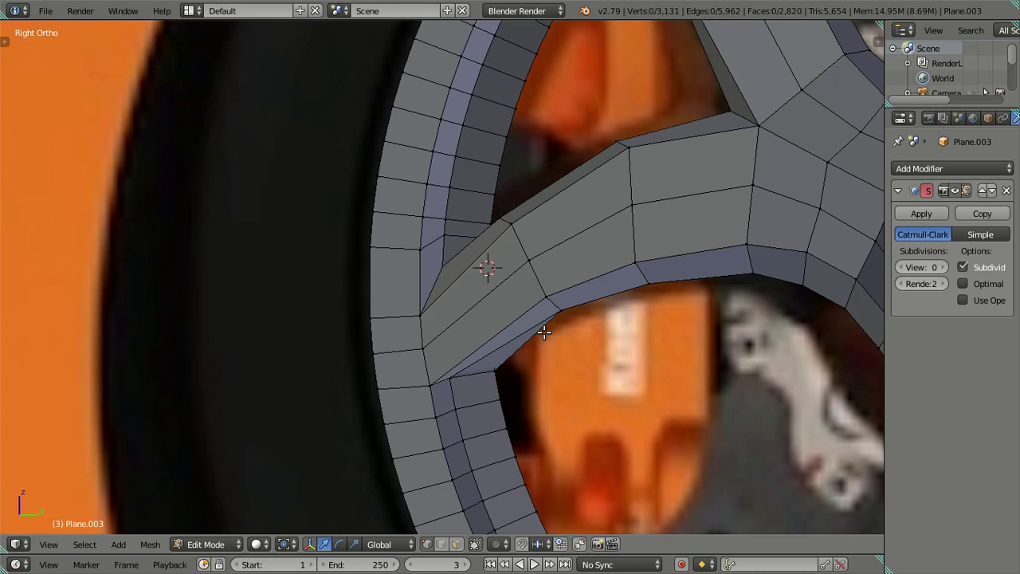
{"action": "scroll", "coordinate": [544, 333], "scroll_direction": "down", "scroll_amount": 2}
{"action": "scroll", "coordinate": [540, 319], "scroll_direction": "down", "scroll_amount": 1}
{"action": "scroll", "coordinate": [519, 303], "scroll_direction": "down", "scroll_amount": 2}
{"action": "scroll", "coordinate": [515, 300], "scroll_direction": "down", "scroll_amount": 1}
{"action": "mouse_move", "coordinate": [515, 300]}
{"action": "middle_mouse_down", "text": "shift"}
{"action": "mouse_move", "coordinate": [505, 410]}
{"action": "mouse_move", "coordinate": [523, 327]}
{"action": "middle_mouse_up", "text": "shift"}
{"action": "scroll", "coordinate": [505, 408], "scroll_direction": "up", "scroll_amount": 6}
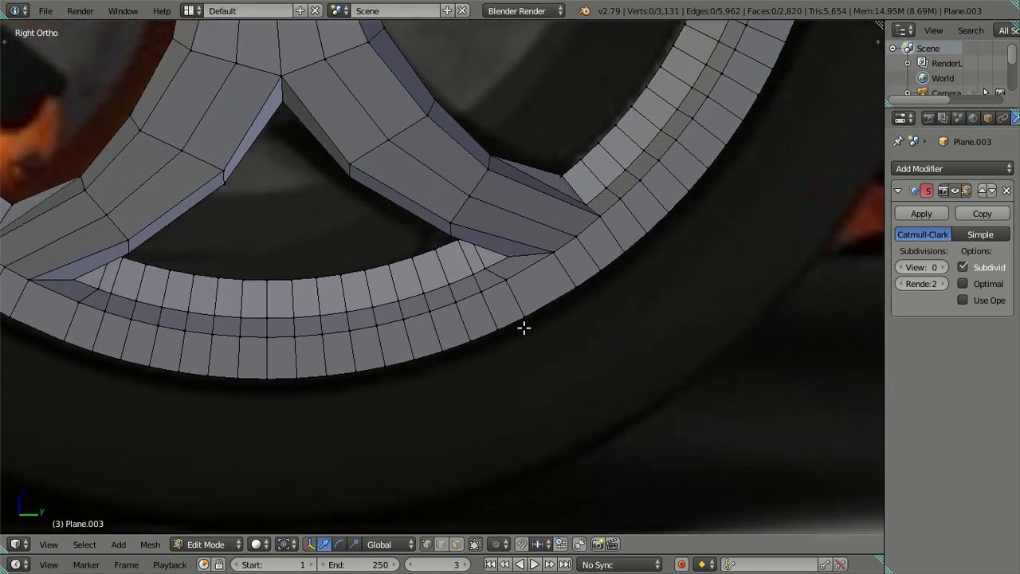
{"action": "scroll", "coordinate": [523, 327], "scroll_direction": "up", "scroll_amount": 2}
{"action": "key", "text": "z"}
{"action": "mouse_move", "coordinate": [569, 228]}
{"action": "middle_mouse_down", "text": "shift"}
{"action": "mouse_move", "coordinate": [503, 266]}
{"action": "mouse_move", "coordinate": [482, 311]}
{"action": "mouse_move", "coordinate": [499, 282]}
{"action": "mouse_move", "coordinate": [446, 264]}
{"action": "mouse_move", "coordinate": [459, 236]}
{"action": "middle_mouse_up", "text": "shift"}
{"action": "scroll", "coordinate": [484, 313], "scroll_direction": "up", "scroll_amount": 1}
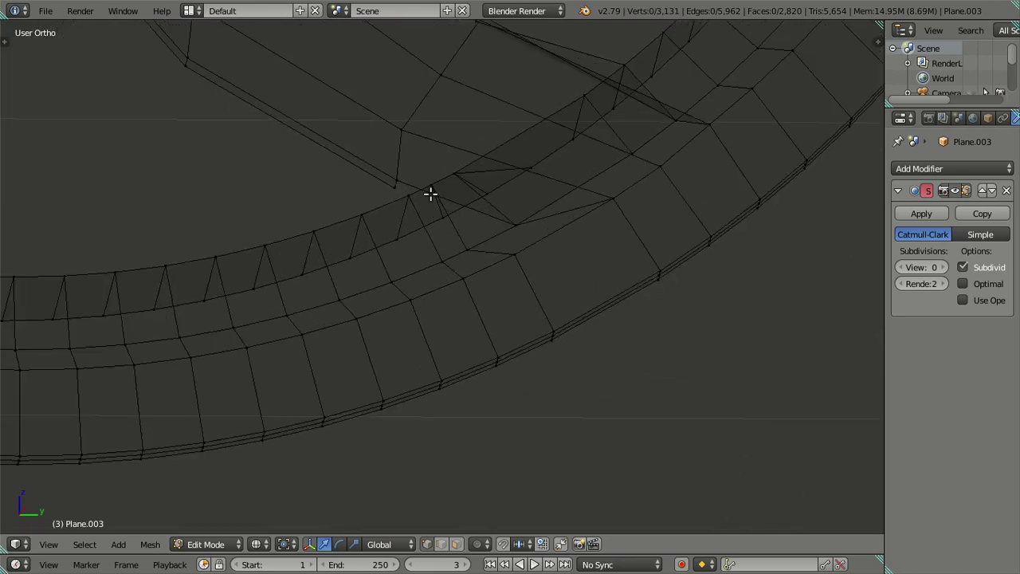
{"action": "mouse_move", "coordinate": [431, 194]}
{"action": "middle_mouse_down"}
{"action": "mouse_move", "coordinate": [507, 216]}
{"action": "mouse_move", "coordinate": [473, 223]}
{"action": "mouse_move", "coordinate": [519, 238]}
{"action": "mouse_move", "coordinate": [518, 253]}
{"action": "mouse_move", "coordinate": [518, 221]}
{"action": "middle_mouse_up"}
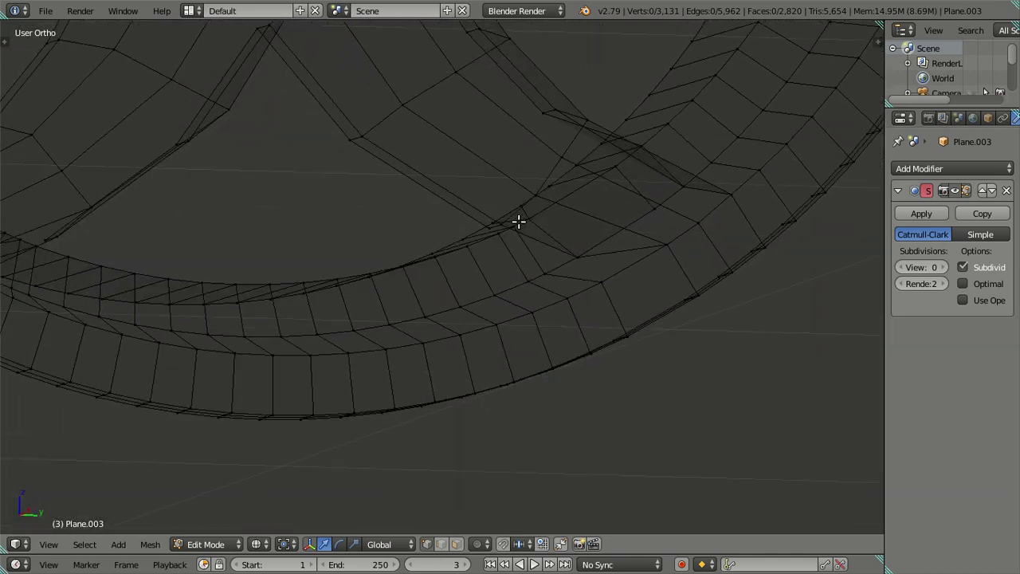
{"action": "mouse_move", "coordinate": [587, 248]}
{"action": "middle_mouse_down"}
{"action": "mouse_move", "coordinate": [582, 269]}
{"action": "mouse_move", "coordinate": [598, 301]}
{"action": "mouse_move", "coordinate": [585, 269]}
{"action": "mouse_move", "coordinate": [569, 273]}
{"action": "mouse_move", "coordinate": [567, 302]}
{"action": "mouse_move", "coordinate": [552, 279]}
{"action": "middle_mouse_up"}
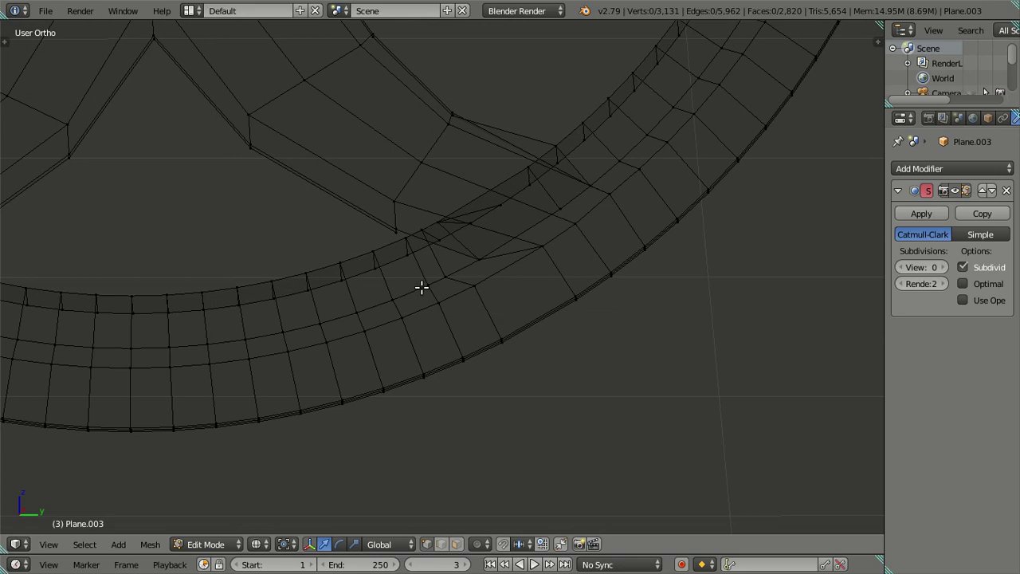
{"action": "middle_click_drag", "start_coordinate": [405, 247], "coordinate": [417, 252]}
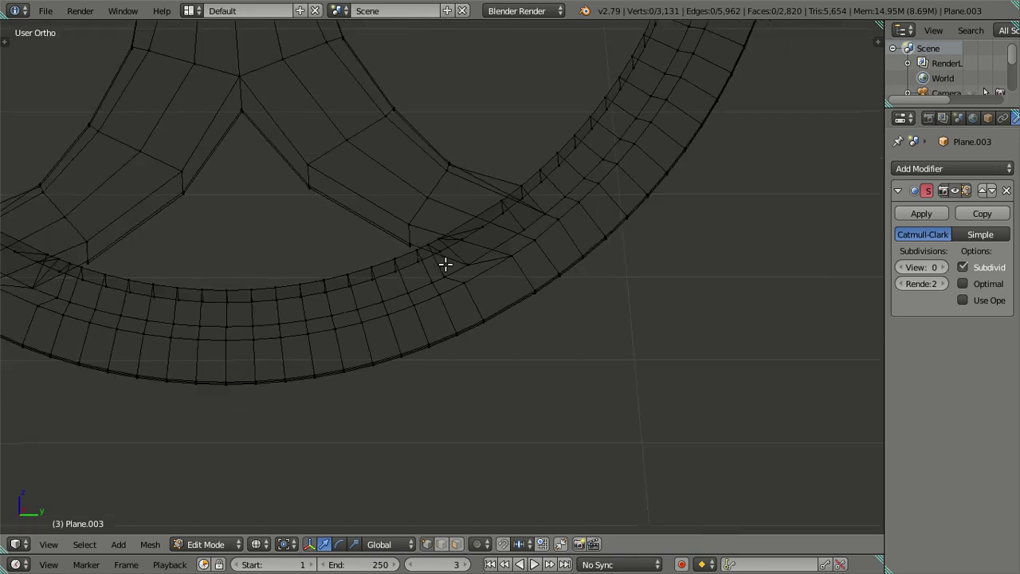
{"action": "key", "text": "KP_3"}
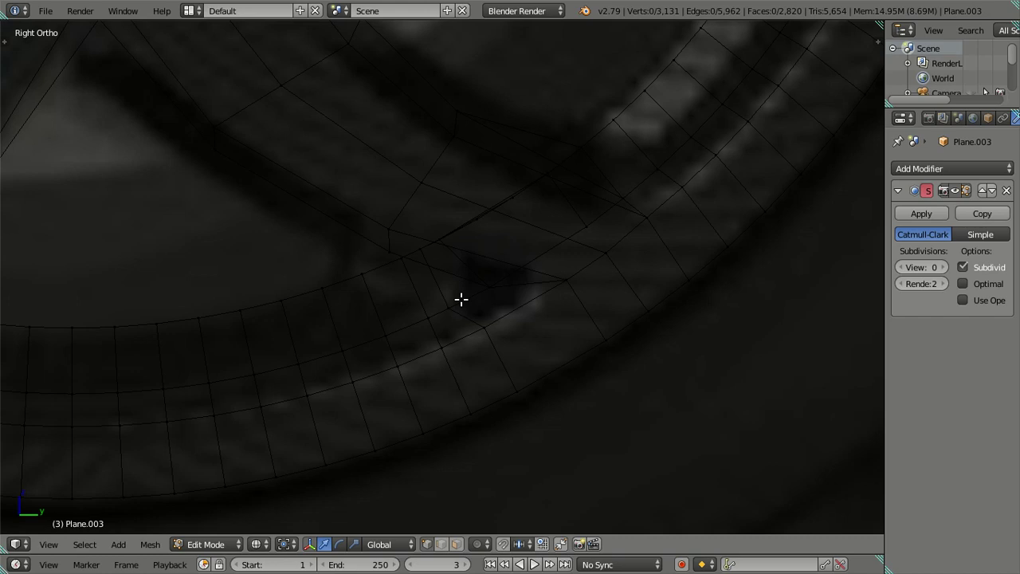
{"action": "scroll", "coordinate": [461, 300], "scroll_direction": "up", "scroll_amount": 2}
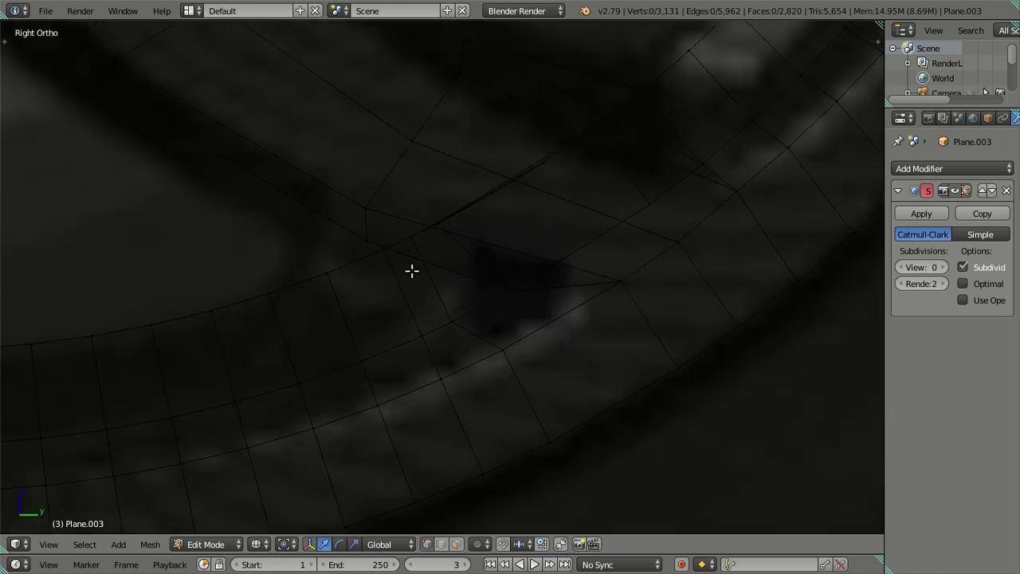
{"action": "key", "text": "z"}
{"action": "right_click", "coordinate": [380, 256]}
{"action": "right_click", "coordinate": [318, 275], "text": "shift"}
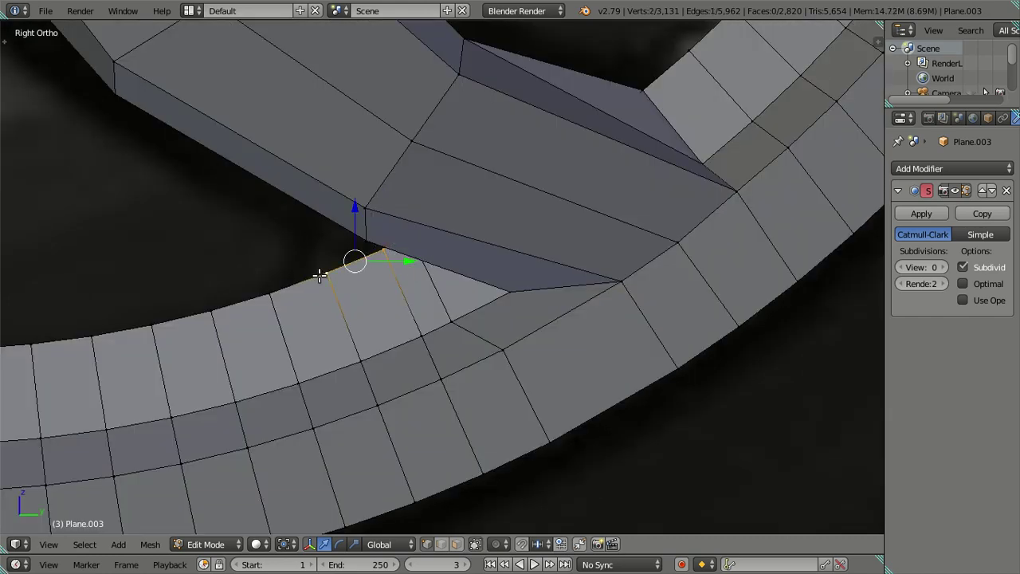
{"action": "key", "text": "alt+m"}
{"action": "left_click", "coordinate": [374, 287]}
{"action": "key", "text": "a"}
{"action": "scroll", "coordinate": [361, 382], "scroll_direction": "down", "scroll_amount": 4}
{"action": "scroll", "coordinate": [362, 382], "scroll_direction": "down", "scroll_amount": 1}
{"action": "middle_click_drag", "start_coordinate": [412, 357], "coordinate": [455, 348]}
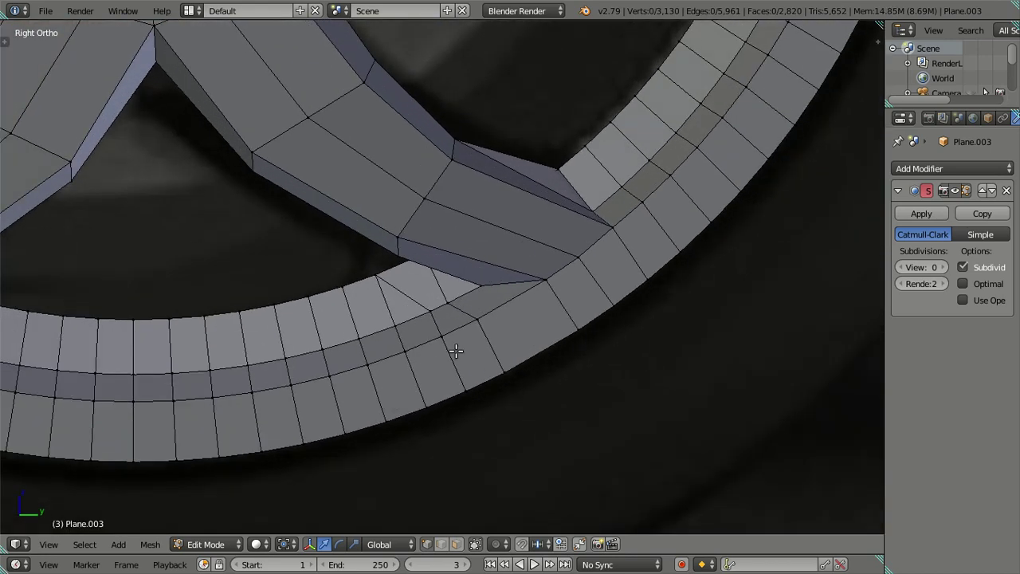
{"action": "scroll", "coordinate": [455, 348], "scroll_direction": "up", "scroll_amount": 2}
{"action": "scroll", "coordinate": [455, 348], "scroll_direction": "up", "scroll_amount": 1}
{"action": "scroll", "coordinate": [467, 328], "scroll_direction": "up", "scroll_amount": 2}
{"action": "middle_click_drag", "start_coordinate": [505, 316], "coordinate": [507, 313]}
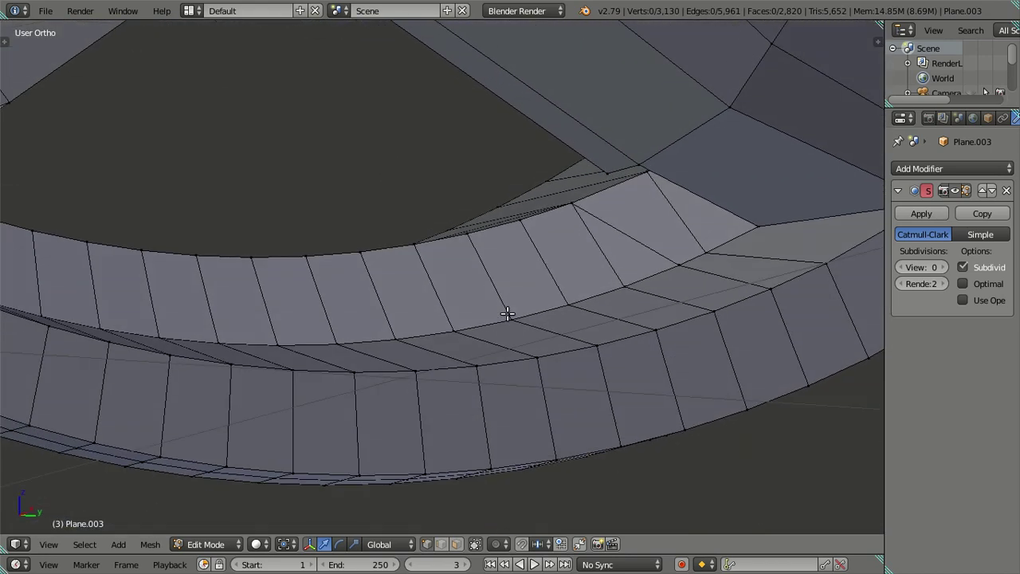
{"action": "key", "text": "KP_3"}
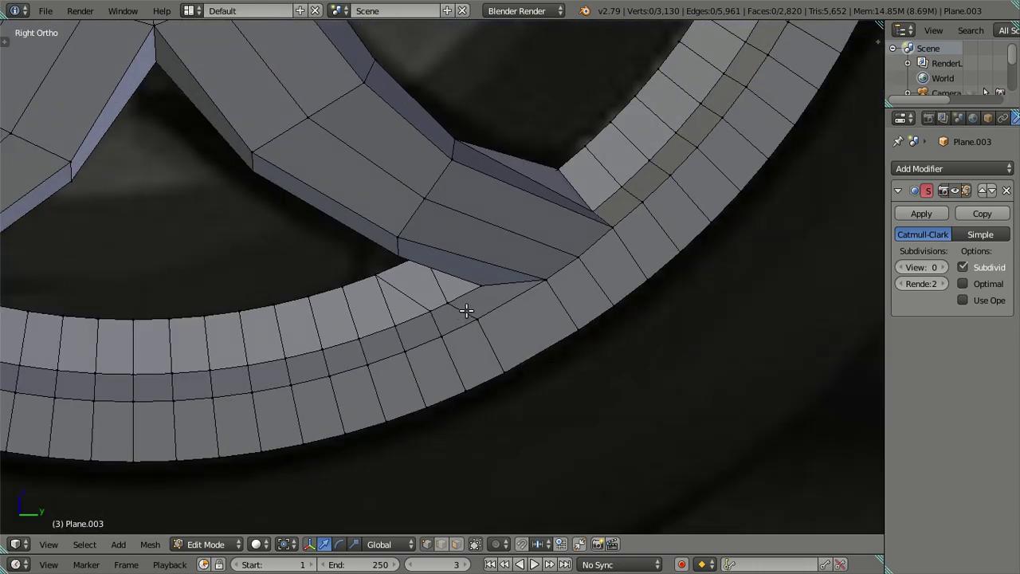
{"action": "scroll", "coordinate": [467, 310], "scroll_direction": "up", "scroll_amount": 3}
{"action": "key", "text": "ctrl+shift+z"}
{"action": "key", "text": "ctrl+shift+z"}
{"action": "scroll", "coordinate": [418, 302], "scroll_direction": "up", "scroll_amount": 1}
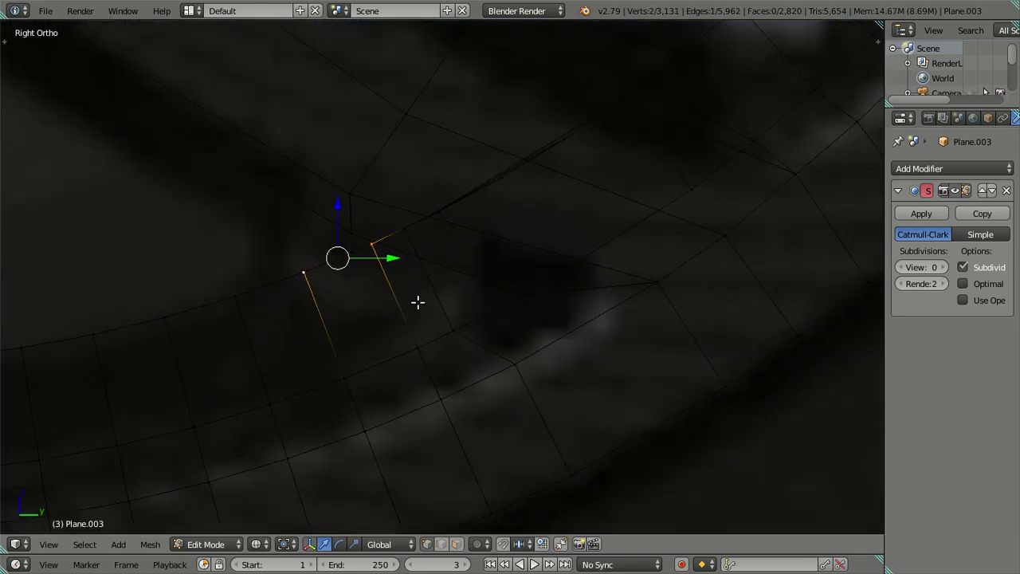
{"action": "key", "text": "a"}
{"action": "mouse_move", "coordinate": [369, 290]}
{"action": "middle_mouse_down", "text": "shift"}
{"action": "mouse_move", "coordinate": [447, 267]}
{"action": "mouse_move", "coordinate": [469, 305]}
{"action": "mouse_move", "coordinate": [447, 306]}
{"action": "mouse_move", "coordinate": [485, 324]}
{"action": "middle_mouse_up", "text": "shift"}
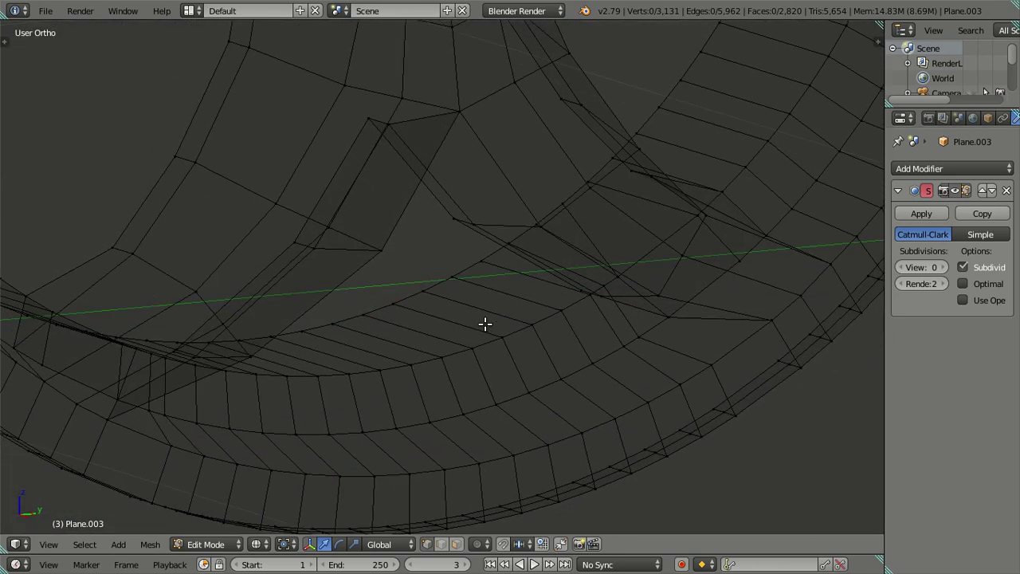
{"action": "left_click", "coordinate": [456, 543]}
{"action": "right_click", "coordinate": [490, 317], "text": "alt"}
{"action": "key", "text": "a"}
{"action": "key", "text": "KP_3"}
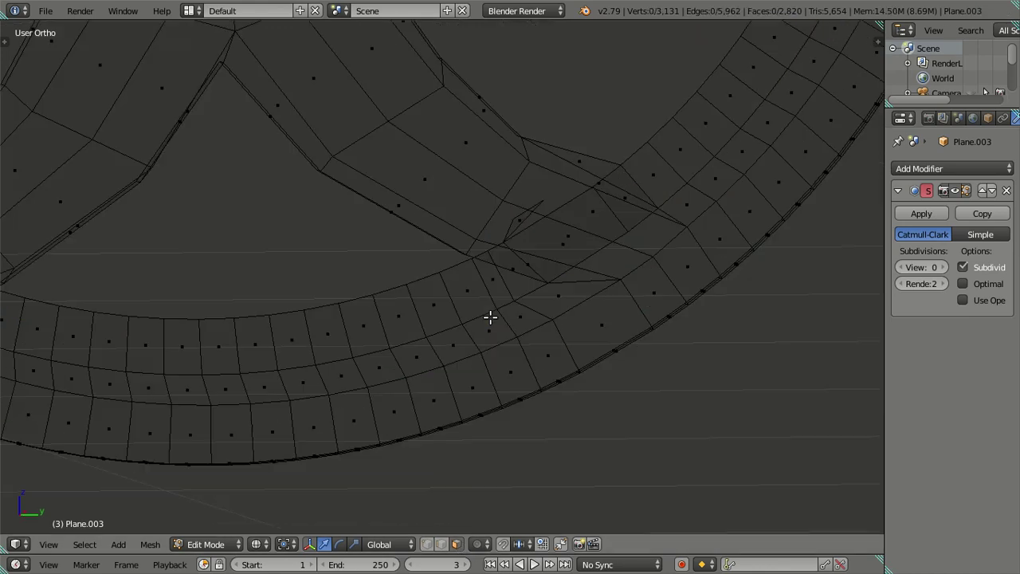
{"action": "left_click", "coordinate": [429, 545]}
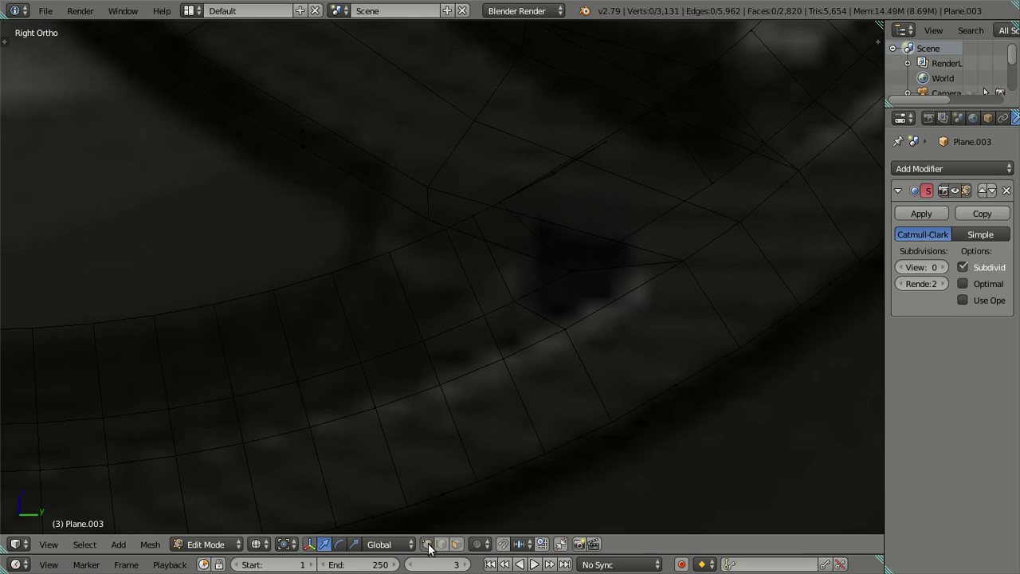
{"action": "scroll", "coordinate": [500, 383], "scroll_direction": "up", "scroll_amount": 1, "text": "ctrl"}
{"action": "scroll", "coordinate": [475, 343], "scroll_direction": "up", "scroll_amount": 1, "text": "shift"}
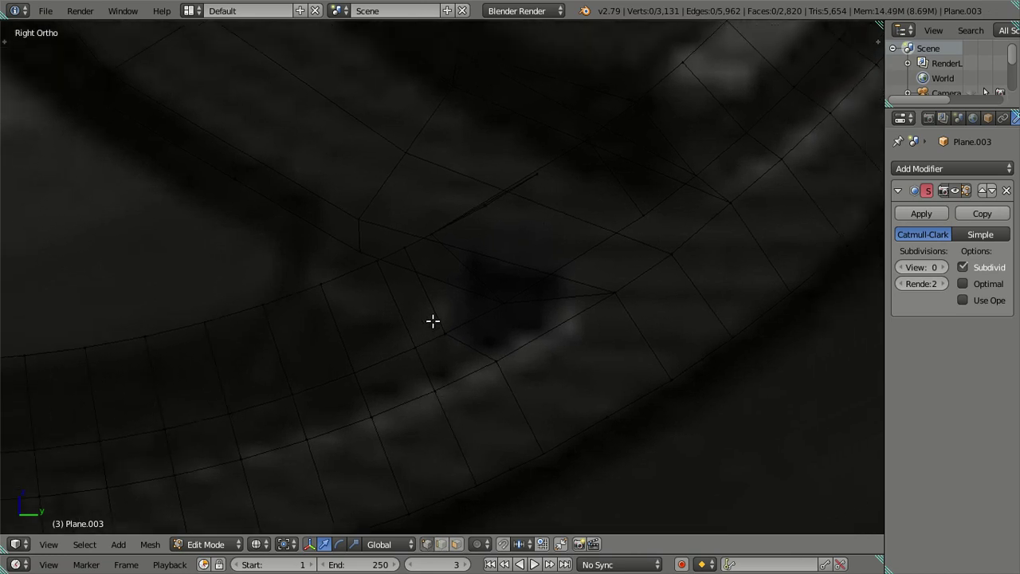
{"action": "scroll", "coordinate": [433, 318], "scroll_direction": "up", "scroll_amount": 2}
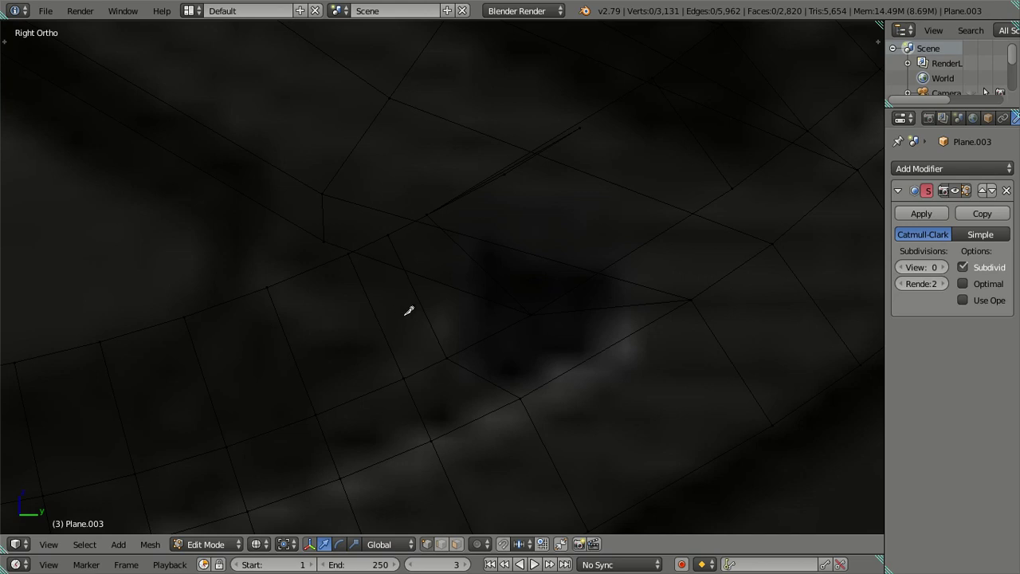
Knife-cut a new edge across the rim faces at the spoke joint.
{"action": "key", "text": "k"}
{"action": "left_click", "coordinate": [348, 254]}
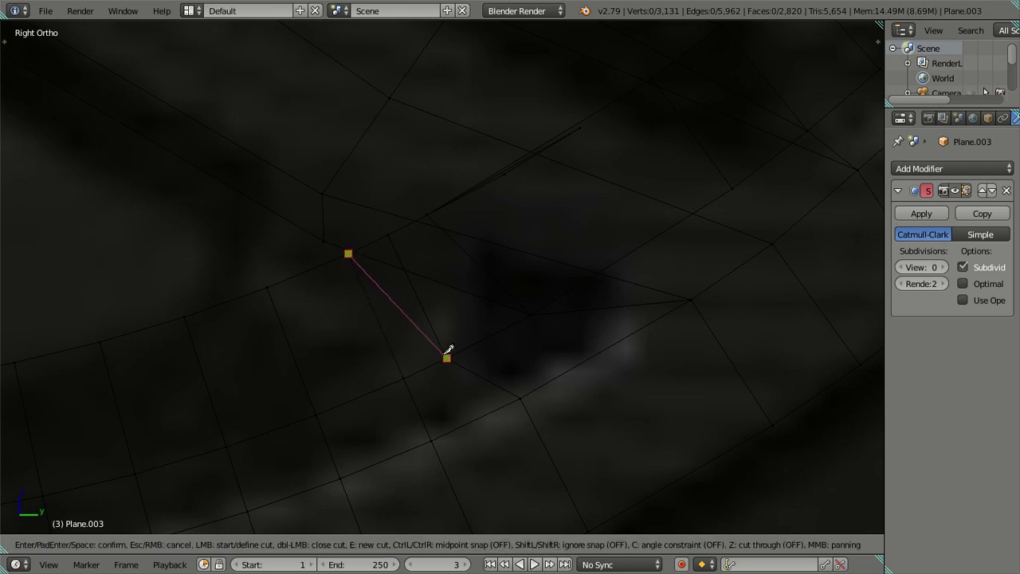
{"action": "left_click", "coordinate": [448, 356]}
{"action": "key", "text": "Return"}
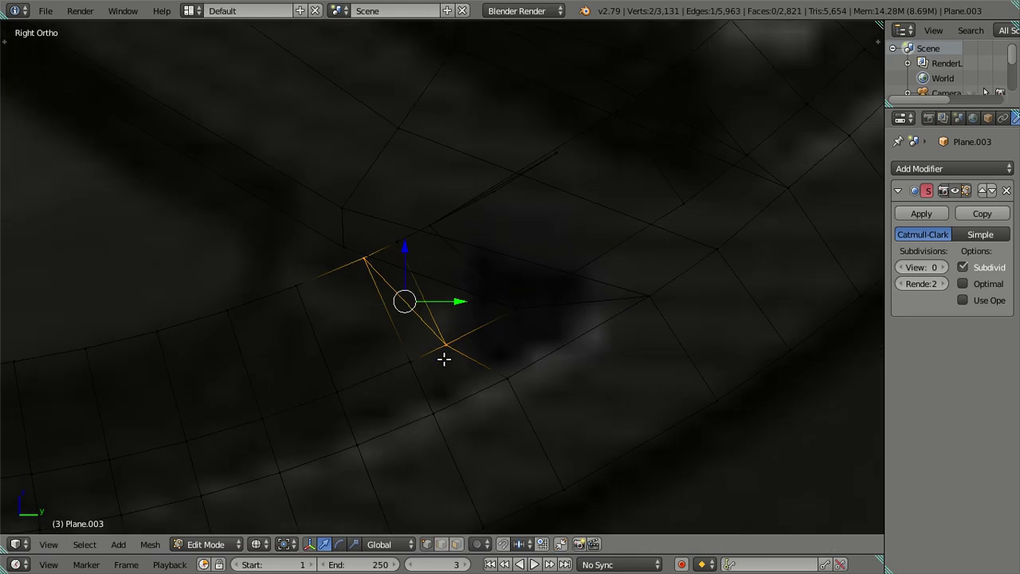
{"action": "scroll", "coordinate": [355, 359], "scroll_direction": "down", "scroll_amount": 2}
{"action": "middle_click_drag", "start_coordinate": [355, 359], "coordinate": [576, 293], "text": "shift"}
{"action": "scroll", "coordinate": [263, 335], "scroll_direction": "up", "scroll_amount": 3, "text": "ctrl"}
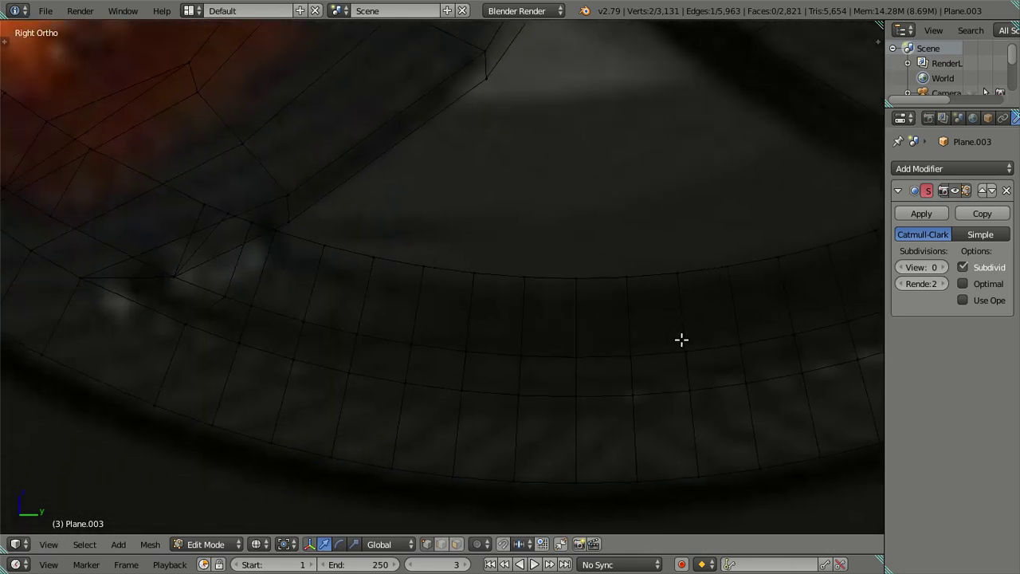
{"action": "scroll", "coordinate": [274, 339], "scroll_direction": "up", "scroll_amount": 2, "text": "ctrl"}
Run a second knife pass, then clear the selection and reframe the rim near the spoke joint.
{"action": "key", "text": "k"}
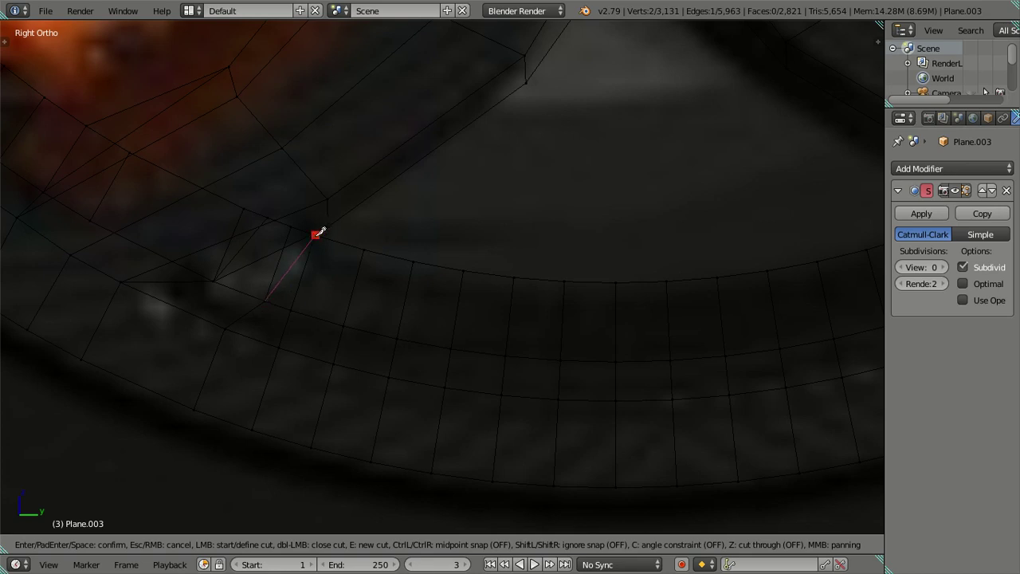
{"action": "key", "text": "Return"}
{"action": "scroll", "coordinate": [314, 263], "scroll_direction": "down", "scroll_amount": 2}
{"action": "key", "text": "a"}
{"action": "scroll", "coordinate": [583, 305], "scroll_direction": "up", "scroll_amount": 2}
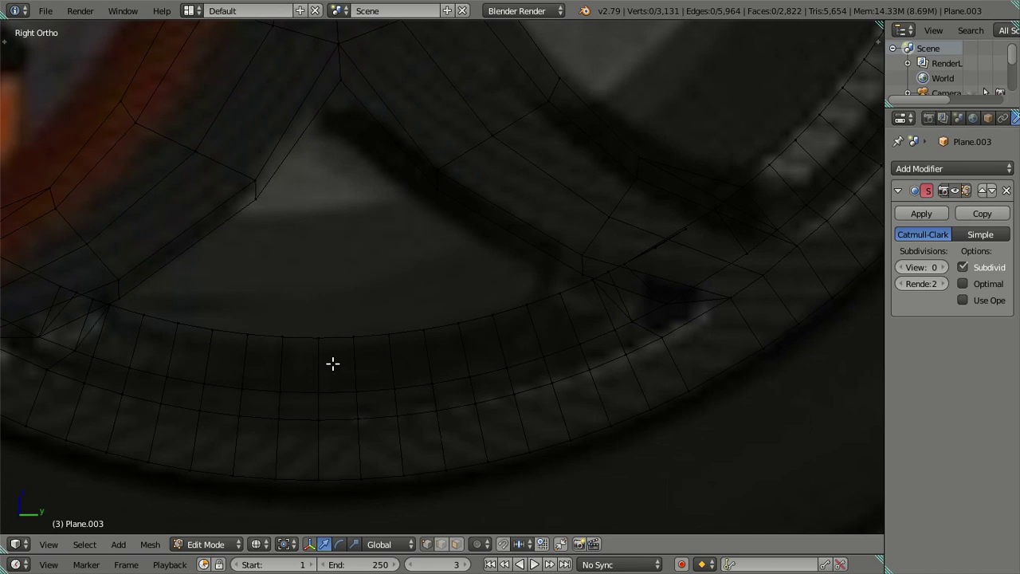
{"action": "scroll", "coordinate": [332, 363], "scroll_direction": "down", "scroll_amount": 4}
{"action": "middle_click_drag", "start_coordinate": [616, 187], "coordinate": [449, 365], "text": "shift"}
{"action": "scroll", "coordinate": [458, 356], "scroll_direction": "down", "scroll_amount": 1}
{"action": "scroll", "coordinate": [469, 367], "scroll_direction": "up", "scroll_amount": 5}
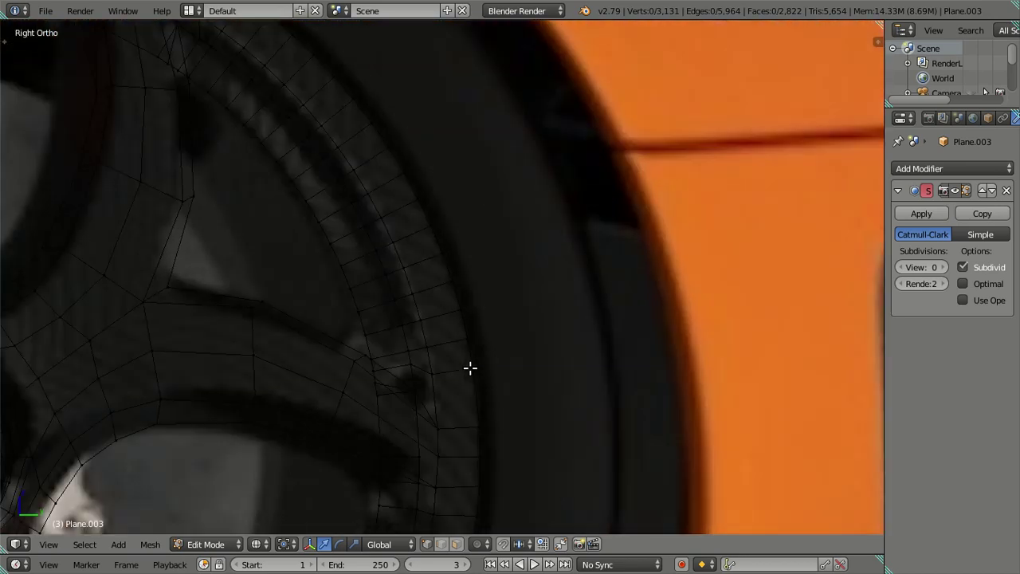
{"action": "scroll", "coordinate": [469, 367], "scroll_direction": "up", "scroll_amount": 3}
{"action": "scroll", "coordinate": [505, 280], "scroll_direction": "up", "scroll_amount": 2}
Knife-cut an edge from the spoke's corner vertex to the rim, replacing a misplaced first point.
{"action": "key", "text": "k"}
{"action": "left_click", "coordinate": [458, 336]}
{"action": "right_click", "coordinate": [368, 273]}
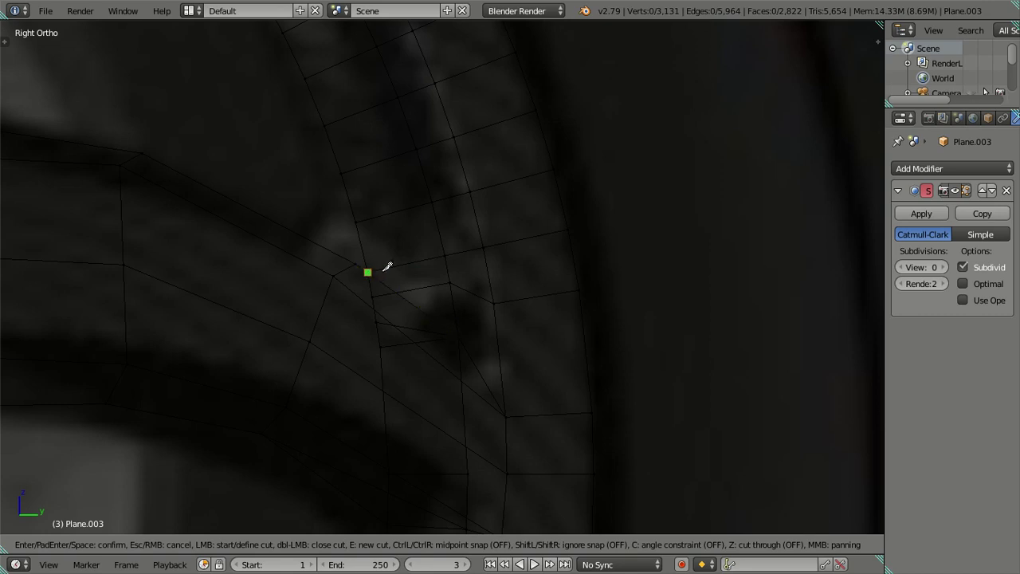
{"action": "left_click", "coordinate": [367, 272]}
{"action": "left_click", "coordinate": [449, 283]}
{"action": "key", "text": "Return"}
Start another knife cut running from a rim vertex to the spoke corner.
{"action": "scroll", "coordinate": [450, 283], "scroll_direction": "down", "scroll_amount": 2}
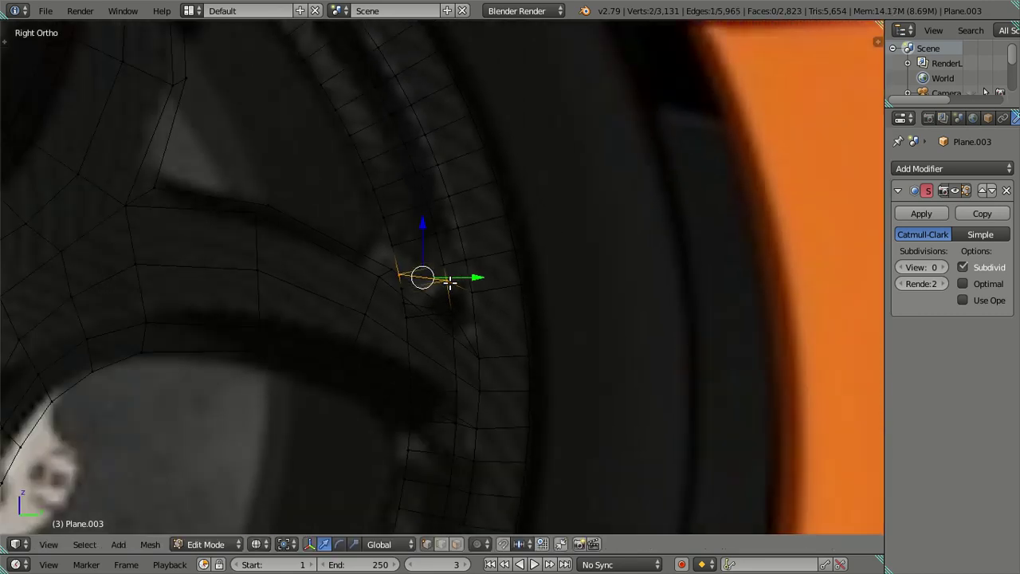
{"action": "scroll", "coordinate": [394, 222], "scroll_direction": "up", "scroll_amount": 2}
{"action": "scroll", "coordinate": [319, 199], "scroll_direction": "up", "scroll_amount": 2}
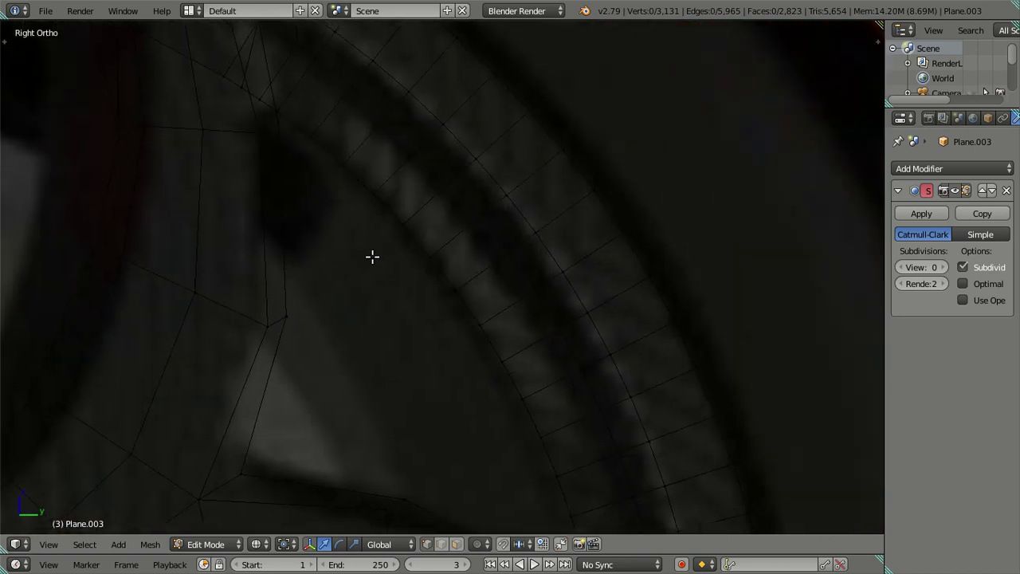
{"action": "scroll", "coordinate": [372, 255], "scroll_direction": "up", "scroll_amount": 2}
{"action": "scroll", "coordinate": [451, 358], "scroll_direction": "up", "scroll_amount": 1}
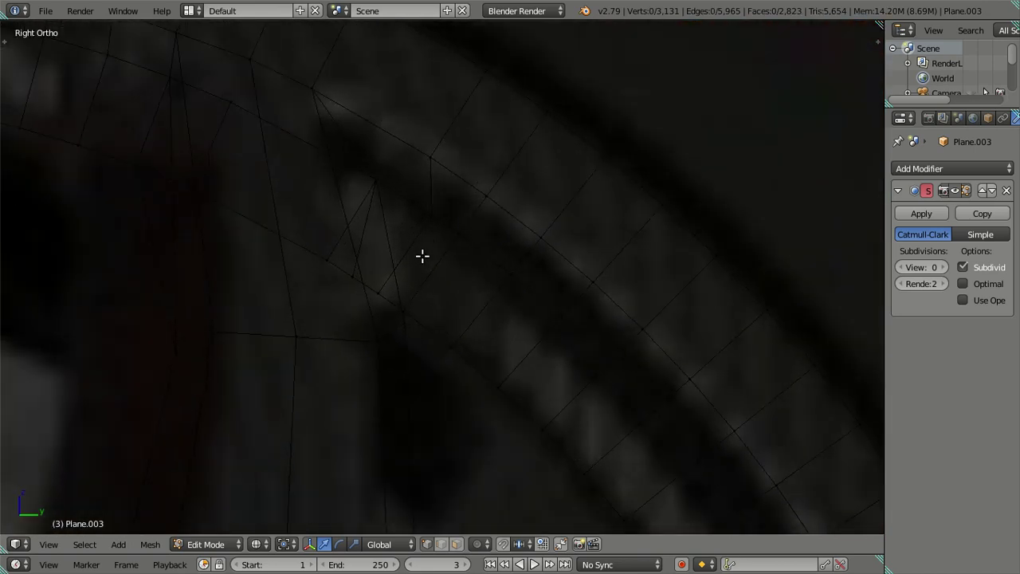
{"action": "key", "text": "k"}
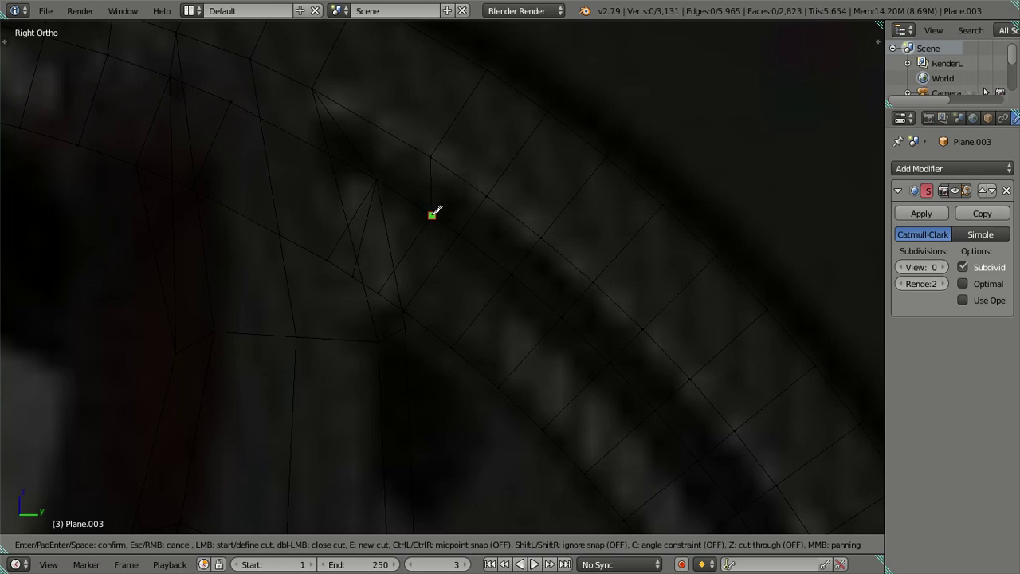
{"action": "left_click", "coordinate": [432, 213]}
{"action": "left_click", "coordinate": [403, 310]}
Confirm the pending knife cut and inspect it in solid and wireframe side views.
{"action": "key", "text": "Return"}
{"action": "mouse_move", "coordinate": [440, 314]}
{"action": "middle_mouse_down"}
{"action": "mouse_move", "coordinate": [455, 310]}
{"action": "mouse_move", "coordinate": [441, 310]}
{"action": "middle_mouse_up"}
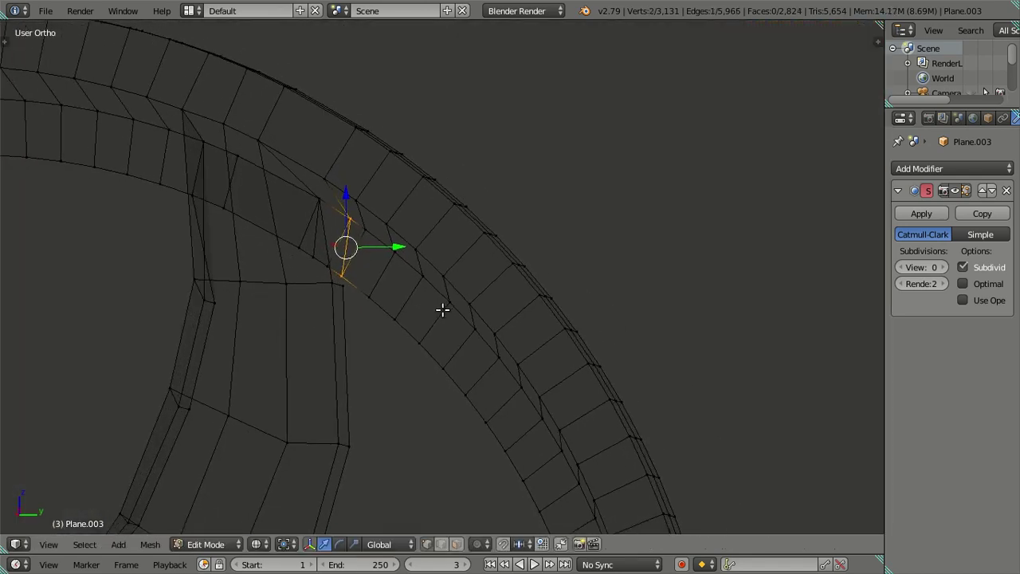
{"action": "key", "text": "z"}
{"action": "scroll", "coordinate": [319, 312], "scroll_direction": "down", "scroll_amount": 5}
{"action": "scroll", "coordinate": [337, 292], "scroll_direction": "up", "scroll_amount": 2}
{"action": "scroll", "coordinate": [486, 247], "scroll_direction": "up", "scroll_amount": 3}
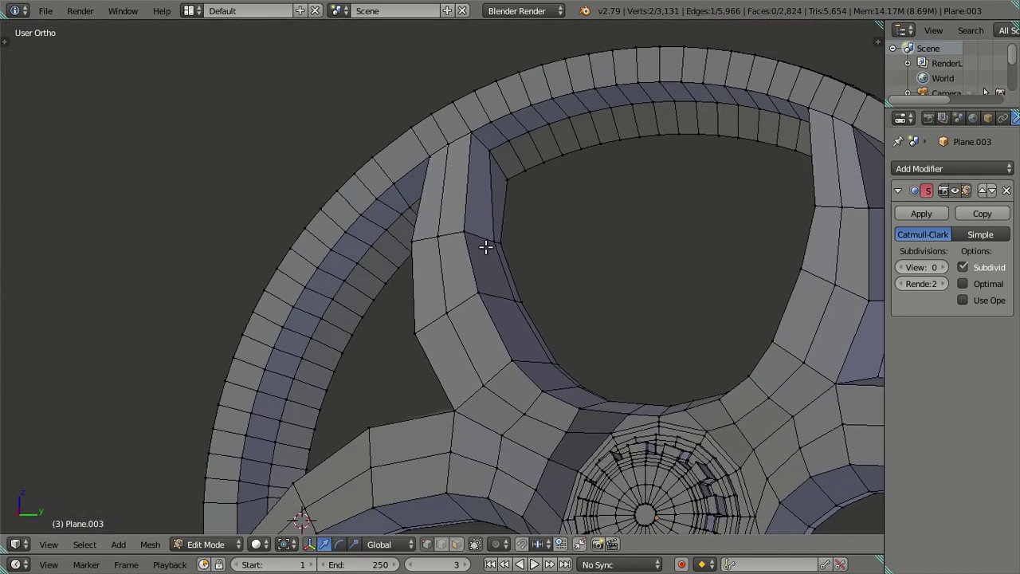
{"action": "key", "text": "z"}
{"action": "key", "text": "KP_3"}
{"action": "scroll", "coordinate": [439, 250], "scroll_direction": "up", "scroll_amount": 2}
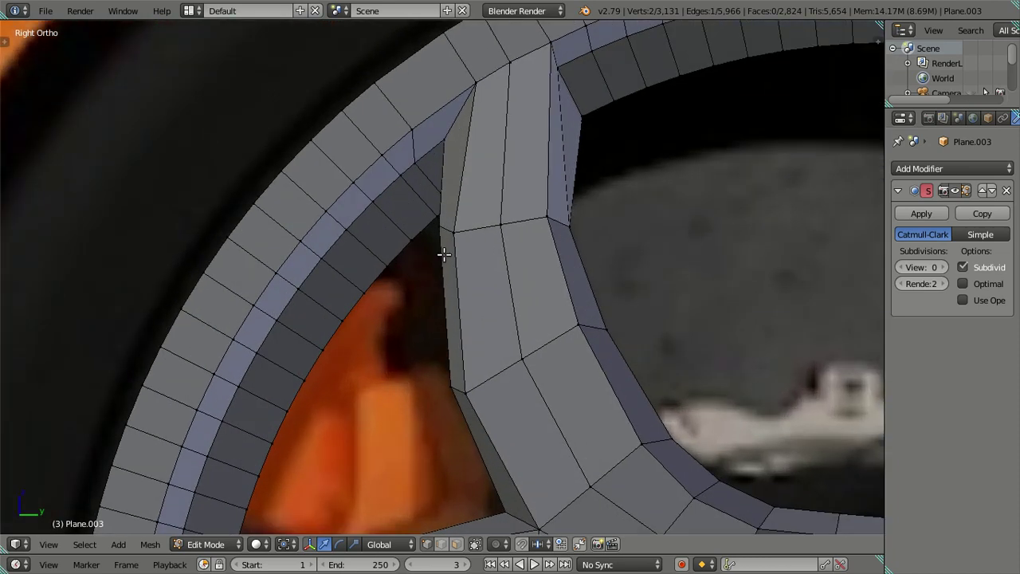
{"action": "scroll", "coordinate": [448, 230], "scroll_direction": "up", "scroll_amount": 3}
{"action": "scroll", "coordinate": [456, 308], "scroll_direction": "up", "scroll_amount": 1}
{"action": "scroll", "coordinate": [451, 268], "scroll_direction": "up", "scroll_amount": 1, "text": "shift"}
Knife-cut a new edge from a rim vertex to the spoke's edge.
{"action": "key", "text": "k"}
{"action": "left_click", "coordinate": [471, 246]}
{"action": "left_click", "coordinate": [418, 177]}
{"action": "left_click", "coordinate": [414, 178]}
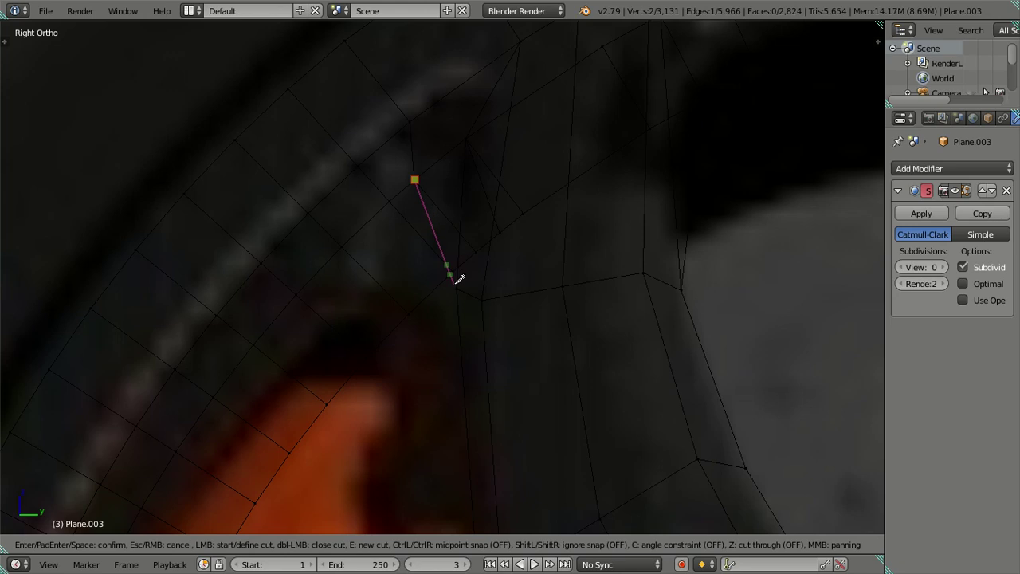
{"action": "left_click", "coordinate": [453, 271]}
{"action": "key", "text": "Return"}
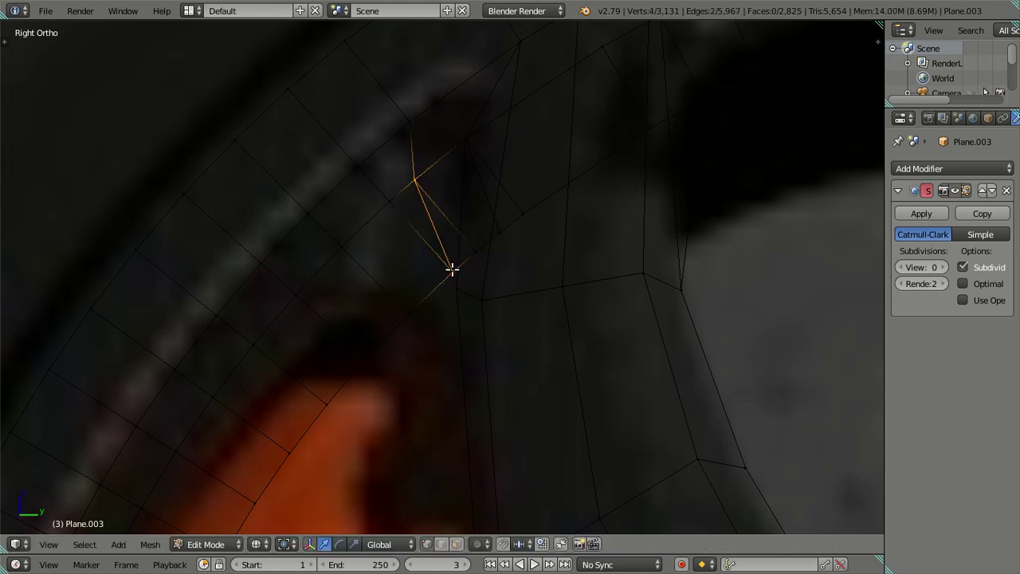
{"action": "scroll", "coordinate": [451, 268], "scroll_direction": "down", "scroll_amount": 2}
{"action": "scroll", "coordinate": [537, 209], "scroll_direction": "up", "scroll_amount": 2}
{"action": "scroll", "coordinate": [486, 287], "scroll_direction": "up", "scroll_amount": 1}
{"action": "scroll", "coordinate": [451, 332], "scroll_direction": "down", "scroll_amount": 1}
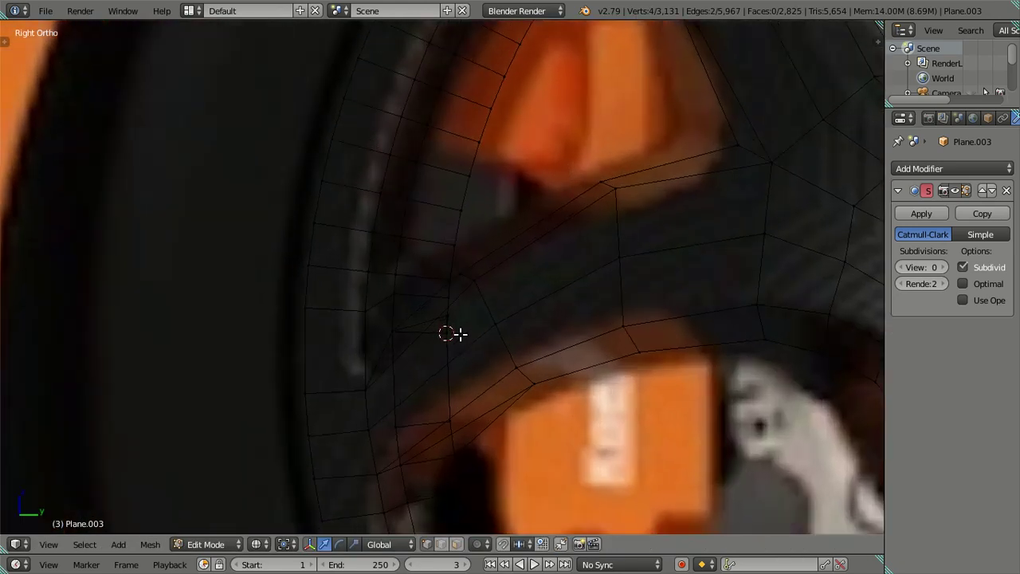
{"action": "scroll", "coordinate": [453, 334], "scroll_direction": "up", "scroll_amount": 2}
{"action": "scroll", "coordinate": [414, 313], "scroll_direction": "up", "scroll_amount": 1}
Knife-cut one more edge from a rim vertex to a spoke vertex.
{"action": "key", "text": "k"}
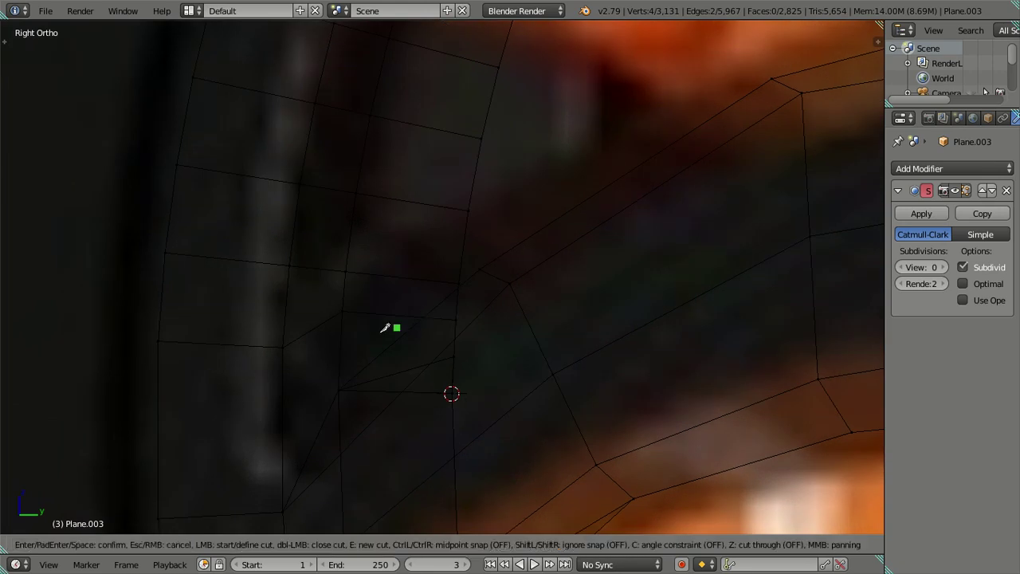
{"action": "left_click", "coordinate": [342, 311]}
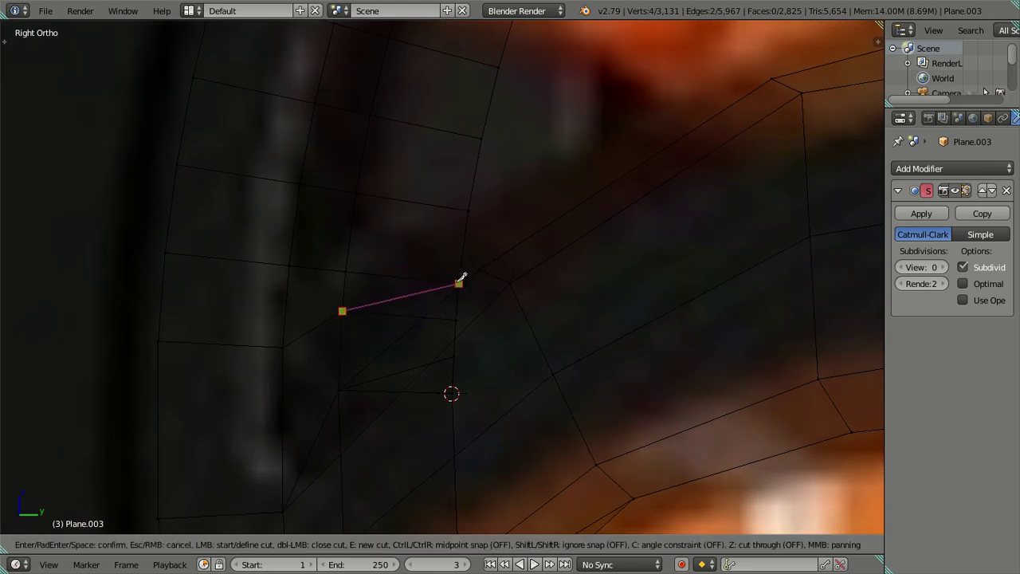
{"action": "left_click", "coordinate": [459, 282]}
{"action": "key", "text": "Return"}
{"action": "scroll", "coordinate": [455, 285], "scroll_direction": "down", "scroll_amount": 3}
{"action": "scroll", "coordinate": [455, 289], "scroll_direction": "down", "scroll_amount": 2}
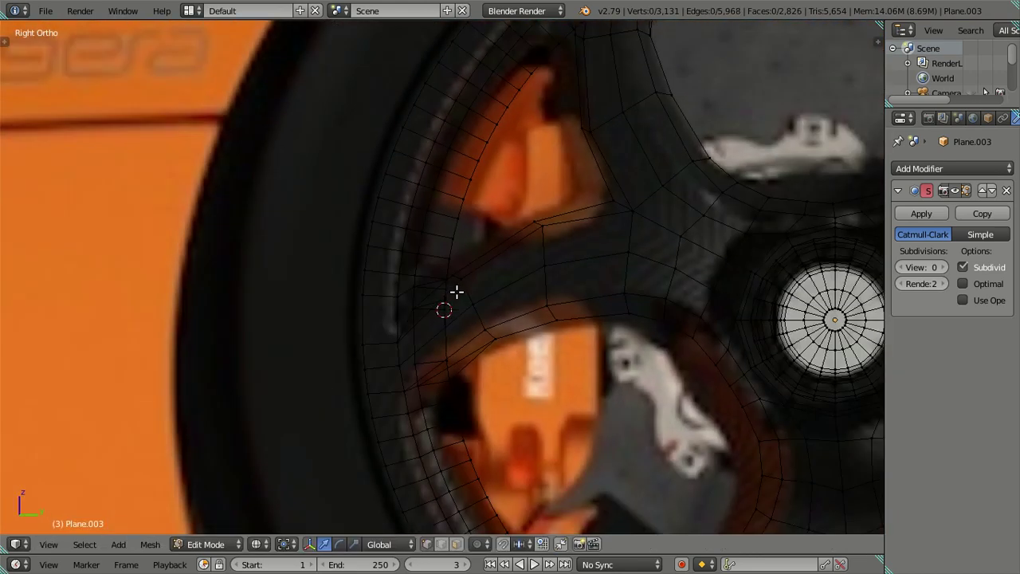
Bring the lower spokes into view, checking the mesh in solid and wireframe shading.
{"action": "scroll", "coordinate": [522, 357], "scroll_direction": "down", "scroll_amount": 2}
{"action": "scroll", "coordinate": [510, 383], "scroll_direction": "down", "scroll_amount": 2}
{"action": "middle_click_drag", "start_coordinate": [509, 383], "coordinate": [441, 258], "text": "shift"}
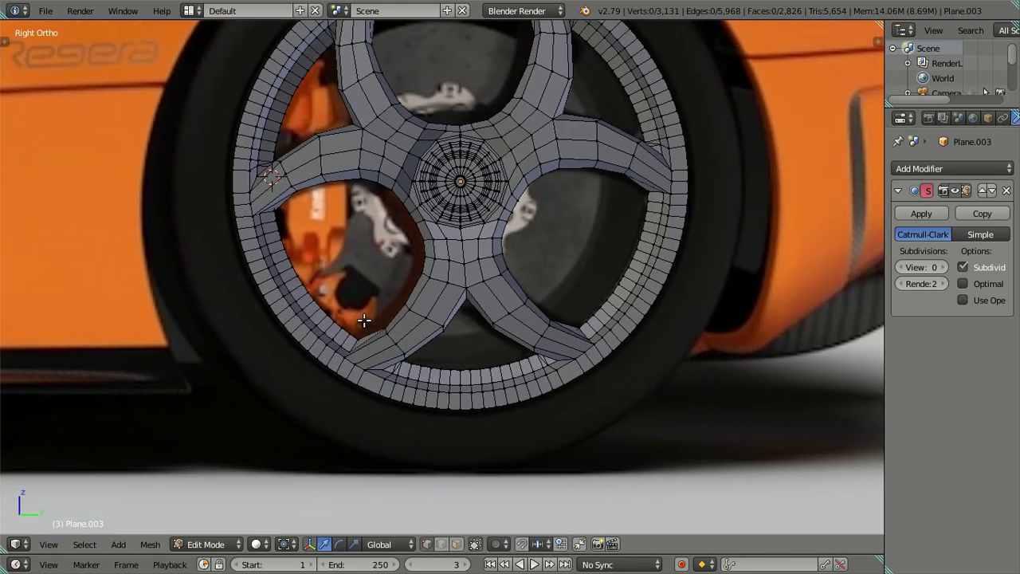
{"action": "scroll", "coordinate": [444, 408], "scroll_direction": "up", "scroll_amount": 4}
{"action": "scroll", "coordinate": [445, 407], "scroll_direction": "up", "scroll_amount": 1}
{"action": "scroll", "coordinate": [450, 390], "scroll_direction": "up", "scroll_amount": 2}
{"action": "scroll", "coordinate": [455, 369], "scroll_direction": "up", "scroll_amount": 1}
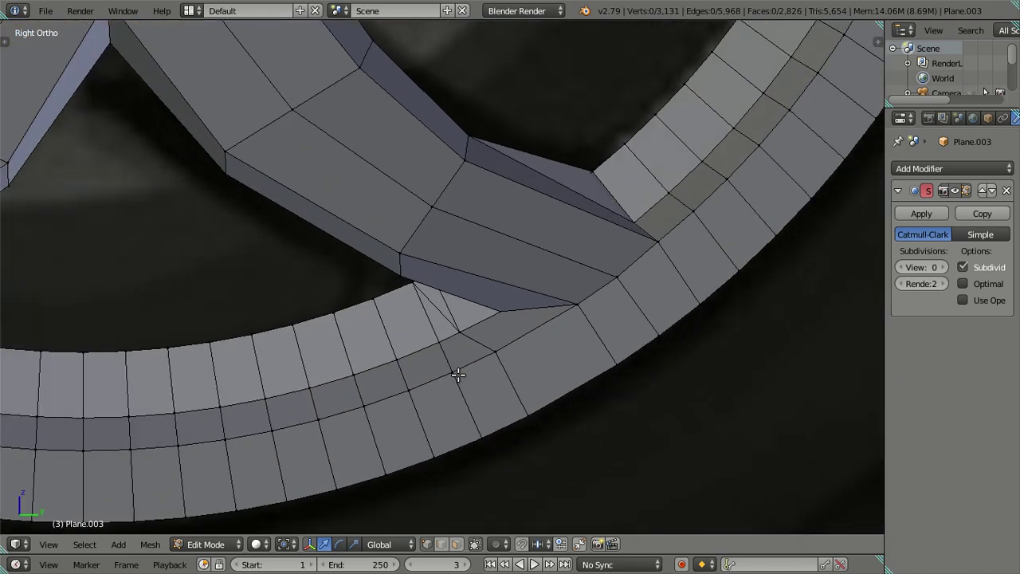
{"action": "scroll", "coordinate": [458, 375], "scroll_direction": "up", "scroll_amount": 1}
{"action": "key", "text": "z"}
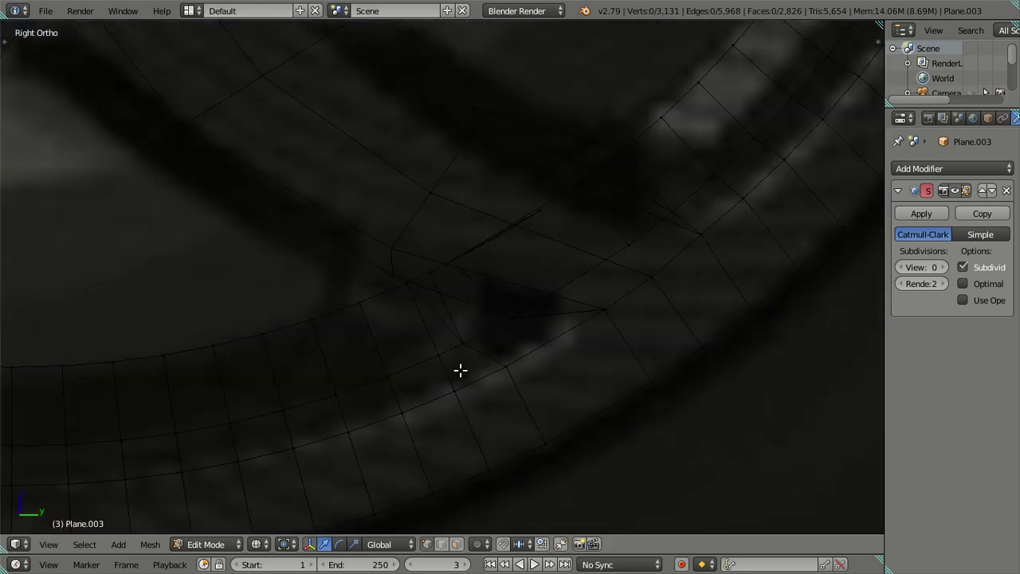
{"action": "key", "text": "z"}
{"action": "key", "text": "z"}
{"action": "scroll", "coordinate": [474, 351], "scroll_direction": "up", "scroll_amount": 1}
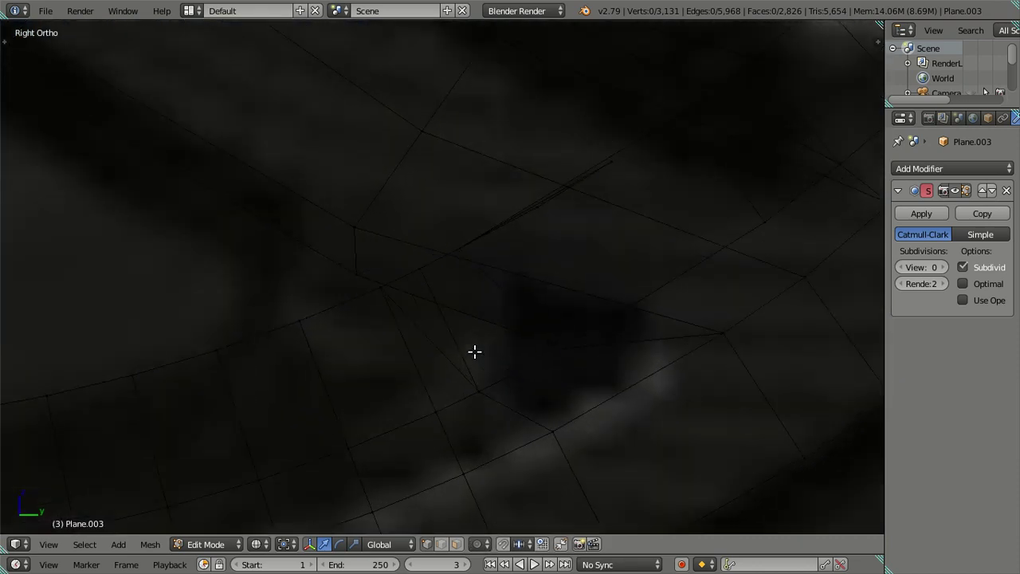
{"action": "scroll", "coordinate": [474, 332], "scroll_direction": "down", "scroll_amount": 3}
{"action": "mouse_move", "coordinate": [457, 341]}
{"action": "middle_mouse_down"}
{"action": "mouse_move", "coordinate": [481, 324]}
{"action": "mouse_move", "coordinate": [495, 339]}
{"action": "mouse_move", "coordinate": [451, 342]}
{"action": "mouse_move", "coordinate": [489, 321]}
{"action": "mouse_move", "coordinate": [494, 353]}
{"action": "middle_mouse_up"}
{"action": "scroll", "coordinate": [494, 339], "scroll_direction": "down", "scroll_amount": 2}
{"action": "key", "text": "l"}
{"action": "key", "text": "z"}
Select the linked tyre mesh and hide it, leaving only the rim and spokes.
{"action": "right_click", "coordinate": [473, 401]}
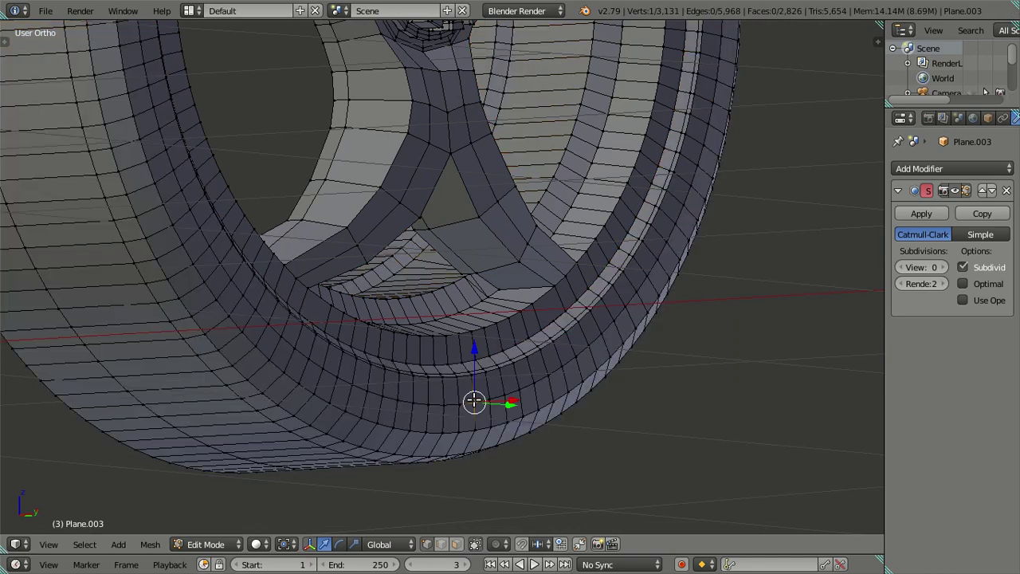
{"action": "key", "text": "l"}
{"action": "key", "text": "h"}
{"action": "mouse_move", "coordinate": [466, 390]}
{"action": "middle_mouse_down"}
{"action": "mouse_move", "coordinate": [483, 443]}
{"action": "mouse_move", "coordinate": [573, 423]}
{"action": "mouse_move", "coordinate": [545, 503]}
{"action": "middle_mouse_up"}
{"action": "left_click", "coordinate": [427, 543]}
{"action": "mouse_move", "coordinate": [446, 462]}
{"action": "middle_mouse_down"}
{"action": "mouse_move", "coordinate": [425, 398]}
{"action": "mouse_move", "coordinate": [446, 383]}
{"action": "middle_mouse_up"}
{"action": "key", "text": "l"}
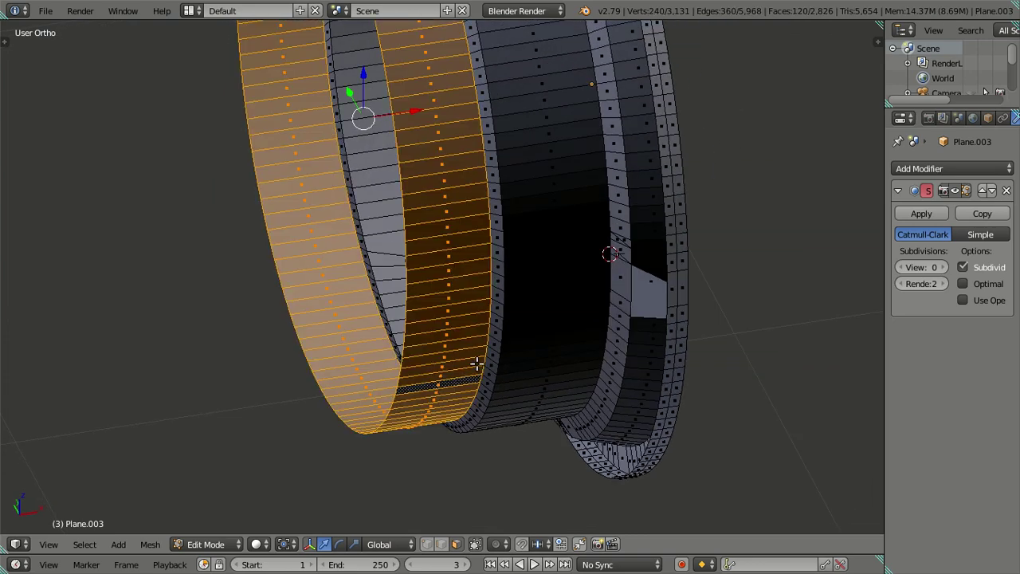
{"action": "key", "text": "l"}
{"action": "key", "text": "a"}
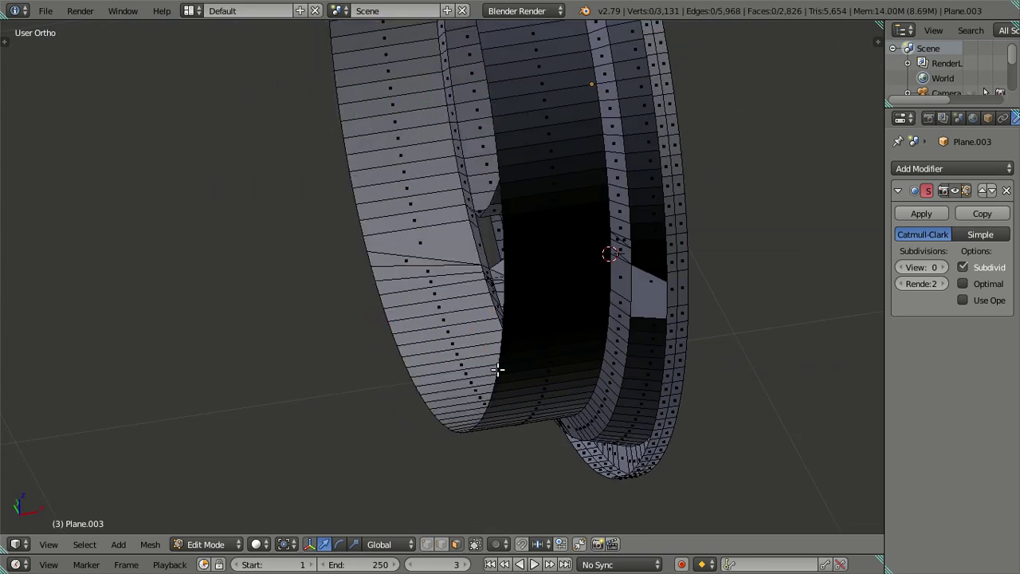
Inspect the spoke-rim joints up close in wireframe against the side reference view.
{"action": "mouse_move", "coordinate": [499, 372]}
{"action": "middle_mouse_down"}
{"action": "mouse_move", "coordinate": [626, 371]}
{"action": "mouse_move", "coordinate": [536, 317]}
{"action": "mouse_move", "coordinate": [456, 444]}
{"action": "middle_mouse_up"}
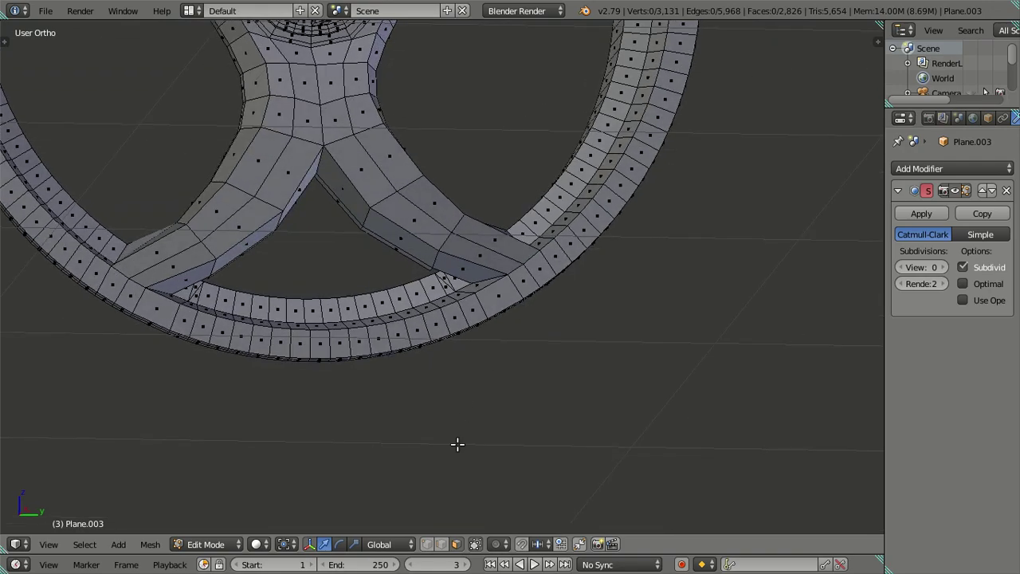
{"action": "left_click", "coordinate": [435, 548]}
{"action": "middle_click_drag", "start_coordinate": [438, 478], "coordinate": [473, 465]}
{"action": "scroll", "coordinate": [539, 344], "scroll_direction": "up", "scroll_amount": 4}
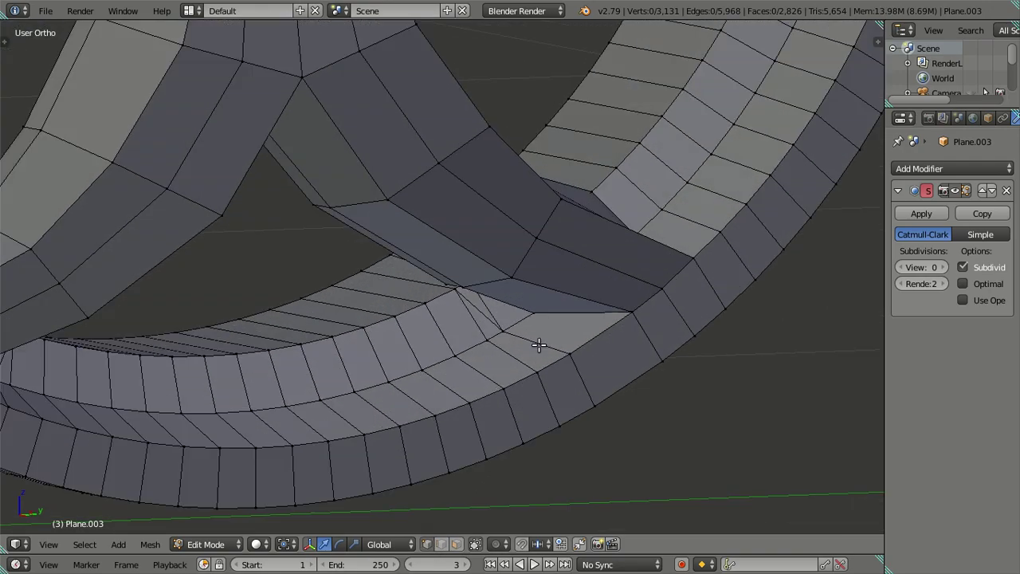
{"action": "mouse_move", "coordinate": [536, 341]}
{"action": "middle_mouse_down"}
{"action": "mouse_move", "coordinate": [628, 350]}
{"action": "mouse_move", "coordinate": [720, 433]}
{"action": "mouse_move", "coordinate": [715, 408]}
{"action": "mouse_move", "coordinate": [519, 346]}
{"action": "mouse_move", "coordinate": [462, 302]}
{"action": "mouse_move", "coordinate": [470, 317]}
{"action": "mouse_move", "coordinate": [469, 291]}
{"action": "mouse_move", "coordinate": [467, 342]}
{"action": "mouse_move", "coordinate": [451, 337]}
{"action": "mouse_move", "coordinate": [477, 335]}
{"action": "mouse_move", "coordinate": [435, 343]}
{"action": "mouse_move", "coordinate": [441, 351]}
{"action": "mouse_move", "coordinate": [464, 330]}
{"action": "mouse_move", "coordinate": [475, 339]}
{"action": "mouse_move", "coordinate": [444, 326]}
{"action": "mouse_move", "coordinate": [457, 337]}
{"action": "mouse_move", "coordinate": [428, 351]}
{"action": "middle_mouse_up"}
{"action": "key", "text": "z"}
{"action": "key", "text": "KP_3"}
{"action": "mouse_move", "coordinate": [481, 371]}
{"action": "middle_mouse_down"}
{"action": "mouse_move", "coordinate": [464, 371]}
{"action": "mouse_move", "coordinate": [464, 359]}
{"action": "mouse_move", "coordinate": [487, 369]}
{"action": "mouse_move", "coordinate": [471, 358]}
{"action": "middle_mouse_up"}
{"action": "key", "text": "KP_3"}
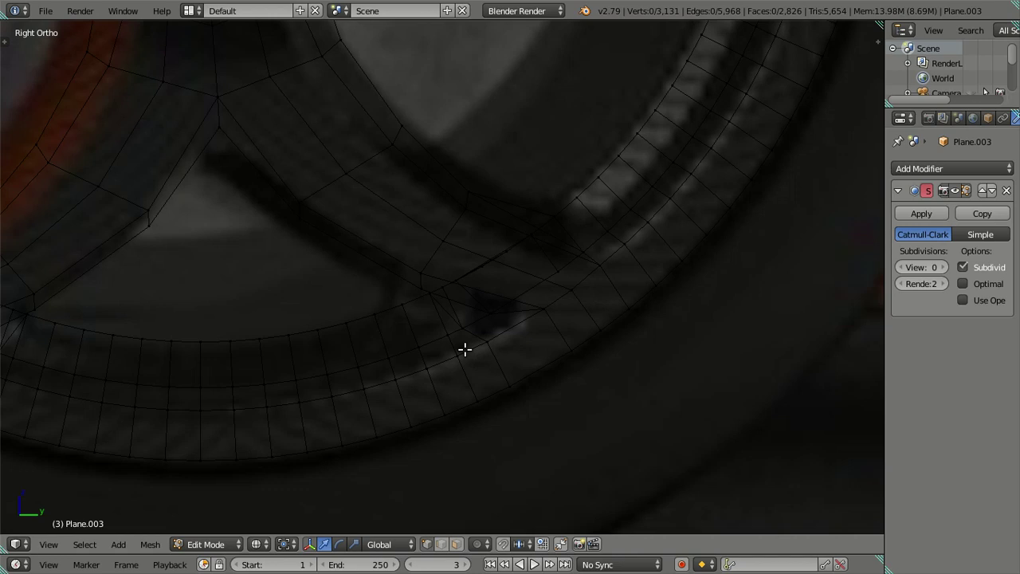
{"action": "scroll", "coordinate": [473, 375], "scroll_direction": "up", "scroll_amount": 2}
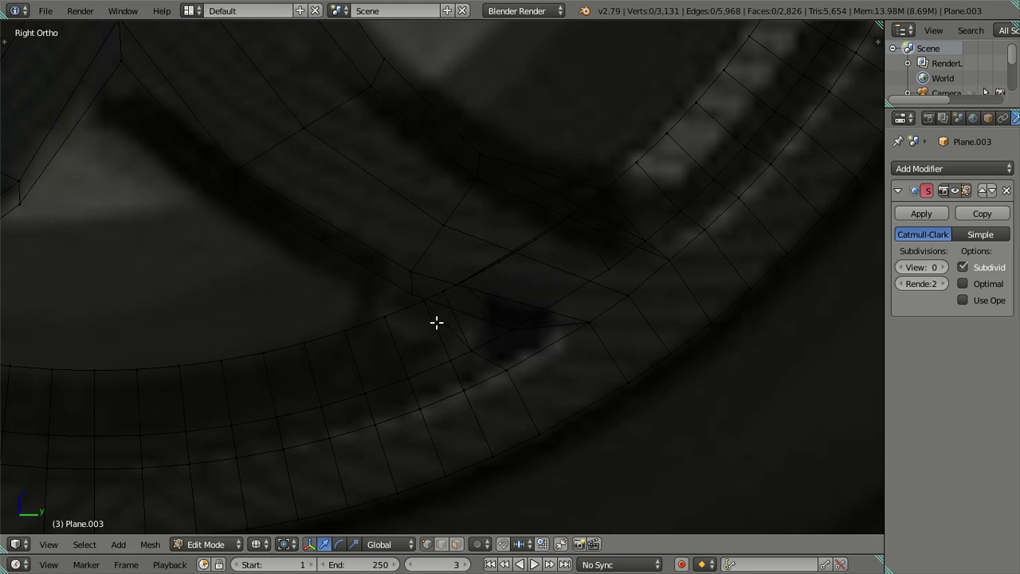
Select the first rim edge loop beside a spoke and verify it from an angle.
{"action": "right_click", "coordinate": [473, 422], "text": "alt"}
{"action": "scroll", "coordinate": [474, 422], "scroll_direction": "down", "scroll_amount": 1}
{"action": "middle_click_drag", "start_coordinate": [466, 399], "coordinate": [485, 409]}
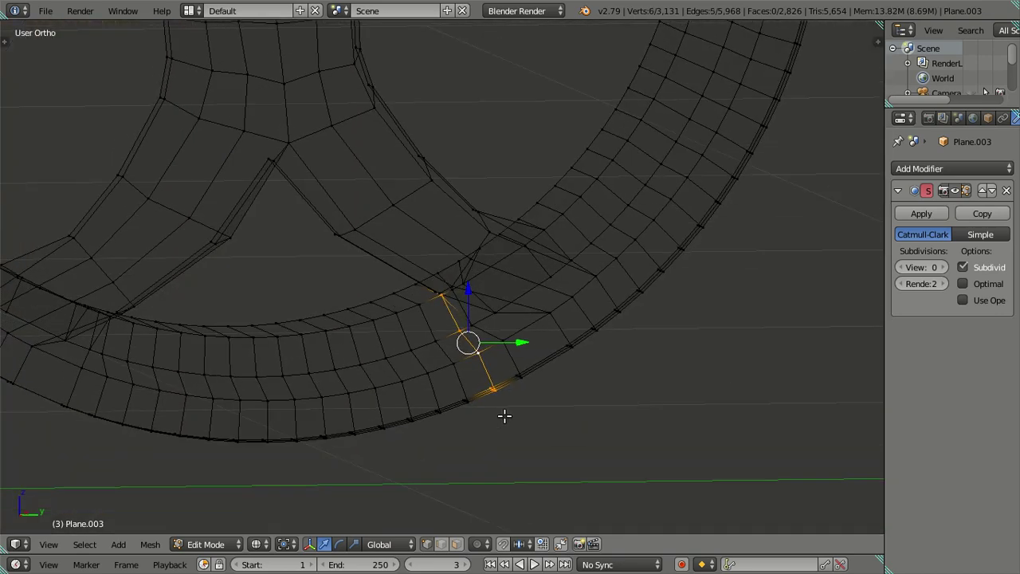
{"action": "scroll", "coordinate": [486, 409], "scroll_direction": "down", "scroll_amount": 2}
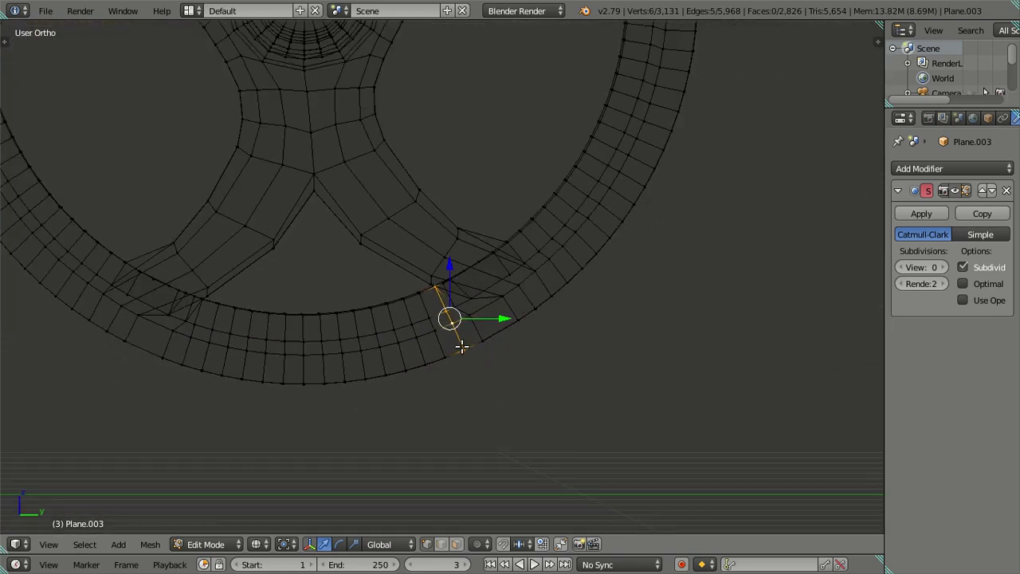
{"action": "key", "text": "KP_3"}
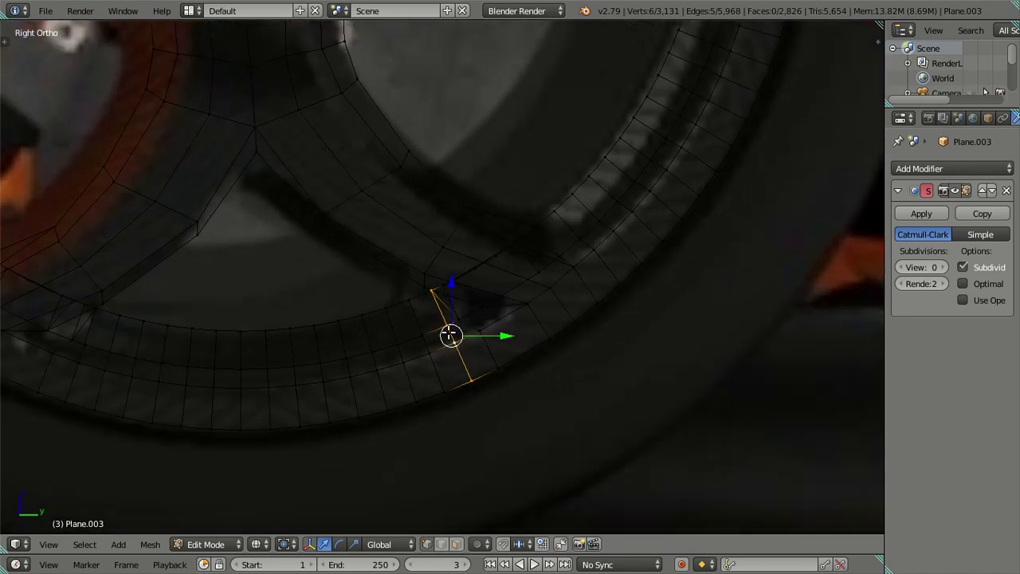
{"action": "scroll", "coordinate": [478, 288], "scroll_direction": "up", "scroll_amount": 5, "text": "ctrl"}
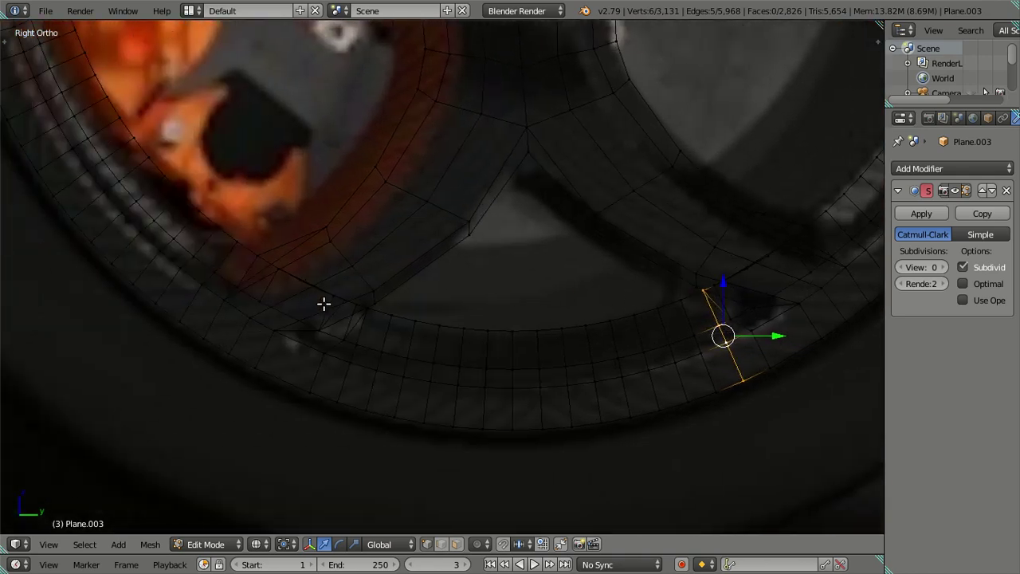
Add the remaining rim edge loops beside the other spokes to the selection.
{"action": "right_click", "coordinate": [343, 371], "text": "alt+shift"}
{"action": "scroll", "coordinate": [353, 421], "scroll_direction": "down", "scroll_amount": 2}
{"action": "scroll", "coordinate": [353, 421], "scroll_direction": "down", "scroll_amount": 3}
{"action": "scroll", "coordinate": [391, 342], "scroll_direction": "up", "scroll_amount": 4}
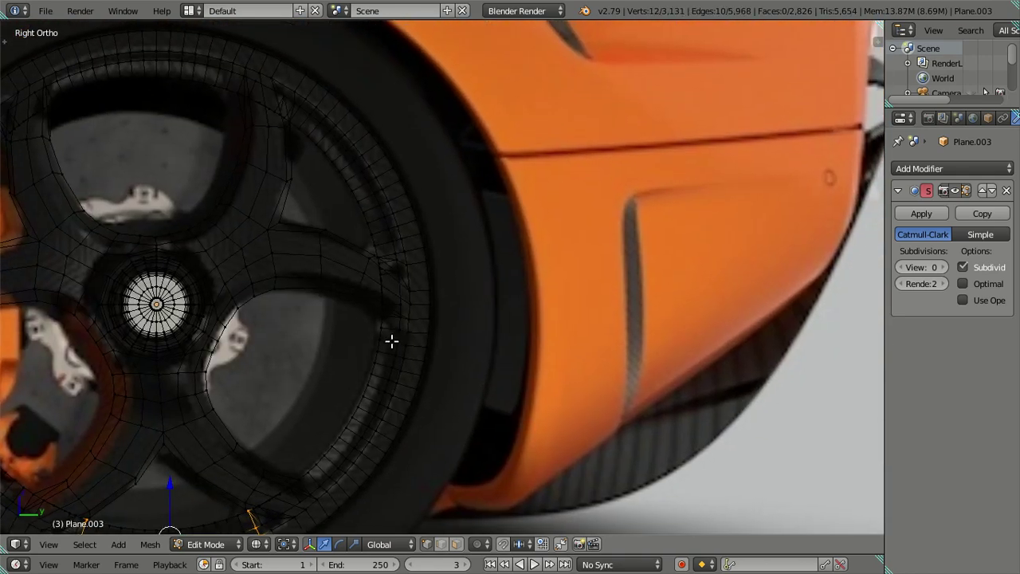
{"action": "scroll", "coordinate": [440, 308], "scroll_direction": "up", "scroll_amount": 1}
{"action": "scroll", "coordinate": [440, 307], "scroll_direction": "up", "scroll_amount": 1}
{"action": "scroll", "coordinate": [470, 325], "scroll_direction": "up", "scroll_amount": 1}
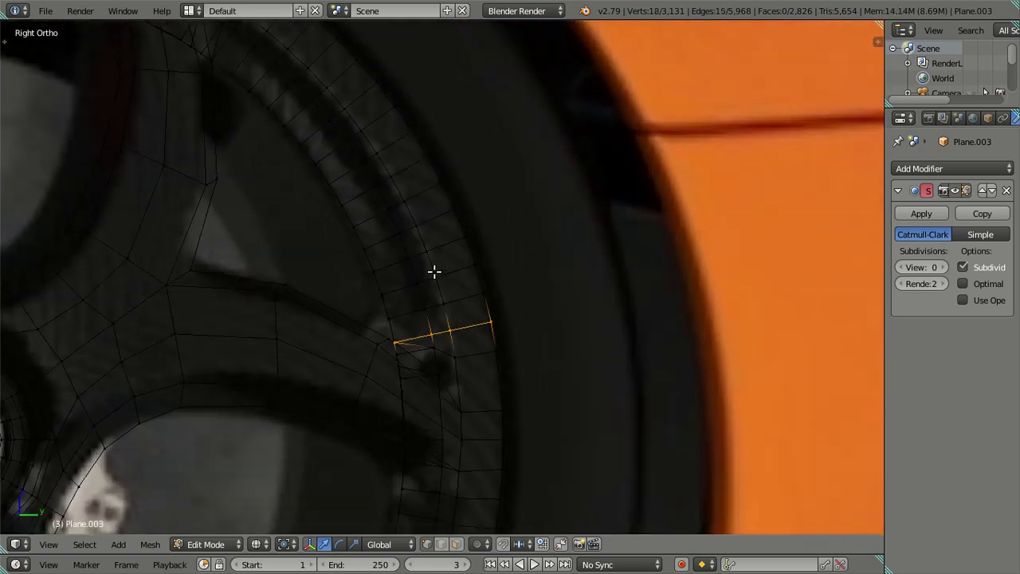
{"action": "scroll", "coordinate": [434, 272], "scroll_direction": "down", "scroll_amount": 2}
{"action": "scroll", "coordinate": [664, 421], "scroll_direction": "up", "scroll_amount": 2}
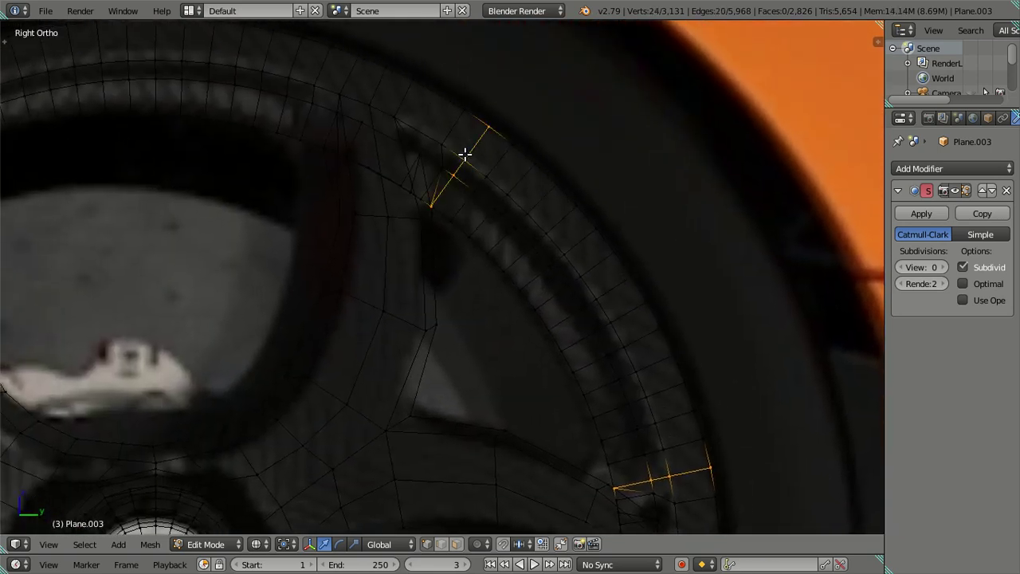
{"action": "scroll", "coordinate": [387, 234], "scroll_direction": "down", "scroll_amount": 3}
{"action": "scroll", "coordinate": [658, 337], "scroll_direction": "up", "scroll_amount": 2}
{"action": "scroll", "coordinate": [387, 369], "scroll_direction": "up", "scroll_amount": 1}
{"action": "scroll", "coordinate": [534, 266], "scroll_direction": "up", "scroll_amount": 1}
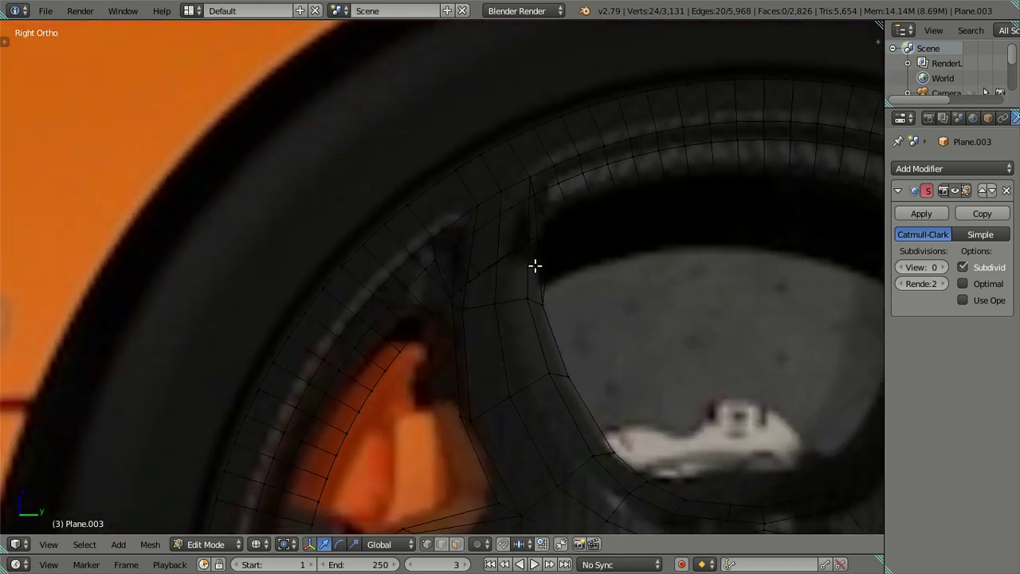
{"action": "scroll", "coordinate": [535, 266], "scroll_direction": "up", "scroll_amount": 1}
{"action": "scroll", "coordinate": [409, 257], "scroll_direction": "down", "scroll_amount": 3}
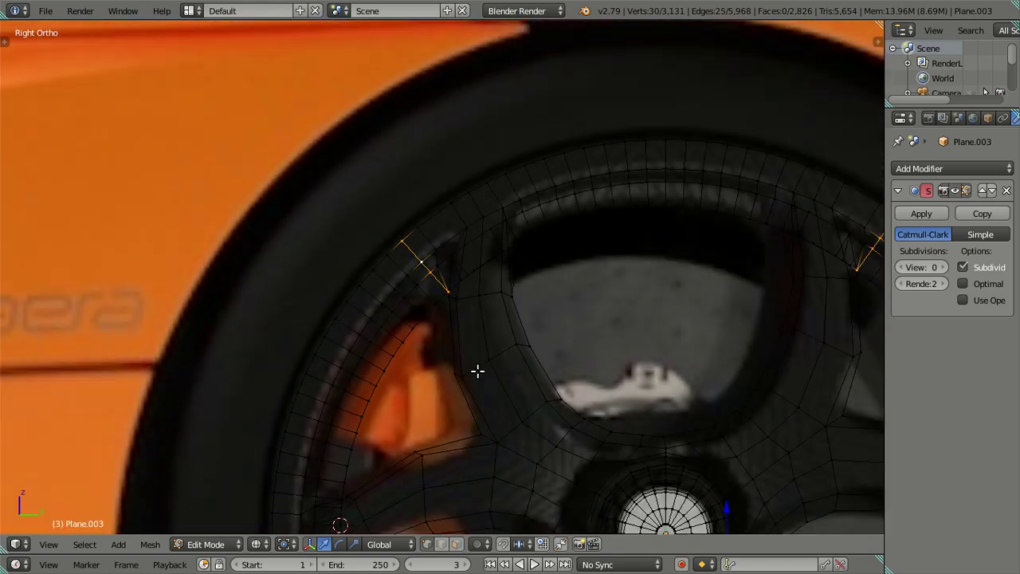
{"action": "scroll", "coordinate": [478, 433], "scroll_direction": "up", "scroll_amount": 1}
{"action": "scroll", "coordinate": [450, 379], "scroll_direction": "up", "scroll_amount": 2}
{"action": "left_click", "coordinate": [402, 327], "text": "alt+shift"}
{"action": "scroll", "coordinate": [401, 326], "scroll_direction": "down", "scroll_amount": 2}
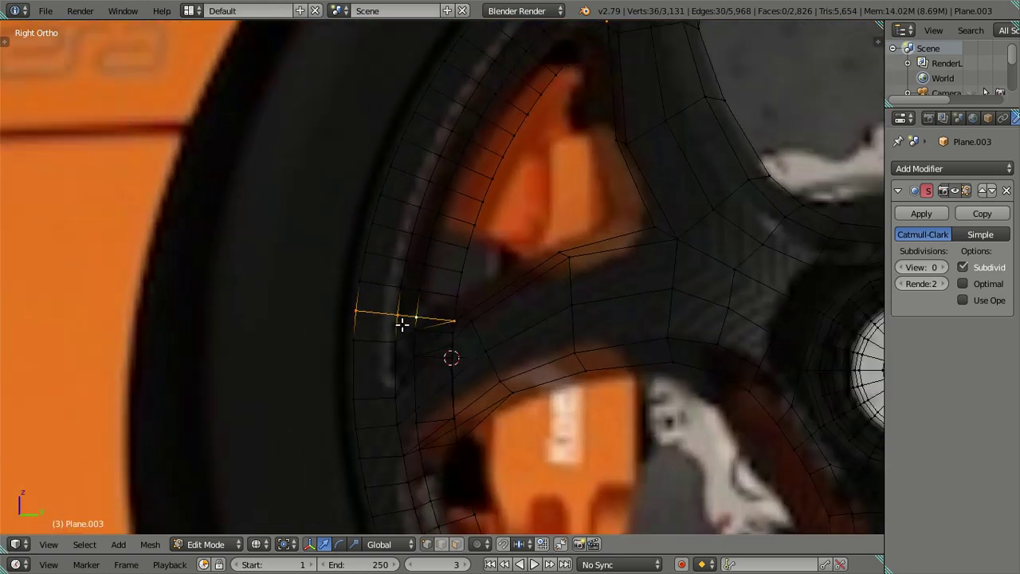
{"action": "scroll", "coordinate": [402, 334], "scroll_direction": "down", "scroll_amount": 1}
{"action": "scroll", "coordinate": [474, 254], "scroll_direction": "up", "scroll_amount": 1}
{"action": "scroll", "coordinate": [581, 319], "scroll_direction": "down", "scroll_amount": 1}
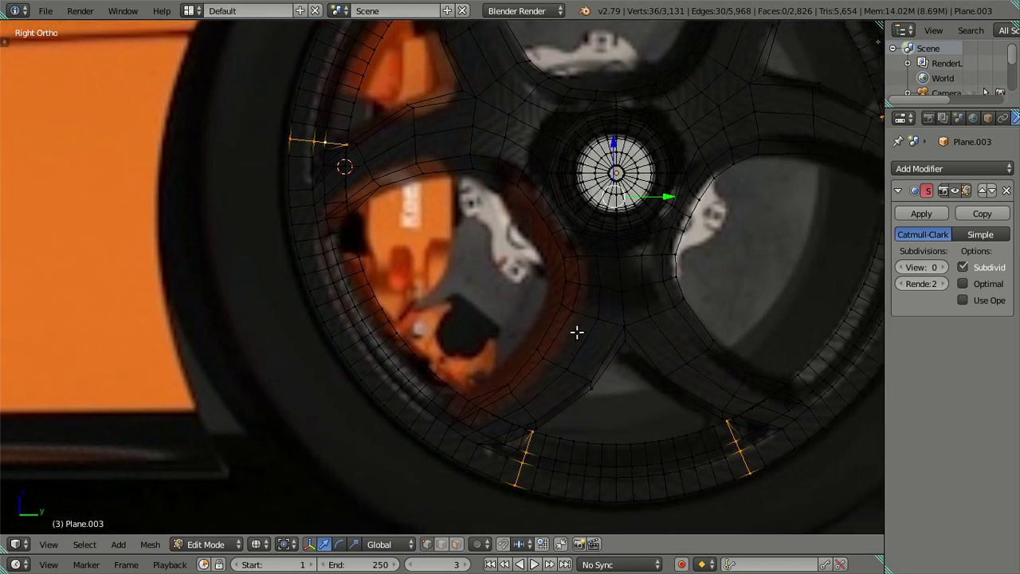
{"action": "scroll", "coordinate": [557, 358], "scroll_direction": "down", "scroll_amount": 1}
{"action": "scroll", "coordinate": [550, 381], "scroll_direction": "down", "scroll_amount": 1}
{"action": "scroll", "coordinate": [555, 382], "scroll_direction": "down", "scroll_amount": 1}
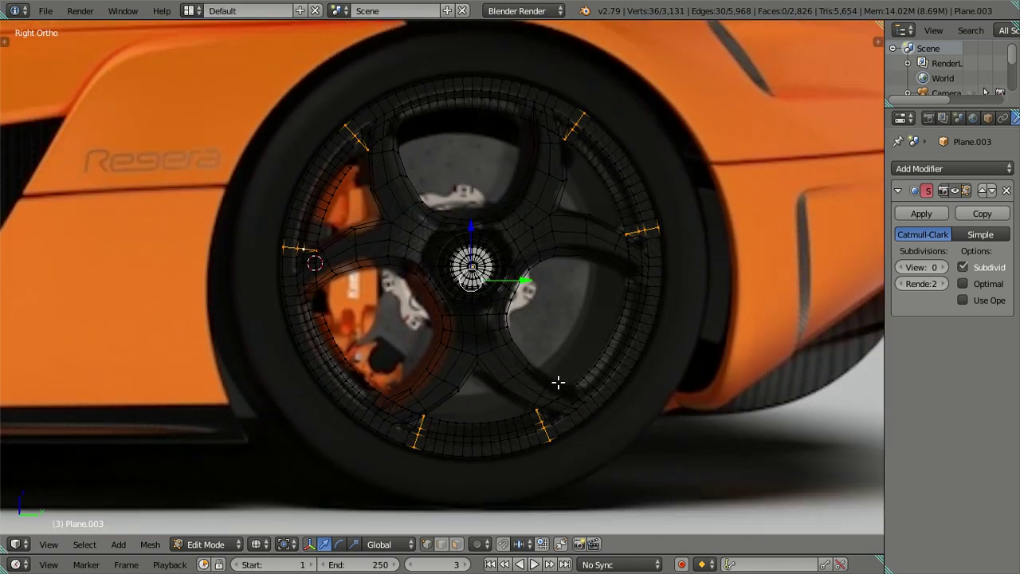
Dissolve the selected rim edge loops with Dissolve Edges and deselect everything.
{"action": "key", "text": "x"}
{"action": "left_click", "coordinate": [658, 391]}
{"action": "scroll", "coordinate": [489, 289], "scroll_direction": "up", "scroll_amount": 1}
{"action": "scroll", "coordinate": [487, 348], "scroll_direction": "up", "scroll_amount": 2}
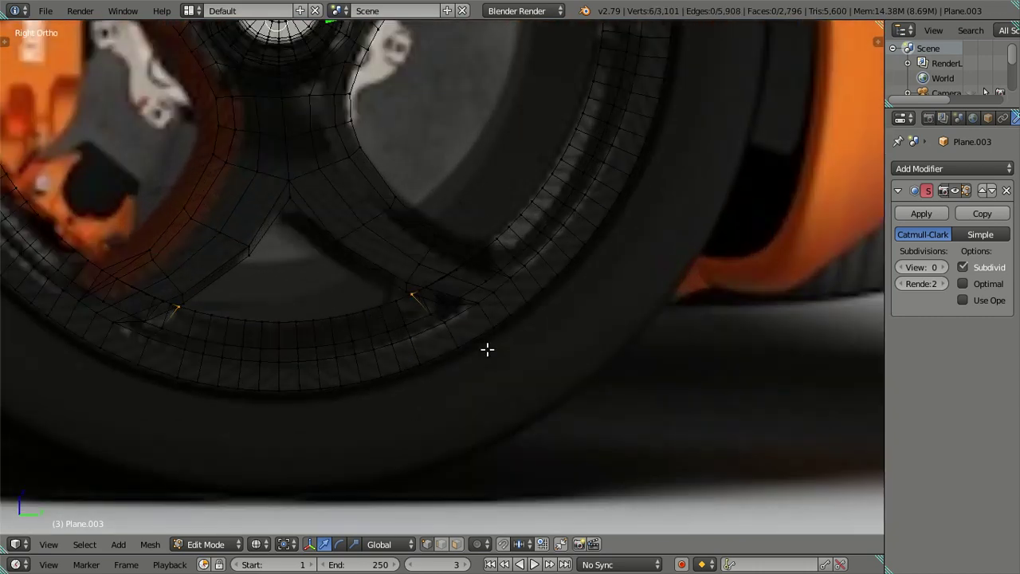
{"action": "key", "text": "a"}
Orbit around the rim to inspect the spoke-rim joins in solid and wireframe shading.
{"action": "scroll", "coordinate": [487, 348], "scroll_direction": "up", "scroll_amount": 2}
{"action": "scroll", "coordinate": [452, 351], "scroll_direction": "up", "scroll_amount": 1}
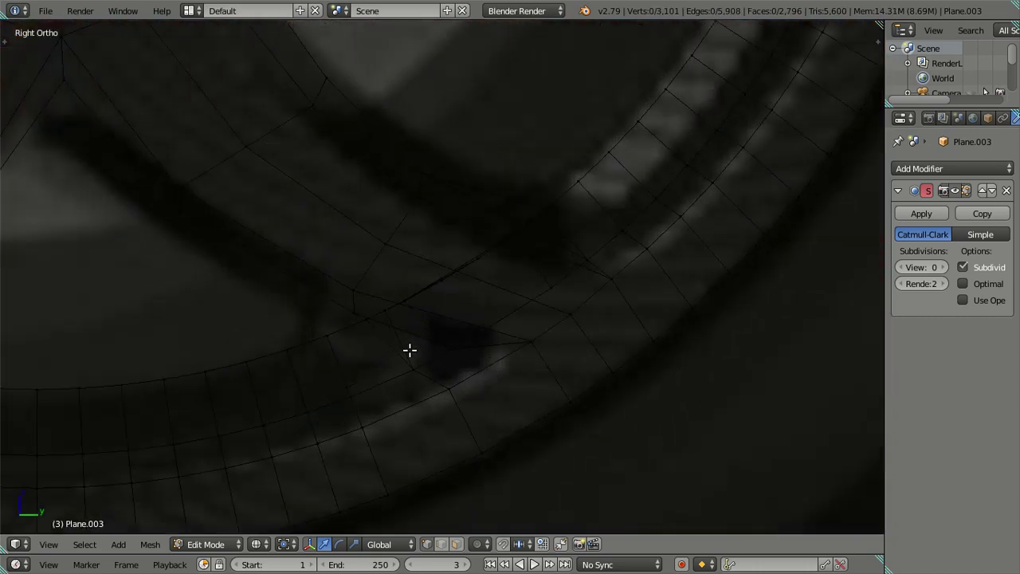
{"action": "middle_click_drag", "start_coordinate": [408, 350], "coordinate": [438, 313], "text": "shift"}
{"action": "key", "text": "z"}
{"action": "key", "text": "z"}
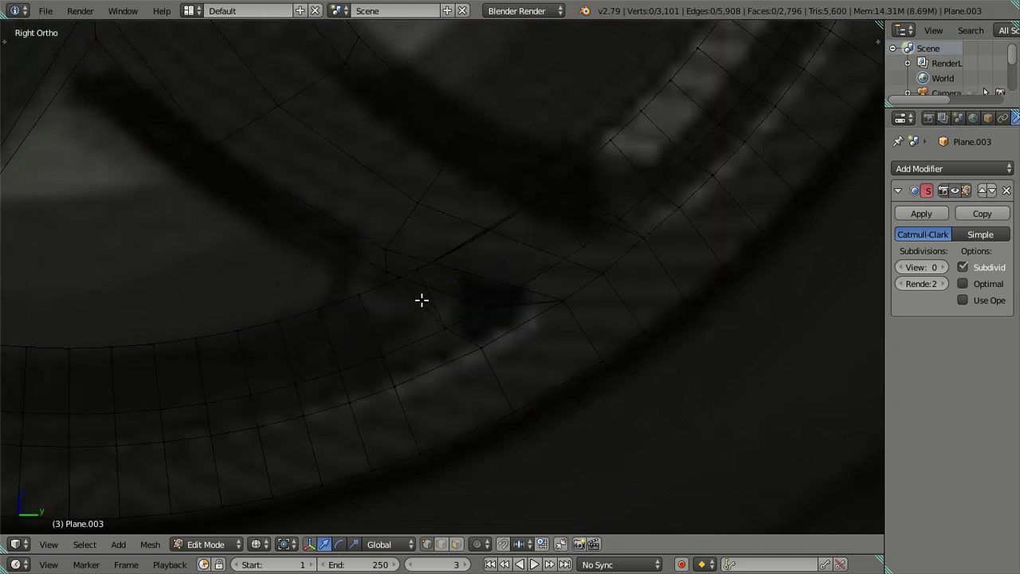
{"action": "mouse_move", "coordinate": [417, 298]}
{"action": "middle_mouse_down"}
{"action": "mouse_move", "coordinate": [444, 348]}
{"action": "mouse_move", "coordinate": [464, 319]}
{"action": "mouse_move", "coordinate": [471, 326]}
{"action": "mouse_move", "coordinate": [474, 337]}
{"action": "mouse_move", "coordinate": [453, 317]}
{"action": "mouse_move", "coordinate": [430, 313]}
{"action": "mouse_move", "coordinate": [458, 326]}
{"action": "mouse_move", "coordinate": [448, 308]}
{"action": "mouse_move", "coordinate": [460, 301]}
{"action": "mouse_move", "coordinate": [496, 318]}
{"action": "mouse_move", "coordinate": [455, 311]}
{"action": "mouse_move", "coordinate": [446, 346]}
{"action": "mouse_move", "coordinate": [444, 290]}
{"action": "mouse_move", "coordinate": [476, 319]}
{"action": "mouse_move", "coordinate": [476, 329]}
{"action": "mouse_move", "coordinate": [446, 332]}
{"action": "mouse_move", "coordinate": [443, 349]}
{"action": "mouse_move", "coordinate": [469, 346]}
{"action": "mouse_move", "coordinate": [455, 298]}
{"action": "mouse_move", "coordinate": [432, 298]}
{"action": "mouse_move", "coordinate": [425, 332]}
{"action": "mouse_move", "coordinate": [485, 339]}
{"action": "mouse_move", "coordinate": [433, 348]}
{"action": "mouse_move", "coordinate": [460, 314]}
{"action": "mouse_move", "coordinate": [430, 320]}
{"action": "mouse_move", "coordinate": [430, 305]}
{"action": "mouse_move", "coordinate": [439, 316]}
{"action": "mouse_move", "coordinate": [477, 314]}
{"action": "middle_mouse_up"}
{"action": "right_click", "coordinate": [428, 278]}
{"action": "key", "text": "a"}
Merge the selected junction vertices at last and snap a nearby stray vertex onto the cursor.
{"action": "key", "text": "shift+s"}
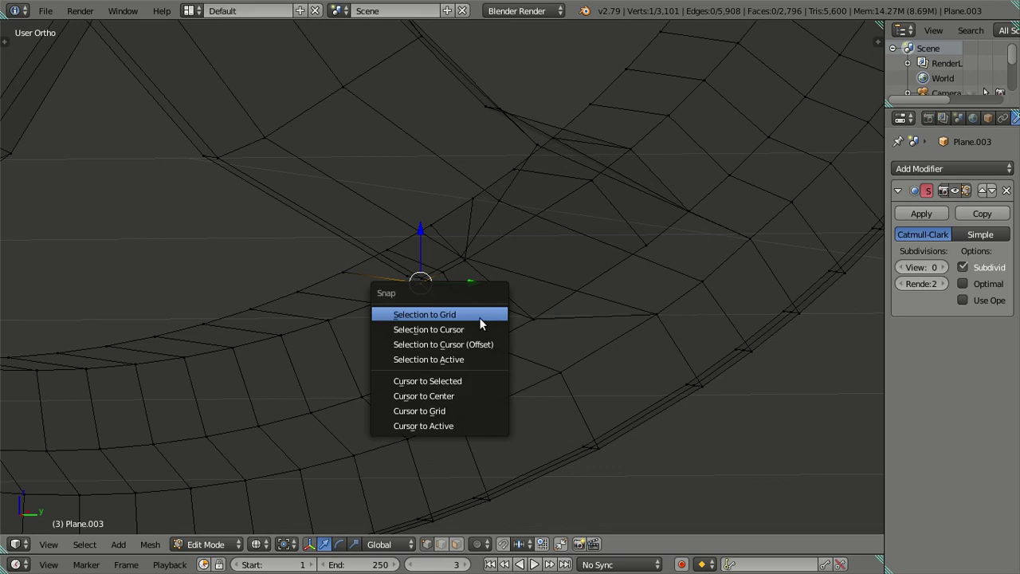
{"action": "left_click", "coordinate": [470, 381]}
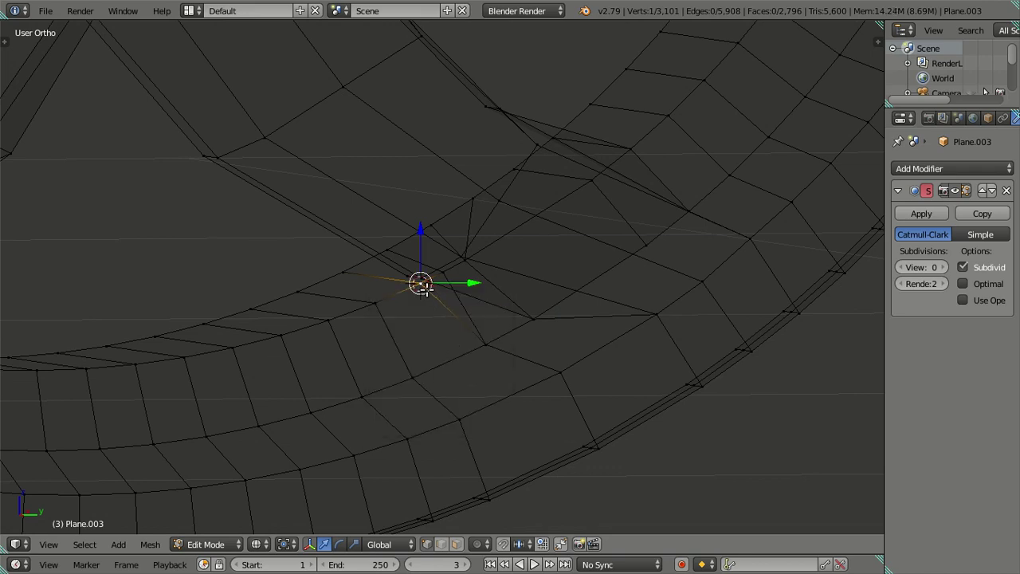
{"action": "key", "text": "alt+m"}
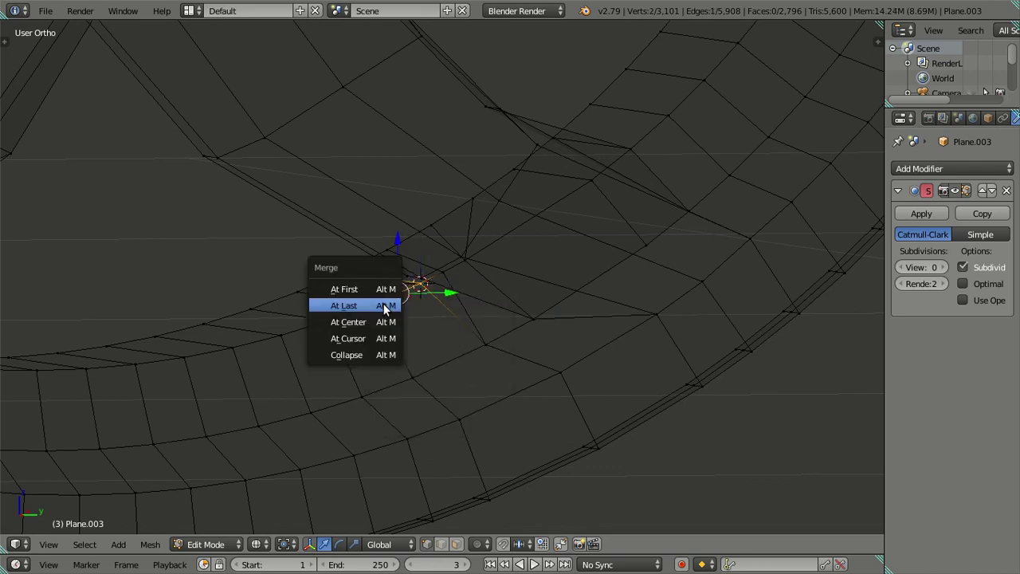
{"action": "left_click", "coordinate": [344, 305]}
{"action": "right_click", "coordinate": [448, 274]}
{"action": "key", "text": "shift+s"}
{"action": "left_click", "coordinate": [489, 244]}
{"action": "scroll", "coordinate": [488, 299], "scroll_direction": "down", "scroll_amount": 3}
{"action": "key", "text": "a"}
Merge another vertex pair at the junction and snap the remaining vertex to the cursor.
{"action": "mouse_move", "coordinate": [487, 300]}
{"action": "middle_mouse_down"}
{"action": "mouse_move", "coordinate": [250, 353]}
{"action": "mouse_move", "coordinate": [549, 332]}
{"action": "mouse_move", "coordinate": [466, 337]}
{"action": "mouse_move", "coordinate": [494, 326]}
{"action": "mouse_move", "coordinate": [366, 324]}
{"action": "mouse_move", "coordinate": [348, 355]}
{"action": "mouse_move", "coordinate": [353, 340]}
{"action": "mouse_move", "coordinate": [274, 308]}
{"action": "middle_mouse_up"}
{"action": "scroll", "coordinate": [348, 355], "scroll_direction": "up", "scroll_amount": 2}
{"action": "scroll", "coordinate": [352, 357], "scroll_direction": "up", "scroll_amount": 1}
{"action": "key", "text": "shift+s"}
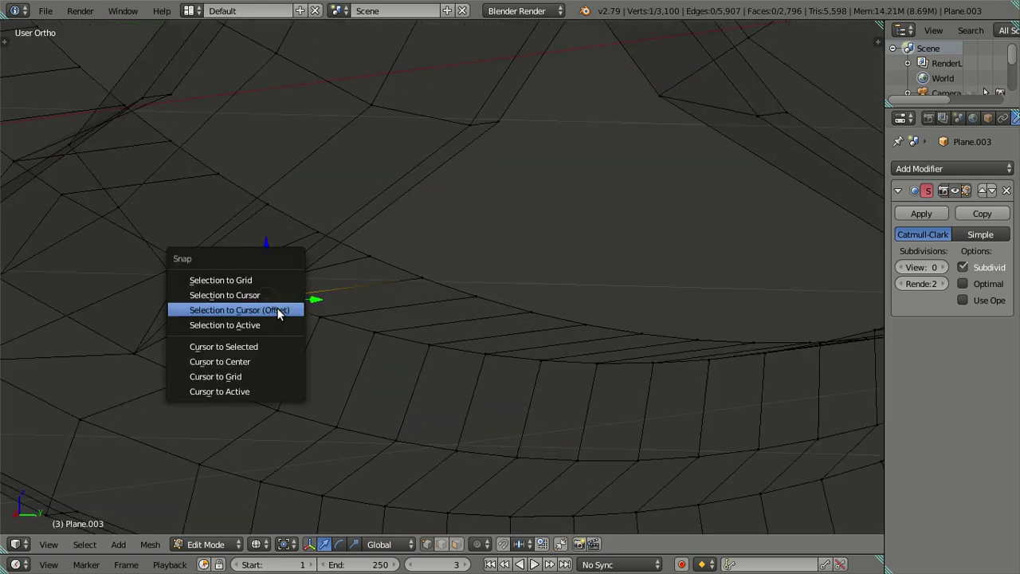
{"action": "left_click", "coordinate": [273, 346]}
{"action": "right_click", "coordinate": [320, 317], "text": "shift"}
{"action": "key", "text": "alt+m"}
{"action": "left_click", "coordinate": [319, 320]}
{"action": "mouse_move", "coordinate": [278, 313]}
{"action": "middle_mouse_down"}
{"action": "mouse_move", "coordinate": [292, 323]}
{"action": "mouse_move", "coordinate": [278, 335]}
{"action": "middle_mouse_up"}
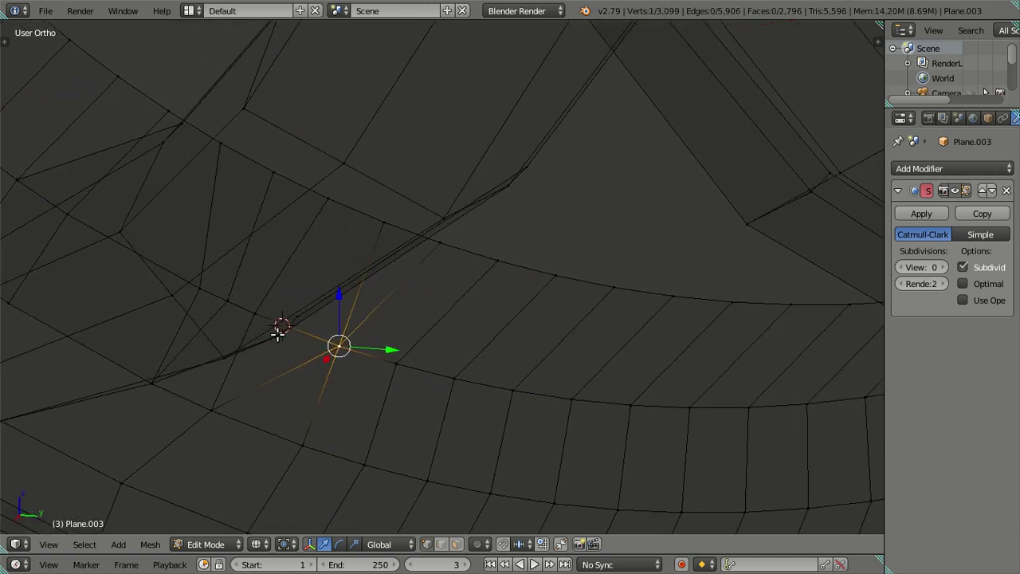
{"action": "key", "text": "shift+s"}
{"action": "left_click", "coordinate": [378, 296]}
{"action": "mouse_move", "coordinate": [377, 296]}
{"action": "middle_mouse_down"}
{"action": "mouse_move", "coordinate": [369, 319]}
{"action": "mouse_move", "coordinate": [459, 342]}
{"action": "mouse_move", "coordinate": [457, 326]}
{"action": "mouse_move", "coordinate": [485, 321]}
{"action": "mouse_move", "coordinate": [483, 333]}
{"action": "mouse_move", "coordinate": [589, 325]}
{"action": "mouse_move", "coordinate": [417, 337]}
{"action": "mouse_move", "coordinate": [435, 369]}
{"action": "mouse_move", "coordinate": [436, 351]}
{"action": "mouse_move", "coordinate": [545, 373]}
{"action": "mouse_move", "coordinate": [535, 300]}
{"action": "mouse_move", "coordinate": [489, 382]}
{"action": "mouse_move", "coordinate": [503, 283]}
{"action": "middle_mouse_up"}
{"action": "key", "text": "a"}
Orbit in close to inspect the curved spoke joining the rim.
{"action": "scroll", "coordinate": [503, 283], "scroll_direction": "up", "scroll_amount": 3}
{"action": "mouse_move", "coordinate": [544, 200]}
{"action": "middle_mouse_down"}
{"action": "mouse_move", "coordinate": [422, 343]}
{"action": "mouse_move", "coordinate": [479, 308]}
{"action": "middle_mouse_up"}
{"action": "scroll", "coordinate": [498, 358], "scroll_direction": "down", "scroll_amount": 2}
{"action": "middle_click_drag", "start_coordinate": [499, 358], "coordinate": [524, 358]}
Merge the first vertex pair at the spoke-rim junction and snap the result onto the 3D cursor.
{"action": "scroll", "coordinate": [498, 361], "scroll_direction": "up", "scroll_amount": 3}
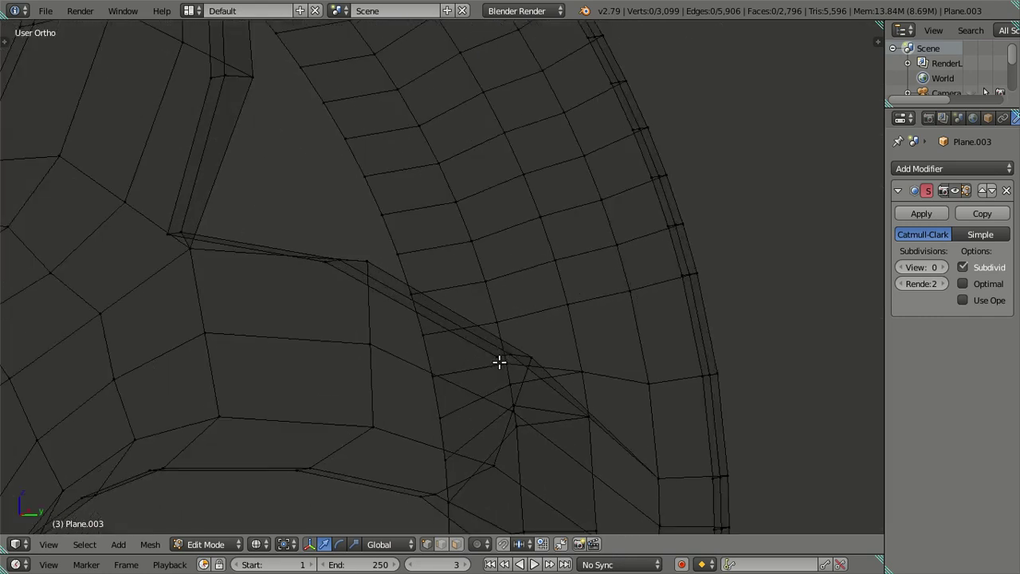
{"action": "key", "text": "shift+s"}
{"action": "left_click", "coordinate": [597, 362]}
{"action": "right_click", "coordinate": [500, 323], "text": "shift"}
{"action": "key", "text": "alt+m"}
{"action": "left_click", "coordinate": [501, 323]}
{"action": "key", "text": "a"}
{"action": "key", "text": "shift+s"}
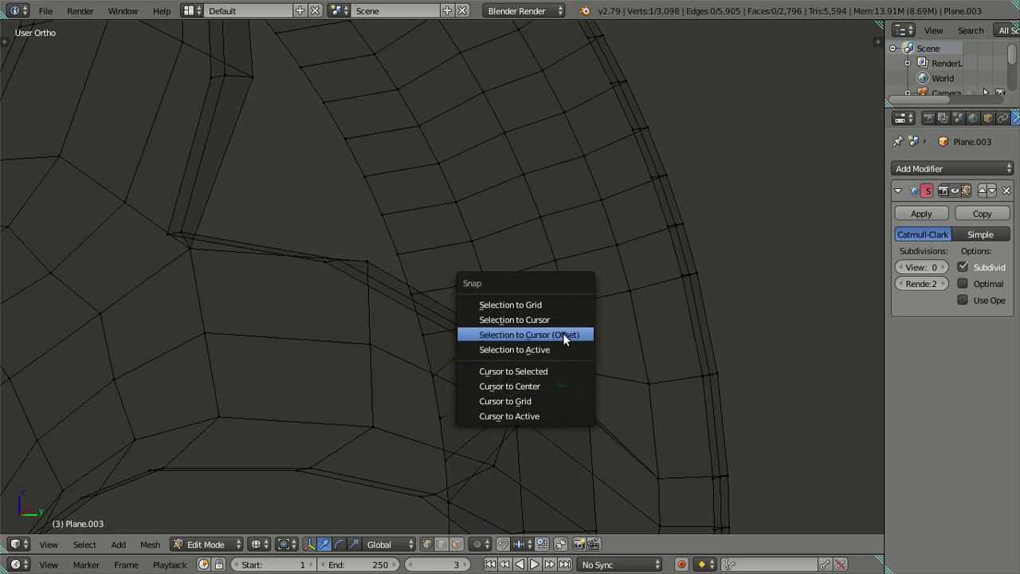
{"action": "left_click", "coordinate": [562, 333]}
Merge the second vertex pair at the last selected vertex, snapped onto the active vertex.
{"action": "scroll", "coordinate": [396, 345], "scroll_direction": "down", "scroll_amount": 3}
{"action": "mouse_move", "coordinate": [396, 345]}
{"action": "middle_mouse_down"}
{"action": "mouse_move", "coordinate": [517, 375]}
{"action": "mouse_move", "coordinate": [470, 291]}
{"action": "mouse_move", "coordinate": [542, 464]}
{"action": "mouse_move", "coordinate": [507, 411]}
{"action": "mouse_move", "coordinate": [523, 416]}
{"action": "mouse_move", "coordinate": [479, 384]}
{"action": "middle_mouse_up"}
{"action": "scroll", "coordinate": [478, 383], "scroll_direction": "up", "scroll_amount": 1}
{"action": "scroll", "coordinate": [478, 387], "scroll_direction": "up", "scroll_amount": 1}
{"action": "scroll", "coordinate": [460, 393], "scroll_direction": "up", "scroll_amount": 1}
{"action": "scroll", "coordinate": [417, 300], "scroll_direction": "up", "scroll_amount": 1}
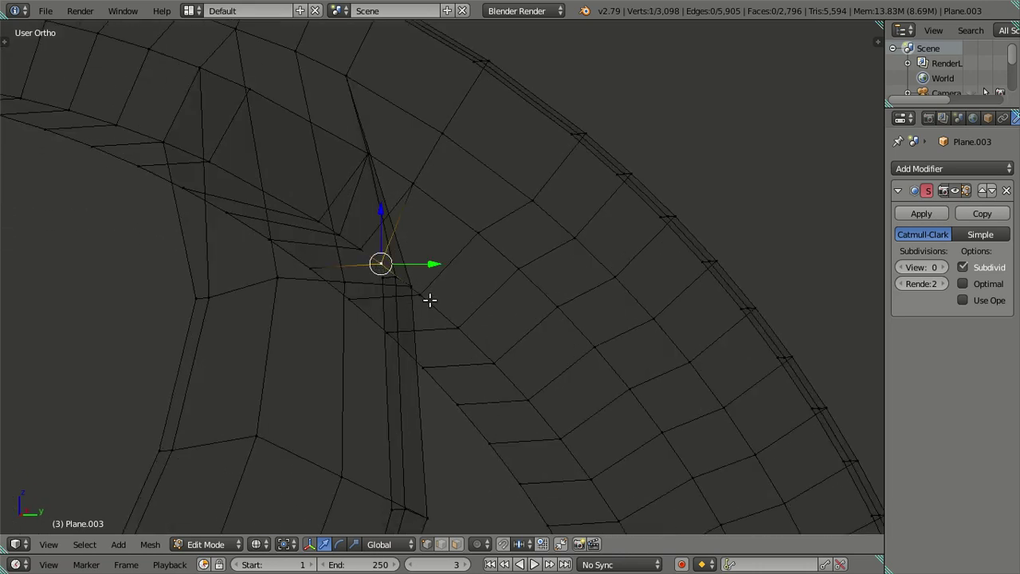
{"action": "key", "text": "shift+s"}
{"action": "left_click", "coordinate": [467, 334]}
{"action": "key", "text": "alt+m"}
{"action": "left_click", "coordinate": [436, 292]}
{"action": "key", "text": "shift+s"}
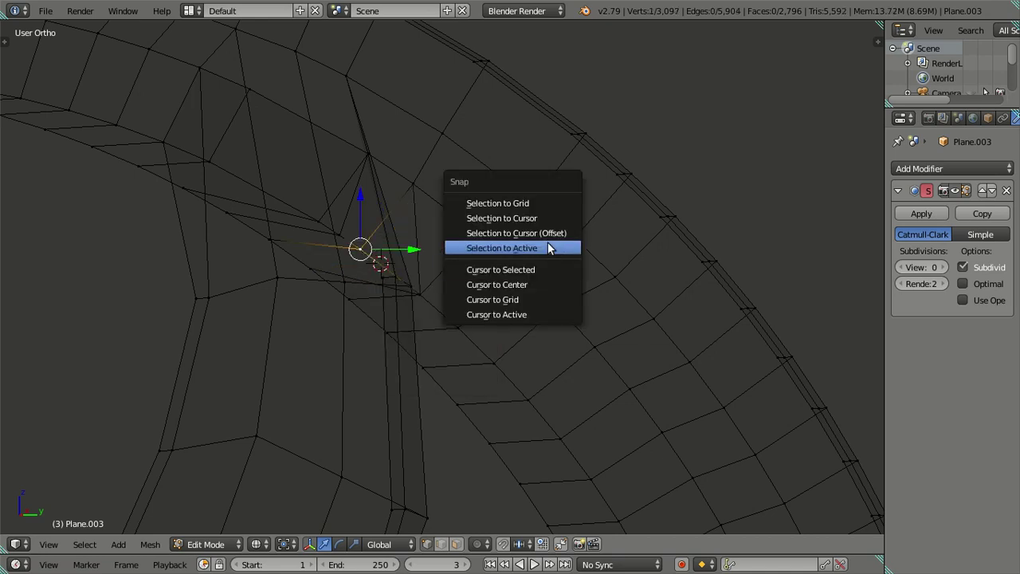
{"action": "left_click", "coordinate": [548, 234]}
{"action": "scroll", "coordinate": [464, 271], "scroll_direction": "down", "scroll_amount": 3}
{"action": "mouse_move", "coordinate": [690, 280]}
{"action": "middle_mouse_down"}
{"action": "mouse_move", "coordinate": [455, 307]}
{"action": "mouse_move", "coordinate": [573, 228]}
{"action": "mouse_move", "coordinate": [501, 248]}
{"action": "mouse_move", "coordinate": [468, 240]}
{"action": "middle_mouse_up"}
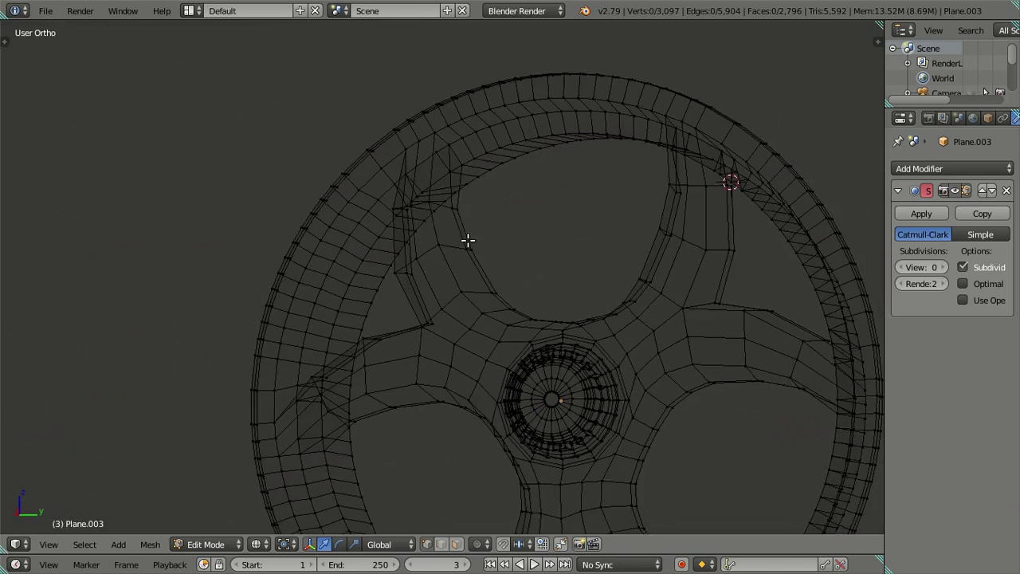
Merge two vertices at the upper-left spoke and snap the merged vertex onto the 3D cursor.
{"action": "scroll", "coordinate": [467, 239], "scroll_direction": "up", "scroll_amount": 4}
{"action": "mouse_move", "coordinate": [348, 121]}
{"action": "middle_mouse_down"}
{"action": "mouse_move", "coordinate": [453, 251]}
{"action": "mouse_move", "coordinate": [471, 248]}
{"action": "mouse_move", "coordinate": [452, 263]}
{"action": "middle_mouse_up"}
{"action": "scroll", "coordinate": [452, 264], "scroll_direction": "up", "scroll_amount": 2}
{"action": "scroll", "coordinate": [441, 271], "scroll_direction": "up", "scroll_amount": 1}
{"action": "scroll", "coordinate": [441, 271], "scroll_direction": "up", "scroll_amount": 2}
{"action": "scroll", "coordinate": [453, 276], "scroll_direction": "up", "scroll_amount": 2}
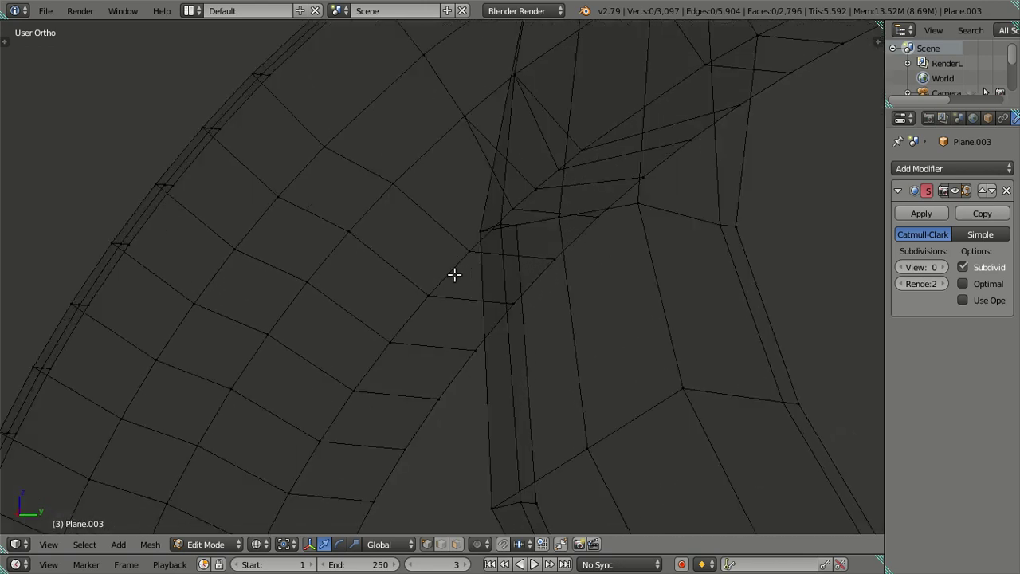
{"action": "key", "text": "shift+s"}
{"action": "left_click", "coordinate": [549, 252]}
{"action": "right_click", "coordinate": [473, 244], "text": "shift"}
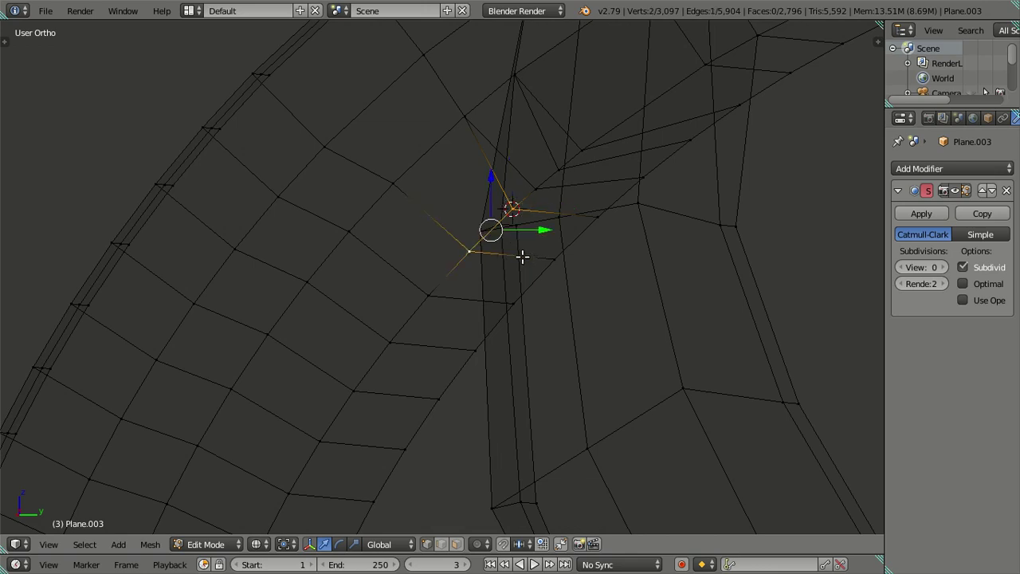
{"action": "key", "text": "alt+m"}
{"action": "left_click", "coordinate": [527, 259]}
{"action": "key", "text": "shift+s"}
{"action": "left_click", "coordinate": [592, 176]}
{"action": "key", "text": "a"}
At another spoke-rim junction, snap a neighbouring vertex onto the cursor and merge the overlapping vertices.
{"action": "scroll", "coordinate": [570, 206], "scroll_direction": "down", "scroll_amount": 3}
{"action": "scroll", "coordinate": [574, 193], "scroll_direction": "down", "scroll_amount": 1}
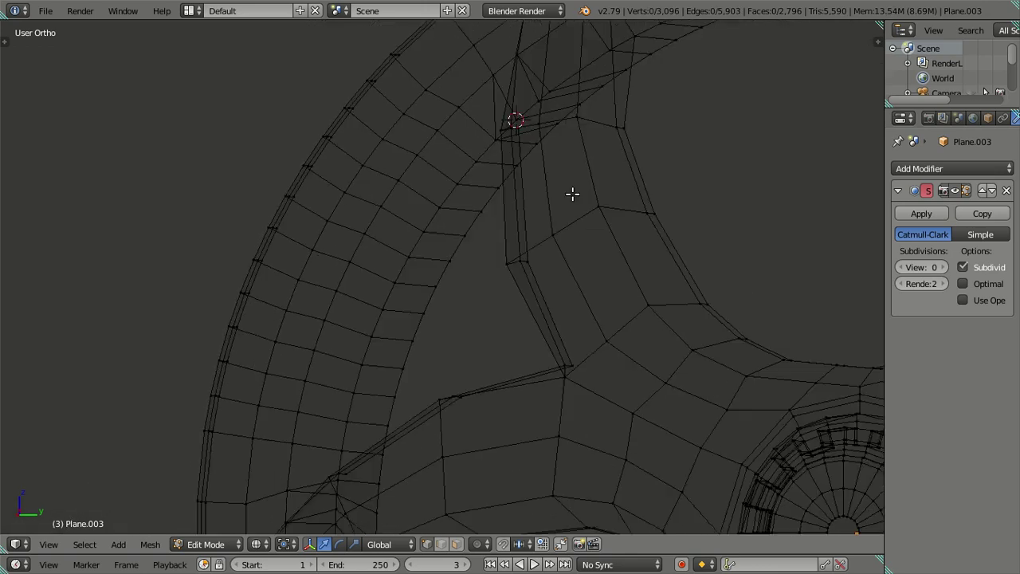
{"action": "scroll", "coordinate": [563, 244], "scroll_direction": "down", "scroll_amount": 1}
{"action": "scroll", "coordinate": [517, 270], "scroll_direction": "up", "scroll_amount": 2}
{"action": "mouse_move", "coordinate": [517, 271]}
{"action": "middle_mouse_down"}
{"action": "mouse_move", "coordinate": [568, 307]}
{"action": "mouse_move", "coordinate": [531, 307]}
{"action": "middle_mouse_up"}
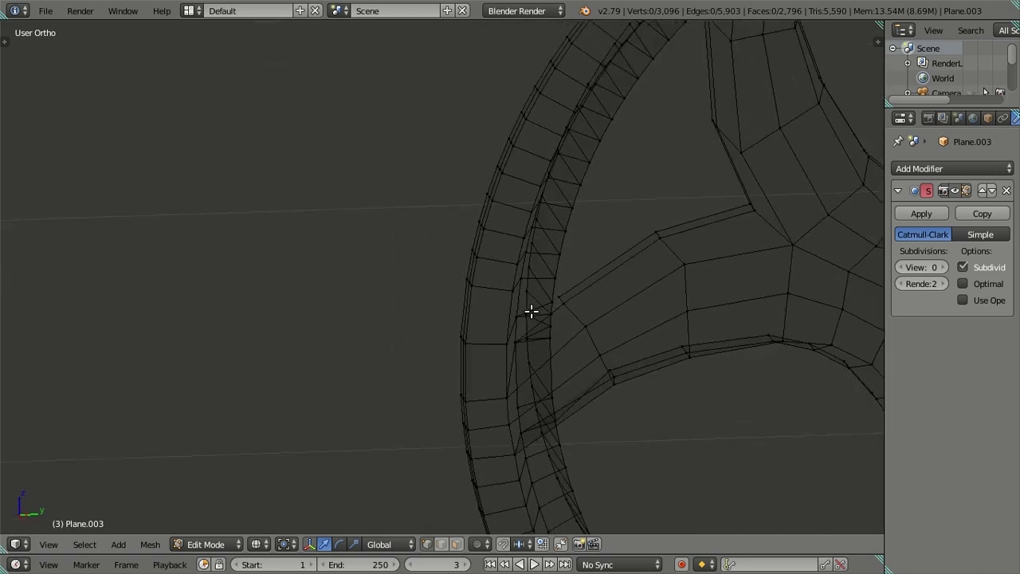
{"action": "scroll", "coordinate": [530, 308], "scroll_direction": "up", "scroll_amount": 3}
{"action": "scroll", "coordinate": [448, 289], "scroll_direction": "up", "scroll_amount": 2}
{"action": "scroll", "coordinate": [464, 337], "scroll_direction": "up", "scroll_amount": 1}
{"action": "scroll", "coordinate": [484, 339], "scroll_direction": "up", "scroll_amount": 1}
{"action": "scroll", "coordinate": [481, 335], "scroll_direction": "up", "scroll_amount": 1}
{"action": "scroll", "coordinate": [478, 328], "scroll_direction": "up", "scroll_amount": 1}
{"action": "middle_click_drag", "start_coordinate": [477, 328], "coordinate": [499, 376], "text": "shift"}
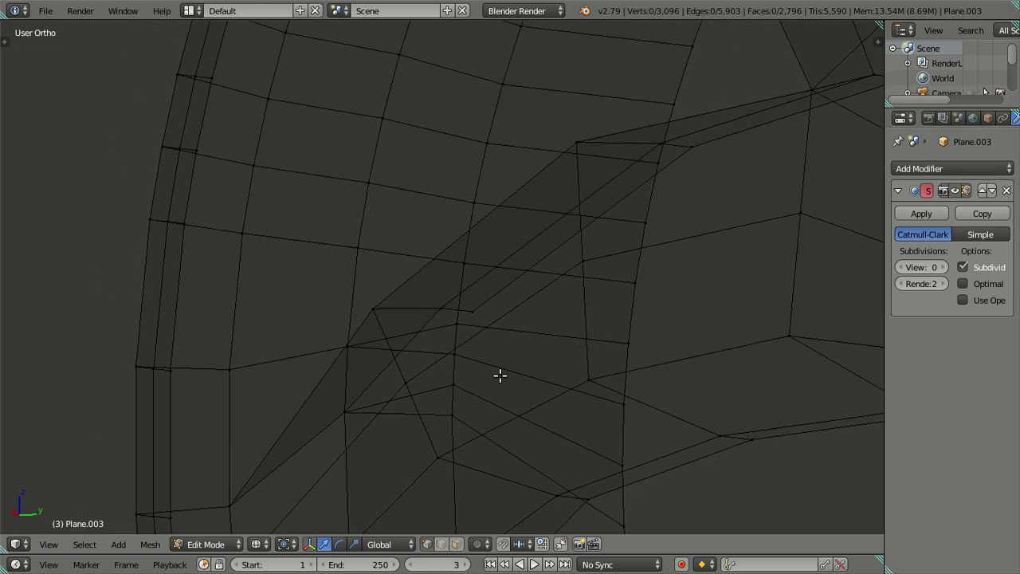
{"action": "right_click", "coordinate": [458, 324]}
{"action": "key", "text": "shift+s"}
{"action": "left_click", "coordinate": [562, 367]}
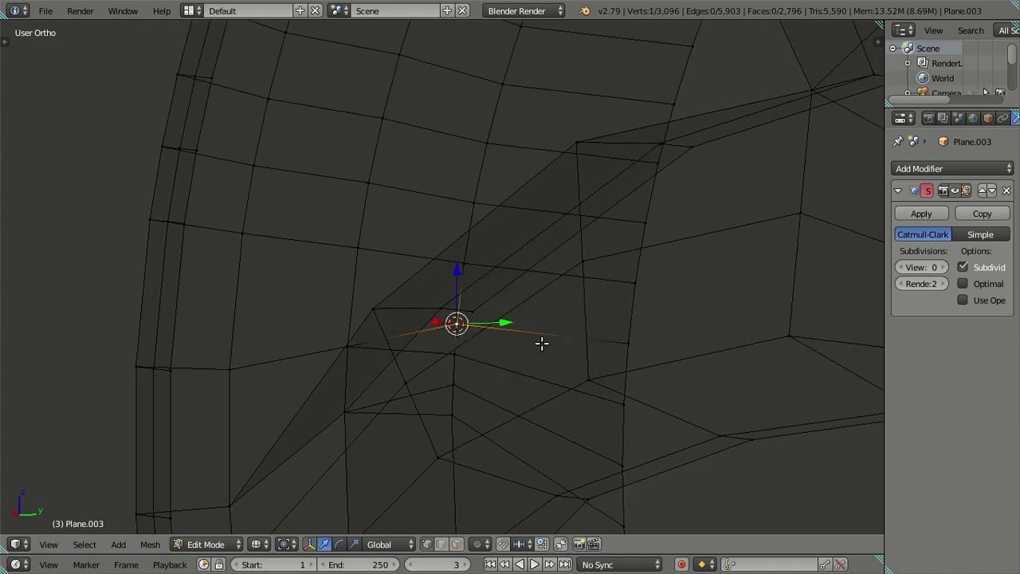
{"action": "right_click", "coordinate": [474, 265]}
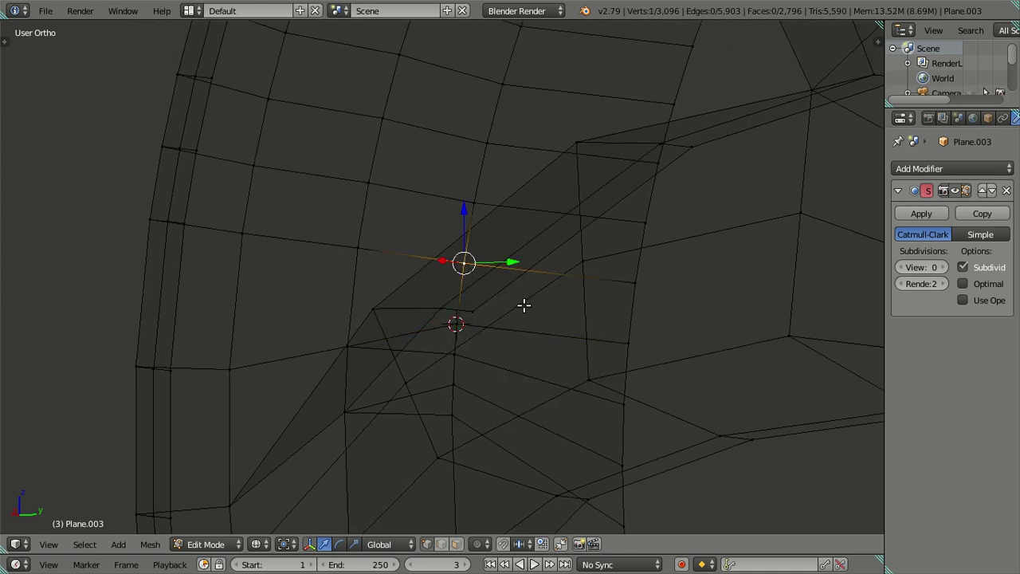
{"action": "key", "text": "shift+s"}
{"action": "left_click", "coordinate": [476, 272]}
{"action": "key", "text": "alt+m"}
{"action": "left_click", "coordinate": [538, 289]}
Snap the remaining selected vertex onto the 3D cursor, deselect, and frame the whole wheel.
{"action": "key", "text": "a"}
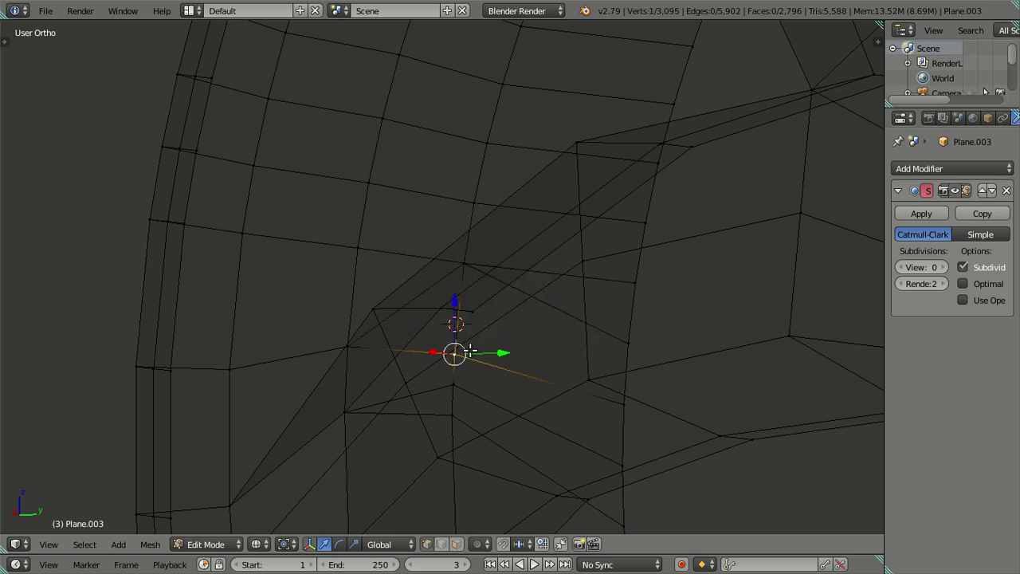
{"action": "key", "text": "shift+s"}
{"action": "left_click", "coordinate": [574, 299]}
{"action": "scroll", "coordinate": [566, 307], "scroll_direction": "down", "scroll_amount": 2}
{"action": "scroll", "coordinate": [693, 338], "scroll_direction": "down", "scroll_amount": 2}
{"action": "key", "text": "a"}
{"action": "key", "text": "Home"}
Zoom in from Right Ortho and orbit in wireframe to the curved spoke's rim junction.
{"action": "key", "text": "KP_3"}
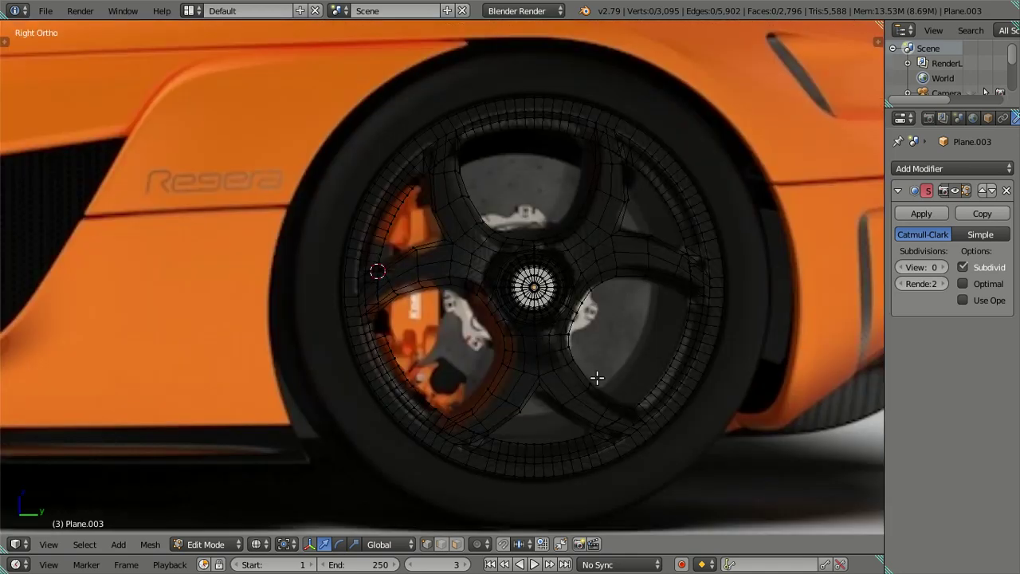
{"action": "middle_click_drag", "start_coordinate": [595, 374], "coordinate": [521, 287], "text": "shift"}
{"action": "key", "text": "z"}
{"action": "scroll", "coordinate": [570, 330], "scroll_direction": "up", "scroll_amount": 1}
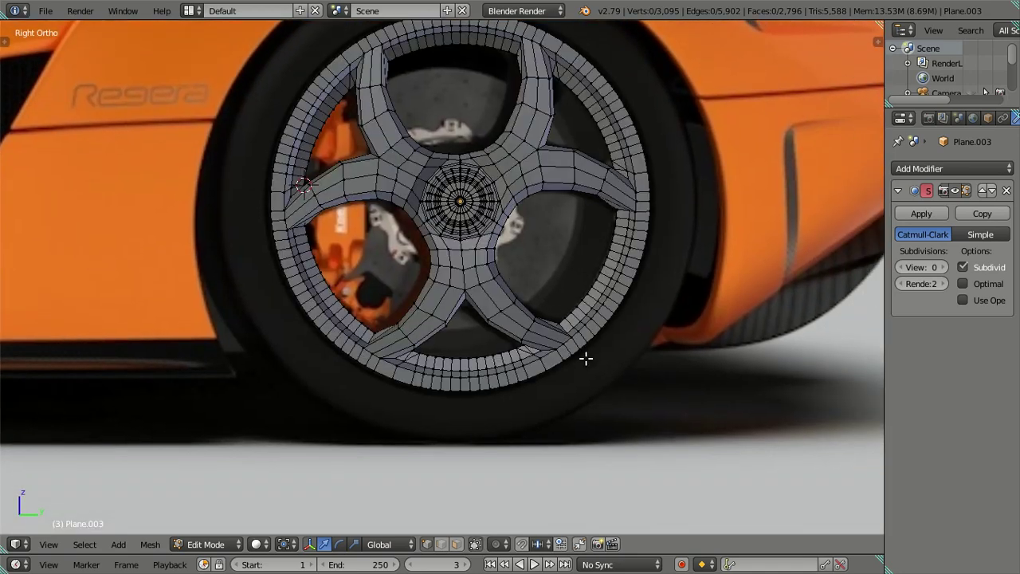
{"action": "scroll", "coordinate": [581, 318], "scroll_direction": "up", "scroll_amount": 1}
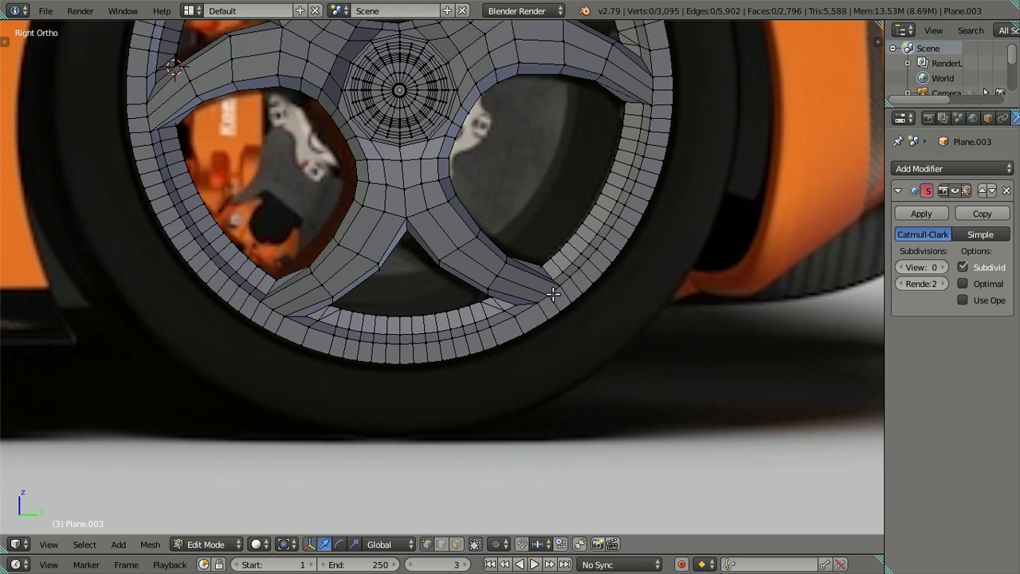
{"action": "scroll", "coordinate": [552, 299], "scroll_direction": "up", "scroll_amount": 1}
{"action": "scroll", "coordinate": [616, 319], "scroll_direction": "up", "scroll_amount": 1}
{"action": "key", "text": "z"}
{"action": "mouse_move", "coordinate": [442, 250]}
{"action": "middle_mouse_down"}
{"action": "mouse_move", "coordinate": [480, 282]}
{"action": "mouse_move", "coordinate": [490, 241]}
{"action": "mouse_move", "coordinate": [483, 355]}
{"action": "middle_mouse_up"}
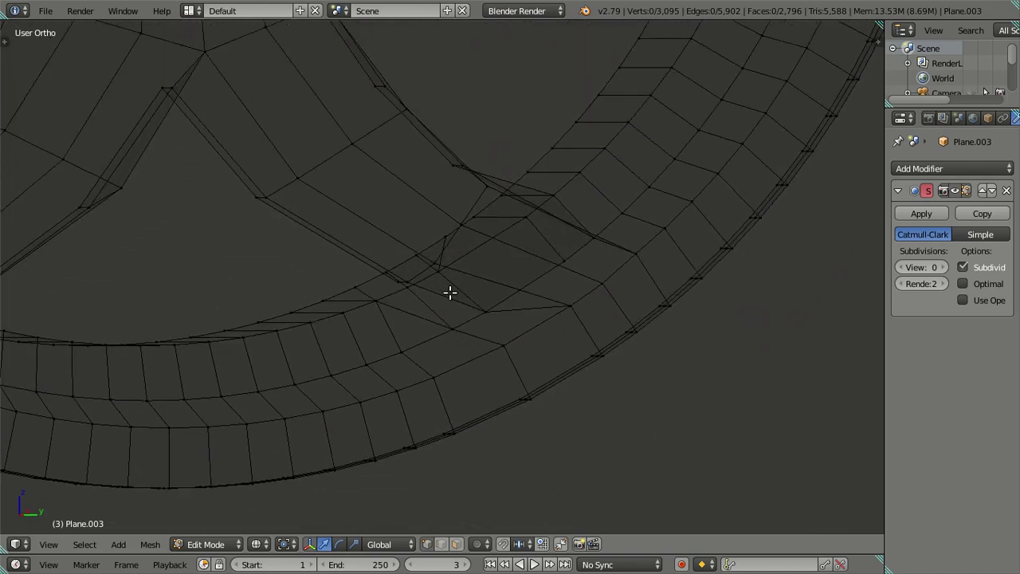
{"action": "mouse_move", "coordinate": [427, 278]}
{"action": "middle_mouse_down"}
{"action": "mouse_move", "coordinate": [457, 286]}
{"action": "mouse_move", "coordinate": [446, 282]}
{"action": "mouse_move", "coordinate": [458, 303]}
{"action": "mouse_move", "coordinate": [472, 296]}
{"action": "mouse_move", "coordinate": [462, 285]}
{"action": "mouse_move", "coordinate": [474, 311]}
{"action": "mouse_move", "coordinate": [473, 510]}
{"action": "middle_mouse_up"}
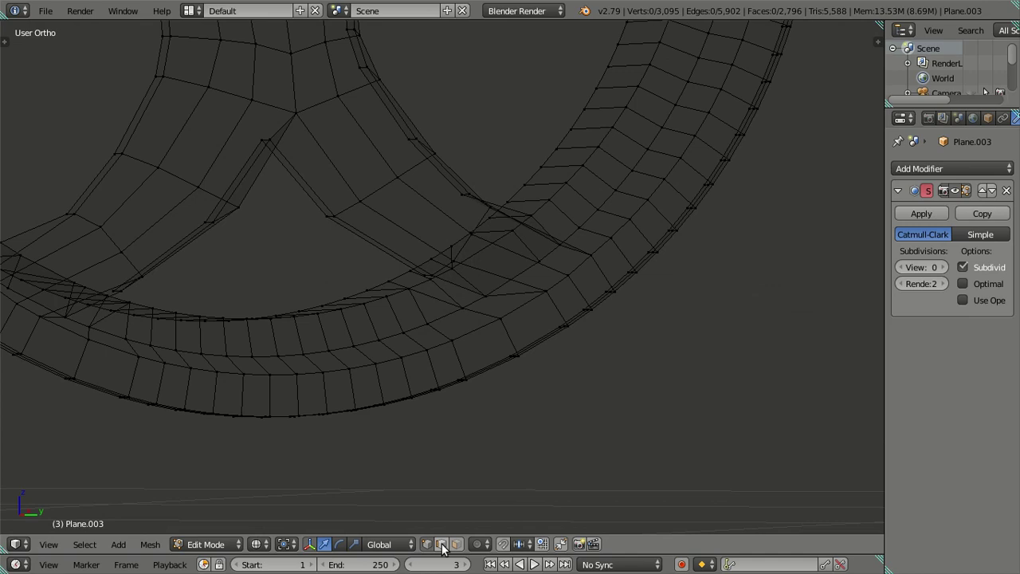
Select the stray junction edges where the spokes meet the upper rim.
{"action": "mouse_move", "coordinate": [449, 293]}
{"action": "middle_mouse_down"}
{"action": "mouse_move", "coordinate": [537, 308]}
{"action": "mouse_move", "coordinate": [489, 319]}
{"action": "middle_mouse_up"}
{"action": "mouse_move", "coordinate": [231, 285]}
{"action": "middle_mouse_down"}
{"action": "mouse_move", "coordinate": [414, 237]}
{"action": "mouse_move", "coordinate": [409, 244]}
{"action": "mouse_move", "coordinate": [502, 253]}
{"action": "middle_mouse_up"}
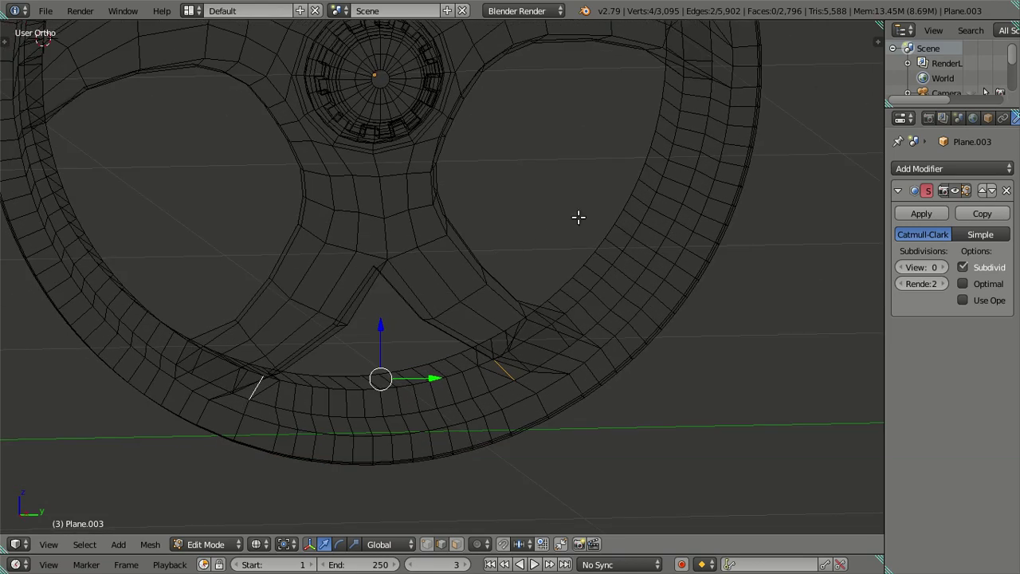
{"action": "middle_click_drag", "start_coordinate": [578, 216], "coordinate": [443, 348], "text": "shift"}
{"action": "mouse_move", "coordinate": [474, 313]}
{"action": "middle_mouse_down"}
{"action": "mouse_move", "coordinate": [438, 376]}
{"action": "mouse_move", "coordinate": [507, 263]}
{"action": "mouse_move", "coordinate": [496, 313]}
{"action": "mouse_move", "coordinate": [508, 269]}
{"action": "middle_mouse_up"}
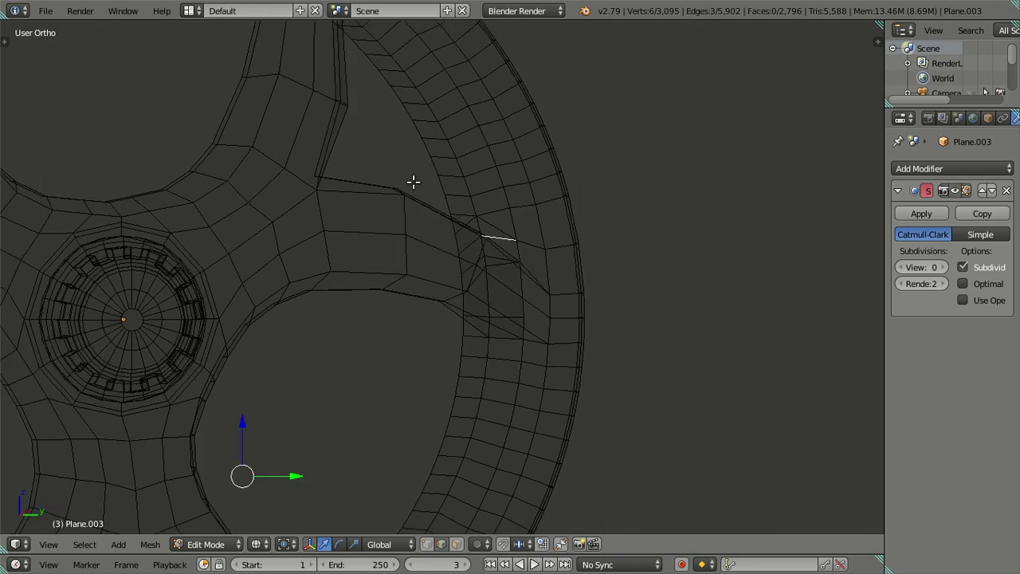
{"action": "scroll", "coordinate": [413, 182], "scroll_direction": "up", "scroll_amount": 3}
{"action": "scroll", "coordinate": [501, 207], "scroll_direction": "down", "scroll_amount": 3, "text": "ctrl"}
{"action": "mouse_move", "coordinate": [504, 223]}
{"action": "middle_mouse_down"}
{"action": "mouse_move", "coordinate": [484, 213]}
{"action": "mouse_move", "coordinate": [449, 225]}
{"action": "middle_mouse_up"}
{"action": "scroll", "coordinate": [353, 274], "scroll_direction": "down", "scroll_amount": 3}
{"action": "mouse_move", "coordinate": [353, 273]}
{"action": "middle_mouse_down", "text": "shift"}
{"action": "mouse_move", "coordinate": [393, 258]}
{"action": "mouse_move", "coordinate": [524, 254]}
{"action": "middle_mouse_up", "text": "shift"}
{"action": "scroll", "coordinate": [363, 272], "scroll_direction": "up", "scroll_amount": 2}
{"action": "scroll", "coordinate": [363, 273], "scroll_direction": "down", "scroll_amount": 2}
{"action": "middle_click_drag", "start_coordinate": [311, 234], "coordinate": [275, 203], "text": "shift"}
{"action": "scroll", "coordinate": [309, 274], "scroll_direction": "up", "scroll_amount": 2}
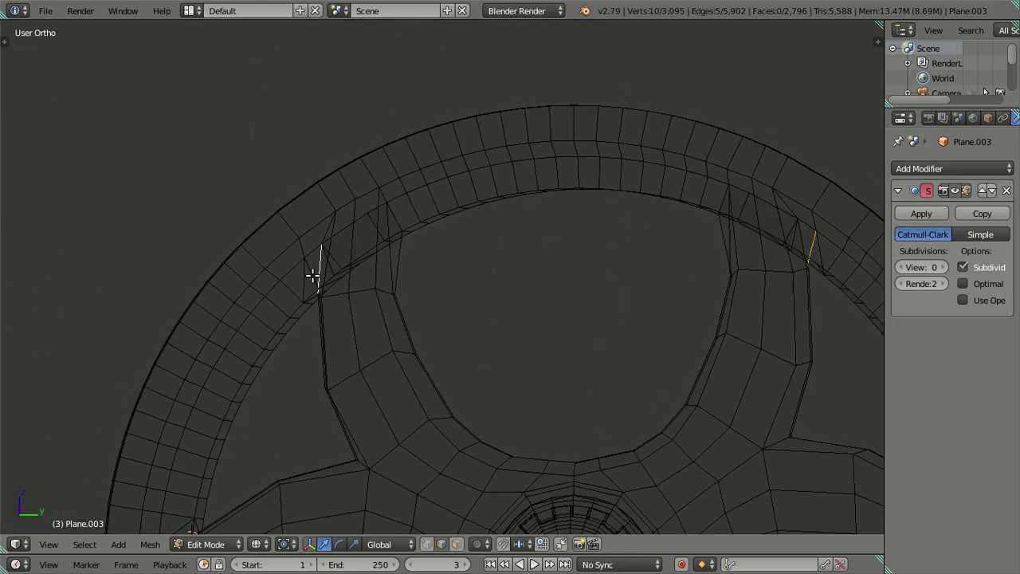
{"action": "right_click", "coordinate": [311, 275], "text": "shift"}
{"action": "scroll", "coordinate": [310, 276], "scroll_direction": "down", "scroll_amount": 2}
{"action": "middle_click_drag", "start_coordinate": [375, 423], "coordinate": [489, 257], "text": "shift"}
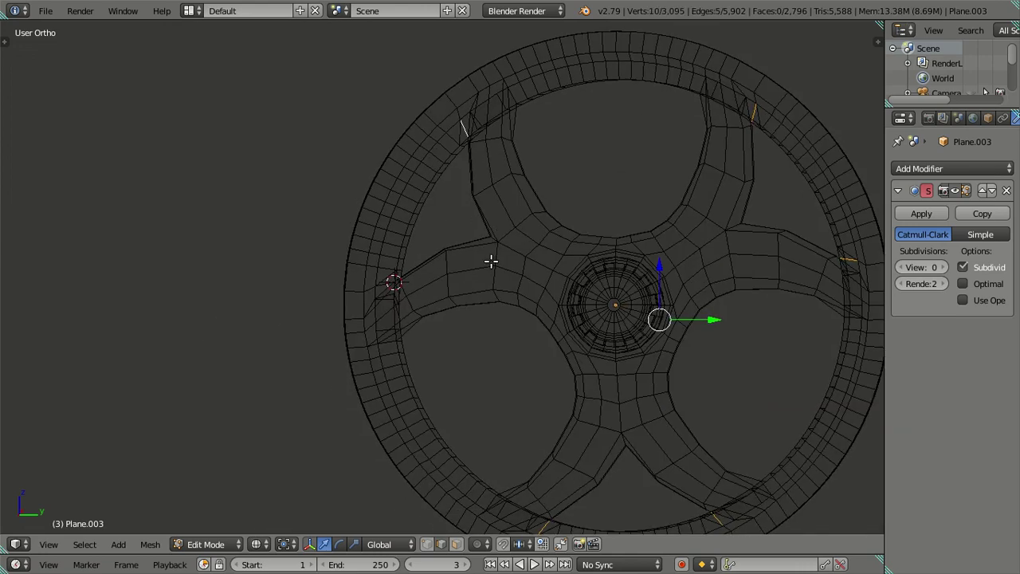
{"action": "scroll", "coordinate": [462, 288], "scroll_direction": "up", "scroll_amount": 3}
Check the edge selection in solid shading, then dissolve the selected junction edges.
{"action": "key", "text": "z"}
{"action": "key", "text": "z"}
{"action": "scroll", "coordinate": [389, 285], "scroll_direction": "down", "scroll_amount": 3}
{"action": "middle_click_drag", "start_coordinate": [423, 279], "coordinate": [425, 191], "text": "shift"}
{"action": "scroll", "coordinate": [425, 191], "scroll_direction": "up", "scroll_amount": 2}
{"action": "mouse_move", "coordinate": [459, 278]}
{"action": "middle_mouse_down", "text": "shift"}
{"action": "mouse_move", "coordinate": [481, 287]}
{"action": "mouse_move", "coordinate": [498, 318]}
{"action": "mouse_move", "coordinate": [469, 309]}
{"action": "middle_mouse_up", "text": "shift"}
{"action": "key", "text": "z"}
{"action": "scroll", "coordinate": [470, 309], "scroll_direction": "down", "scroll_amount": 2}
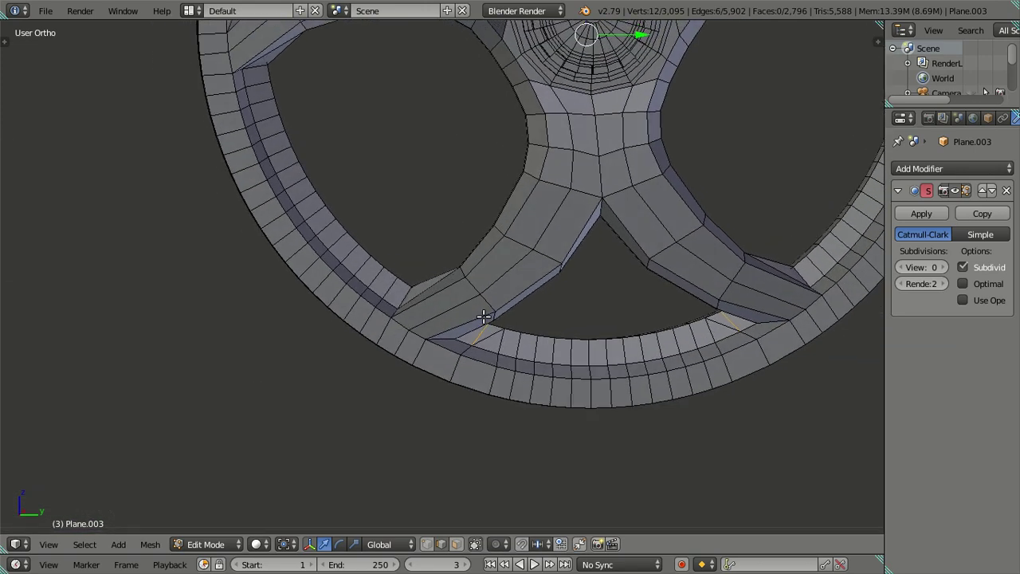
{"action": "scroll", "coordinate": [430, 184], "scroll_direction": "down", "scroll_amount": 2}
{"action": "middle_click_drag", "start_coordinate": [430, 184], "coordinate": [448, 303]}
{"action": "scroll", "coordinate": [553, 258], "scroll_direction": "up", "scroll_amount": 1}
{"action": "middle_click_drag", "start_coordinate": [553, 259], "coordinate": [603, 268]}
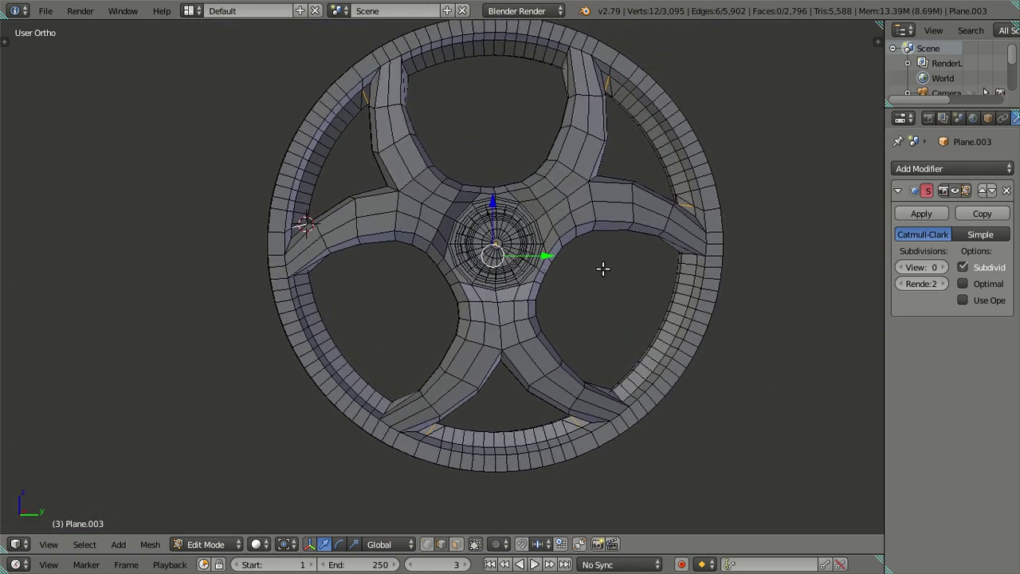
{"action": "key", "text": "x"}
{"action": "left_click", "coordinate": [725, 281]}
Reorient the view and pick a vertex at the next spoke-rim junction.
{"action": "mouse_move", "coordinate": [630, 451]}
{"action": "middle_mouse_down", "text": "shift"}
{"action": "mouse_move", "coordinate": [519, 280]}
{"action": "mouse_move", "coordinate": [439, 244]}
{"action": "mouse_move", "coordinate": [443, 291]}
{"action": "mouse_move", "coordinate": [485, 390]}
{"action": "middle_mouse_up", "text": "shift"}
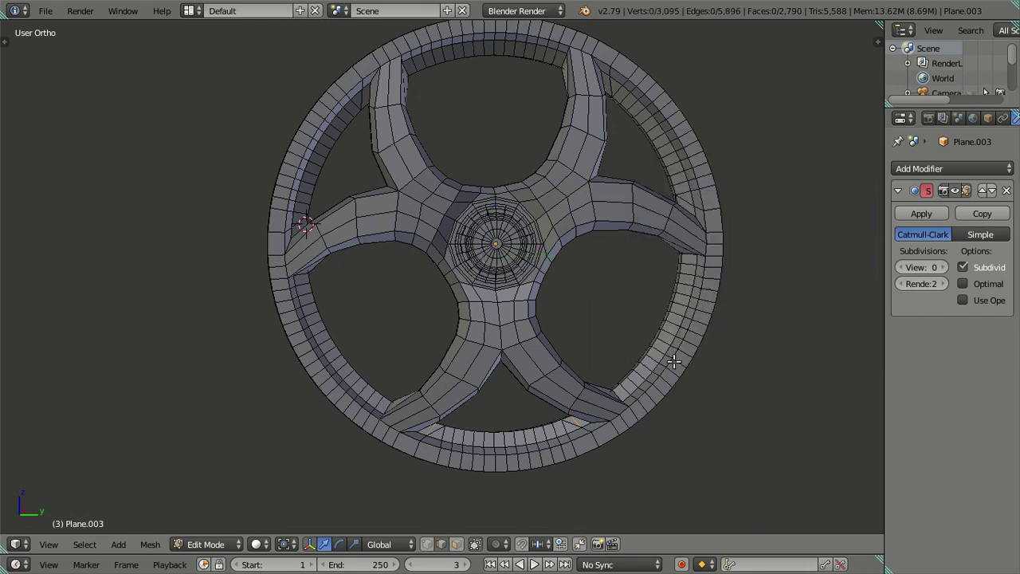
{"action": "scroll", "coordinate": [497, 310], "scroll_direction": "up", "scroll_amount": 2}
{"action": "key", "text": "z"}
{"action": "scroll", "coordinate": [444, 255], "scroll_direction": "up", "scroll_amount": 1}
{"action": "scroll", "coordinate": [433, 319], "scroll_direction": "up", "scroll_amount": 2}
{"action": "scroll", "coordinate": [375, 364], "scroll_direction": "up", "scroll_amount": 2}
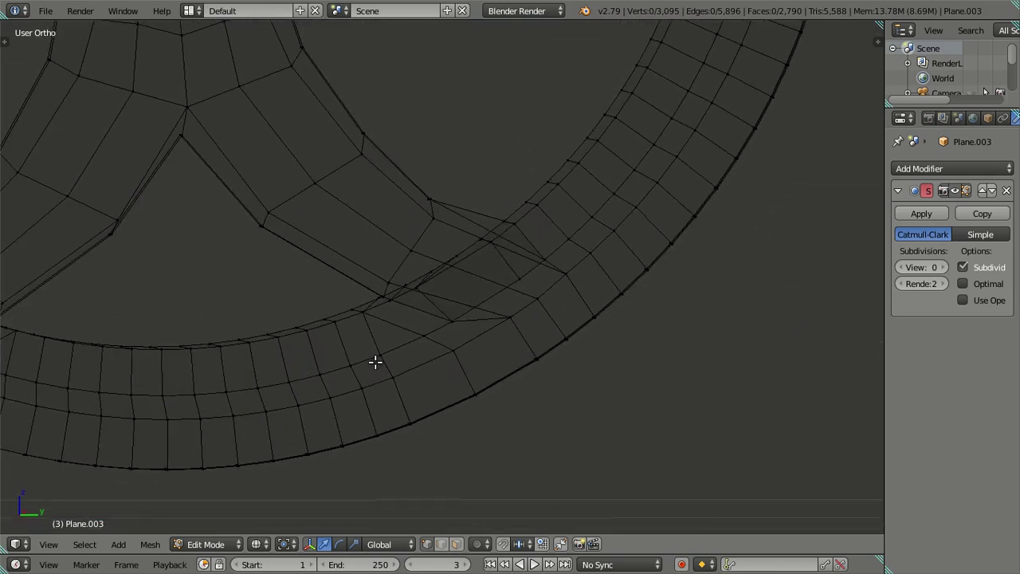
{"action": "scroll", "coordinate": [384, 361], "scroll_direction": "up", "scroll_amount": 1}
{"action": "scroll", "coordinate": [384, 361], "scroll_direction": "down", "scroll_amount": 2}
{"action": "mouse_move", "coordinate": [421, 417]}
{"action": "middle_mouse_down", "text": "shift"}
{"action": "mouse_move", "coordinate": [430, 373]}
{"action": "mouse_move", "coordinate": [411, 375]}
{"action": "middle_mouse_up", "text": "shift"}
{"action": "scroll", "coordinate": [398, 376], "scroll_direction": "up", "scroll_amount": 2}
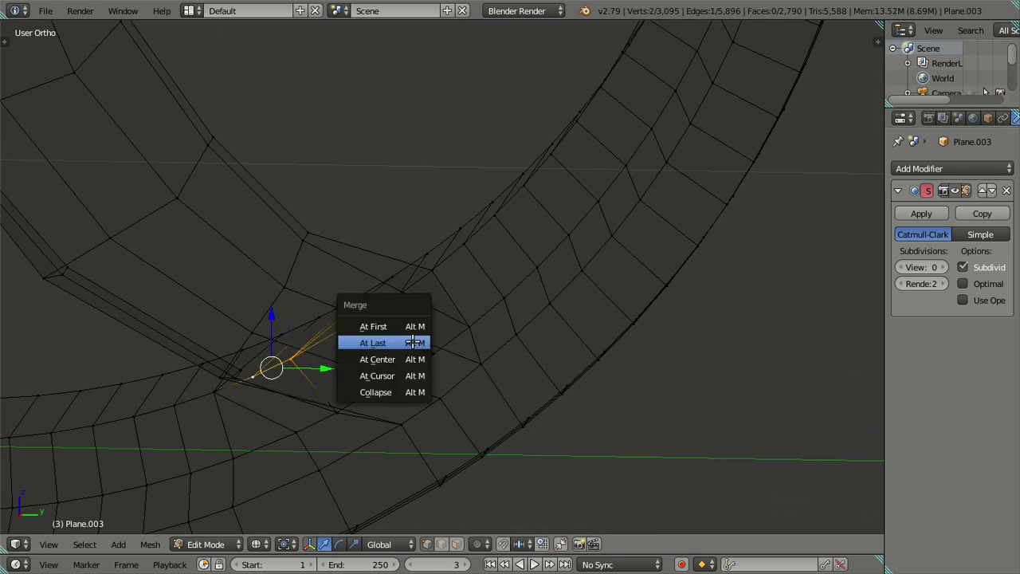
{"action": "scroll", "coordinate": [411, 341], "scroll_direction": "down", "scroll_amount": 2}
{"action": "key", "text": "z"}
{"action": "key", "text": "KP_3"}
{"action": "scroll", "coordinate": [439, 311], "scroll_direction": "up", "scroll_amount": 2}
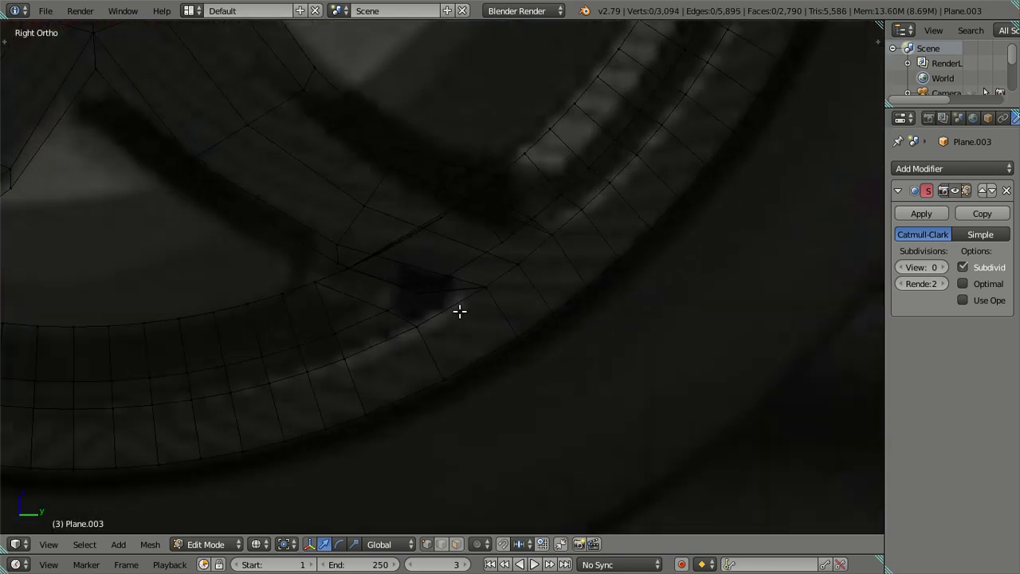
{"action": "scroll", "coordinate": [459, 309], "scroll_direction": "up", "scroll_amount": 2}
{"action": "middle_click_drag", "start_coordinate": [459, 309], "coordinate": [716, 270], "text": "shift"}
{"action": "mouse_move", "coordinate": [587, 216]}
{"action": "middle_mouse_down"}
{"action": "mouse_move", "coordinate": [592, 237]}
{"action": "mouse_move", "coordinate": [544, 351]}
{"action": "mouse_move", "coordinate": [526, 250]}
{"action": "middle_mouse_up"}
{"action": "key", "text": "z"}
{"action": "scroll", "coordinate": [294, 305], "scroll_direction": "up", "scroll_amount": 3}
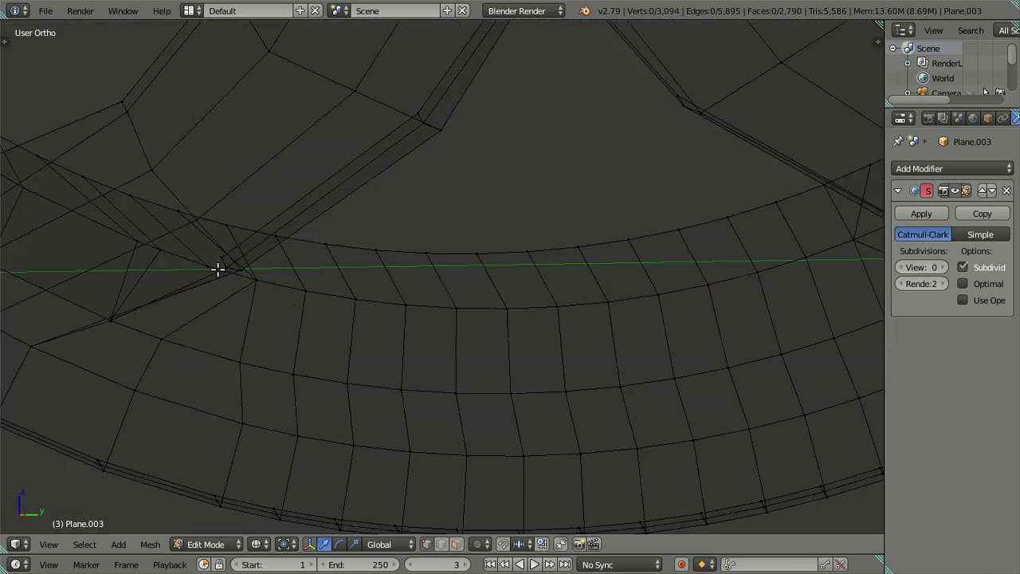
{"action": "right_click", "coordinate": [162, 255]}
{"action": "mouse_move", "coordinate": [162, 255]}
{"action": "middle_mouse_down"}
{"action": "mouse_move", "coordinate": [449, 289]}
{"action": "mouse_move", "coordinate": [489, 319]}
{"action": "mouse_move", "coordinate": [564, 317]}
{"action": "mouse_move", "coordinate": [568, 298]}
{"action": "mouse_move", "coordinate": [446, 319]}
{"action": "mouse_move", "coordinate": [264, 269]}
{"action": "mouse_move", "coordinate": [531, 346]}
{"action": "mouse_move", "coordinate": [656, 348]}
{"action": "mouse_move", "coordinate": [588, 369]}
{"action": "mouse_move", "coordinate": [585, 353]}
{"action": "mouse_move", "coordinate": [403, 351]}
{"action": "mouse_move", "coordinate": [765, 275]}
{"action": "mouse_move", "coordinate": [571, 334]}
{"action": "mouse_move", "coordinate": [553, 305]}
{"action": "mouse_move", "coordinate": [501, 337]}
{"action": "mouse_move", "coordinate": [355, 308]}
{"action": "mouse_move", "coordinate": [362, 316]}
{"action": "mouse_move", "coordinate": [342, 326]}
{"action": "mouse_move", "coordinate": [450, 281]}
{"action": "middle_mouse_up"}
{"action": "key", "text": "a"}
Merge the spoke-end vertices onto the rim at the last selected vertex.
{"action": "scroll", "coordinate": [428, 325], "scroll_direction": "up", "scroll_amount": 2}
{"action": "scroll", "coordinate": [552, 305], "scroll_direction": "up", "scroll_amount": 3}
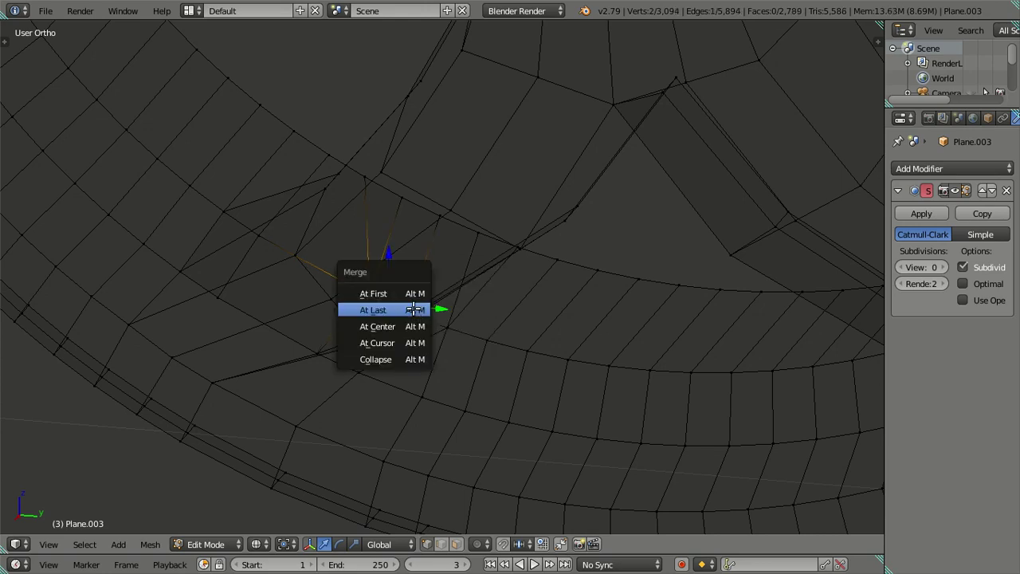
{"action": "left_click", "coordinate": [413, 310]}
{"action": "middle_click_drag", "start_coordinate": [413, 310], "coordinate": [410, 310]}
{"action": "scroll", "coordinate": [619, 239], "scroll_direction": "down", "scroll_amount": 4}
{"action": "mouse_move", "coordinate": [619, 239]}
{"action": "middle_mouse_down"}
{"action": "mouse_move", "coordinate": [375, 292]}
{"action": "mouse_move", "coordinate": [380, 371]}
{"action": "middle_mouse_up"}
{"action": "scroll", "coordinate": [414, 329], "scroll_direction": "up", "scroll_amount": 2}
{"action": "mouse_move", "coordinate": [415, 329]}
{"action": "middle_mouse_down"}
{"action": "mouse_move", "coordinate": [519, 316]}
{"action": "mouse_move", "coordinate": [455, 412]}
{"action": "mouse_move", "coordinate": [450, 352]}
{"action": "middle_mouse_up"}
{"action": "scroll", "coordinate": [457, 412], "scroll_direction": "up", "scroll_amount": 2}
{"action": "scroll", "coordinate": [457, 412], "scroll_direction": "up", "scroll_amount": 1}
{"action": "scroll", "coordinate": [457, 412], "scroll_direction": "up", "scroll_amount": 1}
{"action": "scroll", "coordinate": [450, 403], "scroll_direction": "up", "scroll_amount": 1}
{"action": "mouse_move", "coordinate": [450, 403]}
{"action": "middle_mouse_down"}
{"action": "mouse_move", "coordinate": [428, 378]}
{"action": "mouse_move", "coordinate": [584, 381]}
{"action": "mouse_move", "coordinate": [590, 371]}
{"action": "mouse_move", "coordinate": [530, 399]}
{"action": "middle_mouse_up"}
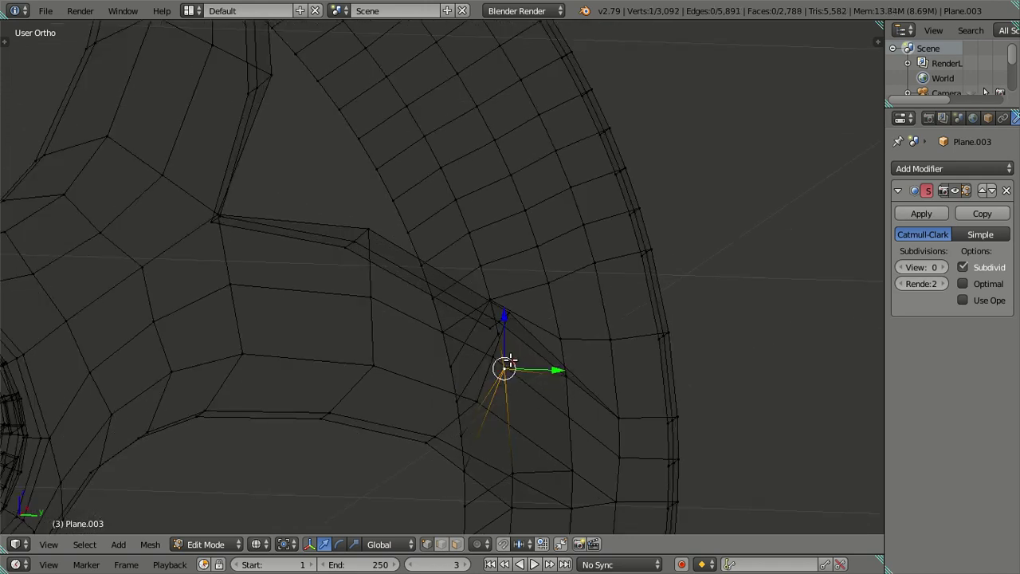
Add the rim vertex to the spoke-end merge selection, then deselect and view the wheel in solid shading.
{"action": "right_click", "coordinate": [494, 294], "text": "shift"}
{"action": "scroll", "coordinate": [494, 294], "scroll_direction": "down", "scroll_amount": 3}
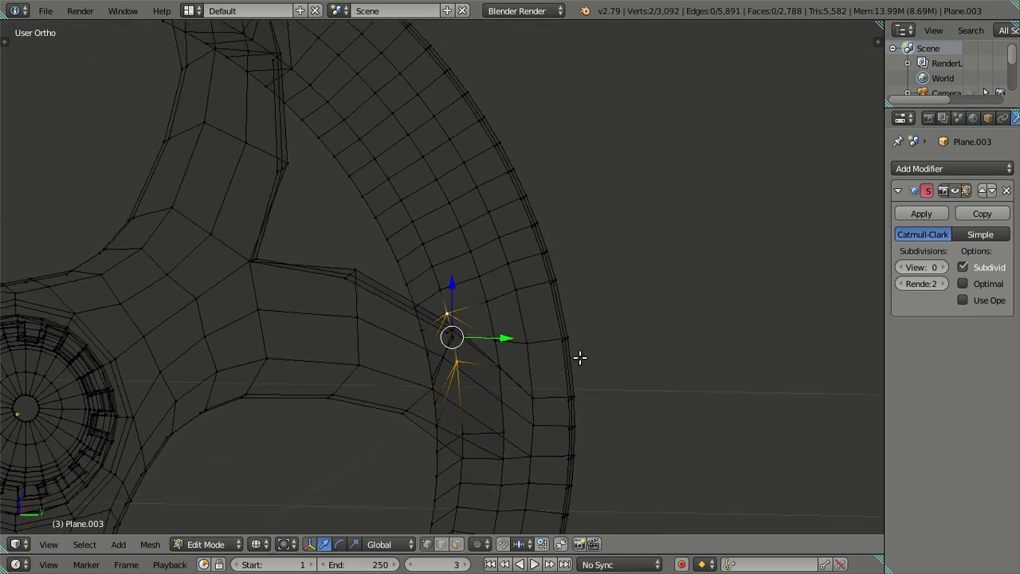
{"action": "scroll", "coordinate": [560, 369], "scroll_direction": "up", "scroll_amount": 3}
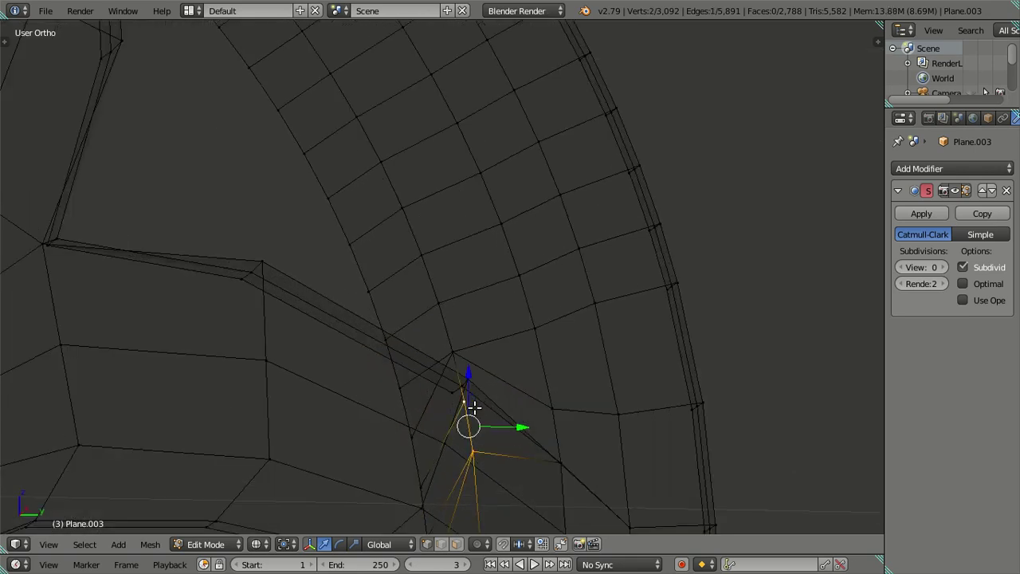
{"action": "scroll", "coordinate": [473, 407], "scroll_direction": "down", "scroll_amount": 3}
{"action": "scroll", "coordinate": [510, 398], "scroll_direction": "down", "scroll_amount": 3}
{"action": "mouse_move", "coordinate": [382, 403]}
{"action": "middle_mouse_down"}
{"action": "mouse_move", "coordinate": [550, 289]}
{"action": "mouse_move", "coordinate": [501, 323]}
{"action": "mouse_move", "coordinate": [548, 255]}
{"action": "mouse_move", "coordinate": [310, 263]}
{"action": "mouse_move", "coordinate": [412, 359]}
{"action": "mouse_move", "coordinate": [433, 342]}
{"action": "mouse_move", "coordinate": [351, 337]}
{"action": "mouse_move", "coordinate": [405, 348]}
{"action": "mouse_move", "coordinate": [407, 359]}
{"action": "mouse_move", "coordinate": [353, 353]}
{"action": "mouse_move", "coordinate": [673, 307]}
{"action": "mouse_move", "coordinate": [611, 382]}
{"action": "mouse_move", "coordinate": [638, 312]}
{"action": "middle_mouse_up"}
{"action": "key", "text": "a"}
{"action": "key", "text": "z"}
{"action": "key", "text": "z"}
Orbit around the lower rim and spokes to check the merged junction in solid shading.
{"action": "mouse_move", "coordinate": [708, 380]}
{"action": "middle_mouse_down"}
{"action": "mouse_move", "coordinate": [642, 312]}
{"action": "mouse_move", "coordinate": [619, 319]}
{"action": "mouse_move", "coordinate": [622, 284]}
{"action": "mouse_move", "coordinate": [614, 326]}
{"action": "middle_mouse_up"}
{"action": "scroll", "coordinate": [546, 359], "scroll_direction": "up", "scroll_amount": 2}
{"action": "scroll", "coordinate": [497, 296], "scroll_direction": "up", "scroll_amount": 2}
{"action": "scroll", "coordinate": [540, 305], "scroll_direction": "up", "scroll_amount": 2}
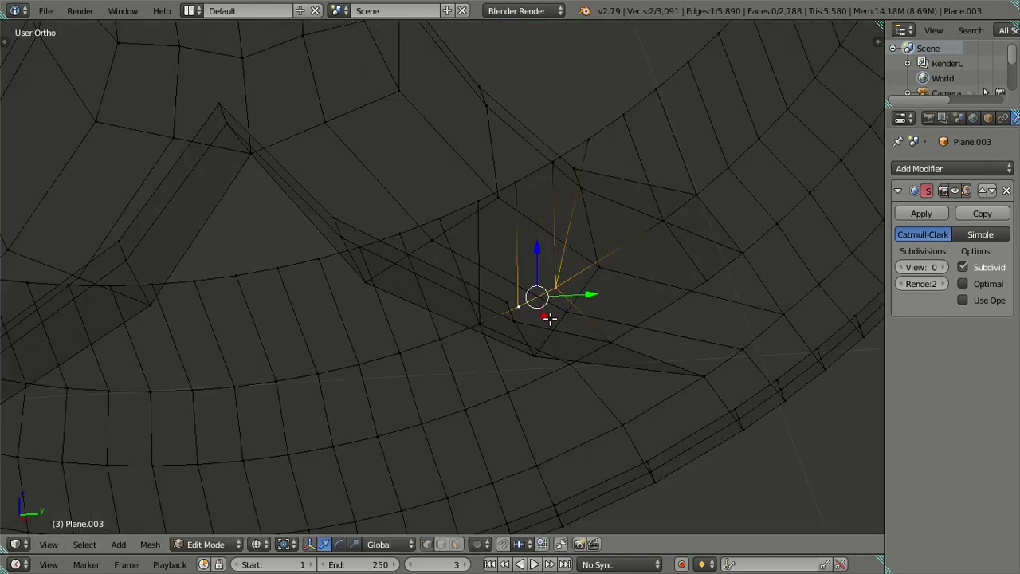
{"action": "scroll", "coordinate": [586, 318], "scroll_direction": "down", "scroll_amount": 3}
{"action": "middle_click_drag", "start_coordinate": [610, 317], "coordinate": [598, 304]}
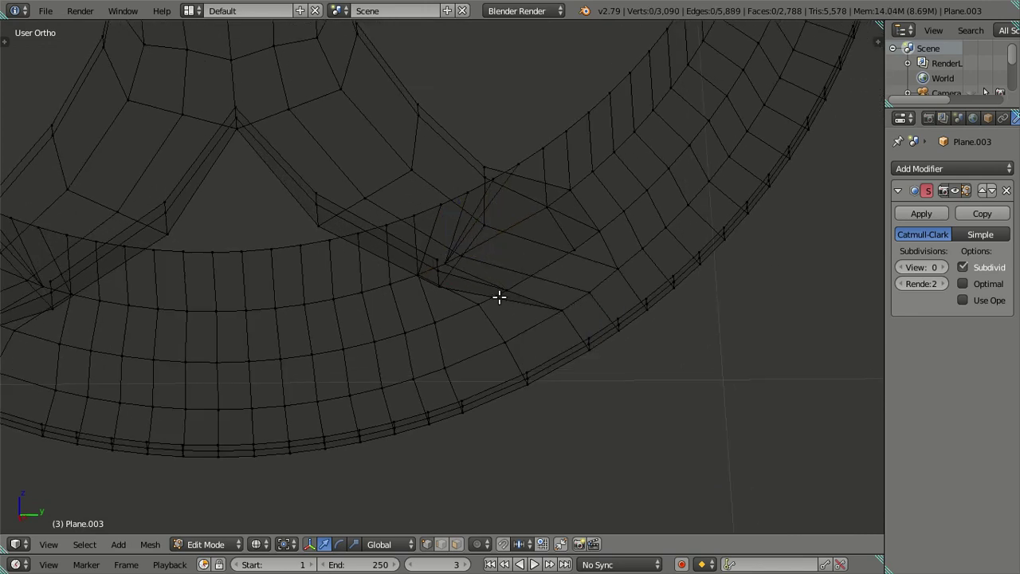
{"action": "key", "text": "z"}
{"action": "scroll", "coordinate": [502, 294], "scroll_direction": "down", "scroll_amount": 3}
{"action": "scroll", "coordinate": [592, 287], "scroll_direction": "down", "scroll_amount": 3}
{"action": "mouse_move", "coordinate": [592, 286]}
{"action": "middle_mouse_down"}
{"action": "mouse_move", "coordinate": [517, 389]}
{"action": "mouse_move", "coordinate": [332, 352]}
{"action": "mouse_move", "coordinate": [308, 291]}
{"action": "mouse_move", "coordinate": [547, 324]}
{"action": "mouse_move", "coordinate": [669, 234]}
{"action": "mouse_move", "coordinate": [576, 161]}
{"action": "mouse_move", "coordinate": [547, 108]}
{"action": "middle_mouse_up"}
{"action": "mouse_move", "coordinate": [674, 166]}
{"action": "middle_mouse_down"}
{"action": "mouse_move", "coordinate": [583, 133]}
{"action": "mouse_move", "coordinate": [608, 275]}
{"action": "mouse_move", "coordinate": [536, 283]}
{"action": "middle_mouse_up"}
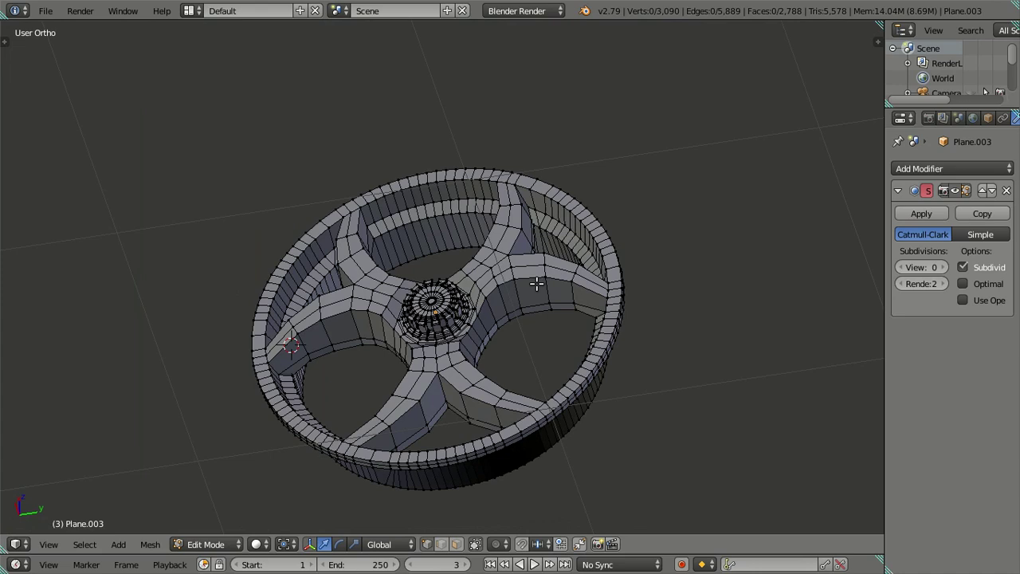
In wireframe, zoom into the spoke–rim junction and merge the selected vertices at the last one.
{"action": "key", "text": "z"}
{"action": "scroll", "coordinate": [467, 266], "scroll_direction": "up", "scroll_amount": 2}
{"action": "scroll", "coordinate": [478, 266], "scroll_direction": "up", "scroll_amount": 2}
{"action": "scroll", "coordinate": [491, 218], "scroll_direction": "up", "scroll_amount": 2}
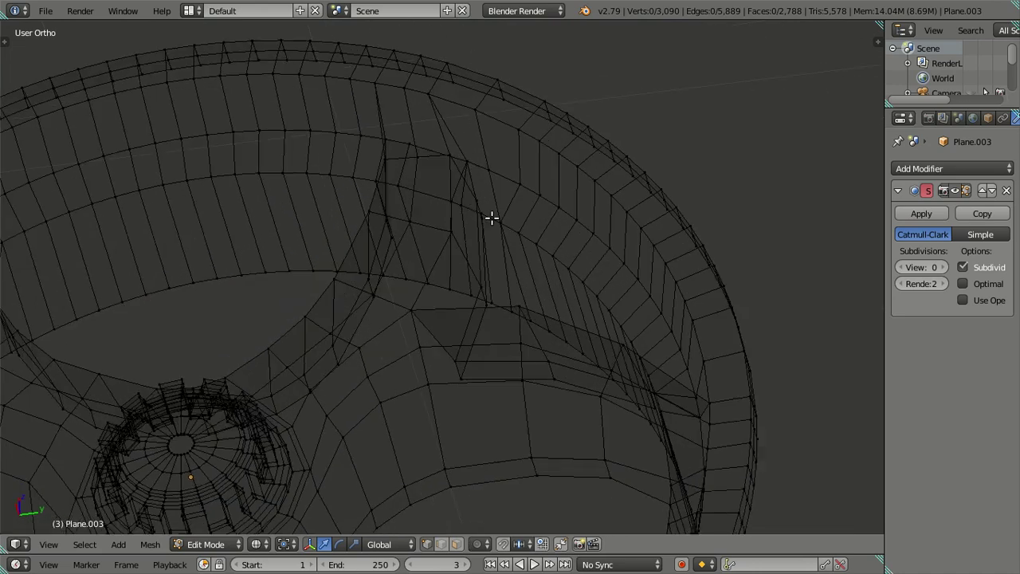
{"action": "scroll", "coordinate": [491, 217], "scroll_direction": "up", "scroll_amount": 2}
{"action": "scroll", "coordinate": [523, 371], "scroll_direction": "up", "scroll_amount": 1}
{"action": "scroll", "coordinate": [505, 367], "scroll_direction": "up", "scroll_amount": 2}
{"action": "scroll", "coordinate": [502, 368], "scroll_direction": "up", "scroll_amount": 2}
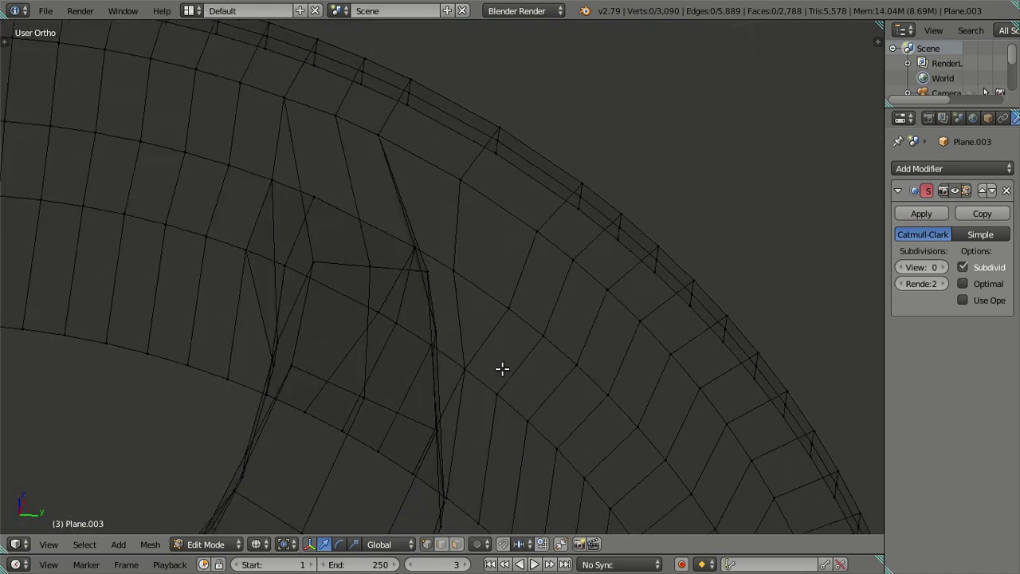
{"action": "middle_click_drag", "start_coordinate": [502, 368], "coordinate": [452, 319]}
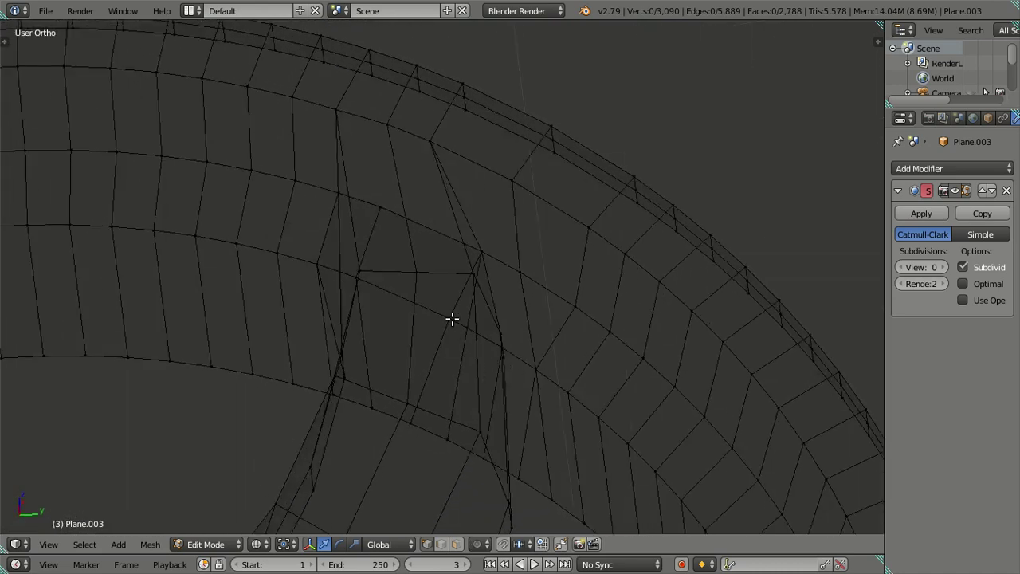
{"action": "left_click", "coordinate": [575, 321]}
Merge another pair of junction vertices with Alt+M, At Last.
{"action": "middle_click_drag", "start_coordinate": [567, 333], "coordinate": [550, 367]}
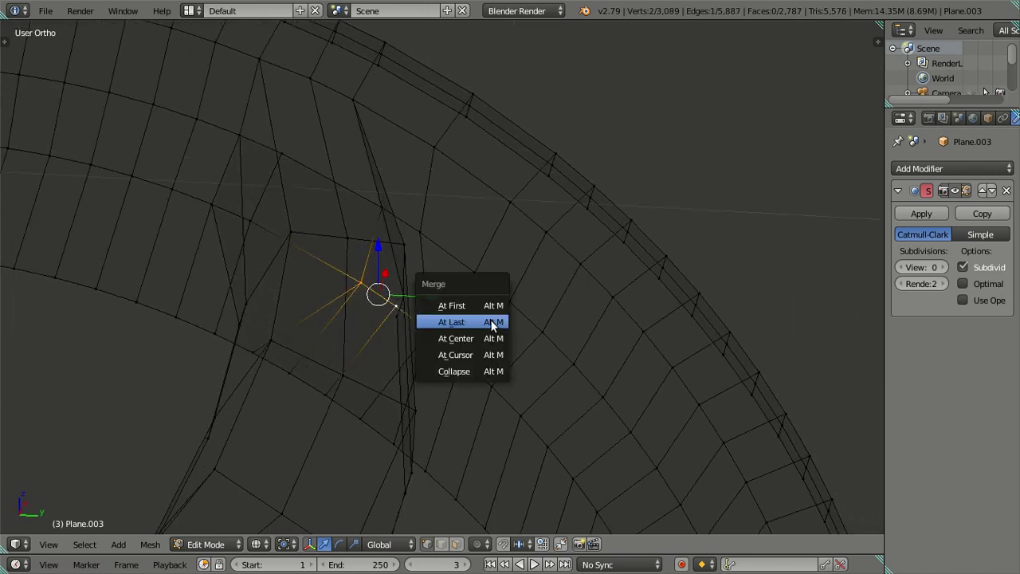
{"action": "scroll", "coordinate": [484, 321], "scroll_direction": "down", "scroll_amount": 3}
{"action": "key", "text": "a"}
{"action": "middle_click_drag", "start_coordinate": [359, 337], "coordinate": [754, 271]}
{"action": "mouse_move", "coordinate": [569, 257]}
{"action": "middle_mouse_down"}
{"action": "mouse_move", "coordinate": [184, 167]}
{"action": "mouse_move", "coordinate": [279, 232]}
{"action": "mouse_move", "coordinate": [230, 206]}
{"action": "middle_mouse_up"}
{"action": "scroll", "coordinate": [445, 281], "scroll_direction": "up", "scroll_amount": 2}
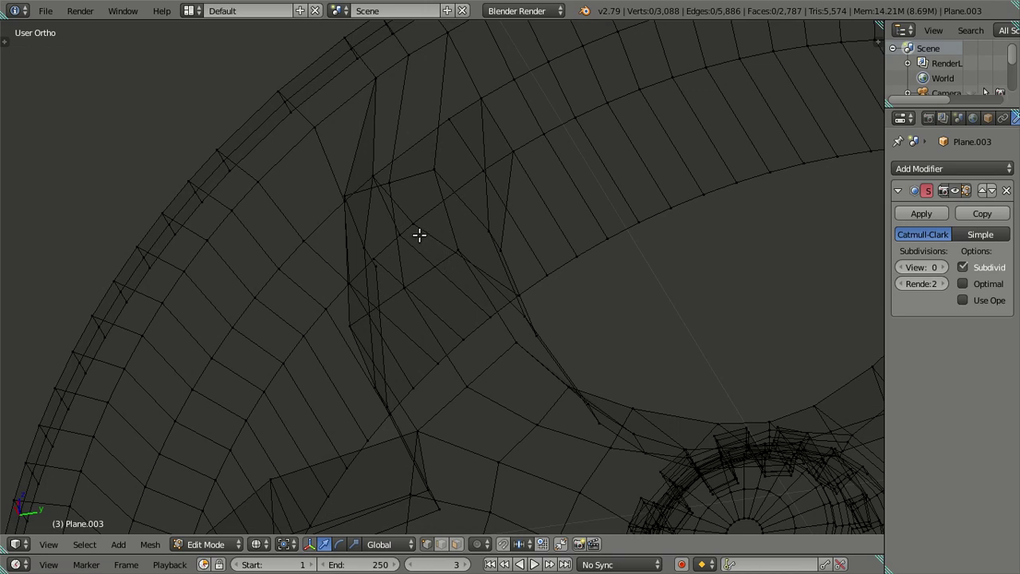
{"action": "key", "text": "alt+m"}
{"action": "left_click", "coordinate": [428, 252]}
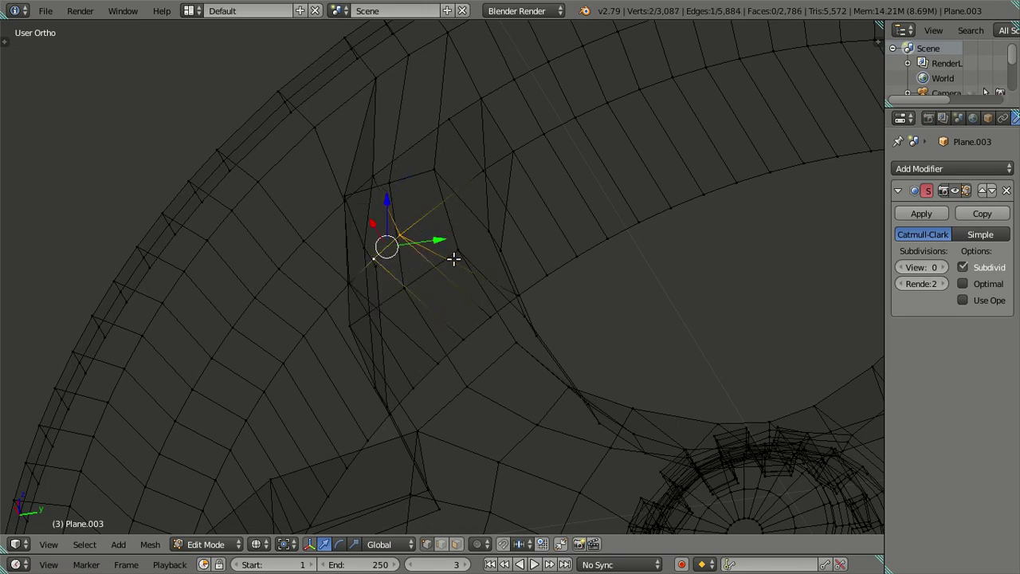
{"action": "left_click", "coordinate": [456, 265]}
Check the junction in solid shading, then merge one more stray vertex in wireframe.
{"action": "scroll", "coordinate": [446, 267], "scroll_direction": "down", "scroll_amount": 3}
{"action": "key", "text": "a"}
{"action": "mouse_move", "coordinate": [435, 267]}
{"action": "middle_mouse_down"}
{"action": "mouse_move", "coordinate": [505, 319]}
{"action": "mouse_move", "coordinate": [491, 310]}
{"action": "mouse_move", "coordinate": [640, 191]}
{"action": "mouse_move", "coordinate": [569, 210]}
{"action": "mouse_move", "coordinate": [560, 282]}
{"action": "mouse_move", "coordinate": [412, 236]}
{"action": "mouse_move", "coordinate": [439, 258]}
{"action": "mouse_move", "coordinate": [444, 248]}
{"action": "mouse_move", "coordinate": [422, 255]}
{"action": "middle_mouse_up"}
{"action": "key", "text": "z"}
{"action": "scroll", "coordinate": [558, 282], "scroll_direction": "up", "scroll_amount": 1}
{"action": "key", "text": "z"}
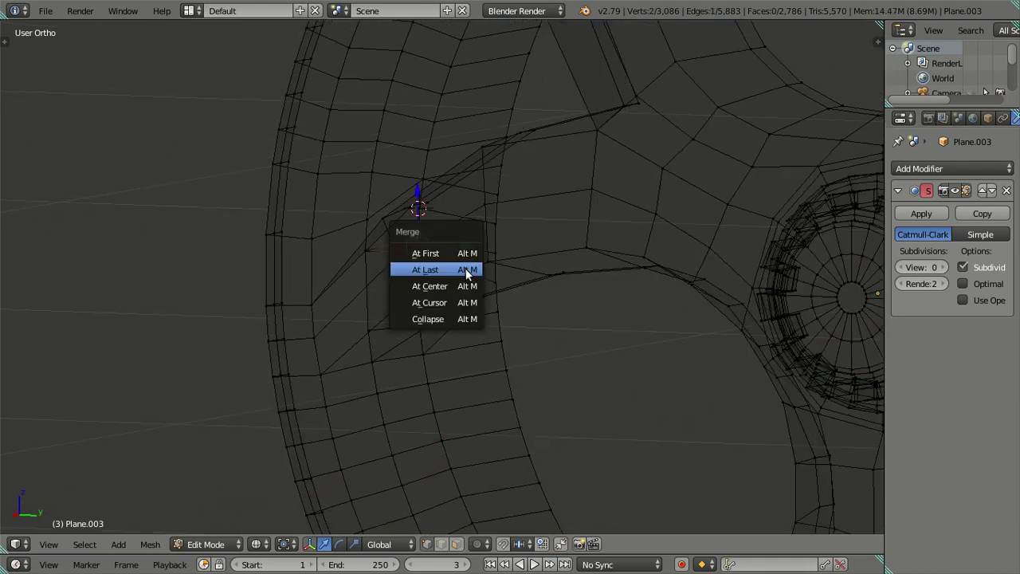
{"action": "left_click", "coordinate": [467, 273]}
{"action": "scroll", "coordinate": [482, 289], "scroll_direction": "up", "scroll_amount": 2}
{"action": "scroll", "coordinate": [450, 297], "scroll_direction": "up", "scroll_amount": 2}
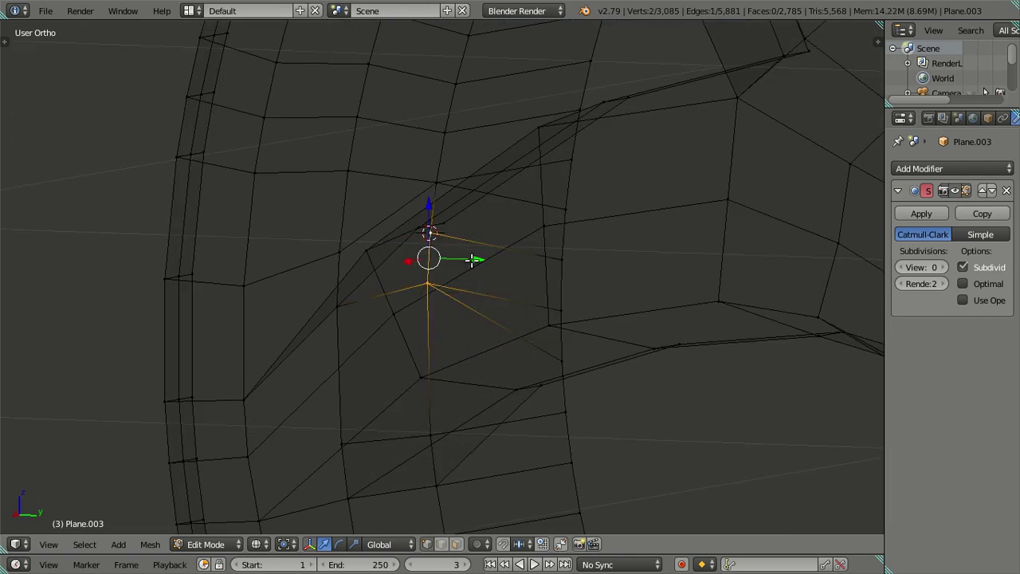
{"action": "scroll", "coordinate": [476, 262], "scroll_direction": "down", "scroll_amount": 4}
Return to solid shading, orbit to a spoke–rim junction and fill its first gap with a face.
{"action": "scroll", "coordinate": [478, 257], "scroll_direction": "down", "scroll_amount": 3}
{"action": "key", "text": "z"}
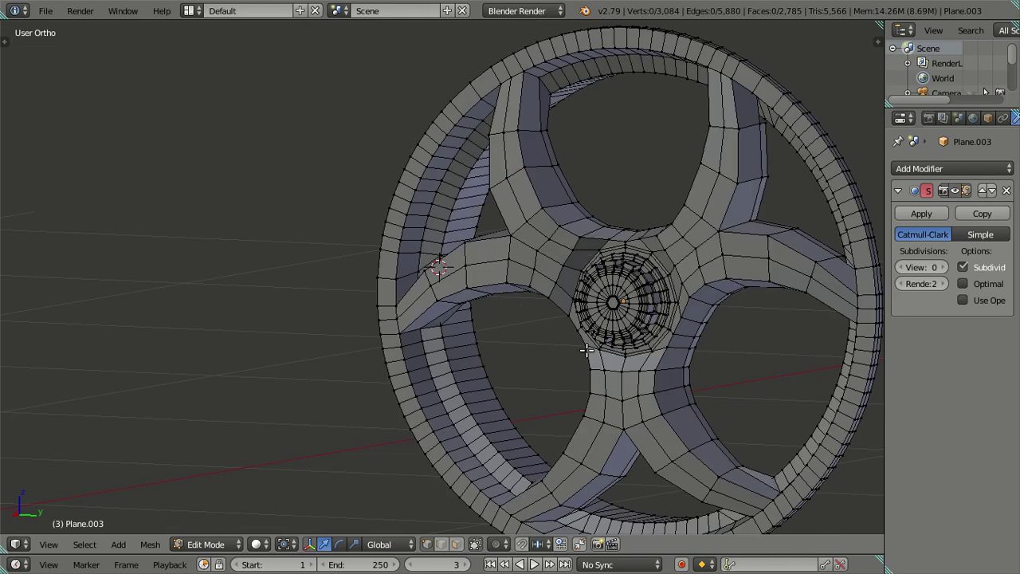
{"action": "middle_click_drag", "start_coordinate": [478, 257], "coordinate": [559, 294]}
{"action": "key", "text": "a"}
{"action": "scroll", "coordinate": [558, 294], "scroll_direction": "up", "scroll_amount": 4}
{"action": "scroll", "coordinate": [542, 335], "scroll_direction": "up", "scroll_amount": 2}
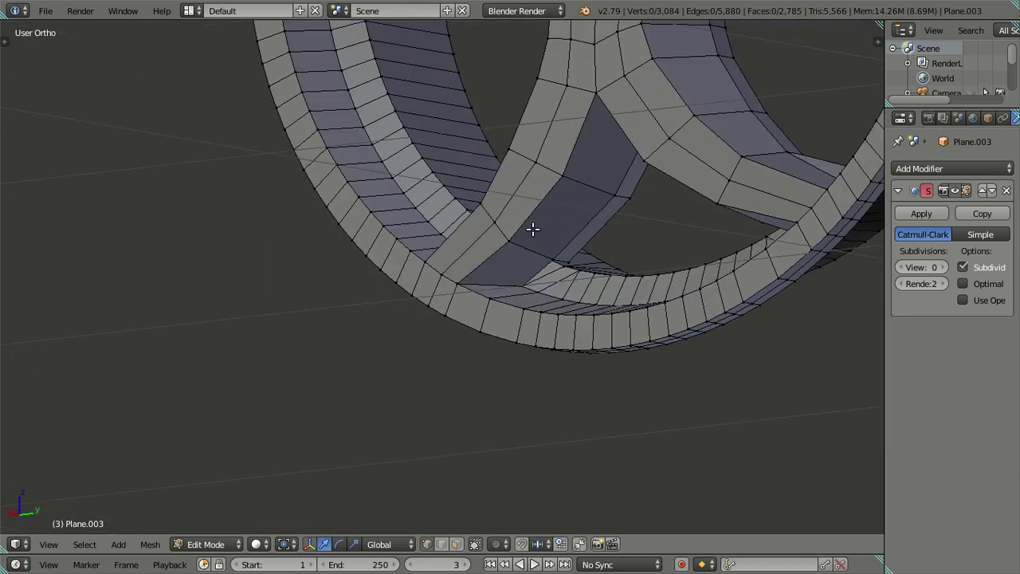
{"action": "scroll", "coordinate": [530, 228], "scroll_direction": "up", "scroll_amount": 2}
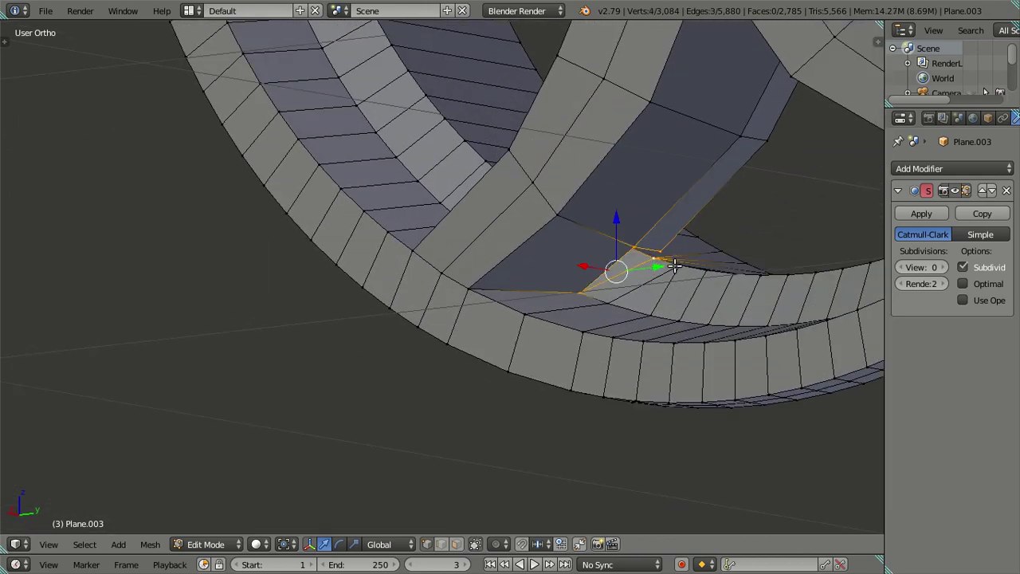
{"action": "mouse_move", "coordinate": [670, 268]}
{"action": "middle_mouse_down"}
{"action": "mouse_move", "coordinate": [246, 285]}
{"action": "mouse_move", "coordinate": [335, 271]}
{"action": "mouse_move", "coordinate": [587, 296]}
{"action": "mouse_move", "coordinate": [79, 288]}
{"action": "mouse_move", "coordinate": [211, 298]}
{"action": "middle_mouse_up"}
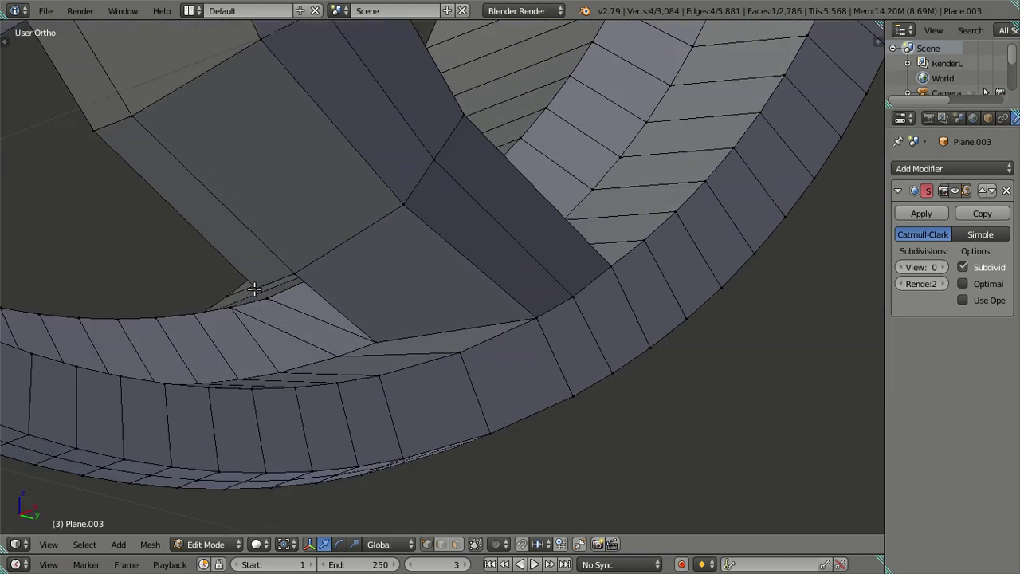
{"action": "middle_click_drag", "start_coordinate": [272, 300], "coordinate": [280, 298]}
{"action": "scroll", "coordinate": [327, 272], "scroll_direction": "down", "scroll_amount": 5}
{"action": "key", "text": "a"}
{"action": "mouse_move", "coordinate": [496, 165]}
{"action": "middle_mouse_down"}
{"action": "mouse_move", "coordinate": [558, 282]}
{"action": "mouse_move", "coordinate": [443, 323]}
{"action": "mouse_move", "coordinate": [410, 256]}
{"action": "mouse_move", "coordinate": [382, 316]}
{"action": "middle_mouse_up"}
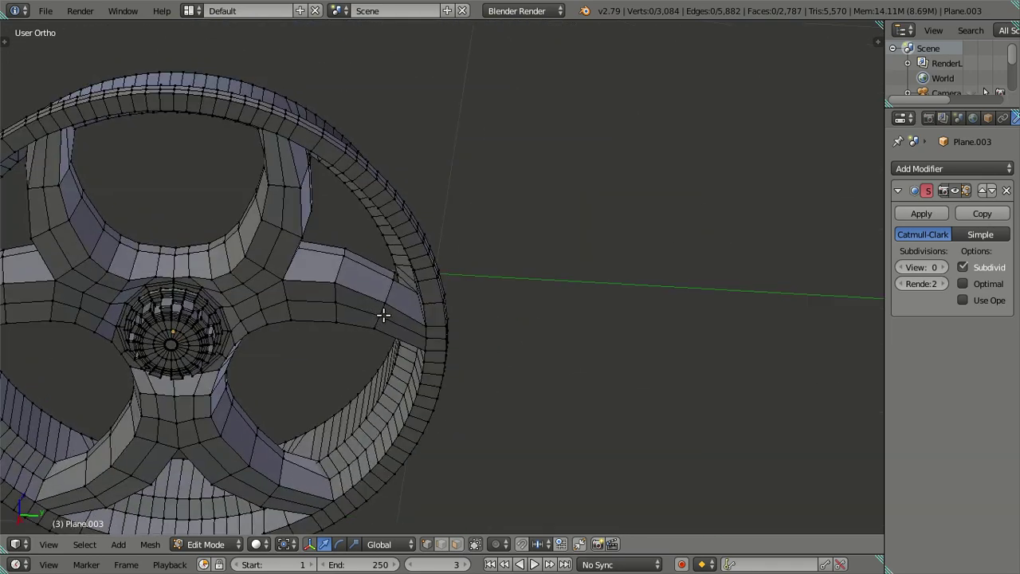
{"action": "scroll", "coordinate": [439, 323], "scroll_direction": "up", "scroll_amount": 3}
{"action": "scroll", "coordinate": [228, 293], "scroll_direction": "up", "scroll_amount": 3}
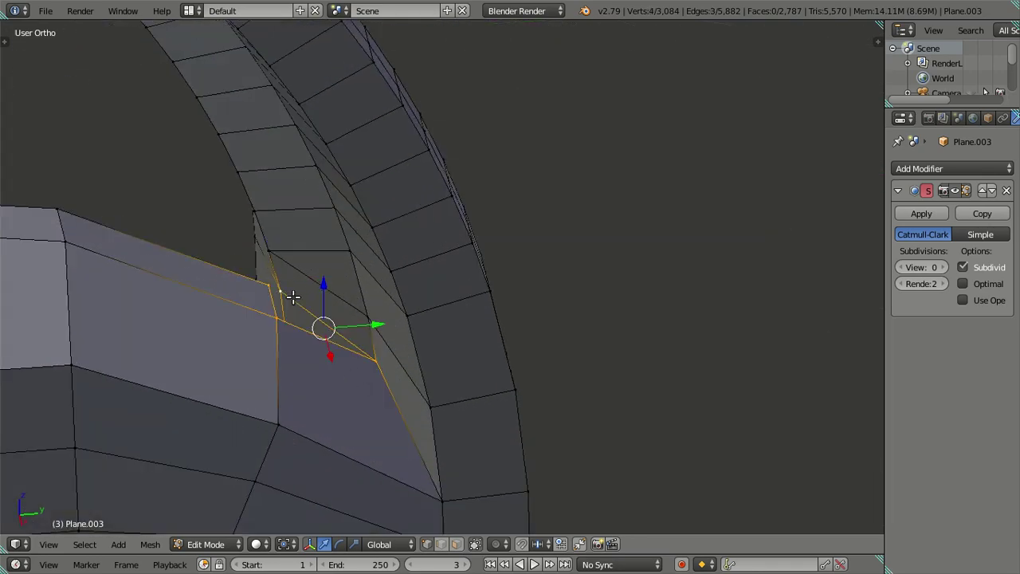
{"action": "scroll", "coordinate": [293, 298], "scroll_direction": "down", "scroll_amount": 3}
{"action": "mouse_move", "coordinate": [359, 300]}
{"action": "middle_mouse_down"}
{"action": "mouse_move", "coordinate": [557, 341]}
{"action": "mouse_move", "coordinate": [512, 421]}
{"action": "mouse_move", "coordinate": [392, 119]}
{"action": "mouse_move", "coordinate": [492, 354]}
{"action": "middle_mouse_up"}
{"action": "scroll", "coordinate": [404, 301], "scroll_direction": "up", "scroll_amount": 2}
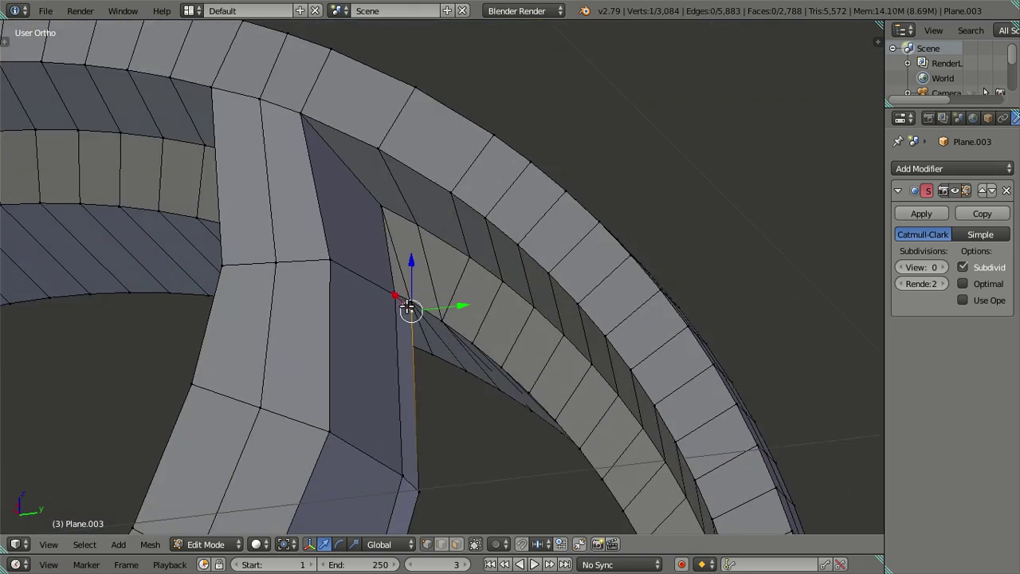
{"action": "scroll", "coordinate": [431, 301], "scroll_direction": "down", "scroll_amount": 2}
{"action": "mouse_move", "coordinate": [422, 303]}
{"action": "middle_mouse_down"}
{"action": "mouse_move", "coordinate": [414, 309]}
{"action": "mouse_move", "coordinate": [456, 297]}
{"action": "mouse_move", "coordinate": [143, 316]}
{"action": "mouse_move", "coordinate": [318, 331]}
{"action": "middle_mouse_up"}
{"action": "scroll", "coordinate": [447, 299], "scroll_direction": "down", "scroll_amount": 3}
{"action": "scroll", "coordinate": [318, 331], "scroll_direction": "up", "scroll_amount": 3}
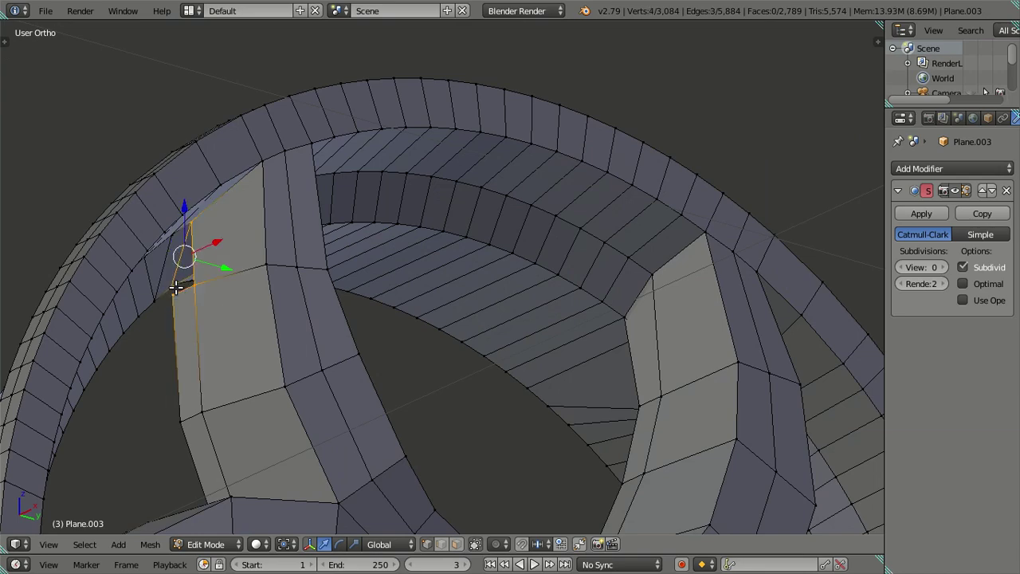
{"action": "key", "text": "f"}
Select the edges bordering the next junction gap and fill it with a face.
{"action": "scroll", "coordinate": [176, 287], "scroll_direction": "down", "scroll_amount": 2}
{"action": "mouse_move", "coordinate": [178, 292]}
{"action": "middle_mouse_down"}
{"action": "mouse_move", "coordinate": [352, 417]}
{"action": "mouse_move", "coordinate": [341, 383]}
{"action": "middle_mouse_up"}
{"action": "scroll", "coordinate": [484, 308], "scroll_direction": "up", "scroll_amount": 2}
{"action": "scroll", "coordinate": [478, 311], "scroll_direction": "up", "scroll_amount": 1}
{"action": "scroll", "coordinate": [451, 337], "scroll_direction": "up", "scroll_amount": 1}
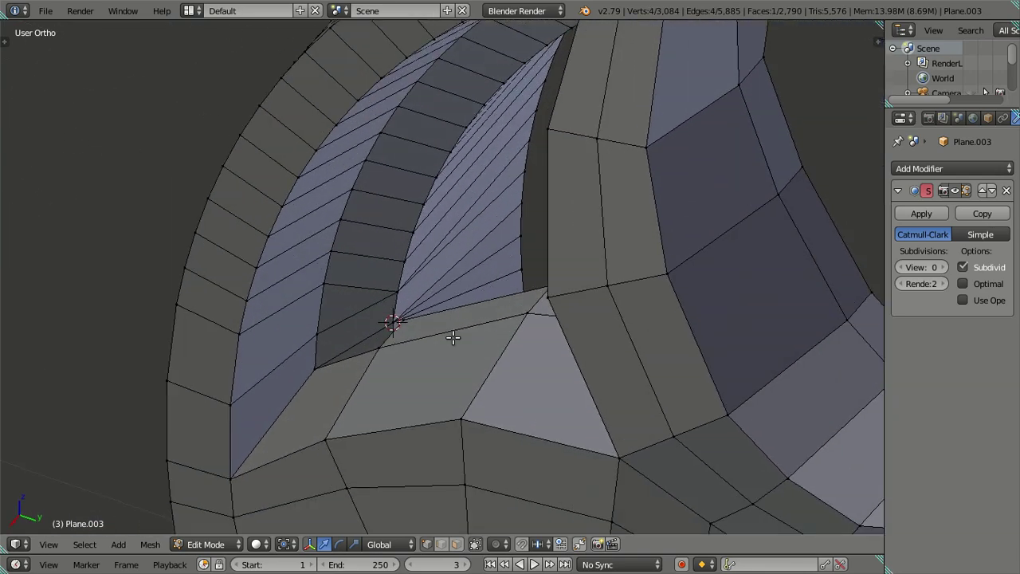
{"action": "scroll", "coordinate": [447, 379], "scroll_direction": "up", "scroll_amount": 1}
{"action": "scroll", "coordinate": [348, 236], "scroll_direction": "down", "scroll_amount": 2}
{"action": "left_click", "coordinate": [371, 265], "text": "ctrl"}
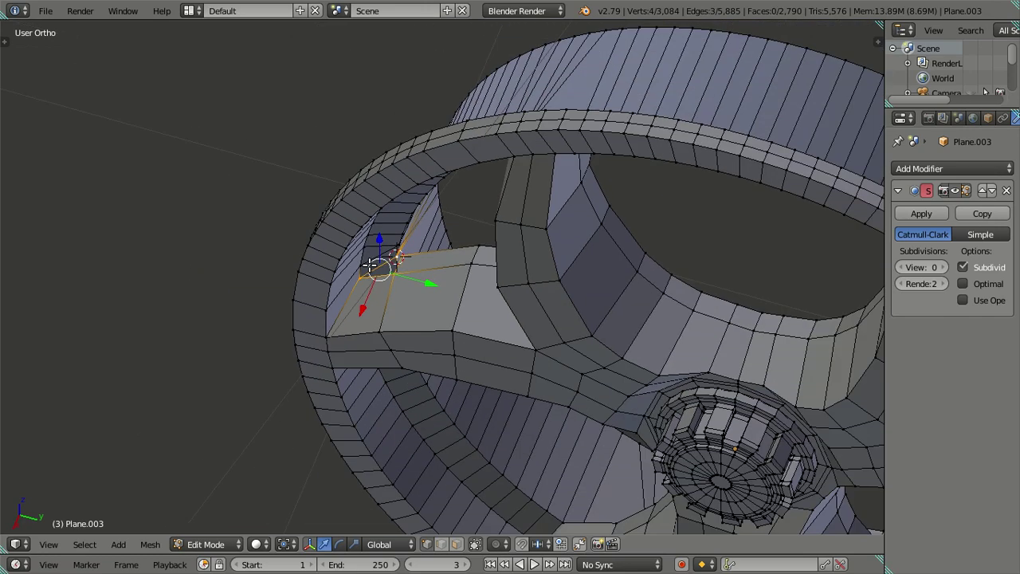
{"action": "key", "text": "f"}
{"action": "key", "text": "a"}
Orbit the wheel to look into the open back side of the spokes.
{"action": "scroll", "coordinate": [371, 265], "scroll_direction": "down", "scroll_amount": 3}
{"action": "mouse_move", "coordinate": [371, 265]}
{"action": "middle_mouse_down"}
{"action": "mouse_move", "coordinate": [339, 252]}
{"action": "mouse_move", "coordinate": [364, 243]}
{"action": "mouse_move", "coordinate": [496, 348]}
{"action": "mouse_move", "coordinate": [478, 342]}
{"action": "mouse_move", "coordinate": [486, 414]}
{"action": "mouse_move", "coordinate": [542, 346]}
{"action": "mouse_move", "coordinate": [455, 353]}
{"action": "mouse_move", "coordinate": [503, 423]}
{"action": "mouse_move", "coordinate": [502, 337]}
{"action": "mouse_move", "coordinate": [423, 437]}
{"action": "mouse_move", "coordinate": [532, 346]}
{"action": "mouse_move", "coordinate": [417, 228]}
{"action": "mouse_move", "coordinate": [419, 202]}
{"action": "middle_mouse_up"}
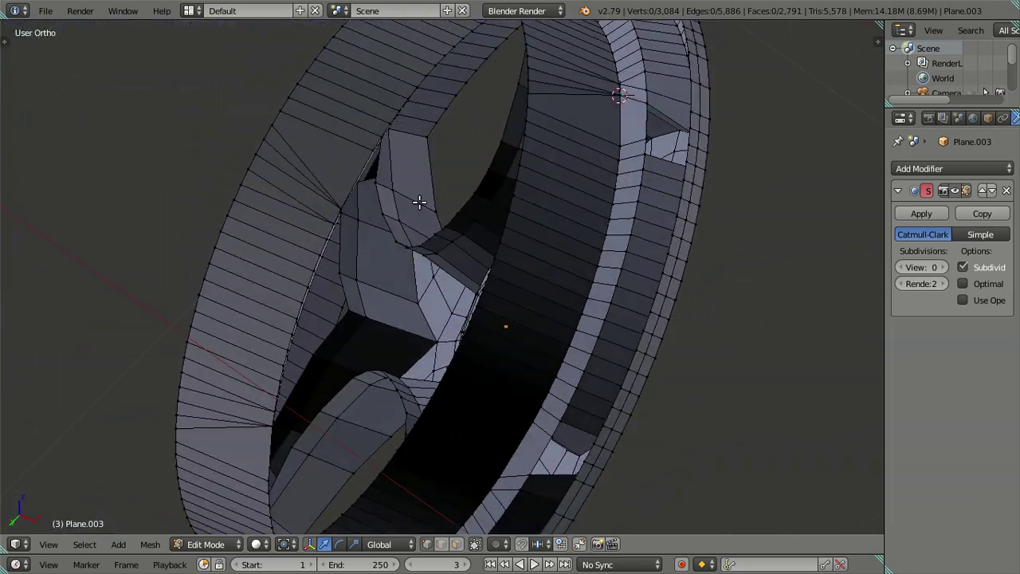
{"action": "mouse_move", "coordinate": [383, 298]}
{"action": "middle_mouse_down"}
{"action": "mouse_move", "coordinate": [406, 275]}
{"action": "mouse_move", "coordinate": [392, 282]}
{"action": "mouse_move", "coordinate": [415, 317]}
{"action": "mouse_move", "coordinate": [466, 309]}
{"action": "mouse_move", "coordinate": [485, 320]}
{"action": "middle_mouse_up"}
{"action": "mouse_move", "coordinate": [520, 341]}
{"action": "middle_mouse_down"}
{"action": "mouse_move", "coordinate": [539, 366]}
{"action": "mouse_move", "coordinate": [480, 412]}
{"action": "mouse_move", "coordinate": [480, 485]}
{"action": "mouse_move", "coordinate": [480, 456]}
{"action": "mouse_move", "coordinate": [519, 387]}
{"action": "mouse_move", "coordinate": [494, 352]}
{"action": "mouse_move", "coordinate": [459, 417]}
{"action": "mouse_move", "coordinate": [471, 388]}
{"action": "middle_mouse_up"}
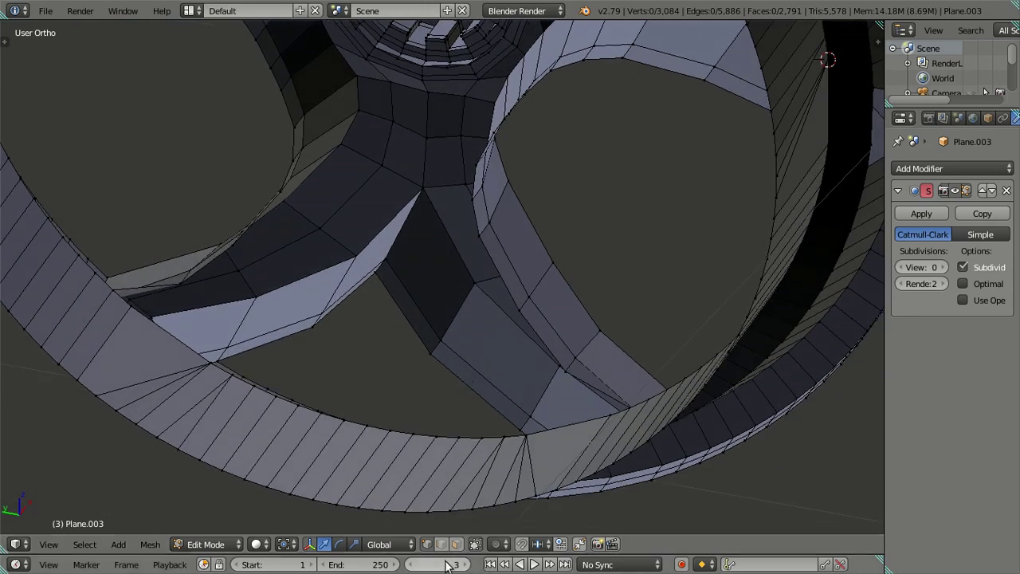
Fill the first two open gaps on the spokes' back side with faces between opposite edges.
{"action": "right_click", "coordinate": [530, 329], "text": "shift"}
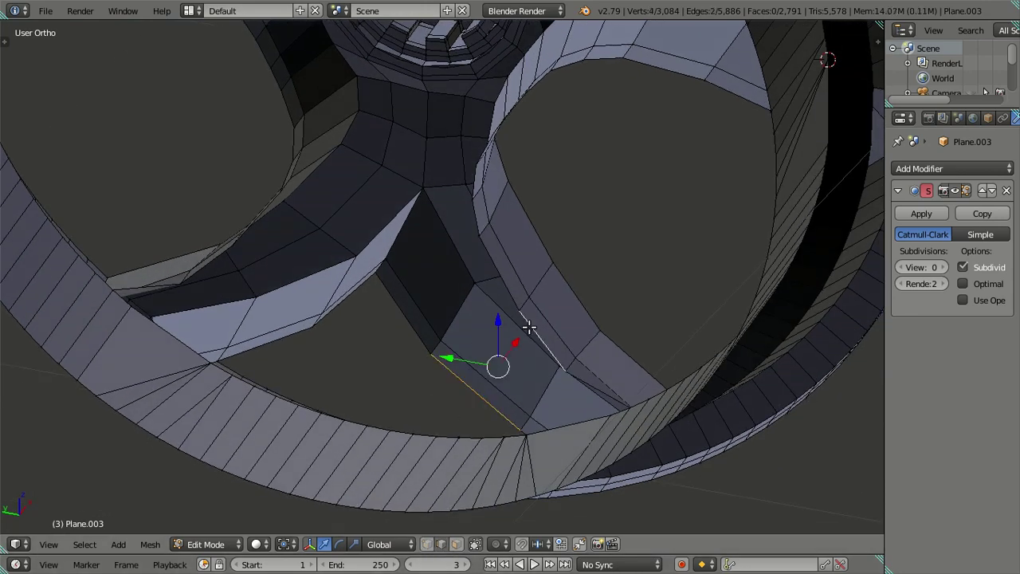
{"action": "scroll", "coordinate": [531, 342], "scroll_direction": "down", "scroll_amount": 2}
{"action": "key", "text": "f"}
{"action": "scroll", "coordinate": [478, 319], "scroll_direction": "up", "scroll_amount": 2}
{"action": "right_click", "coordinate": [438, 301]}
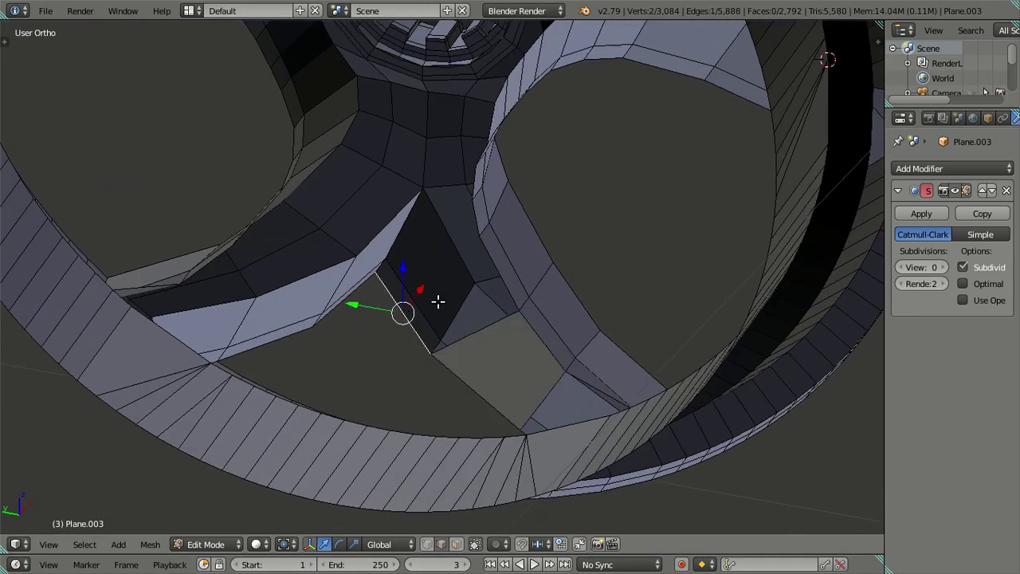
{"action": "scroll", "coordinate": [486, 258], "scroll_direction": "down", "scroll_amount": 3}
{"action": "key", "text": "f"}
{"action": "middle_click_drag", "start_coordinate": [487, 275], "coordinate": [437, 223]}
{"action": "scroll", "coordinate": [436, 223], "scroll_direction": "up", "scroll_amount": 2}
{"action": "middle_click_drag", "start_coordinate": [422, 303], "coordinate": [376, 321]}
Fill two more gaps on the next spoke's open back between their facing edges.
{"action": "right_click", "coordinate": [402, 335]}
{"action": "right_click", "coordinate": [422, 382], "text": "alt"}
{"action": "right_click", "coordinate": [398, 432]}
{"action": "right_click", "coordinate": [417, 388], "text": "shift"}
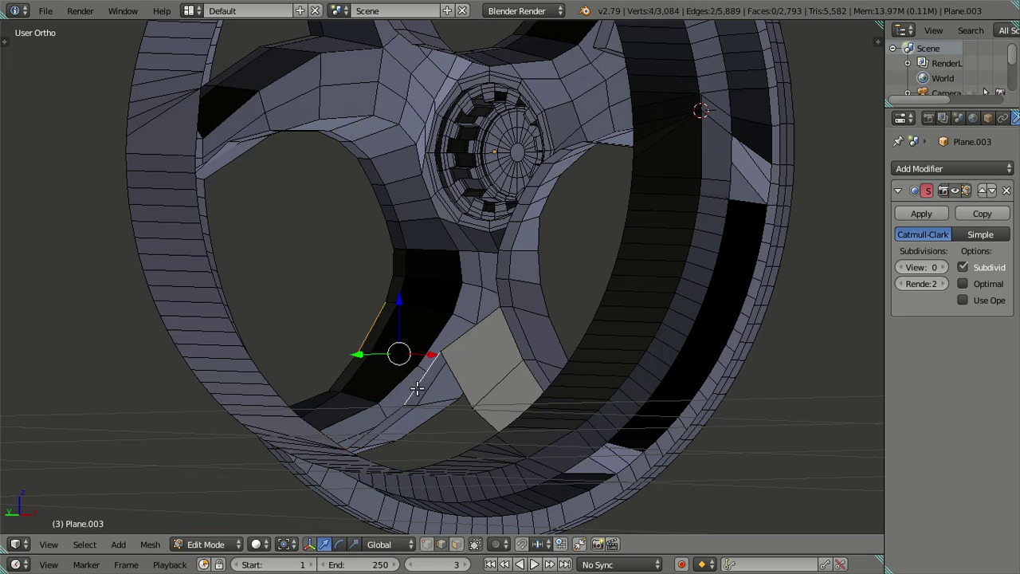
{"action": "key", "text": "f"}
{"action": "right_click", "coordinate": [342, 372]}
{"action": "left_click", "coordinate": [386, 417], "text": "shift"}
{"action": "scroll", "coordinate": [382, 405], "scroll_direction": "down", "scroll_amount": 3}
{"action": "key", "text": "f"}
{"action": "scroll", "coordinate": [495, 419], "scroll_direction": "down", "scroll_amount": 2}
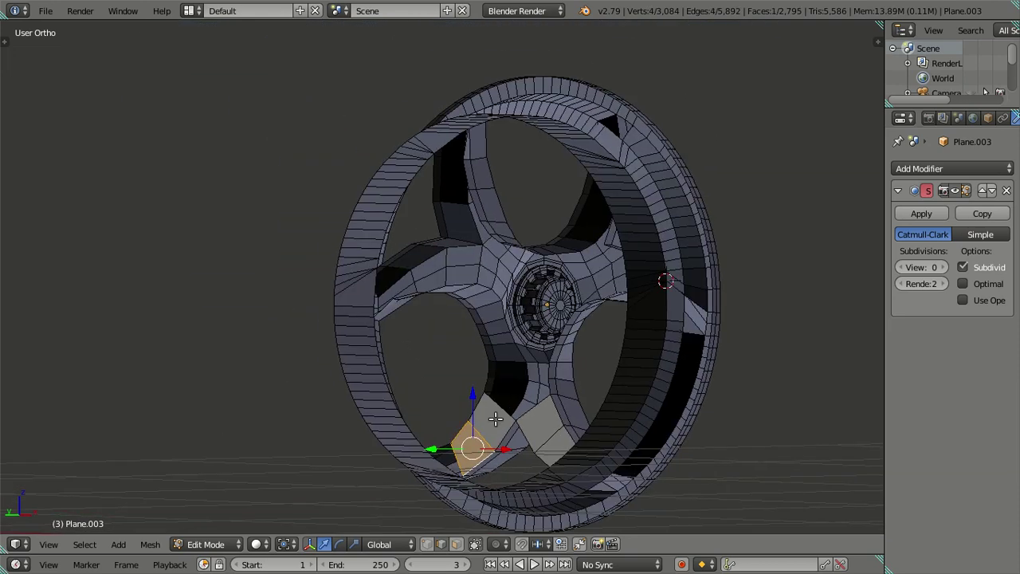
{"action": "middle_click_drag", "start_coordinate": [494, 419], "coordinate": [489, 359]}
{"action": "scroll", "coordinate": [454, 362], "scroll_direction": "up", "scroll_amount": 3}
Close a further pair of back-side gaps seen from a side-on view.
{"action": "right_click", "coordinate": [424, 402], "text": "shift"}
{"action": "key", "text": "f"}
{"action": "right_click", "coordinate": [358, 359]}
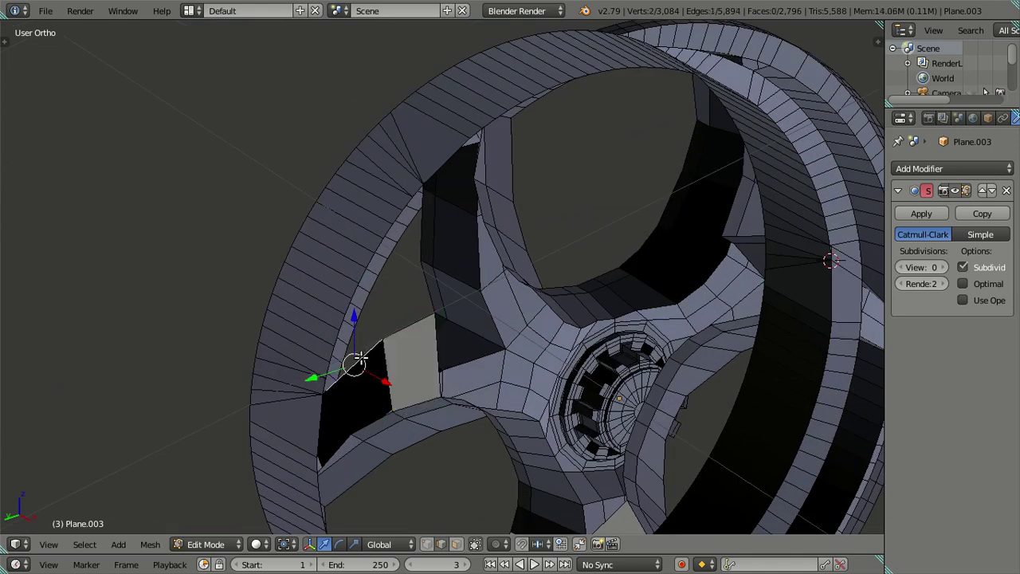
{"action": "right_click", "coordinate": [372, 423], "text": "shift"}
{"action": "key", "text": "f"}
{"action": "mouse_move", "coordinate": [383, 415]}
{"action": "middle_mouse_down"}
{"action": "mouse_move", "coordinate": [415, 404]}
{"action": "mouse_move", "coordinate": [381, 412]}
{"action": "middle_mouse_up"}
{"action": "key", "text": "a"}
Close the next spoke's back with two faces, including one below its top face.
{"action": "right_click", "coordinate": [449, 254], "text": "shift"}
{"action": "key", "text": "f"}
{"action": "right_click", "coordinate": [395, 337]}
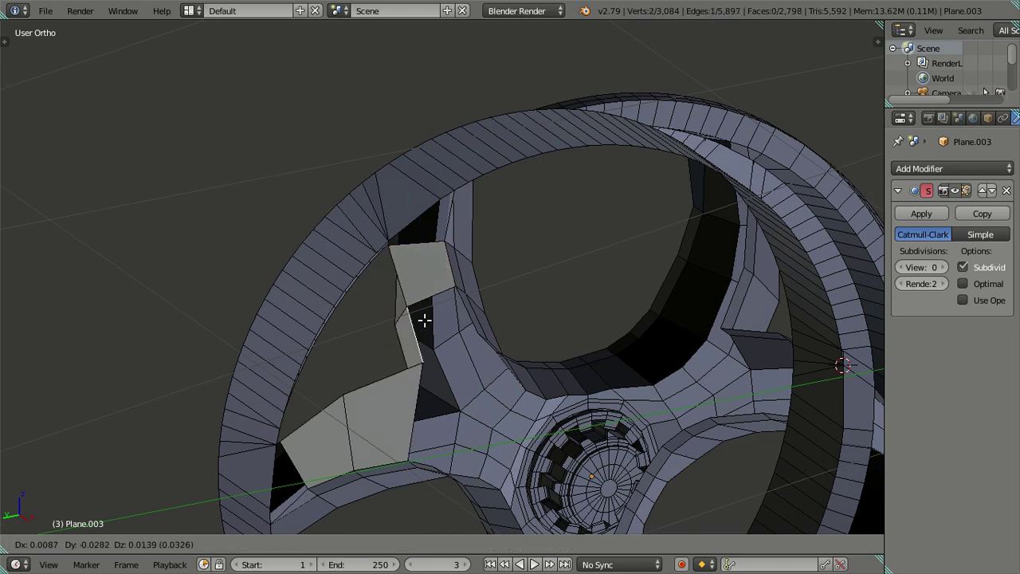
{"action": "scroll", "coordinate": [465, 308], "scroll_direction": "down", "scroll_amount": 2}
{"action": "scroll", "coordinate": [462, 307], "scroll_direction": "down", "scroll_amount": 2}
{"action": "right_click", "coordinate": [455, 307], "text": "shift"}
{"action": "key", "text": "f"}
{"action": "scroll", "coordinate": [478, 319], "scroll_direction": "up", "scroll_amount": 4}
{"action": "key", "text": "a"}
Fill two gaps on another spoke's back from a new viewing angle.
{"action": "mouse_move", "coordinate": [646, 361]}
{"action": "middle_mouse_down"}
{"action": "mouse_move", "coordinate": [562, 371]}
{"action": "mouse_move", "coordinate": [560, 337]}
{"action": "middle_mouse_up"}
{"action": "right_click", "coordinate": [623, 265], "text": "shift"}
{"action": "key", "text": "f"}
{"action": "right_click", "coordinate": [588, 311]}
{"action": "right_click", "coordinate": [615, 319], "text": "shift"}
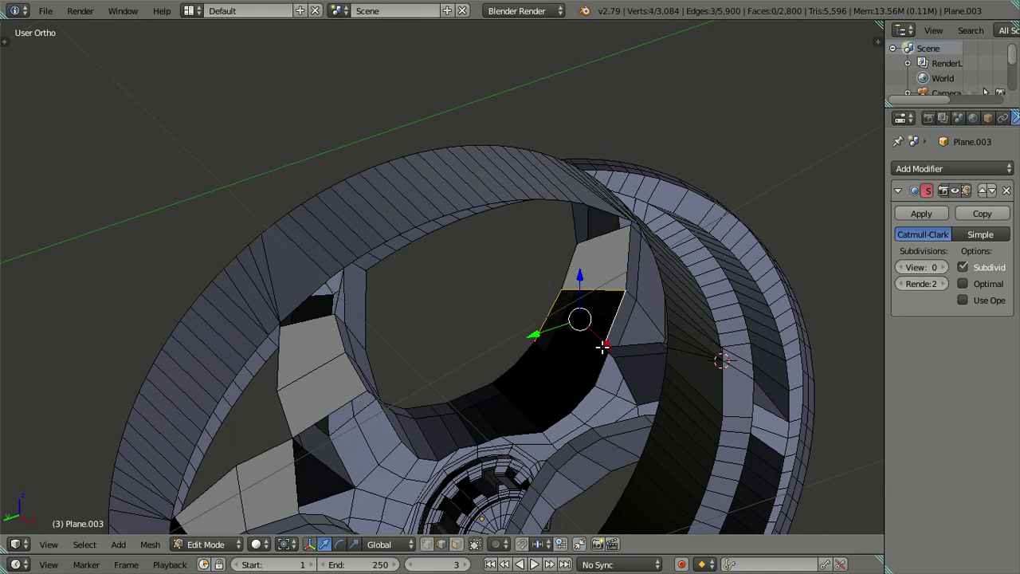
{"action": "key", "text": "f"}
Close the last two back-side gaps from a flatter view of the spokes.
{"action": "mouse_move", "coordinate": [598, 360]}
{"action": "middle_mouse_down"}
{"action": "mouse_move", "coordinate": [598, 378]}
{"action": "mouse_move", "coordinate": [642, 391]}
{"action": "mouse_move", "coordinate": [608, 469]}
{"action": "middle_mouse_up"}
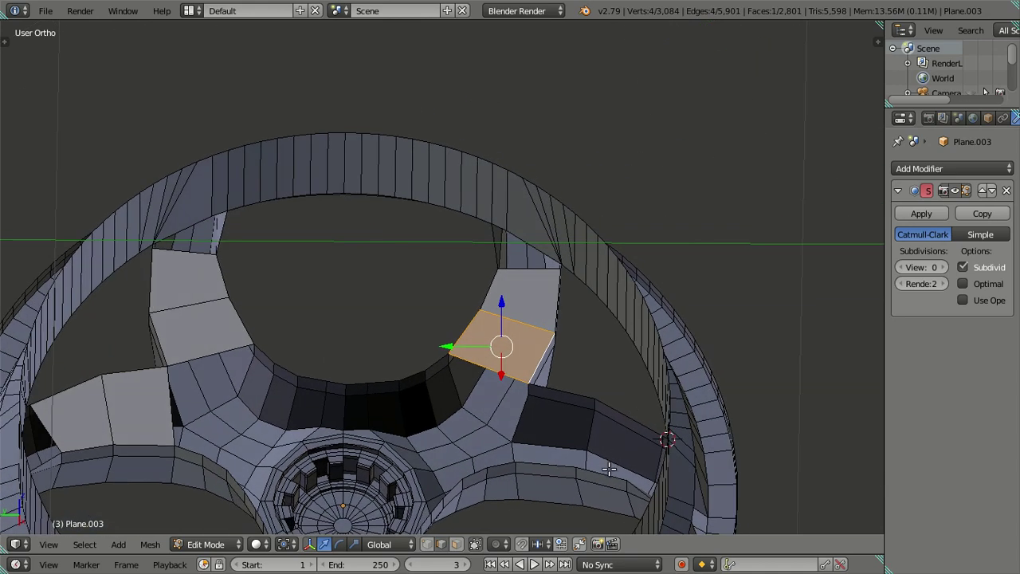
{"action": "right_click", "coordinate": [608, 469]}
{"action": "right_click", "coordinate": [629, 410], "text": "shift"}
{"action": "key", "text": "f"}
{"action": "right_click", "coordinate": [557, 424]}
{"action": "right_click", "coordinate": [565, 392], "text": "shift"}
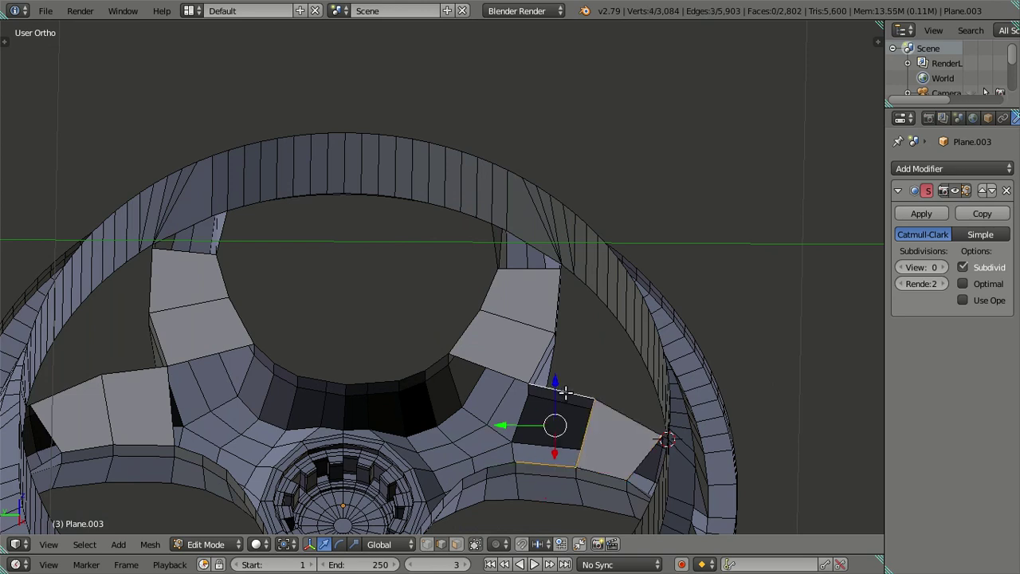
{"action": "scroll", "coordinate": [561, 398], "scroll_direction": "down", "scroll_amount": 2}
{"action": "scroll", "coordinate": [562, 398], "scroll_direction": "up", "scroll_amount": 1}
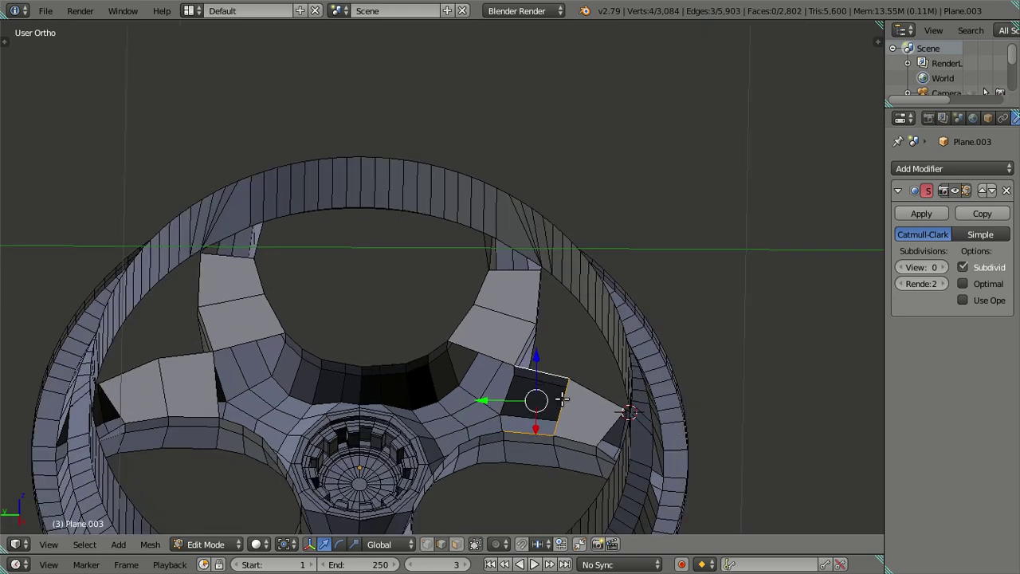
{"action": "key", "text": "f"}
{"action": "key", "text": "a"}
{"action": "mouse_move", "coordinate": [515, 446]}
{"action": "middle_mouse_down"}
{"action": "mouse_move", "coordinate": [510, 459]}
{"action": "mouse_move", "coordinate": [441, 413]}
{"action": "middle_mouse_up"}
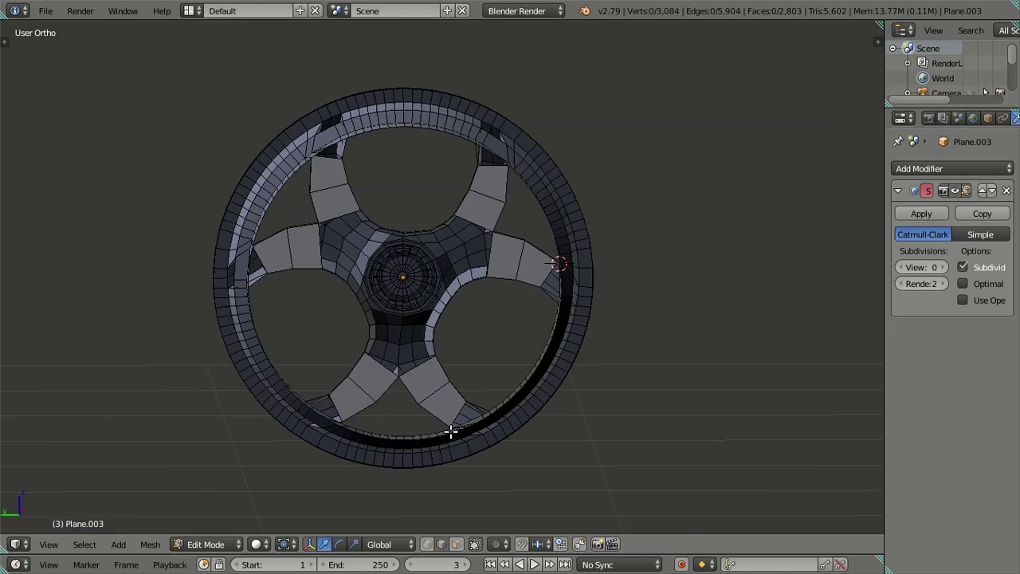
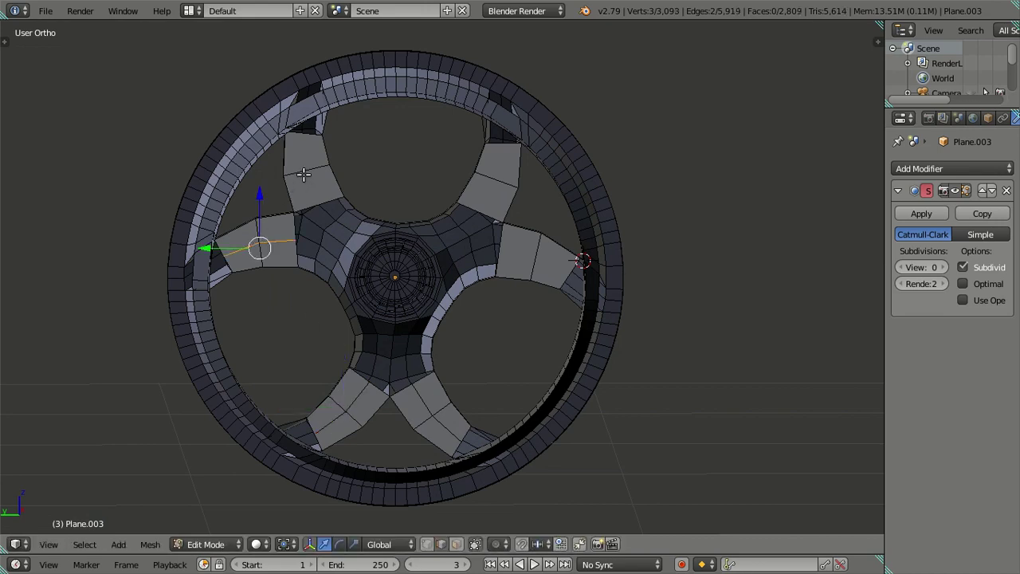
Add two centred edge loops across the spokes.
{"action": "key", "text": "ctrl+r"}
{"action": "left_click", "coordinate": [517, 186]}
{"action": "right_click", "coordinate": [518, 186]}
{"action": "key", "text": "ctrl+r"}
{"action": "left_click", "coordinate": [532, 256]}
{"action": "right_click", "coordinate": [532, 257]}
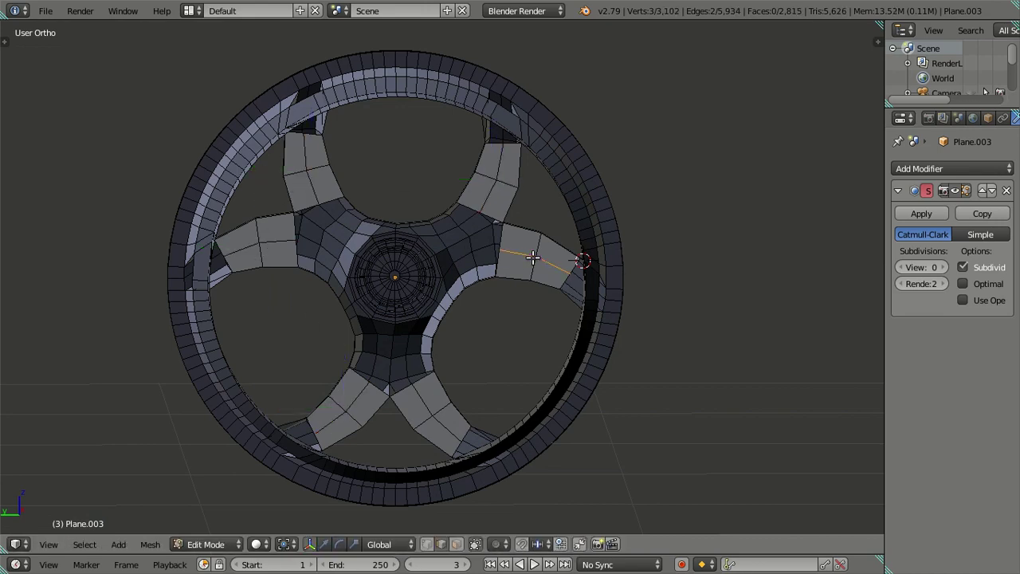
{"action": "middle_click_drag", "start_coordinate": [444, 316], "coordinate": [408, 298]}
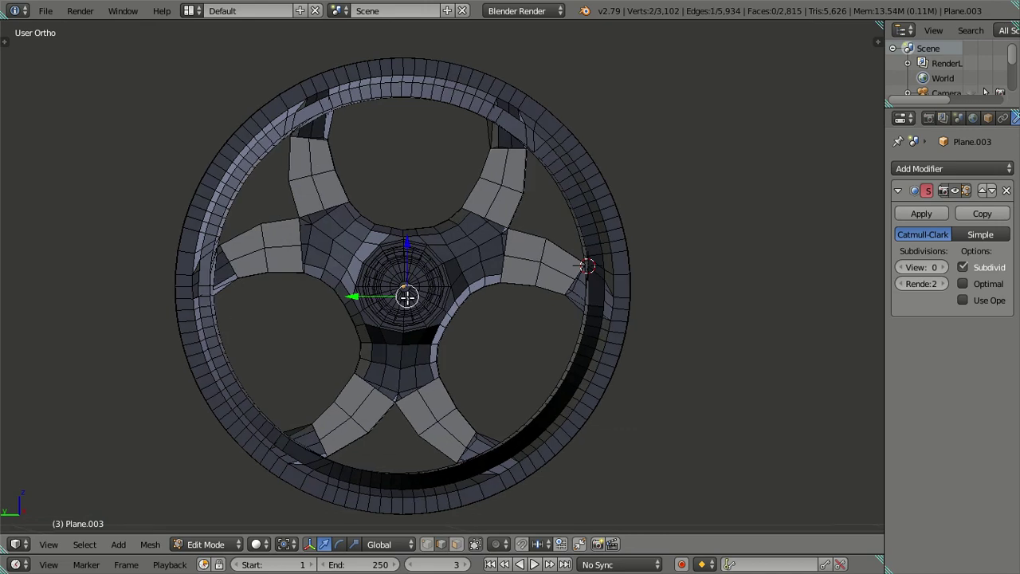
Select the linked central hub geometry and hide it, leaving only rim and spokes.
{"action": "key", "text": "l"}
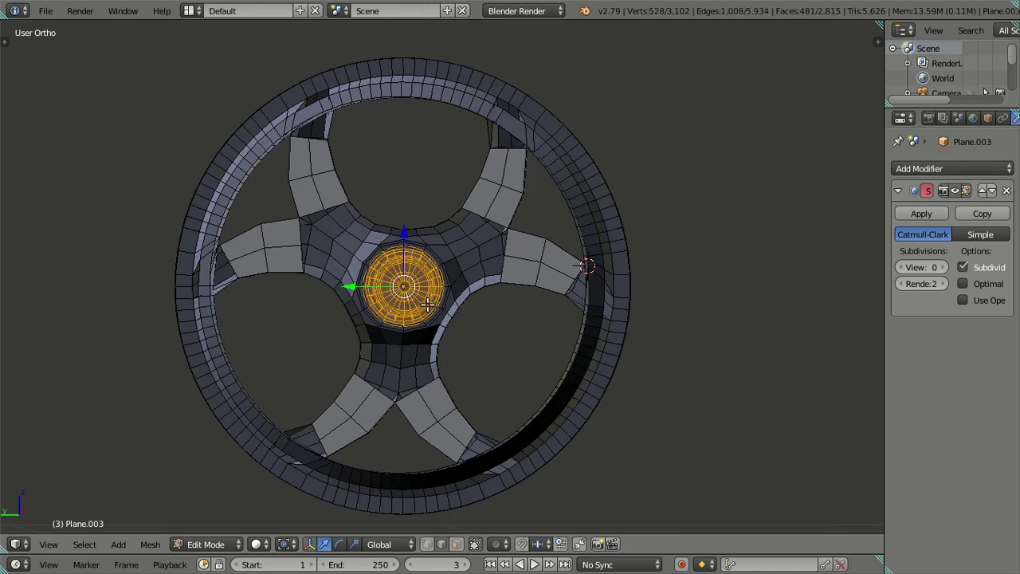
{"action": "key", "text": "h"}
{"action": "mouse_move", "coordinate": [426, 303]}
{"action": "middle_mouse_down"}
{"action": "mouse_move", "coordinate": [416, 337]}
{"action": "mouse_move", "coordinate": [462, 279]}
{"action": "middle_mouse_up"}
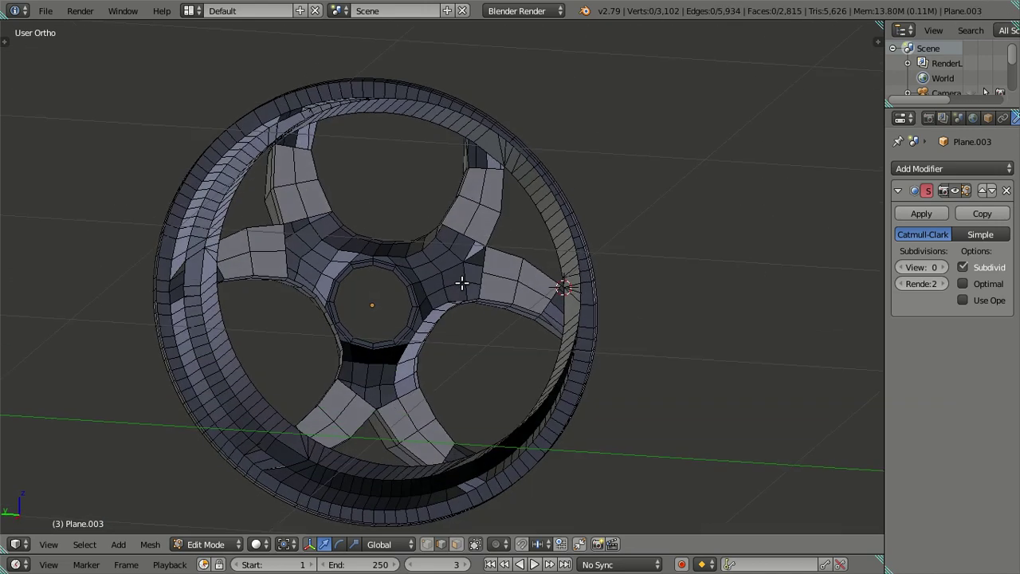
{"action": "scroll", "coordinate": [438, 319], "scroll_direction": "up", "scroll_amount": 3}
{"action": "mouse_move", "coordinate": [415, 369]}
{"action": "middle_mouse_down"}
{"action": "mouse_move", "coordinate": [512, 348]}
{"action": "mouse_move", "coordinate": [433, 303]}
{"action": "mouse_move", "coordinate": [358, 331]}
{"action": "mouse_move", "coordinate": [391, 353]}
{"action": "mouse_move", "coordinate": [407, 325]}
{"action": "mouse_move", "coordinate": [462, 334]}
{"action": "mouse_move", "coordinate": [474, 319]}
{"action": "mouse_move", "coordinate": [446, 295]}
{"action": "mouse_move", "coordinate": [371, 314]}
{"action": "mouse_move", "coordinate": [375, 333]}
{"action": "middle_mouse_up"}
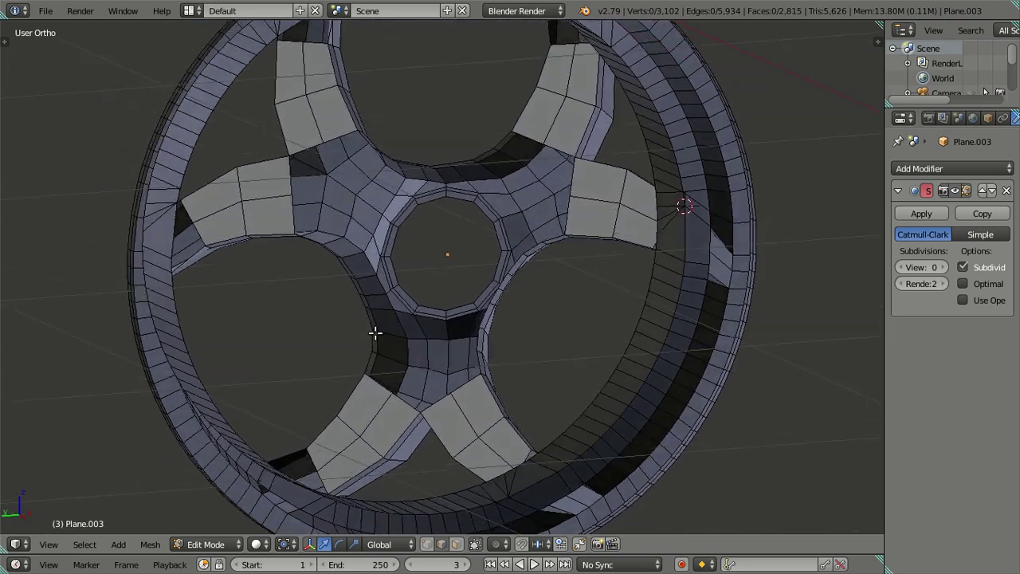
Select the faces where the lower, upper-right and left spokes join the hub.
{"action": "scroll", "coordinate": [375, 333], "scroll_direction": "up", "scroll_amount": 1}
{"action": "scroll", "coordinate": [429, 340], "scroll_direction": "up", "scroll_amount": 2}
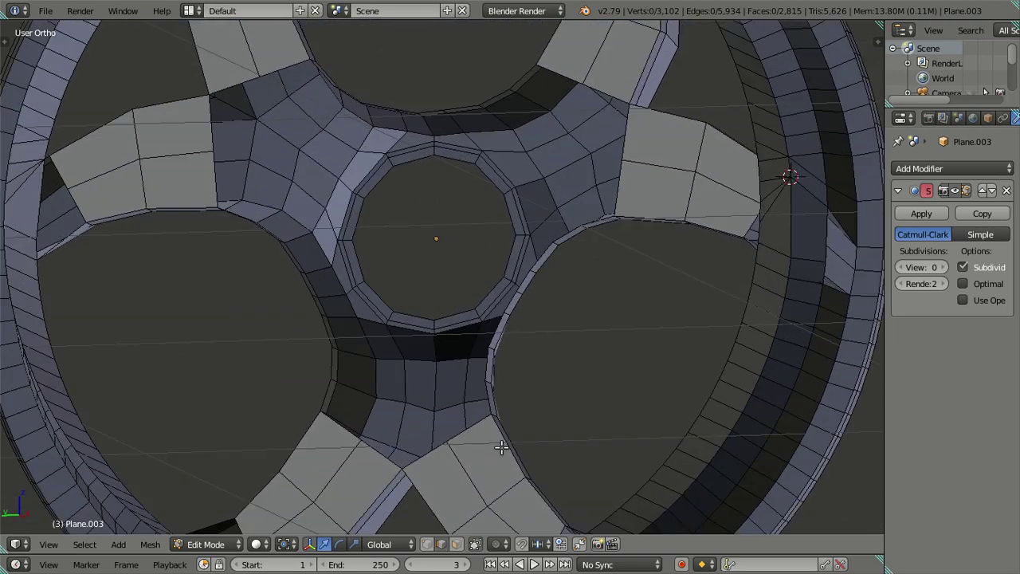
{"action": "middle_click_drag", "start_coordinate": [500, 447], "coordinate": [517, 457]}
{"action": "mouse_move", "coordinate": [445, 531]}
{"action": "middle_mouse_down"}
{"action": "mouse_move", "coordinate": [432, 417]}
{"action": "mouse_move", "coordinate": [448, 438]}
{"action": "mouse_move", "coordinate": [405, 388]}
{"action": "middle_mouse_up"}
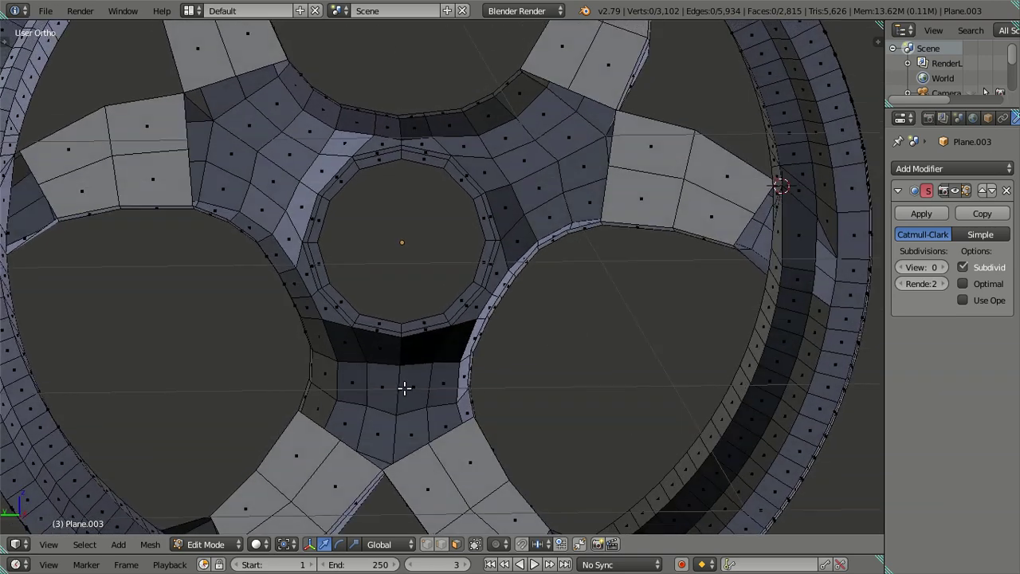
{"action": "left_click", "coordinate": [378, 352], "text": "shift"}
{"action": "left_click", "coordinate": [409, 348], "text": "shift"}
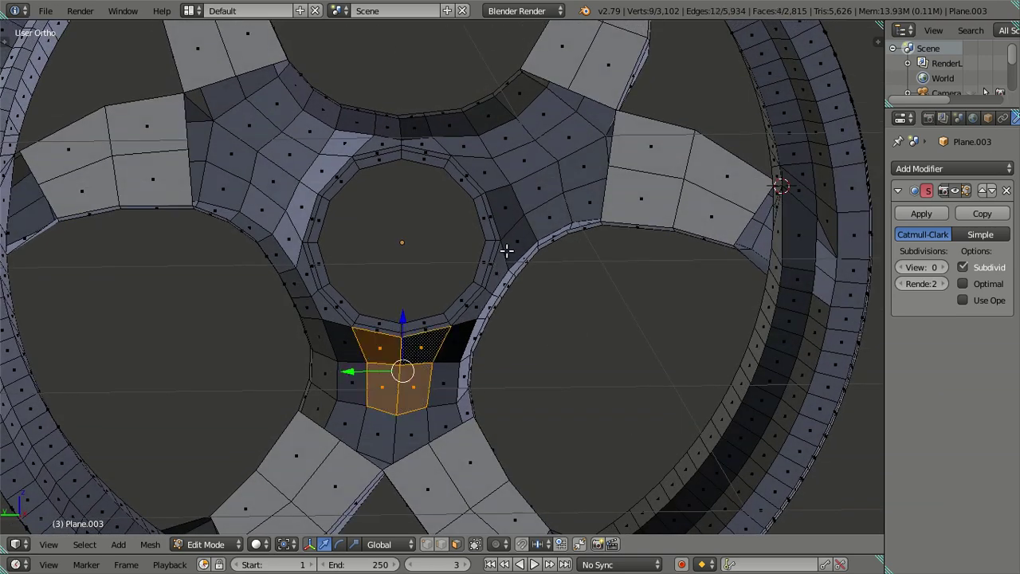
{"action": "left_click", "coordinate": [513, 209], "text": "shift"}
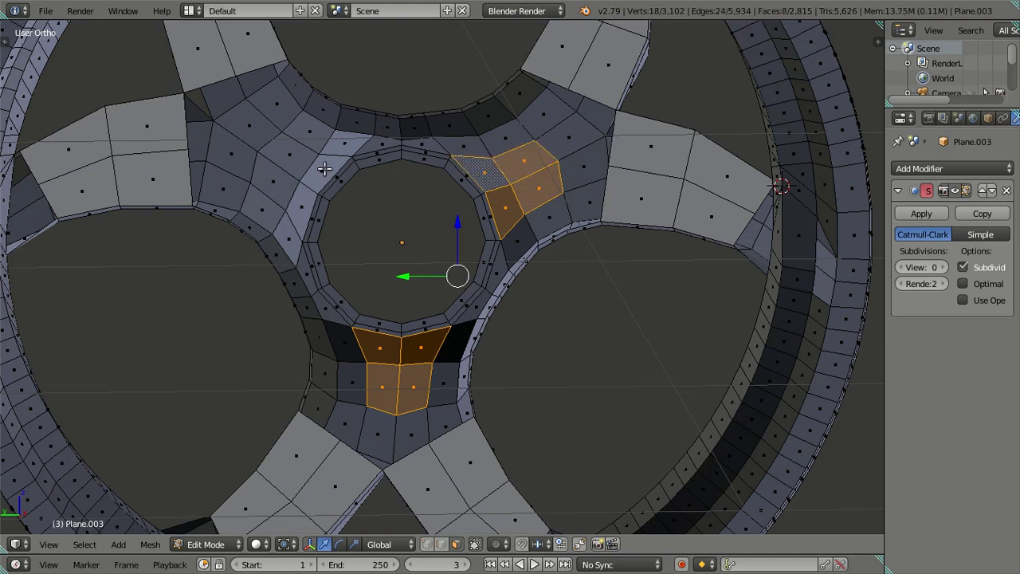
{"action": "left_click", "coordinate": [292, 156], "text": "shift"}
{"action": "left_click", "coordinate": [278, 187], "text": "shift"}
{"action": "left_click", "coordinate": [303, 209], "text": "shift"}
Add the inner and outer face rings around the hub hole to the selection.
{"action": "scroll", "coordinate": [334, 257], "scroll_direction": "up", "scroll_amount": 3}
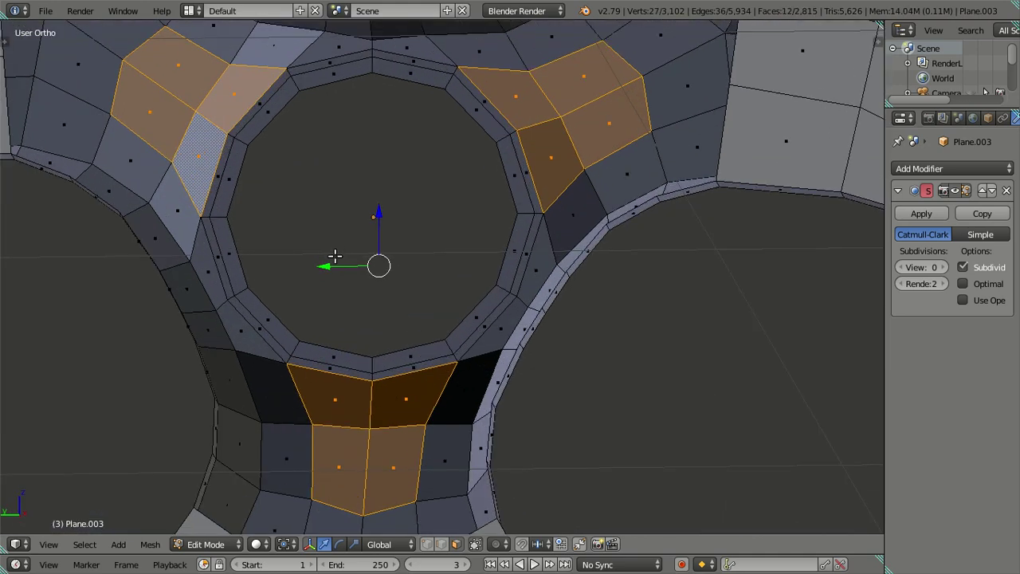
{"action": "scroll", "coordinate": [319, 390], "scroll_direction": "up", "scroll_amount": 3}
{"action": "left_click", "coordinate": [340, 419], "text": "alt+shift"}
{"action": "left_click", "coordinate": [341, 403], "text": "alt+shift"}
{"action": "scroll", "coordinate": [340, 403], "scroll_direction": "down", "scroll_amount": 4}
{"action": "mouse_move", "coordinate": [372, 391]}
{"action": "middle_mouse_down"}
{"action": "mouse_move", "coordinate": [469, 428]}
{"action": "mouse_move", "coordinate": [461, 326]}
{"action": "mouse_move", "coordinate": [587, 401]}
{"action": "mouse_move", "coordinate": [578, 427]}
{"action": "mouse_move", "coordinate": [455, 371]}
{"action": "mouse_move", "coordinate": [462, 350]}
{"action": "mouse_move", "coordinate": [487, 362]}
{"action": "middle_mouse_up"}
{"action": "scroll", "coordinate": [487, 361], "scroll_direction": "down", "scroll_amount": 3}
Duplicate the hub ring with its spoke roots, move the copy along X, and isolate it in local view.
{"action": "key", "text": "shift+d"}
{"action": "key", "text": "Escape"}
{"action": "mouse_move", "coordinate": [443, 317]}
{"action": "middle_mouse_down"}
{"action": "mouse_move", "coordinate": [574, 316]}
{"action": "mouse_move", "coordinate": [640, 351]}
{"action": "middle_mouse_up"}
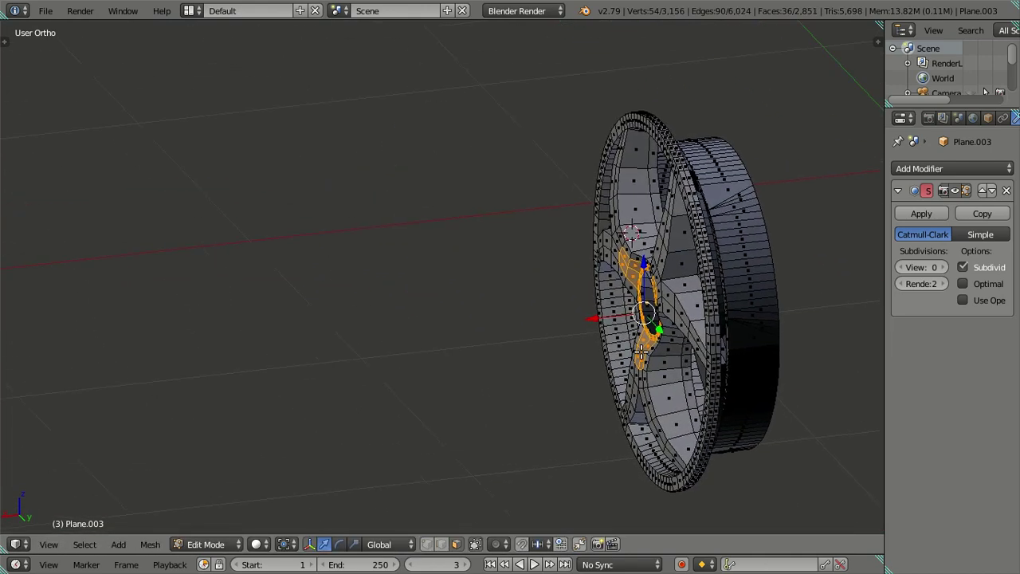
{"action": "key", "text": "g"}
{"action": "key", "text": "x"}
{"action": "left_click", "coordinate": [405, 305]}
{"action": "scroll", "coordinate": [537, 372], "scroll_direction": "up", "scroll_amount": 2}
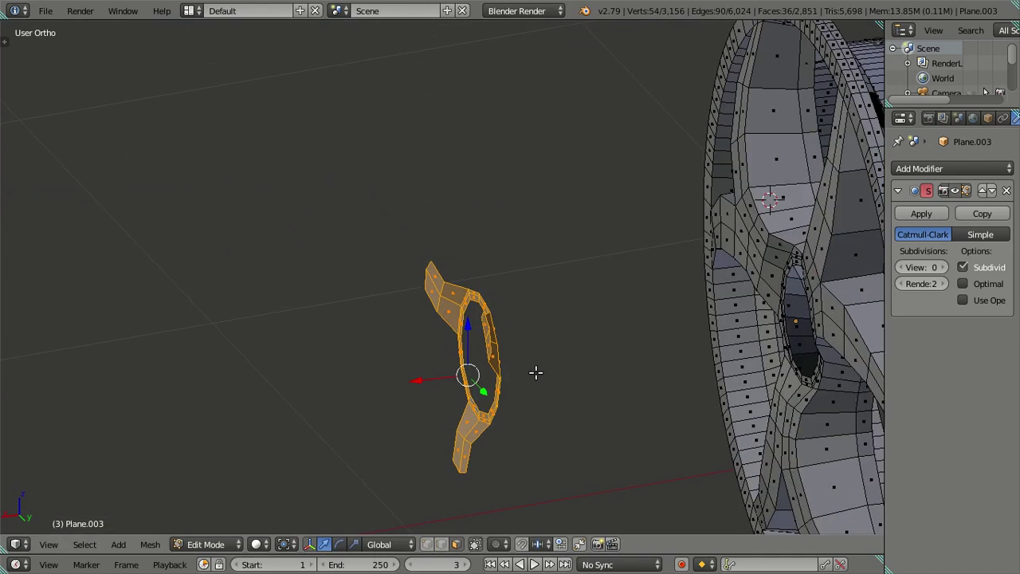
{"action": "scroll", "coordinate": [511, 378], "scroll_direction": "up", "scroll_amount": 2}
{"action": "key", "text": "KP_Decimal"}
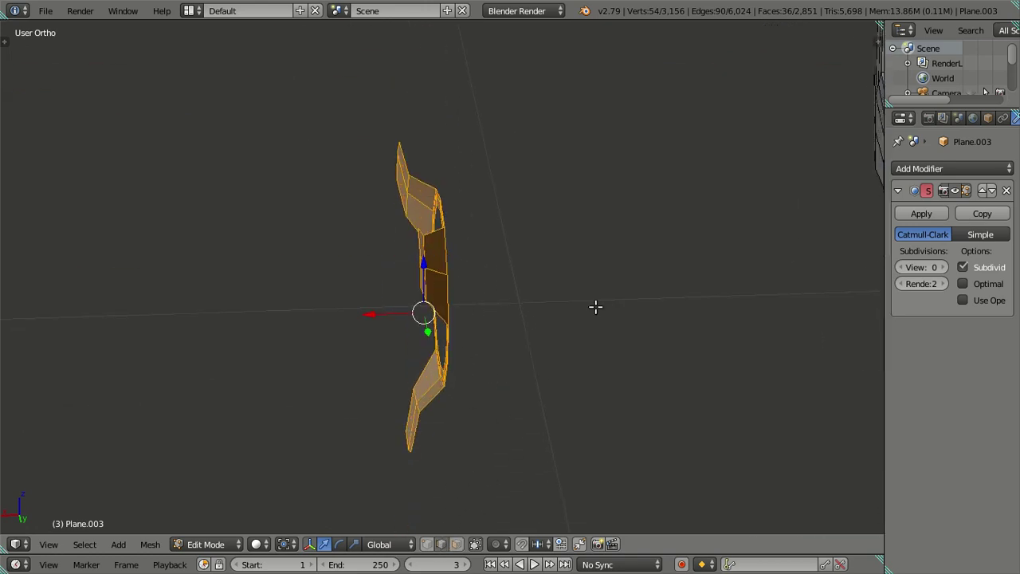
{"action": "key", "text": "n"}
{"action": "mouse_move", "coordinate": [590, 200]}
{"action": "middle_mouse_down"}
{"action": "mouse_move", "coordinate": [489, 278]}
{"action": "mouse_move", "coordinate": [519, 268]}
{"action": "mouse_move", "coordinate": [496, 464]}
{"action": "middle_mouse_up"}
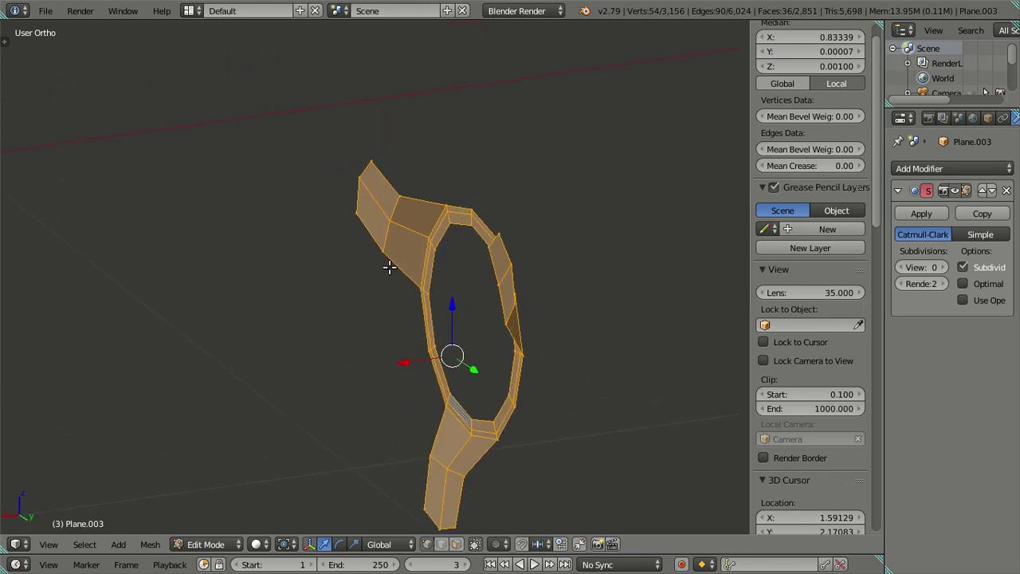
Reposition a single spoke-root vertex on the copied ring.
{"action": "right_click", "coordinate": [415, 265]}
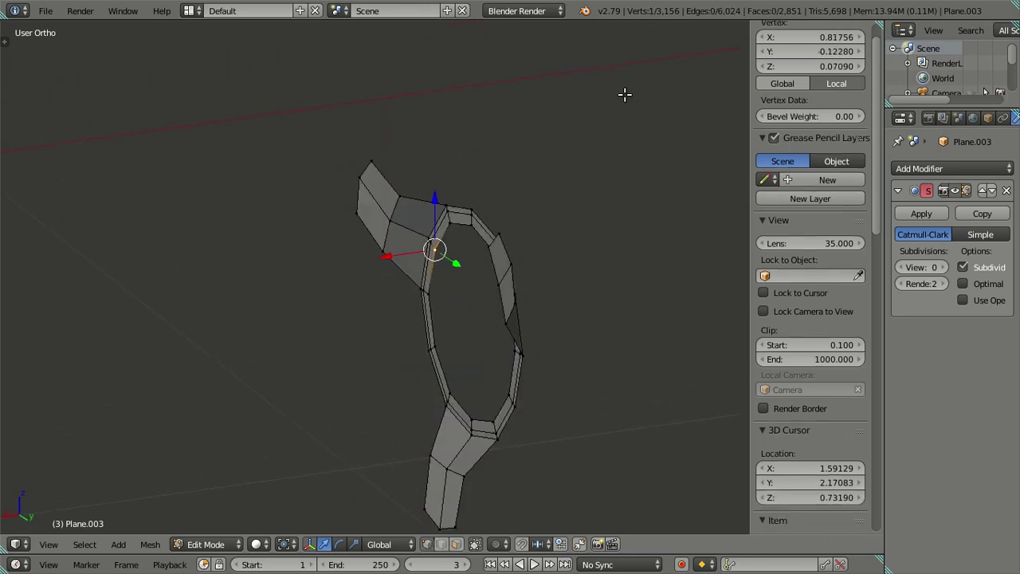
{"action": "key", "text": "Escape"}
{"action": "key", "text": "ctrl+z"}
{"action": "mouse_move", "coordinate": [443, 272]}
{"action": "middle_mouse_down", "text": "shift"}
{"action": "mouse_move", "coordinate": [694, 171]}
{"action": "mouse_move", "coordinate": [646, 129]}
{"action": "middle_mouse_up", "text": "shift"}
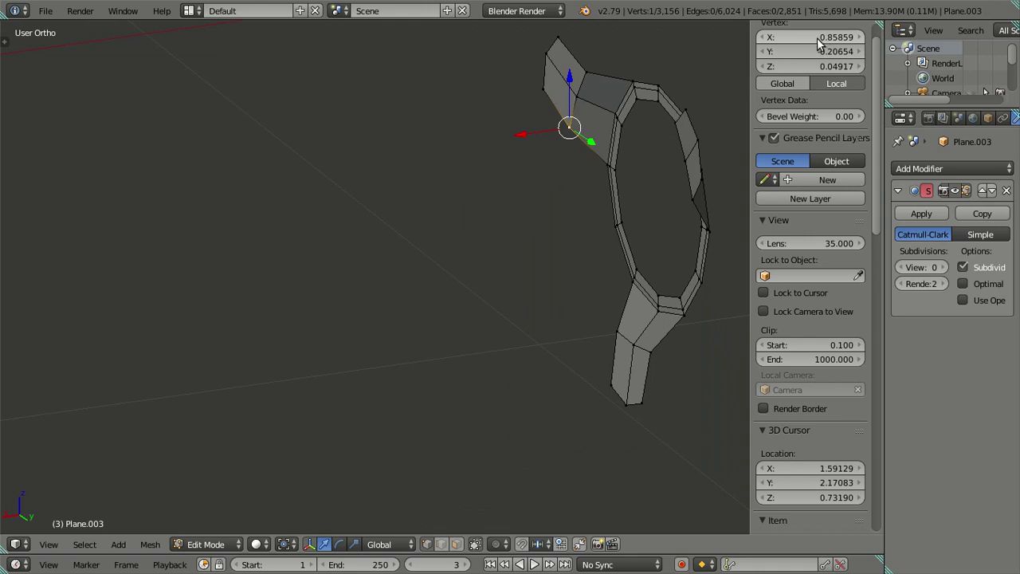
{"action": "key", "text": "ctrl+z"}
{"action": "key", "text": "ctrl+z"}
{"action": "key", "text": "ctrl+z"}
{"action": "key", "text": "ctrl+z"}
{"action": "key", "text": "ctrl+z"}
{"action": "key", "text": "ctrl+z"}
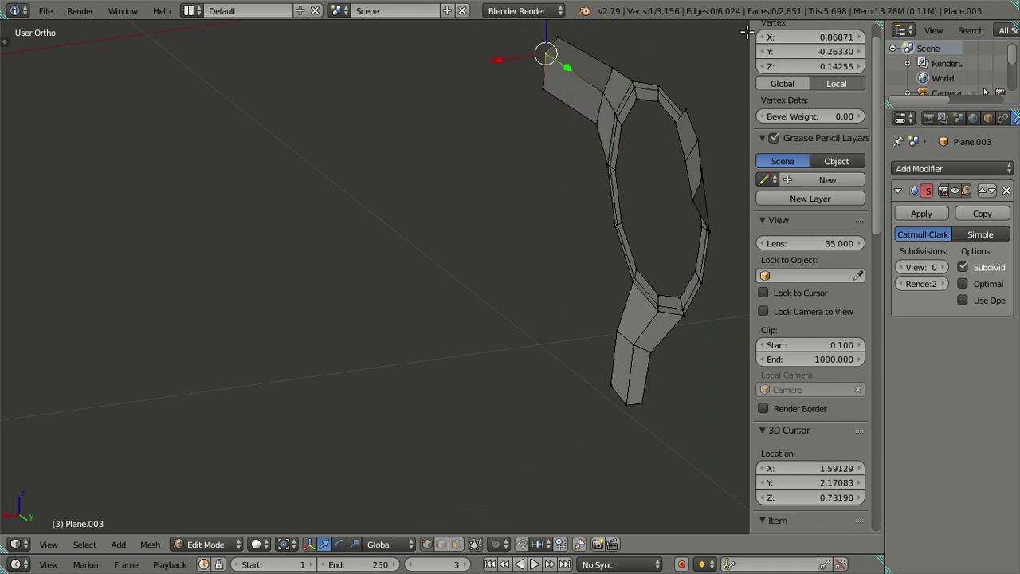
{"action": "key", "text": "ctrl+z"}
{"action": "key", "text": "ctrl+z"}
{"action": "key", "text": "ctrl+z"}
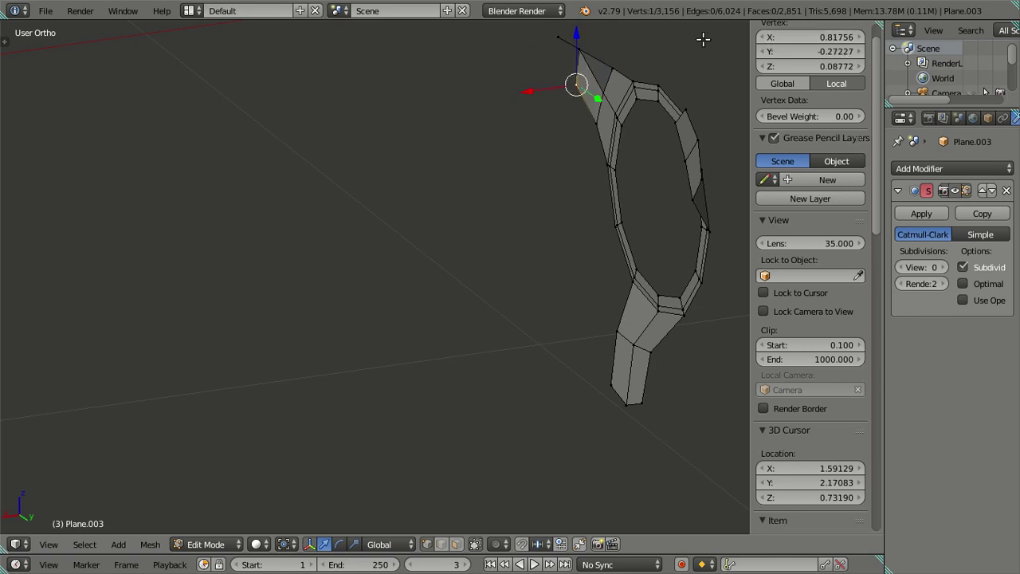
{"action": "key", "text": "ctrl+z"}
{"action": "mouse_move", "coordinate": [637, 148]}
{"action": "middle_mouse_down"}
{"action": "mouse_move", "coordinate": [540, 237]}
{"action": "mouse_move", "coordinate": [465, 244]}
{"action": "mouse_move", "coordinate": [610, 257]}
{"action": "mouse_move", "coordinate": [532, 258]}
{"action": "middle_mouse_up"}
Adjust the other spoke-root vertices, setting X to 0.81756, then deselect everything.
{"action": "right_click", "coordinate": [473, 268]}
{"action": "right_click", "coordinate": [496, 212]}
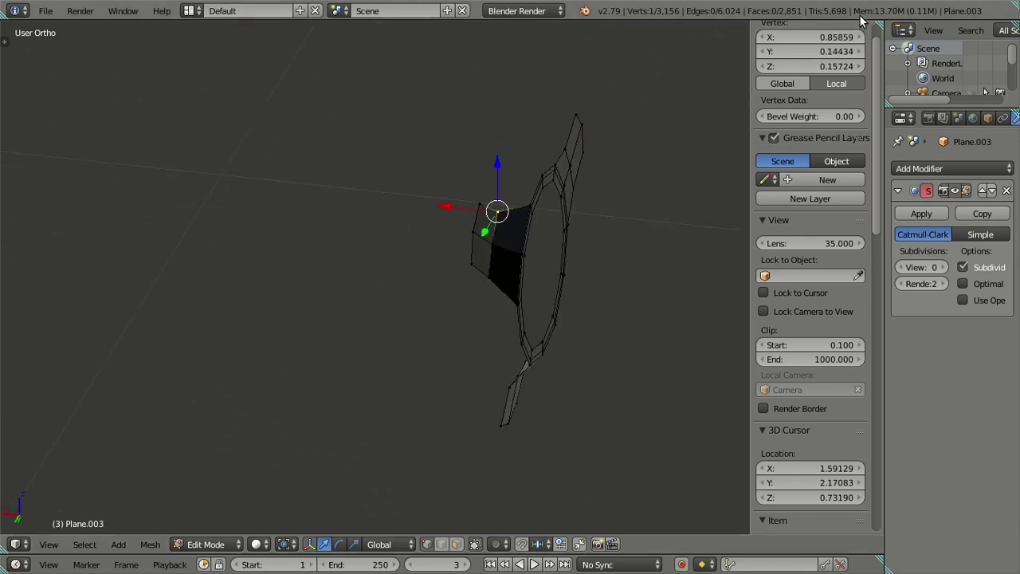
{"action": "left_click_drag", "start_coordinate": [831, 42], "coordinate": [634, 126]}
{"action": "right_click", "coordinate": [480, 195]}
{"action": "right_click", "coordinate": [493, 243]}
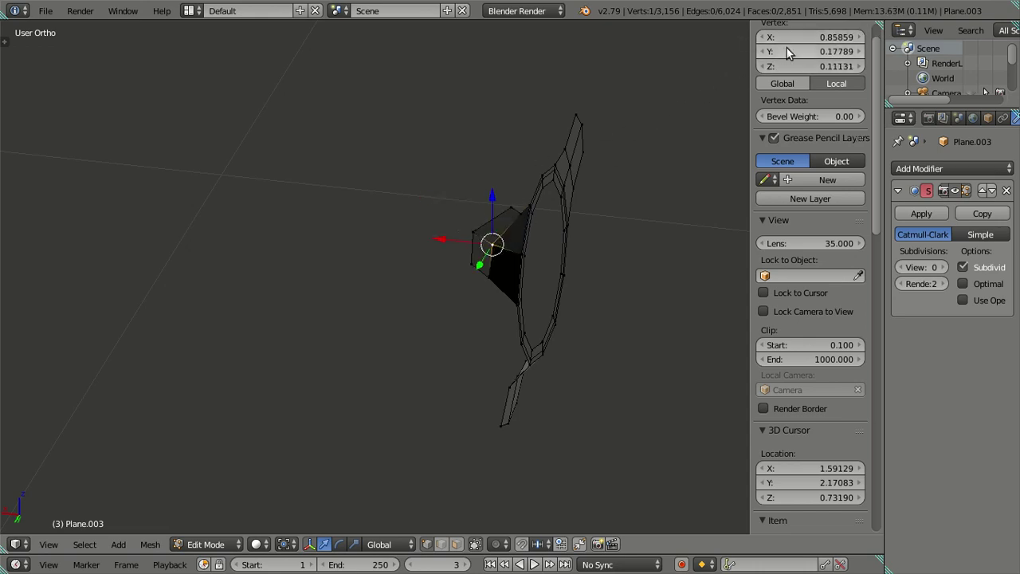
{"action": "key", "text": "g"}
{"action": "left_click", "coordinate": [525, 207]}
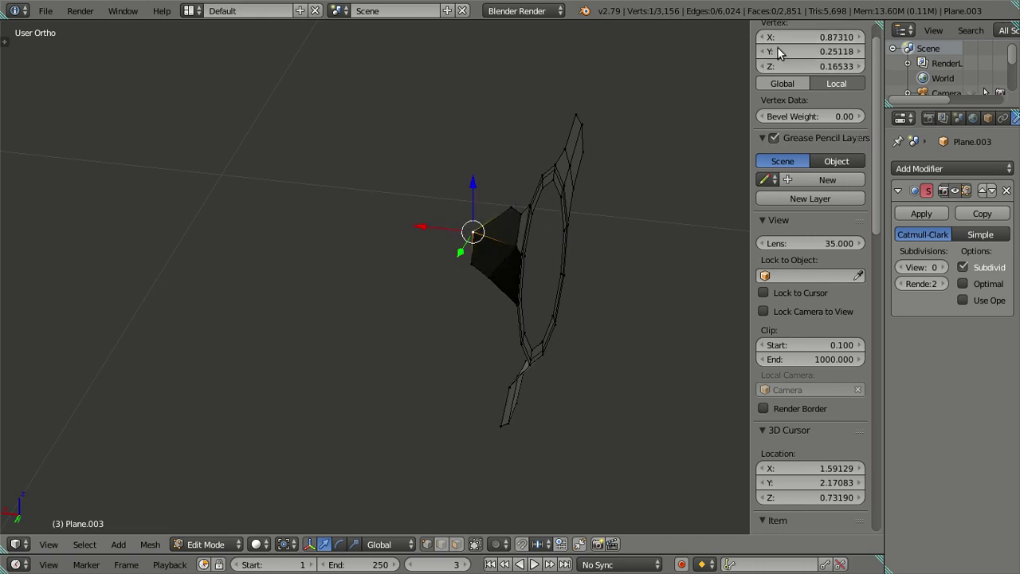
{"action": "left_click_drag", "start_coordinate": [777, 38], "coordinate": [756, 38]}
{"action": "right_click", "coordinate": [489, 276]}
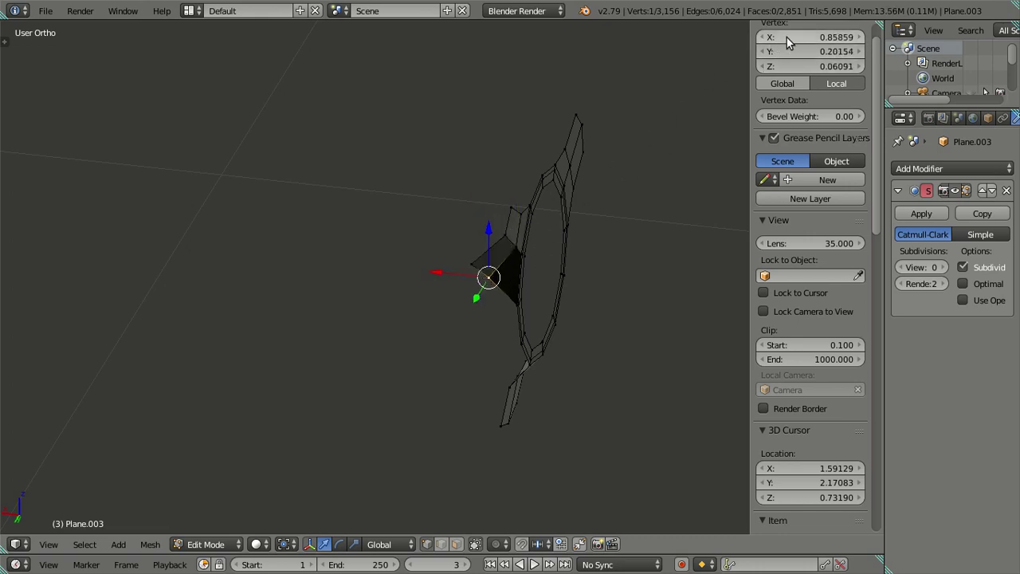
{"action": "key", "text": "g"}
{"action": "left_click", "coordinate": [495, 237]}
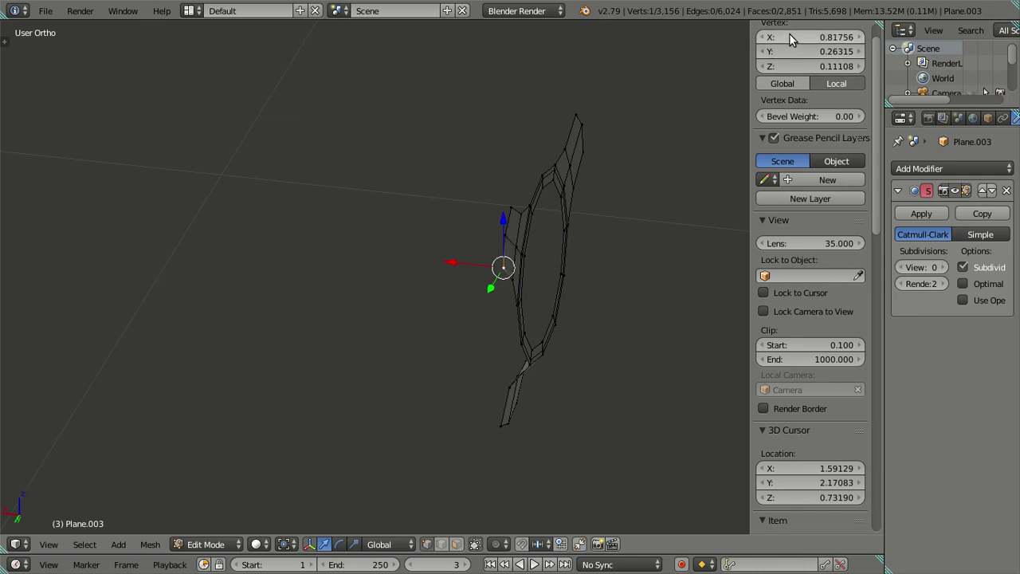
{"action": "key", "text": "a"}
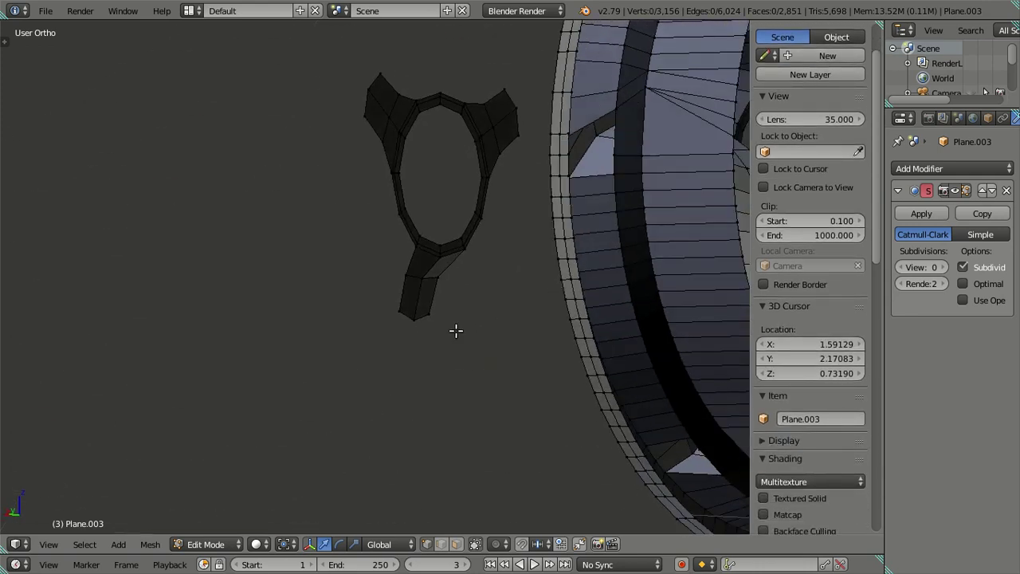
{"action": "scroll", "coordinate": [469, 287], "scroll_direction": "up", "scroll_amount": 3}
{"action": "right_click", "coordinate": [465, 277]}
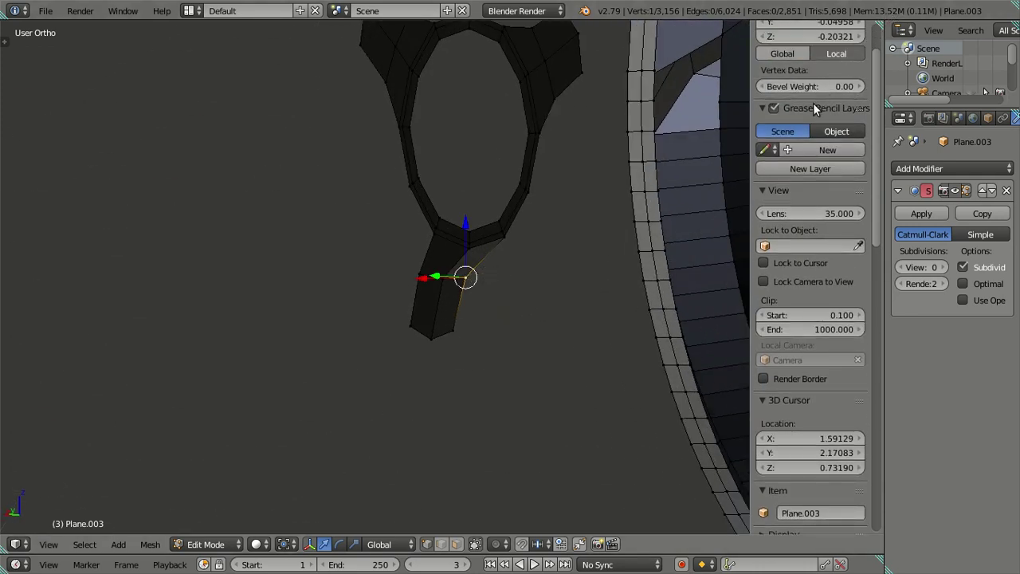
{"action": "scroll", "coordinate": [813, 103], "scroll_direction": "up", "scroll_amount": 2}
{"action": "left_click_drag", "start_coordinate": [809, 65], "coordinate": [836, 66]}
{"action": "key", "text": "ctrl+z"}
{"action": "key", "text": "ctrl+v"}
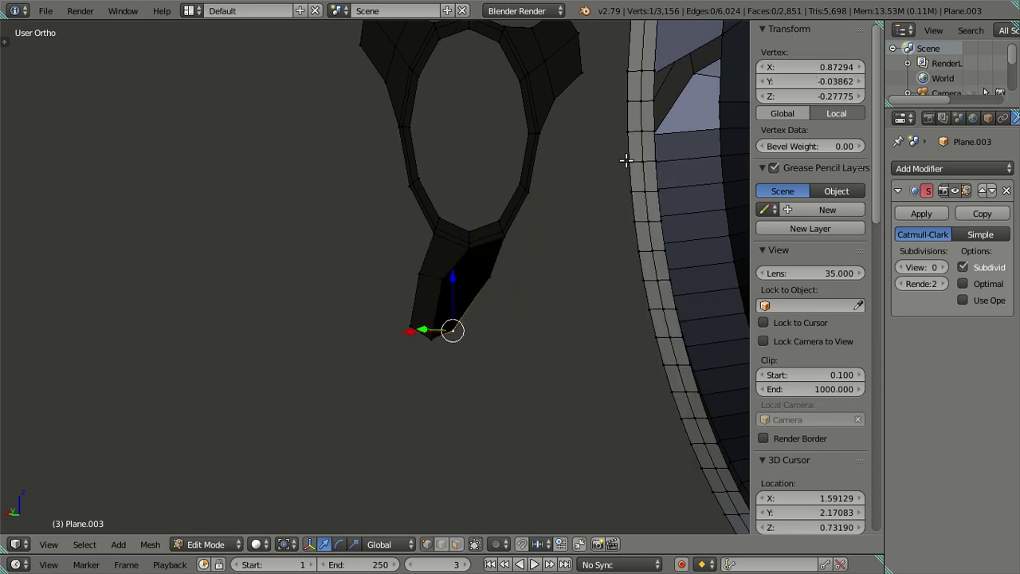
{"action": "left_click_drag", "start_coordinate": [832, 67], "coordinate": [825, 69]}
{"action": "right_click", "coordinate": [441, 278]}
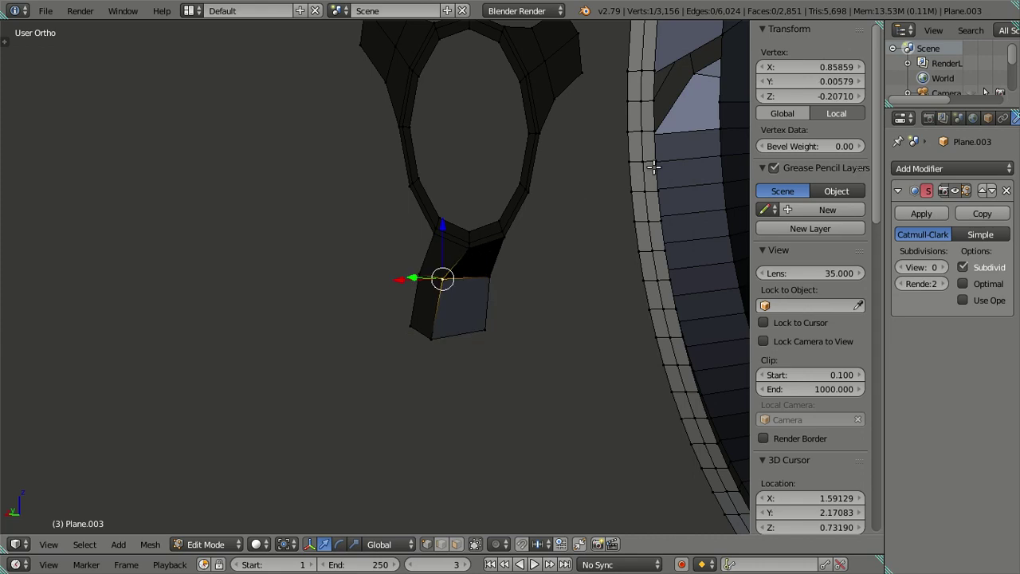
{"action": "key", "text": "ctrl+v"}
{"action": "key", "text": "ctrl+z"}
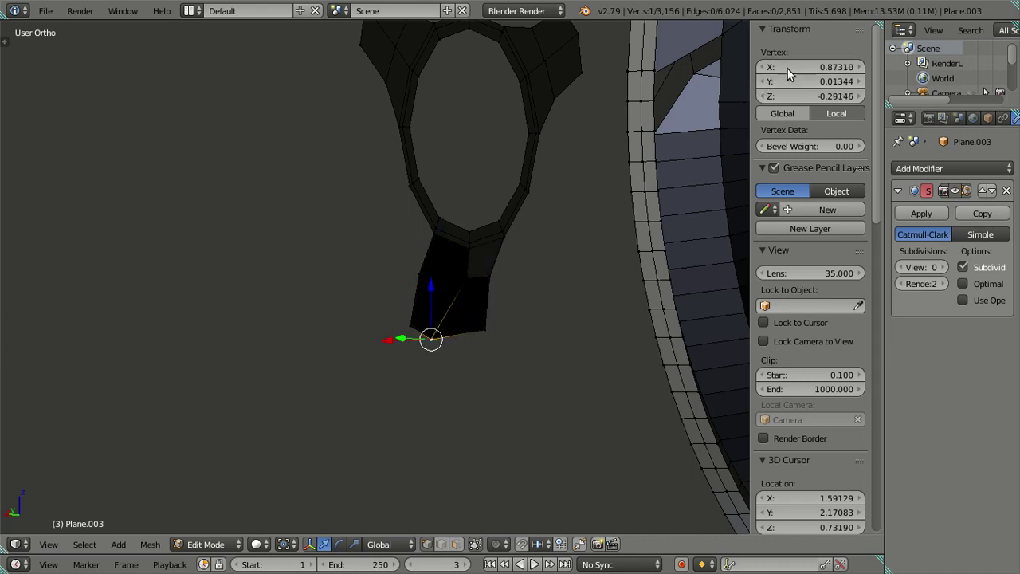
{"action": "key", "text": "ctrl+z"}
{"action": "key", "text": "ctrl+z"}
{"action": "key", "text": "ctrl+z"}
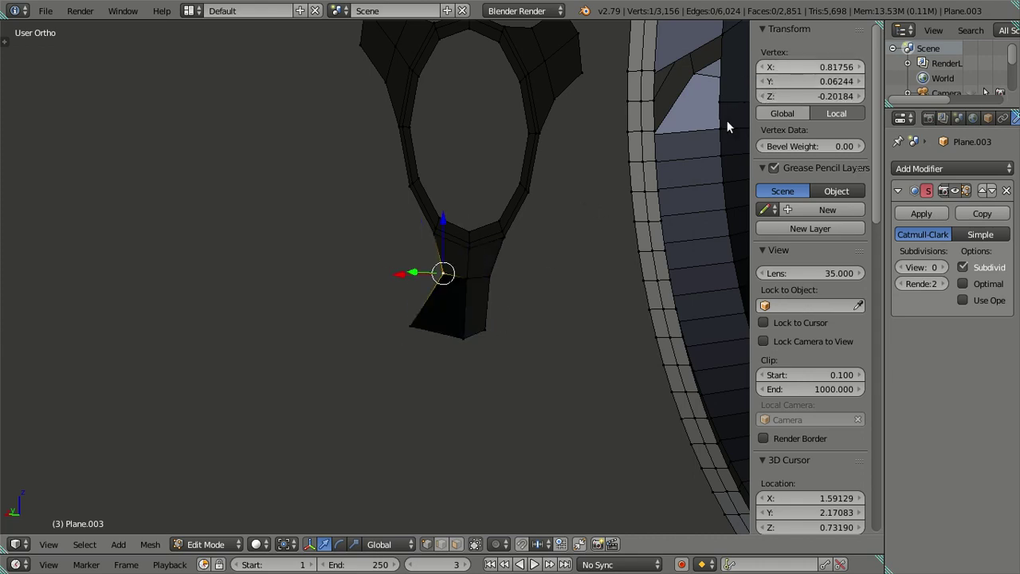
{"action": "key", "text": "ctrl+z"}
{"action": "key", "text": "ctrl+z"}
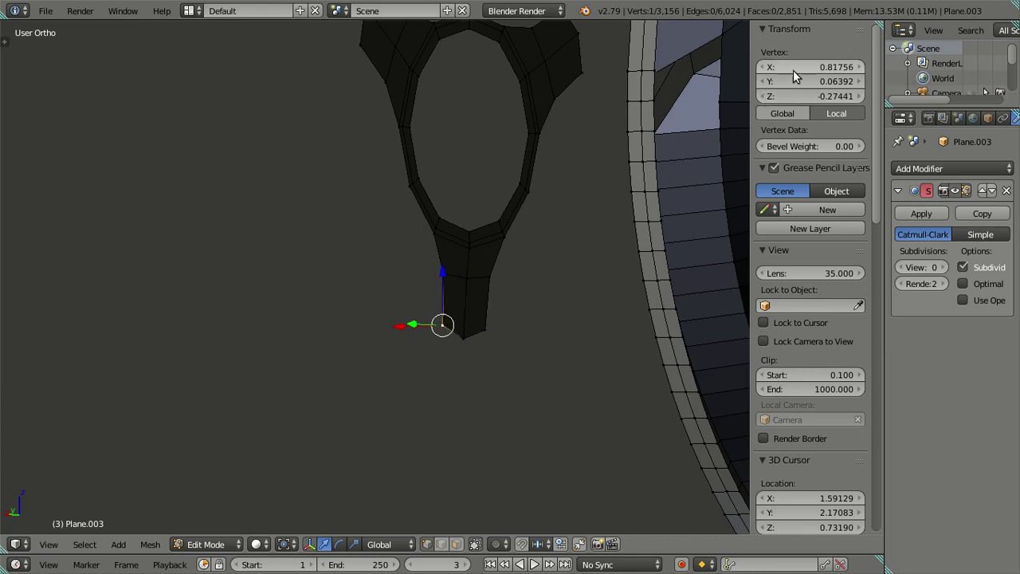
{"action": "scroll", "coordinate": [610, 175], "scroll_direction": "down", "scroll_amount": 3}
{"action": "mouse_move", "coordinate": [542, 208]}
{"action": "middle_mouse_down"}
{"action": "mouse_move", "coordinate": [481, 265]}
{"action": "mouse_move", "coordinate": [564, 262]}
{"action": "mouse_move", "coordinate": [553, 308]}
{"action": "mouse_move", "coordinate": [518, 334]}
{"action": "mouse_move", "coordinate": [519, 323]}
{"action": "middle_mouse_up"}
View the wheel from the front and side and check a hub vertex's X position.
{"action": "key", "text": "KP_1"}
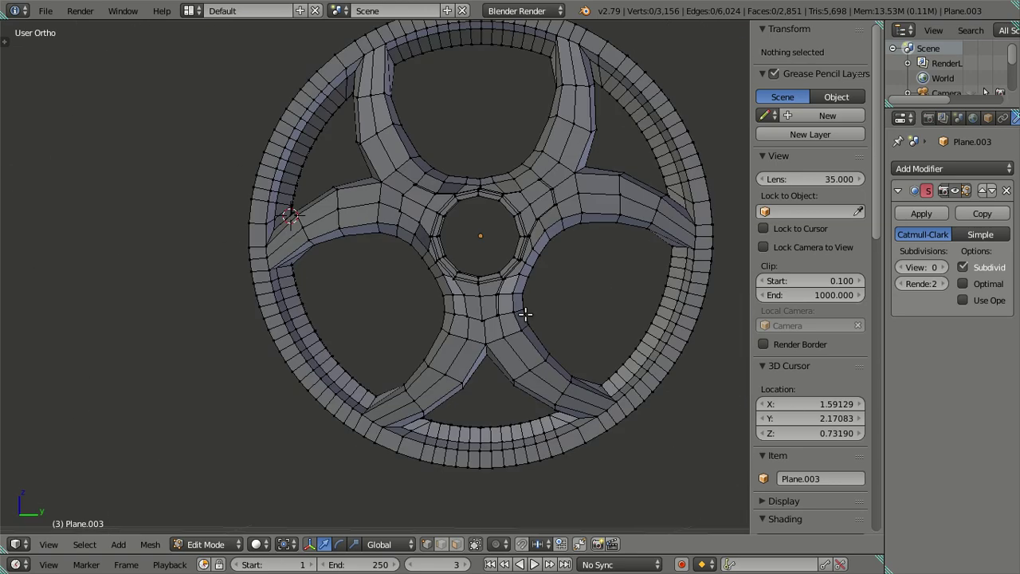
{"action": "key", "text": "KP_3"}
{"action": "scroll", "coordinate": [500, 296], "scroll_direction": "up", "scroll_amount": 2}
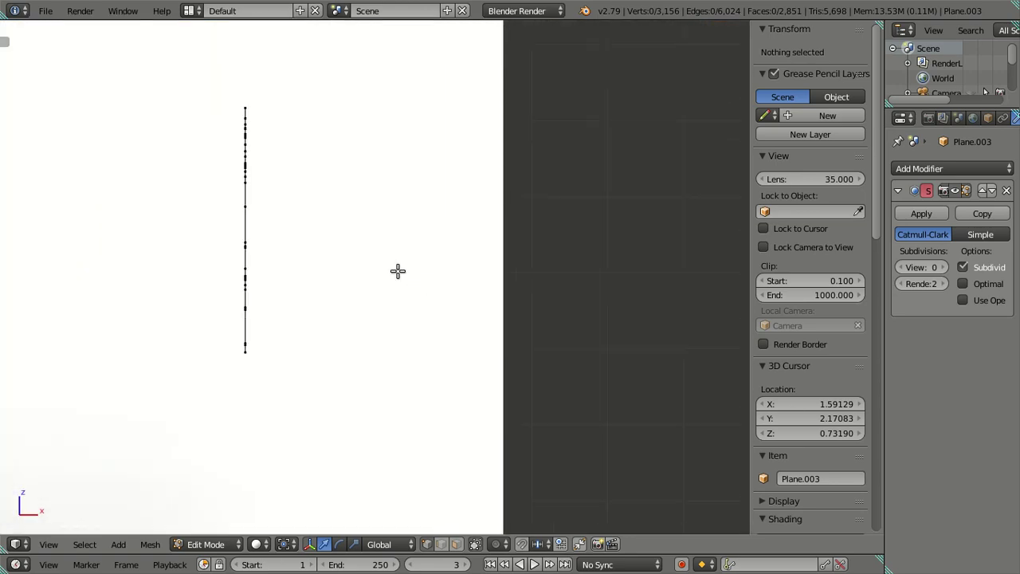
{"action": "scroll", "coordinate": [398, 271], "scroll_direction": "down", "scroll_amount": 3}
{"action": "mouse_move", "coordinate": [464, 271]}
{"action": "middle_mouse_down"}
{"action": "mouse_move", "coordinate": [414, 296]}
{"action": "mouse_move", "coordinate": [505, 303]}
{"action": "mouse_move", "coordinate": [487, 306]}
{"action": "middle_mouse_up"}
{"action": "scroll", "coordinate": [509, 279], "scroll_direction": "up", "scroll_amount": 2}
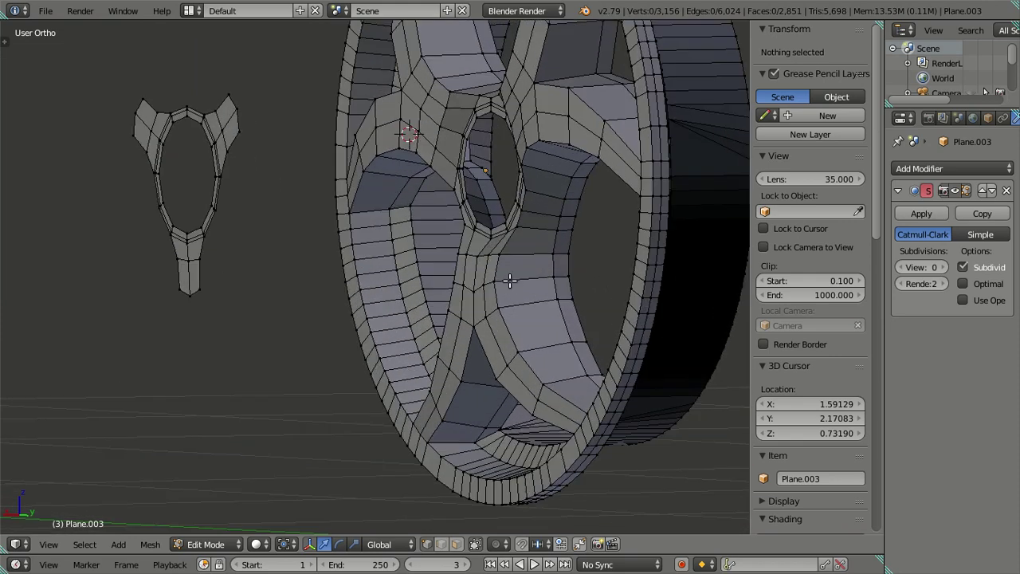
{"action": "right_click", "coordinate": [575, 217]}
{"action": "left_click", "coordinate": [829, 67]}
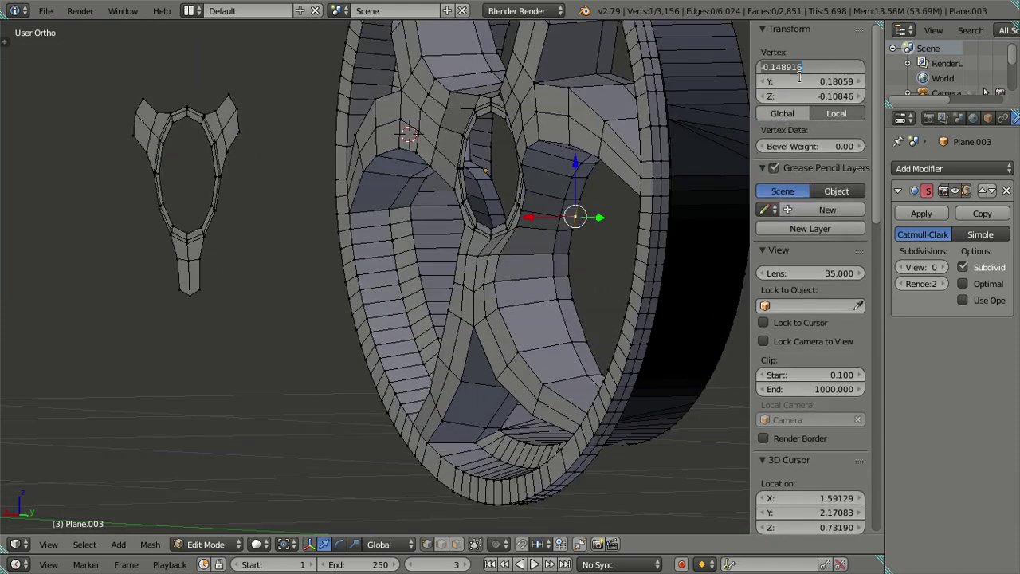
{"action": "key", "text": "Escape"}
Select the entire separate hub piece and move it into the wheel's centre.
{"action": "right_click", "coordinate": [199, 197]}
{"action": "key", "text": "ctrl+l"}
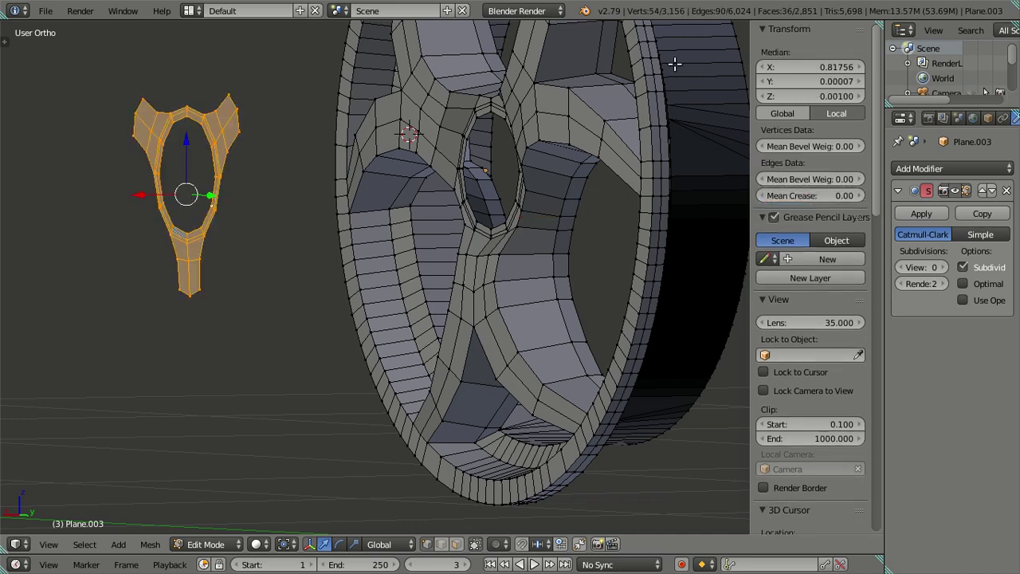
{"action": "mouse_move", "coordinate": [398, 239]}
{"action": "middle_mouse_down"}
{"action": "mouse_move", "coordinate": [283, 235]}
{"action": "mouse_move", "coordinate": [449, 239]}
{"action": "mouse_move", "coordinate": [496, 410]}
{"action": "mouse_move", "coordinate": [394, 391]}
{"action": "middle_mouse_up"}
{"action": "scroll", "coordinate": [448, 239], "scroll_direction": "up", "scroll_amount": 2}
{"action": "scroll", "coordinate": [449, 239], "scroll_direction": "up", "scroll_amount": 2}
{"action": "scroll", "coordinate": [449, 237], "scroll_direction": "up", "scroll_amount": 2}
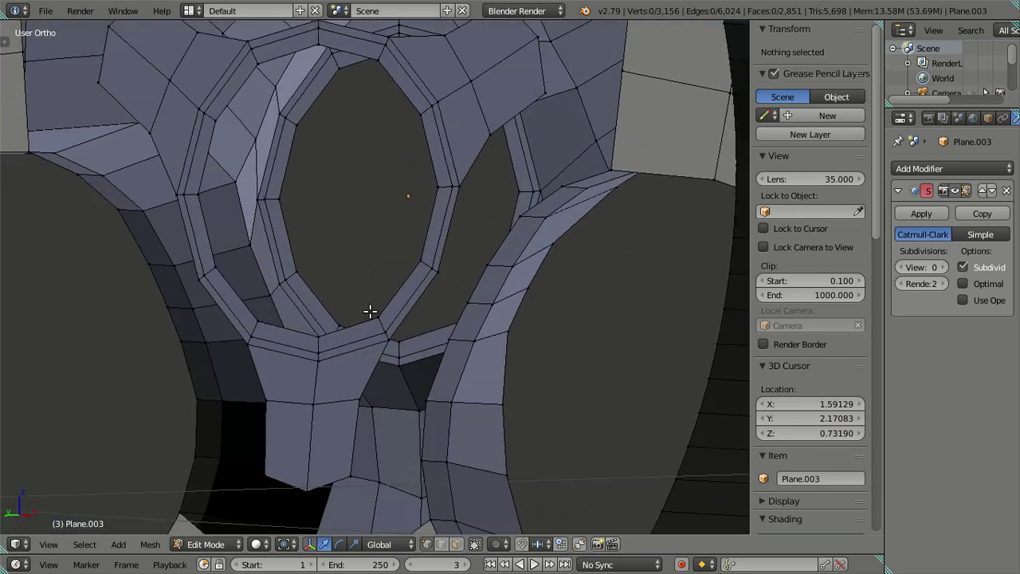
Dissolve the hole's edge loop, extrude the next loop inward, and cap the centre with a face.
{"action": "left_click", "coordinate": [361, 338], "text": "alt"}
{"action": "key", "text": "x"}
{"action": "left_click", "coordinate": [434, 337]}
{"action": "left_click", "coordinate": [382, 309], "text": "alt"}
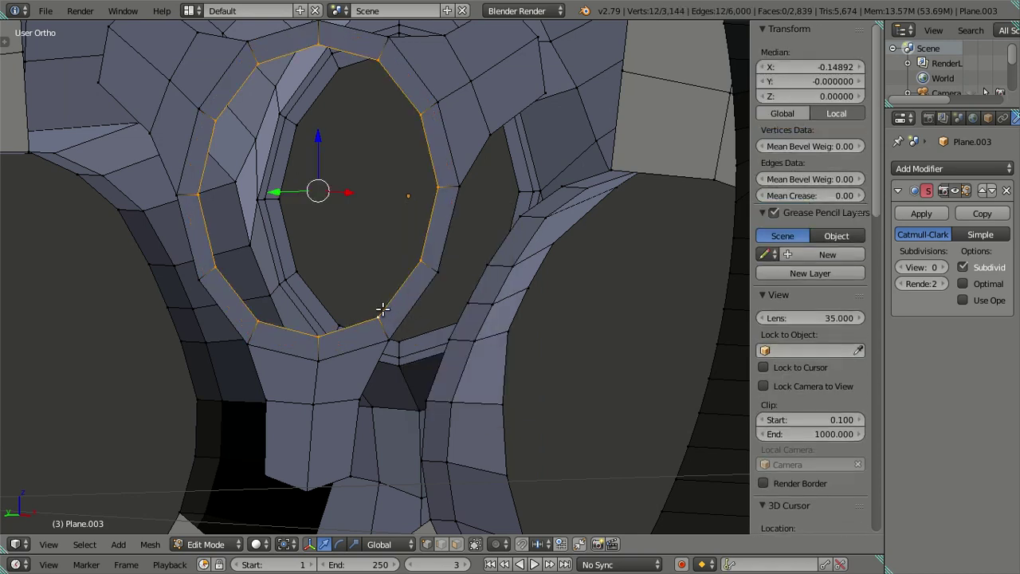
{"action": "scroll", "coordinate": [382, 309], "scroll_direction": "down", "scroll_amount": 5}
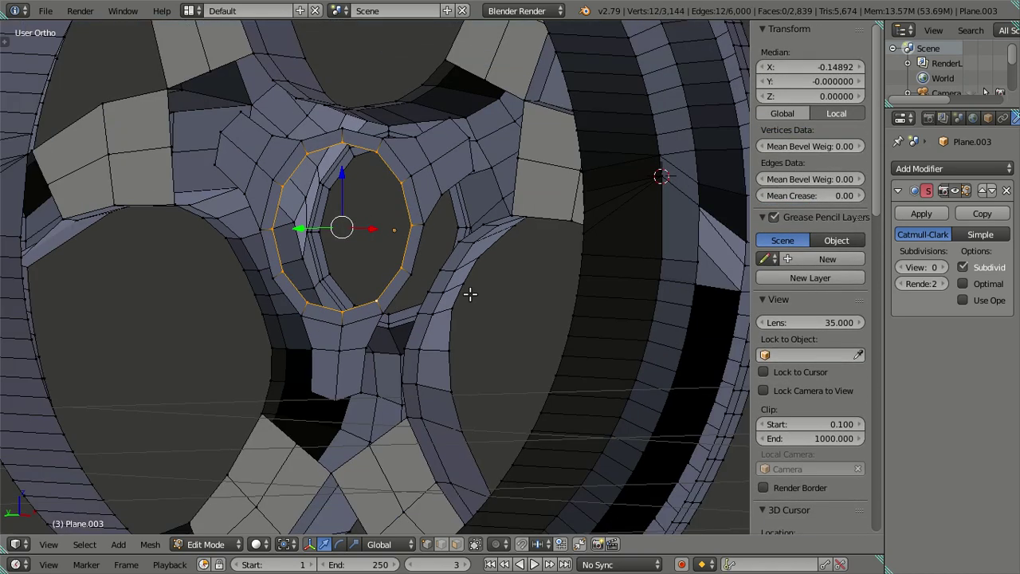
{"action": "scroll", "coordinate": [481, 289], "scroll_direction": "up", "scroll_amount": 3}
{"action": "key", "text": "e"}
{"action": "key", "text": "s"}
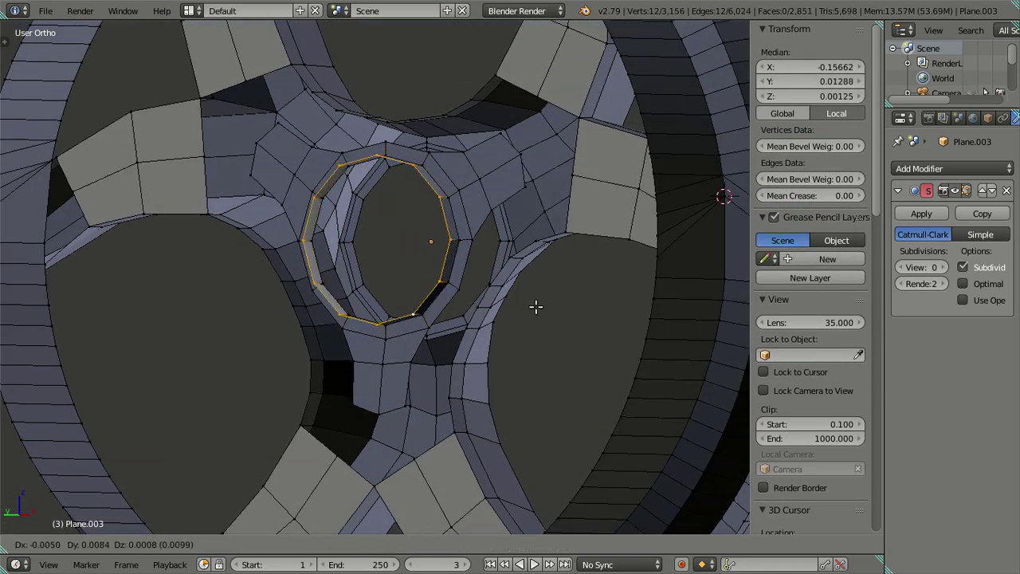
{"action": "left_click", "coordinate": [530, 306]}
{"action": "key", "text": "s"}
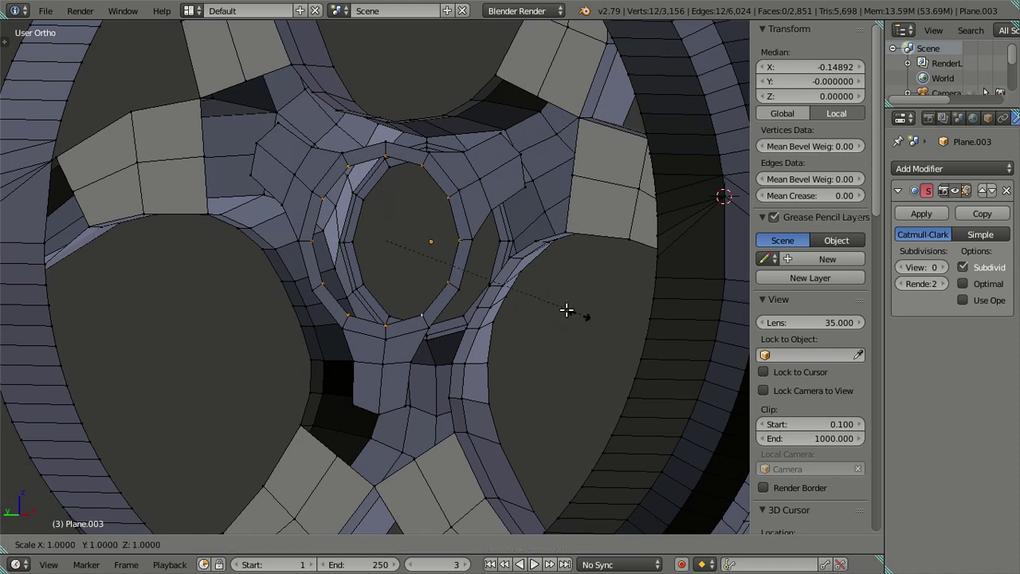
{"action": "left_click", "coordinate": [474, 292]}
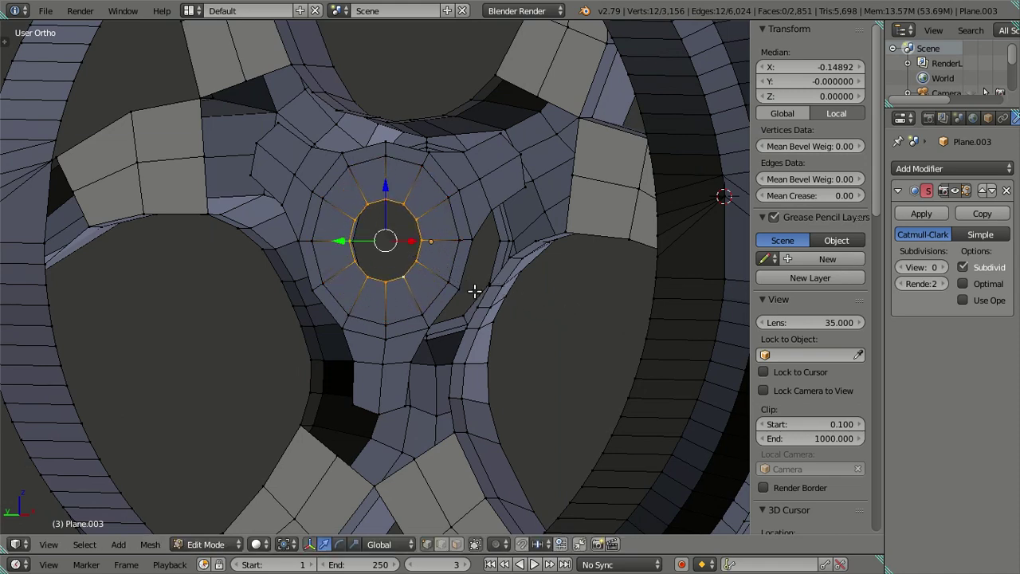
{"action": "key", "text": "f"}
Preview the smoothed wheel outside Edit Mode, then return to editing the mesh.
{"action": "scroll", "coordinate": [474, 292], "scroll_direction": "down", "scroll_amount": 3}
{"action": "key", "text": "Tab"}
{"action": "scroll", "coordinate": [495, 292], "scroll_direction": "up", "scroll_amount": 4}
{"action": "scroll", "coordinate": [495, 296], "scroll_direction": "up", "scroll_amount": 1}
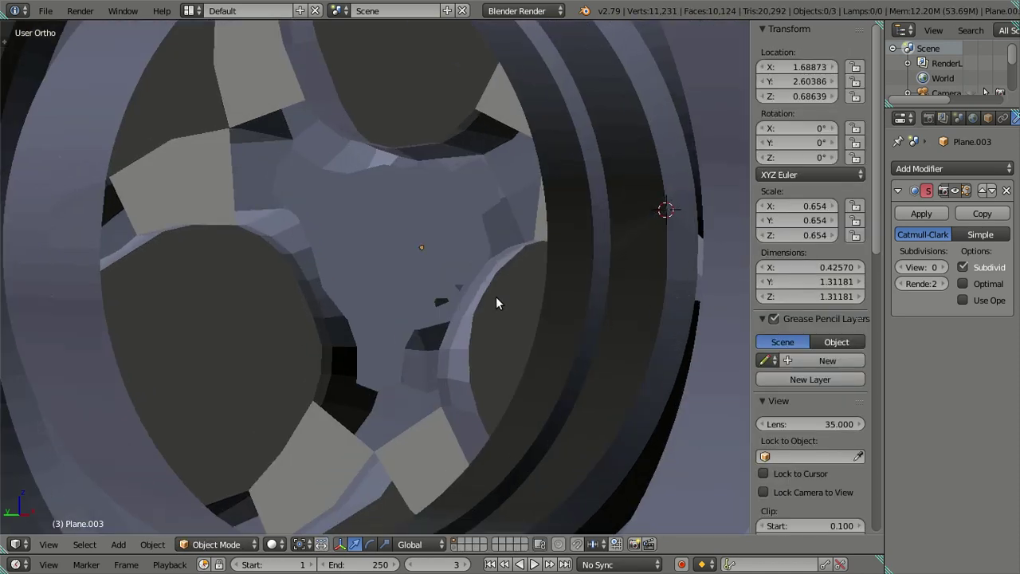
{"action": "scroll", "coordinate": [446, 305], "scroll_direction": "down", "scroll_amount": 2}
{"action": "key", "text": "Tab"}
{"action": "scroll", "coordinate": [467, 314], "scroll_direction": "down", "scroll_amount": 1}
{"action": "scroll", "coordinate": [466, 314], "scroll_direction": "up", "scroll_amount": 1}
{"action": "scroll", "coordinate": [526, 323], "scroll_direction": "up", "scroll_amount": 3}
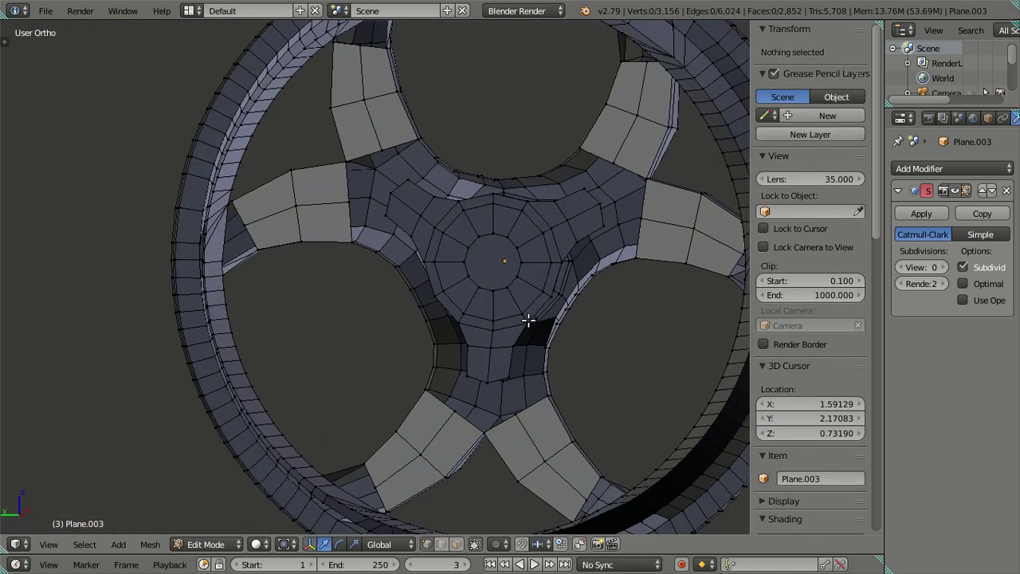
{"action": "scroll", "coordinate": [494, 296], "scroll_direction": "up", "scroll_amount": 1}
{"action": "scroll", "coordinate": [459, 292], "scroll_direction": "up", "scroll_amount": 1}
{"action": "scroll", "coordinate": [466, 329], "scroll_direction": "up", "scroll_amount": 1, "text": "ctrl"}
{"action": "scroll", "coordinate": [468, 430], "scroll_direction": "up", "scroll_amount": 1, "text": "ctrl"}
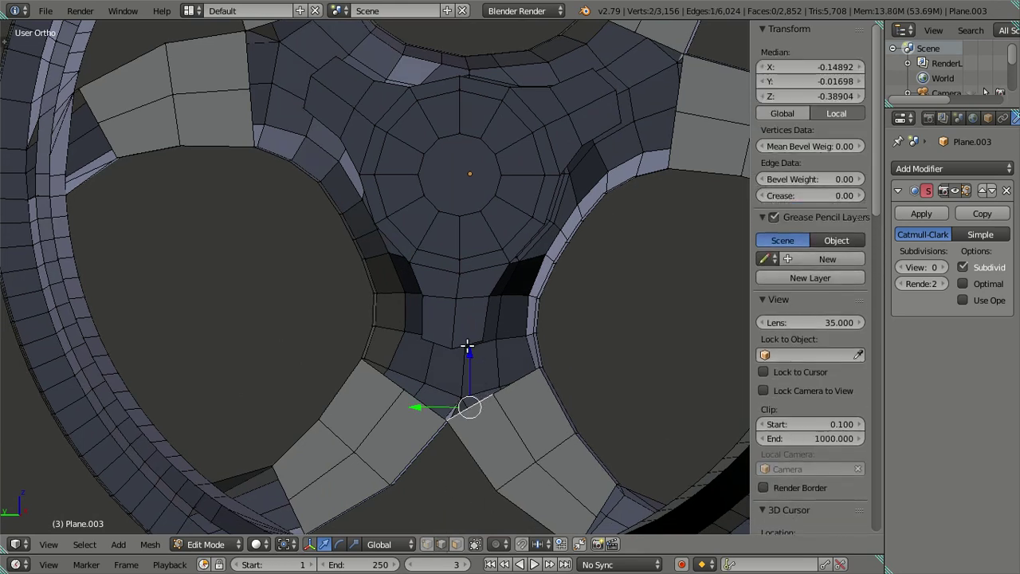
Fill the gap between the hub's lower spoke root and the lower spoke with a face.
{"action": "key", "text": "f"}
{"action": "right_click", "coordinate": [436, 343]}
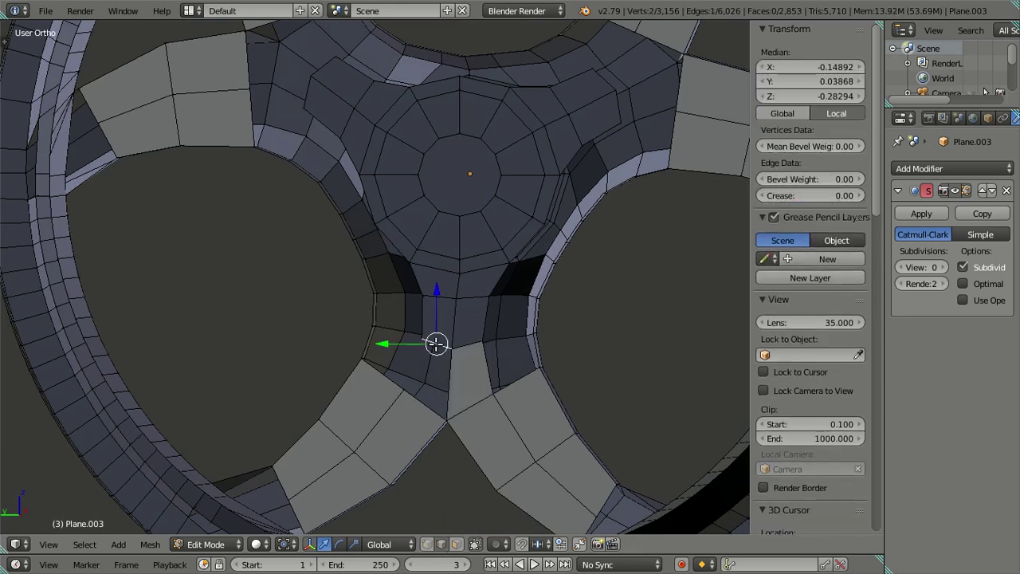
{"action": "right_click", "coordinate": [424, 403], "text": "shift"}
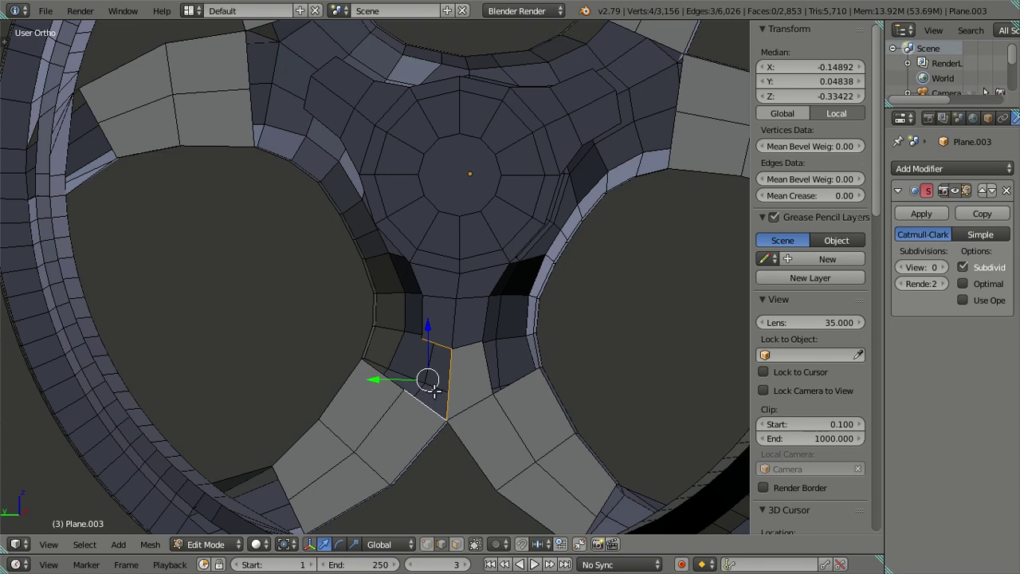
{"action": "key", "text": "f"}
{"action": "scroll", "coordinate": [450, 385], "scroll_direction": "up", "scroll_amount": 1}
Bridge the next two gaps beside the lower spoke with new faces.
{"action": "scroll", "coordinate": [428, 375], "scroll_direction": "up", "scroll_amount": 1}
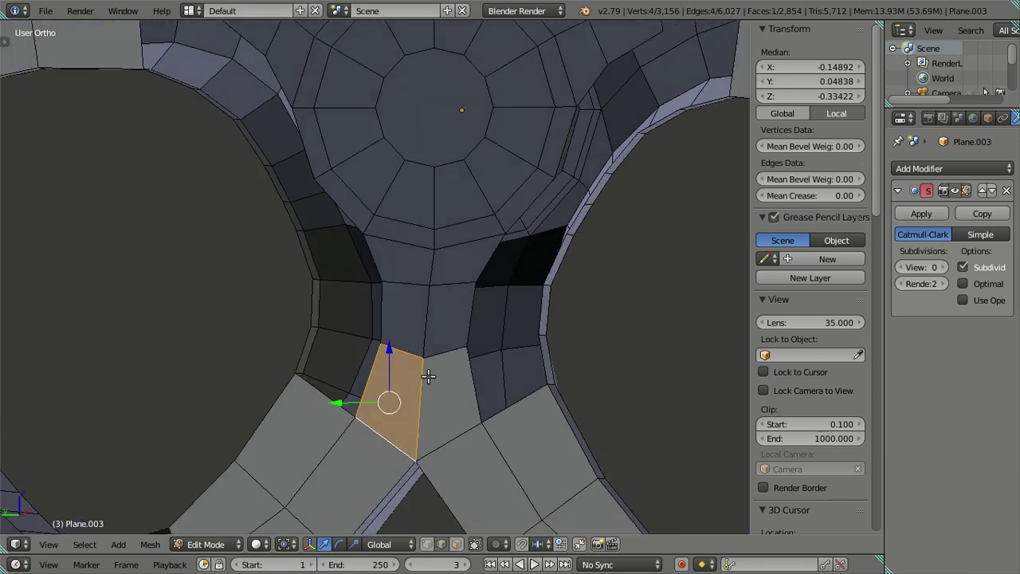
{"action": "scroll", "coordinate": [428, 375], "scroll_direction": "up", "scroll_amount": 1}
{"action": "right_click", "coordinate": [283, 345]}
{"action": "right_click", "coordinate": [348, 371], "text": "shift"}
{"action": "key", "text": "f"}
{"action": "right_click", "coordinate": [448, 379]}
{"action": "right_click", "coordinate": [513, 356], "text": "shift"}
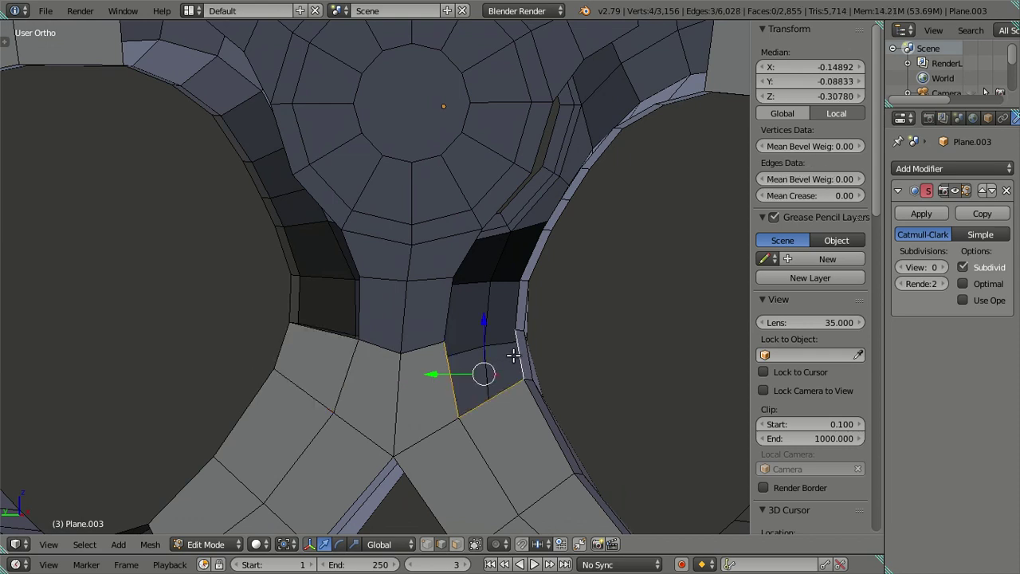
{"action": "key", "text": "f"}
Fill the upper and left gaps with faces, then deselect all and review the whole wheel.
{"action": "right_click", "coordinate": [452, 306]}
{"action": "right_click", "coordinate": [516, 305], "text": "shift"}
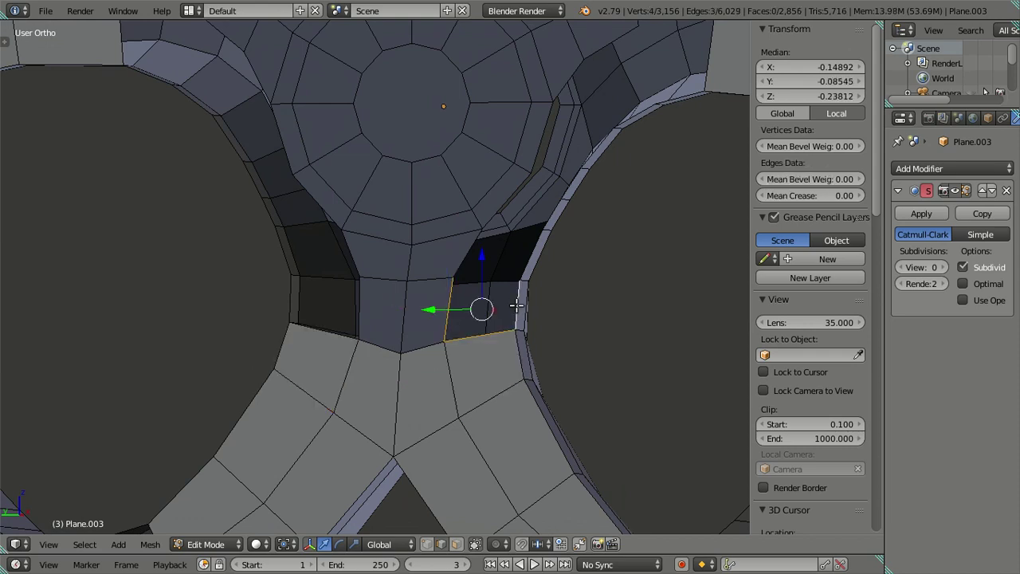
{"action": "key", "text": "f"}
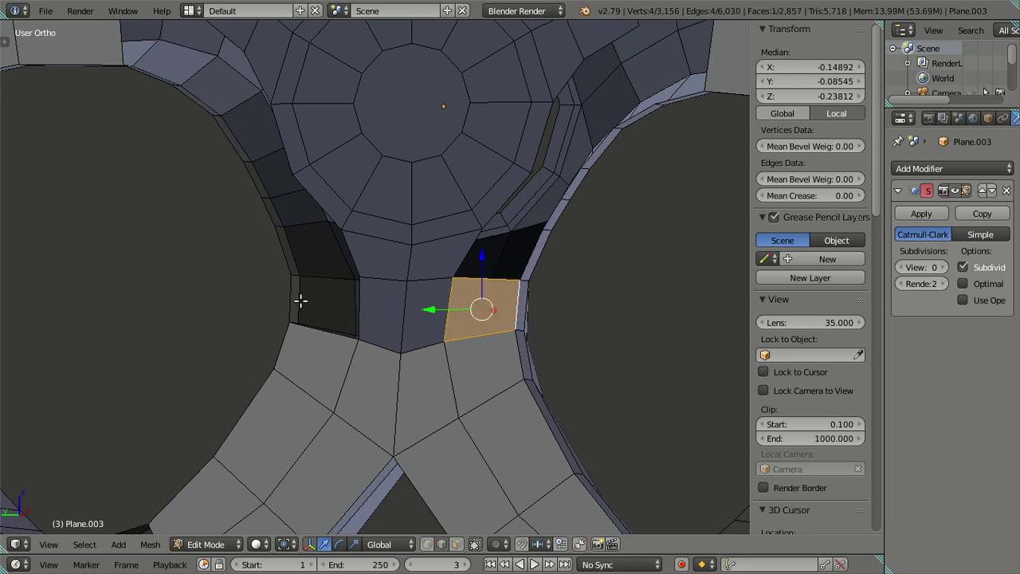
{"action": "right_click", "coordinate": [301, 300]}
{"action": "right_click", "coordinate": [364, 297], "text": "shift"}
{"action": "key", "text": "f"}
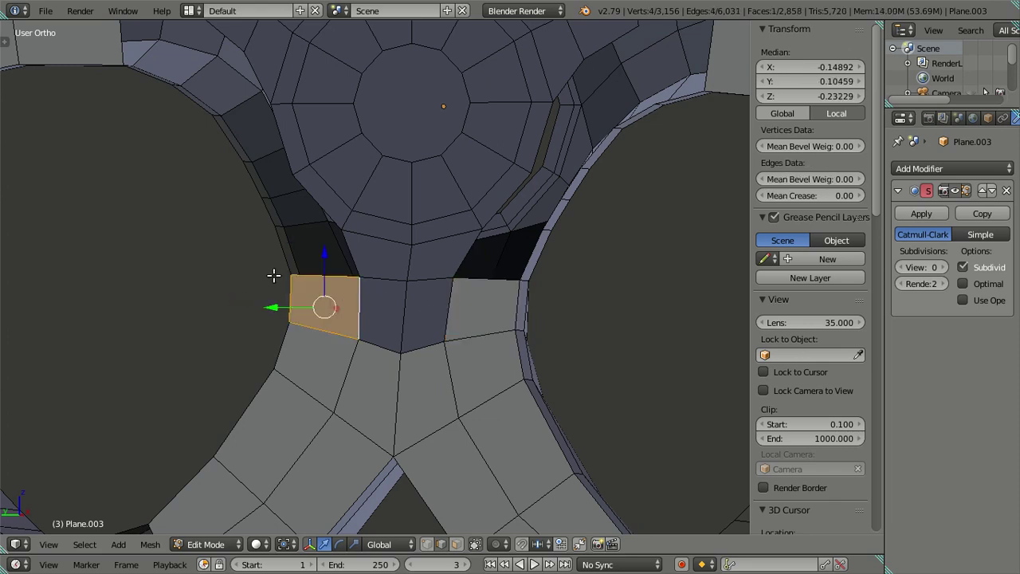
{"action": "right_click", "coordinate": [277, 255]}
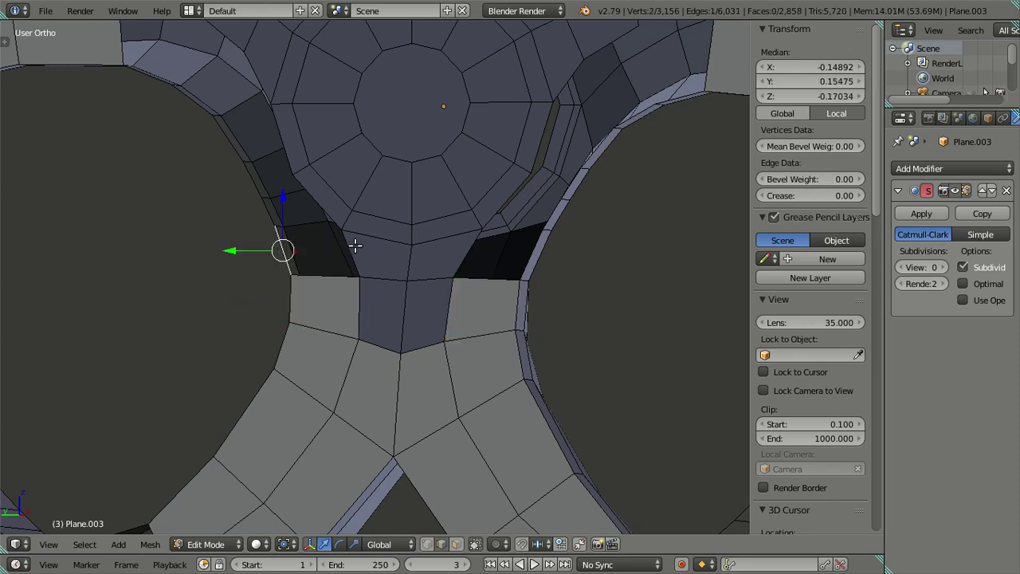
{"action": "key", "text": "a"}
{"action": "middle_click_drag", "start_coordinate": [387, 255], "coordinate": [438, 348]}
{"action": "scroll", "coordinate": [437, 343], "scroll_direction": "down", "scroll_amount": 4}
{"action": "scroll", "coordinate": [437, 337], "scroll_direction": "down", "scroll_amount": 4}
{"action": "mouse_move", "coordinate": [557, 316]}
{"action": "middle_mouse_down"}
{"action": "mouse_move", "coordinate": [295, 314]}
{"action": "mouse_move", "coordinate": [485, 337]}
{"action": "mouse_move", "coordinate": [637, 339]}
{"action": "mouse_move", "coordinate": [578, 325]}
{"action": "middle_mouse_up"}
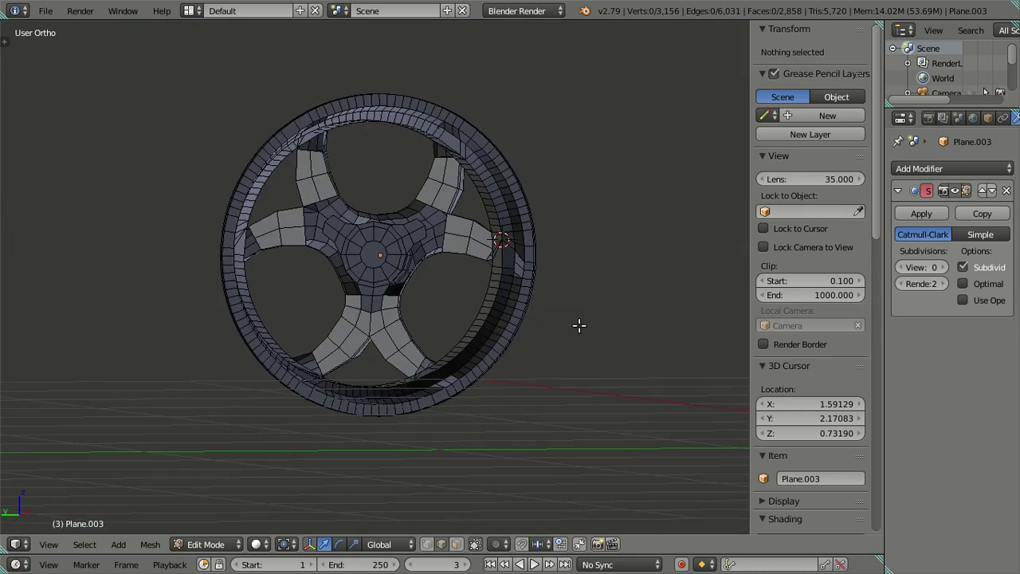
Zoom in on the hub and select the border edges of the open gaps by the spokes.
{"action": "scroll", "coordinate": [446, 350], "scroll_direction": "up", "scroll_amount": 5}
{"action": "scroll", "coordinate": [466, 343], "scroll_direction": "up", "scroll_amount": 2}
{"action": "mouse_move", "coordinate": [483, 339]}
{"action": "middle_mouse_down"}
{"action": "mouse_move", "coordinate": [460, 345]}
{"action": "mouse_move", "coordinate": [462, 337]}
{"action": "middle_mouse_up"}
{"action": "scroll", "coordinate": [462, 337], "scroll_direction": "up", "scroll_amount": 2}
{"action": "mouse_move", "coordinate": [418, 313]}
{"action": "middle_mouse_down"}
{"action": "mouse_move", "coordinate": [407, 302]}
{"action": "mouse_move", "coordinate": [455, 320]}
{"action": "mouse_move", "coordinate": [312, 294]}
{"action": "mouse_move", "coordinate": [282, 269]}
{"action": "middle_mouse_up"}
{"action": "right_click", "coordinate": [282, 269]}
{"action": "middle_click_drag", "start_coordinate": [215, 267], "coordinate": [324, 301]}
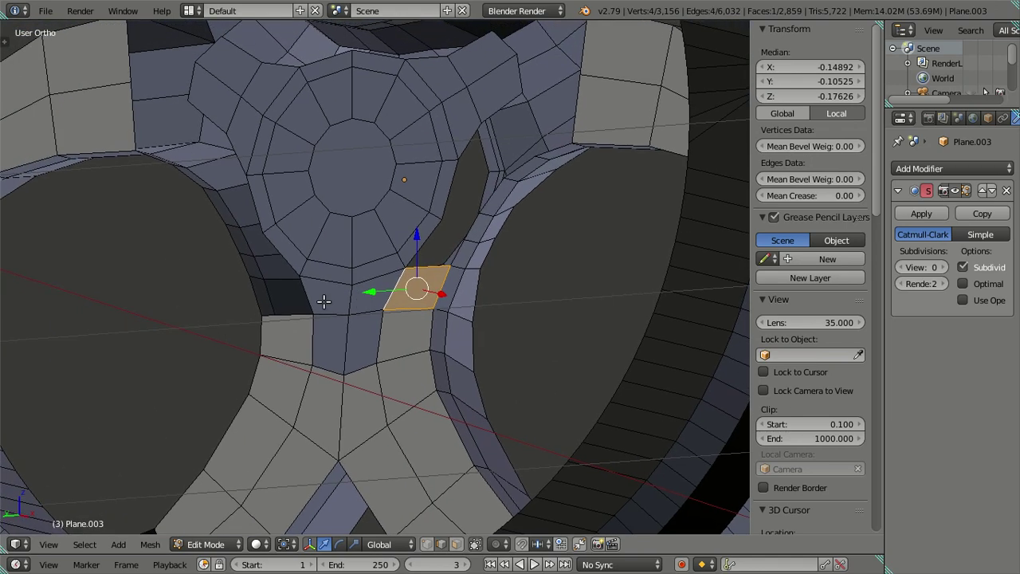
{"action": "right_click", "coordinate": [249, 297]}
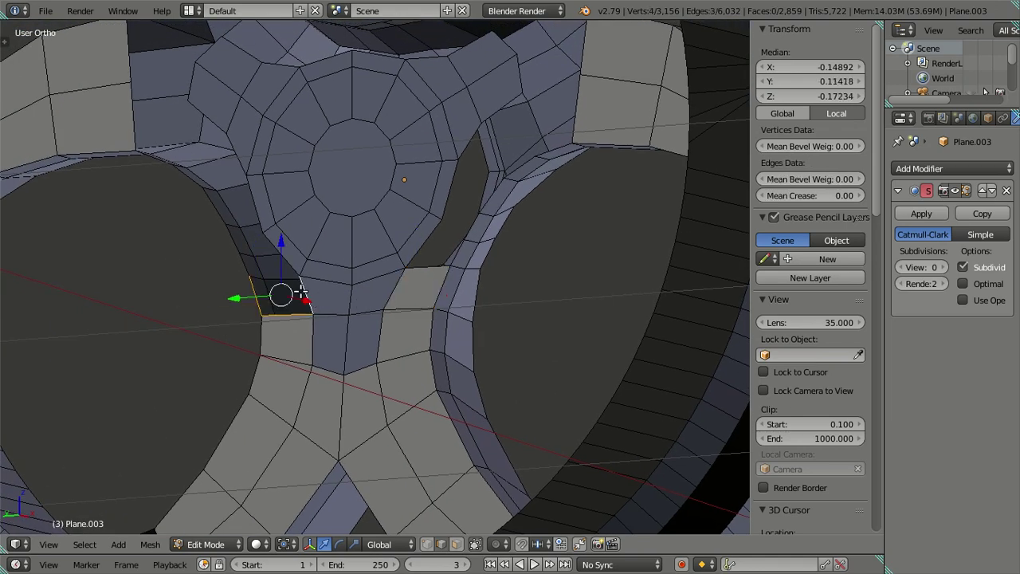
{"action": "right_click", "coordinate": [249, 262]}
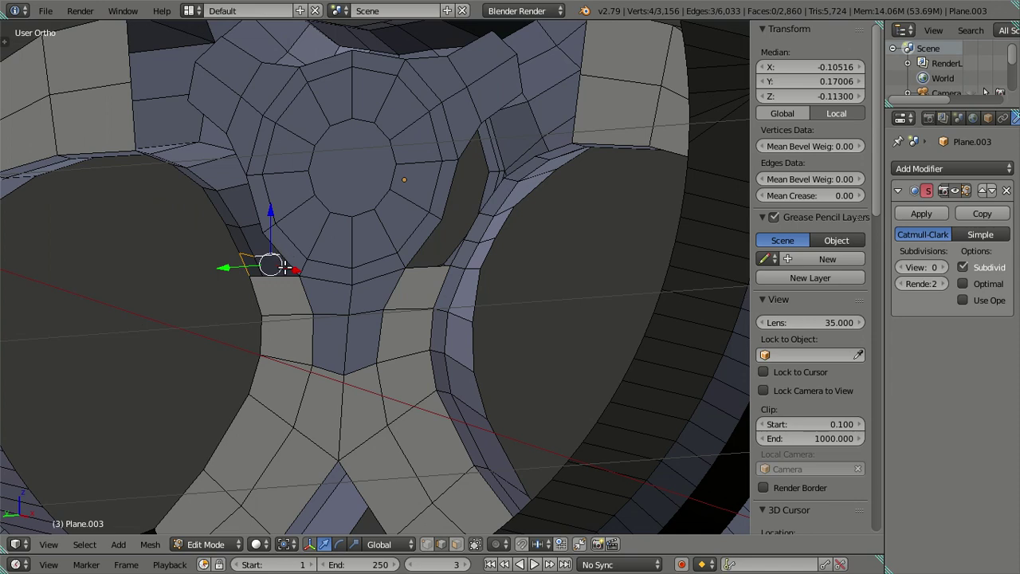
{"action": "right_click", "coordinate": [270, 247], "text": "shift"}
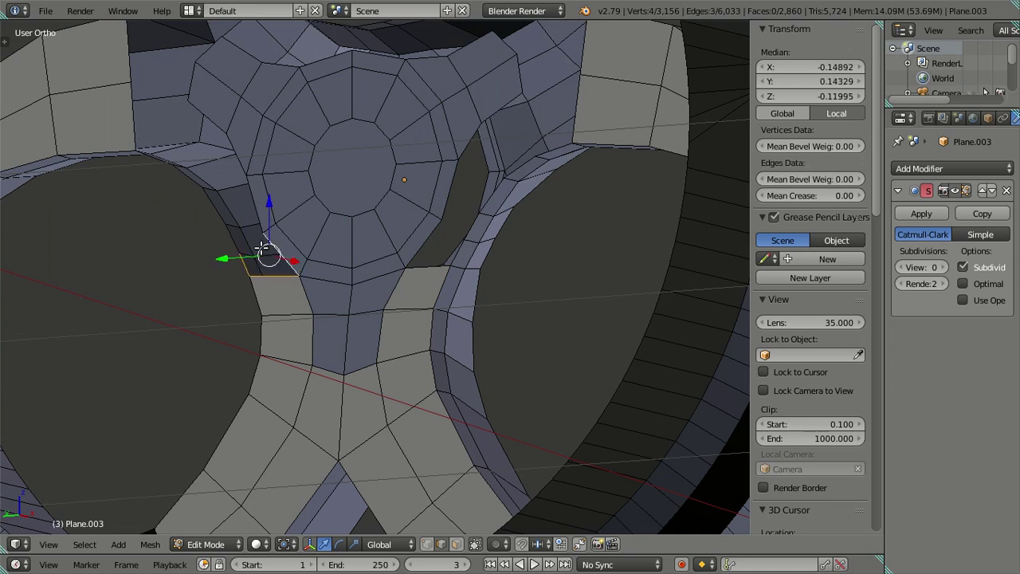
{"action": "right_click", "coordinate": [233, 235]}
{"action": "right_click", "coordinate": [255, 208], "text": "shift"}
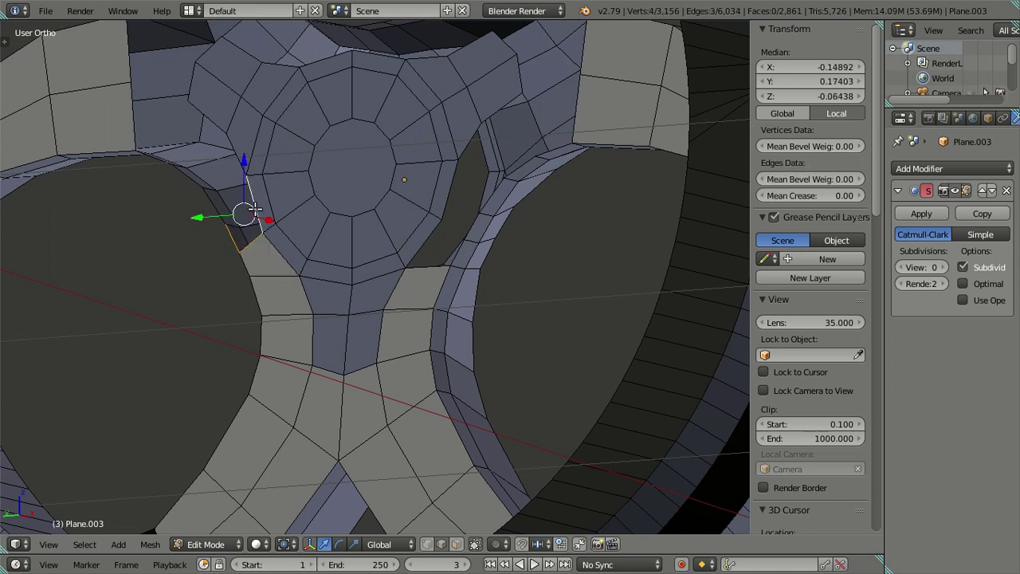
Fill the first gap between spoke and hub ring with a new face.
{"action": "middle_click_drag", "start_coordinate": [252, 213], "coordinate": [315, 331]}
{"action": "scroll", "coordinate": [314, 331], "scroll_direction": "up", "scroll_amount": 2}
{"action": "right_click", "coordinate": [313, 335]}
{"action": "right_click", "coordinate": [343, 264], "text": "shift"}
{"action": "key", "text": "f"}
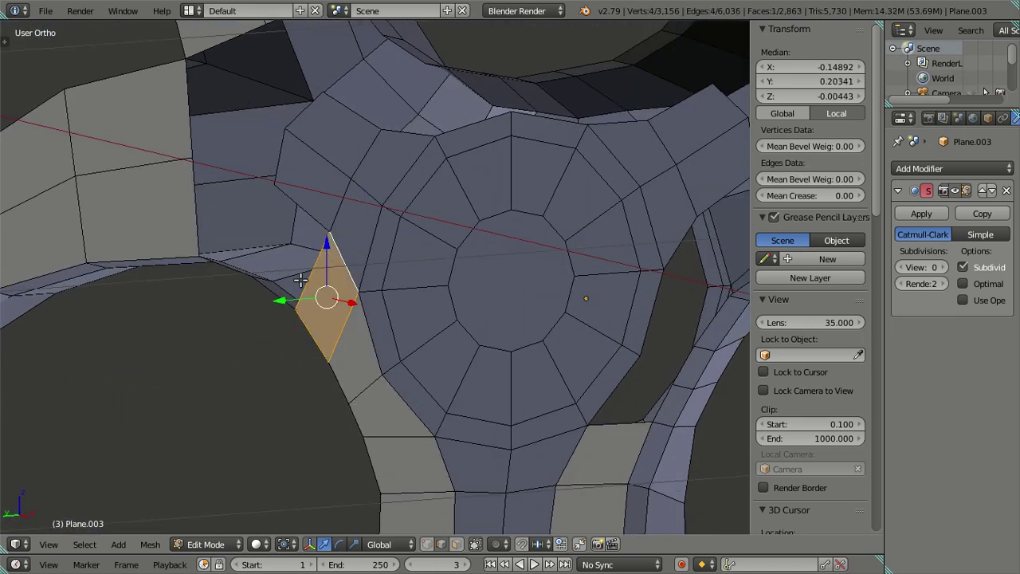
Fill the three-edge gap on the spoke's underside with a face.
{"action": "right_click", "coordinate": [269, 291]}
{"action": "mouse_move", "coordinate": [311, 219]}
{"action": "middle_mouse_down"}
{"action": "mouse_move", "coordinate": [332, 246]}
{"action": "mouse_move", "coordinate": [374, 267]}
{"action": "mouse_move", "coordinate": [452, 279]}
{"action": "mouse_move", "coordinate": [503, 250]}
{"action": "middle_mouse_up"}
{"action": "scroll", "coordinate": [451, 279], "scroll_direction": "down", "scroll_amount": 2}
{"action": "scroll", "coordinate": [448, 359], "scroll_direction": "up", "scroll_amount": 2}
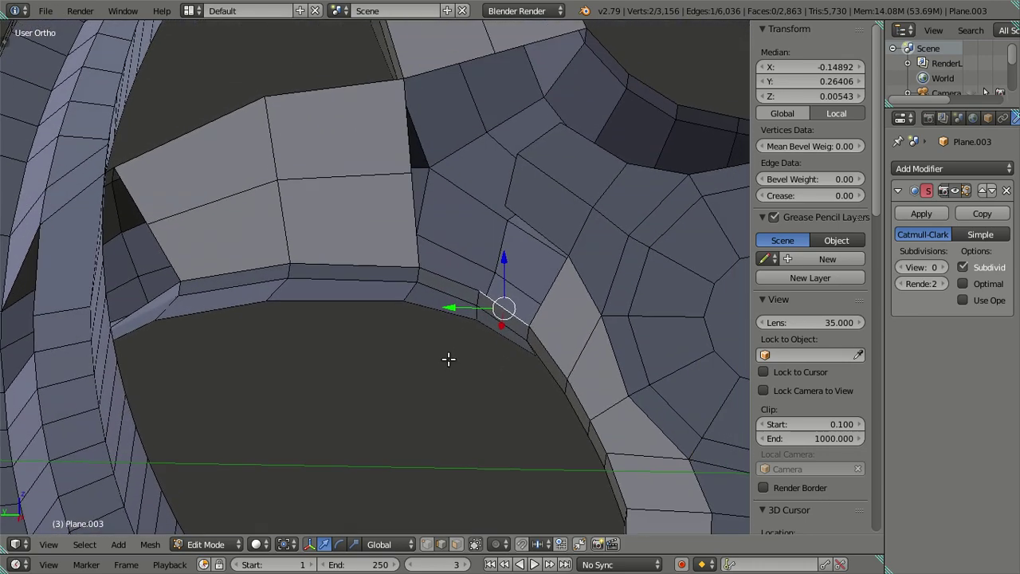
{"action": "middle_click_drag", "start_coordinate": [447, 359], "coordinate": [475, 353]}
{"action": "scroll", "coordinate": [477, 350], "scroll_direction": "up", "scroll_amount": 1}
{"action": "left_click", "coordinate": [590, 226], "text": "ctrl"}
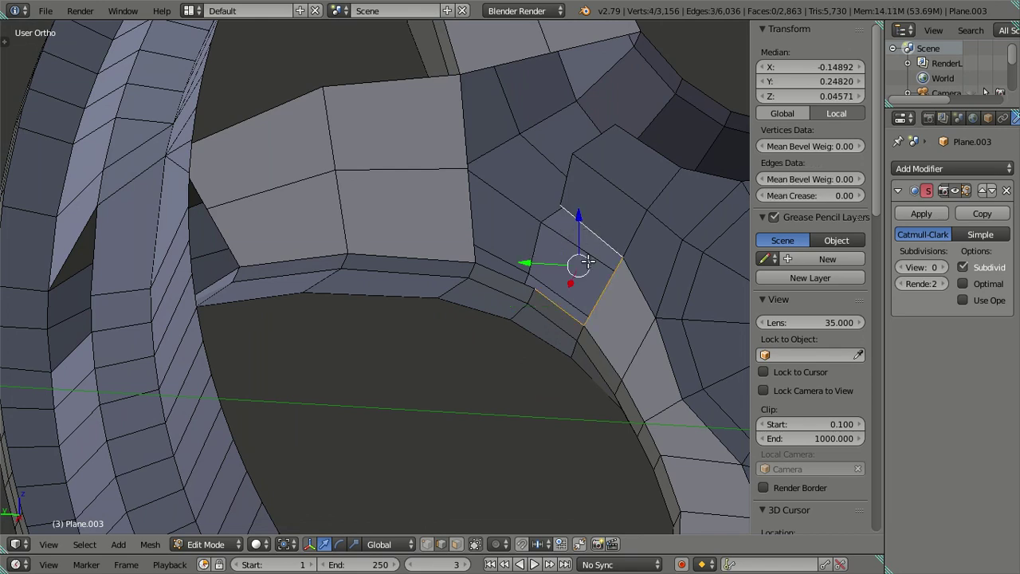
{"action": "key", "text": "f"}
Fill the two gaps along the side of that spoke with faces.
{"action": "middle_click_drag", "start_coordinate": [586, 265], "coordinate": [483, 414]}
{"action": "left_click", "coordinate": [444, 327]}
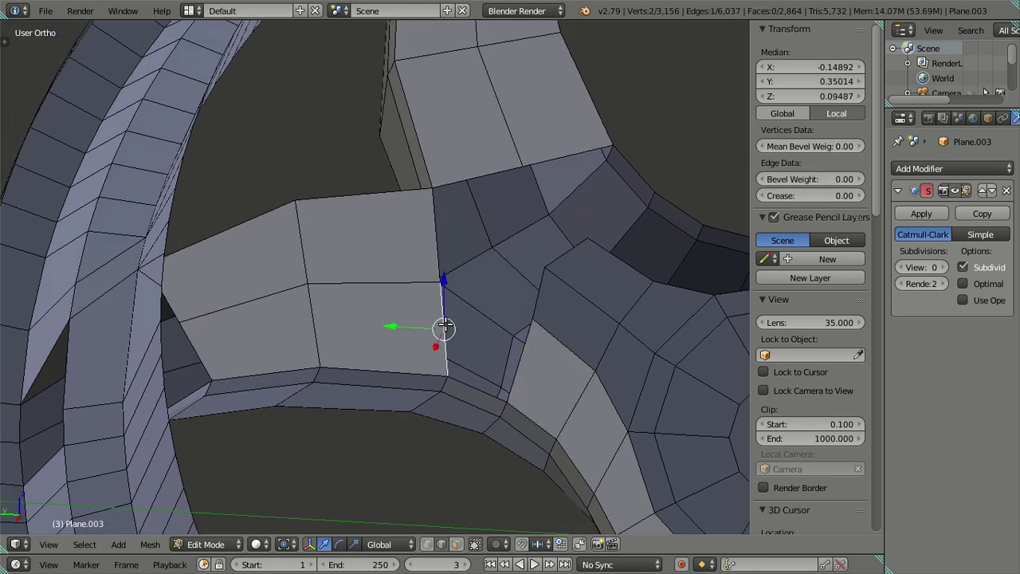
{"action": "left_click", "coordinate": [521, 357], "text": "ctrl"}
{"action": "key", "text": "f"}
{"action": "left_click", "coordinate": [437, 251]}
{"action": "left_click", "coordinate": [539, 301], "text": "ctrl"}
{"action": "key", "text": "f"}
Fill the next three gaps around the hub, including a quad gap and its neighbour.
{"action": "middle_click_drag", "start_coordinate": [548, 297], "coordinate": [246, 335]}
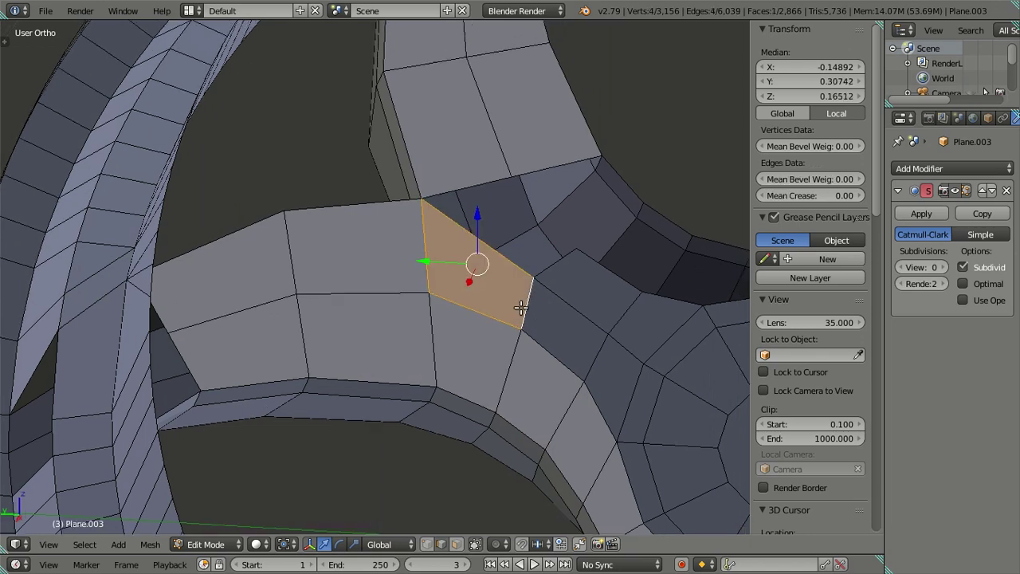
{"action": "left_click", "coordinate": [228, 276]}
{"action": "left_click", "coordinate": [290, 354], "text": "ctrl"}
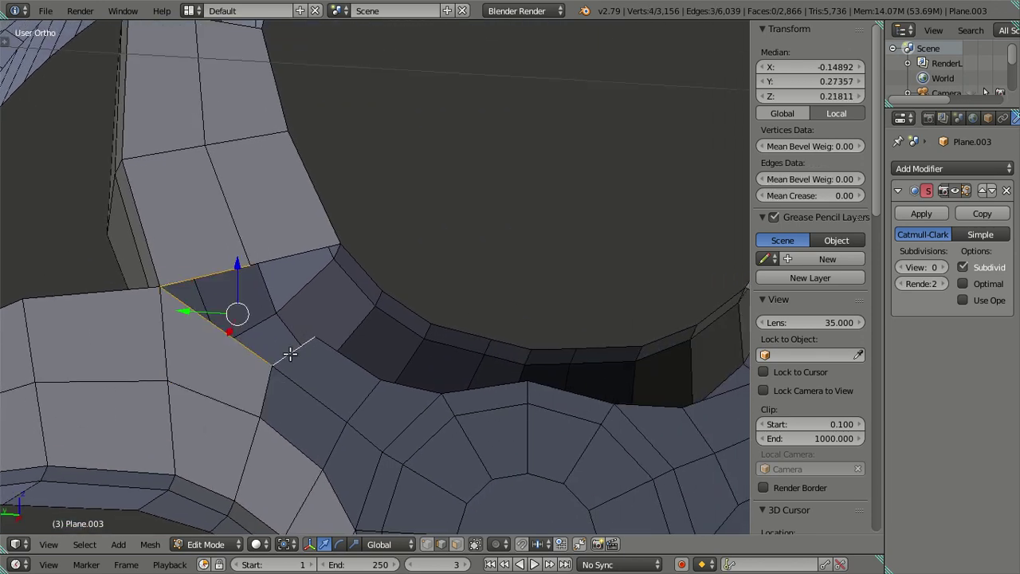
{"action": "key", "text": "f"}
{"action": "left_click", "coordinate": [361, 269]}
{"action": "left_click", "coordinate": [292, 316], "text": "ctrl"}
{"action": "key", "text": "f"}
{"action": "left_click", "coordinate": [400, 305]}
{"action": "left_click", "coordinate": [403, 308], "text": "ctrl"}
{"action": "key", "text": "f"}
Fill three more consecutive spoke-to-hub gaps with new faces.
{"action": "left_click", "coordinate": [428, 381]}
{"action": "left_click", "coordinate": [466, 336], "text": "ctrl"}
{"action": "key", "text": "f"}
{"action": "left_click", "coordinate": [496, 375]}
{"action": "left_click", "coordinate": [503, 348], "text": "ctrl"}
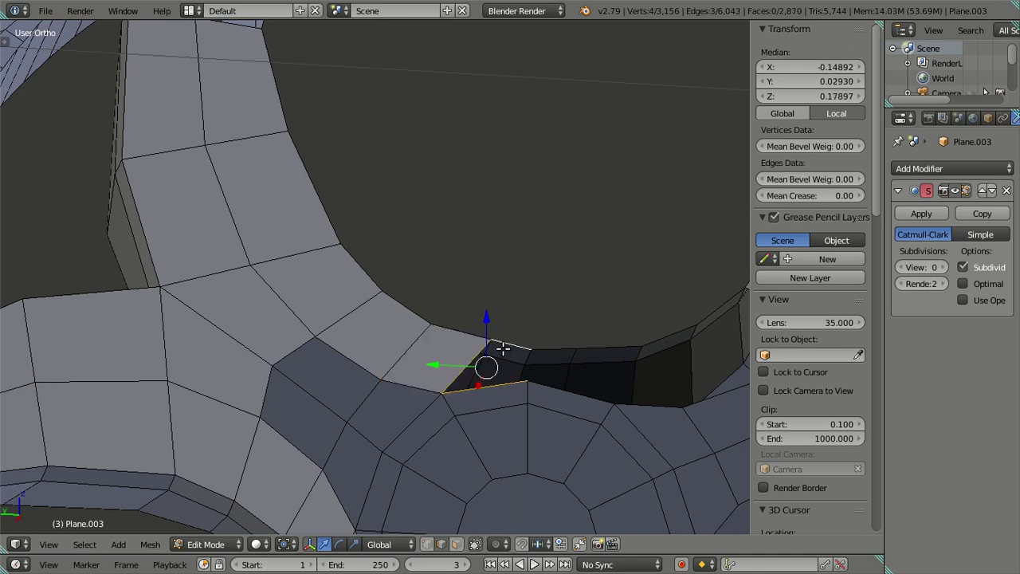
{"action": "key", "text": "f"}
{"action": "left_click", "coordinate": [551, 370]}
{"action": "left_click", "coordinate": [550, 346], "text": "ctrl"}
{"action": "middle_click_drag", "start_coordinate": [674, 413], "coordinate": [387, 414]}
{"action": "key", "text": "f"}
Fill two further gaps and the dark triangular gap beside them.
{"action": "left_click", "coordinate": [338, 350]}
{"action": "left_click", "coordinate": [373, 409], "text": "ctrl"}
{"action": "key", "text": "f"}
{"action": "left_click", "coordinate": [382, 335]}
{"action": "left_click", "coordinate": [437, 402], "text": "ctrl"}
{"action": "key", "text": "f"}
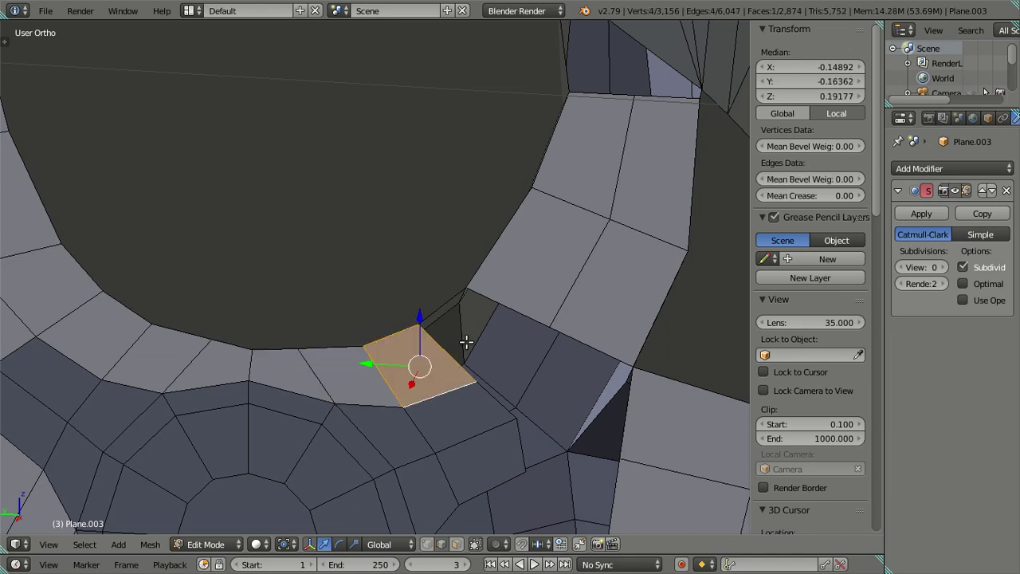
{"action": "left_click", "coordinate": [444, 349]}
{"action": "left_click", "coordinate": [520, 306], "text": "ctrl"}
{"action": "key", "text": "f"}
Fill the next gap and another dark triangular gap at the following spoke.
{"action": "middle_click_drag", "start_coordinate": [574, 412], "coordinate": [467, 346], "text": "shift"}
{"action": "left_click", "coordinate": [414, 328]}
{"action": "left_click", "coordinate": [494, 273], "text": "ctrl"}
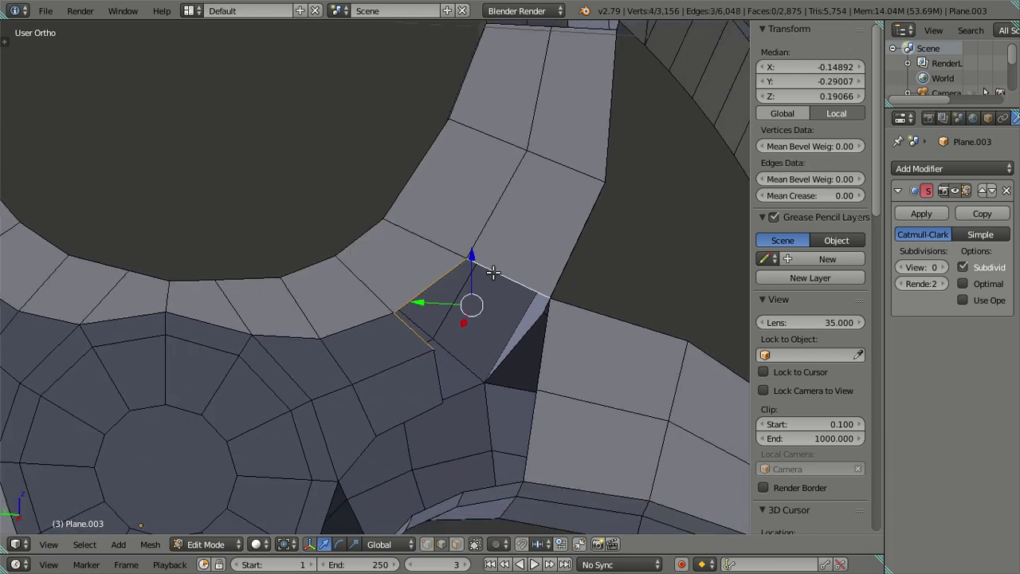
{"action": "key", "text": "f"}
{"action": "left_click", "coordinate": [432, 373]}
{"action": "left_click", "coordinate": [542, 356], "text": "ctrl"}
{"action": "key", "text": "f"}
Fill the two neighbouring gaps higher up on the hub ring.
{"action": "middle_click_drag", "start_coordinate": [543, 418], "coordinate": [534, 305], "text": "shift"}
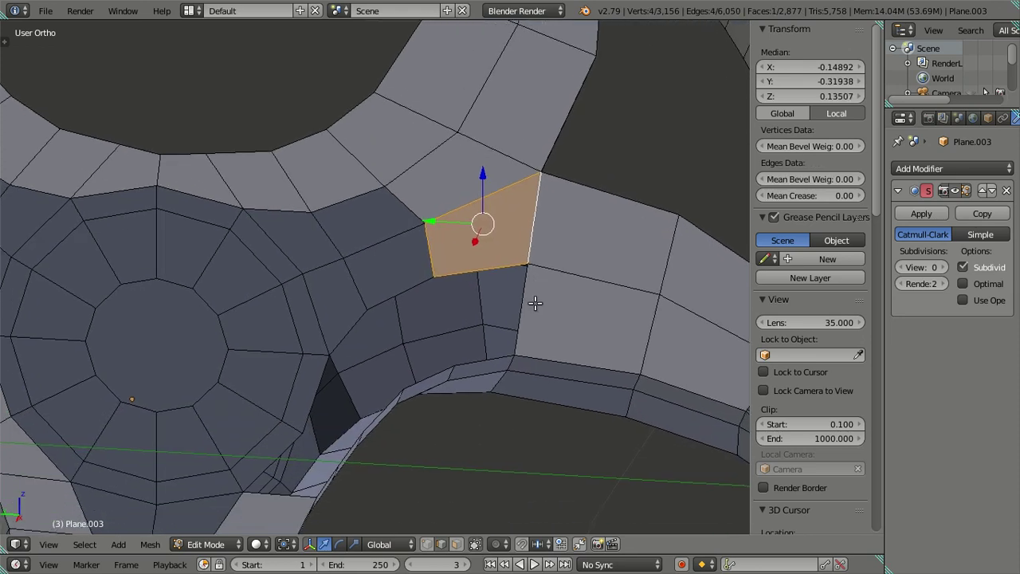
{"action": "left_click", "coordinate": [469, 276]}
{"action": "left_click", "coordinate": [474, 356], "text": "ctrl"}
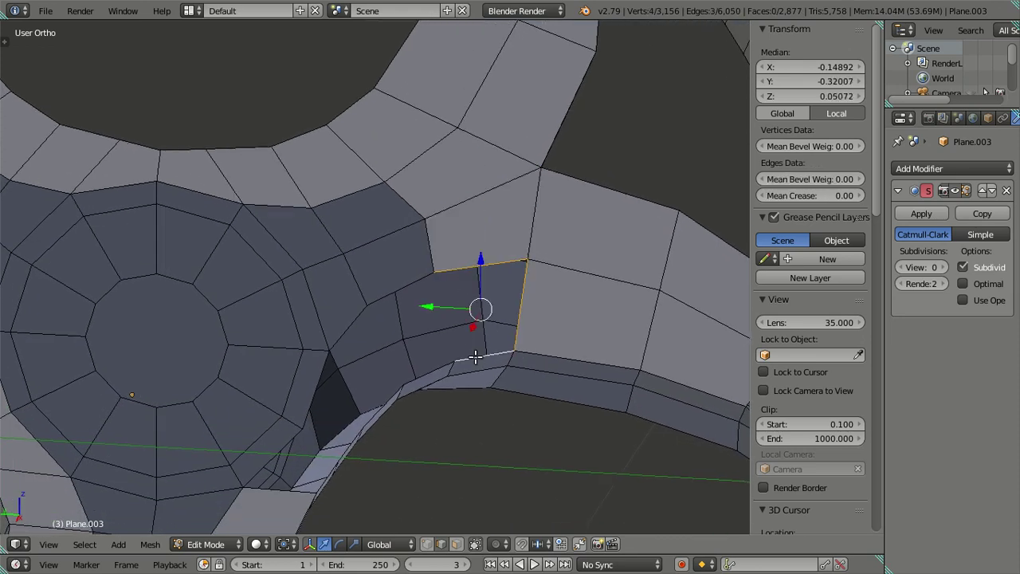
{"action": "key", "text": "f"}
{"action": "left_click", "coordinate": [405, 284]}
{"action": "left_click", "coordinate": [429, 368], "text": "ctrl"}
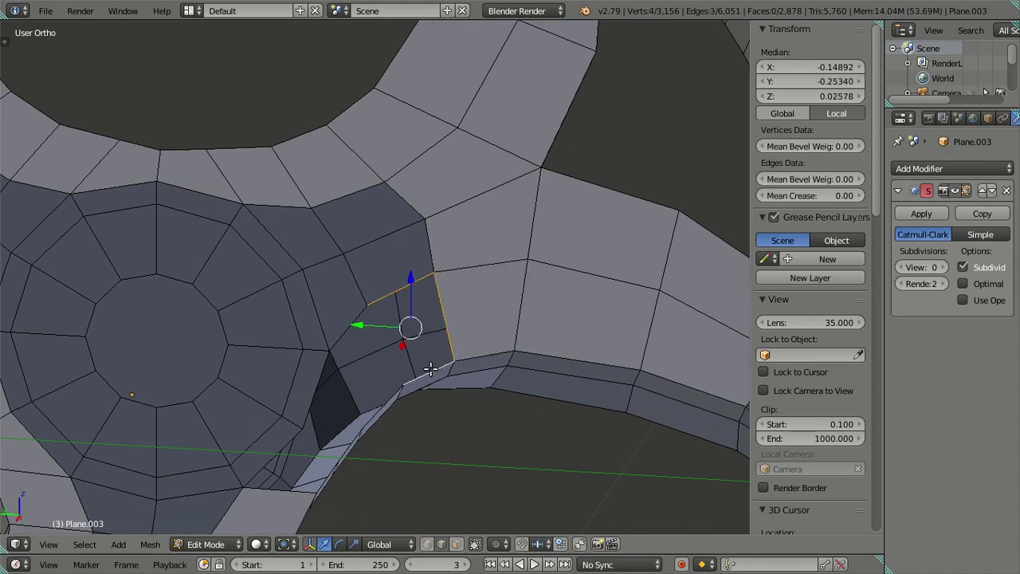
{"action": "key", "text": "f"}
Fill the remaining hole at the next spoke junction, then undo the unwanted face.
{"action": "mouse_move", "coordinate": [368, 391]}
{"action": "middle_mouse_down"}
{"action": "mouse_move", "coordinate": [439, 406]}
{"action": "mouse_move", "coordinate": [387, 385]}
{"action": "mouse_move", "coordinate": [529, 422]}
{"action": "middle_mouse_up"}
{"action": "left_click", "coordinate": [472, 327]}
{"action": "left_click", "coordinate": [515, 385], "text": "shift"}
{"action": "key", "text": "f"}
{"action": "key", "text": "g"}
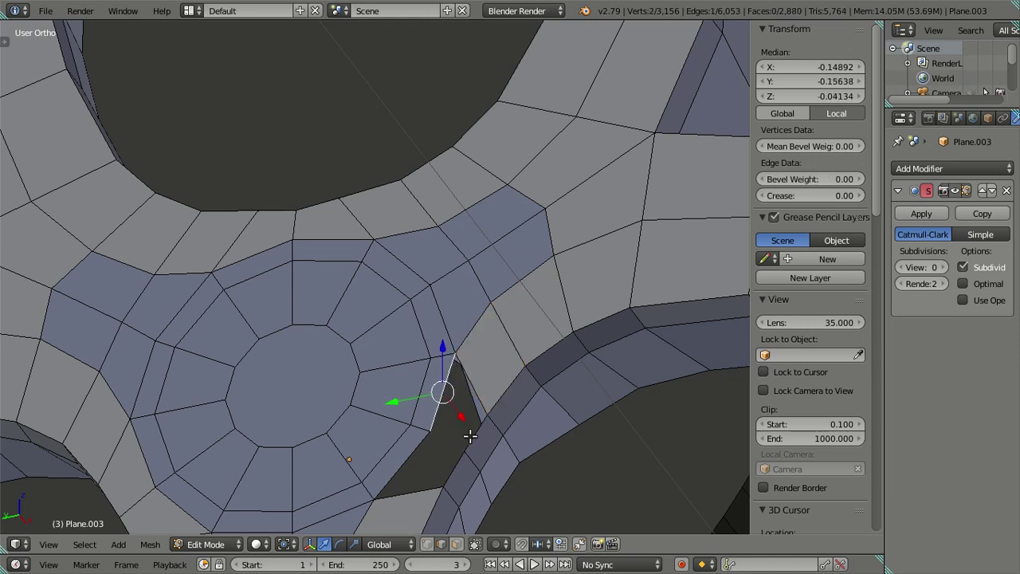
{"action": "left_click", "coordinate": [482, 466]}
{"action": "mouse_move", "coordinate": [481, 466]}
{"action": "middle_mouse_down"}
{"action": "mouse_move", "coordinate": [464, 362]}
{"action": "mouse_move", "coordinate": [440, 372]}
{"action": "middle_mouse_up"}
{"action": "key", "text": "ctrl+z"}
Select the last edge bordering the hole beside the hub and fill it.
{"action": "right_click", "coordinate": [430, 381], "text": "shift"}
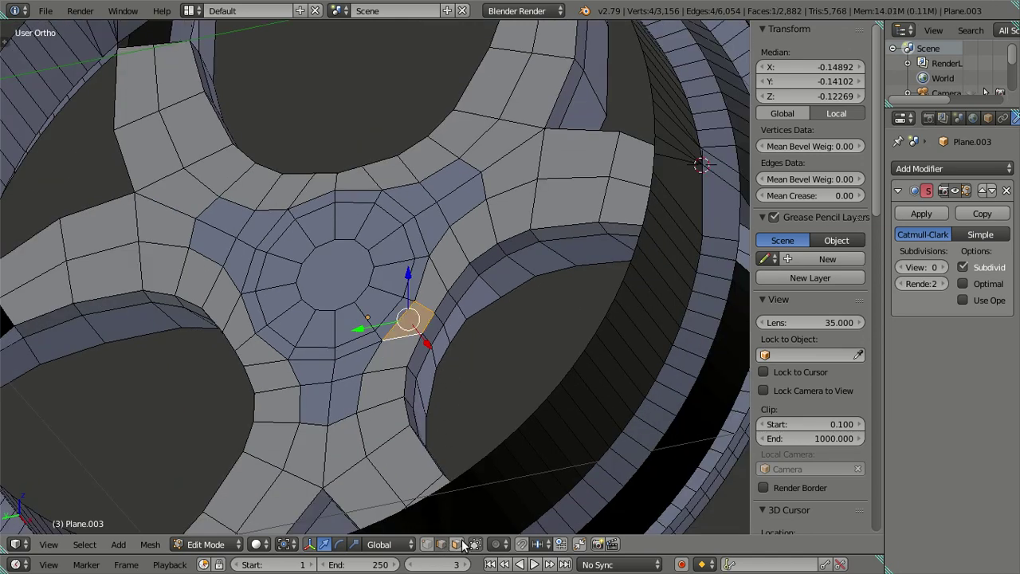
{"action": "middle_click_drag", "start_coordinate": [398, 440], "coordinate": [376, 387]}
{"action": "right_click", "coordinate": [375, 353], "text": "alt"}
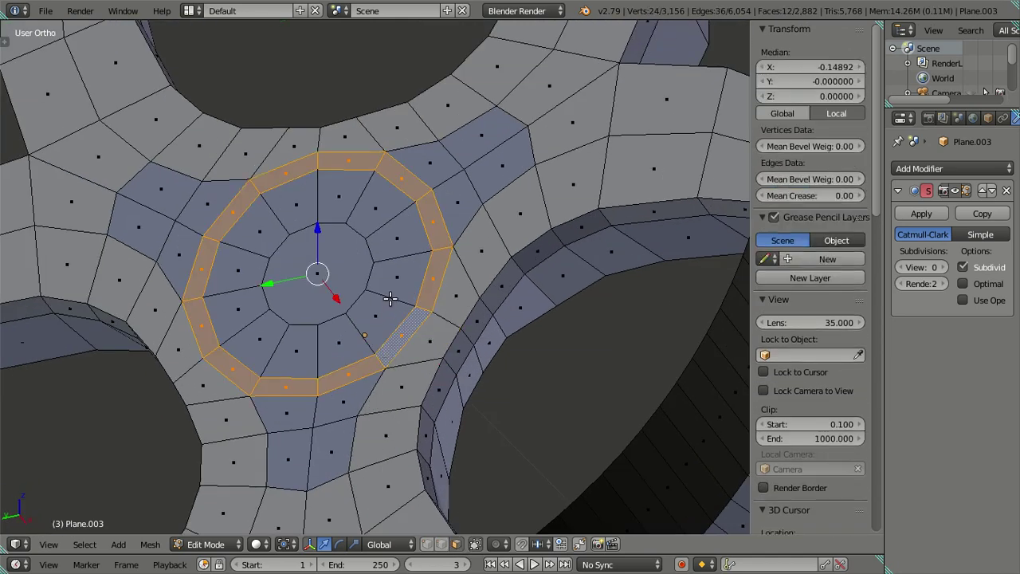
{"action": "right_click", "coordinate": [423, 316], "text": "alt+shift"}
{"action": "key", "text": "f"}
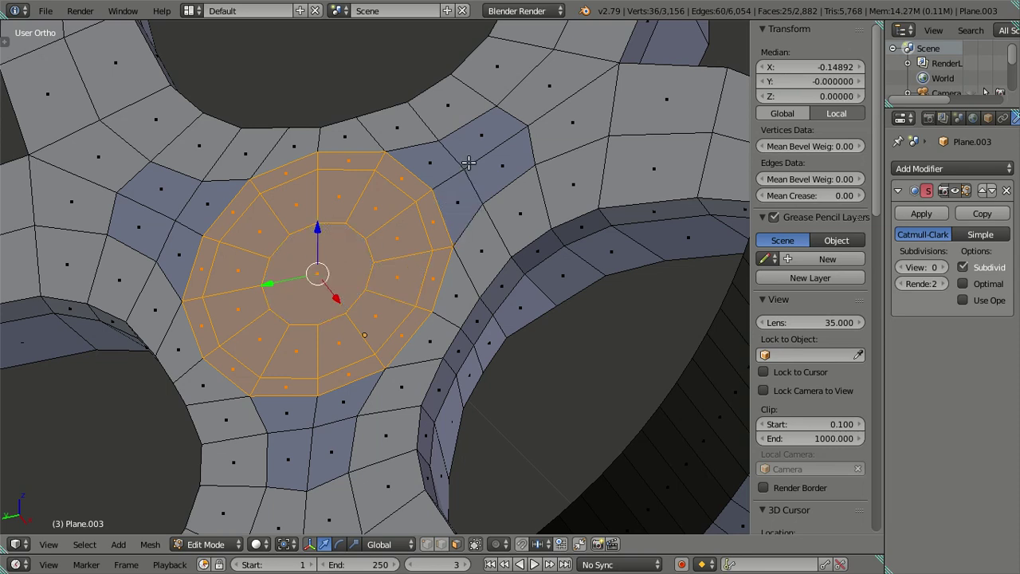
Add the upper, left and lower spoke faces to the selection, then deselect everything.
{"action": "right_click", "coordinate": [454, 174], "text": "shift"}
{"action": "right_click", "coordinate": [427, 161], "text": "shift"}
{"action": "right_click", "coordinate": [485, 142], "text": "shift"}
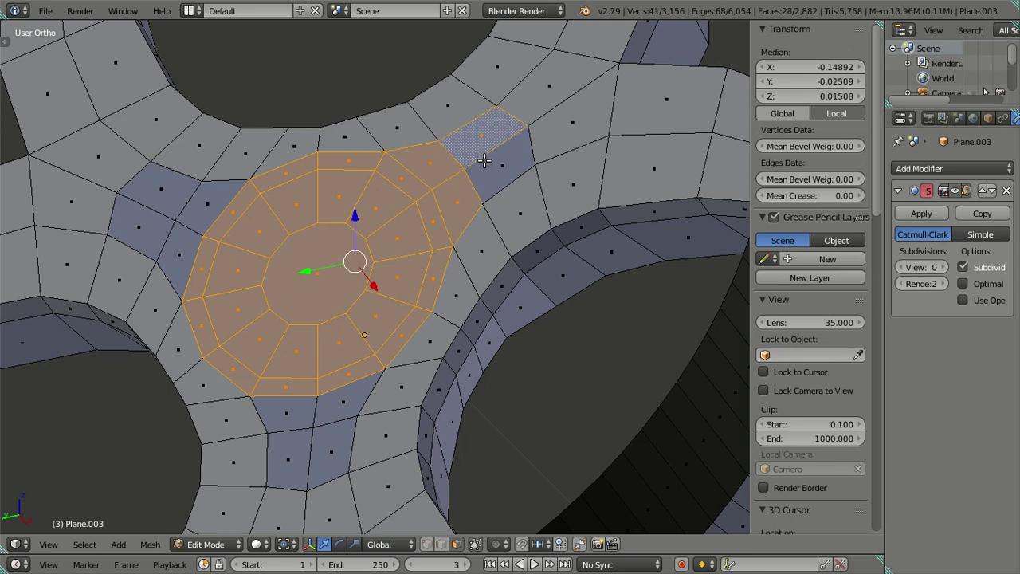
{"action": "right_click", "coordinate": [498, 169], "text": "shift"}
{"action": "right_click", "coordinate": [191, 227], "text": "shift"}
{"action": "right_click", "coordinate": [179, 253], "text": "shift"}
{"action": "right_click", "coordinate": [161, 189], "text": "shift"}
{"action": "right_click", "coordinate": [139, 227], "text": "shift"}
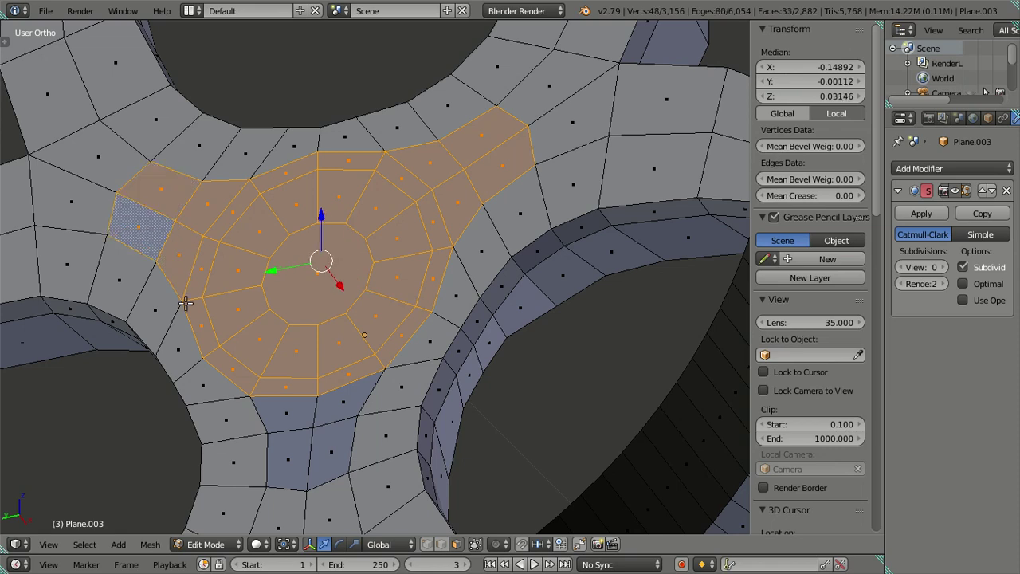
{"action": "right_click", "coordinate": [299, 411], "text": "shift"}
{"action": "right_click", "coordinate": [344, 404], "text": "shift"}
{"action": "right_click", "coordinate": [329, 447], "text": "shift"}
{"action": "right_click", "coordinate": [293, 450], "text": "shift"}
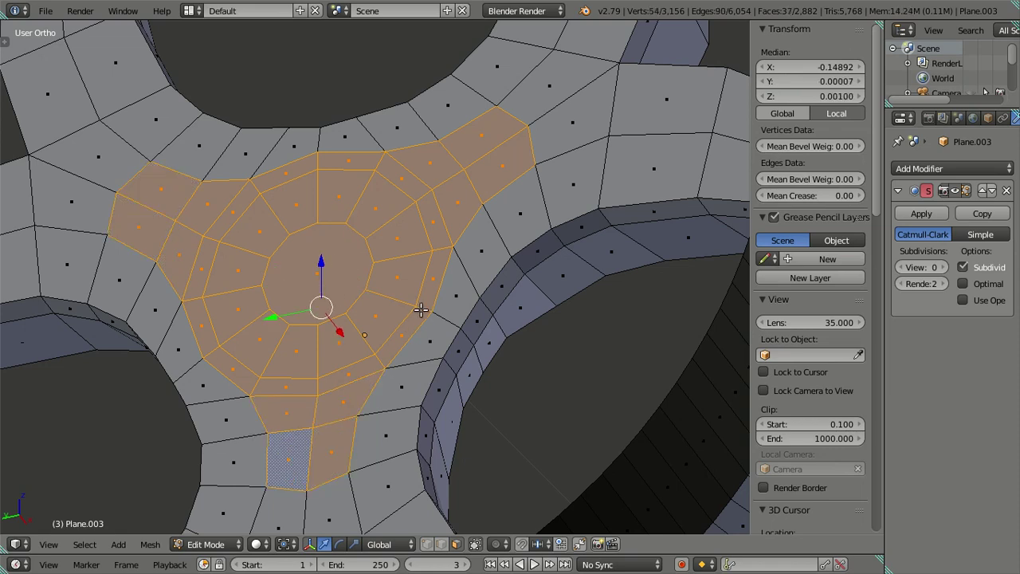
{"action": "key", "text": "ctrl+f"}
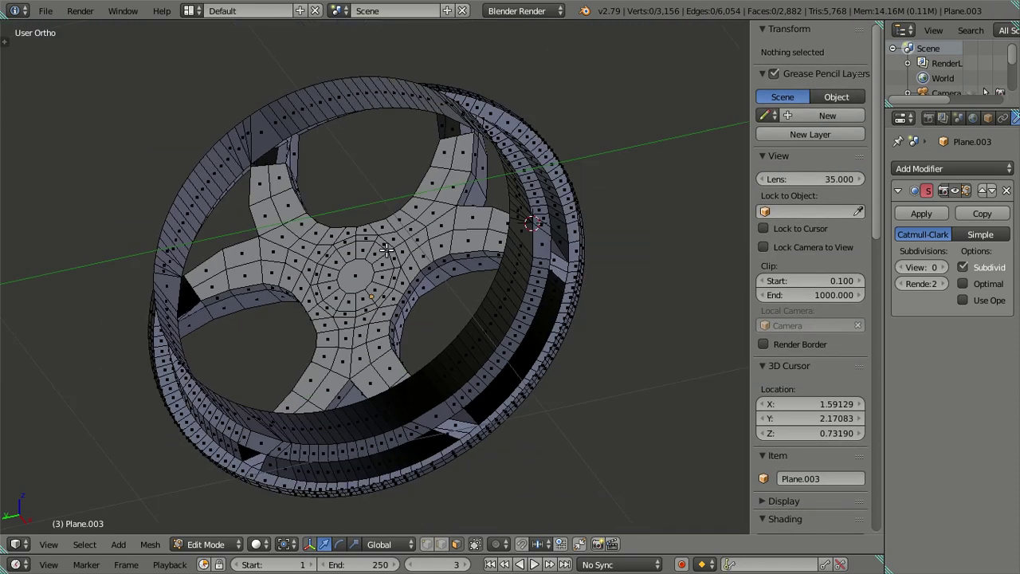
Fill the first gap beside a spoke where it meets the rim with a new face.
{"action": "middle_click_drag", "start_coordinate": [385, 250], "coordinate": [460, 321]}
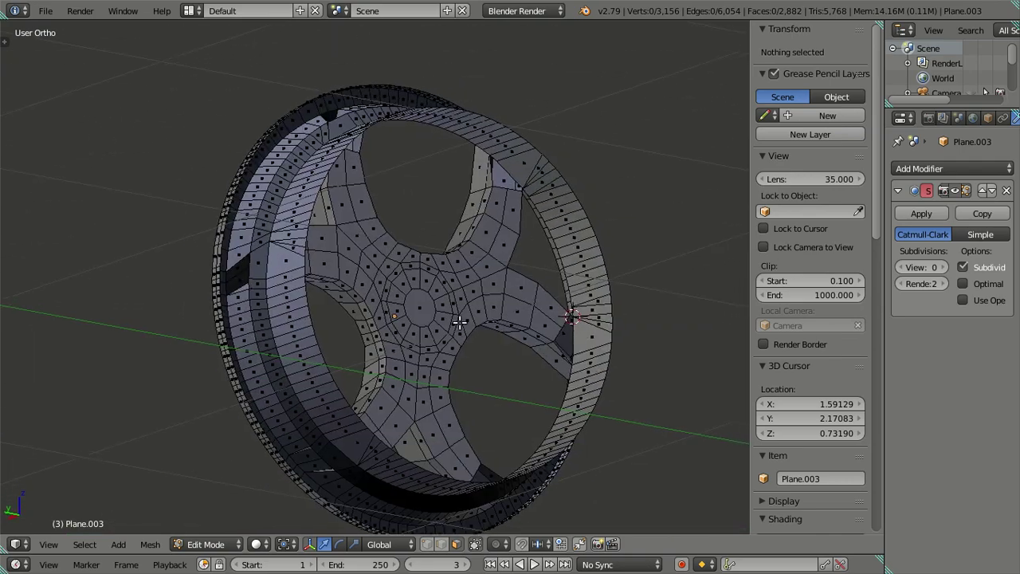
{"action": "scroll", "coordinate": [460, 321], "scroll_direction": "up", "scroll_amount": 5}
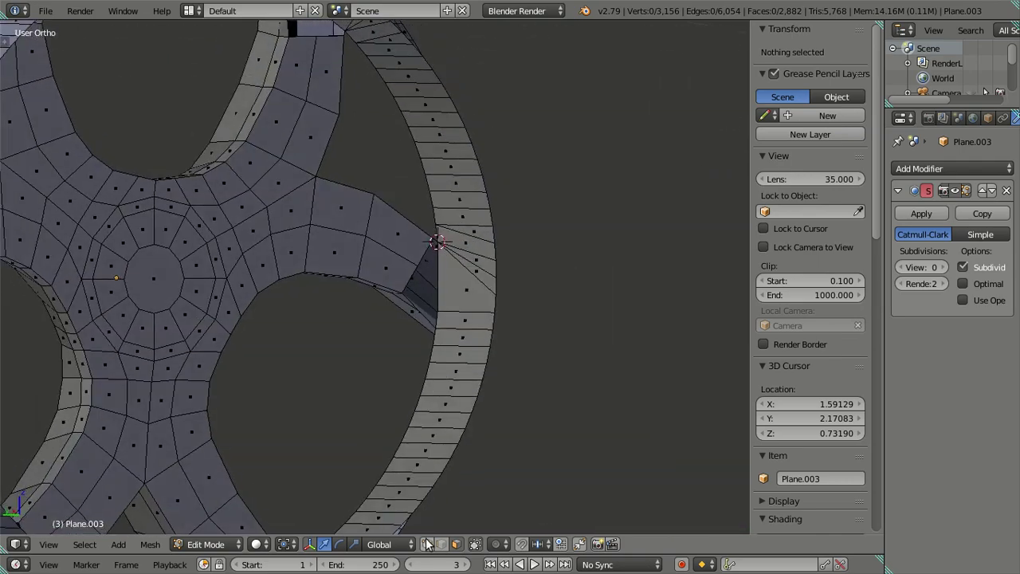
{"action": "middle_click_drag", "start_coordinate": [412, 334], "coordinate": [431, 347]}
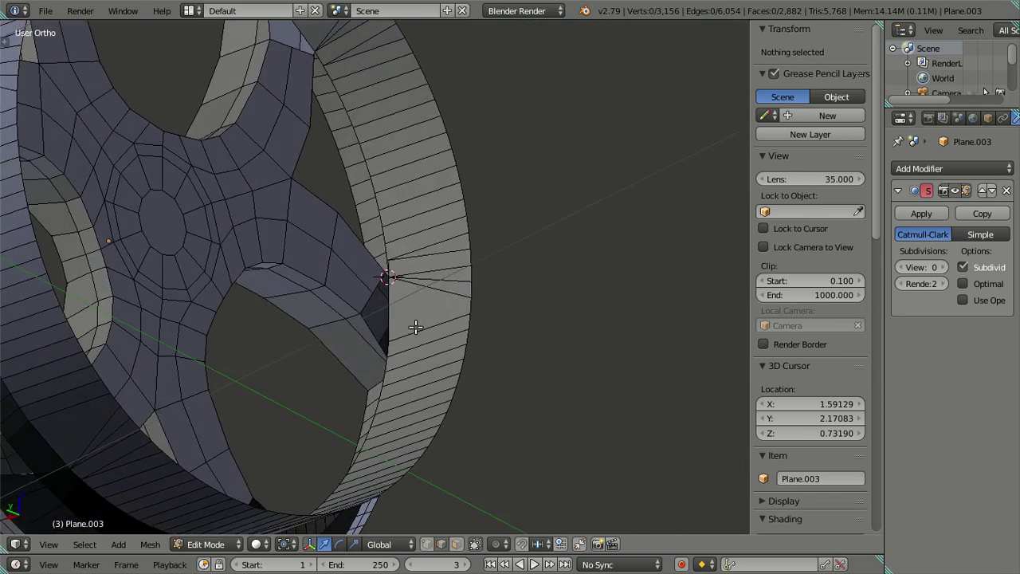
{"action": "scroll", "coordinate": [431, 348], "scroll_direction": "up", "scroll_amount": 2}
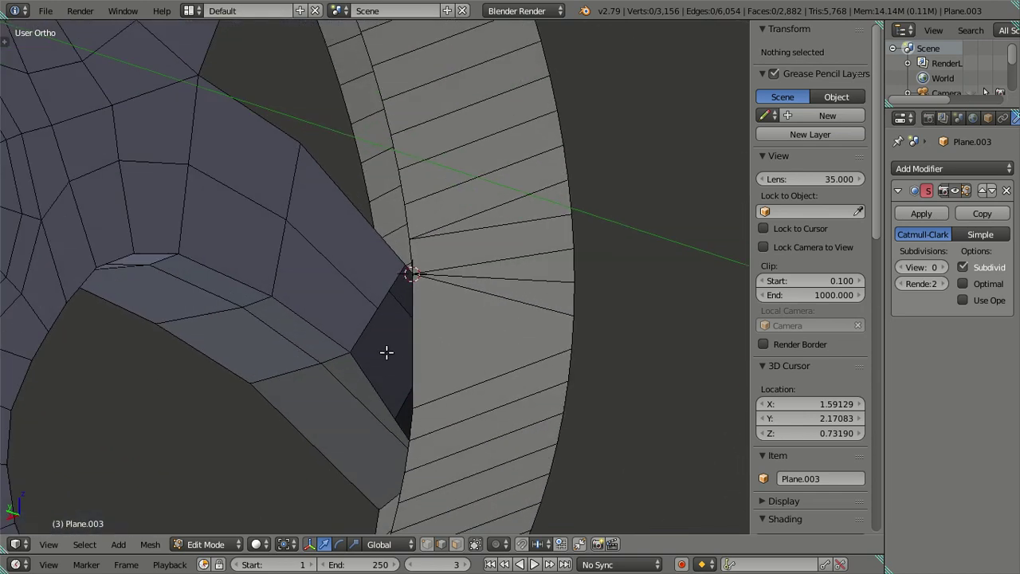
{"action": "left_click", "coordinate": [410, 403], "text": "alt"}
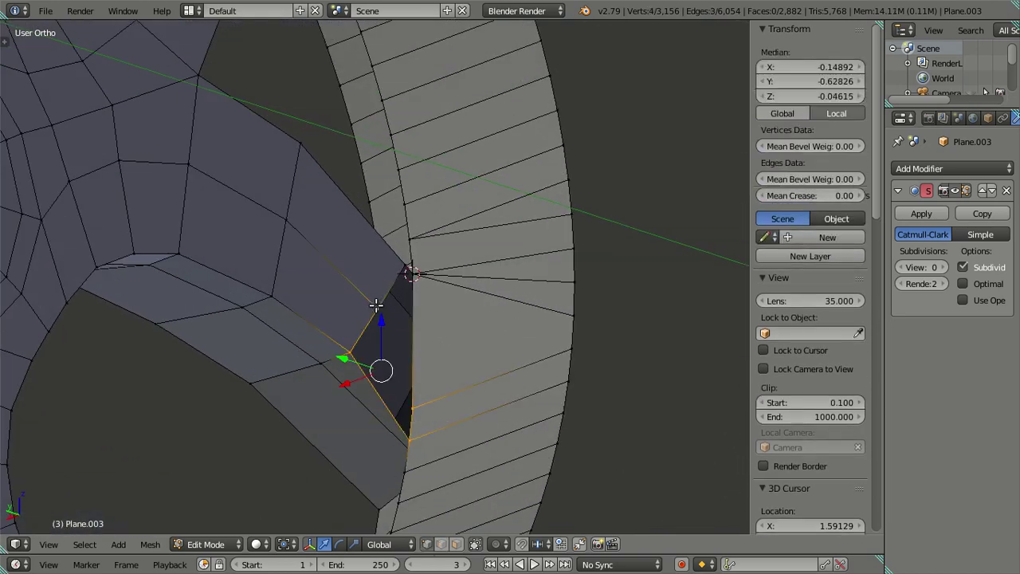
{"action": "key", "text": "f"}
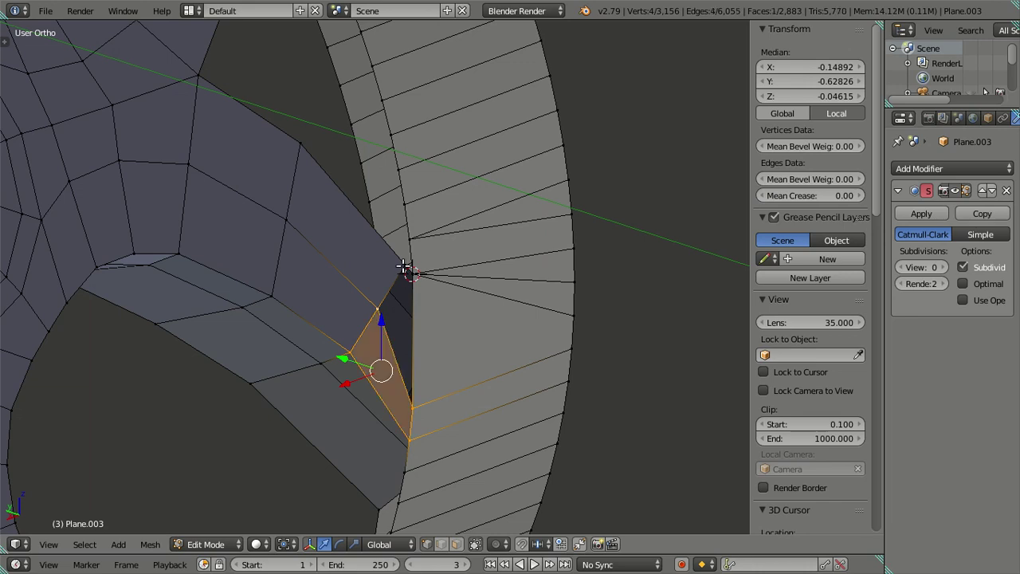
{"action": "right_click", "coordinate": [404, 267]}
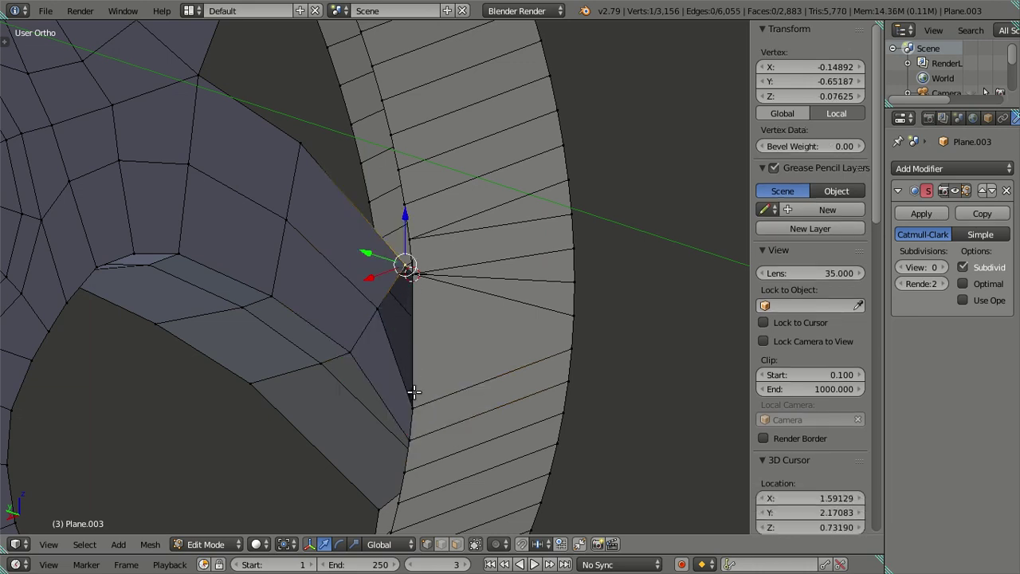
{"action": "right_click", "coordinate": [412, 402], "text": "ctrl"}
{"action": "middle_click_drag", "start_coordinate": [404, 333], "coordinate": [435, 339]}
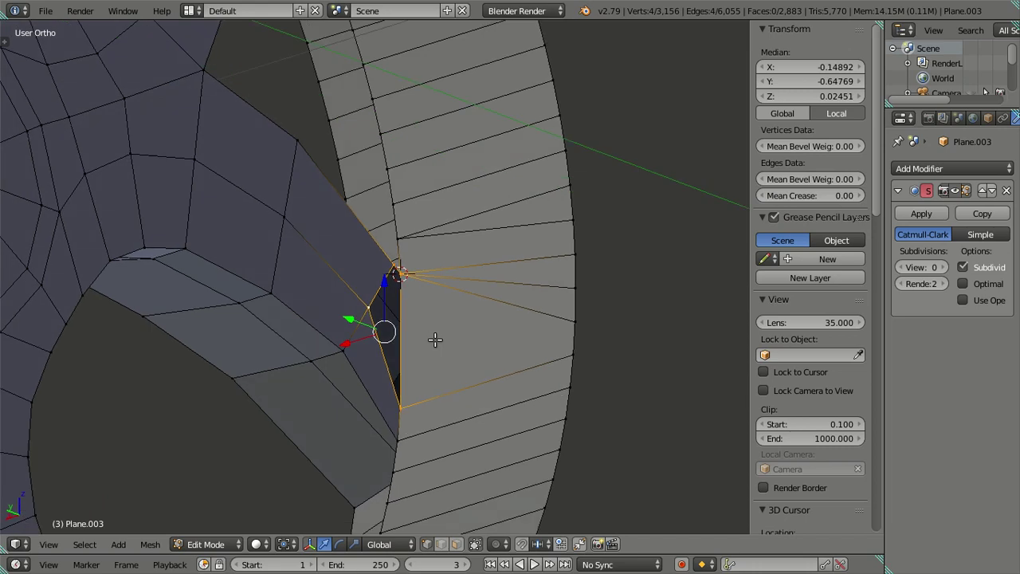
{"action": "key", "text": "a"}
{"action": "scroll", "coordinate": [434, 339], "scroll_direction": "down", "scroll_amount": 3}
Select the corner vertices of the next spoke-rim gap and fill it with a quad.
{"action": "mouse_move", "coordinate": [391, 275]}
{"action": "middle_mouse_down"}
{"action": "mouse_move", "coordinate": [420, 268]}
{"action": "mouse_move", "coordinate": [369, 371]}
{"action": "mouse_move", "coordinate": [353, 305]}
{"action": "mouse_move", "coordinate": [316, 314]}
{"action": "middle_mouse_up"}
{"action": "scroll", "coordinate": [432, 257], "scroll_direction": "up", "scroll_amount": 2}
{"action": "scroll", "coordinate": [348, 287], "scroll_direction": "up", "scroll_amount": 2}
{"action": "scroll", "coordinate": [365, 346], "scroll_direction": "up", "scroll_amount": 2}
{"action": "right_click", "coordinate": [313, 313]}
{"action": "right_click", "coordinate": [220, 308], "text": "shift"}
{"action": "right_click", "coordinate": [221, 311], "text": "shift"}
{"action": "middle_click_drag", "start_coordinate": [221, 310], "coordinate": [239, 360]}
{"action": "right_click", "coordinate": [221, 360]}
{"action": "right_click", "coordinate": [322, 312], "text": "shift"}
{"action": "mouse_move", "coordinate": [323, 313]}
{"action": "middle_mouse_down"}
{"action": "mouse_move", "coordinate": [234, 326]}
{"action": "mouse_move", "coordinate": [446, 311]}
{"action": "mouse_move", "coordinate": [467, 295]}
{"action": "mouse_move", "coordinate": [273, 303]}
{"action": "mouse_move", "coordinate": [439, 300]}
{"action": "middle_mouse_up"}
{"action": "key", "text": "f"}
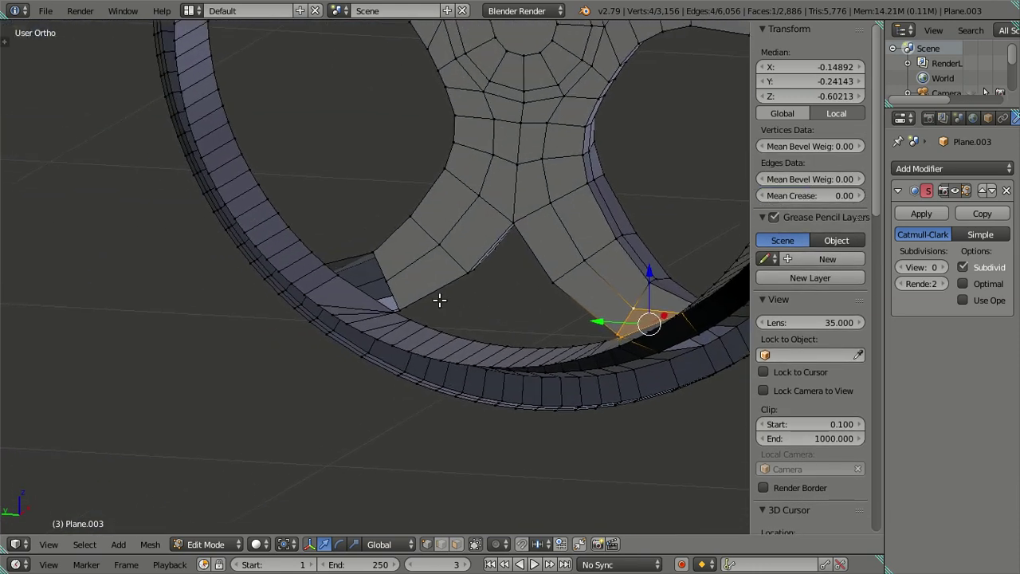
Close two more gaps at the spoke-rim junction with faces, then deselect.
{"action": "scroll", "coordinate": [422, 300], "scroll_direction": "up", "scroll_amount": 2}
{"action": "scroll", "coordinate": [396, 301], "scroll_direction": "up", "scroll_amount": 2}
{"action": "scroll", "coordinate": [382, 301], "scroll_direction": "up", "scroll_amount": 1}
{"action": "right_click", "coordinate": [375, 300]}
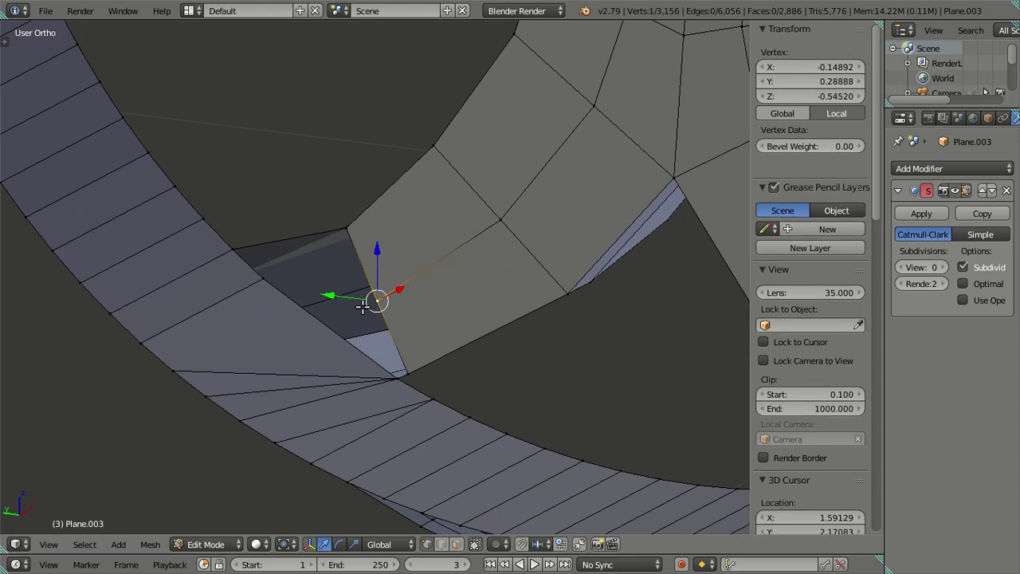
{"action": "right_click", "coordinate": [264, 279], "text": "ctrl"}
{"action": "key", "text": "f"}
{"action": "right_click", "coordinate": [406, 360]}
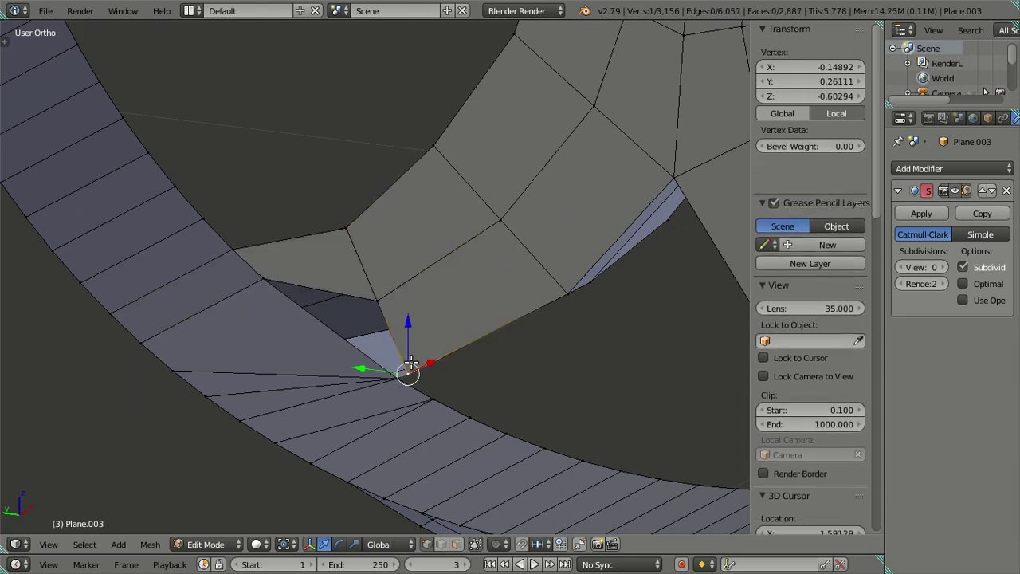
{"action": "right_click", "coordinate": [263, 278], "text": "ctrl"}
{"action": "key", "text": "f"}
{"action": "scroll", "coordinate": [354, 295], "scroll_direction": "down", "scroll_amount": 3}
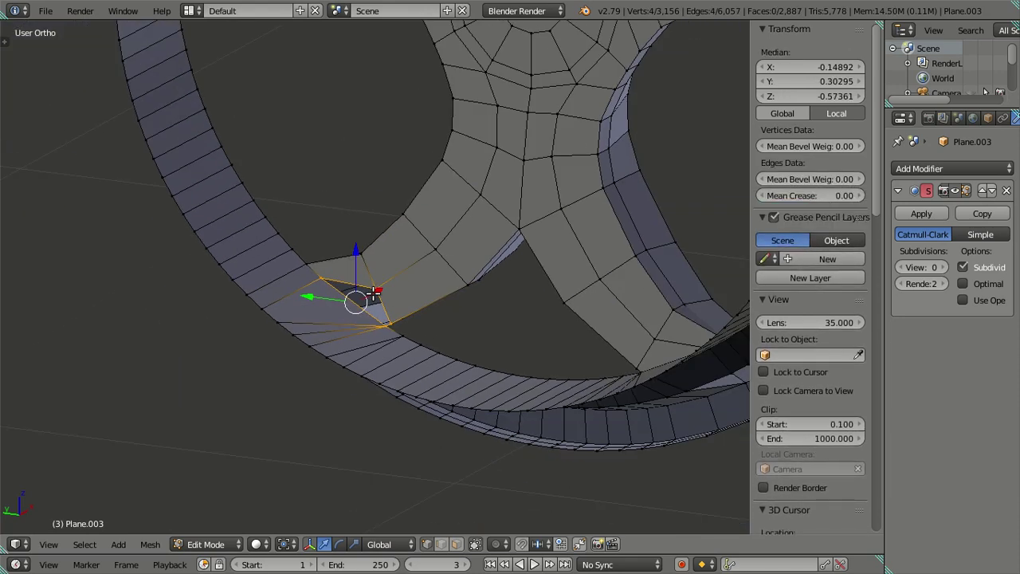
{"action": "key", "text": "a"}
Fill the dark hole at the junction with two faces.
{"action": "scroll", "coordinate": [375, 289], "scroll_direction": "down", "scroll_amount": 1}
{"action": "mouse_move", "coordinate": [455, 416]}
{"action": "middle_mouse_down"}
{"action": "mouse_move", "coordinate": [423, 282]}
{"action": "mouse_move", "coordinate": [400, 280]}
{"action": "mouse_move", "coordinate": [371, 298]}
{"action": "mouse_move", "coordinate": [376, 273]}
{"action": "mouse_move", "coordinate": [358, 297]}
{"action": "middle_mouse_up"}
{"action": "scroll", "coordinate": [334, 237], "scroll_direction": "up", "scroll_amount": 4}
{"action": "scroll", "coordinate": [369, 283], "scroll_direction": "up", "scroll_amount": 2}
{"action": "left_click", "coordinate": [357, 298], "text": "alt"}
{"action": "key", "text": "f"}
{"action": "mouse_move", "coordinate": [380, 222]}
{"action": "middle_mouse_down"}
{"action": "mouse_move", "coordinate": [379, 182]}
{"action": "mouse_move", "coordinate": [406, 212]}
{"action": "mouse_move", "coordinate": [735, 210]}
{"action": "mouse_move", "coordinate": [391, 242]}
{"action": "mouse_move", "coordinate": [408, 250]}
{"action": "mouse_move", "coordinate": [420, 373]}
{"action": "middle_mouse_up"}
{"action": "left_click", "coordinate": [366, 142]}
{"action": "left_click", "coordinate": [366, 142], "text": "alt"}
{"action": "key", "text": "f"}
{"action": "key", "text": "a"}
Add a four-vertex face to the patch beside the new faces.
{"action": "scroll", "coordinate": [408, 250], "scroll_direction": "up", "scroll_amount": 3}
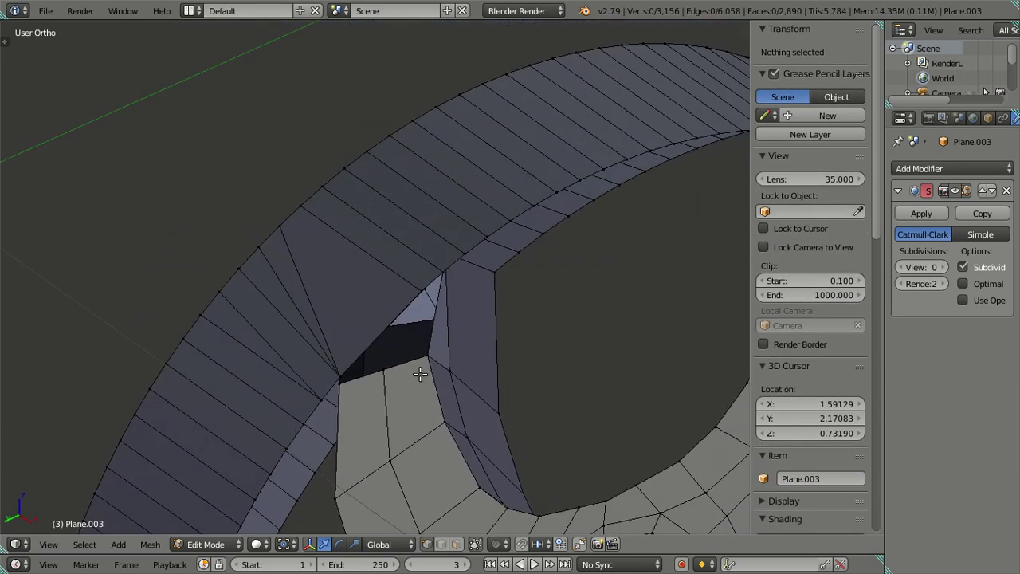
{"action": "left_click", "coordinate": [393, 362], "text": "alt"}
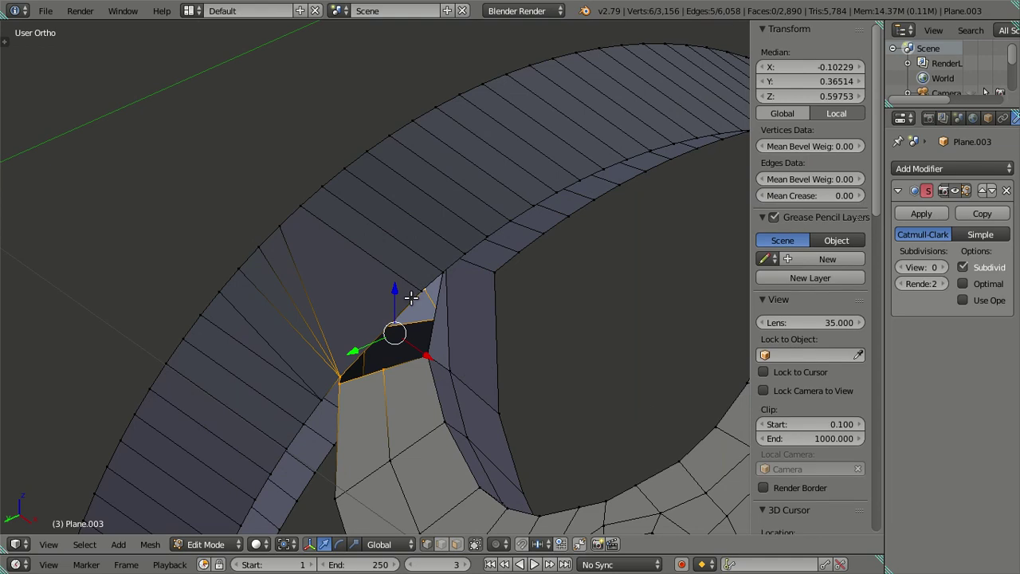
{"action": "middle_click_drag", "start_coordinate": [398, 330], "coordinate": [457, 328]}
{"action": "left_click", "coordinate": [435, 301]}
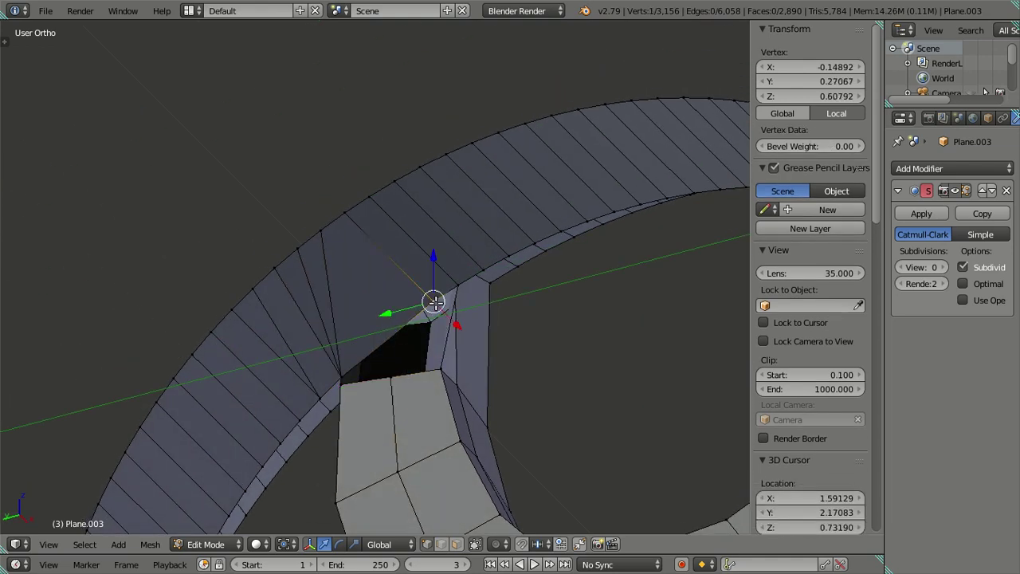
{"action": "left_click", "coordinate": [393, 373], "text": "ctrl"}
{"action": "key", "text": "f"}
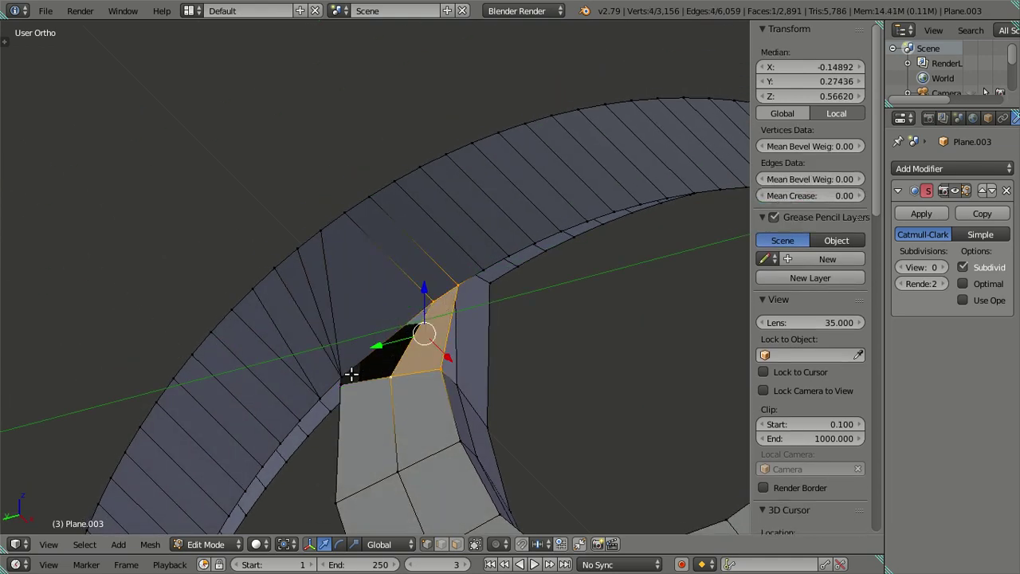
{"action": "right_click", "coordinate": [341, 381]}
{"action": "right_click", "coordinate": [428, 304], "text": "ctrl"}
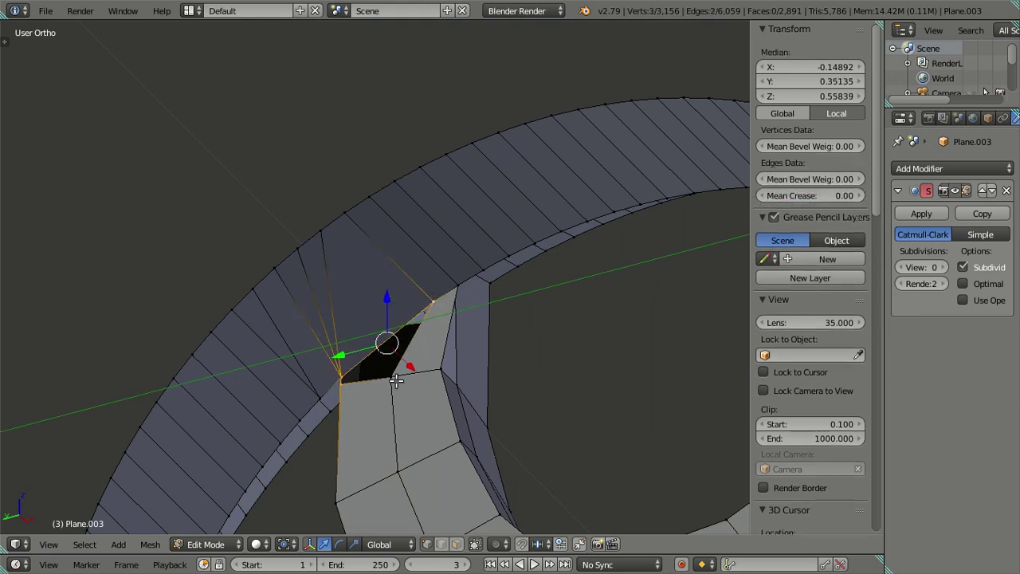
{"action": "right_click", "coordinate": [396, 381], "text": "ctrl"}
{"action": "scroll", "coordinate": [399, 377], "scroll_direction": "down", "scroll_amount": 4}
{"action": "key", "text": "a"}
Fill the next spoke gap and select the four vertices of the remaining gap.
{"action": "mouse_move", "coordinate": [546, 372]}
{"action": "middle_mouse_down"}
{"action": "mouse_move", "coordinate": [330, 443]}
{"action": "mouse_move", "coordinate": [426, 348]}
{"action": "middle_mouse_up"}
{"action": "scroll", "coordinate": [586, 340], "scroll_direction": "up", "scroll_amount": 4}
{"action": "mouse_move", "coordinate": [586, 340]}
{"action": "middle_mouse_down"}
{"action": "mouse_move", "coordinate": [391, 371]}
{"action": "mouse_move", "coordinate": [488, 377]}
{"action": "middle_mouse_up"}
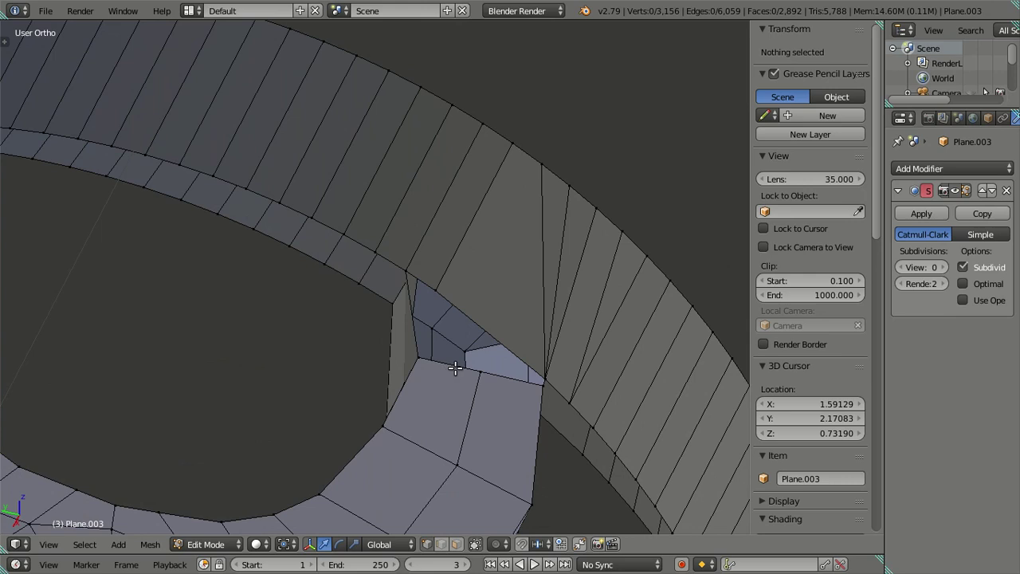
{"action": "right_click", "coordinate": [474, 371]}
{"action": "right_click", "coordinate": [436, 286], "text": "ctrl"}
{"action": "key", "text": "f"}
{"action": "right_click", "coordinate": [540, 382]}
{"action": "right_click", "coordinate": [436, 288], "text": "ctrl"}
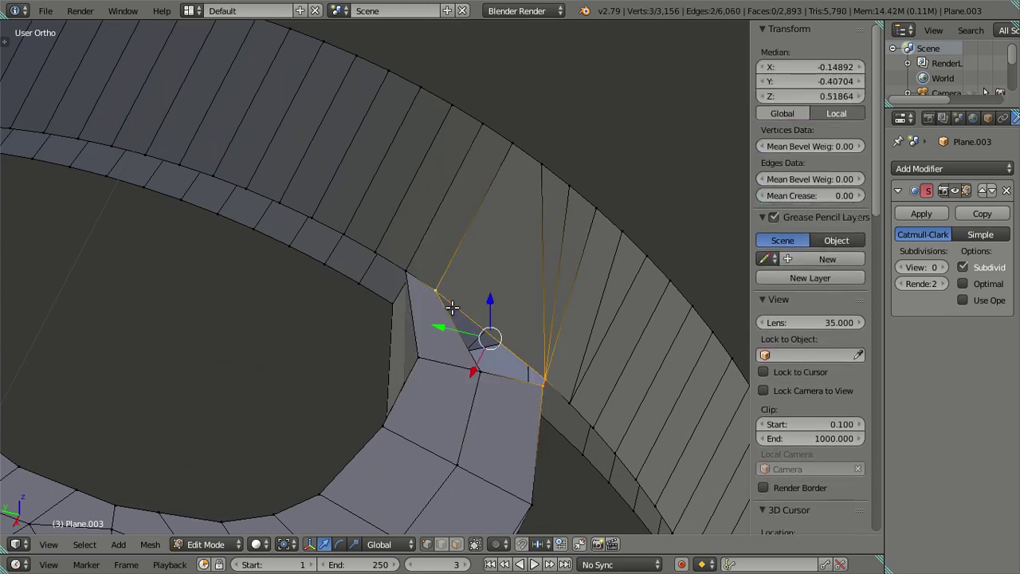
{"action": "right_click", "coordinate": [481, 374], "text": "ctrl"}
{"action": "scroll", "coordinate": [484, 377], "scroll_direction": "down", "scroll_amount": 3}
Raise the Subdivision Surface view level to 2 and inspect the smoothed wheel in Object Mode.
{"action": "key", "text": "a"}
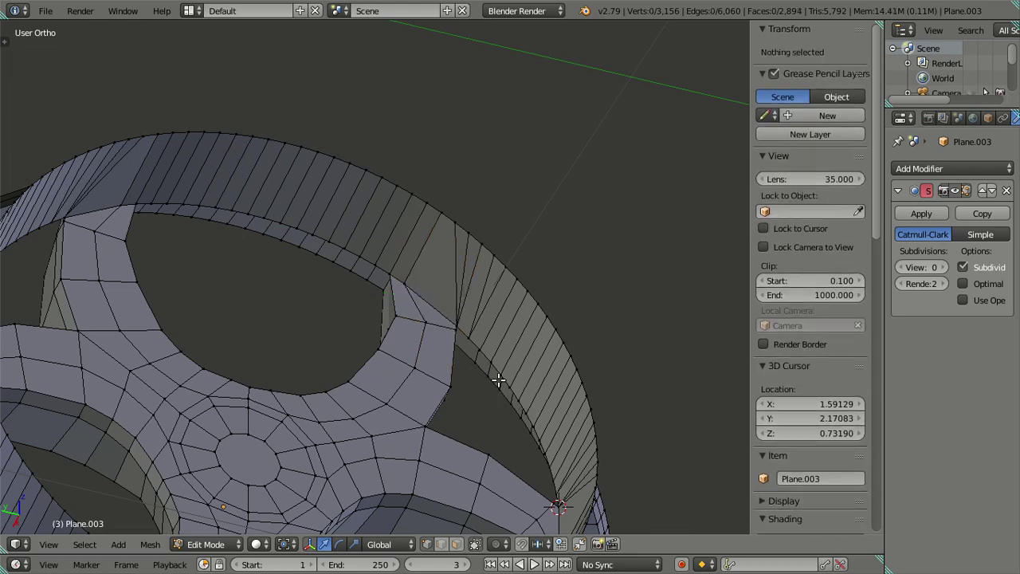
{"action": "middle_click_drag", "start_coordinate": [484, 380], "coordinate": [369, 275]}
{"action": "scroll", "coordinate": [368, 276], "scroll_direction": "down", "scroll_amount": 3}
{"action": "mouse_move", "coordinate": [369, 319]}
{"action": "middle_mouse_down"}
{"action": "mouse_move", "coordinate": [338, 380]}
{"action": "mouse_move", "coordinate": [280, 428]}
{"action": "mouse_move", "coordinate": [412, 360]}
{"action": "mouse_move", "coordinate": [387, 353]}
{"action": "mouse_move", "coordinate": [526, 310]}
{"action": "middle_mouse_up"}
{"action": "left_click_drag", "start_coordinate": [920, 267], "coordinate": [936, 267]}
{"action": "mouse_move", "coordinate": [480, 335]}
{"action": "middle_mouse_down"}
{"action": "mouse_move", "coordinate": [462, 372]}
{"action": "mouse_move", "coordinate": [482, 367]}
{"action": "mouse_move", "coordinate": [471, 364]}
{"action": "mouse_move", "coordinate": [519, 382]}
{"action": "mouse_move", "coordinate": [549, 409]}
{"action": "mouse_move", "coordinate": [382, 367]}
{"action": "middle_mouse_up"}
{"action": "key", "text": "Tab"}
{"action": "mouse_move", "coordinate": [373, 362]}
{"action": "middle_mouse_down"}
{"action": "mouse_move", "coordinate": [331, 256]}
{"action": "mouse_move", "coordinate": [391, 269]}
{"action": "mouse_move", "coordinate": [327, 405]}
{"action": "middle_mouse_up"}
Return to Edit Mode, frame the whole mesh, and zoom toward the hub and spokes.
{"action": "key", "text": "Tab"}
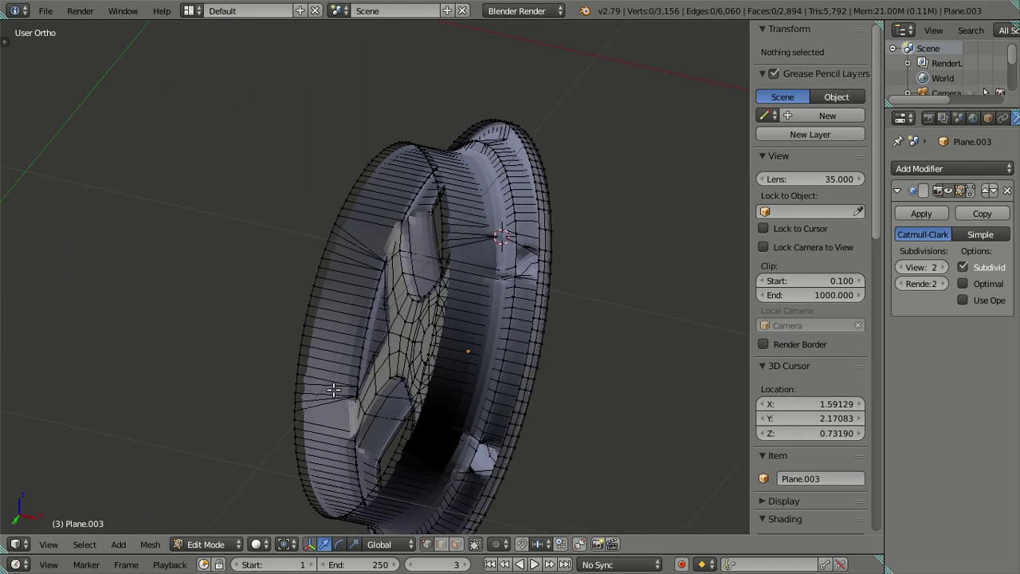
{"action": "key", "text": "a"}
{"action": "key", "text": "KP_Decimal"}
{"action": "key", "text": "a"}
{"action": "mouse_move", "coordinate": [337, 387]}
{"action": "middle_mouse_down"}
{"action": "mouse_move", "coordinate": [364, 391]}
{"action": "mouse_move", "coordinate": [341, 425]}
{"action": "middle_mouse_up"}
{"action": "scroll", "coordinate": [337, 408], "scroll_direction": "up", "scroll_amount": 2}
{"action": "scroll", "coordinate": [374, 389], "scroll_direction": "up", "scroll_amount": 3}
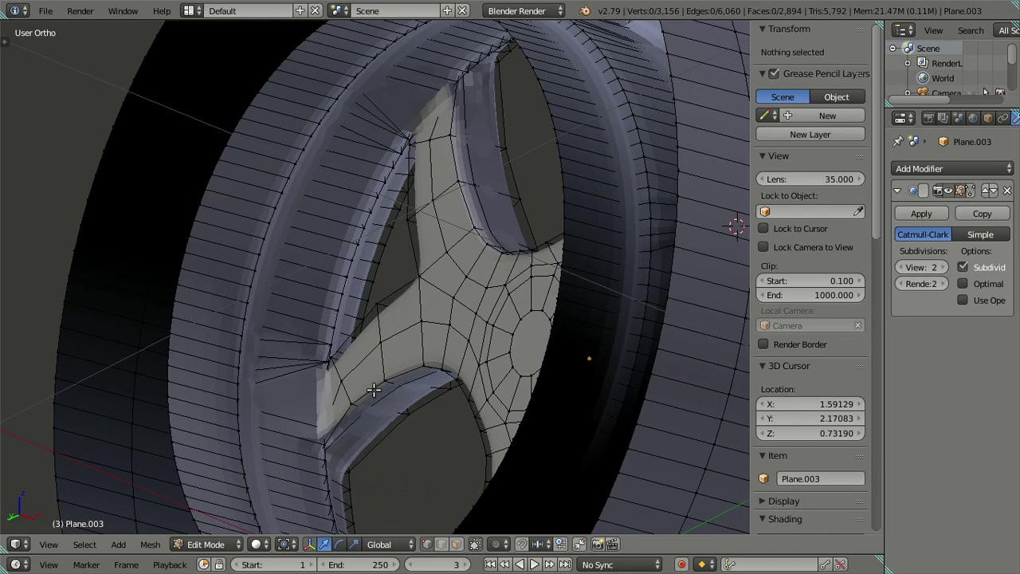
{"action": "mouse_move", "coordinate": [317, 348]}
{"action": "middle_mouse_down"}
{"action": "mouse_move", "coordinate": [193, 337]}
{"action": "mouse_move", "coordinate": [175, 353]}
{"action": "mouse_move", "coordinate": [532, 386]}
{"action": "mouse_move", "coordinate": [487, 347]}
{"action": "mouse_move", "coordinate": [468, 374]}
{"action": "middle_mouse_up"}
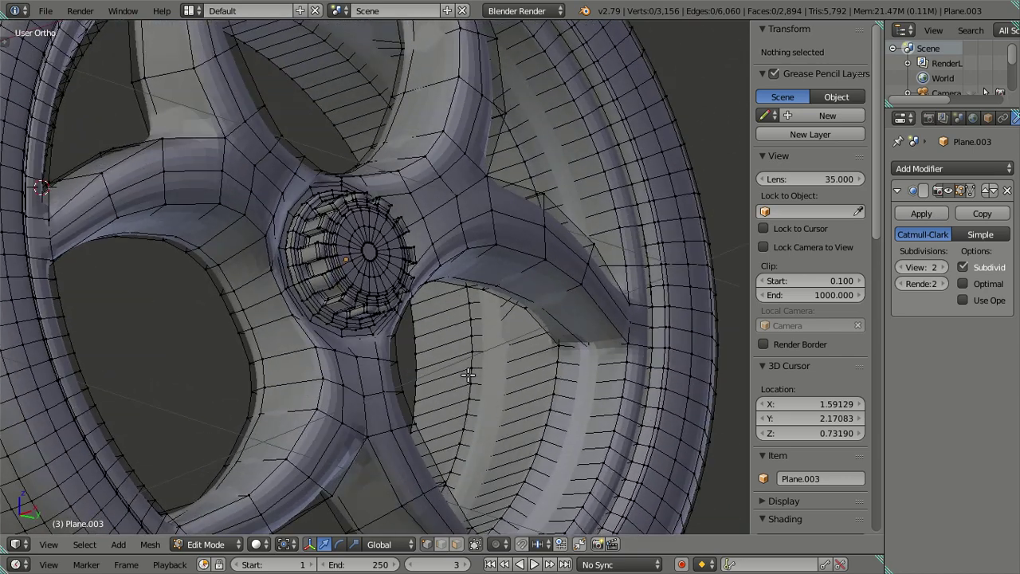
Loop-cut two centred edge loops around the inner rim band.
{"action": "key", "text": "ctrl+r"}
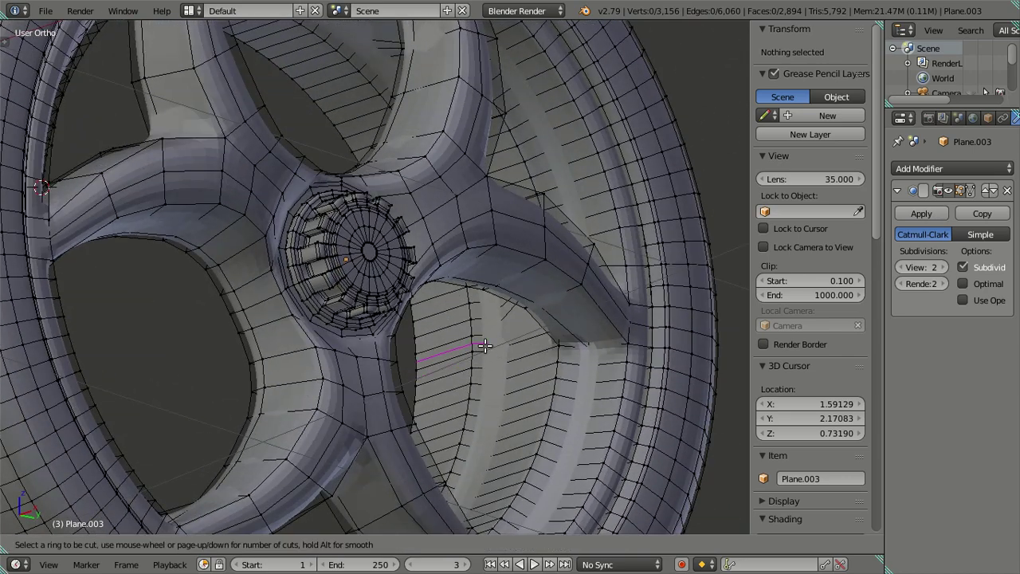
{"action": "scroll", "coordinate": [483, 351], "scroll_direction": "up", "scroll_amount": 1}
{"action": "left_click", "coordinate": [483, 350]}
{"action": "right_click", "coordinate": [484, 351]}
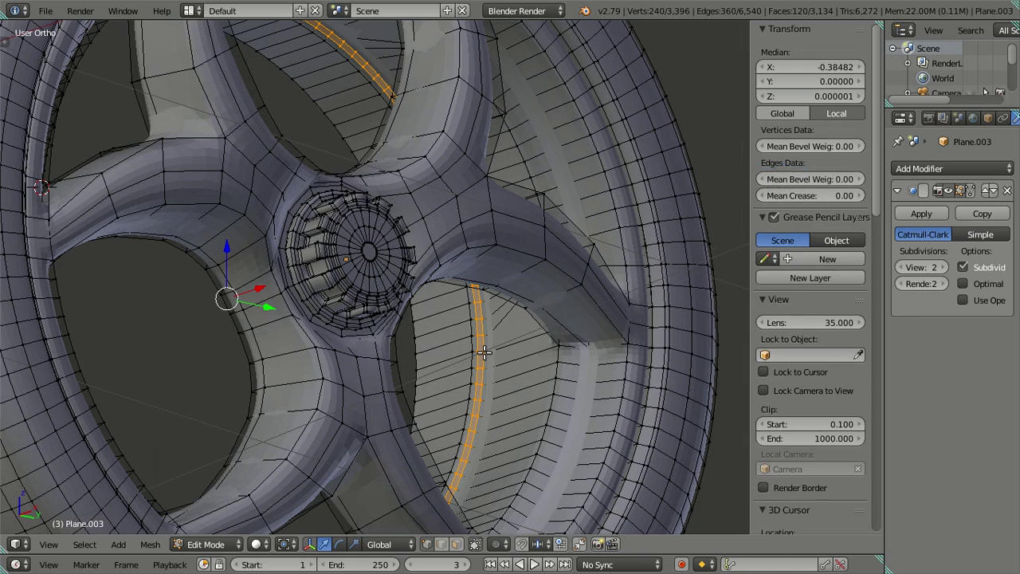
{"action": "key", "text": "a"}
{"action": "key", "text": "KP_6"}
{"action": "key", "text": "KP_6"}
{"action": "key", "text": "KP_6"}
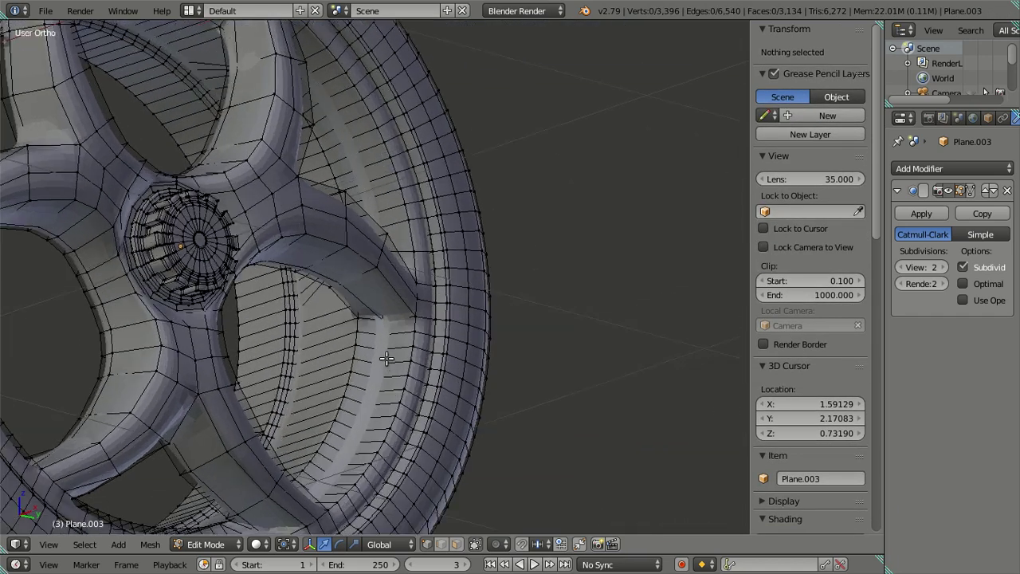
{"action": "key", "text": "KP_6"}
{"action": "key", "text": "KP_6"}
{"action": "key", "text": "KP_4"}
{"action": "key", "text": "KP_4"}
{"action": "key", "text": "KP_4"}
{"action": "scroll", "coordinate": [398, 404], "scroll_direction": "up", "scroll_amount": 2}
Add one more centred loop around the rim and a trial loop across it.
{"action": "key", "text": "ctrl+r"}
{"action": "left_click", "coordinate": [413, 396]}
{"action": "right_click", "coordinate": [414, 396]}
{"action": "key", "text": "ctrl+r"}
{"action": "left_click", "coordinate": [379, 373]}
{"action": "right_click", "coordinate": [379, 373]}
{"action": "mouse_move", "coordinate": [383, 365]}
{"action": "middle_mouse_down"}
{"action": "mouse_move", "coordinate": [399, 387]}
{"action": "mouse_move", "coordinate": [402, 288]}
{"action": "middle_mouse_up"}
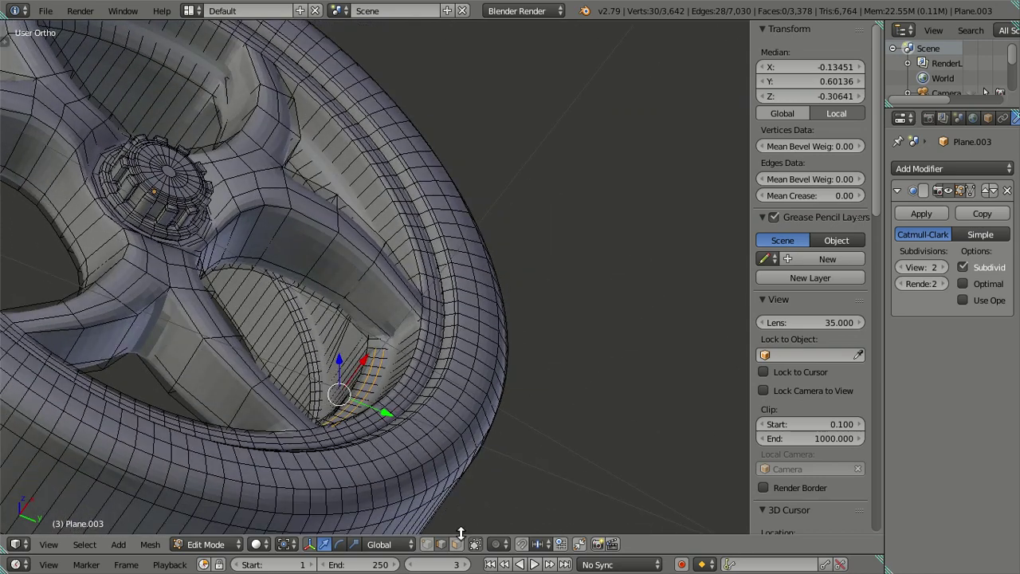
Set the Subdivision Surface view level to 0 and check the cuts in wireframe.
{"action": "left_click_drag", "start_coordinate": [916, 267], "coordinate": [896, 267]}
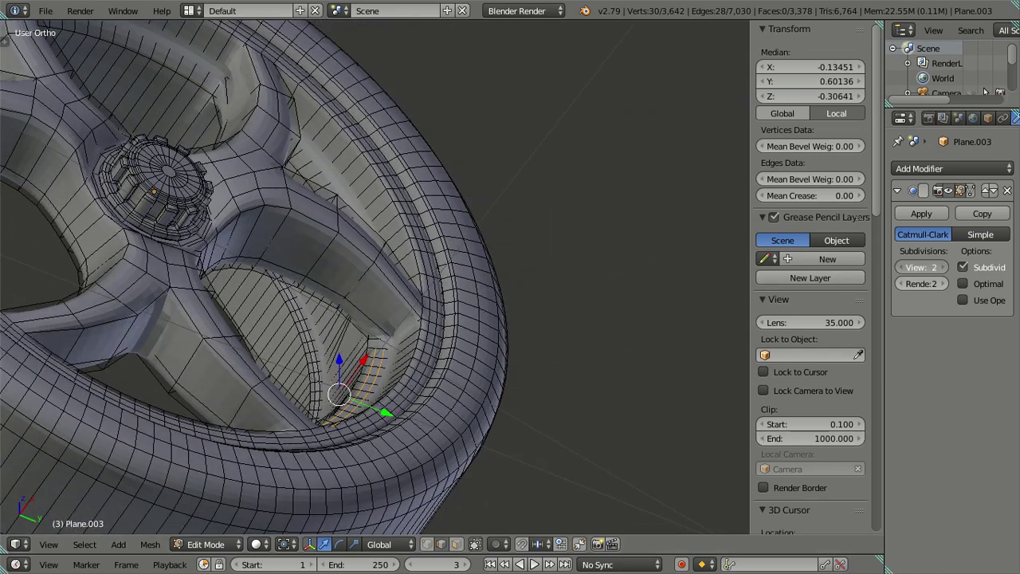
{"action": "scroll", "coordinate": [426, 374], "scroll_direction": "up", "scroll_amount": 1}
{"action": "scroll", "coordinate": [419, 350], "scroll_direction": "up", "scroll_amount": 2}
{"action": "scroll", "coordinate": [421, 319], "scroll_direction": "up", "scroll_amount": 2}
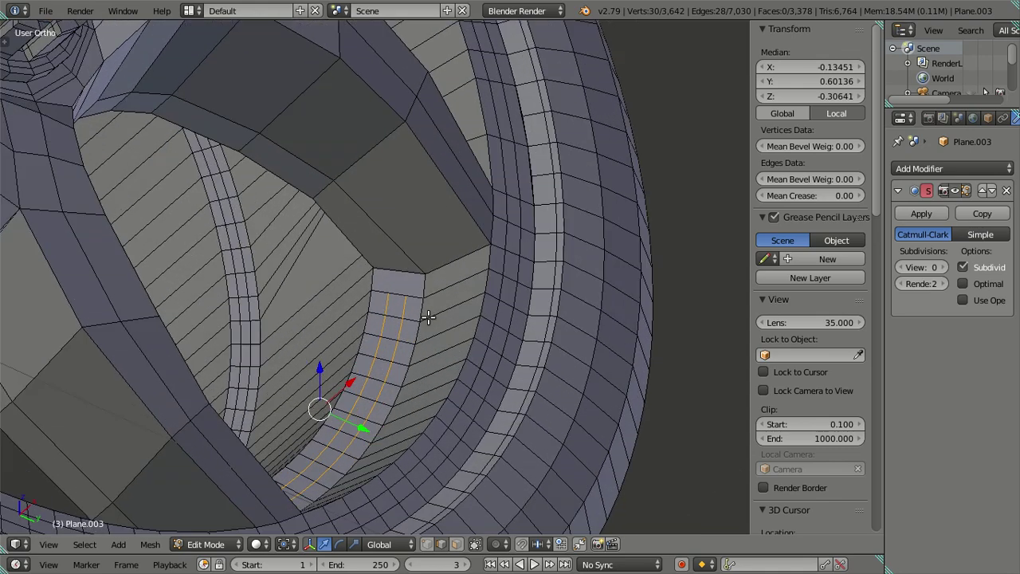
{"action": "key", "text": "z"}
{"action": "key", "text": "z"}
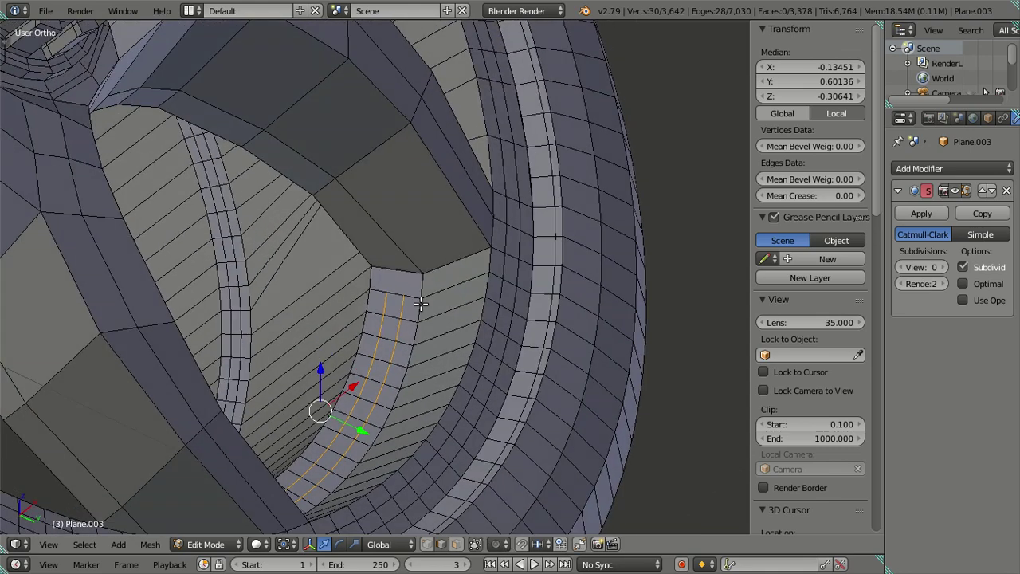
{"action": "key", "text": "z"}
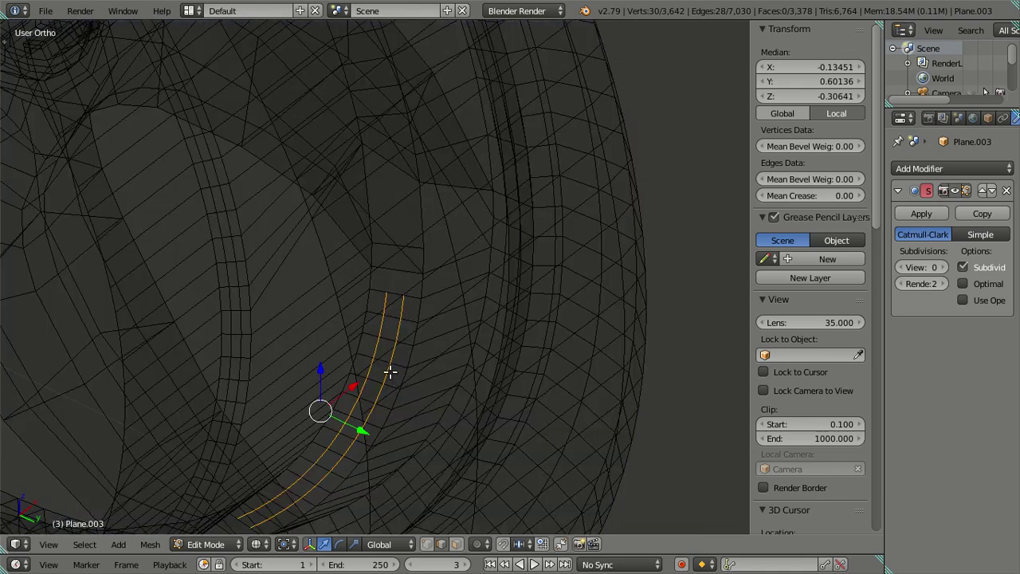
Delete the trial edge loop cut across the rim.
{"action": "scroll", "coordinate": [390, 371], "scroll_direction": "down", "scroll_amount": 3}
{"action": "key", "text": "x"}
{"action": "left_click", "coordinate": [392, 369]}
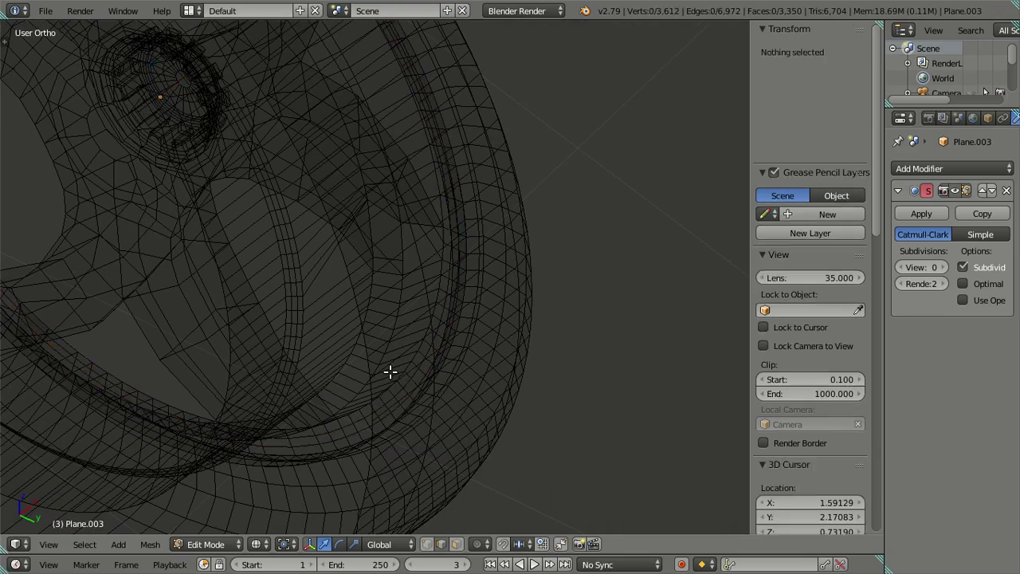
{"action": "scroll", "coordinate": [384, 369], "scroll_direction": "up", "scroll_amount": 2}
Inspect the tire and spokes in solid and wireframe views, clearing the selection.
{"action": "scroll", "coordinate": [371, 371], "scroll_direction": "up", "scroll_amount": 2}
{"action": "key", "text": "z"}
{"action": "mouse_move", "coordinate": [364, 371]}
{"action": "middle_mouse_down"}
{"action": "mouse_move", "coordinate": [355, 335]}
{"action": "mouse_move", "coordinate": [366, 413]}
{"action": "mouse_move", "coordinate": [394, 436]}
{"action": "mouse_move", "coordinate": [391, 416]}
{"action": "mouse_move", "coordinate": [388, 425]}
{"action": "mouse_move", "coordinate": [453, 435]}
{"action": "mouse_move", "coordinate": [423, 421]}
{"action": "mouse_move", "coordinate": [335, 476]}
{"action": "mouse_move", "coordinate": [245, 401]}
{"action": "mouse_move", "coordinate": [173, 496]}
{"action": "mouse_move", "coordinate": [186, 510]}
{"action": "mouse_move", "coordinate": [292, 533]}
{"action": "mouse_move", "coordinate": [283, 471]}
{"action": "mouse_move", "coordinate": [200, 466]}
{"action": "mouse_move", "coordinate": [394, 291]}
{"action": "mouse_move", "coordinate": [380, 387]}
{"action": "mouse_move", "coordinate": [374, 378]}
{"action": "mouse_move", "coordinate": [465, 411]}
{"action": "mouse_move", "coordinate": [582, 417]}
{"action": "mouse_move", "coordinate": [610, 401]}
{"action": "middle_mouse_up"}
{"action": "right_click", "coordinate": [365, 413]}
{"action": "key", "text": "ctrl+l"}
{"action": "key", "text": "a"}
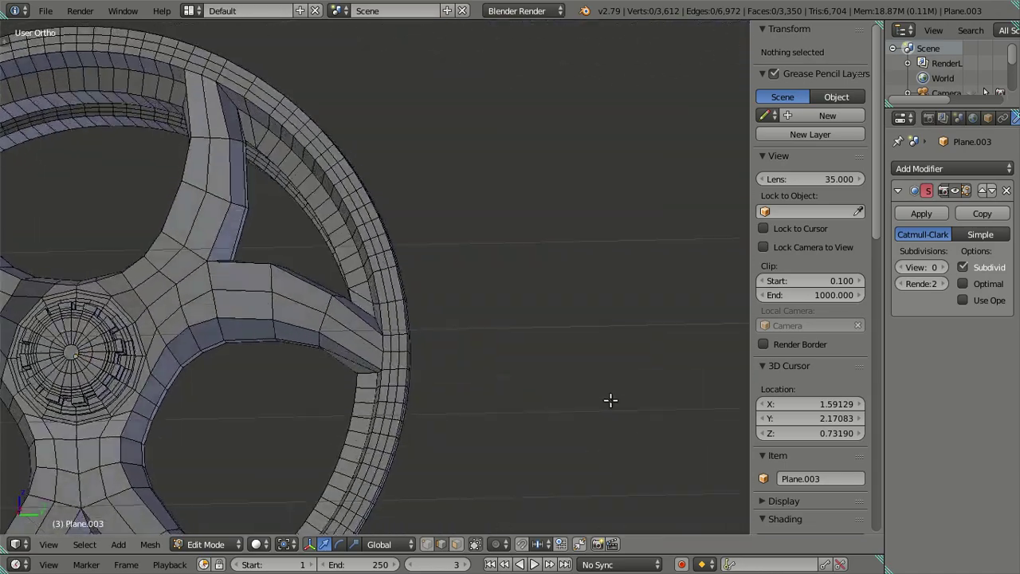
{"action": "key", "text": "z"}
{"action": "mouse_move", "coordinate": [483, 380]}
{"action": "middle_mouse_down"}
{"action": "mouse_move", "coordinate": [545, 387]}
{"action": "mouse_move", "coordinate": [551, 376]}
{"action": "mouse_move", "coordinate": [431, 467]}
{"action": "middle_mouse_up"}
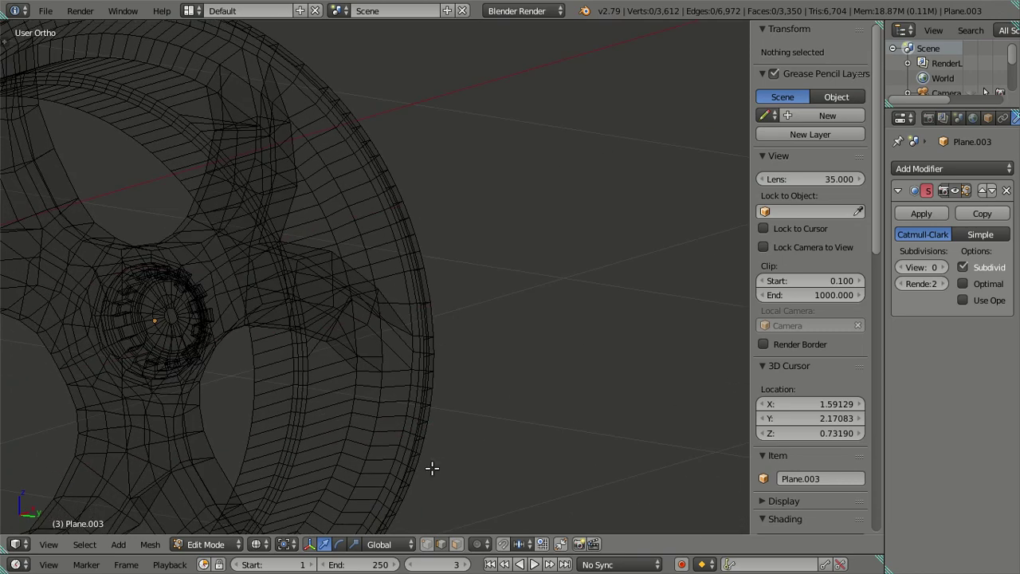
{"action": "middle_click_drag", "start_coordinate": [467, 505], "coordinate": [234, 398]}
{"action": "key", "text": "z"}
{"action": "mouse_move", "coordinate": [294, 387]}
{"action": "middle_mouse_down"}
{"action": "mouse_move", "coordinate": [380, 359]}
{"action": "mouse_move", "coordinate": [360, 337]}
{"action": "mouse_move", "coordinate": [374, 358]}
{"action": "mouse_move", "coordinate": [457, 292]}
{"action": "mouse_move", "coordinate": [315, 250]}
{"action": "mouse_move", "coordinate": [342, 186]}
{"action": "mouse_move", "coordinate": [221, 285]}
{"action": "mouse_move", "coordinate": [314, 303]}
{"action": "mouse_move", "coordinate": [407, 257]}
{"action": "mouse_move", "coordinate": [412, 332]}
{"action": "mouse_move", "coordinate": [451, 365]}
{"action": "mouse_move", "coordinate": [431, 391]}
{"action": "mouse_move", "coordinate": [419, 273]}
{"action": "mouse_move", "coordinate": [298, 300]}
{"action": "mouse_move", "coordinate": [408, 330]}
{"action": "mouse_move", "coordinate": [327, 360]}
{"action": "middle_mouse_up"}
Select all the stray faces scattered around the rim.
{"action": "right_click", "coordinate": [375, 358]}
{"action": "scroll", "coordinate": [430, 279], "scroll_direction": "up", "scroll_amount": 3}
{"action": "scroll", "coordinate": [430, 279], "scroll_direction": "up", "scroll_amount": 2}
{"action": "right_click", "coordinate": [342, 185], "text": "shift"}
{"action": "right_click", "coordinate": [355, 173], "text": "shift"}
{"action": "right_click", "coordinate": [401, 259], "text": "shift"}
{"action": "right_click", "coordinate": [453, 374], "text": "shift"}
{"action": "scroll", "coordinate": [430, 391], "scroll_direction": "up", "scroll_amount": 2}
{"action": "scroll", "coordinate": [426, 271], "scroll_direction": "up", "scroll_amount": 1}
{"action": "right_click", "coordinate": [427, 268], "text": "shift"}
{"action": "scroll", "coordinate": [409, 330], "scroll_direction": "up", "scroll_amount": 2}
{"action": "right_click", "coordinate": [229, 405], "text": "shift"}
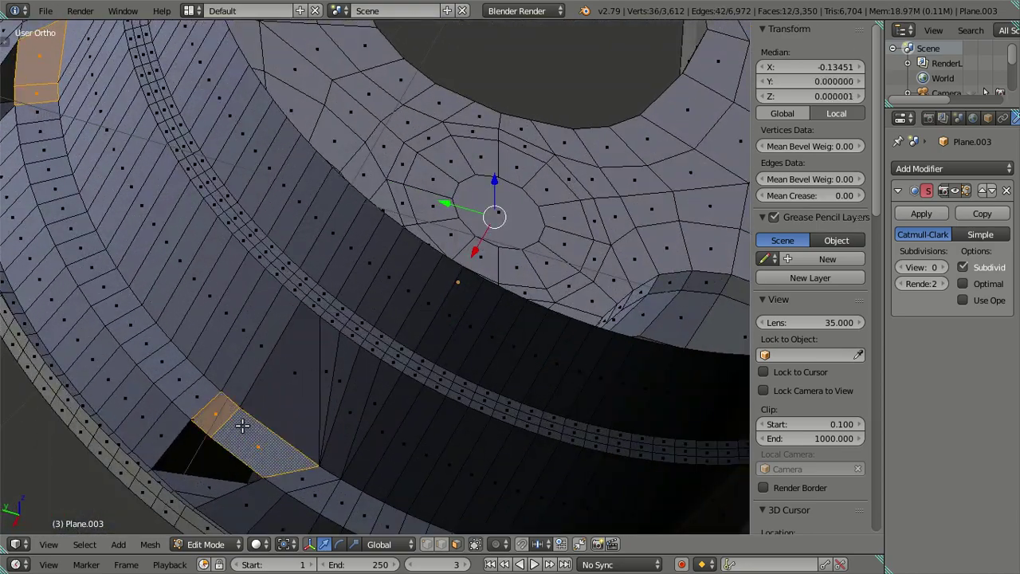
{"action": "scroll", "coordinate": [230, 404], "scroll_direction": "down", "scroll_amount": 3}
{"action": "middle_click_drag", "start_coordinate": [229, 404], "coordinate": [526, 224]}
Delete the twelve selected faces and inspect the wheel afterwards.
{"action": "key", "text": "x"}
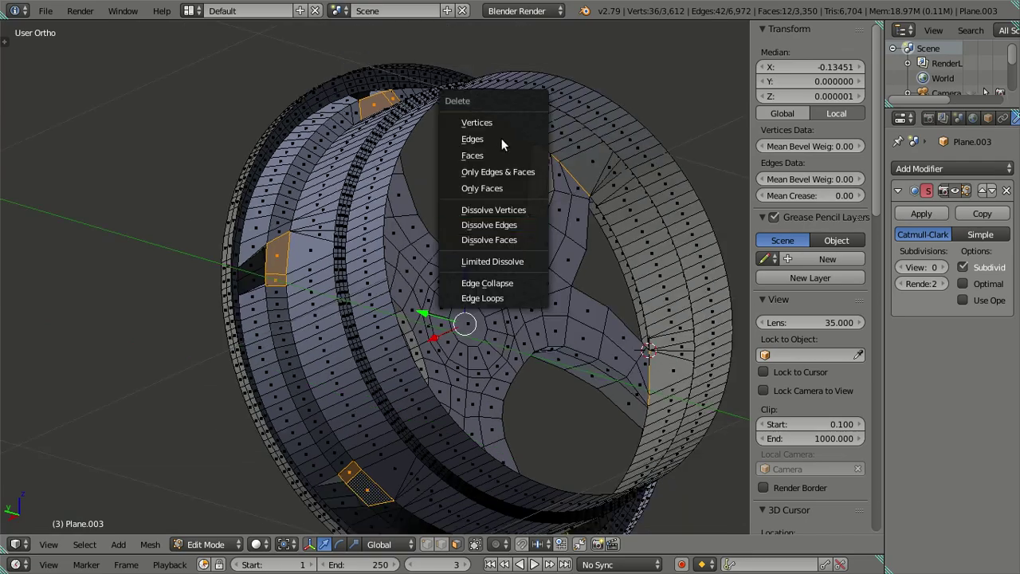
{"action": "left_click", "coordinate": [490, 155]}
{"action": "scroll", "coordinate": [437, 212], "scroll_direction": "down", "scroll_amount": 2}
{"action": "mouse_move", "coordinate": [437, 212]}
{"action": "middle_mouse_down"}
{"action": "mouse_move", "coordinate": [299, 294]}
{"action": "mouse_move", "coordinate": [492, 423]}
{"action": "middle_mouse_up"}
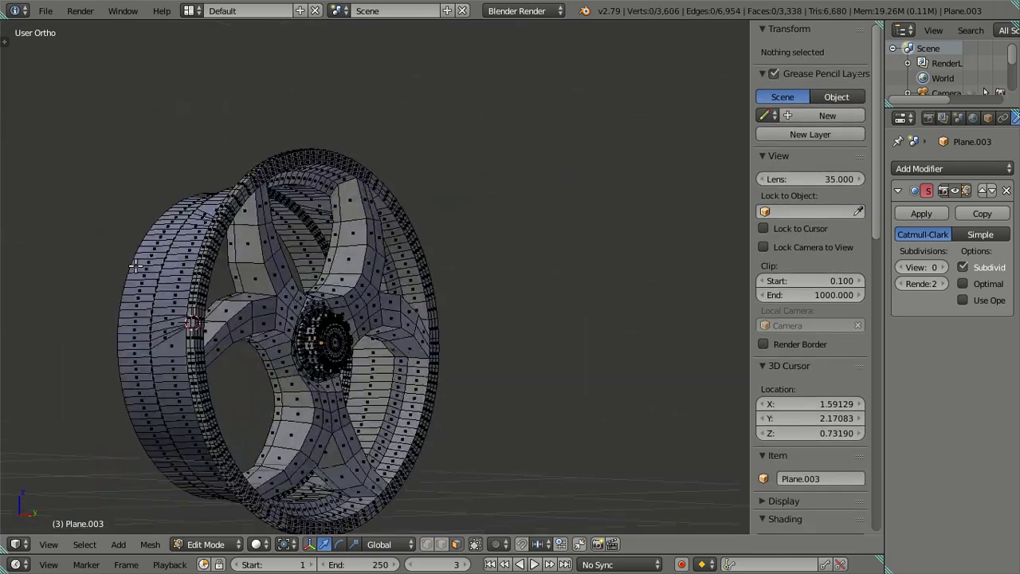
{"action": "scroll", "coordinate": [492, 423], "scroll_direction": "up", "scroll_amount": 3}
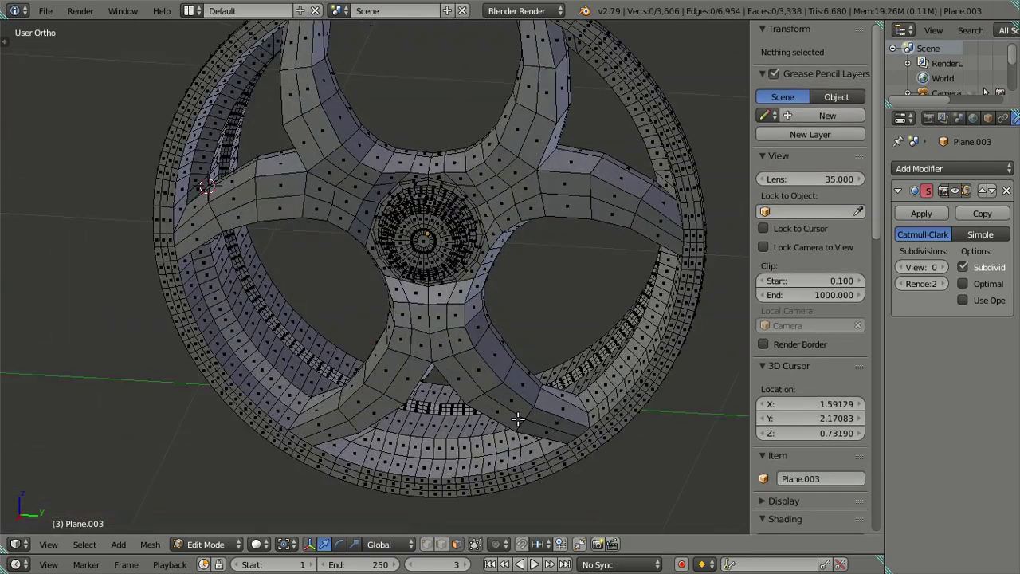
{"action": "scroll", "coordinate": [478, 419], "scroll_direction": "up", "scroll_amount": 2}
{"action": "mouse_move", "coordinate": [478, 419]}
{"action": "middle_mouse_down"}
{"action": "mouse_move", "coordinate": [352, 382]}
{"action": "mouse_move", "coordinate": [314, 441]}
{"action": "mouse_move", "coordinate": [321, 458]}
{"action": "mouse_move", "coordinate": [301, 522]}
{"action": "mouse_move", "coordinate": [439, 422]}
{"action": "middle_mouse_up"}
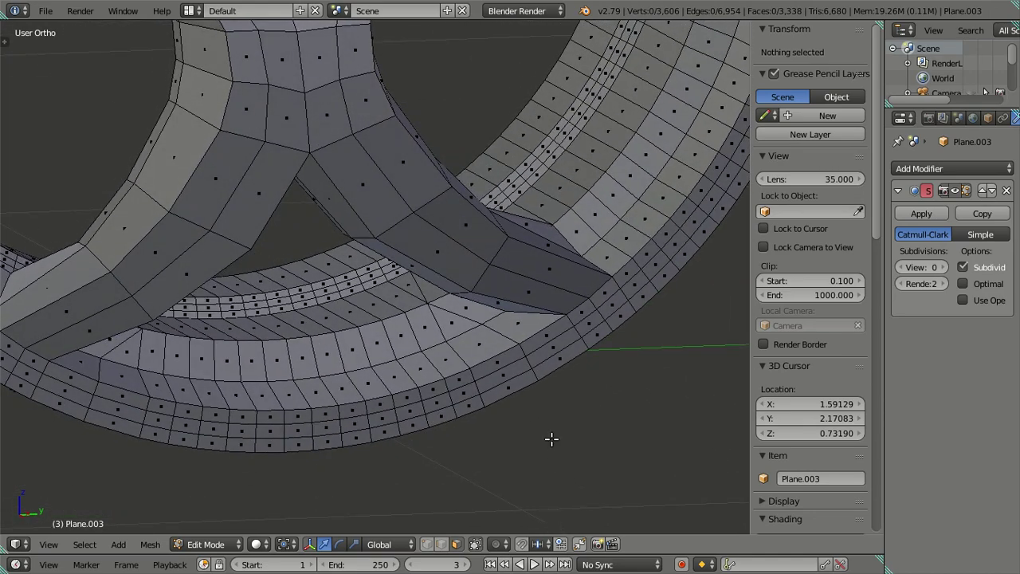
In edge select mode, select the inner-ring edge loops and dissolve them.
{"action": "key", "text": "ctrl+r"}
{"action": "key", "text": "Escape"}
{"action": "left_click", "coordinate": [440, 543]}
{"action": "mouse_move", "coordinate": [407, 398]}
{"action": "middle_mouse_down"}
{"action": "mouse_move", "coordinate": [391, 371]}
{"action": "mouse_move", "coordinate": [392, 391]}
{"action": "middle_mouse_up"}
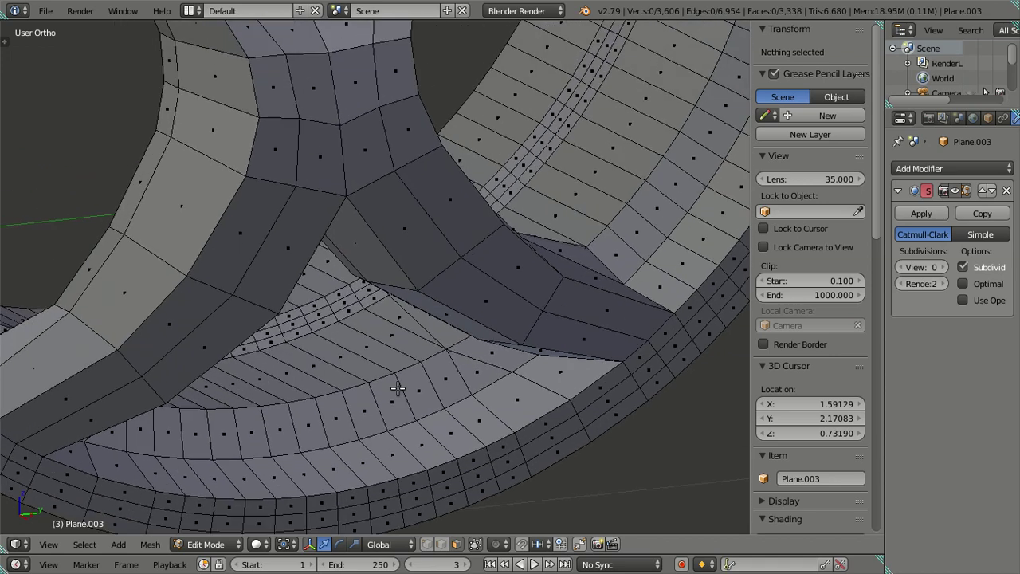
{"action": "left_click", "coordinate": [440, 543]}
{"action": "scroll", "coordinate": [323, 314], "scroll_direction": "up", "scroll_amount": 2}
{"action": "left_click", "coordinate": [287, 325], "text": "alt"}
{"action": "key", "text": "x"}
{"action": "left_click", "coordinate": [471, 337]}
{"action": "key", "text": "ctrl+z"}
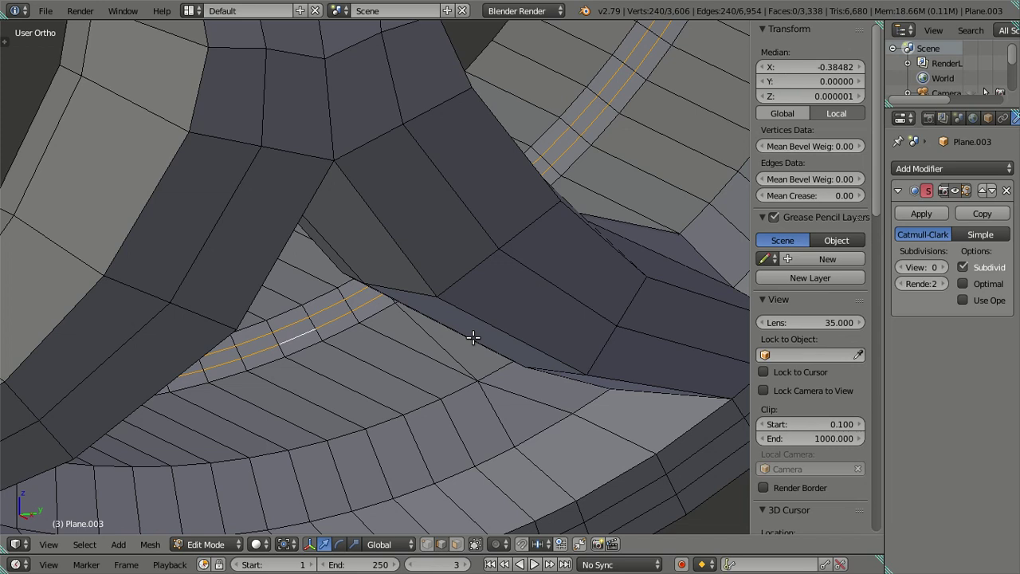
{"action": "key", "text": "x"}
{"action": "left_click", "coordinate": [474, 413]}
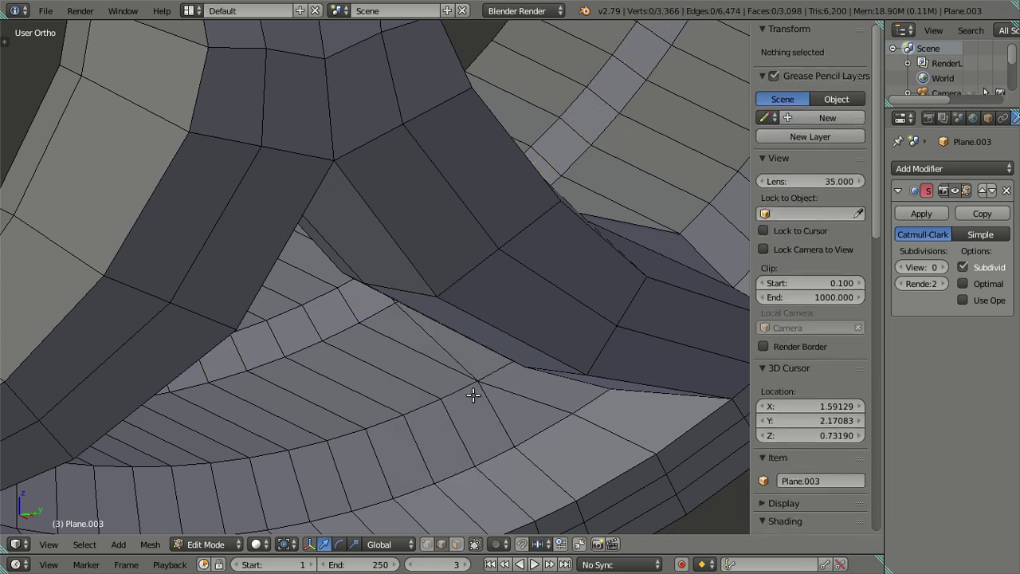
{"action": "scroll", "coordinate": [472, 394], "scroll_direction": "down", "scroll_amount": 2}
{"action": "middle_click_drag", "start_coordinate": [472, 393], "coordinate": [459, 460]}
In face select mode, select two face loops on the inner band.
{"action": "left_click", "coordinate": [457, 544]}
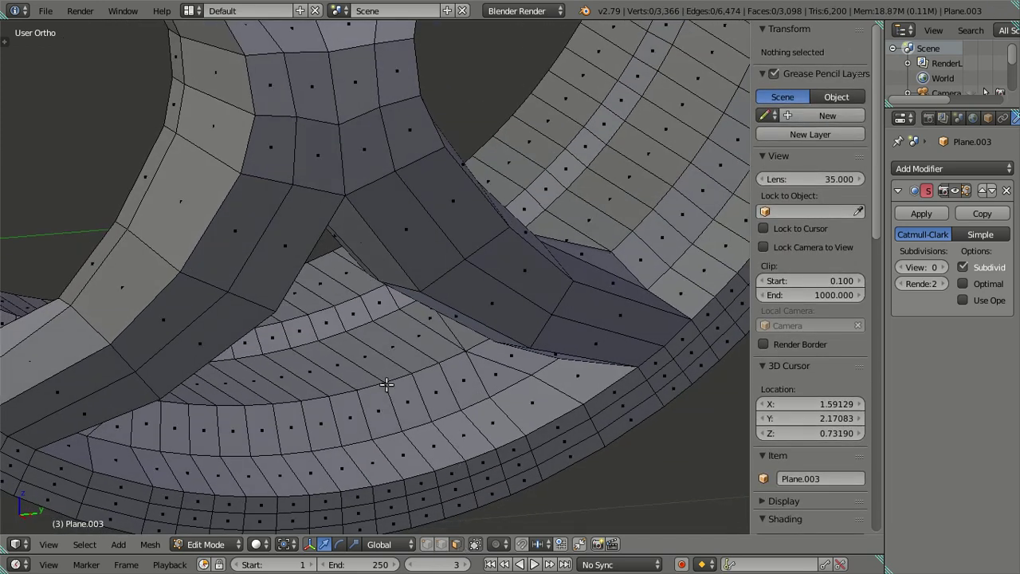
{"action": "left_click", "coordinate": [350, 302], "text": "alt"}
{"action": "left_click", "coordinate": [387, 346], "text": "alt"}
{"action": "left_click", "coordinate": [404, 337], "text": "alt+shift"}
{"action": "mouse_move", "coordinate": [404, 337]}
{"action": "middle_mouse_down"}
{"action": "mouse_move", "coordinate": [517, 387]}
{"action": "mouse_move", "coordinate": [461, 379]}
{"action": "mouse_move", "coordinate": [414, 446]}
{"action": "mouse_move", "coordinate": [359, 485]}
{"action": "mouse_move", "coordinate": [334, 441]}
{"action": "mouse_move", "coordinate": [265, 431]}
{"action": "mouse_move", "coordinate": [224, 387]}
{"action": "mouse_move", "coordinate": [525, 250]}
{"action": "mouse_move", "coordinate": [408, 394]}
{"action": "mouse_move", "coordinate": [433, 377]}
{"action": "middle_mouse_up"}
Check the wheel in Right and Front views, then box-select the inner-side vertices in wireframe.
{"action": "key", "text": "KP_3"}
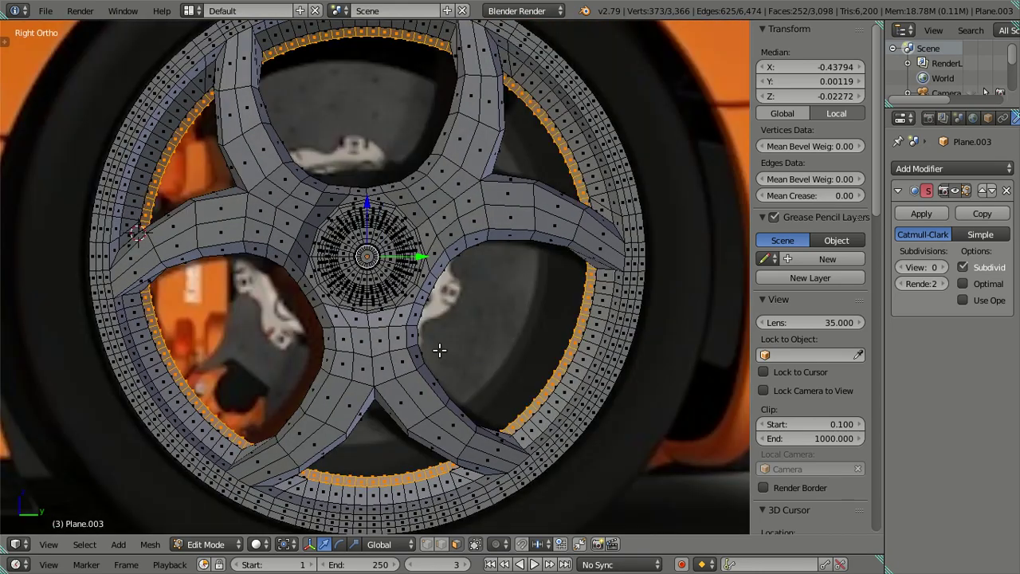
{"action": "key", "text": "KP_1"}
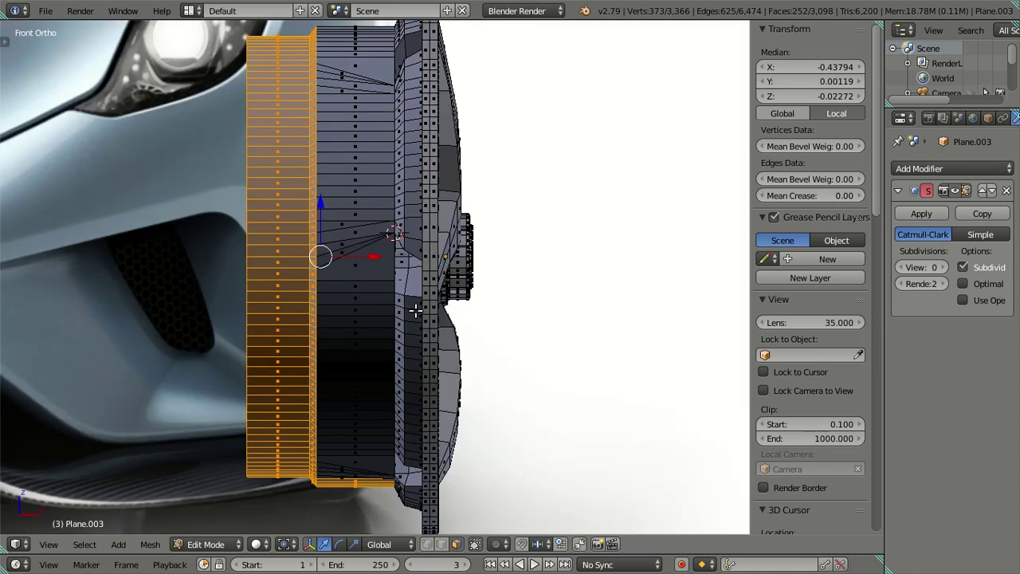
{"action": "key", "text": "z"}
{"action": "scroll", "coordinate": [415, 311], "scroll_direction": "down", "scroll_amount": 1}
{"action": "scroll", "coordinate": [348, 278], "scroll_direction": "down", "scroll_amount": 2}
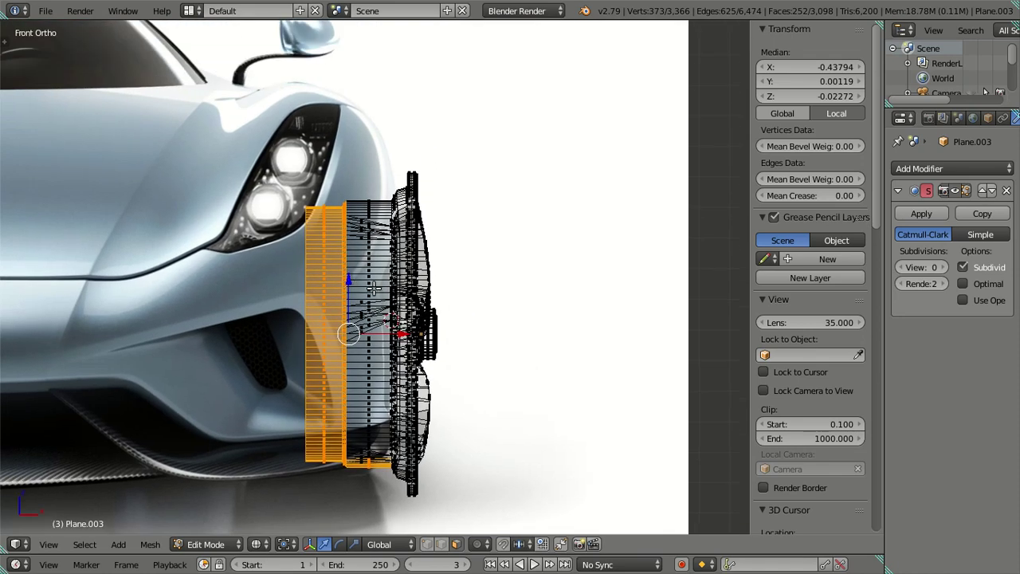
{"action": "key", "text": "b"}
{"action": "left_click_drag", "start_coordinate": [267, 144], "coordinate": [379, 481]}
Return to solid shading and zoom in closely on the rim.
{"action": "middle_click_drag", "start_coordinate": [392, 456], "coordinate": [418, 430]}
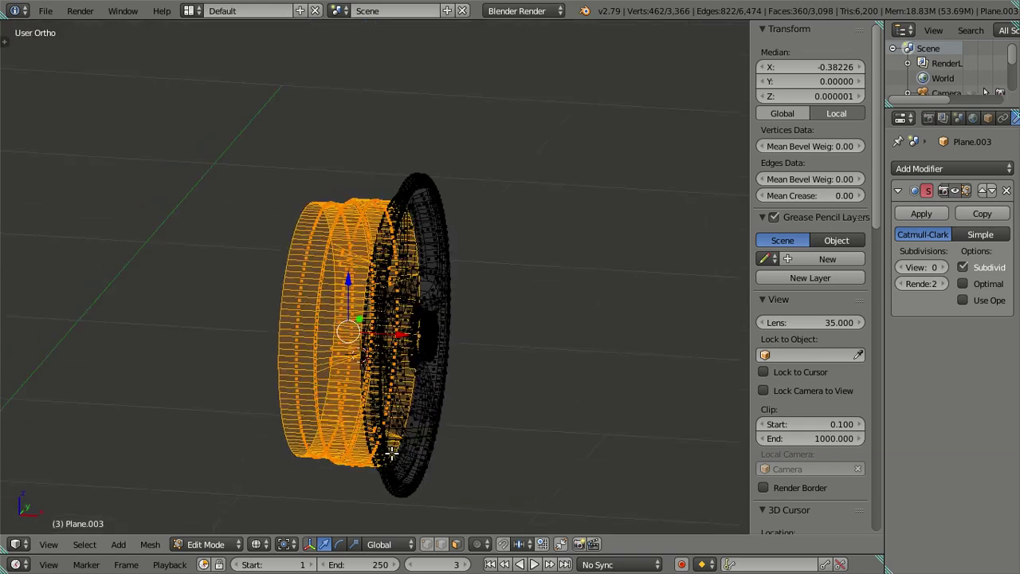
{"action": "key", "text": "z"}
{"action": "middle_click_drag", "start_coordinate": [472, 408], "coordinate": [471, 269], "text": "shift"}
{"action": "scroll", "coordinate": [471, 270], "scroll_direction": "up", "scroll_amount": 5}
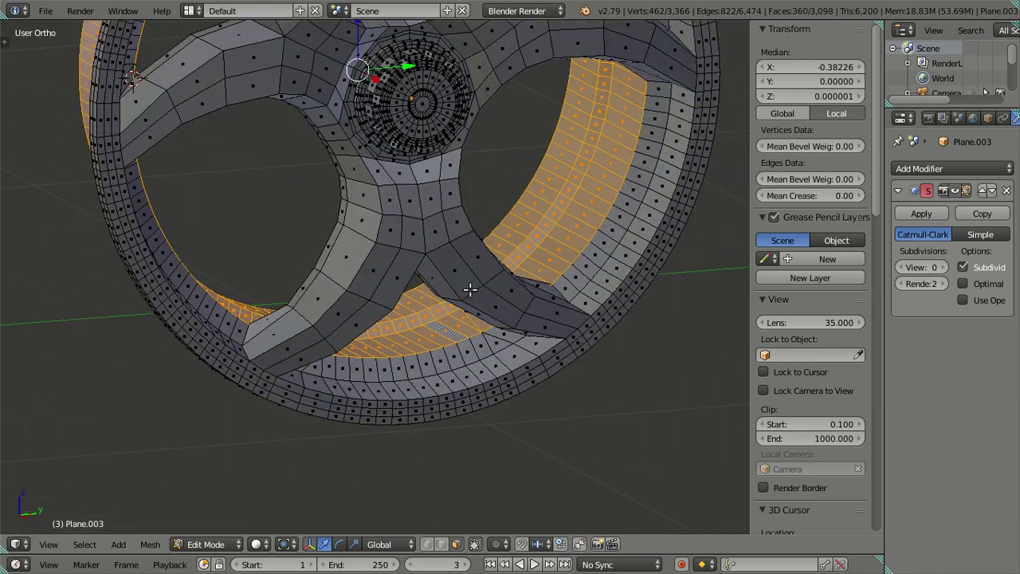
{"action": "scroll", "coordinate": [468, 289], "scroll_direction": "up", "scroll_amount": 1}
{"action": "scroll", "coordinate": [483, 302], "scroll_direction": "up", "scroll_amount": 1}
{"action": "scroll", "coordinate": [482, 303], "scroll_direction": "up", "scroll_amount": 2}
{"action": "scroll", "coordinate": [497, 343], "scroll_direction": "up", "scroll_amount": 2}
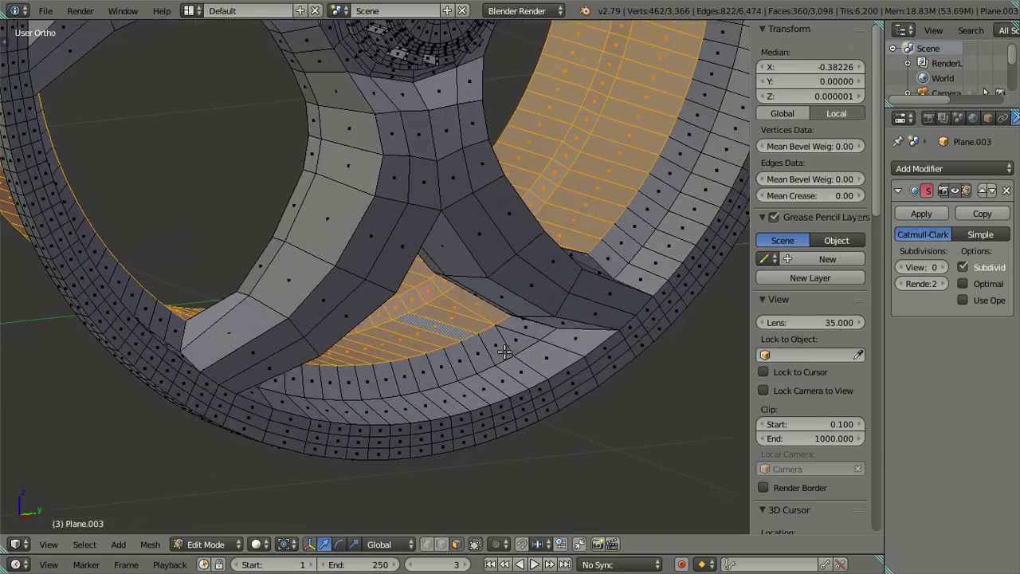
{"action": "scroll", "coordinate": [437, 305], "scroll_direction": "up", "scroll_amount": 2}
{"action": "scroll", "coordinate": [492, 327], "scroll_direction": "up", "scroll_amount": 1}
{"action": "mouse_move", "coordinate": [486, 327]}
{"action": "middle_mouse_down"}
{"action": "mouse_move", "coordinate": [432, 337]}
{"action": "mouse_move", "coordinate": [379, 329]}
{"action": "middle_mouse_up"}
{"action": "scroll", "coordinate": [372, 330], "scroll_direction": "up", "scroll_amount": 2}
{"action": "scroll", "coordinate": [392, 326], "scroll_direction": "up", "scroll_amount": 1}
{"action": "scroll", "coordinate": [392, 326], "scroll_direction": "down", "scroll_amount": 2}
{"action": "scroll", "coordinate": [371, 332], "scroll_direction": "up", "scroll_amount": 2}
{"action": "scroll", "coordinate": [392, 334], "scroll_direction": "down", "scroll_amount": 1}
{"action": "scroll", "coordinate": [402, 339], "scroll_direction": "down", "scroll_amount": 1}
{"action": "scroll", "coordinate": [386, 331], "scroll_direction": "up", "scroll_amount": 2}
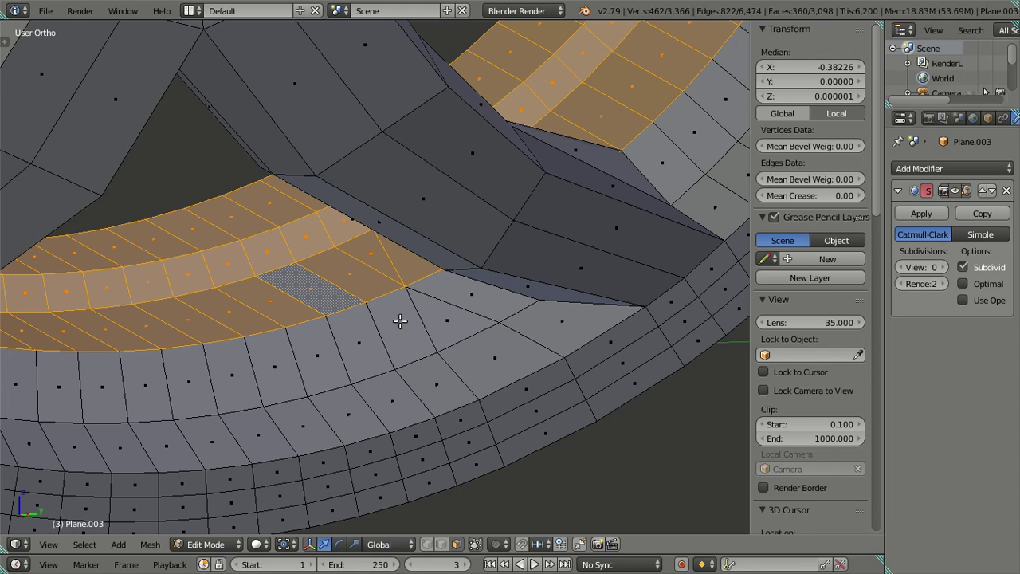
Deselect everything and view the spoke-to-rim junction in Right Ortho over the car reference.
{"action": "key", "text": "a"}
{"action": "mouse_move", "coordinate": [487, 342]}
{"action": "middle_mouse_down"}
{"action": "mouse_move", "coordinate": [412, 341]}
{"action": "mouse_move", "coordinate": [410, 352]}
{"action": "middle_mouse_up"}
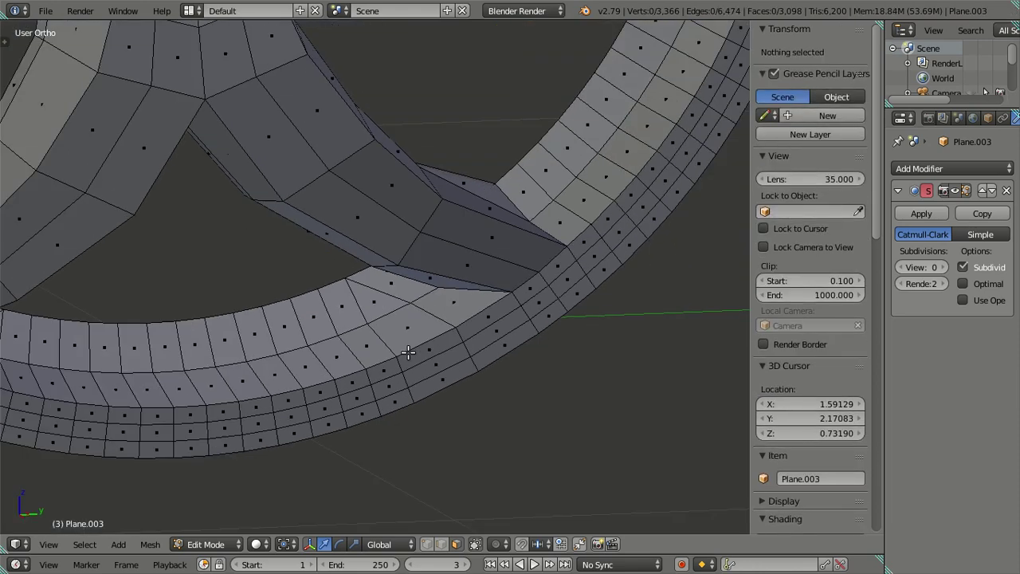
{"action": "key", "text": "KP_3"}
{"action": "scroll", "coordinate": [429, 348], "scroll_direction": "up", "scroll_amount": 1}
In vertex select mode, knife-cut the first edge from a rim vertex to a spoke corner.
{"action": "left_click", "coordinate": [430, 544]}
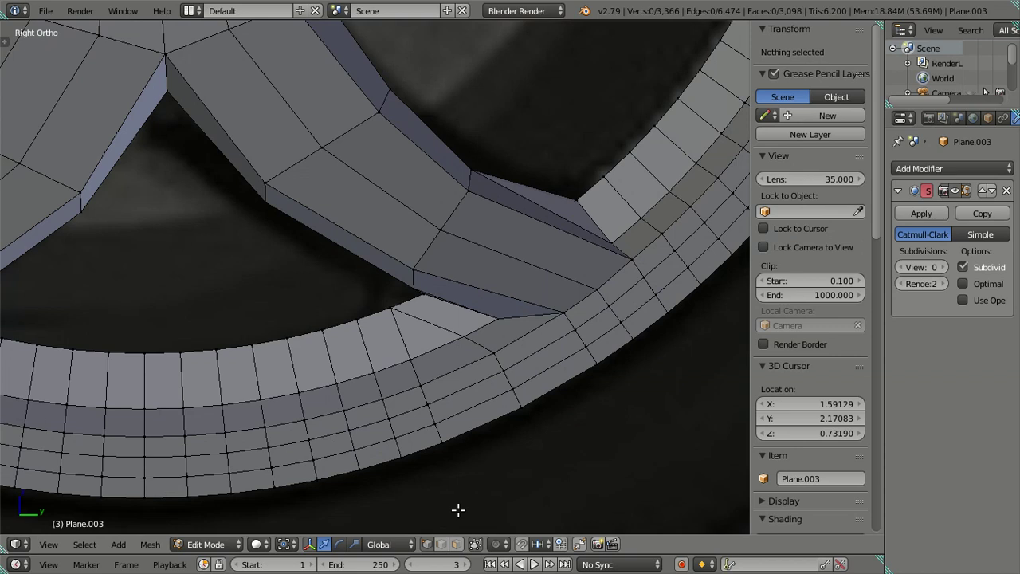
{"action": "scroll", "coordinate": [467, 467], "scroll_direction": "up", "scroll_amount": 1}
{"action": "scroll", "coordinate": [467, 434], "scroll_direction": "up", "scroll_amount": 1}
{"action": "scroll", "coordinate": [462, 412], "scroll_direction": "up", "scroll_amount": 1}
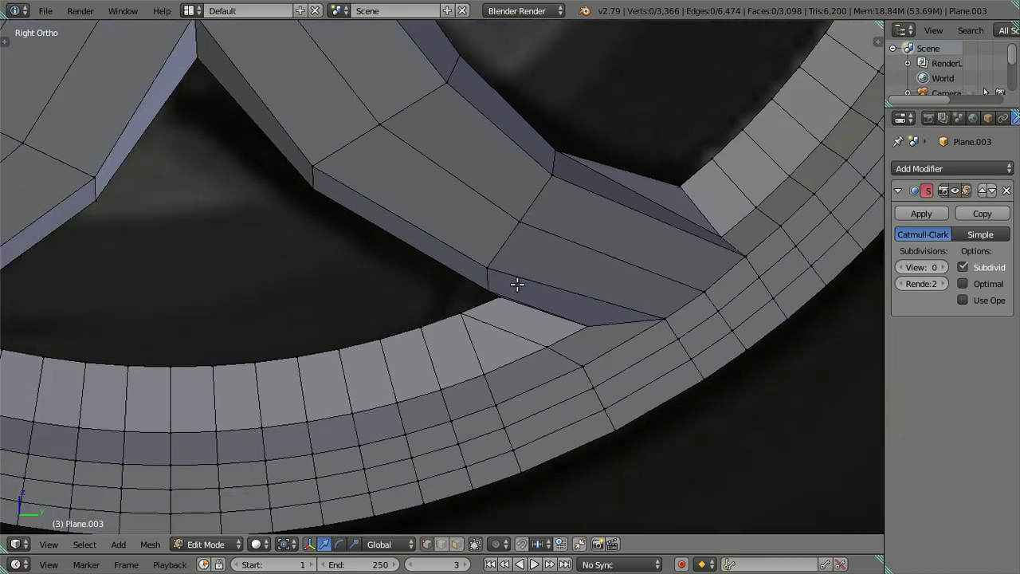
{"action": "key", "text": "k"}
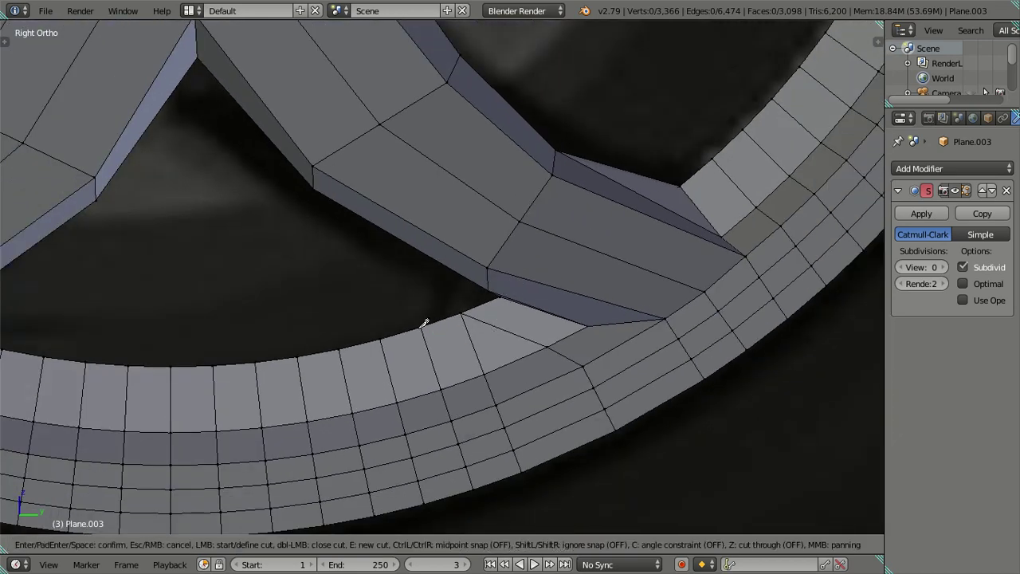
{"action": "left_click", "coordinate": [421, 326]}
{"action": "left_click", "coordinate": [484, 373]}
{"action": "key", "text": "Return"}
{"action": "scroll", "coordinate": [417, 371], "scroll_direction": "down", "scroll_amount": 3}
{"action": "middle_click_drag", "start_coordinate": [417, 371], "coordinate": [449, 365], "text": "shift"}
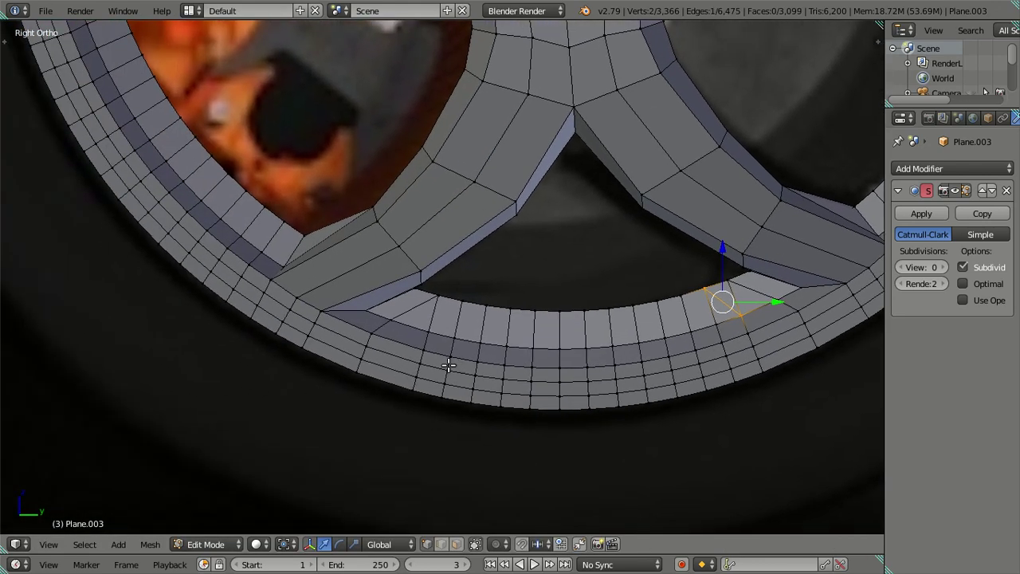
{"action": "scroll", "coordinate": [448, 365], "scroll_direction": "up", "scroll_amount": 1}
Knife-cut new spoke-to-rim edges at the second and third junctions.
{"action": "key", "text": "k"}
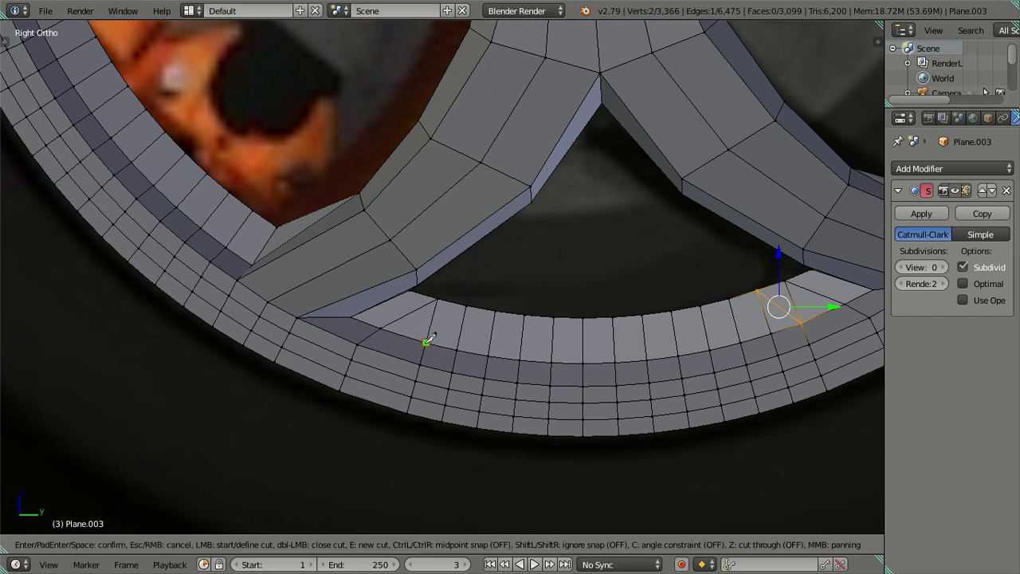
{"action": "left_click", "coordinate": [468, 304]}
{"action": "key", "text": "Return"}
{"action": "scroll", "coordinate": [474, 303], "scroll_direction": "down", "scroll_amount": 2}
{"action": "middle_click_drag", "start_coordinate": [702, 180], "coordinate": [480, 326], "text": "shift"}
{"action": "scroll", "coordinate": [481, 326], "scroll_direction": "up", "scroll_amount": 2}
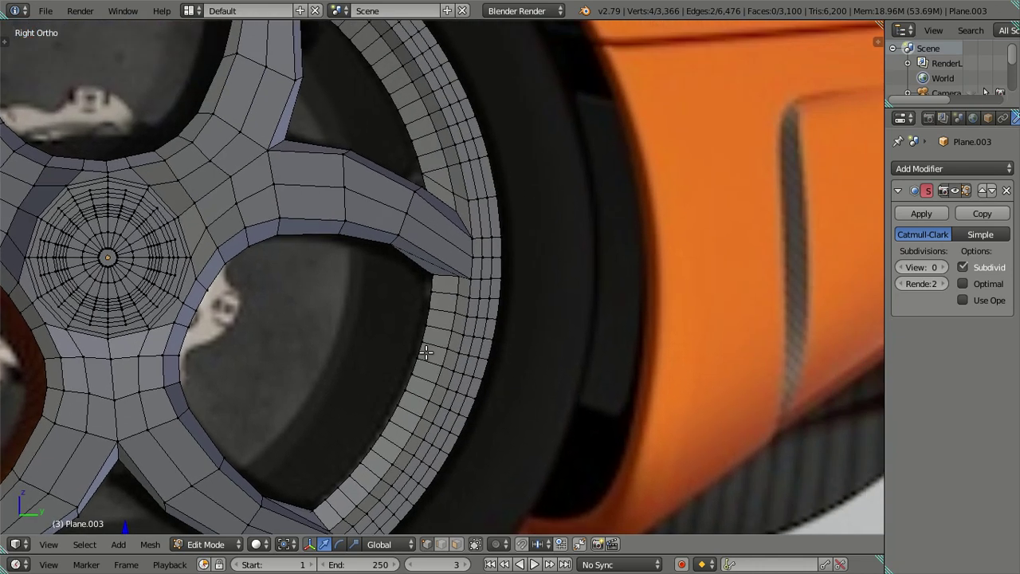
{"action": "scroll", "coordinate": [472, 348], "scroll_direction": "up", "scroll_amount": 2}
{"action": "key", "text": "k"}
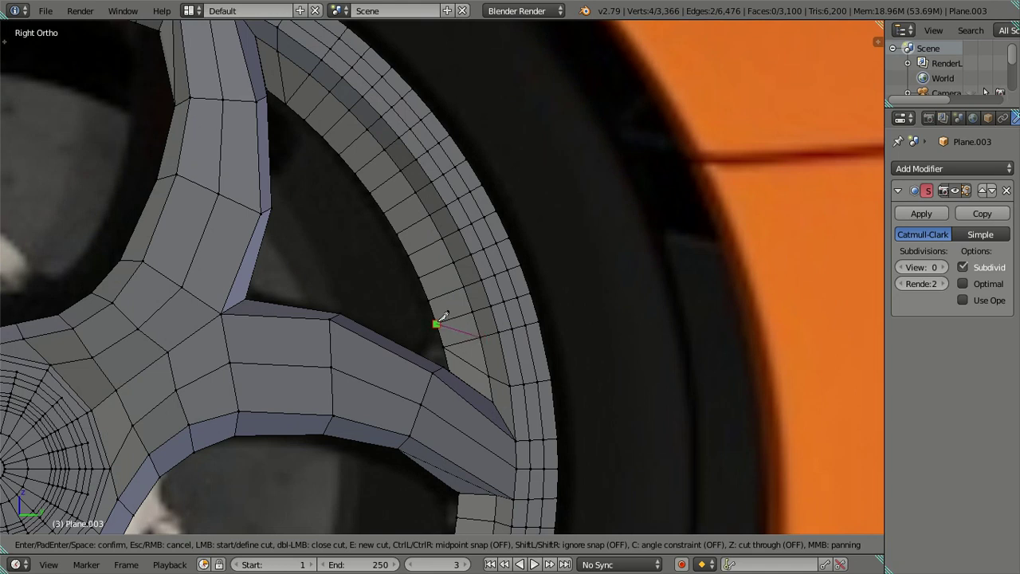
{"action": "left_click", "coordinate": [435, 323]}
{"action": "key", "text": "Return"}
Add the fourth spoke-to-rim knife cut after redoing a cancelled attempt.
{"action": "middle_click_drag", "start_coordinate": [362, 151], "coordinate": [460, 302], "text": "shift"}
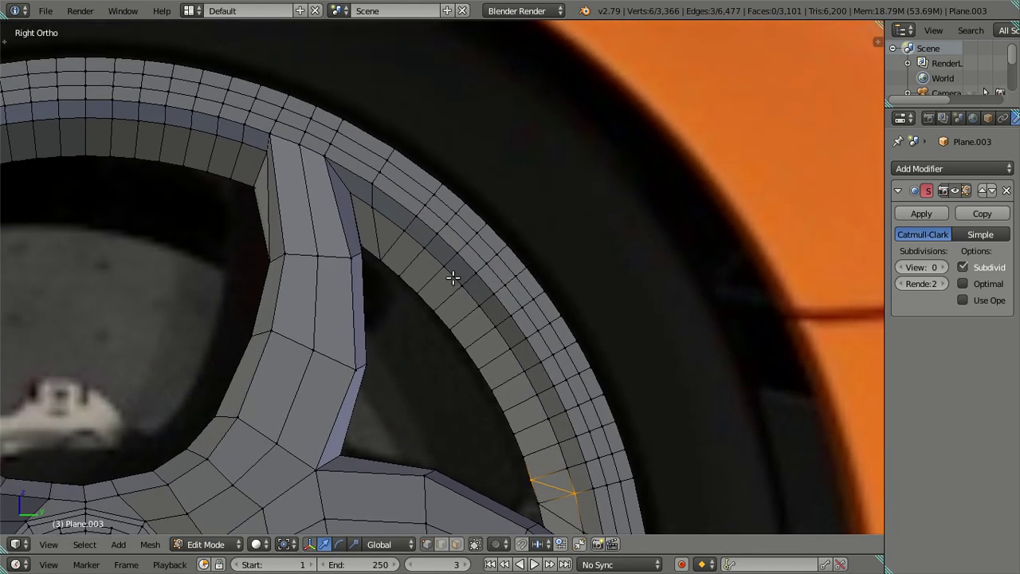
{"action": "key", "text": "k"}
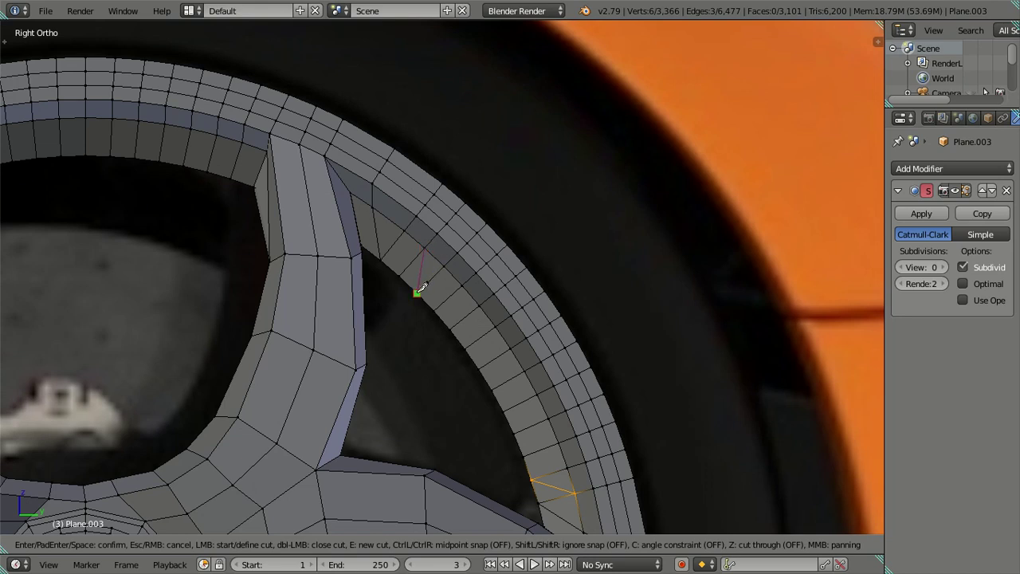
{"action": "key", "text": "Escape"}
{"action": "scroll", "coordinate": [357, 285], "scroll_direction": "down", "scroll_amount": 3}
{"action": "scroll", "coordinate": [375, 281], "scroll_direction": "up", "scroll_amount": 2}
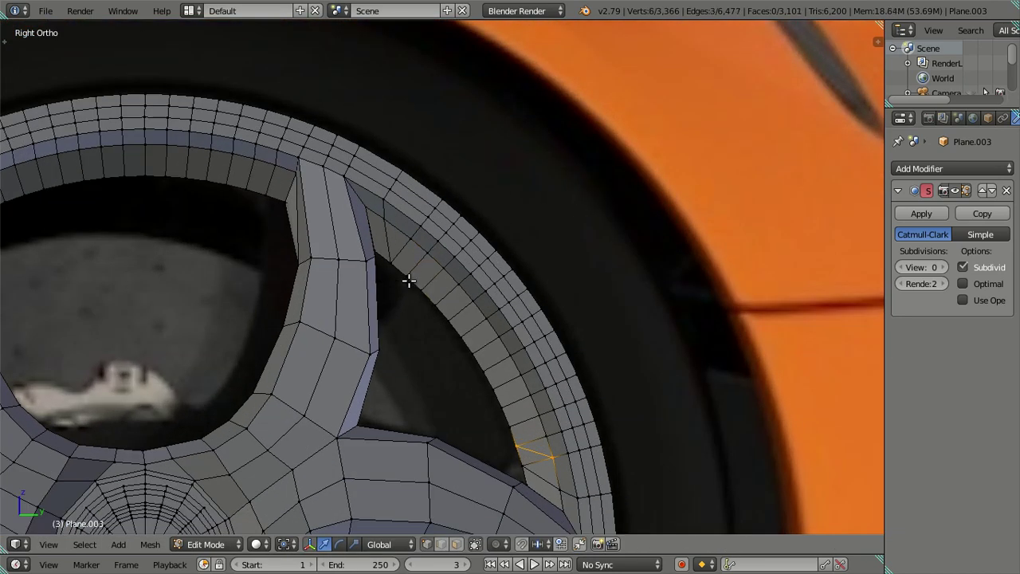
{"action": "scroll", "coordinate": [407, 281], "scroll_direction": "up", "scroll_amount": 1}
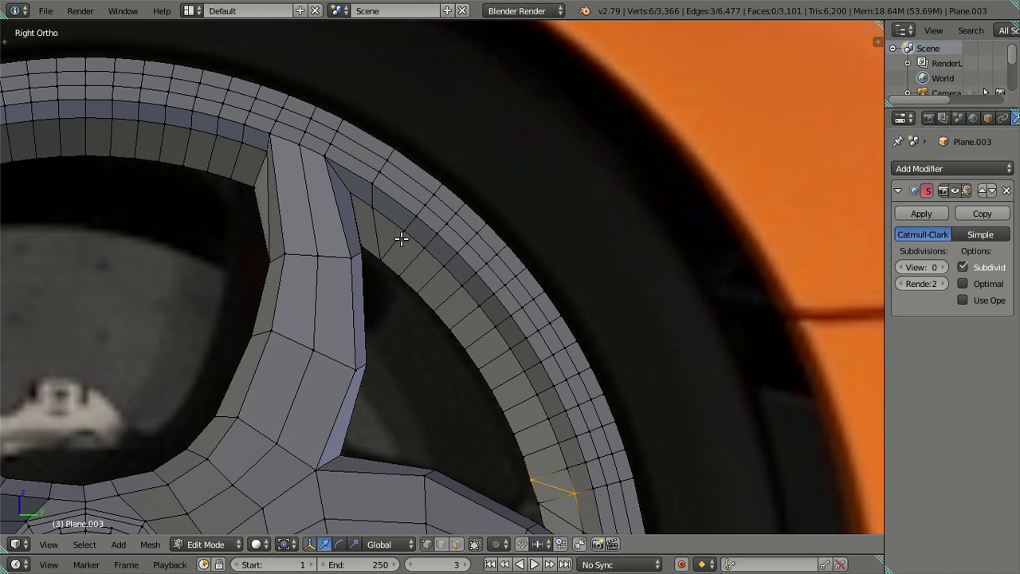
{"action": "key", "text": "k"}
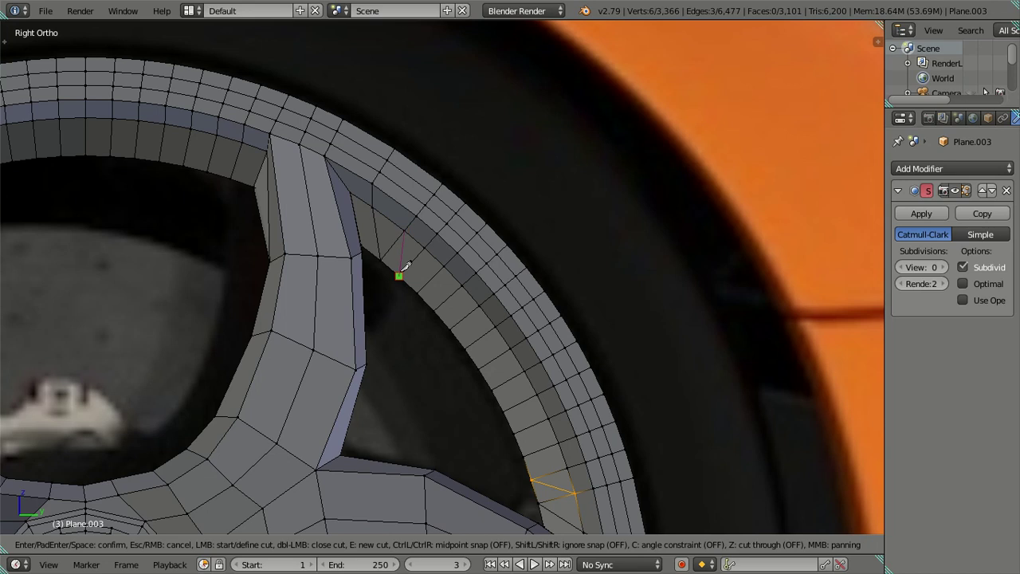
{"action": "left_click", "coordinate": [398, 275]}
{"action": "key", "text": "Return"}
{"action": "scroll", "coordinate": [662, 257], "scroll_direction": "down", "scroll_amount": 1}
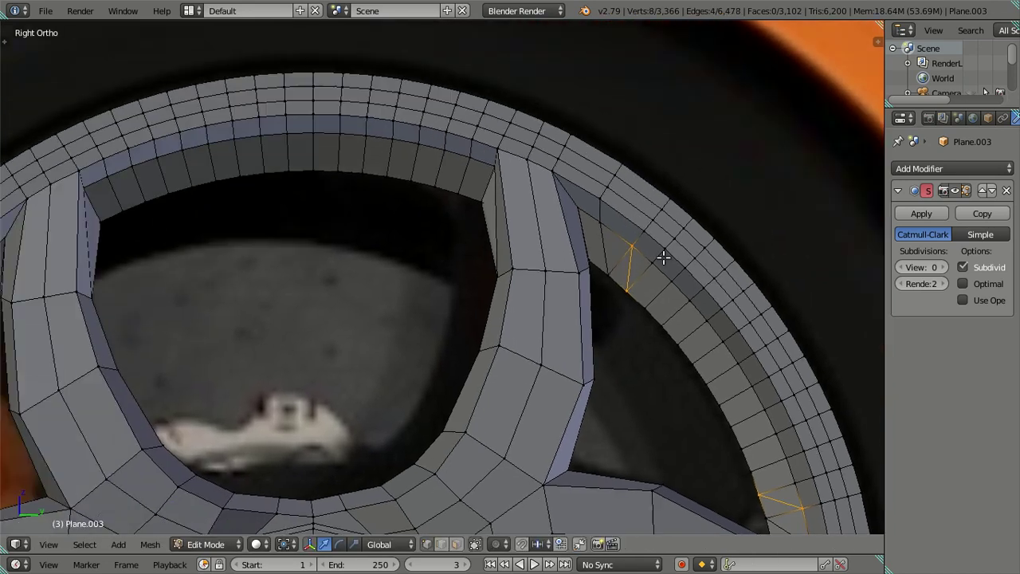
{"action": "scroll", "coordinate": [558, 259], "scroll_direction": "down", "scroll_amount": 1}
{"action": "scroll", "coordinate": [592, 226], "scroll_direction": "down", "scroll_amount": 1}
{"action": "scroll", "coordinate": [478, 255], "scroll_direction": "down", "scroll_amount": 1}
{"action": "scroll", "coordinate": [398, 290], "scroll_direction": "down", "scroll_amount": 3, "text": "ctrl"}
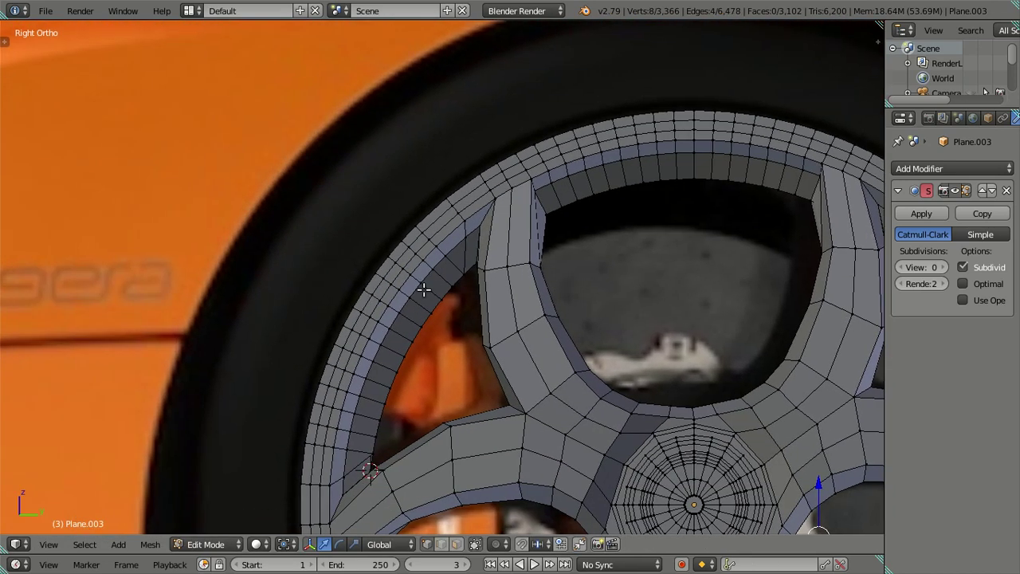
{"action": "scroll", "coordinate": [394, 287], "scroll_direction": "up", "scroll_amount": 1}
{"action": "scroll", "coordinate": [401, 283], "scroll_direction": "up", "scroll_amount": 1}
{"action": "scroll", "coordinate": [414, 283], "scroll_direction": "down", "scroll_amount": 2}
{"action": "scroll", "coordinate": [421, 282], "scroll_direction": "down", "scroll_amount": 2}
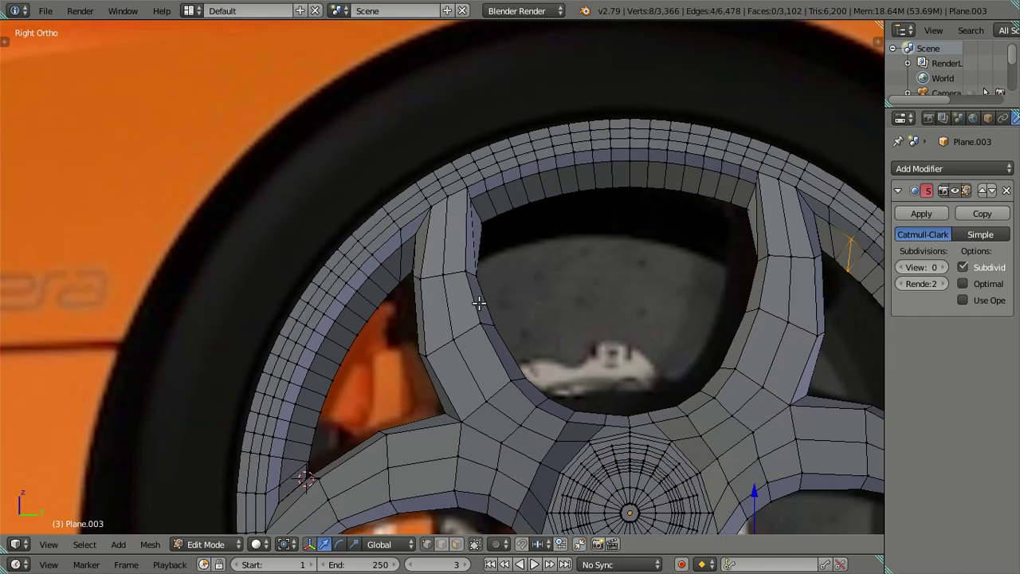
{"action": "scroll", "coordinate": [509, 299], "scroll_direction": "up", "scroll_amount": 2}
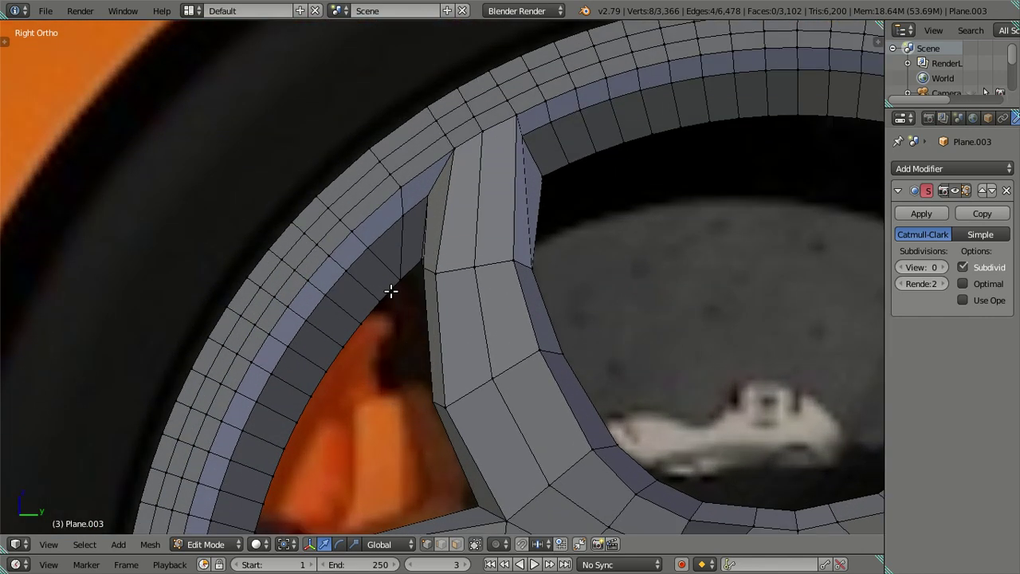
Knife-cut the last two spoke-to-rim junctions, then return to edge select mode.
{"action": "key", "text": "k"}
{"action": "left_click", "coordinate": [367, 247]}
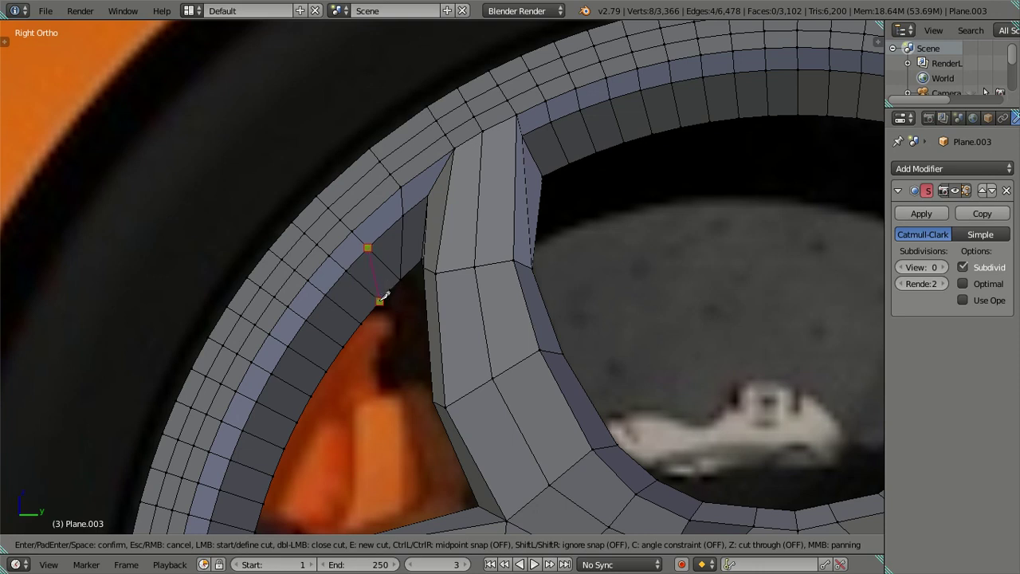
{"action": "left_click", "coordinate": [380, 300]}
{"action": "key", "text": "Return"}
{"action": "scroll", "coordinate": [404, 428], "scroll_direction": "down", "scroll_amount": 3}
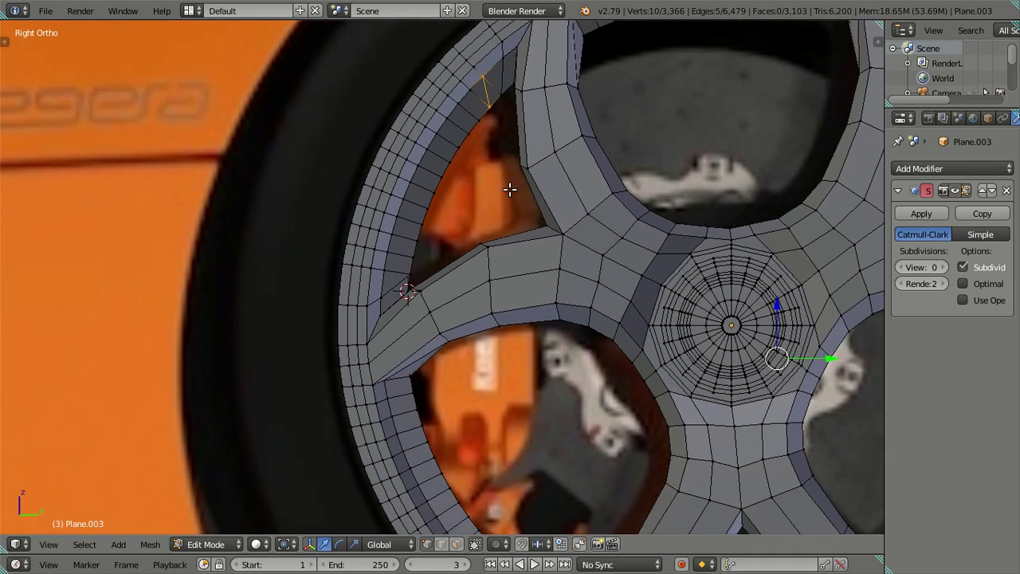
{"action": "scroll", "coordinate": [513, 189], "scroll_direction": "up", "scroll_amount": 3}
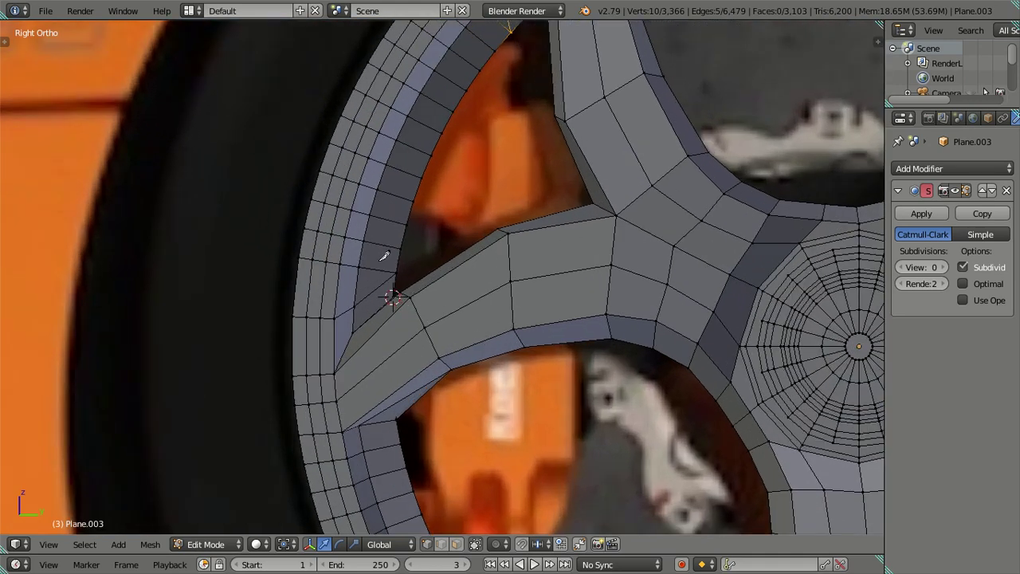
{"action": "key", "text": "k"}
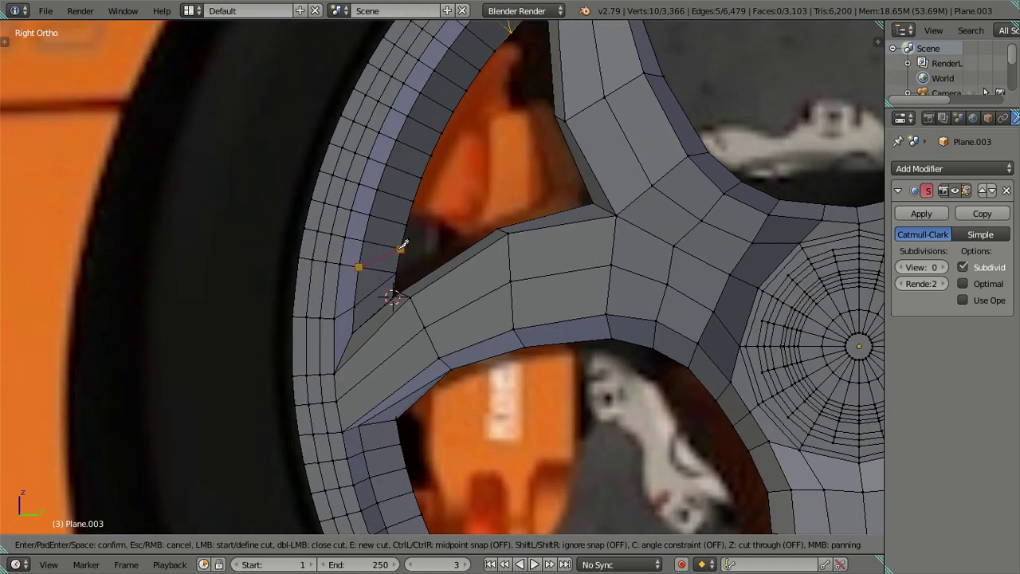
{"action": "key", "text": "Escape"}
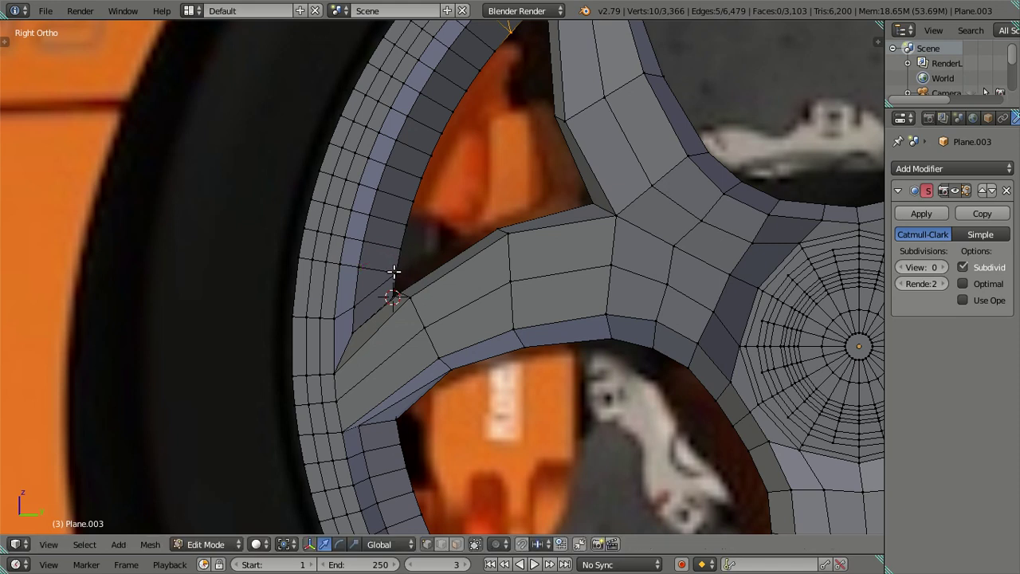
{"action": "key", "text": "k"}
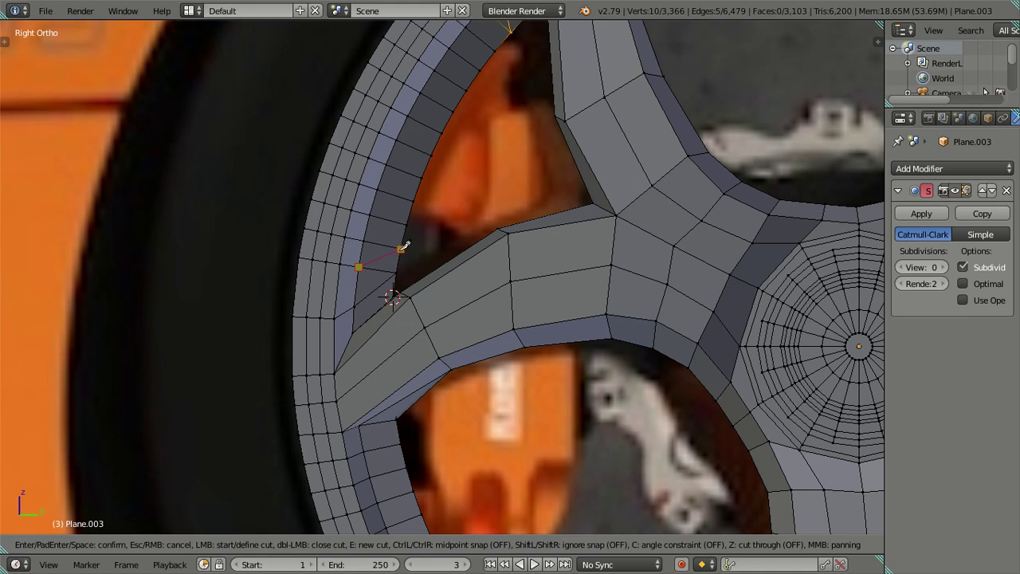
{"action": "key", "text": "Return"}
{"action": "scroll", "coordinate": [402, 287], "scroll_direction": "down", "scroll_amount": 3}
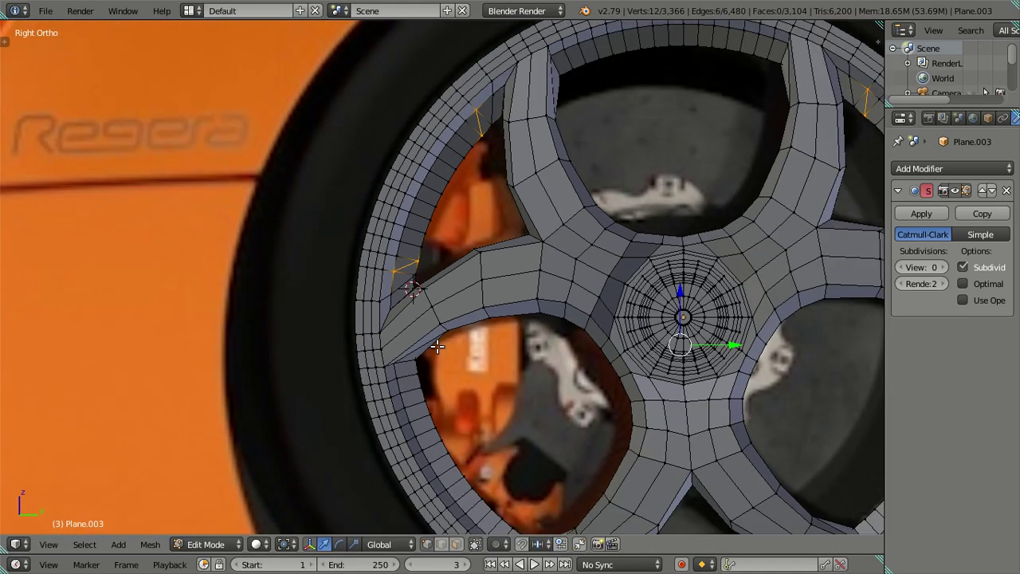
{"action": "scroll", "coordinate": [482, 315], "scroll_direction": "down", "scroll_amount": 3, "text": "shift"}
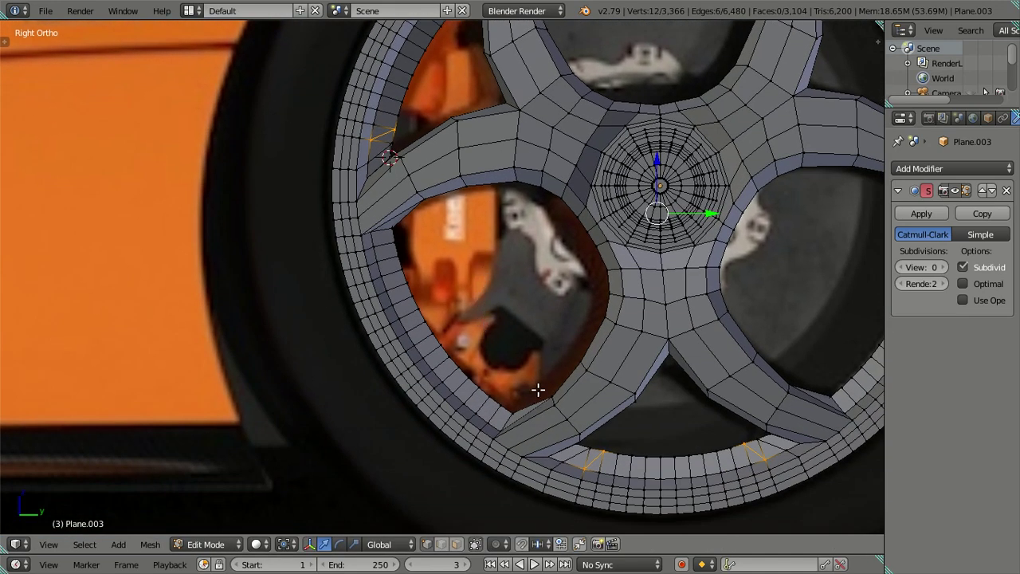
{"action": "scroll", "coordinate": [538, 388], "scroll_direction": "down", "scroll_amount": 4}
{"action": "scroll", "coordinate": [635, 432], "scroll_direction": "down", "scroll_amount": 2, "text": "ctrl"}
{"action": "scroll", "coordinate": [658, 428], "scroll_direction": "up", "scroll_amount": 1}
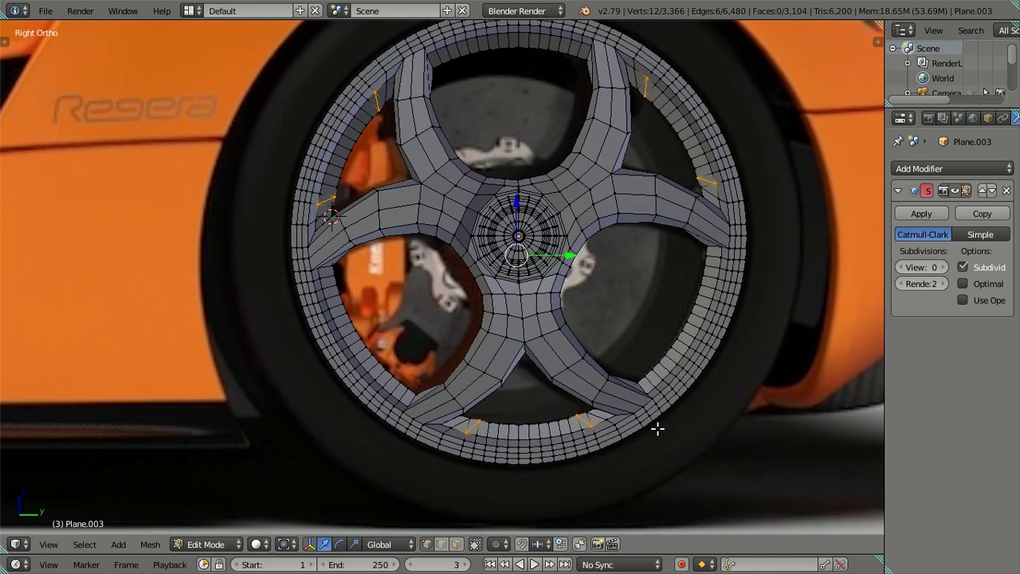
{"action": "left_click", "coordinate": [440, 544]}
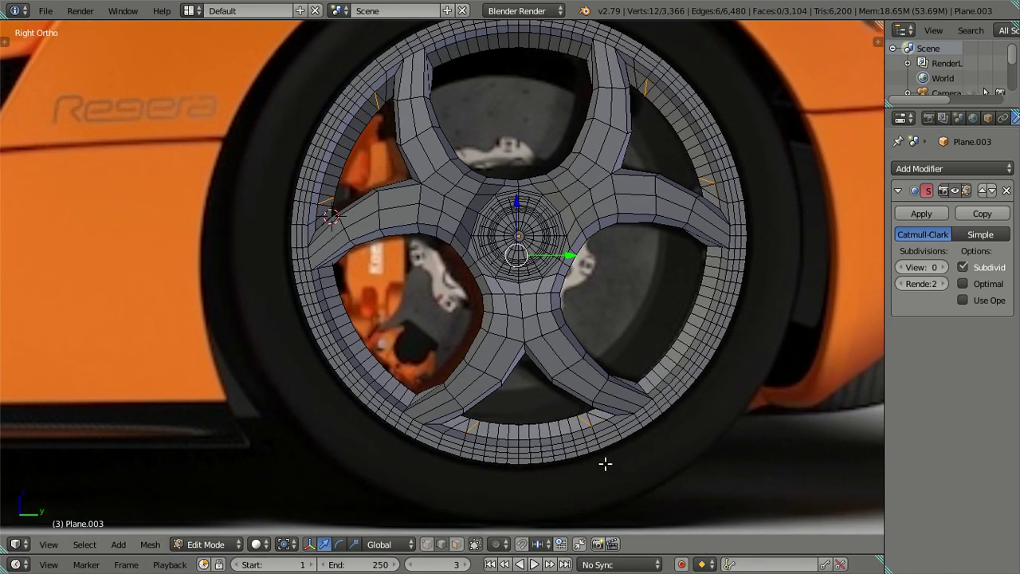
{"action": "scroll", "coordinate": [605, 464], "scroll_direction": "down", "scroll_amount": 3, "text": "shift"}
Select the stray edges where the spokes meet the rim and dissolve them.
{"action": "scroll", "coordinate": [528, 398], "scroll_direction": "up", "scroll_amount": 3}
{"action": "right_click", "coordinate": [571, 353]}
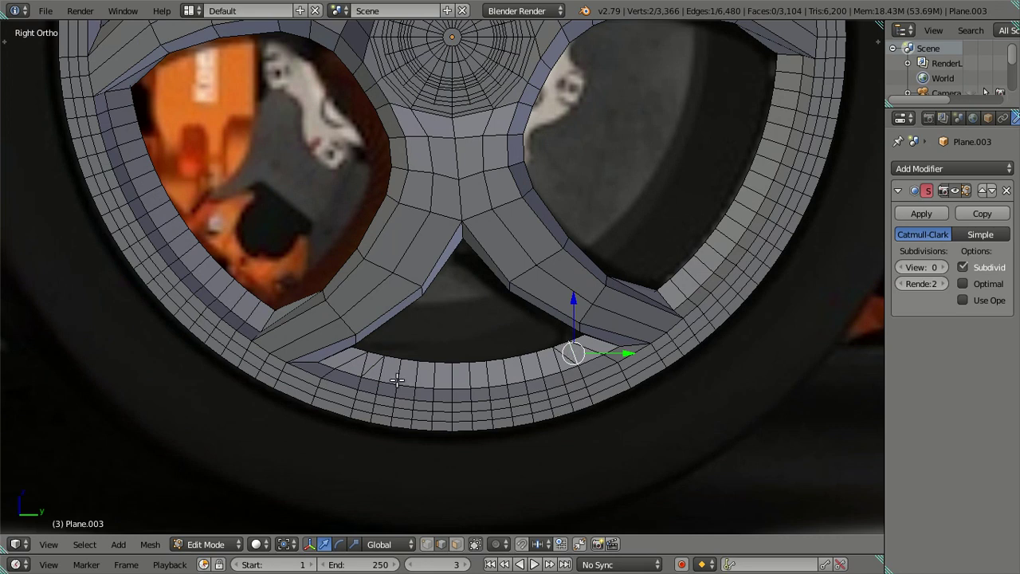
{"action": "right_click", "coordinate": [365, 364], "text": "shift"}
{"action": "scroll", "coordinate": [357, 301], "scroll_direction": "up", "scroll_amount": 5, "text": "shift"}
{"action": "scroll", "coordinate": [358, 300], "scroll_direction": "up", "scroll_amount": 3, "text": "ctrl"}
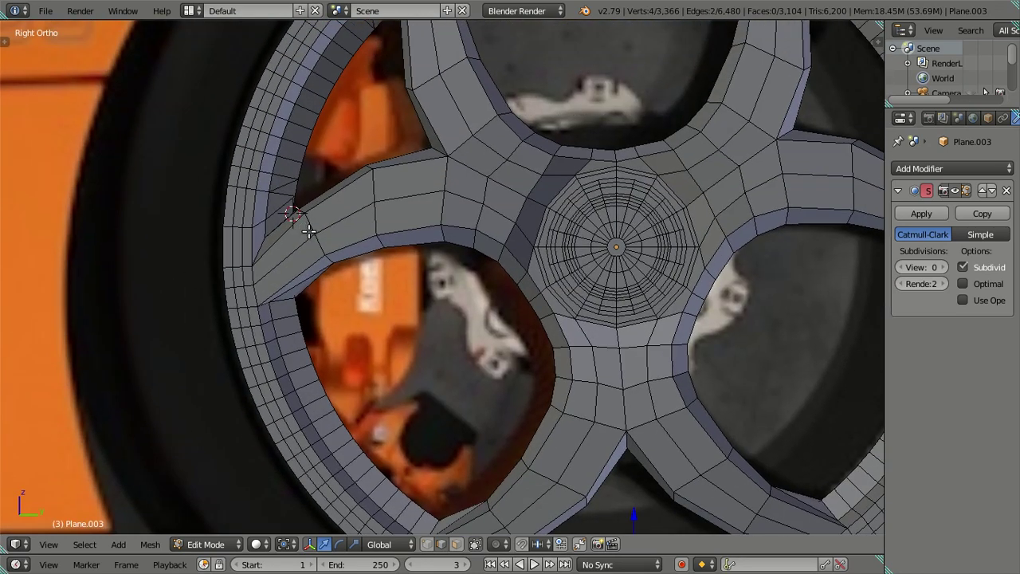
{"action": "right_click", "coordinate": [323, 344], "text": "shift"}
{"action": "scroll", "coordinate": [325, 335], "scroll_direction": "down", "scroll_amount": 5, "text": "shift"}
{"action": "scroll", "coordinate": [335, 302], "scroll_direction": "up", "scroll_amount": 2, "text": "ctrl"}
{"action": "right_click", "coordinate": [338, 302], "text": "shift"}
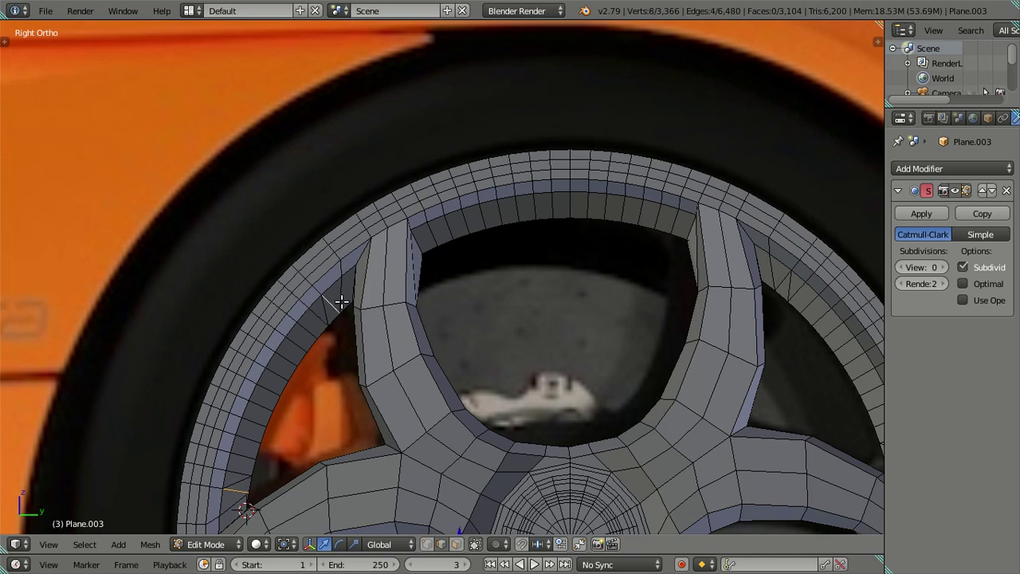
Select the first extra radial edge loops around the lower rim.
{"action": "scroll", "coordinate": [543, 349], "scroll_direction": "up", "scroll_amount": 5, "text": "ctrl"}
{"action": "right_click", "coordinate": [533, 253], "text": "shift"}
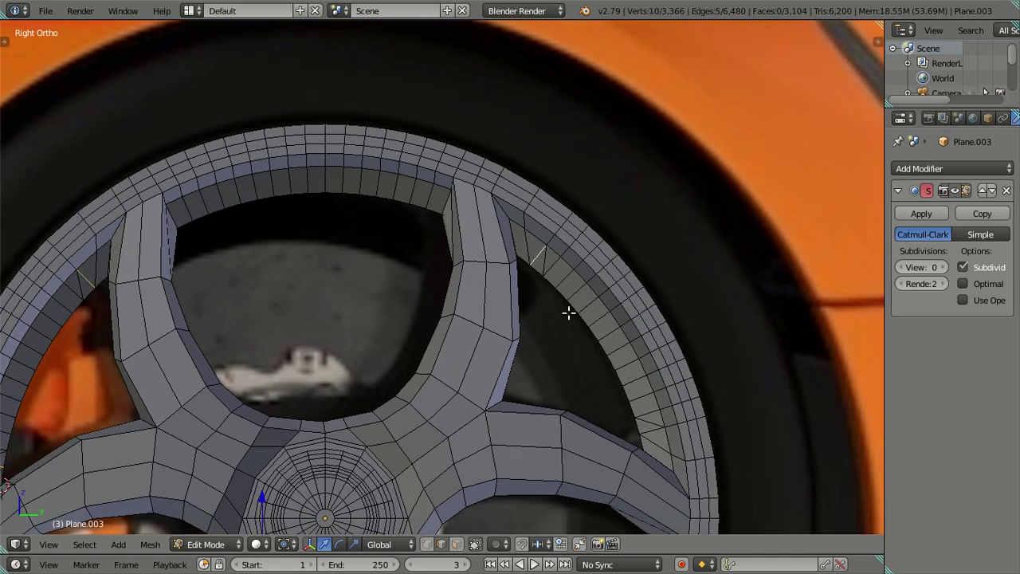
{"action": "right_click", "coordinate": [647, 421], "text": "shift"}
{"action": "key", "text": "x"}
{"action": "left_click", "coordinate": [748, 403]}
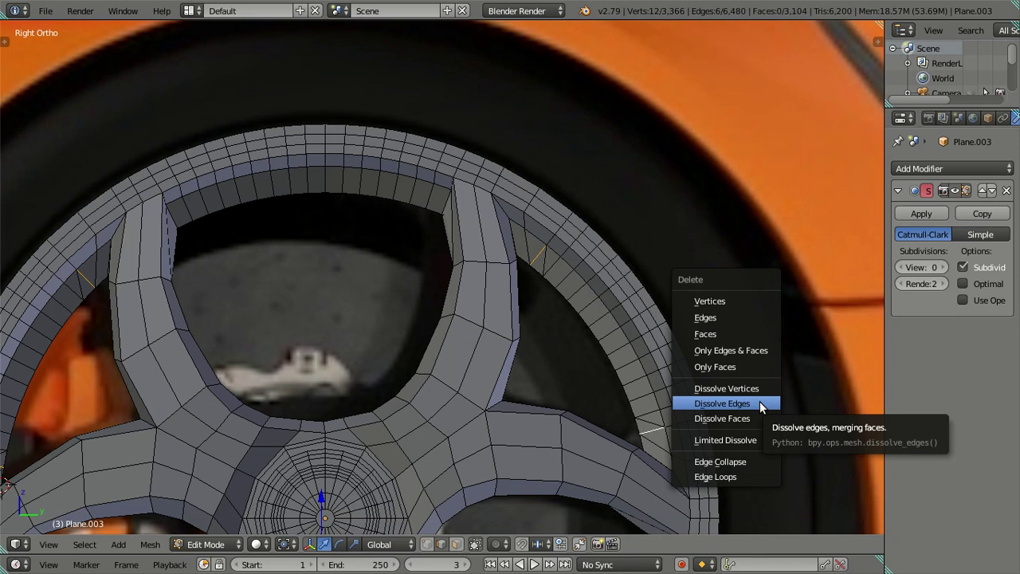
{"action": "scroll", "coordinate": [748, 402], "scroll_direction": "down", "scroll_amount": 3}
{"action": "scroll", "coordinate": [712, 432], "scroll_direction": "up", "scroll_amount": 2}
{"action": "scroll", "coordinate": [656, 223], "scroll_direction": "up", "scroll_amount": 1}
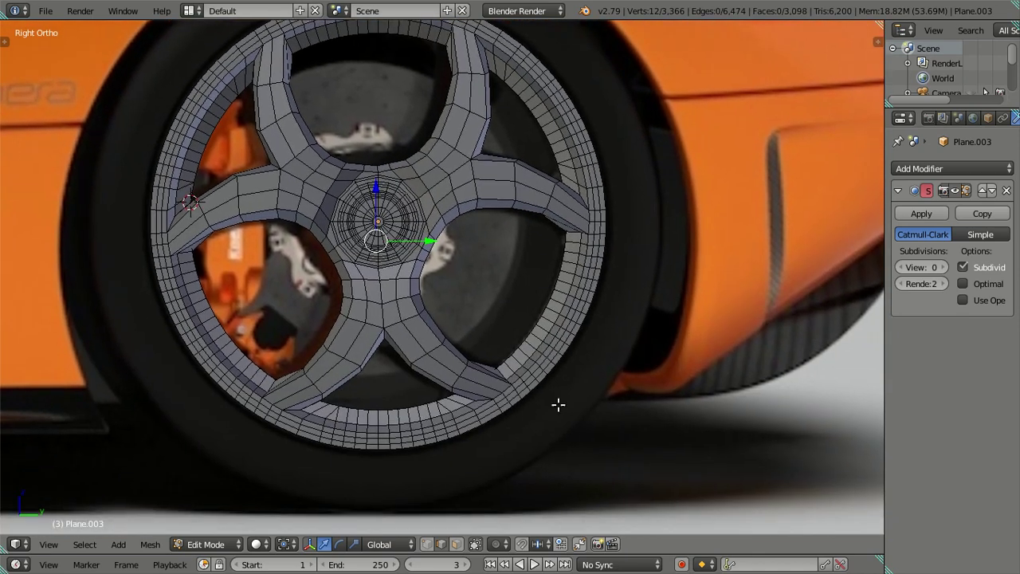
{"action": "scroll", "coordinate": [557, 467], "scroll_direction": "up", "scroll_amount": 2}
{"action": "middle_click_drag", "start_coordinate": [483, 460], "coordinate": [556, 309], "text": "shift"}
{"action": "scroll", "coordinate": [509, 362], "scroll_direction": "up", "scroll_amount": 2}
{"action": "right_click", "coordinate": [499, 355], "text": "alt+shift"}
{"action": "right_click", "coordinate": [267, 367], "text": "alt+shift"}
{"action": "scroll", "coordinate": [428, 371], "scroll_direction": "down", "scroll_amount": 2}
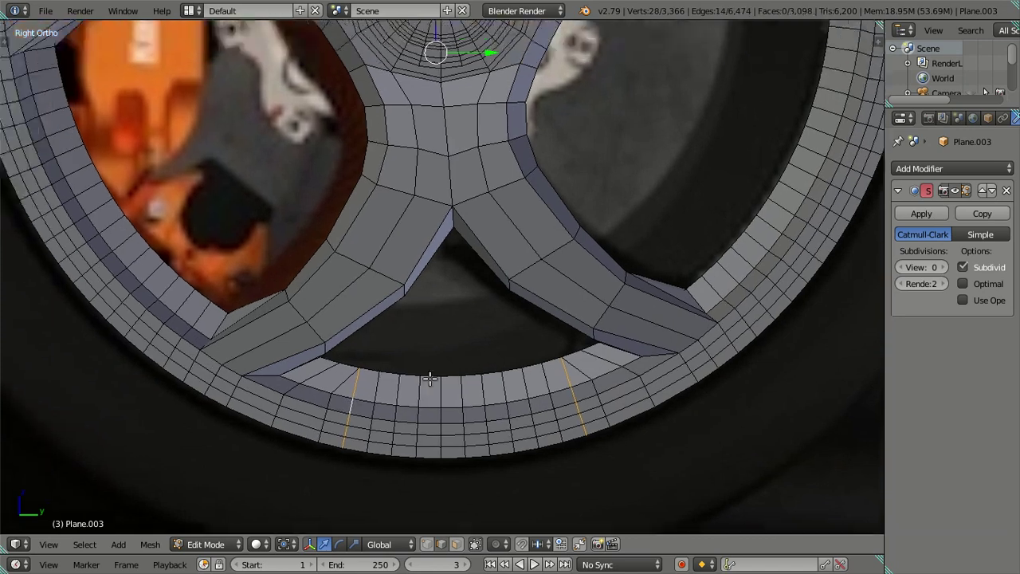
{"action": "middle_click_drag", "start_coordinate": [428, 371], "coordinate": [462, 228], "text": "shift"}
{"action": "scroll", "coordinate": [470, 457], "scroll_direction": "up", "scroll_amount": 2}
{"action": "right_click", "coordinate": [336, 312], "text": "alt+shift"}
Add the remaining rim loops and dissolve them, returning to 3,098 faces.
{"action": "middle_click_drag", "start_coordinate": [492, 291], "coordinate": [370, 303], "text": "shift"}
{"action": "right_click", "coordinate": [348, 303], "text": "alt+shift"}
{"action": "scroll", "coordinate": [596, 308], "scroll_direction": "down", "scroll_amount": 2}
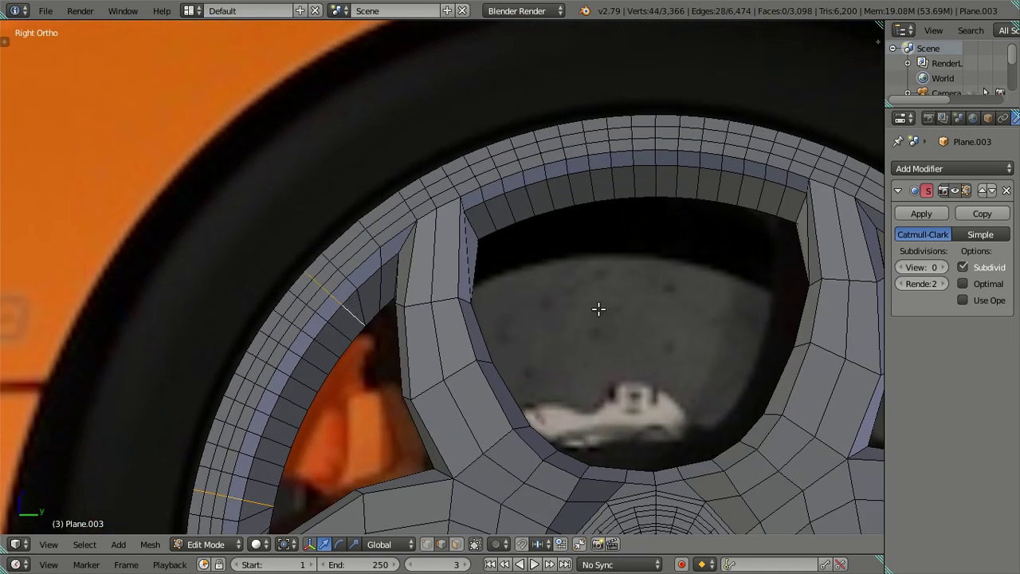
{"action": "middle_click_drag", "start_coordinate": [533, 324], "coordinate": [268, 319], "text": "shift"}
{"action": "scroll", "coordinate": [516, 300], "scroll_direction": "up", "scroll_amount": 2}
{"action": "right_click", "coordinate": [540, 291], "text": "alt+shift"}
{"action": "scroll", "coordinate": [558, 351], "scroll_direction": "down", "scroll_amount": 2}
{"action": "middle_click_drag", "start_coordinate": [598, 400], "coordinate": [610, 294], "text": "shift"}
{"action": "scroll", "coordinate": [610, 294], "scroll_direction": "up", "scroll_amount": 2}
{"action": "right_click", "coordinate": [616, 309], "text": "alt+shift"}
{"action": "right_click", "coordinate": [613, 307], "text": "alt+shift"}
{"action": "scroll", "coordinate": [611, 302], "scroll_direction": "down", "scroll_amount": 3}
{"action": "scroll", "coordinate": [621, 250], "scroll_direction": "up", "scroll_amount": 2}
{"action": "middle_click_drag", "start_coordinate": [610, 358], "coordinate": [626, 238], "text": "shift"}
{"action": "key", "text": "x"}
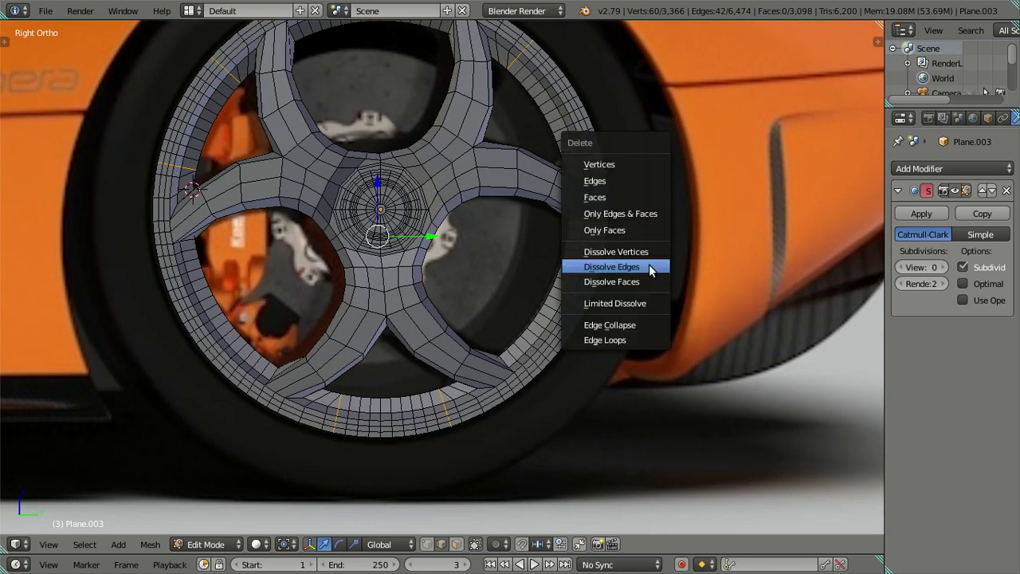
{"action": "left_click", "coordinate": [648, 268]}
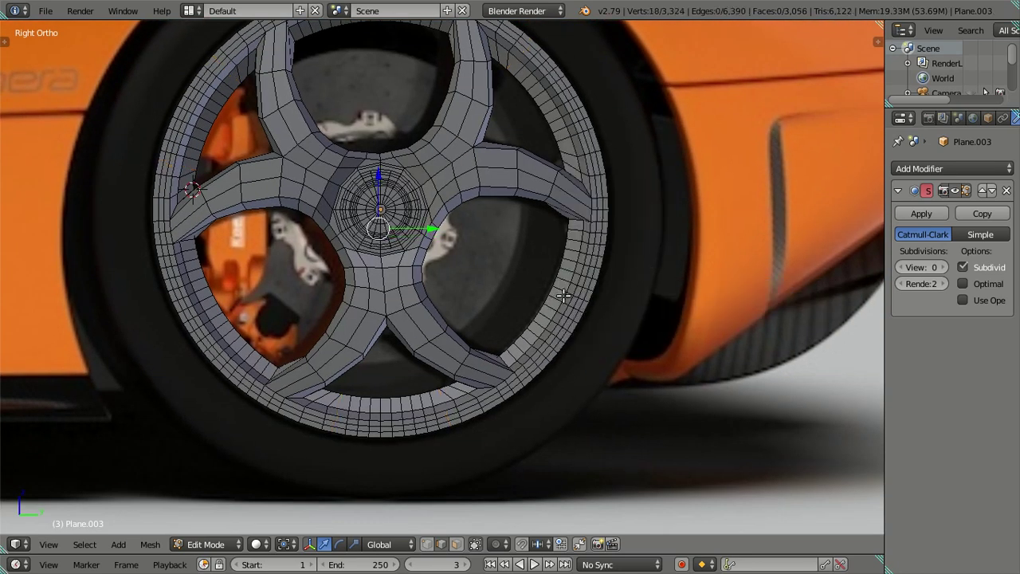
Clear the selection and add a supporting edge loop in the inner barrel.
{"action": "key", "text": "l"}
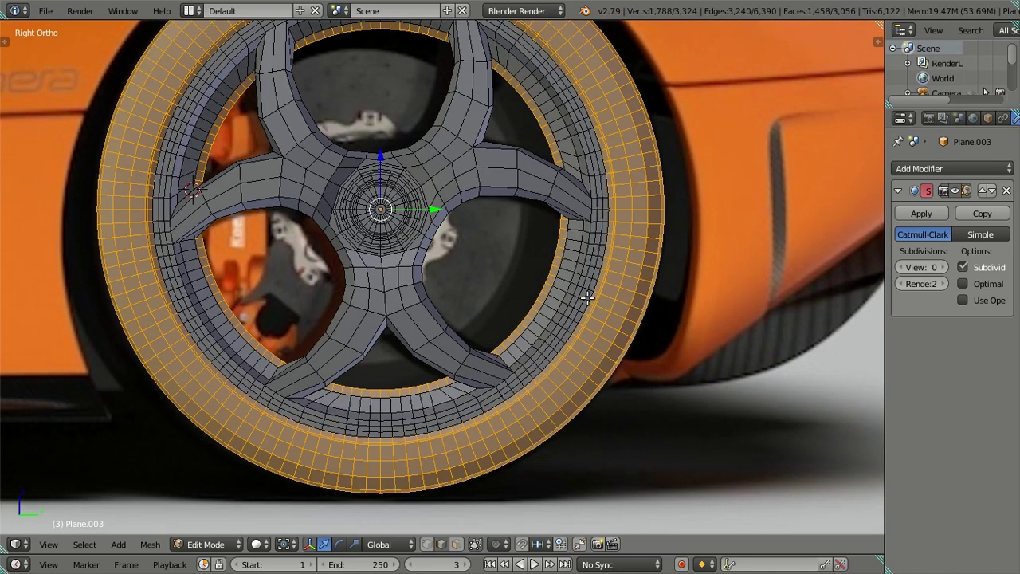
{"action": "key", "text": "a"}
{"action": "mouse_move", "coordinate": [563, 296]}
{"action": "middle_mouse_down"}
{"action": "mouse_move", "coordinate": [492, 369]}
{"action": "mouse_move", "coordinate": [569, 269]}
{"action": "mouse_move", "coordinate": [569, 360]}
{"action": "mouse_move", "coordinate": [581, 310]}
{"action": "mouse_move", "coordinate": [546, 333]}
{"action": "middle_mouse_up"}
{"action": "key", "text": "ctrl+r"}
{"action": "left_click", "coordinate": [462, 354]}
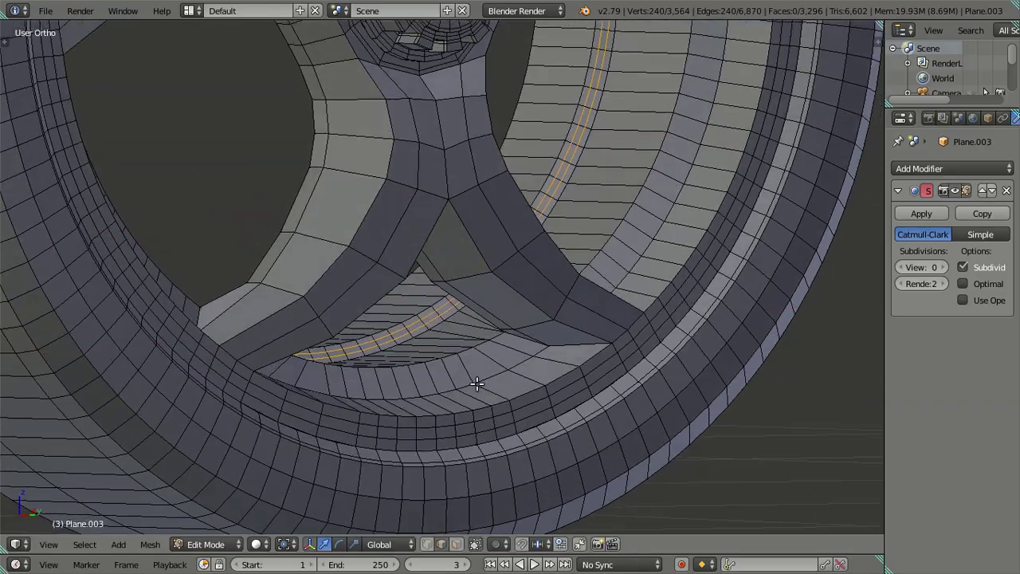
Add a centred two-cut loop at one spoke opening and a loop around the right opening.
{"action": "mouse_move", "coordinate": [476, 384]}
{"action": "middle_mouse_down"}
{"action": "mouse_move", "coordinate": [476, 399]}
{"action": "mouse_move", "coordinate": [473, 368]}
{"action": "mouse_move", "coordinate": [491, 368]}
{"action": "middle_mouse_up"}
{"action": "key", "text": "ctrl+r"}
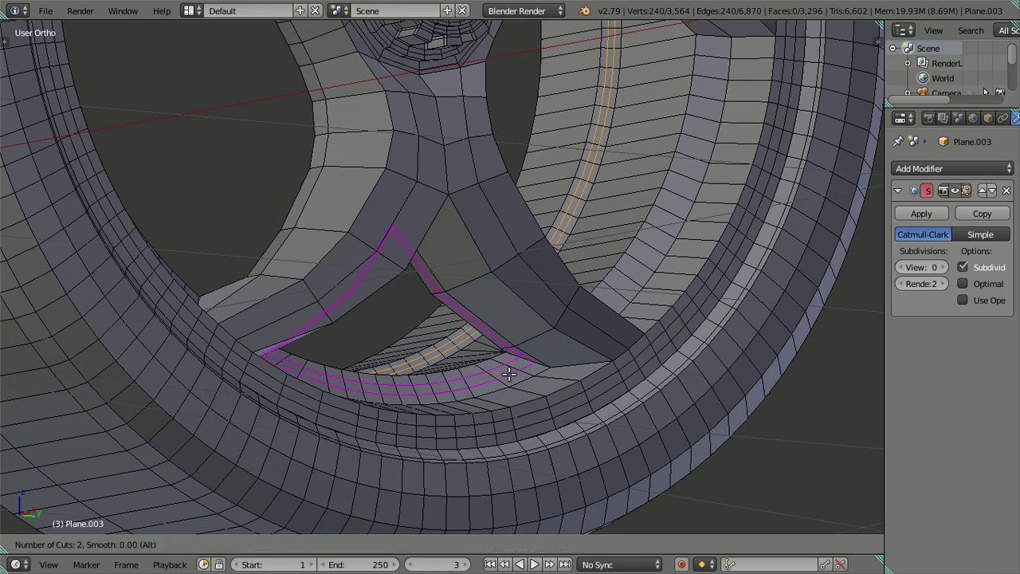
{"action": "left_click", "coordinate": [508, 373]}
{"action": "right_click", "coordinate": [510, 369]}
{"action": "key", "text": "ctrl+space"}
{"action": "mouse_move", "coordinate": [599, 314]}
{"action": "middle_mouse_down"}
{"action": "mouse_move", "coordinate": [514, 388]}
{"action": "mouse_move", "coordinate": [608, 313]}
{"action": "middle_mouse_up"}
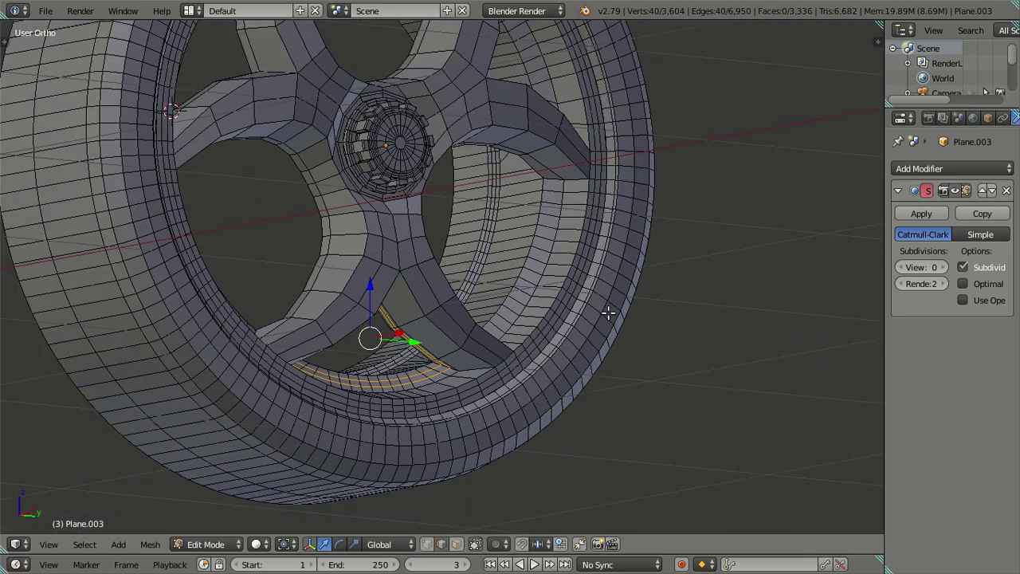
{"action": "scroll", "coordinate": [598, 386], "scroll_direction": "down", "scroll_amount": 4}
{"action": "key", "text": "KP_3"}
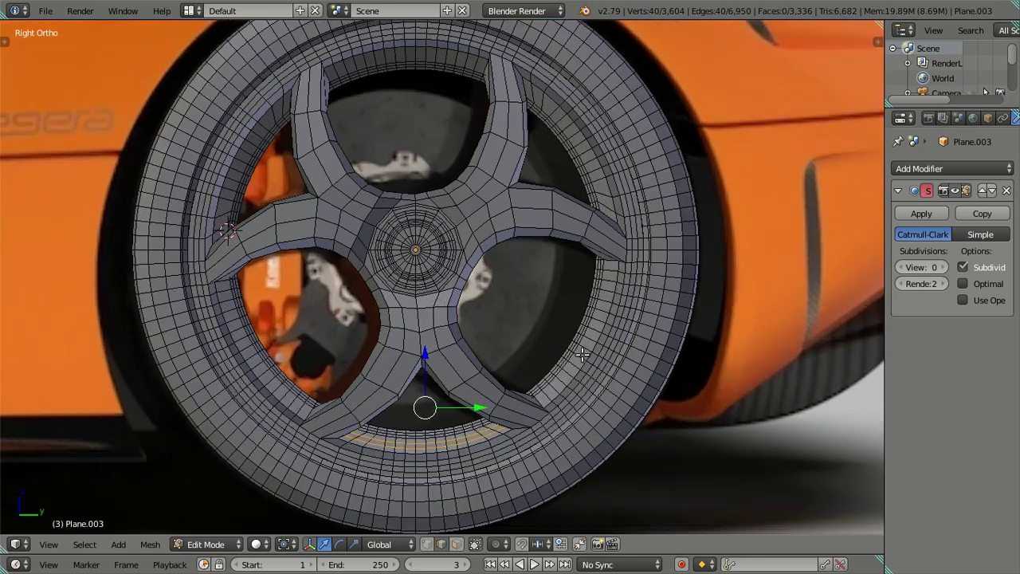
{"action": "middle_click_drag", "start_coordinate": [591, 347], "coordinate": [588, 348]}
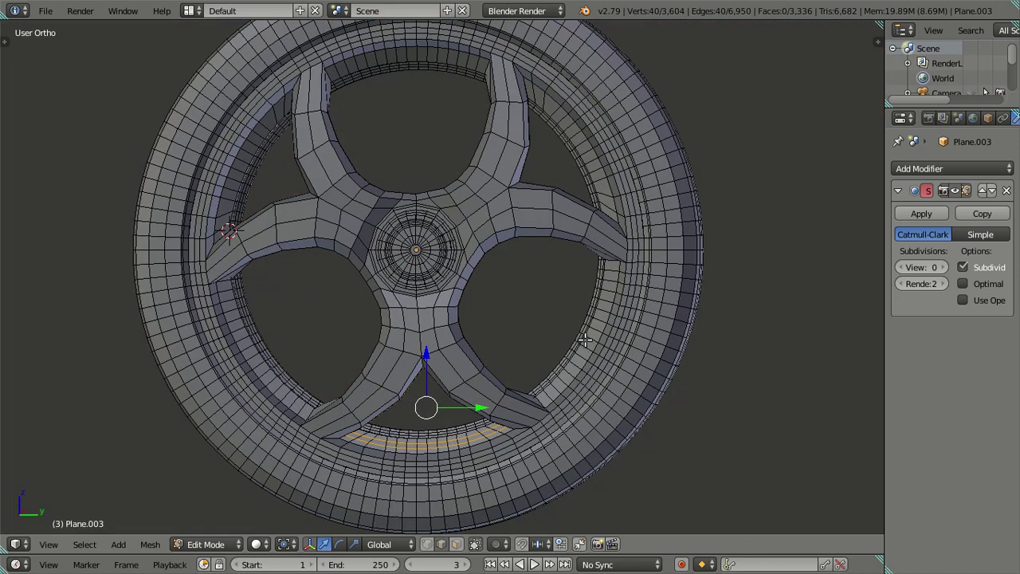
{"action": "key", "text": "ctrl+r"}
{"action": "left_click", "coordinate": [600, 327]}
{"action": "key", "text": "ctrl+space"}
Add centred loop cuts on the upper-right, top, upper-left and lower-left spoke openings.
{"action": "key", "text": "ctrl+r"}
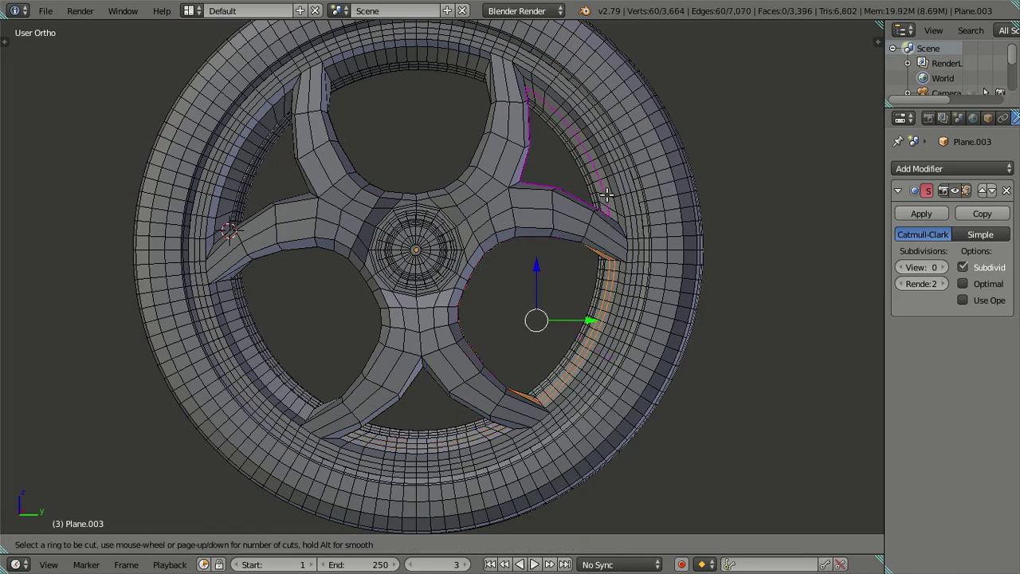
{"action": "left_click", "coordinate": [607, 193]}
{"action": "right_click", "coordinate": [606, 193]}
{"action": "key", "text": "ctrl+r"}
{"action": "scroll", "coordinate": [463, 61], "scroll_direction": "up", "scroll_amount": 1}
{"action": "left_click", "coordinate": [463, 60]}
{"action": "right_click", "coordinate": [462, 61]}
{"action": "key", "text": "ctrl+r"}
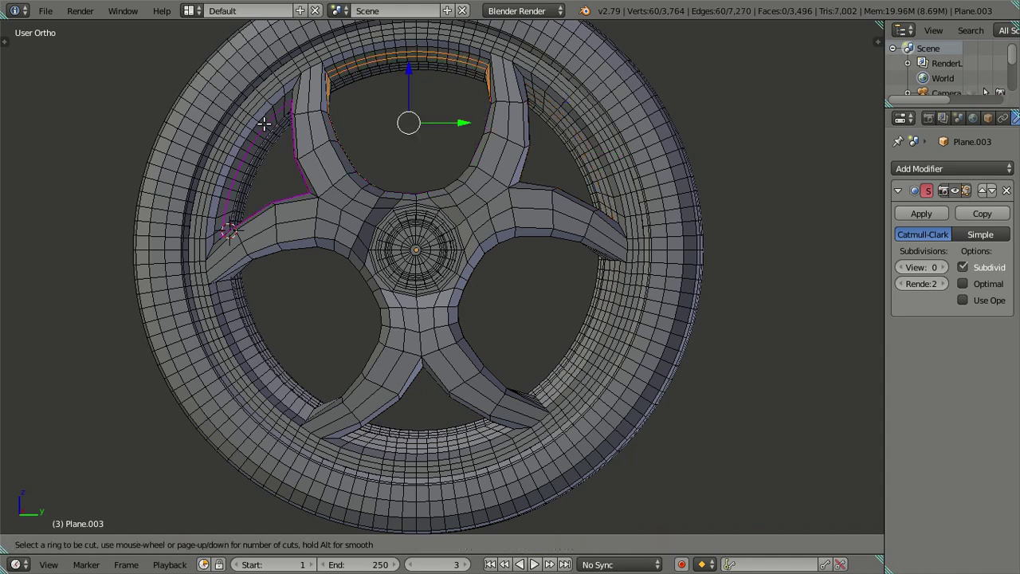
{"action": "left_click", "coordinate": [265, 124]}
{"action": "right_click", "coordinate": [265, 124]}
{"action": "key", "text": "ctrl+r"}
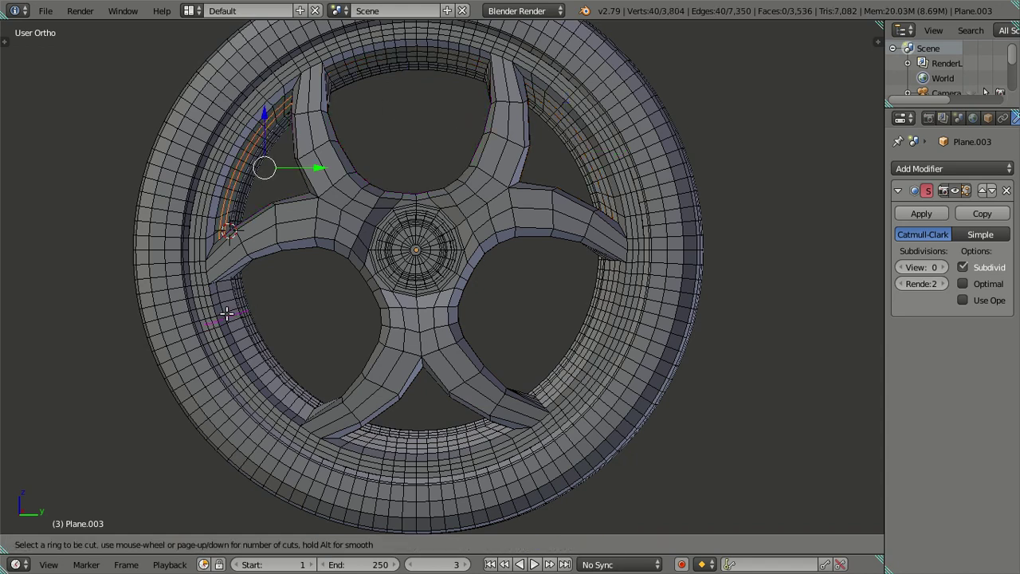
{"action": "left_click", "coordinate": [227, 307]}
{"action": "right_click", "coordinate": [227, 305]}
Deselect all and set the Subdivision modifier viewport level to 2.
{"action": "key", "text": "a"}
{"action": "mouse_move", "coordinate": [310, 337]}
{"action": "middle_mouse_down"}
{"action": "mouse_move", "coordinate": [431, 388]}
{"action": "mouse_move", "coordinate": [491, 481]}
{"action": "mouse_move", "coordinate": [521, 432]}
{"action": "mouse_move", "coordinate": [485, 471]}
{"action": "mouse_move", "coordinate": [438, 407]}
{"action": "middle_mouse_up"}
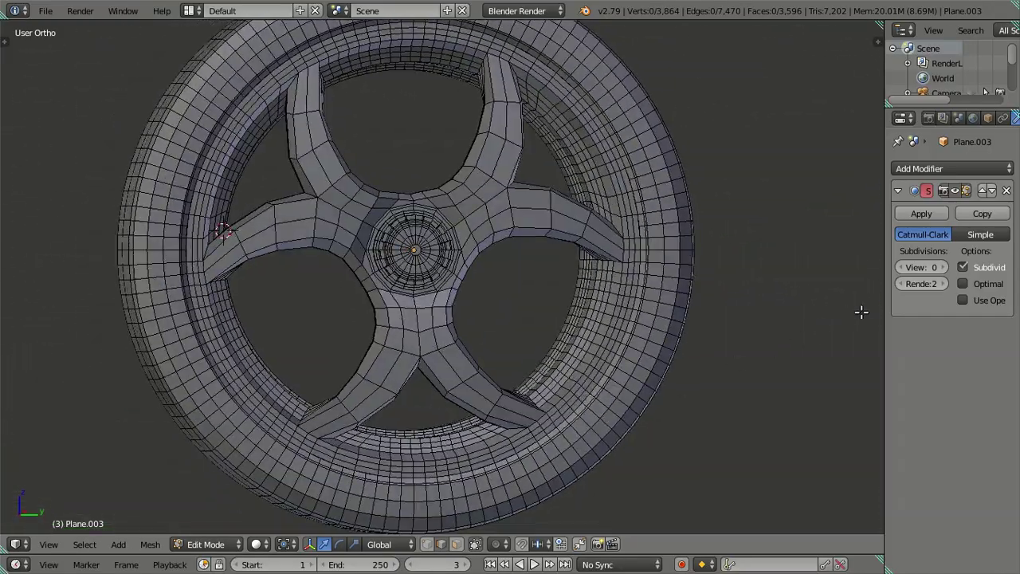
{"action": "left_click", "coordinate": [937, 267]}
{"action": "type", "text": "2"}
{"action": "key", "text": "Return"}
{"action": "mouse_move", "coordinate": [478, 305]}
{"action": "middle_mouse_down"}
{"action": "mouse_move", "coordinate": [548, 329]}
{"action": "mouse_move", "coordinate": [462, 369]}
{"action": "mouse_move", "coordinate": [454, 403]}
{"action": "mouse_move", "coordinate": [505, 353]}
{"action": "mouse_move", "coordinate": [517, 278]}
{"action": "mouse_move", "coordinate": [492, 364]}
{"action": "mouse_move", "coordinate": [489, 348]}
{"action": "mouse_move", "coordinate": [577, 357]}
{"action": "mouse_move", "coordinate": [466, 343]}
{"action": "mouse_move", "coordinate": [326, 305]}
{"action": "mouse_move", "coordinate": [303, 356]}
{"action": "mouse_move", "coordinate": [303, 319]}
{"action": "mouse_move", "coordinate": [329, 291]}
{"action": "mouse_move", "coordinate": [673, 297]}
{"action": "mouse_move", "coordinate": [587, 298]}
{"action": "mouse_move", "coordinate": [596, 250]}
{"action": "mouse_move", "coordinate": [532, 382]}
{"action": "mouse_move", "coordinate": [521, 335]}
{"action": "mouse_move", "coordinate": [505, 359]}
{"action": "middle_mouse_up"}
{"action": "key", "text": "Tab"}
{"action": "key", "text": "Tab"}
{"action": "key", "text": "Tab"}
{"action": "key", "text": "Tab"}
{"action": "left_click", "coordinate": [899, 267]}
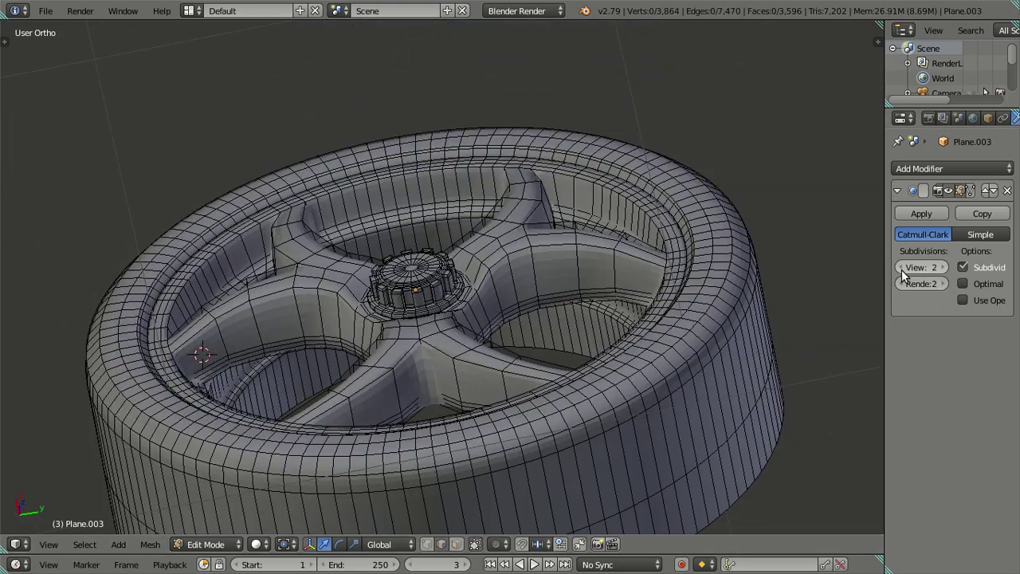
{"action": "left_click", "coordinate": [898, 267]}
{"action": "middle_click_drag", "start_coordinate": [680, 277], "coordinate": [570, 403]}
{"action": "scroll", "coordinate": [542, 395], "scroll_direction": "up", "scroll_amount": 1}
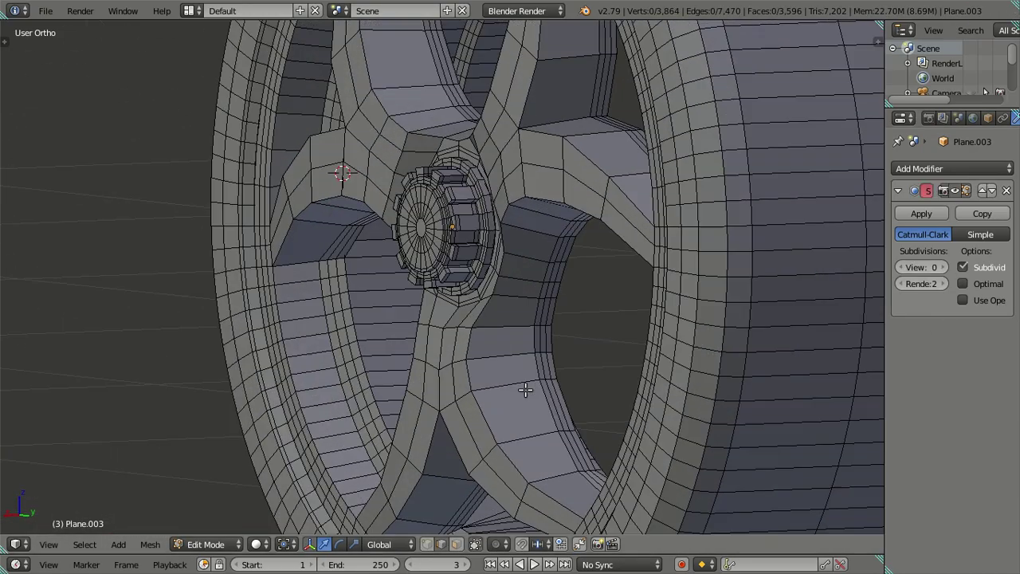
{"action": "scroll", "coordinate": [522, 350], "scroll_direction": "up", "scroll_amount": 1}
{"action": "scroll", "coordinate": [518, 310], "scroll_direction": "up", "scroll_amount": 1}
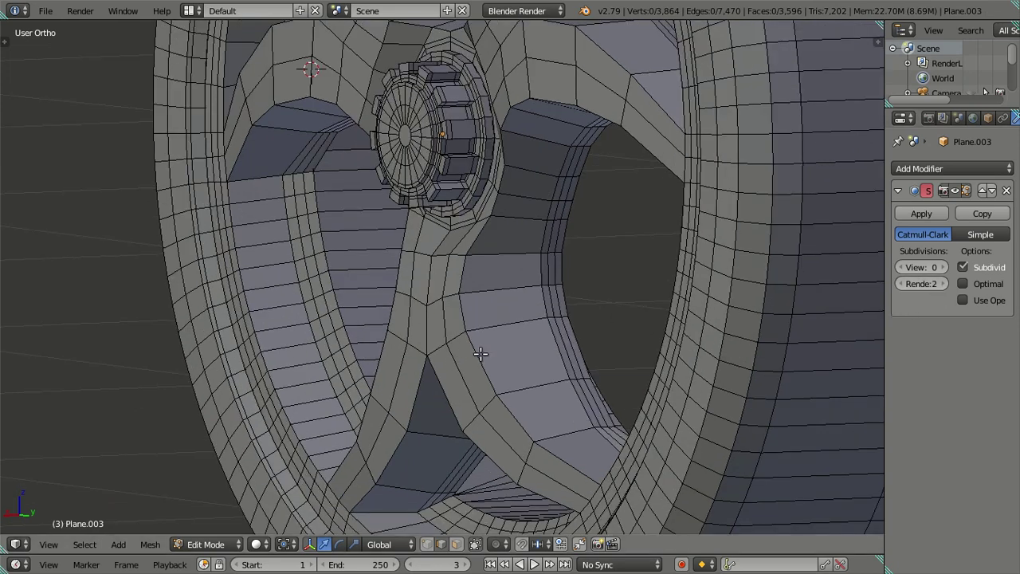
{"action": "left_click", "coordinate": [940, 267]}
{"action": "left_click", "coordinate": [940, 266]}
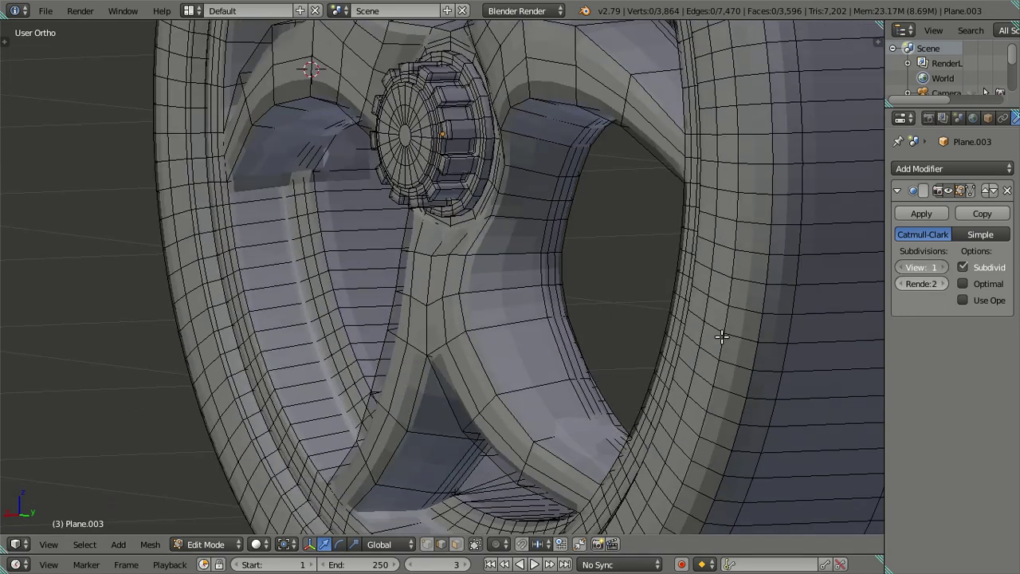
{"action": "scroll", "coordinate": [547, 305], "scroll_direction": "up", "scroll_amount": 1}
{"action": "scroll", "coordinate": [483, 307], "scroll_direction": "up", "scroll_amount": 2}
{"action": "key", "text": "ctrl+r"}
{"action": "scroll", "coordinate": [468, 303], "scroll_direction": "up", "scroll_amount": 2}
{"action": "scroll", "coordinate": [468, 302], "scroll_direction": "up", "scroll_amount": 2}
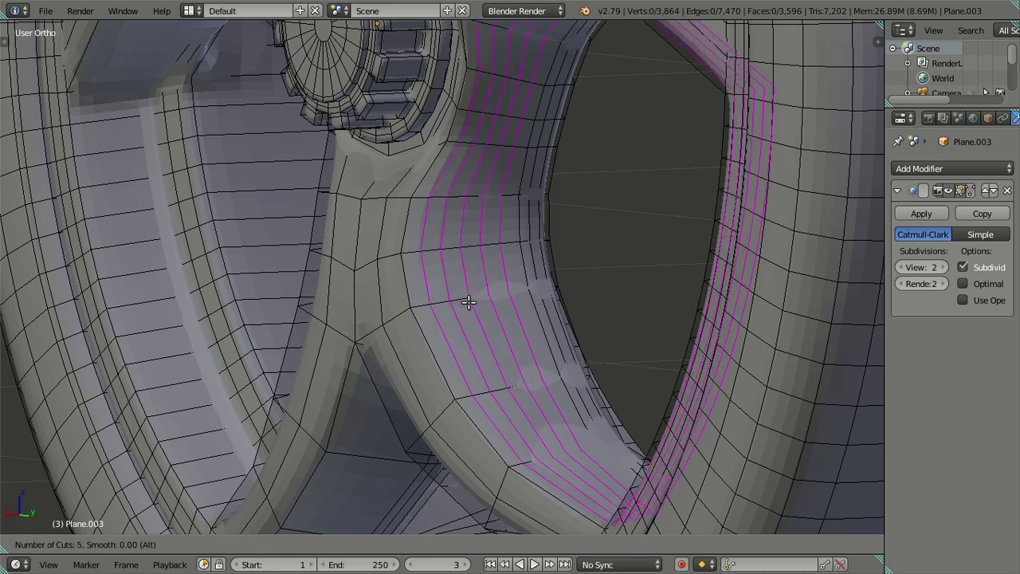
{"action": "scroll", "coordinate": [468, 302], "scroll_direction": "up", "scroll_amount": 1}
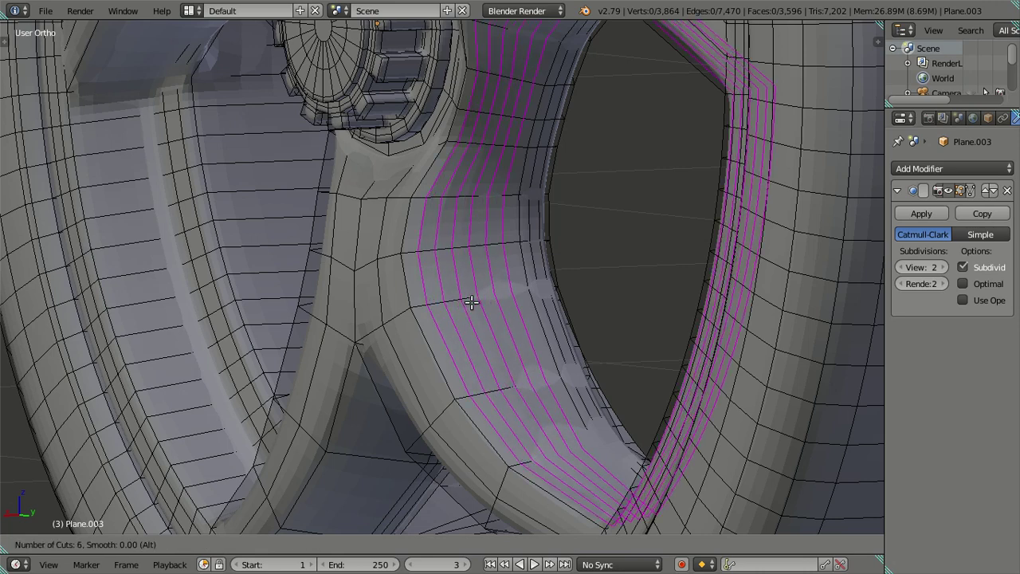
{"action": "left_click", "coordinate": [471, 302]}
{"action": "right_click", "coordinate": [471, 302]}
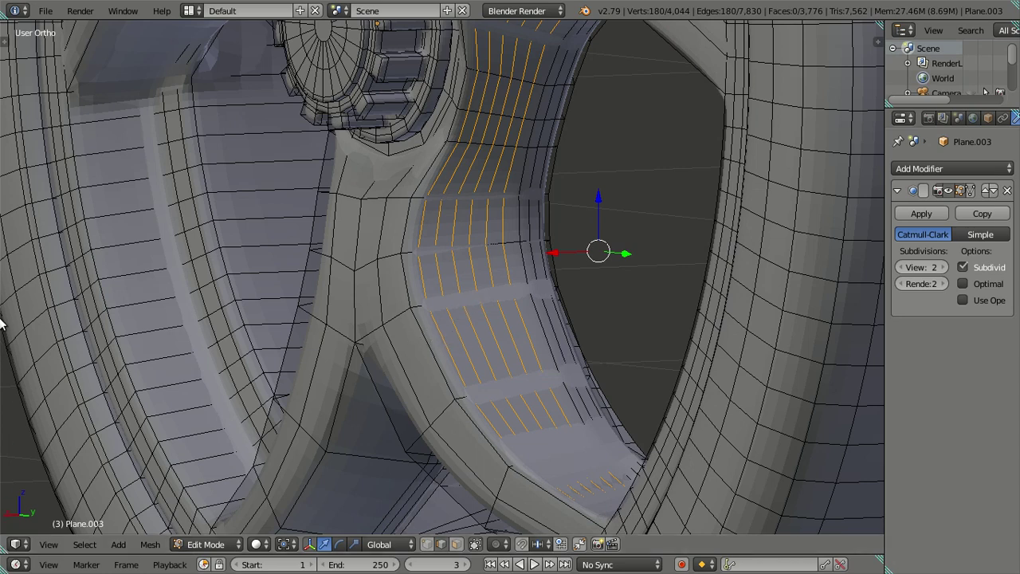
{"action": "key", "text": "ctrl+x"}
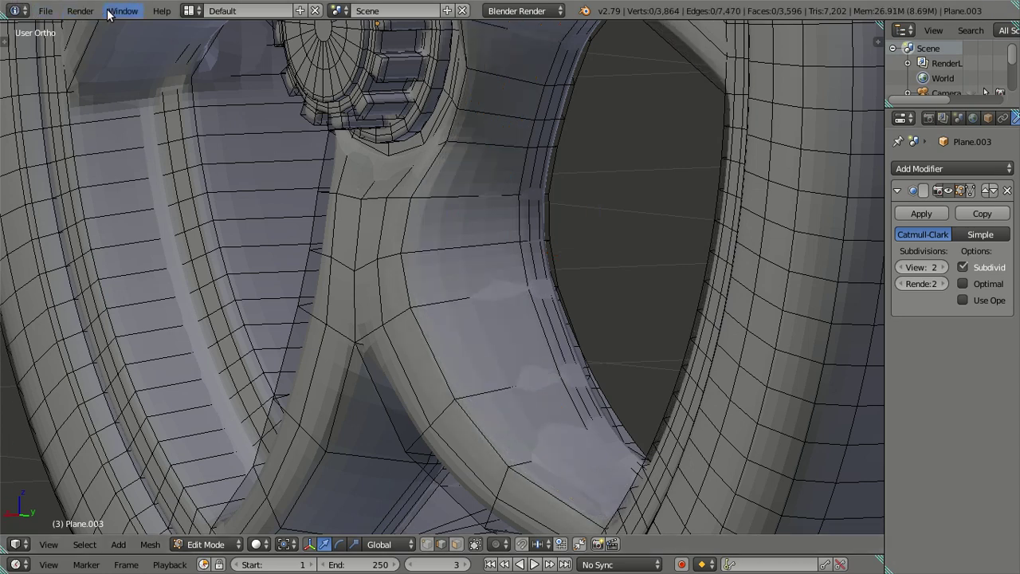
{"action": "left_click", "coordinate": [109, 16]}
Exit Blender fullscreen, view the maxresdefault.jpg wheel photo, then close it.
{"action": "left_click", "coordinate": [128, 43]}
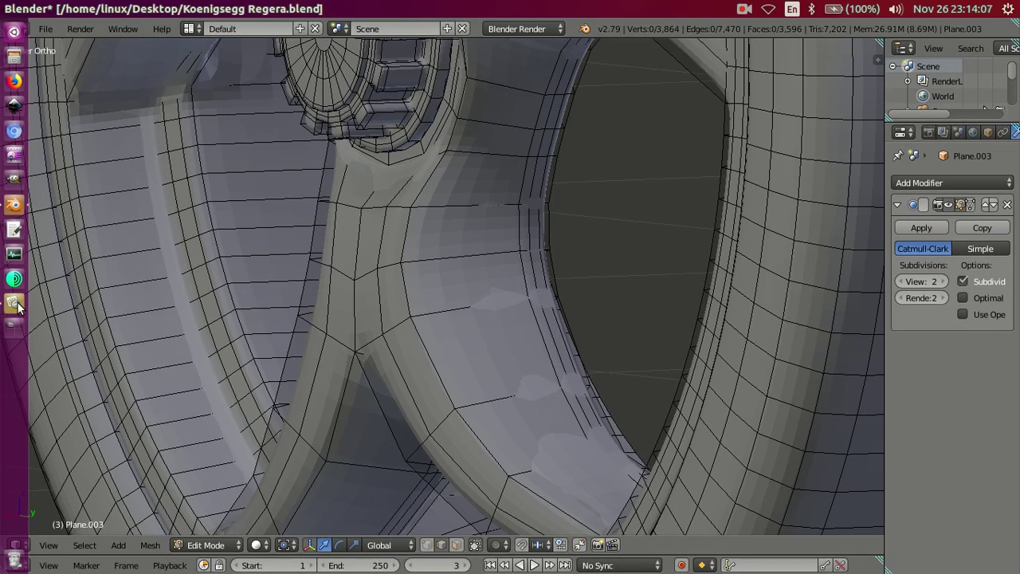
{"action": "left_click", "coordinate": [15, 302]}
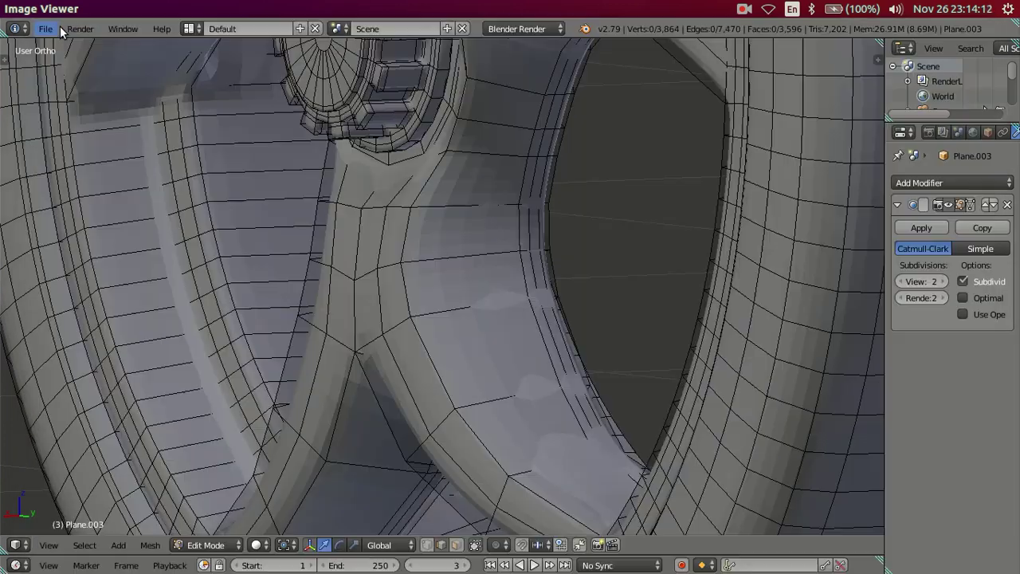
{"action": "left_click", "coordinate": [58, 29]}
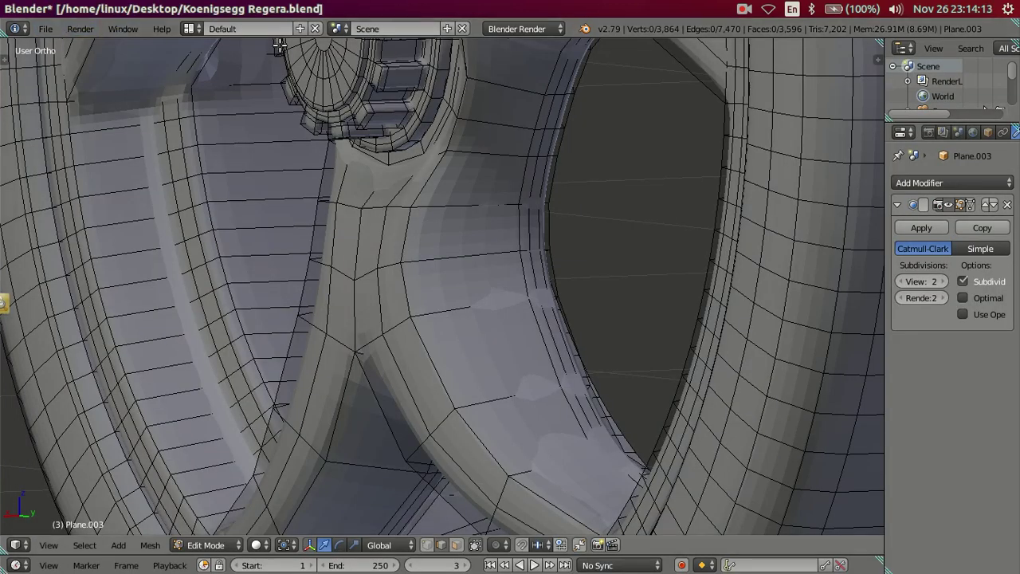
Restore Blender to fullscreen and frame the spoke in the viewport.
{"action": "left_click", "coordinate": [106, 26]}
{"action": "left_click", "coordinate": [139, 61]}
{"action": "middle_click_drag", "start_coordinate": [510, 350], "coordinate": [446, 231], "text": "shift"}
{"action": "scroll", "coordinate": [445, 231], "scroll_direction": "up", "scroll_amount": 1}
{"action": "scroll", "coordinate": [441, 228], "scroll_direction": "down", "scroll_amount": 3}
{"action": "scroll", "coordinate": [446, 266], "scroll_direction": "up", "scroll_amount": 1}
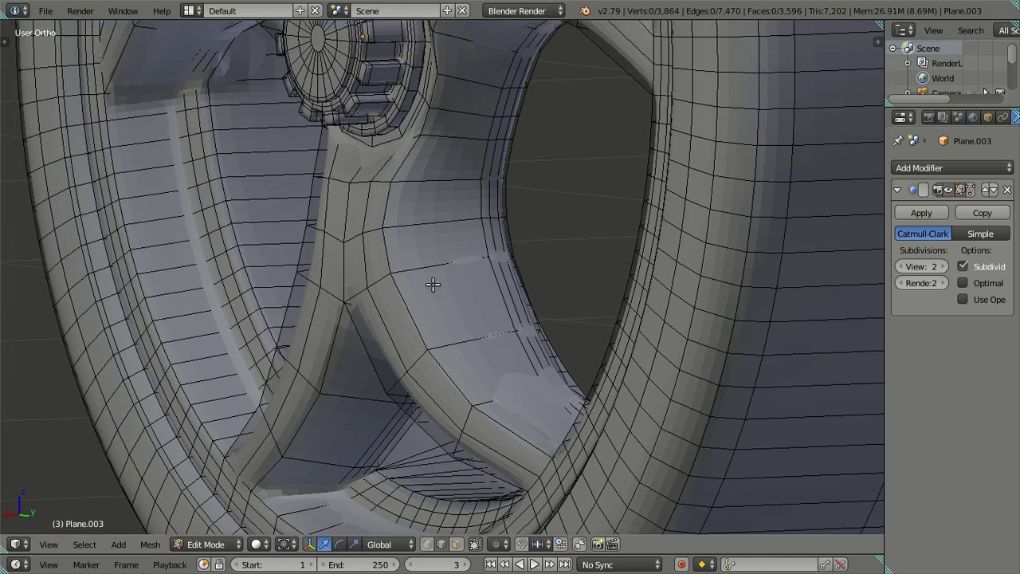
Loop-cut the first spoke with centred loops, then dissolve those loops.
{"action": "key", "text": "ctrl+r"}
{"action": "scroll", "coordinate": [430, 267], "scroll_direction": "up", "scroll_amount": 9}
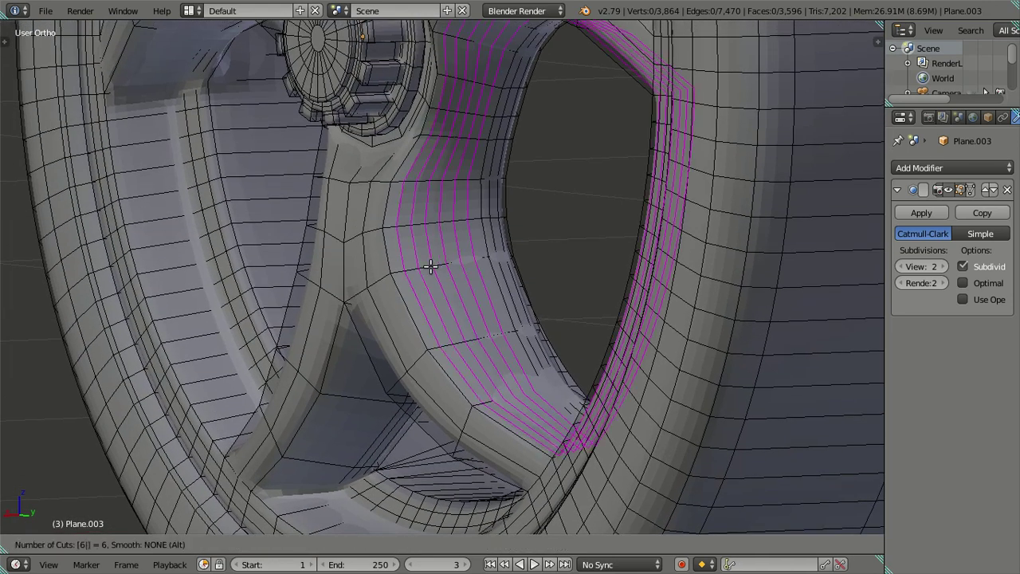
{"action": "left_click", "coordinate": [431, 266]}
{"action": "right_click", "coordinate": [430, 266]}
{"action": "key", "text": "x"}
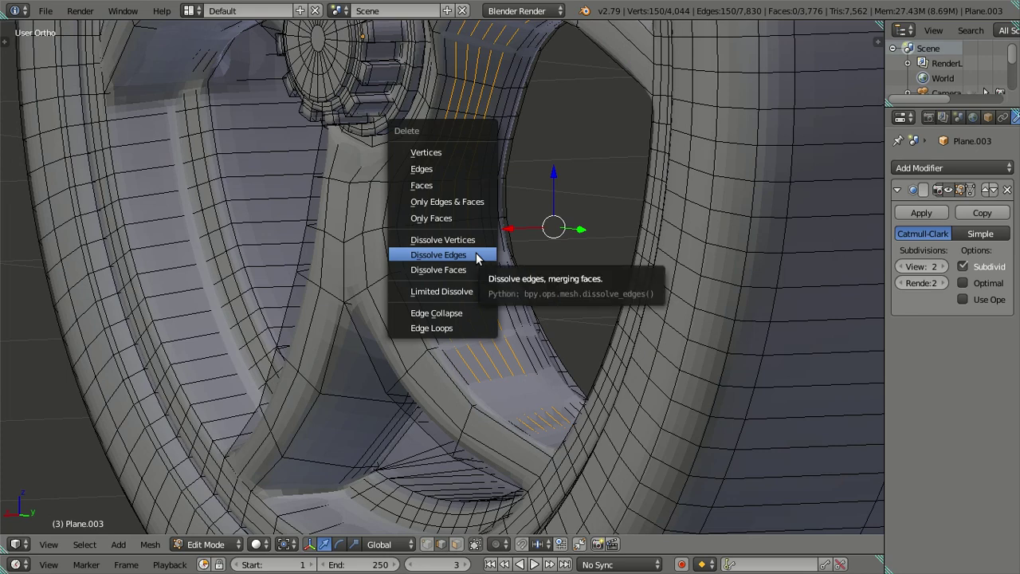
{"action": "left_click", "coordinate": [476, 253]}
{"action": "mouse_move", "coordinate": [476, 253]}
{"action": "middle_mouse_down"}
{"action": "mouse_move", "coordinate": [457, 223]}
{"action": "mouse_move", "coordinate": [451, 353]}
{"action": "mouse_move", "coordinate": [387, 332]}
{"action": "middle_mouse_up"}
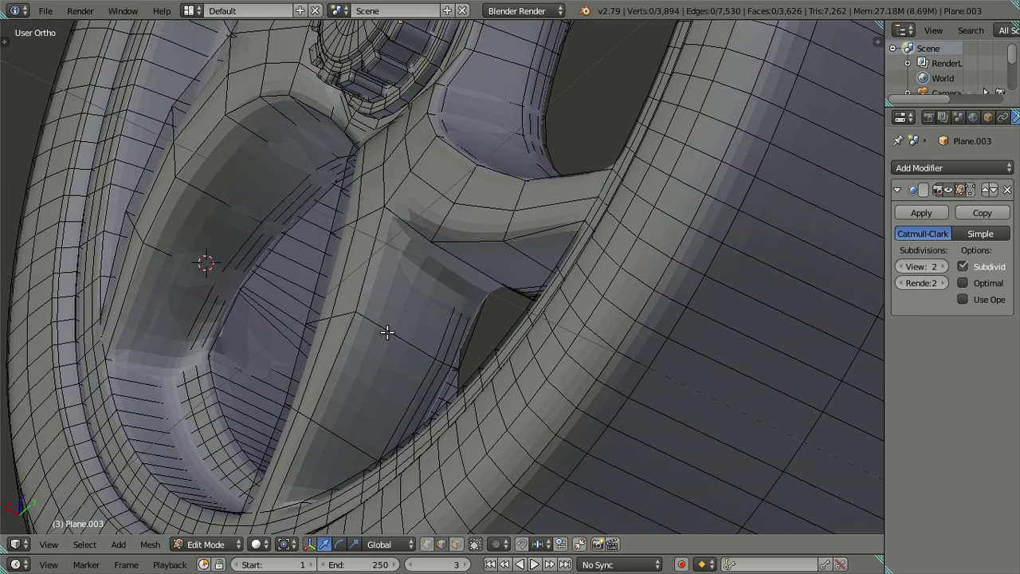
Add evenly spaced edge loops across the second spoke and dissolve them again.
{"action": "key", "text": "ctrl+r"}
{"action": "scroll", "coordinate": [399, 339], "scroll_direction": "up", "scroll_amount": 9}
{"action": "left_click", "coordinate": [398, 338]}
{"action": "right_click", "coordinate": [399, 338]}
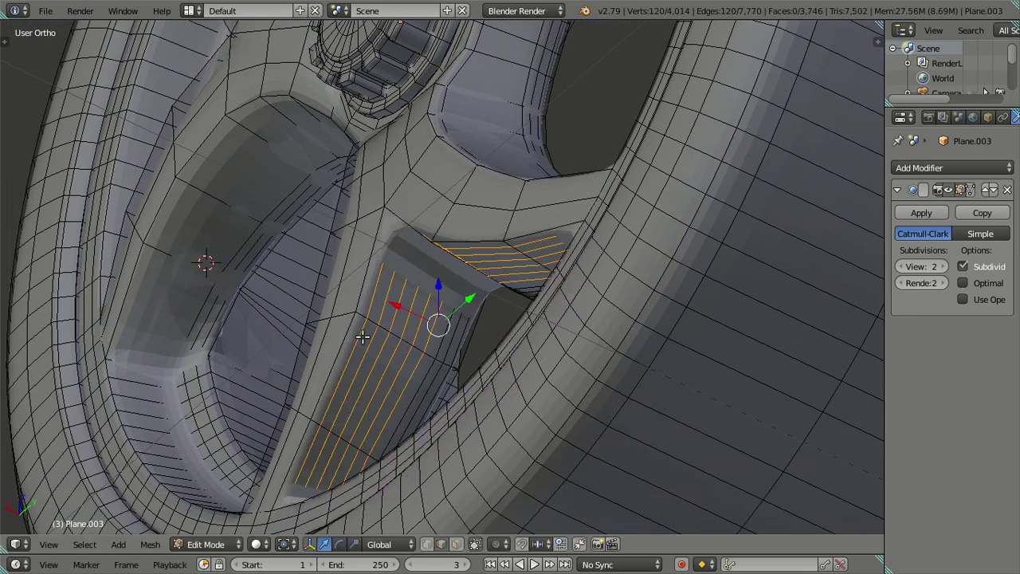
{"action": "key", "text": "x"}
{"action": "left_click", "coordinate": [410, 330]}
{"action": "middle_click_drag", "start_coordinate": [398, 275], "coordinate": [336, 279]}
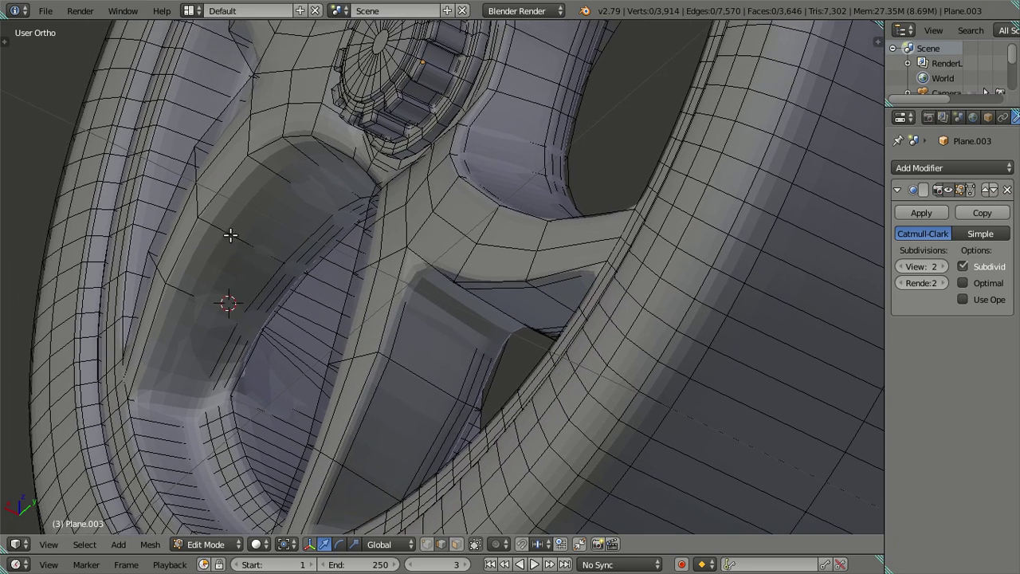
Cut and then dissolve trial edge loops on a third spoke.
{"action": "key", "text": "ctrl+r"}
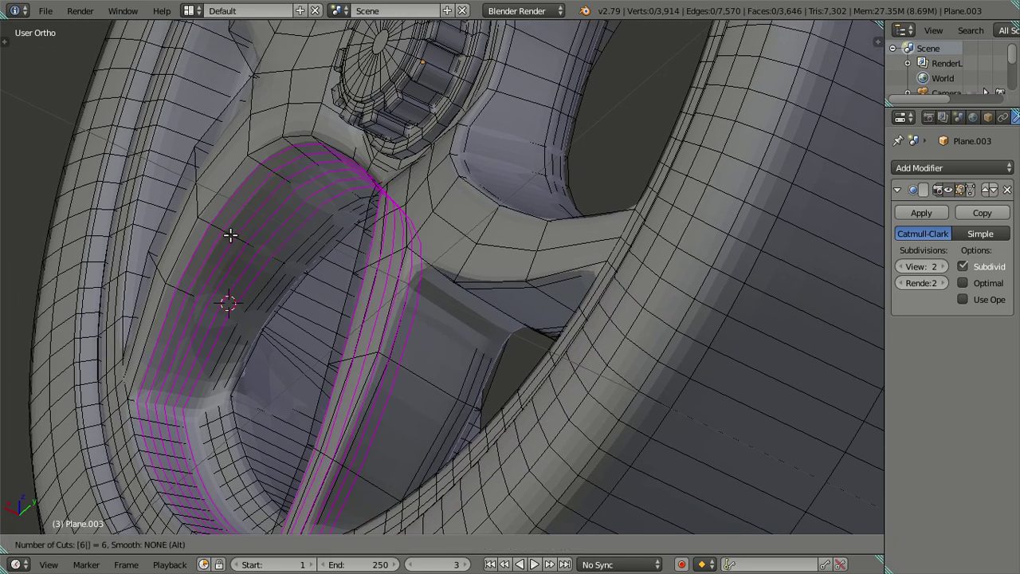
{"action": "left_click", "coordinate": [233, 227]}
{"action": "right_click", "coordinate": [232, 207]}
{"action": "key", "text": "x"}
{"action": "left_click", "coordinate": [262, 218]}
{"action": "mouse_move", "coordinate": [291, 182]}
{"action": "middle_mouse_down"}
{"action": "mouse_move", "coordinate": [357, 302]}
{"action": "mouse_move", "coordinate": [337, 232]}
{"action": "middle_mouse_up"}
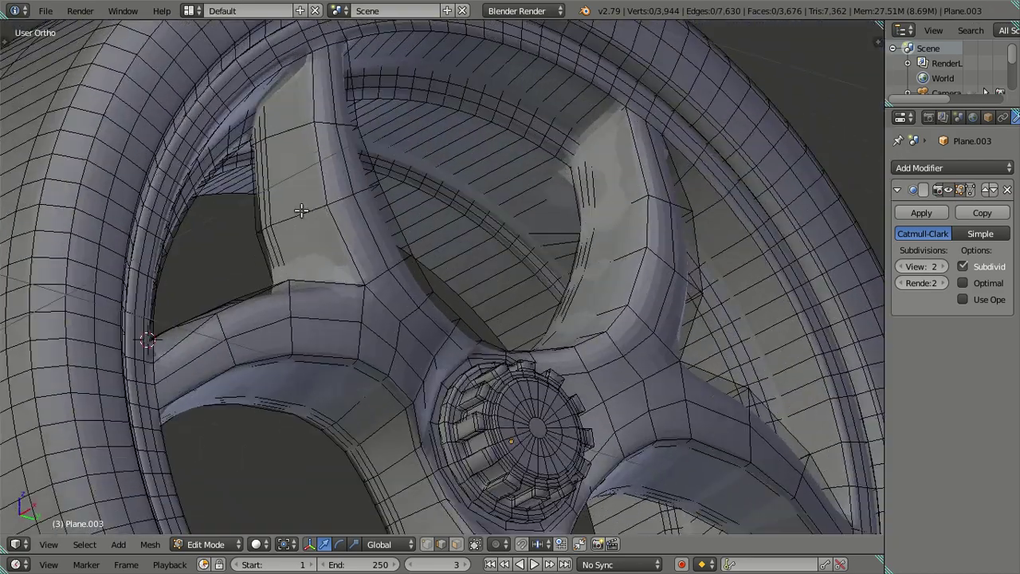
Loop-cut the next spoke and dissolve all new loops except one support loop.
{"action": "key", "text": "ctrl+r"}
{"action": "scroll", "coordinate": [296, 210], "scroll_direction": "up", "scroll_amount": 9}
{"action": "left_click", "coordinate": [296, 209]}
{"action": "right_click", "coordinate": [333, 206]}
{"action": "right_click", "coordinate": [318, 190], "text": "alt+shift"}
{"action": "key", "text": "x"}
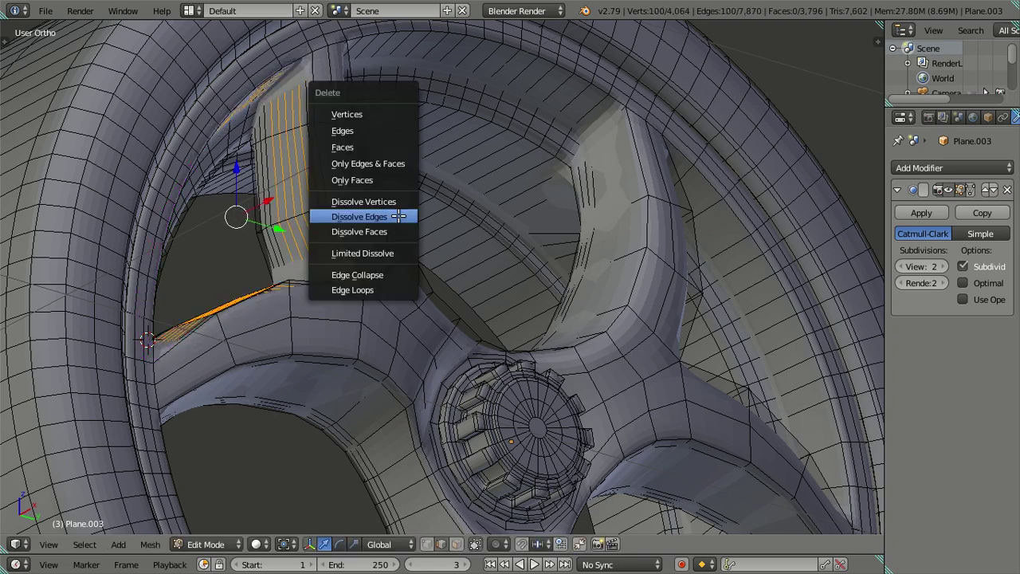
{"action": "left_click", "coordinate": [397, 216]}
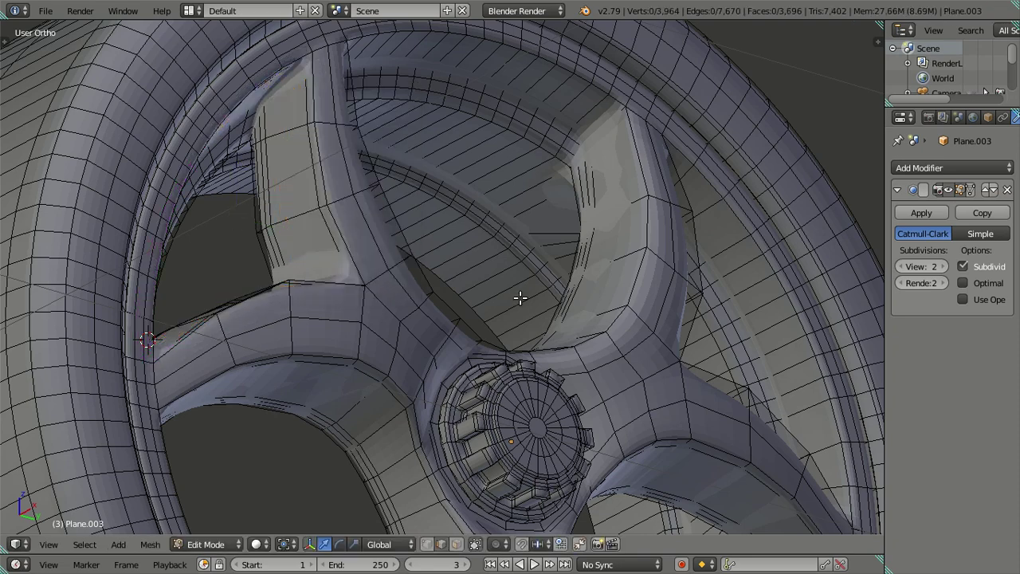
{"action": "middle_click_drag", "start_coordinate": [521, 296], "coordinate": [566, 258]}
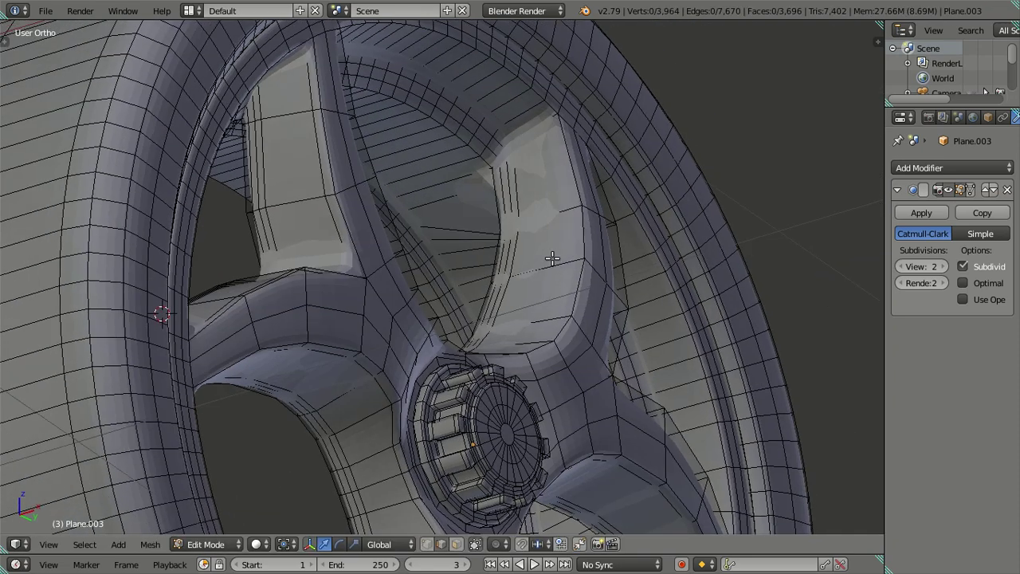
Try evenly spaced edge loops on another spoke and dissolve them.
{"action": "key", "text": "ctrl+r"}
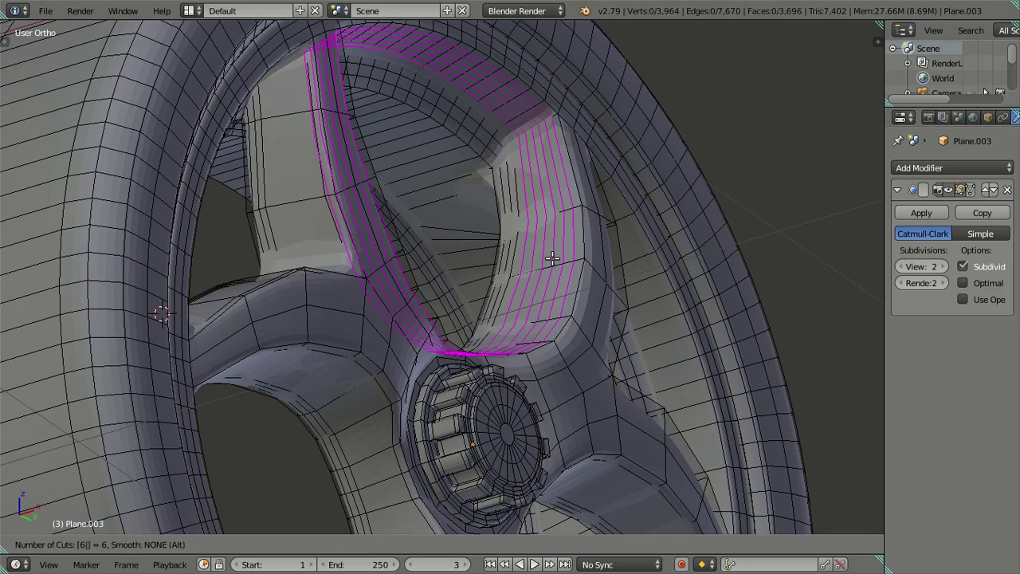
{"action": "scroll", "coordinate": [553, 257], "scroll_direction": "up", "scroll_amount": 9}
{"action": "left_click", "coordinate": [552, 257]}
{"action": "right_click", "coordinate": [558, 254]}
{"action": "key", "text": "x"}
{"action": "left_click", "coordinate": [588, 248]}
{"action": "mouse_move", "coordinate": [649, 357]}
{"action": "middle_mouse_down"}
{"action": "mouse_move", "coordinate": [522, 424]}
{"action": "mouse_move", "coordinate": [462, 433]}
{"action": "middle_mouse_up"}
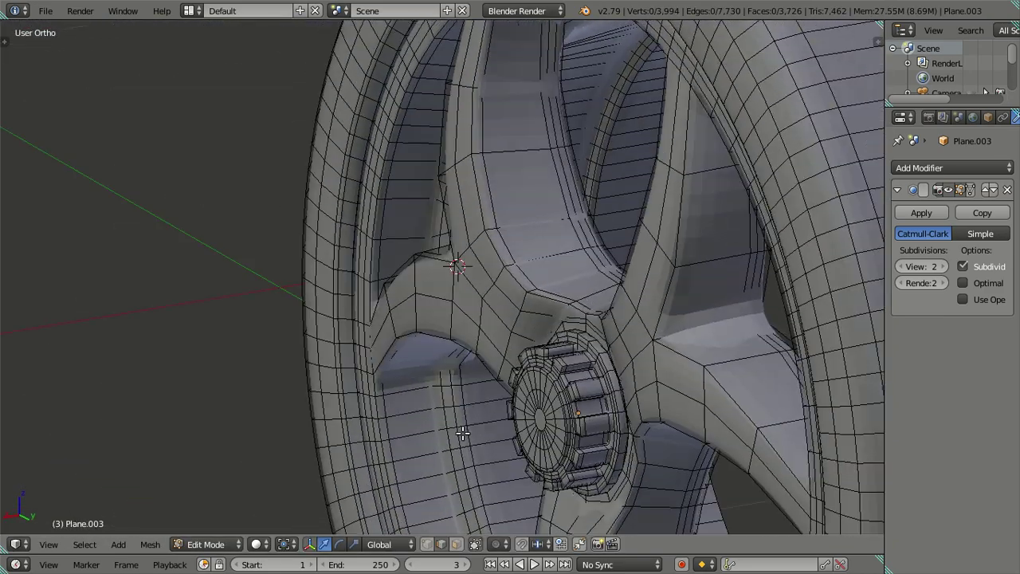
Cut evenly spaced loops on the spoke facing the hub and dissolve them.
{"action": "key", "text": "ctrl+r"}
{"action": "left_click", "coordinate": [706, 267]}
{"action": "right_click", "coordinate": [704, 265]}
{"action": "key", "text": "x"}
{"action": "left_click", "coordinate": [687, 266]}
{"action": "mouse_move", "coordinate": [626, 302]}
{"action": "middle_mouse_down"}
{"action": "mouse_move", "coordinate": [539, 317]}
{"action": "mouse_move", "coordinate": [539, 330]}
{"action": "mouse_move", "coordinate": [630, 252]}
{"action": "mouse_move", "coordinate": [635, 312]}
{"action": "mouse_move", "coordinate": [581, 225]}
{"action": "mouse_move", "coordinate": [505, 279]}
{"action": "mouse_move", "coordinate": [535, 285]}
{"action": "mouse_move", "coordinate": [481, 285]}
{"action": "middle_mouse_up"}
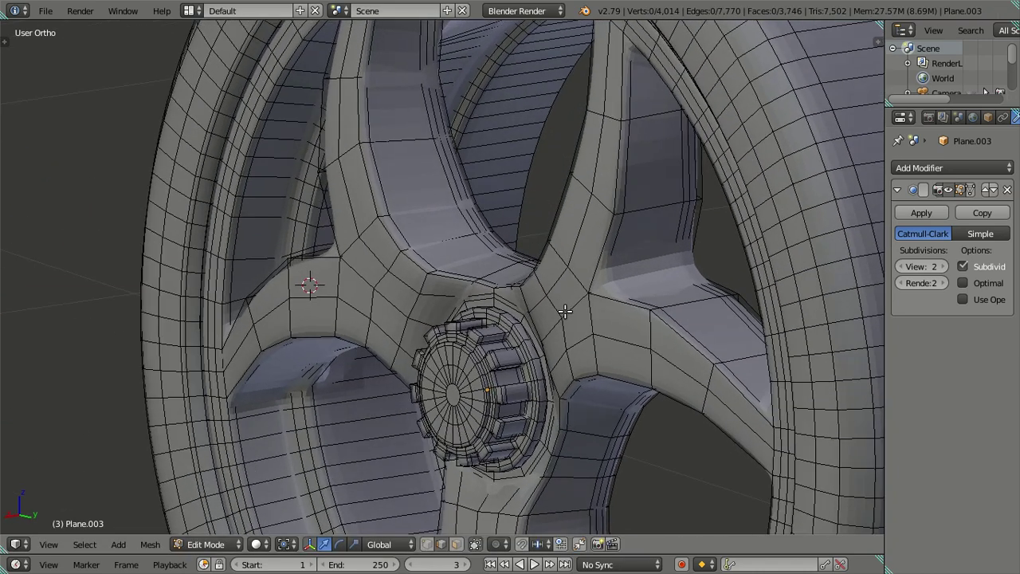
Check the smoothed wheel in Object Mode, then undo a trial loop cut in Edit Mode.
{"action": "key", "text": "Tab"}
{"action": "scroll", "coordinate": [535, 285], "scroll_direction": "up", "scroll_amount": 5}
{"action": "key", "text": "Tab"}
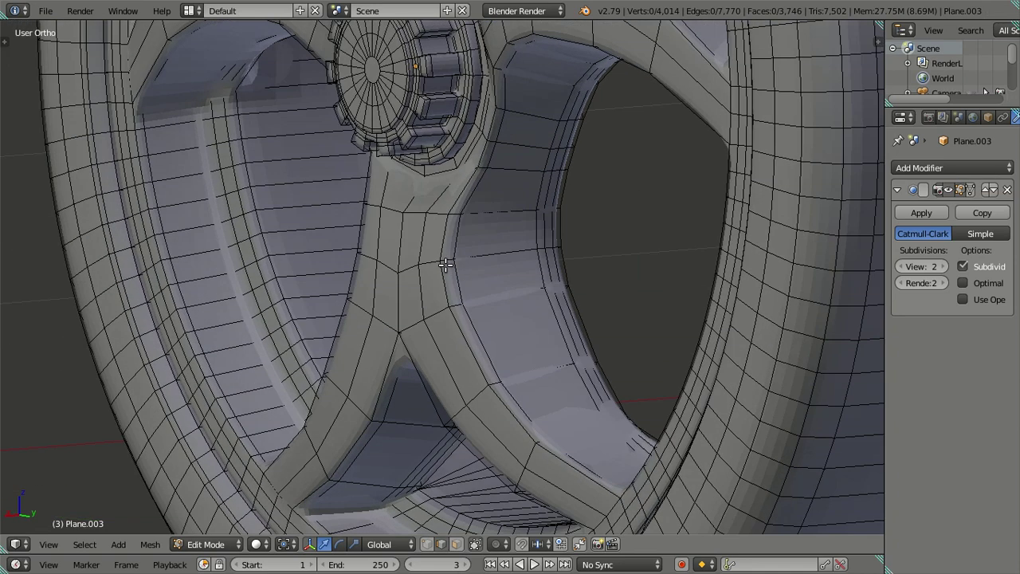
{"action": "key", "text": "ctrl+r"}
{"action": "left_click", "coordinate": [446, 263]}
{"action": "right_click", "coordinate": [450, 264]}
{"action": "key", "text": "ctrl+z"}
{"action": "scroll", "coordinate": [456, 261], "scroll_direction": "up", "scroll_amount": 2}
Add a centred edge loop along the spoke, dissolve another loop, and view the smoothed wheel.
{"action": "key", "text": "ctrl+r"}
{"action": "left_click", "coordinate": [449, 251]}
{"action": "right_click", "coordinate": [450, 251]}
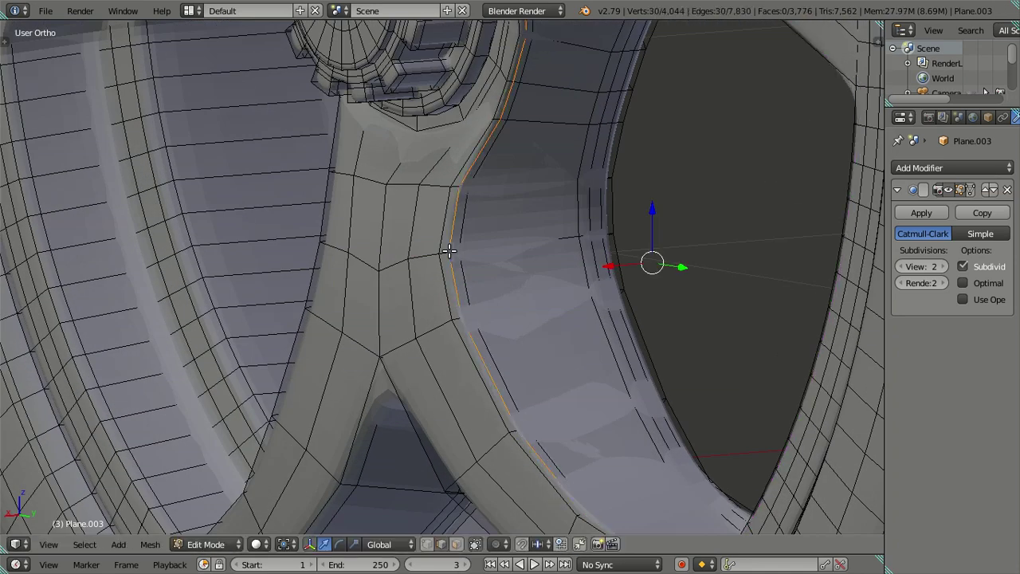
{"action": "key", "text": "a"}
{"action": "right_click", "coordinate": [468, 276], "text": "alt"}
{"action": "key", "text": "x"}
{"action": "left_click", "coordinate": [477, 284]}
{"action": "scroll", "coordinate": [474, 287], "scroll_direction": "down", "scroll_amount": 3}
{"action": "scroll", "coordinate": [531, 324], "scroll_direction": "up", "scroll_amount": 1}
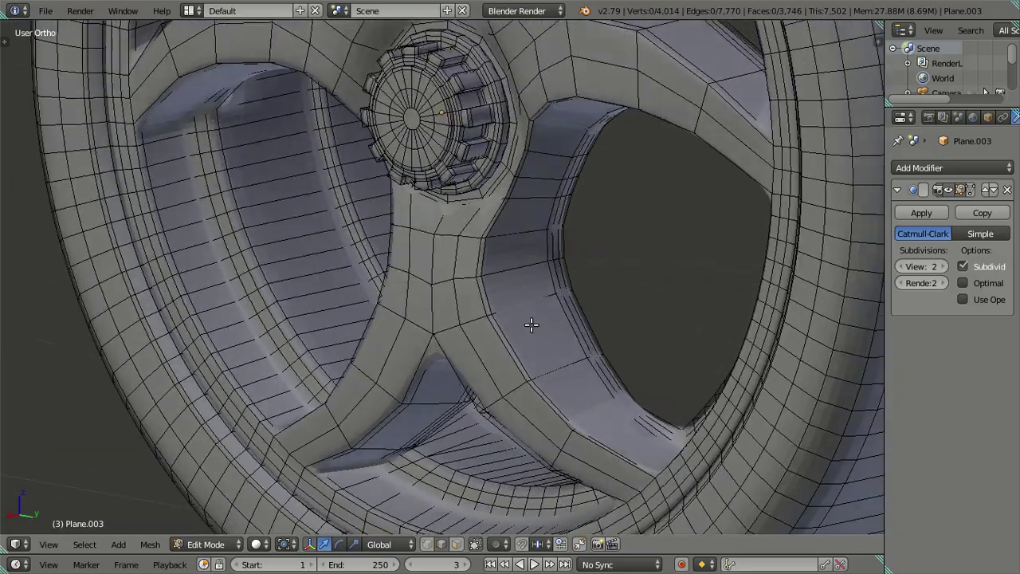
{"action": "mouse_move", "coordinate": [532, 325]}
{"action": "middle_mouse_down"}
{"action": "mouse_move", "coordinate": [669, 334]}
{"action": "mouse_move", "coordinate": [693, 374]}
{"action": "mouse_move", "coordinate": [684, 357]}
{"action": "mouse_move", "coordinate": [694, 355]}
{"action": "middle_mouse_up"}
{"action": "key", "text": "Tab"}
{"action": "scroll", "coordinate": [674, 348], "scroll_direction": "down", "scroll_amount": 3}
{"action": "left_click", "coordinate": [122, 10]}
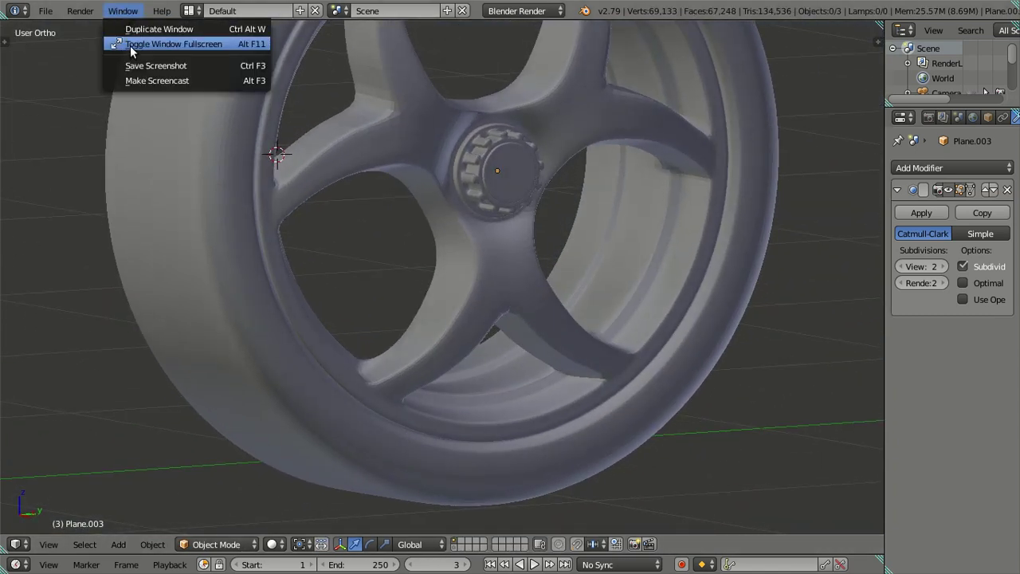
{"action": "left_click", "coordinate": [131, 44]}
{"action": "left_click", "coordinate": [15, 312]}
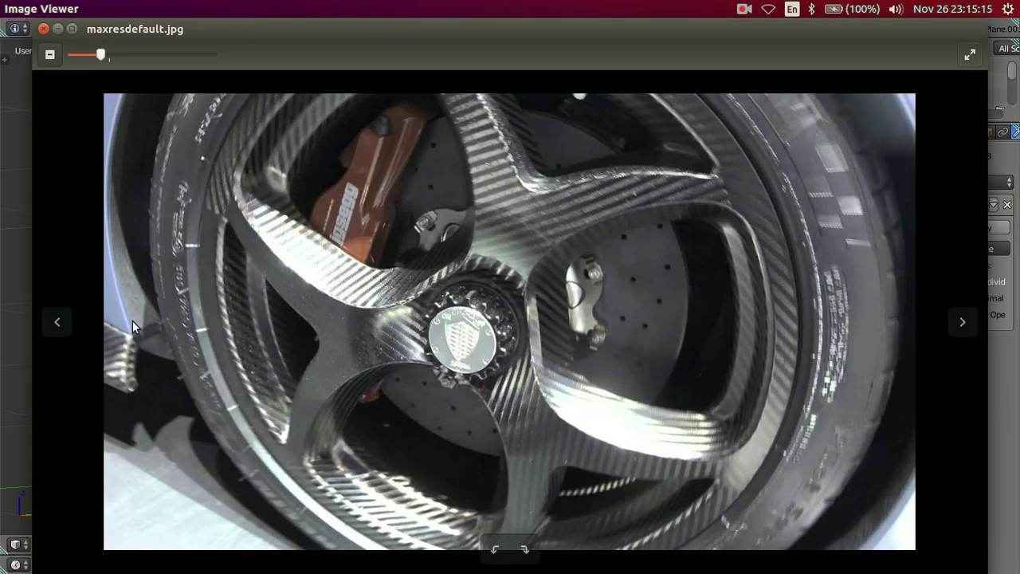
{"action": "left_click", "coordinate": [58, 29]}
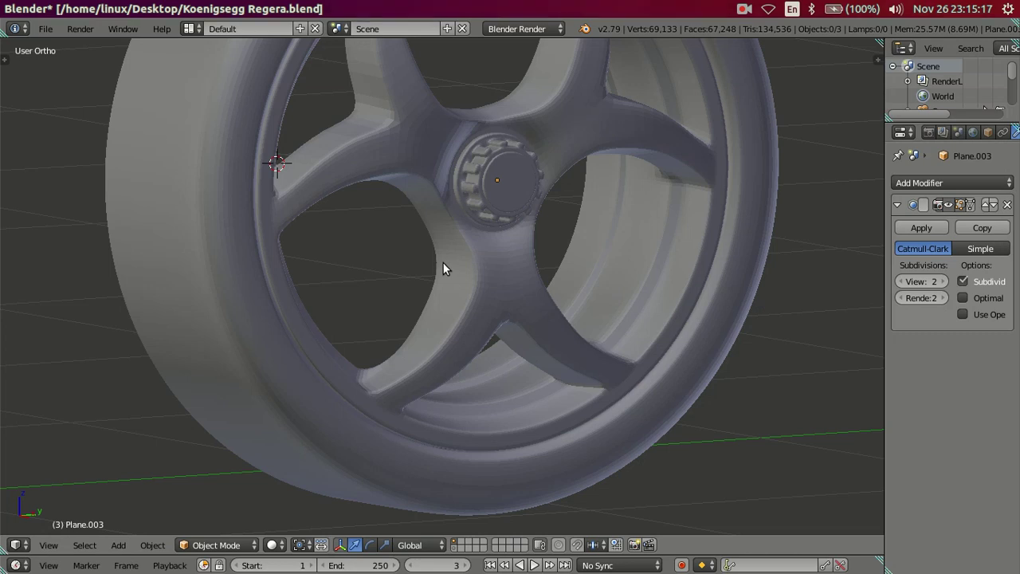
{"action": "left_click", "coordinate": [120, 29]}
{"action": "left_click", "coordinate": [136, 63]}
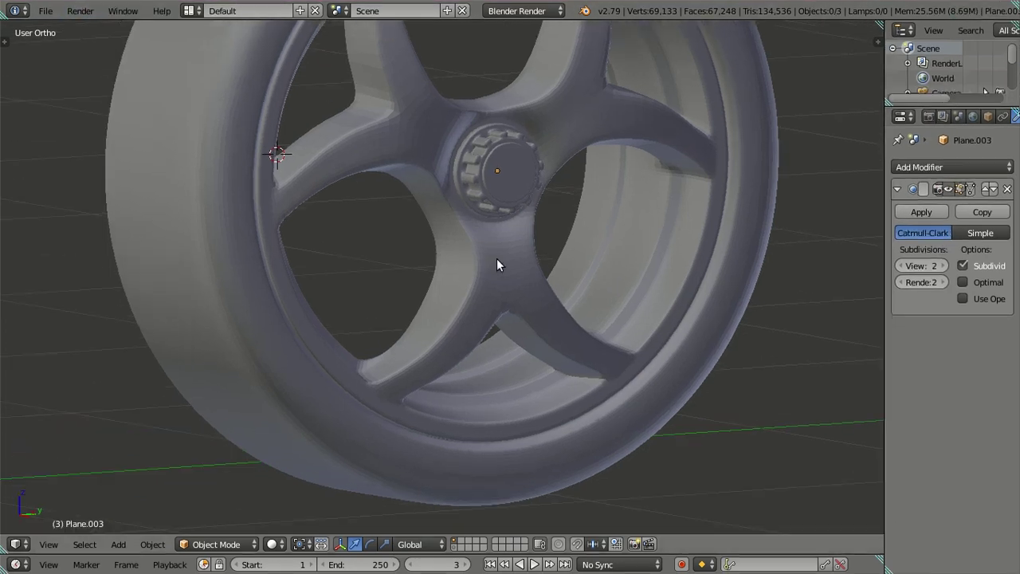
{"action": "mouse_move", "coordinate": [630, 284]}
{"action": "middle_mouse_down"}
{"action": "mouse_move", "coordinate": [605, 284]}
{"action": "mouse_move", "coordinate": [537, 321]}
{"action": "mouse_move", "coordinate": [525, 344]}
{"action": "middle_mouse_up"}
Cut an edge loop at the spoke's inner-rim junction, then view the subdivided wheel from the front.
{"action": "key", "text": "Tab"}
{"action": "scroll", "coordinate": [511, 345], "scroll_direction": "up", "scroll_amount": 4}
{"action": "left_click", "coordinate": [519, 341]}
{"action": "key", "text": "a"}
{"action": "scroll", "coordinate": [509, 343], "scroll_direction": "down", "scroll_amount": 5}
{"action": "mouse_move", "coordinate": [510, 343]}
{"action": "middle_mouse_down"}
{"action": "mouse_move", "coordinate": [430, 333]}
{"action": "mouse_move", "coordinate": [387, 301]}
{"action": "mouse_move", "coordinate": [372, 273]}
{"action": "mouse_move", "coordinate": [326, 264]}
{"action": "mouse_move", "coordinate": [308, 314]}
{"action": "mouse_move", "coordinate": [319, 338]}
{"action": "mouse_move", "coordinate": [460, 342]}
{"action": "mouse_move", "coordinate": [471, 387]}
{"action": "mouse_move", "coordinate": [490, 394]}
{"action": "mouse_move", "coordinate": [507, 369]}
{"action": "mouse_move", "coordinate": [439, 285]}
{"action": "middle_mouse_up"}
{"action": "key", "text": "Tab"}
{"action": "key", "text": "Tab"}
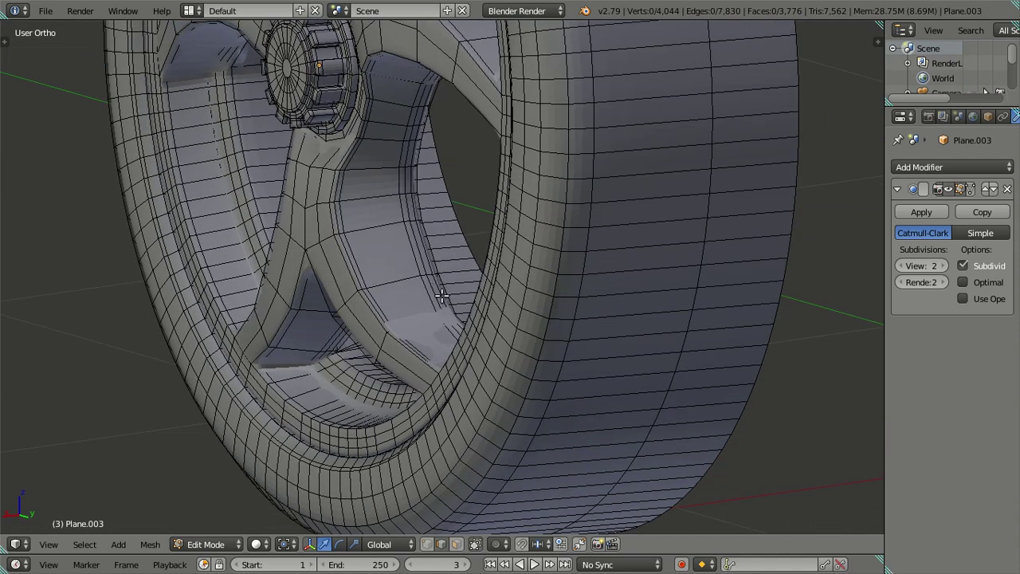
{"action": "mouse_move", "coordinate": [503, 233]}
{"action": "middle_mouse_down"}
{"action": "mouse_move", "coordinate": [357, 231]}
{"action": "mouse_move", "coordinate": [401, 252]}
{"action": "mouse_move", "coordinate": [2, 357]}
{"action": "middle_mouse_up"}
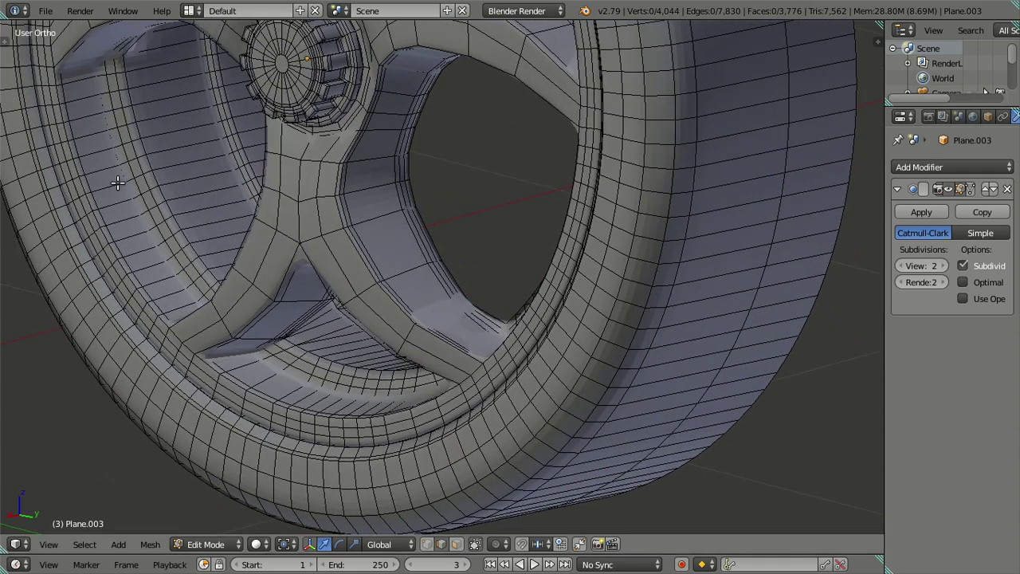
{"action": "left_click", "coordinate": [123, 11]}
{"action": "left_click", "coordinate": [148, 44]}
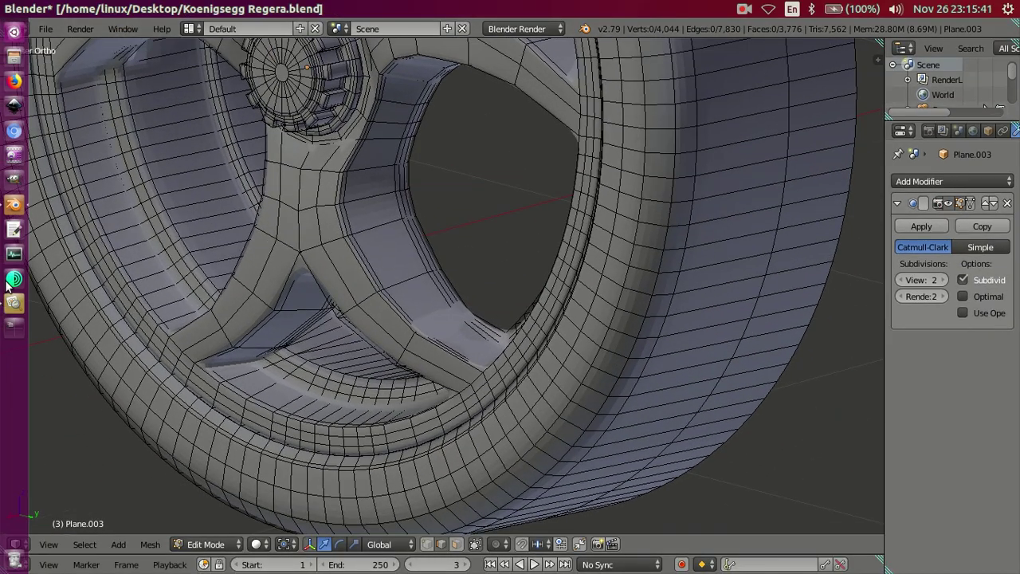
{"action": "left_click", "coordinate": [15, 303]}
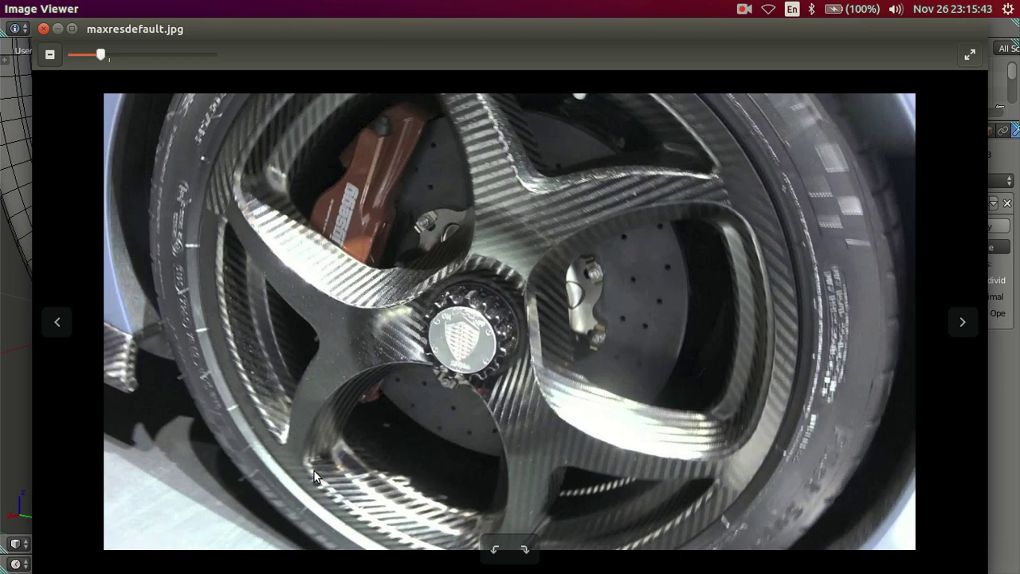
{"action": "left_click", "coordinate": [45, 29]}
{"action": "left_click", "coordinate": [123, 30]}
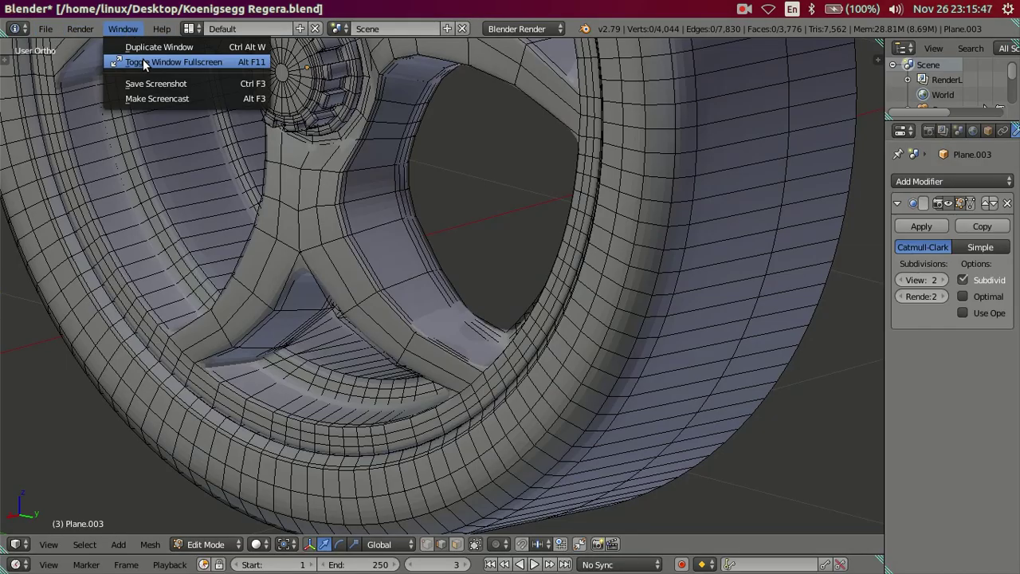
{"action": "left_click", "coordinate": [143, 61]}
{"action": "middle_click_drag", "start_coordinate": [398, 250], "coordinate": [344, 215]}
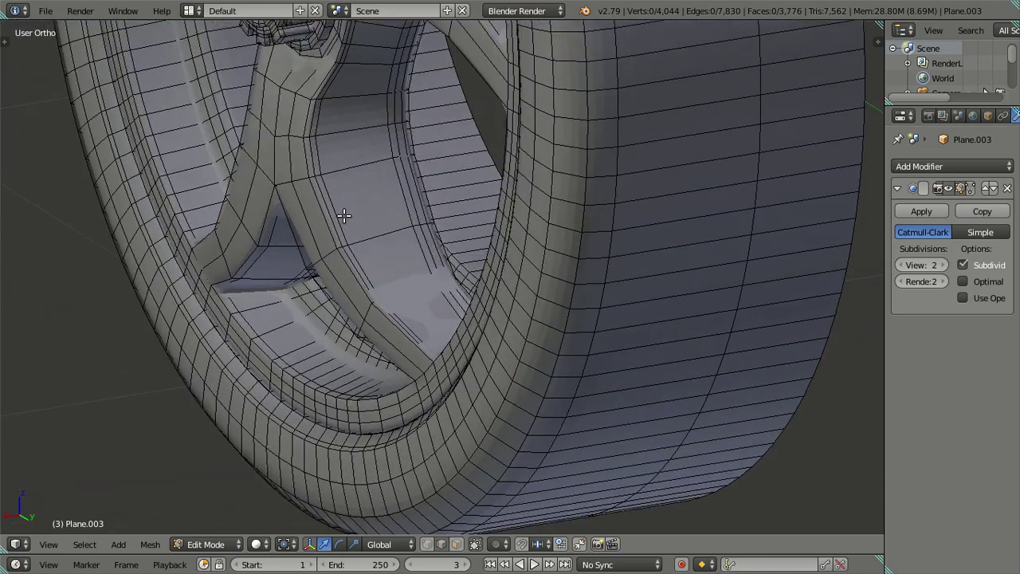
Dissolve the edge loop along the spoke and compare the smoothing in Object Mode.
{"action": "right_click", "coordinate": [347, 213], "text": "alt"}
{"action": "key", "text": "ctrl+x"}
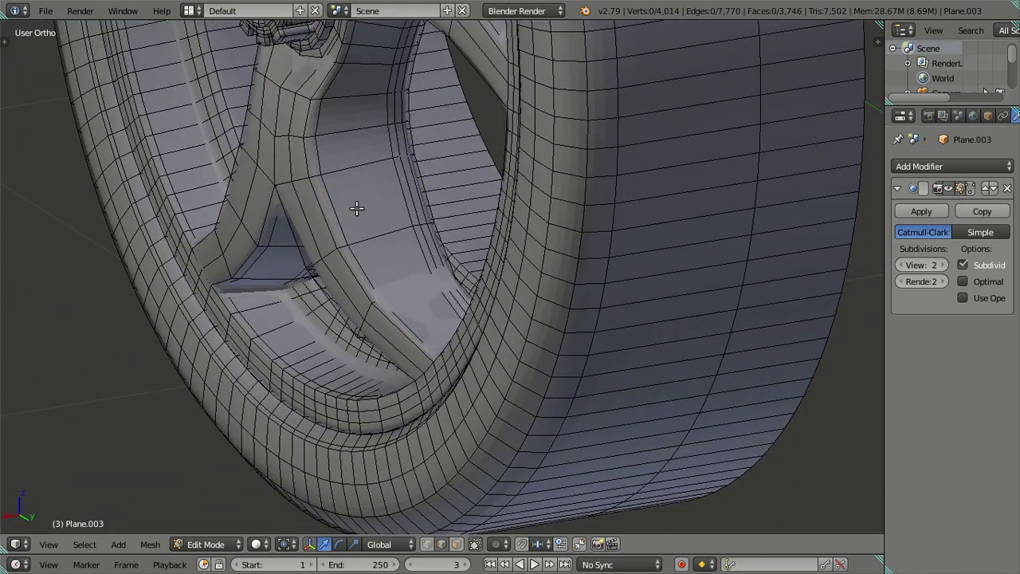
{"action": "mouse_move", "coordinate": [373, 207]}
{"action": "middle_mouse_down"}
{"action": "mouse_move", "coordinate": [371, 271]}
{"action": "mouse_move", "coordinate": [401, 281]}
{"action": "mouse_move", "coordinate": [422, 255]}
{"action": "mouse_move", "coordinate": [403, 234]}
{"action": "mouse_move", "coordinate": [391, 255]}
{"action": "mouse_move", "coordinate": [414, 328]}
{"action": "mouse_move", "coordinate": [448, 340]}
{"action": "middle_mouse_up"}
{"action": "key", "text": "Tab"}
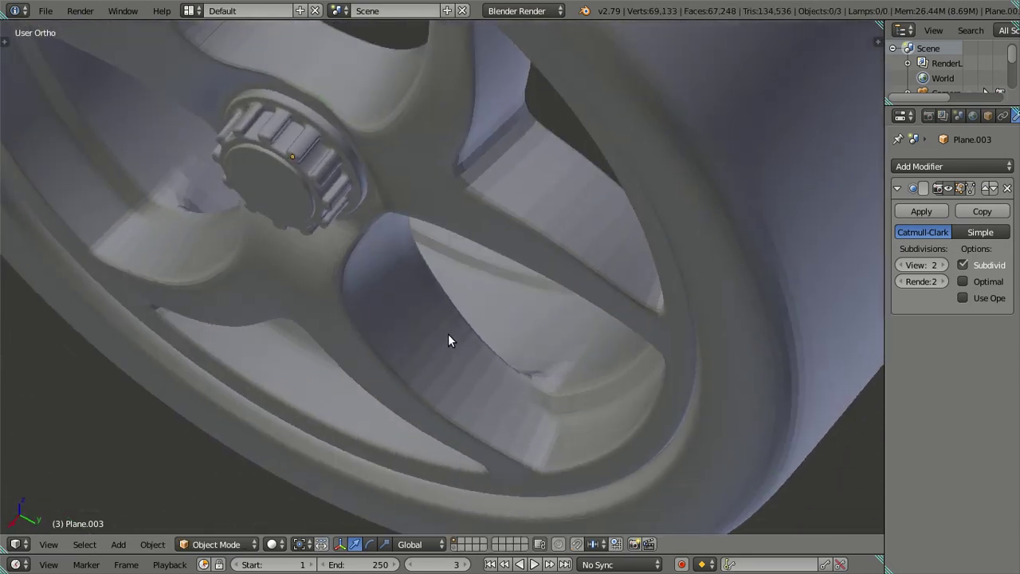
{"action": "key", "text": "Tab"}
{"action": "middle_click_drag", "start_coordinate": [506, 376], "coordinate": [470, 318]}
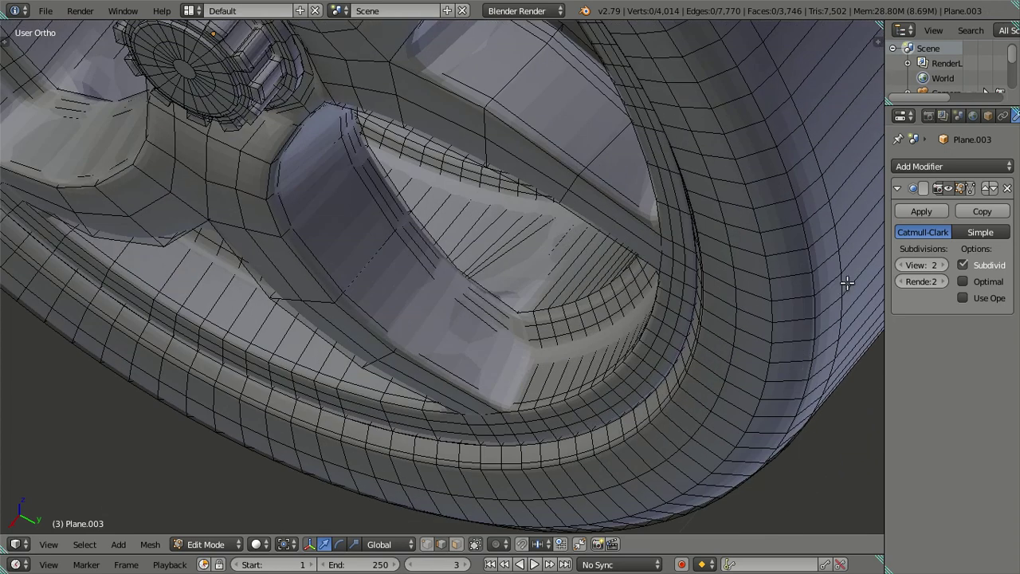
{"action": "key", "text": "Tab"}
{"action": "mouse_move", "coordinate": [712, 365]}
{"action": "middle_mouse_down"}
{"action": "mouse_move", "coordinate": [712, 348]}
{"action": "mouse_move", "coordinate": [690, 342]}
{"action": "mouse_move", "coordinate": [682, 318]}
{"action": "mouse_move", "coordinate": [369, 378]}
{"action": "middle_mouse_up"}
Set the Subdivision Surface viewport level to 0 and cut a new loop along the spoke's edge.
{"action": "left_click", "coordinate": [903, 265]}
{"action": "left_click", "coordinate": [903, 266]}
{"action": "key", "text": "Tab"}
{"action": "scroll", "coordinate": [369, 378], "scroll_direction": "up", "scroll_amount": 2}
{"action": "key", "text": "ctrl+r"}
{"action": "left_click", "coordinate": [369, 378]}
{"action": "mouse_move", "coordinate": [471, 410]}
{"action": "middle_mouse_down"}
{"action": "mouse_move", "coordinate": [422, 358]}
{"action": "mouse_move", "coordinate": [426, 423]}
{"action": "mouse_move", "coordinate": [453, 430]}
{"action": "mouse_move", "coordinate": [478, 382]}
{"action": "middle_mouse_up"}
{"action": "scroll", "coordinate": [487, 423], "scroll_direction": "up", "scroll_amount": 1}
{"action": "scroll", "coordinate": [458, 372], "scroll_direction": "down", "scroll_amount": 1}
{"action": "mouse_move", "coordinate": [419, 347]}
{"action": "middle_mouse_down"}
{"action": "mouse_move", "coordinate": [439, 356]}
{"action": "mouse_move", "coordinate": [579, 239]}
{"action": "mouse_move", "coordinate": [563, 237]}
{"action": "mouse_move", "coordinate": [465, 319]}
{"action": "mouse_move", "coordinate": [461, 381]}
{"action": "middle_mouse_up"}
Add centred edge loops along the lower ring, across the rim and along the left rim.
{"action": "key", "text": "ctrl+r"}
{"action": "left_click", "coordinate": [465, 377]}
{"action": "right_click", "coordinate": [465, 378]}
{"action": "middle_click_drag", "start_coordinate": [233, 301], "coordinate": [470, 377]}
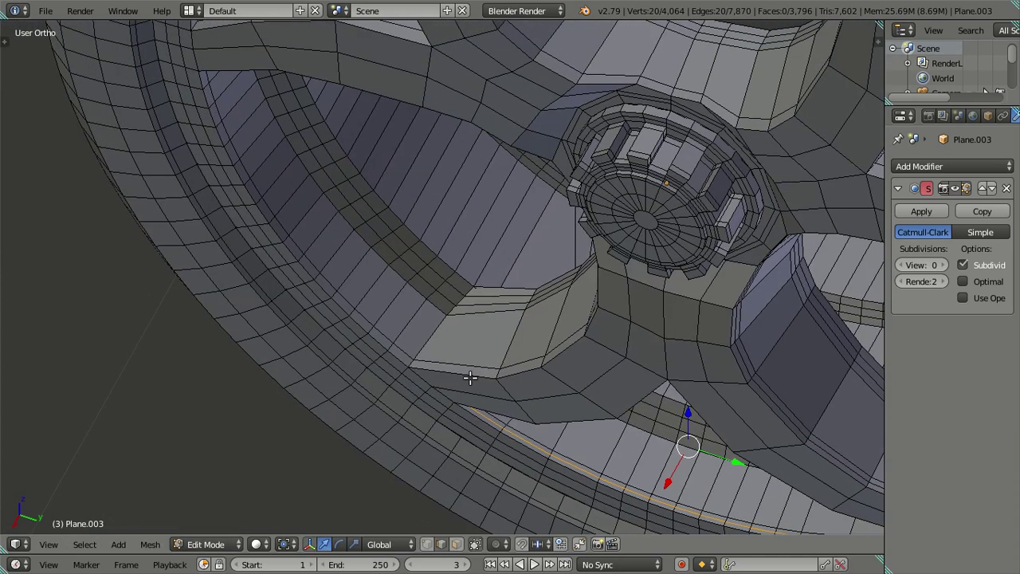
{"action": "key", "text": "ctrl+r"}
{"action": "left_click", "coordinate": [355, 312]}
{"action": "right_click", "coordinate": [354, 312]}
{"action": "mouse_move", "coordinate": [399, 228]}
{"action": "middle_mouse_down"}
{"action": "mouse_move", "coordinate": [419, 486]}
{"action": "mouse_move", "coordinate": [353, 136]}
{"action": "mouse_move", "coordinate": [328, 307]}
{"action": "middle_mouse_up"}
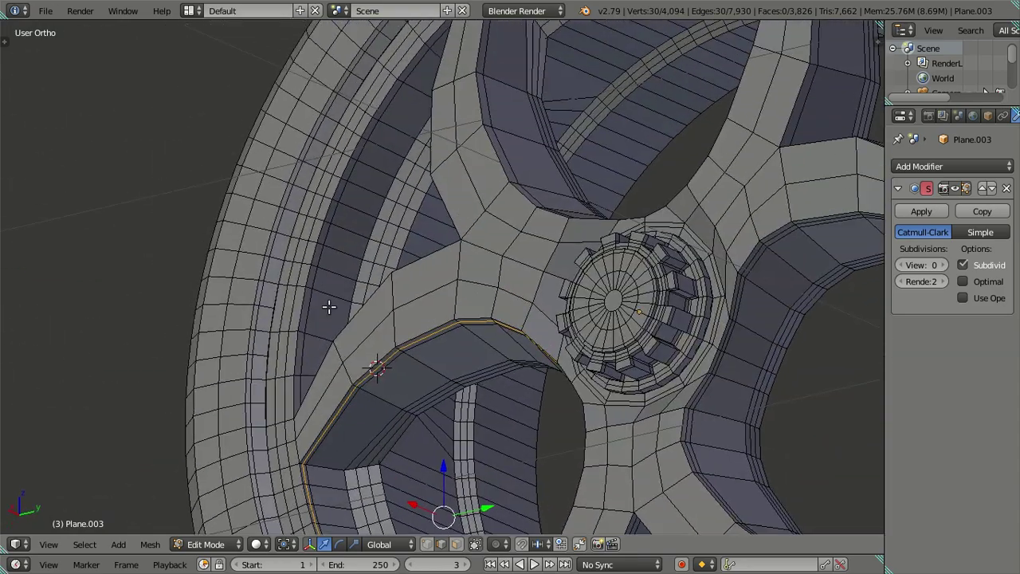
{"action": "key", "text": "ctrl+r"}
{"action": "left_click", "coordinate": [311, 287]}
{"action": "right_click", "coordinate": [311, 287]}
Cut three more centred loops, from rim to hub and beside the spoke, then deselect.
{"action": "mouse_move", "coordinate": [666, 233]}
{"action": "middle_mouse_down"}
{"action": "mouse_move", "coordinate": [677, 166]}
{"action": "mouse_move", "coordinate": [462, 223]}
{"action": "middle_mouse_up"}
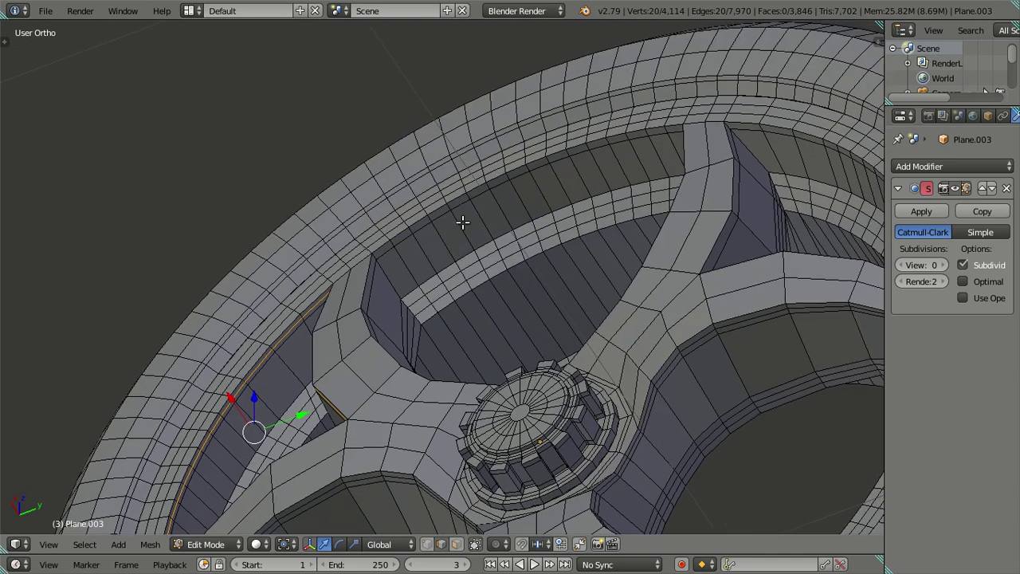
{"action": "key", "text": "ctrl+r"}
{"action": "left_click", "coordinate": [467, 197]}
{"action": "right_click", "coordinate": [467, 197]}
{"action": "key", "text": "ctrl+r"}
{"action": "left_click", "coordinate": [470, 194]}
{"action": "right_click", "coordinate": [470, 194]}
{"action": "mouse_move", "coordinate": [470, 194]}
{"action": "middle_mouse_down"}
{"action": "mouse_move", "coordinate": [510, 345]}
{"action": "mouse_move", "coordinate": [555, 342]}
{"action": "mouse_move", "coordinate": [625, 293]}
{"action": "middle_mouse_up"}
{"action": "key", "text": "ctrl+r"}
{"action": "left_click", "coordinate": [630, 317]}
{"action": "right_click", "coordinate": [629, 317]}
{"action": "key", "text": "a"}
{"action": "scroll", "coordinate": [618, 347], "scroll_direction": "down", "scroll_amount": 5}
{"action": "mouse_move", "coordinate": [618, 348]}
{"action": "middle_mouse_down"}
{"action": "mouse_move", "coordinate": [660, 263]}
{"action": "mouse_move", "coordinate": [521, 441]}
{"action": "mouse_move", "coordinate": [478, 399]}
{"action": "middle_mouse_up"}
Merge the stray vertex at the spoke-rim joint into the last selected vertex with Alt+M At Last.
{"action": "scroll", "coordinate": [478, 398], "scroll_direction": "up", "scroll_amount": 3}
{"action": "scroll", "coordinate": [497, 347], "scroll_direction": "up", "scroll_amount": 2}
{"action": "scroll", "coordinate": [497, 346], "scroll_direction": "up", "scroll_amount": 2}
{"action": "mouse_move", "coordinate": [499, 356]}
{"action": "middle_mouse_down"}
{"action": "mouse_move", "coordinate": [462, 337]}
{"action": "mouse_move", "coordinate": [564, 353]}
{"action": "mouse_move", "coordinate": [482, 348]}
{"action": "middle_mouse_up"}
{"action": "scroll", "coordinate": [462, 337], "scroll_direction": "down", "scroll_amount": 2}
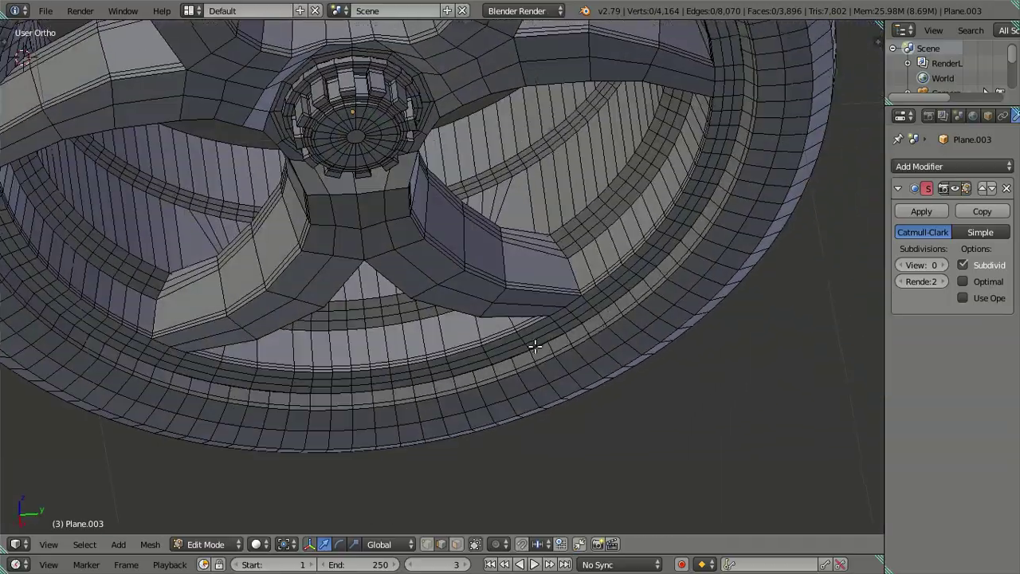
{"action": "scroll", "coordinate": [483, 348], "scroll_direction": "up", "scroll_amount": 3}
{"action": "scroll", "coordinate": [481, 394], "scroll_direction": "up", "scroll_amount": 2}
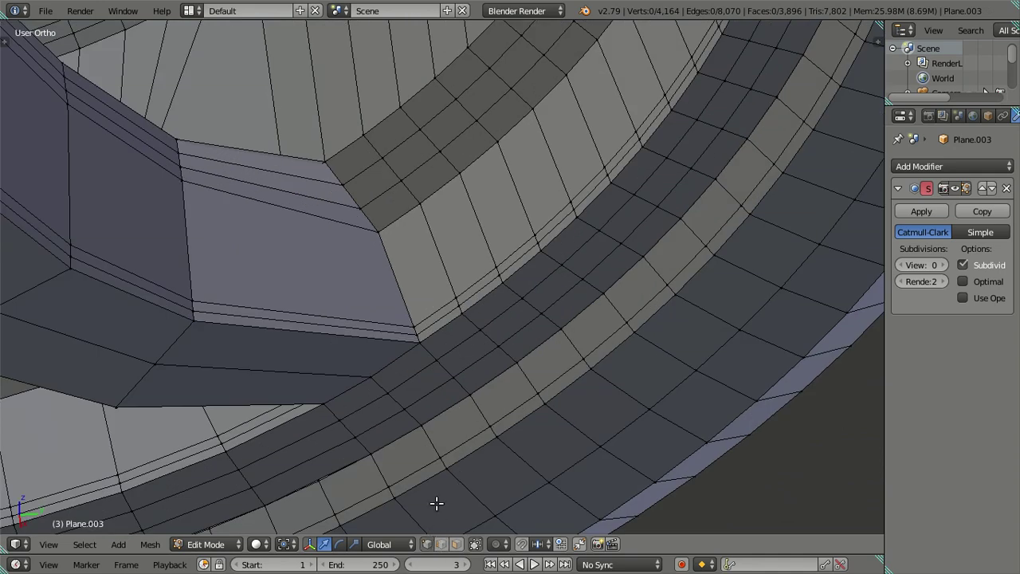
{"action": "middle_click_drag", "start_coordinate": [436, 503], "coordinate": [443, 430]}
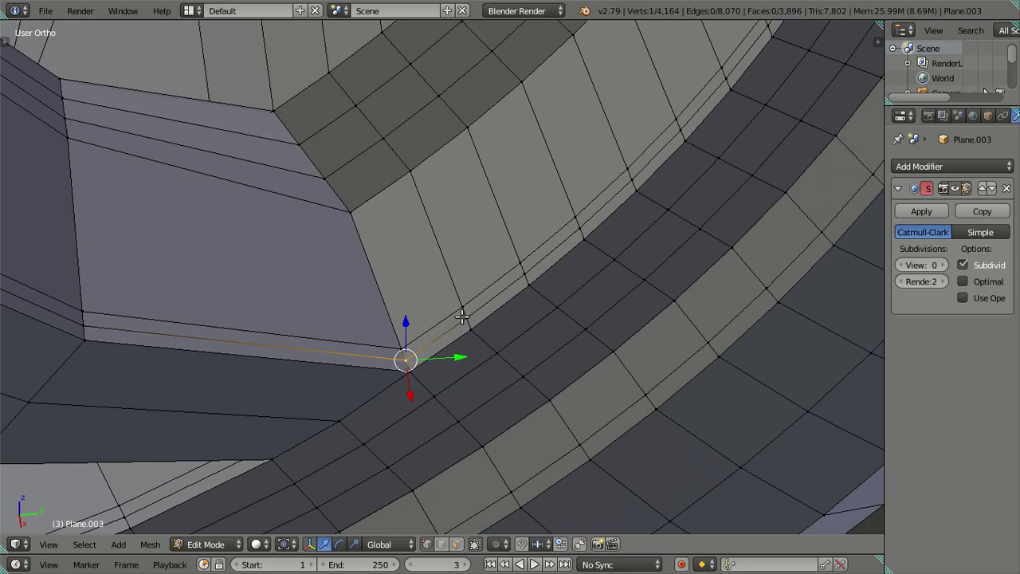
{"action": "scroll", "coordinate": [462, 316], "scroll_direction": "down", "scroll_amount": 2}
{"action": "mouse_move", "coordinate": [462, 316]}
{"action": "middle_mouse_down"}
{"action": "mouse_move", "coordinate": [364, 432]}
{"action": "mouse_move", "coordinate": [391, 417]}
{"action": "middle_mouse_up"}
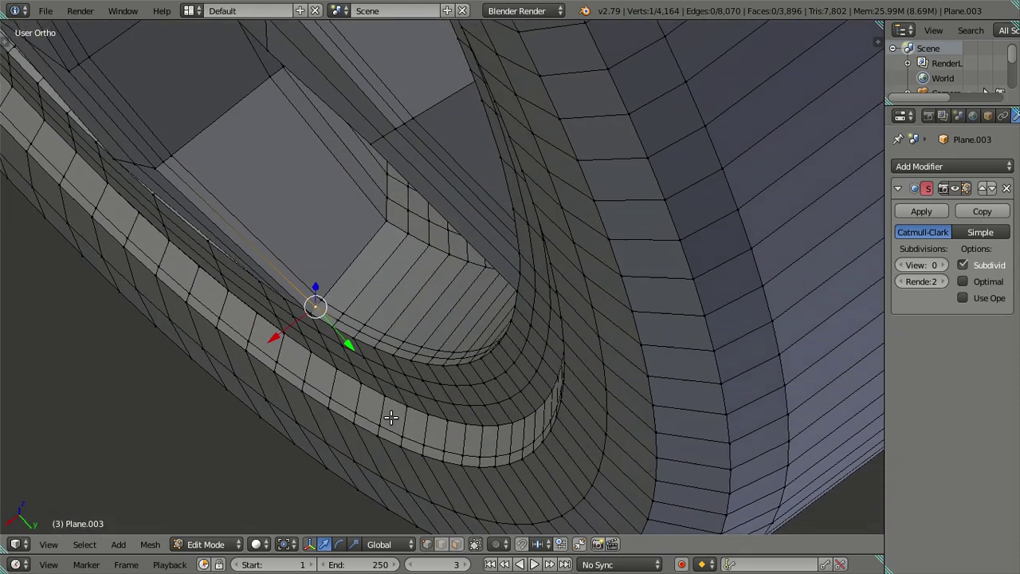
{"action": "scroll", "coordinate": [389, 409], "scroll_direction": "up", "scroll_amount": 2}
{"action": "scroll", "coordinate": [359, 375], "scroll_direction": "up", "scroll_amount": 2}
{"action": "scroll", "coordinate": [446, 370], "scroll_direction": "up", "scroll_amount": 2}
{"action": "scroll", "coordinate": [534, 371], "scroll_direction": "up", "scroll_amount": 2}
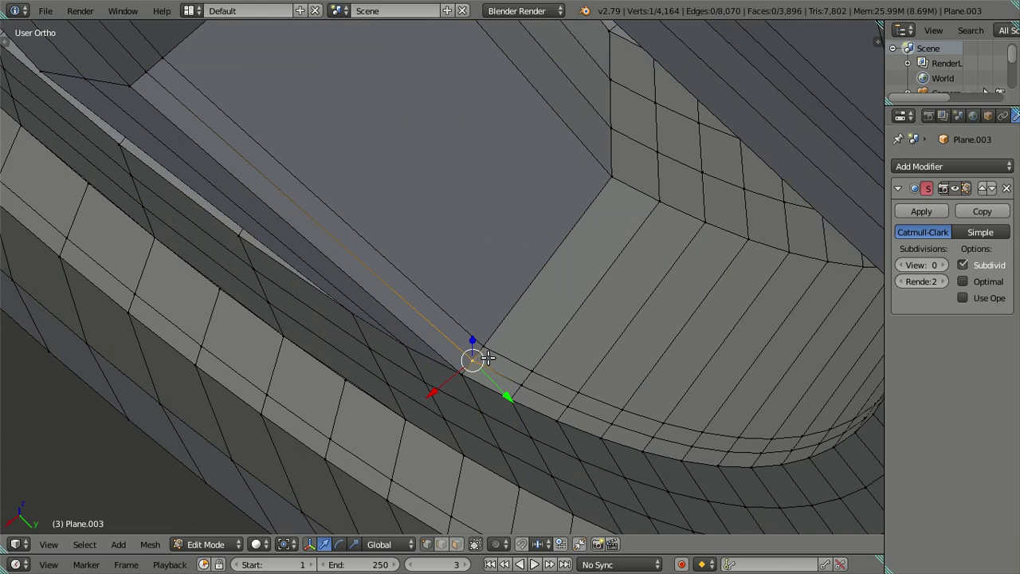
{"action": "left_click", "coordinate": [522, 383]}
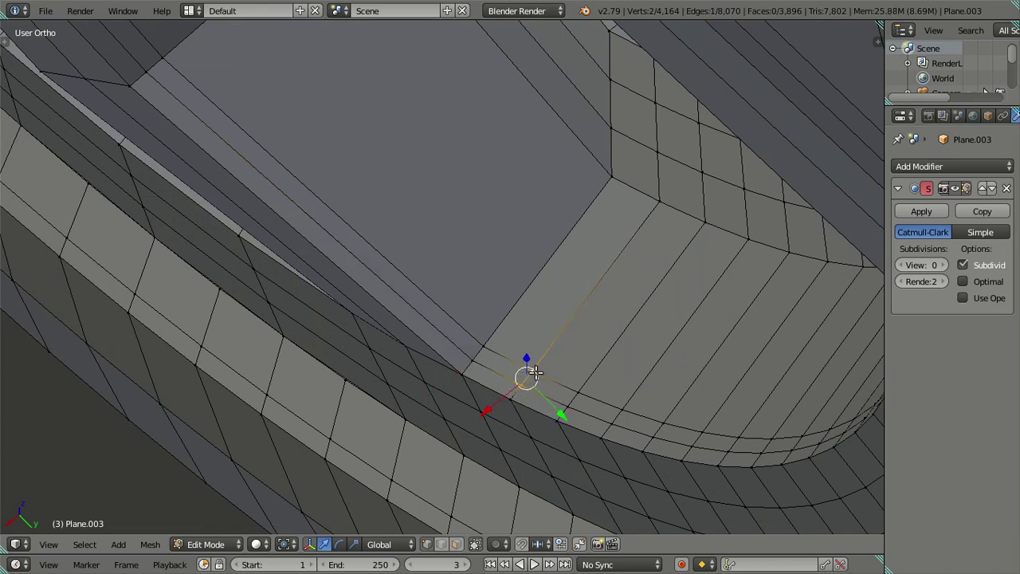
{"action": "key", "text": "alt+m"}
{"action": "left_click", "coordinate": [535, 371]}
{"action": "scroll", "coordinate": [526, 371], "scroll_direction": "down", "scroll_amount": 2}
{"action": "mouse_move", "coordinate": [526, 372]}
{"action": "middle_mouse_down"}
{"action": "mouse_move", "coordinate": [374, 435]}
{"action": "mouse_move", "coordinate": [353, 466]}
{"action": "mouse_move", "coordinate": [512, 353]}
{"action": "mouse_move", "coordinate": [558, 298]}
{"action": "mouse_move", "coordinate": [508, 473]}
{"action": "mouse_move", "coordinate": [519, 342]}
{"action": "mouse_move", "coordinate": [505, 371]}
{"action": "middle_mouse_up"}
{"action": "scroll", "coordinate": [505, 371], "scroll_direction": "up", "scroll_amount": 2}
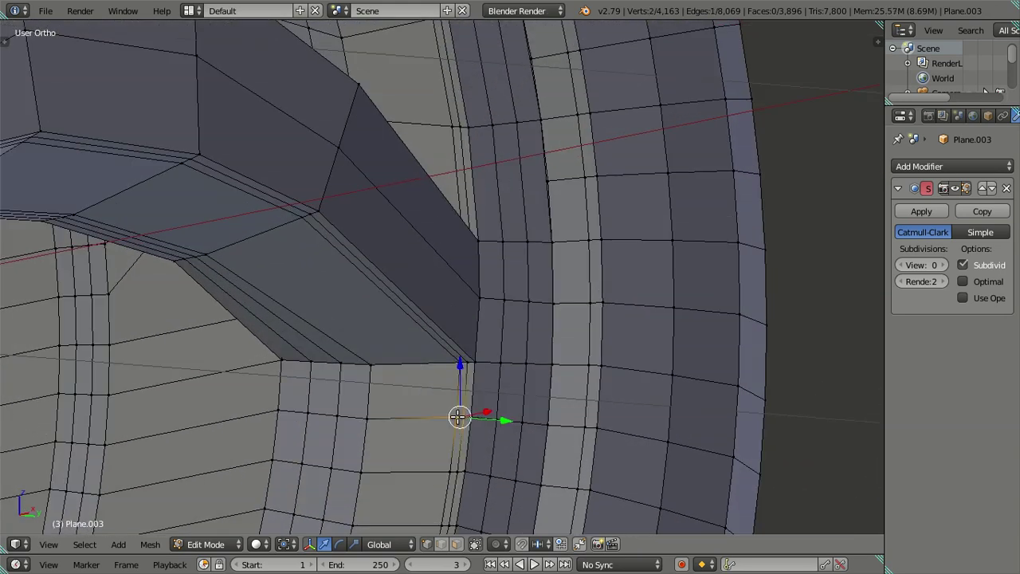
Merge a doubled vertex pair at a spoke joint into a single vertex.
{"action": "key", "text": "alt+m"}
{"action": "left_click", "coordinate": [458, 416]}
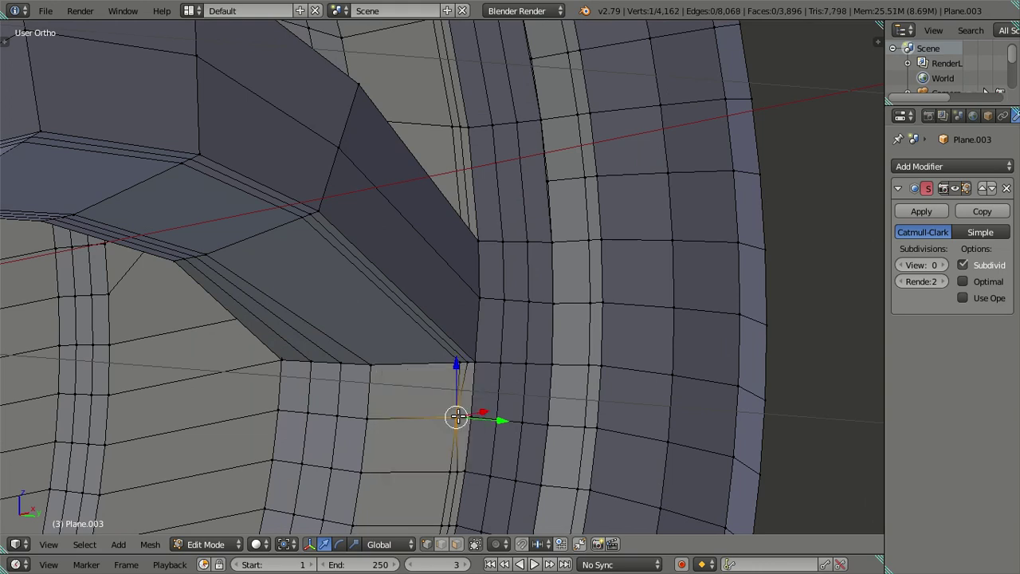
{"action": "scroll", "coordinate": [455, 415], "scroll_direction": "down", "scroll_amount": 3}
{"action": "middle_click_drag", "start_coordinate": [473, 426], "coordinate": [473, 298], "text": "shift"}
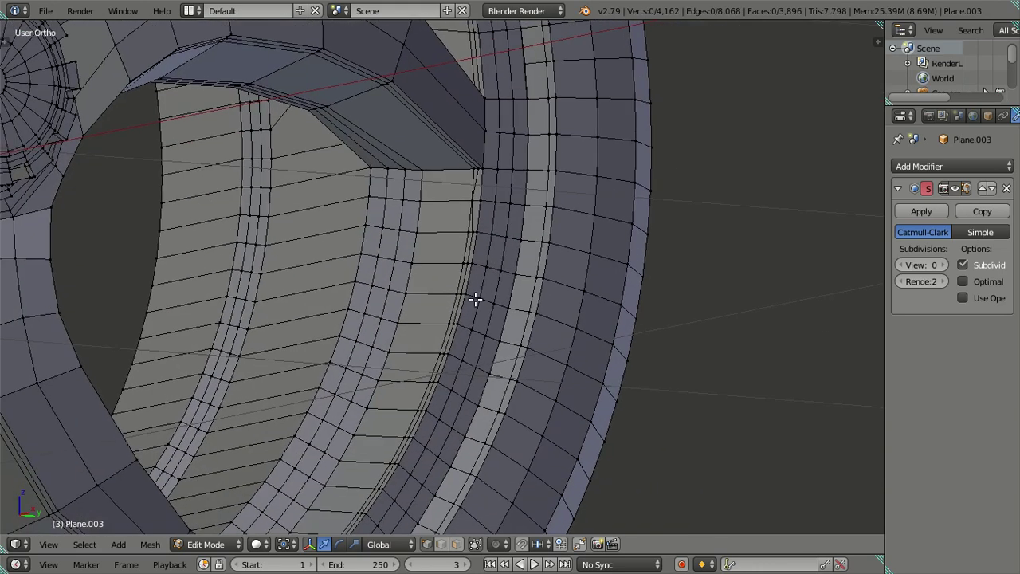
{"action": "scroll", "coordinate": [478, 293], "scroll_direction": "up", "scroll_amount": 2}
Dissolve the stray edge loop along the rim and the one near the spoke corner.
{"action": "left_click", "coordinate": [473, 282], "text": "alt"}
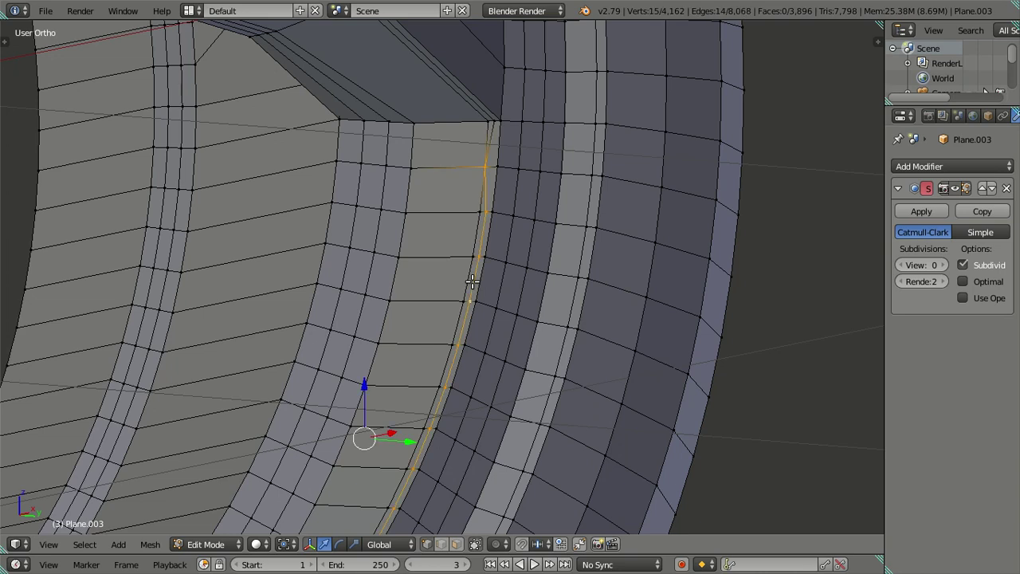
{"action": "key", "text": "x"}
{"action": "left_click", "coordinate": [530, 291]}
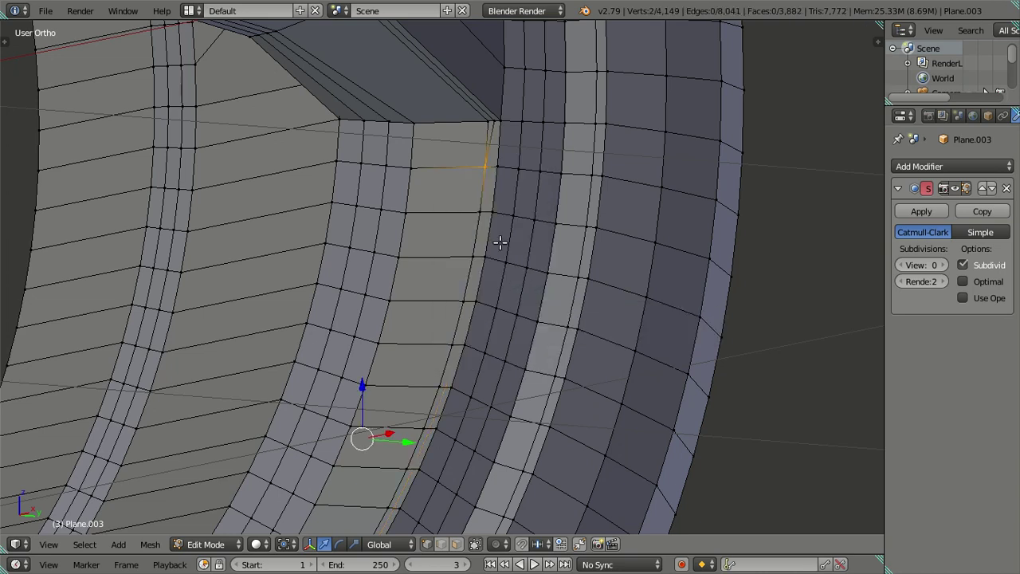
{"action": "left_click", "coordinate": [472, 112], "text": "alt"}
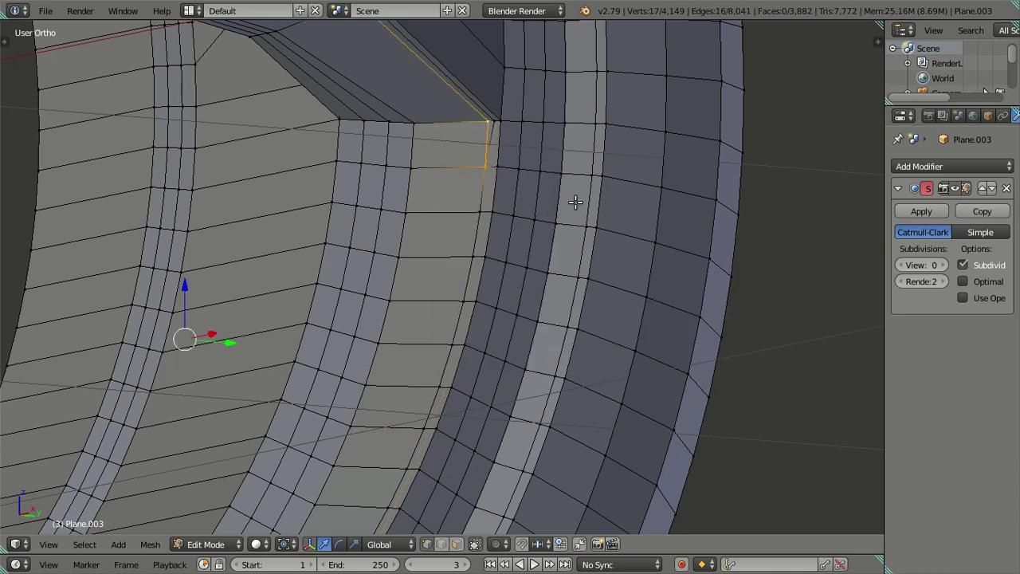
{"action": "key", "text": "x"}
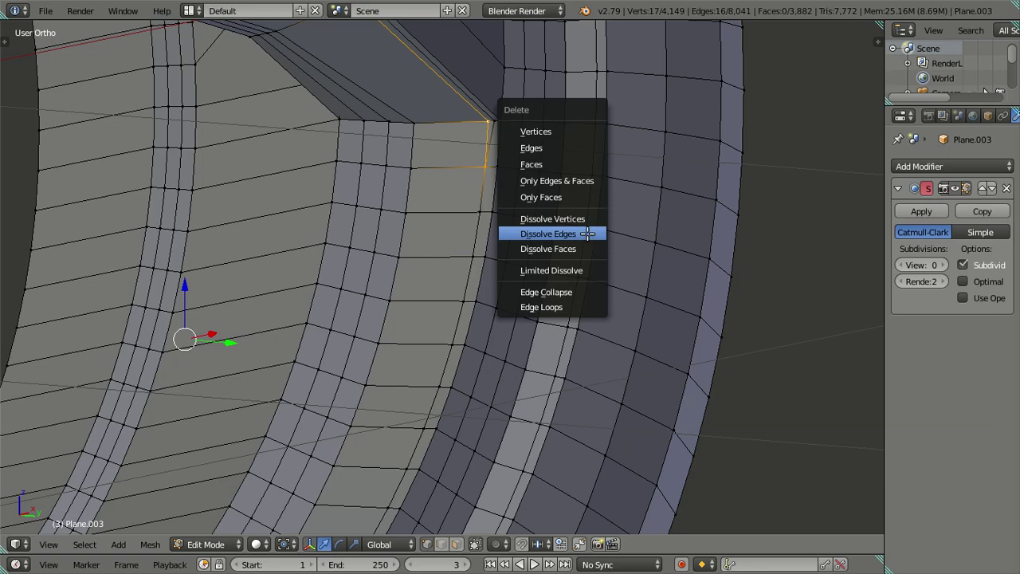
{"action": "left_click", "coordinate": [587, 234]}
{"action": "middle_click_drag", "start_coordinate": [587, 233], "coordinate": [559, 253]}
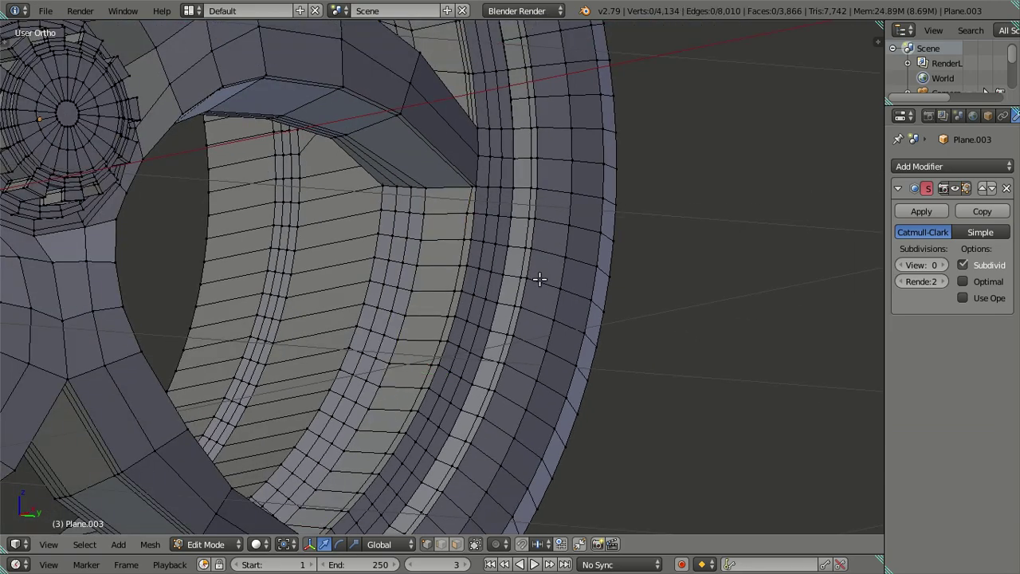
Preview the wheel smoothed at viewport subdivision level 2, then set it back to 0.
{"action": "left_click", "coordinate": [940, 265]}
{"action": "left_click", "coordinate": [940, 265]}
{"action": "mouse_move", "coordinate": [558, 279]}
{"action": "middle_mouse_down"}
{"action": "mouse_move", "coordinate": [303, 372]}
{"action": "mouse_move", "coordinate": [413, 392]}
{"action": "mouse_move", "coordinate": [409, 347]}
{"action": "mouse_move", "coordinate": [480, 430]}
{"action": "mouse_move", "coordinate": [433, 372]}
{"action": "mouse_move", "coordinate": [408, 410]}
{"action": "mouse_move", "coordinate": [417, 468]}
{"action": "mouse_move", "coordinate": [405, 405]}
{"action": "mouse_move", "coordinate": [391, 420]}
{"action": "mouse_move", "coordinate": [369, 397]}
{"action": "mouse_move", "coordinate": [363, 349]}
{"action": "mouse_move", "coordinate": [604, 313]}
{"action": "mouse_move", "coordinate": [491, 352]}
{"action": "mouse_move", "coordinate": [475, 369]}
{"action": "mouse_move", "coordinate": [450, 309]}
{"action": "middle_mouse_up"}
{"action": "scroll", "coordinate": [302, 373], "scroll_direction": "down", "scroll_amount": 4}
{"action": "key", "text": "Tab"}
{"action": "scroll", "coordinate": [409, 346], "scroll_direction": "up", "scroll_amount": 3}
{"action": "key", "text": "Tab"}
{"action": "key", "text": "Tab"}
{"action": "left_click", "coordinate": [901, 264]}
{"action": "left_click", "coordinate": [901, 265]}
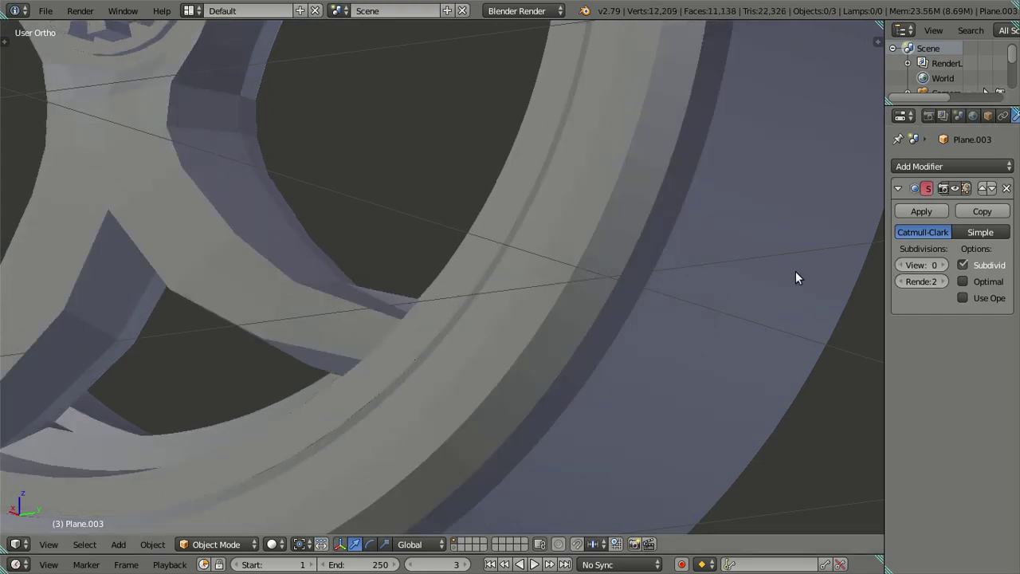
{"action": "middle_click_drag", "start_coordinate": [795, 271], "coordinate": [400, 291]}
Back in Edit Mode, collapse the selected spoke-to-rim joint edge into one vertex.
{"action": "key", "text": "Tab"}
{"action": "mouse_move", "coordinate": [461, 324]}
{"action": "middle_mouse_down"}
{"action": "mouse_move", "coordinate": [582, 358]}
{"action": "mouse_move", "coordinate": [552, 412]}
{"action": "middle_mouse_up"}
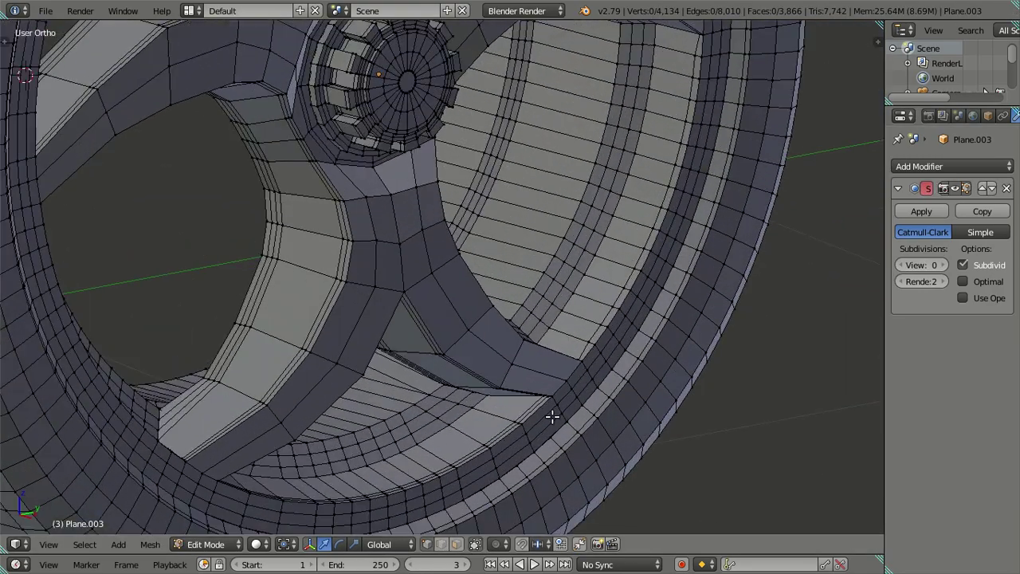
{"action": "scroll", "coordinate": [553, 412], "scroll_direction": "up", "scroll_amount": 3}
{"action": "scroll", "coordinate": [481, 339], "scroll_direction": "up", "scroll_amount": 2}
{"action": "middle_click_drag", "start_coordinate": [479, 338], "coordinate": [463, 369]}
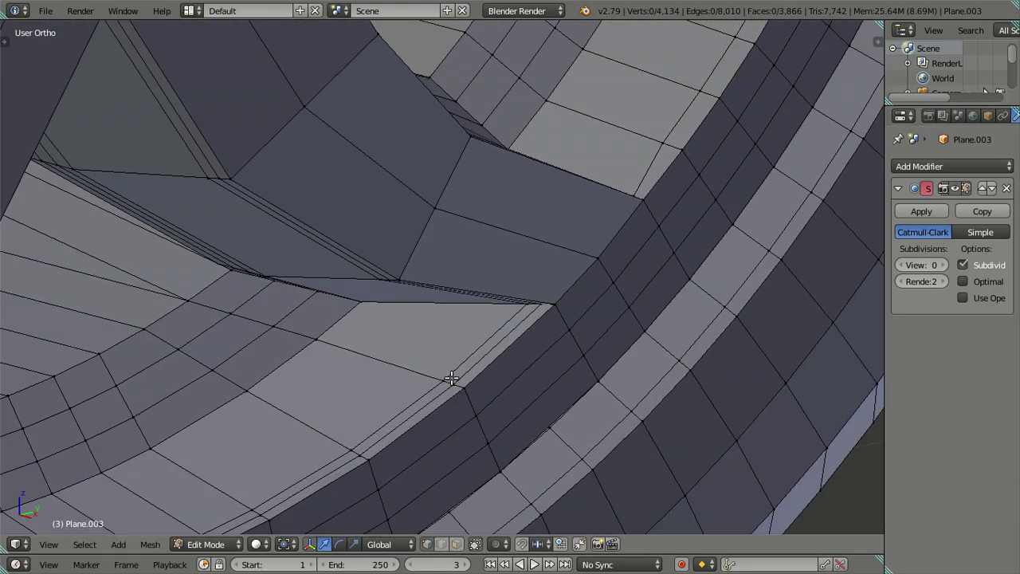
{"action": "key", "text": "alt+m"}
{"action": "left_click", "coordinate": [452, 375]}
Merge the doubled vertex pair at the next spoke-to-rim joint.
{"action": "scroll", "coordinate": [443, 371], "scroll_direction": "down", "scroll_amount": 2}
{"action": "scroll", "coordinate": [344, 374], "scroll_direction": "down", "scroll_amount": 1}
{"action": "middle_click_drag", "start_coordinate": [344, 375], "coordinate": [470, 371]}
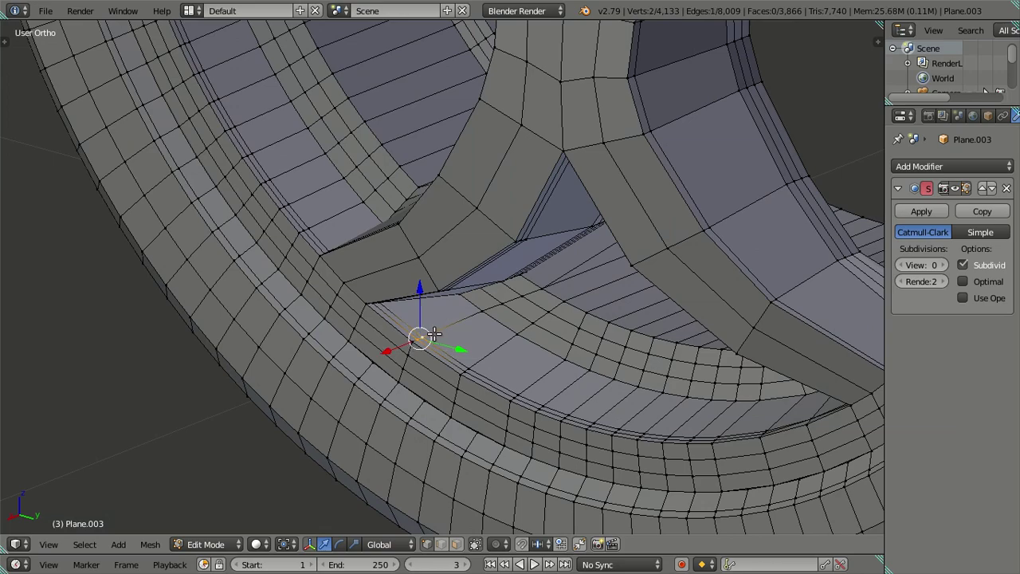
{"action": "scroll", "coordinate": [435, 333], "scroll_direction": "up", "scroll_amount": 2}
{"action": "key", "text": "alt+m"}
{"action": "left_click", "coordinate": [473, 352]}
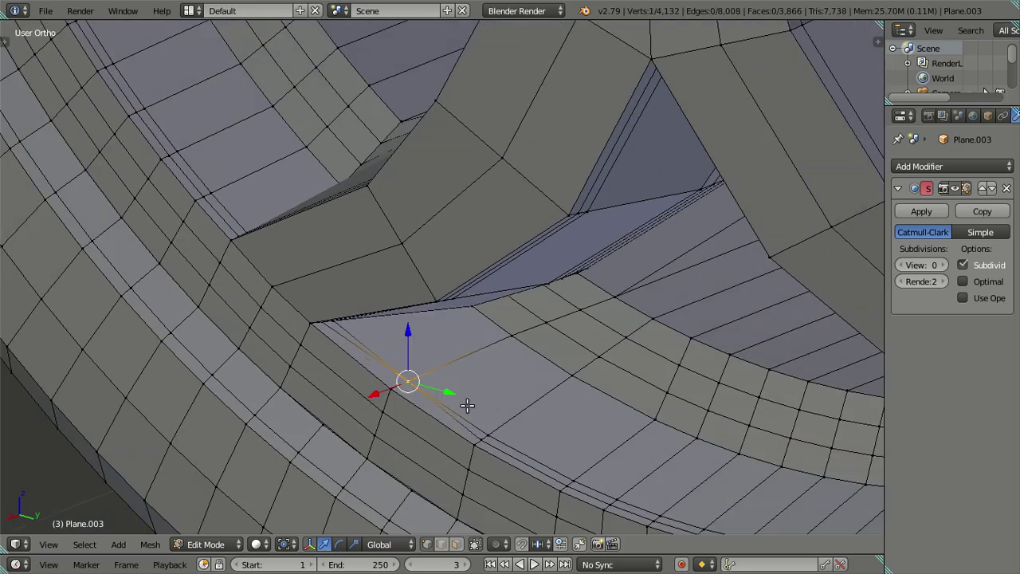
Dissolve two stray edge loops running along the rim.
{"action": "right_click", "coordinate": [523, 456], "text": "alt"}
{"action": "mouse_move", "coordinate": [532, 439]}
{"action": "middle_mouse_down"}
{"action": "mouse_move", "coordinate": [508, 358]}
{"action": "mouse_move", "coordinate": [494, 369]}
{"action": "middle_mouse_up"}
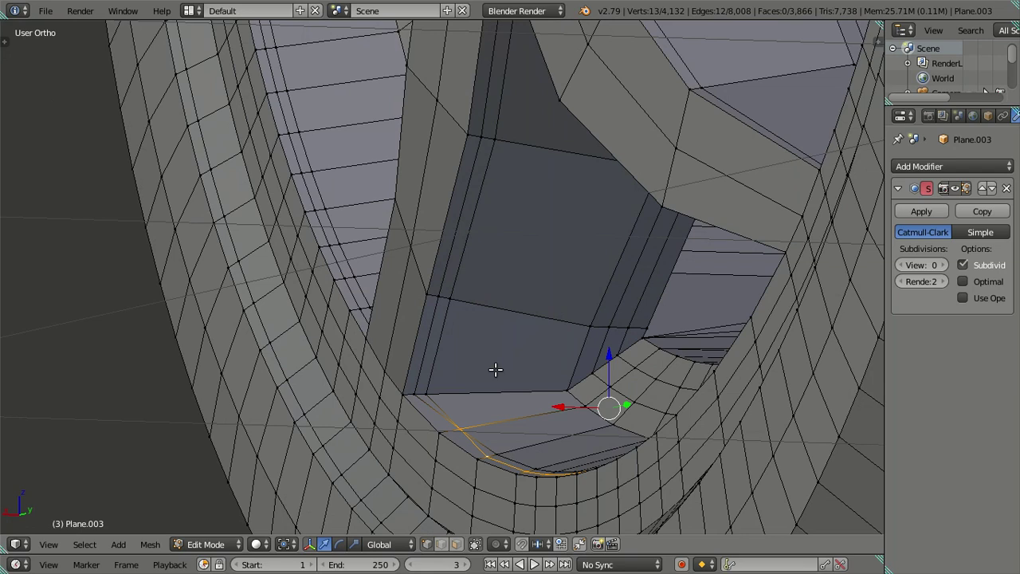
{"action": "right_click", "coordinate": [468, 254], "text": "alt+shift"}
{"action": "key", "text": "x"}
{"action": "left_click", "coordinate": [543, 263]}
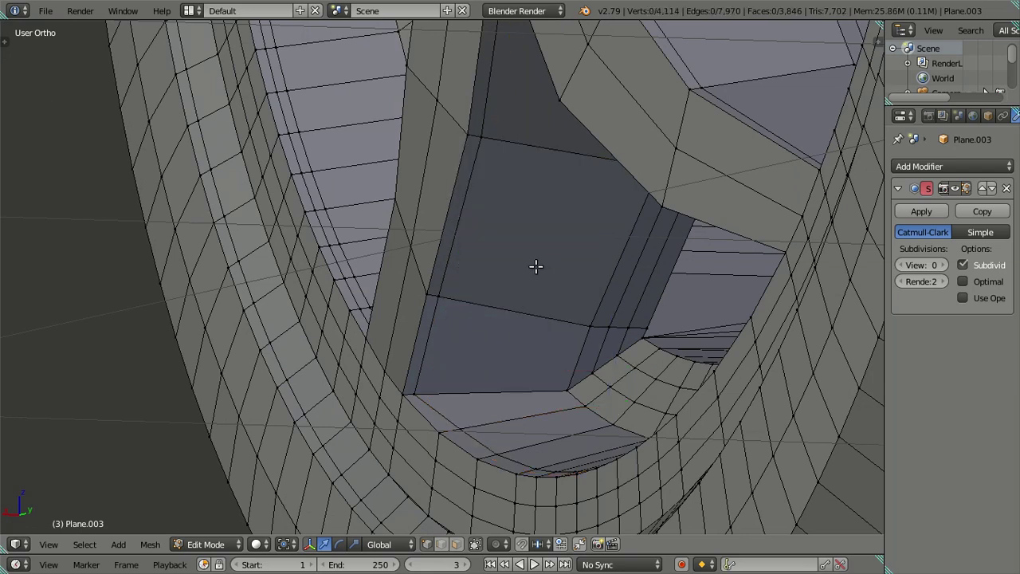
Merge the selected vertices at another joint into one.
{"action": "scroll", "coordinate": [536, 267], "scroll_direction": "down", "scroll_amount": 3}
{"action": "middle_click_drag", "start_coordinate": [465, 259], "coordinate": [548, 381]}
{"action": "scroll", "coordinate": [548, 381], "scroll_direction": "up", "scroll_amount": 2}
{"action": "scroll", "coordinate": [583, 423], "scroll_direction": "up", "scroll_amount": 2}
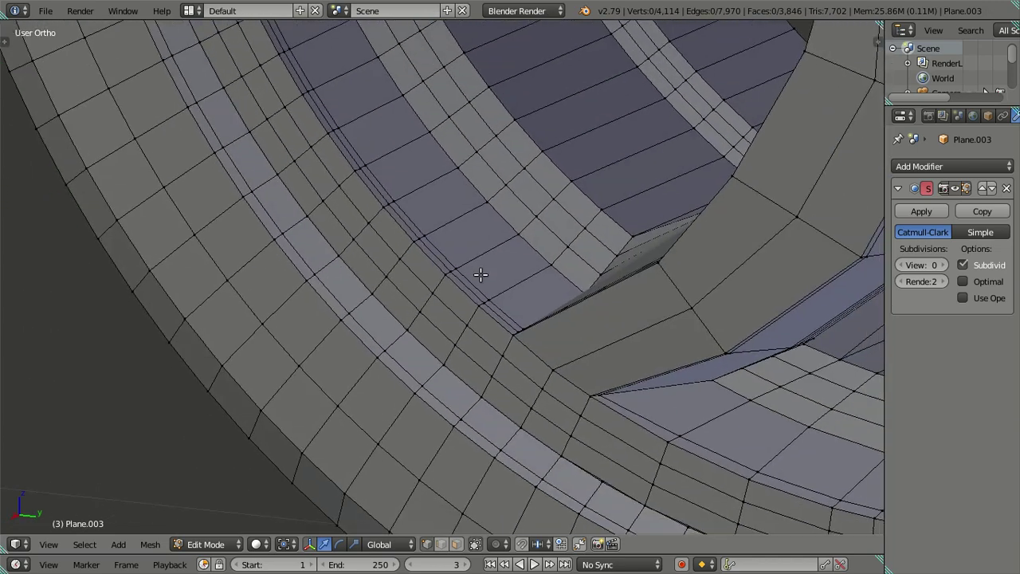
{"action": "scroll", "coordinate": [481, 275], "scroll_direction": "up", "scroll_amount": 2}
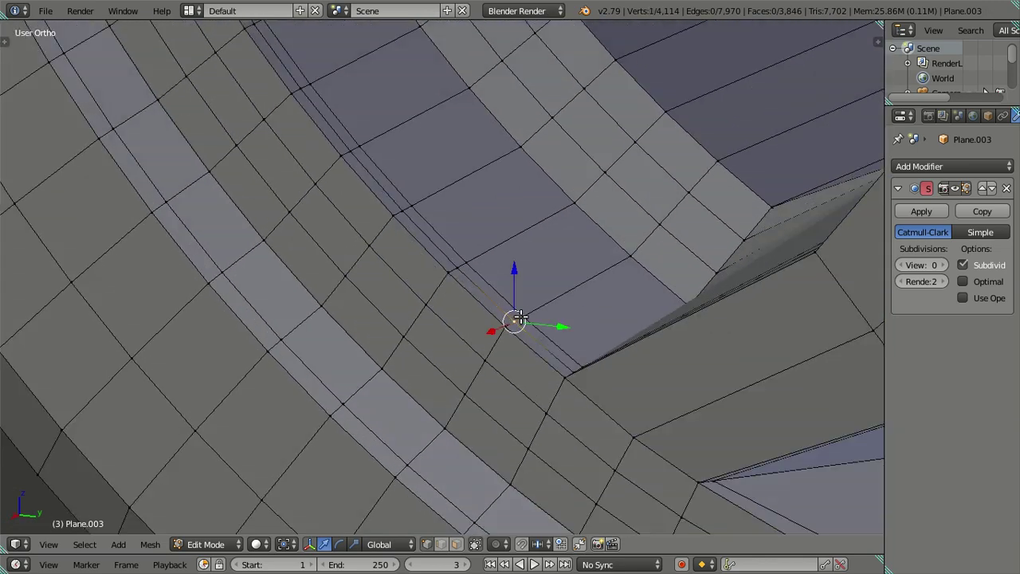
{"action": "key", "text": "alt+m"}
{"action": "left_click", "coordinate": [544, 319]}
Merge another joint's vertex pair and dissolve the leftover selected edges.
{"action": "scroll", "coordinate": [544, 319], "scroll_direction": "down", "scroll_amount": 2}
{"action": "mouse_move", "coordinate": [543, 318]}
{"action": "middle_mouse_down"}
{"action": "mouse_move", "coordinate": [518, 387]}
{"action": "mouse_move", "coordinate": [391, 183]}
{"action": "mouse_move", "coordinate": [391, 199]}
{"action": "middle_mouse_up"}
{"action": "scroll", "coordinate": [391, 198], "scroll_direction": "up", "scroll_amount": 2}
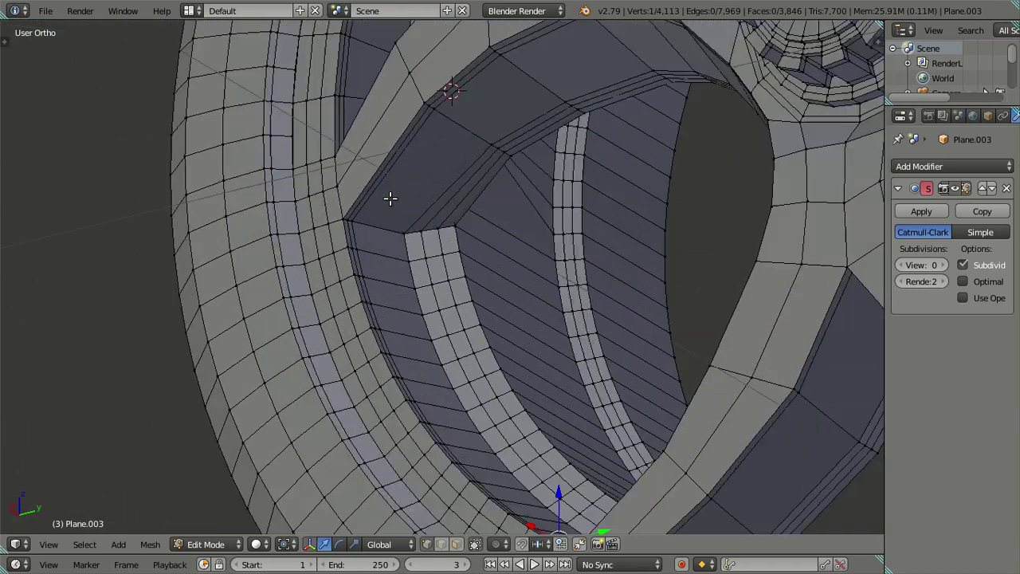
{"action": "scroll", "coordinate": [528, 426], "scroll_direction": "up", "scroll_amount": 2}
{"action": "scroll", "coordinate": [476, 364], "scroll_direction": "up", "scroll_amount": 2}
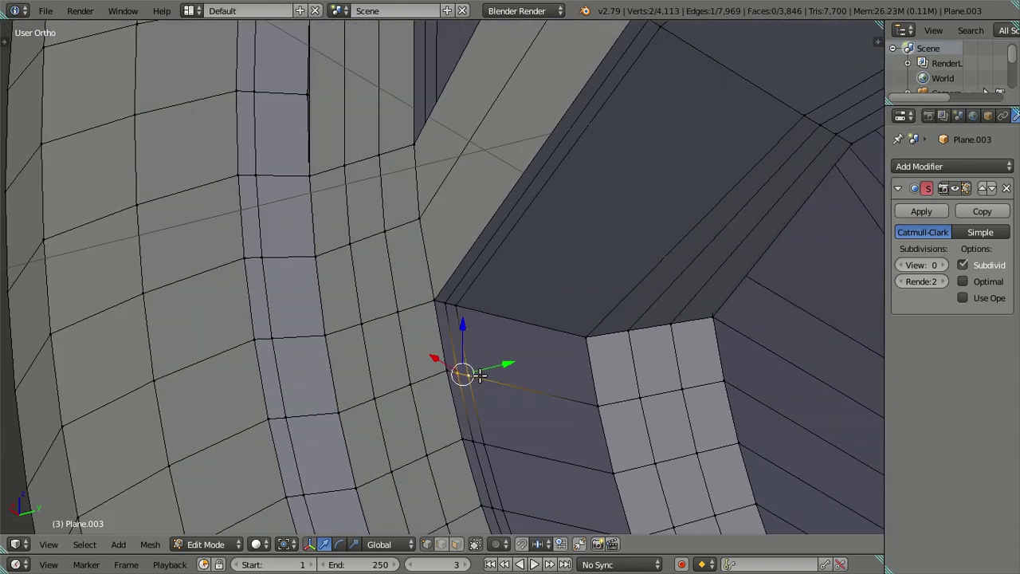
{"action": "key", "text": "alt+m"}
{"action": "left_click", "coordinate": [487, 380]}
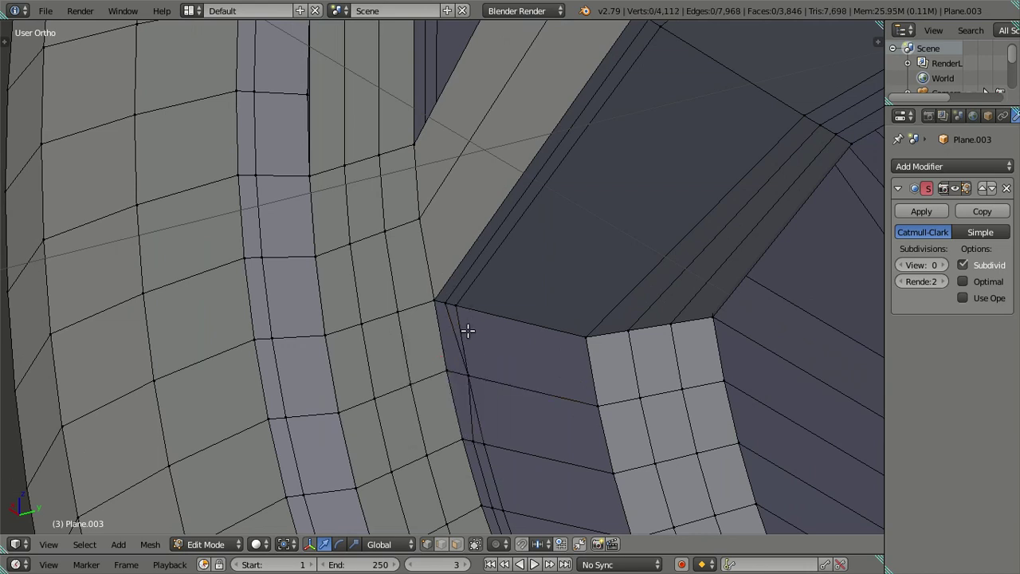
{"action": "key", "text": "x"}
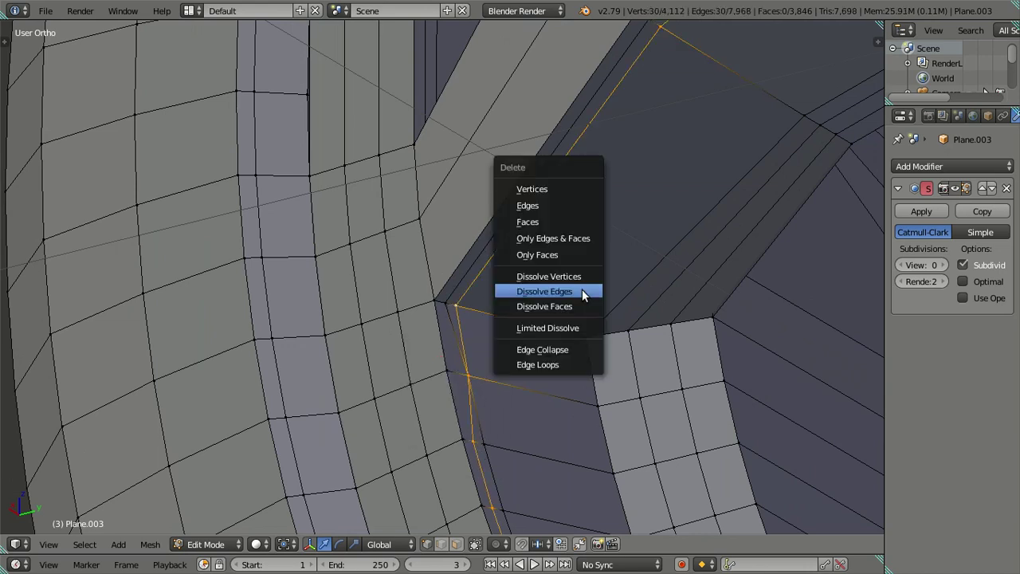
{"action": "left_click", "coordinate": [582, 289]}
Clear the selection, then merge a rim-spoke vertex pair at the last selected vertex.
{"action": "scroll", "coordinate": [494, 297], "scroll_direction": "down", "scroll_amount": 2}
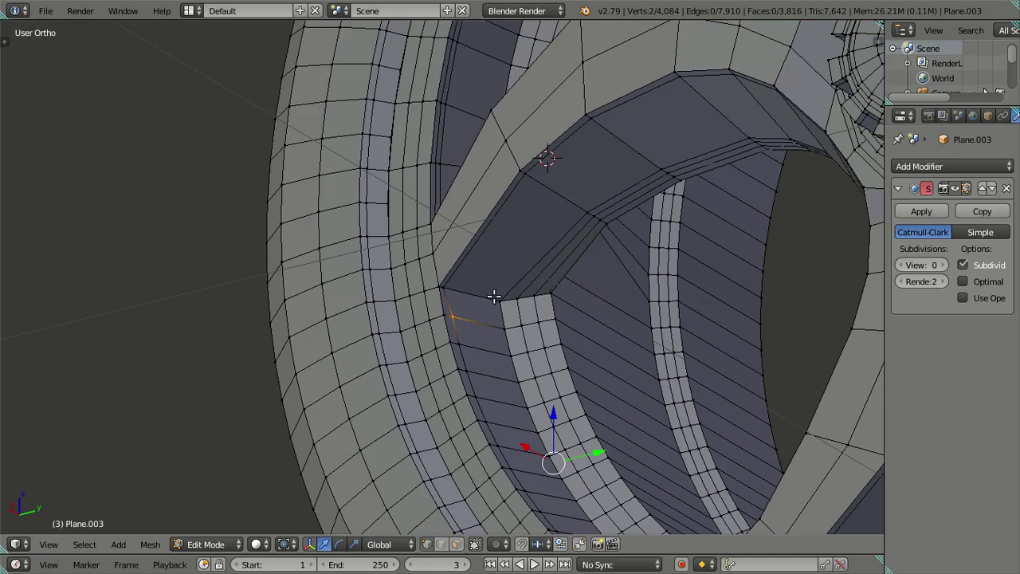
{"action": "key", "text": "a"}
{"action": "scroll", "coordinate": [494, 296], "scroll_direction": "down", "scroll_amount": 2}
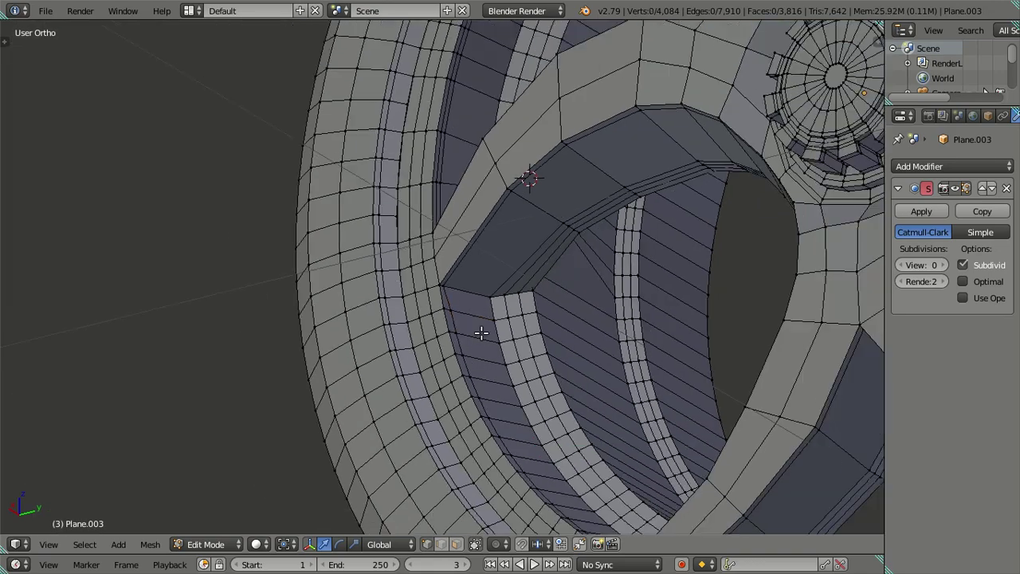
{"action": "middle_click_drag", "start_coordinate": [569, 337], "coordinate": [391, 433]}
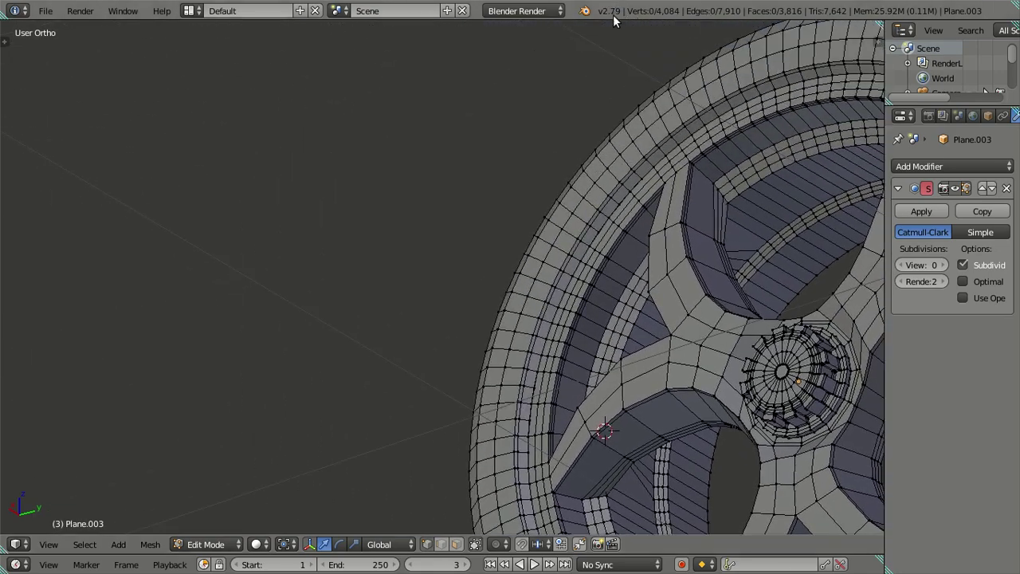
{"action": "scroll", "coordinate": [458, 410], "scroll_direction": "up", "scroll_amount": 4}
{"action": "middle_click_drag", "start_coordinate": [458, 410], "coordinate": [487, 244], "text": "shift"}
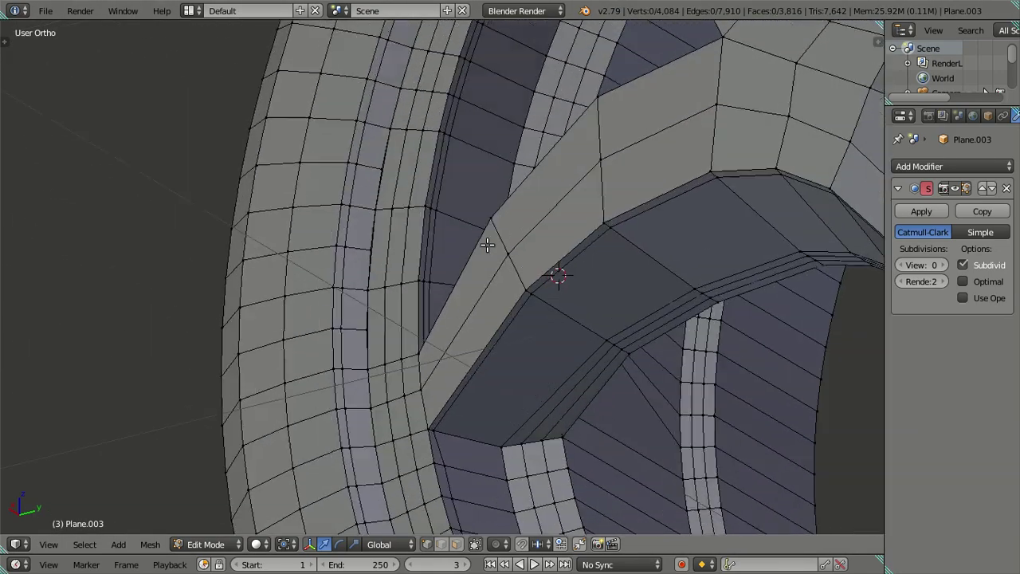
{"action": "scroll", "coordinate": [407, 289], "scroll_direction": "up", "scroll_amount": 2}
{"action": "key", "text": "alt+m"}
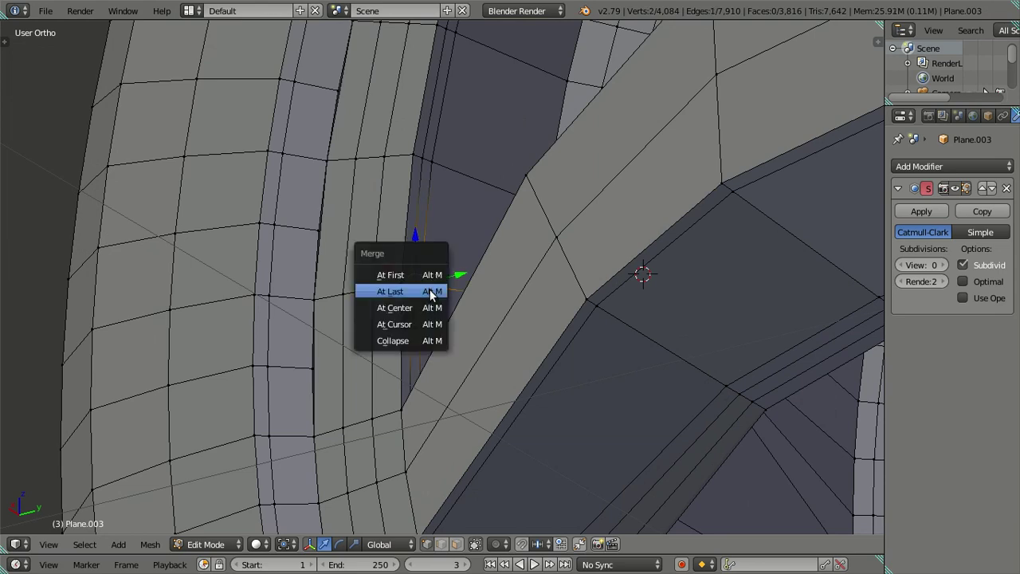
{"action": "left_click", "coordinate": [429, 290]}
Move along the rim to the next joint and begin merging its vertex pair.
{"action": "scroll", "coordinate": [428, 287], "scroll_direction": "down", "scroll_amount": 2}
{"action": "middle_click_drag", "start_coordinate": [442, 235], "coordinate": [316, 436], "text": "shift"}
{"action": "mouse_move", "coordinate": [456, 126]}
{"action": "middle_mouse_down"}
{"action": "mouse_move", "coordinate": [464, 282]}
{"action": "mouse_move", "coordinate": [440, 253]}
{"action": "middle_mouse_up"}
{"action": "key", "text": "alt+m"}
Complete the pending vertex merge and dissolve an edge loop along the rim.
{"action": "left_click", "coordinate": [438, 291]}
{"action": "mouse_move", "coordinate": [402, 326]}
{"action": "middle_mouse_down"}
{"action": "mouse_move", "coordinate": [384, 359]}
{"action": "mouse_move", "coordinate": [417, 433]}
{"action": "mouse_move", "coordinate": [537, 378]}
{"action": "mouse_move", "coordinate": [599, 392]}
{"action": "mouse_move", "coordinate": [184, 263]}
{"action": "middle_mouse_up"}
{"action": "left_click", "coordinate": [375, 338], "text": "alt"}
{"action": "key", "text": "x"}
{"action": "left_click", "coordinate": [370, 305]}
{"action": "scroll", "coordinate": [370, 305], "scroll_direction": "down", "scroll_amount": 5}
{"action": "mouse_move", "coordinate": [370, 305]}
{"action": "middle_mouse_down"}
{"action": "mouse_move", "coordinate": [412, 382]}
{"action": "mouse_move", "coordinate": [760, 443]}
{"action": "mouse_move", "coordinate": [806, 353]}
{"action": "mouse_move", "coordinate": [487, 337]}
{"action": "middle_mouse_up"}
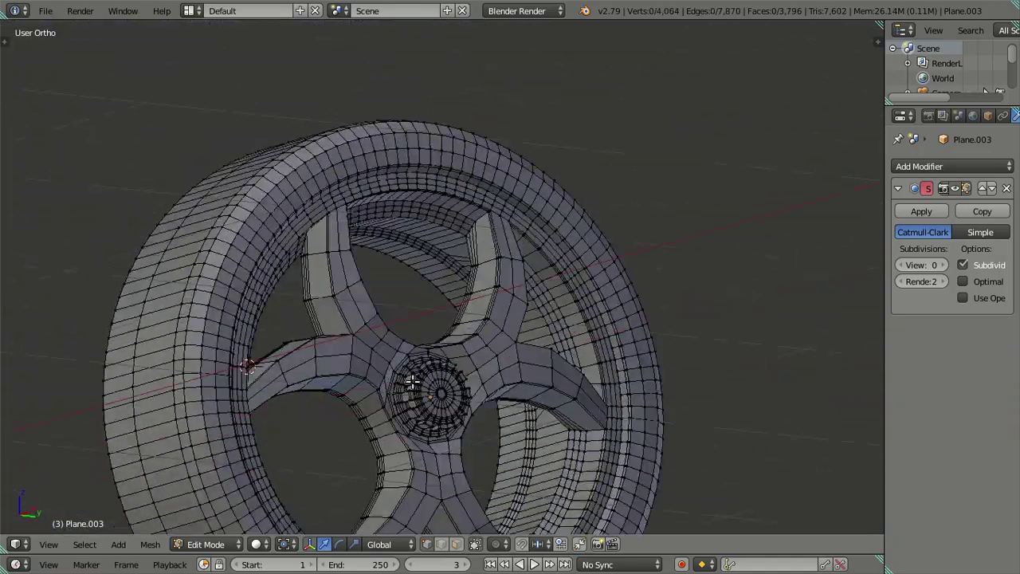
{"action": "scroll", "coordinate": [487, 337], "scroll_direction": "up", "scroll_amount": 4}
Collapse the short edge at a rim joint into a single vertex.
{"action": "mouse_move", "coordinate": [333, 204]}
{"action": "middle_mouse_down"}
{"action": "mouse_move", "coordinate": [467, 376]}
{"action": "mouse_move", "coordinate": [406, 268]}
{"action": "mouse_move", "coordinate": [427, 296]}
{"action": "middle_mouse_up"}
{"action": "scroll", "coordinate": [430, 306], "scroll_direction": "up", "scroll_amount": 3}
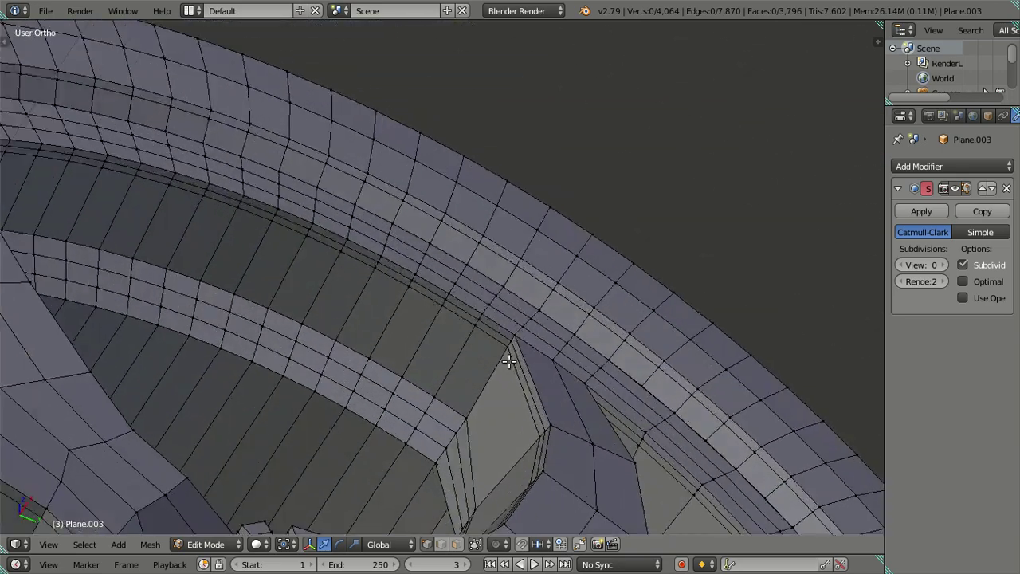
{"action": "scroll", "coordinate": [509, 361], "scroll_direction": "up", "scroll_amount": 2}
{"action": "right_click", "coordinate": [502, 355]}
{"action": "key", "text": "alt+m"}
{"action": "left_click", "coordinate": [531, 373]}
Collapse another joint edge to one vertex and dissolve the adjacent rim edge loop.
{"action": "scroll", "coordinate": [439, 358], "scroll_direction": "down", "scroll_amount": 2}
{"action": "mouse_move", "coordinate": [439, 358]}
{"action": "middle_mouse_down"}
{"action": "mouse_move", "coordinate": [357, 330]}
{"action": "mouse_move", "coordinate": [311, 372]}
{"action": "mouse_move", "coordinate": [311, 388]}
{"action": "middle_mouse_up"}
{"action": "key", "text": "alt+m"}
{"action": "left_click", "coordinate": [344, 396]}
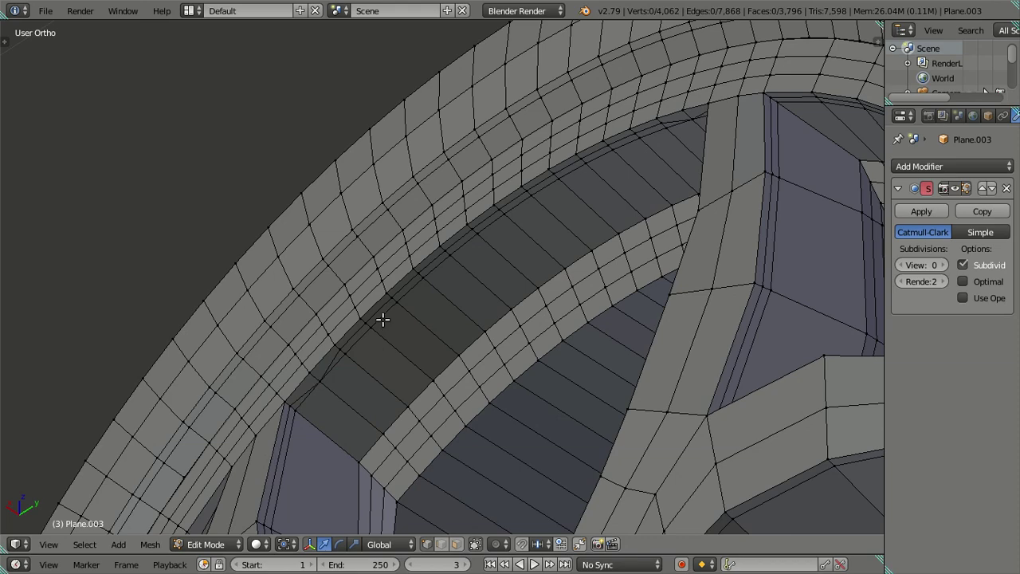
{"action": "right_click", "coordinate": [381, 309], "text": "alt"}
{"action": "scroll", "coordinate": [288, 441], "scroll_direction": "down", "scroll_amount": 2}
{"action": "key", "text": "x"}
{"action": "left_click", "coordinate": [478, 412]}
From a low side view, merge two neighbouring vertices at the rim.
{"action": "scroll", "coordinate": [478, 406], "scroll_direction": "down", "scroll_amount": 3}
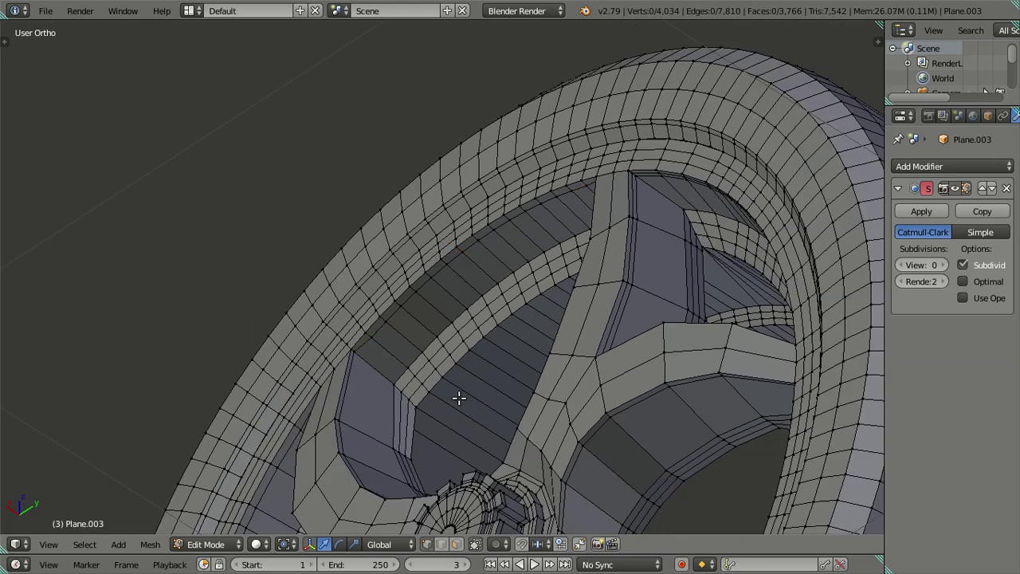
{"action": "middle_click_drag", "start_coordinate": [498, 389], "coordinate": [389, 348]}
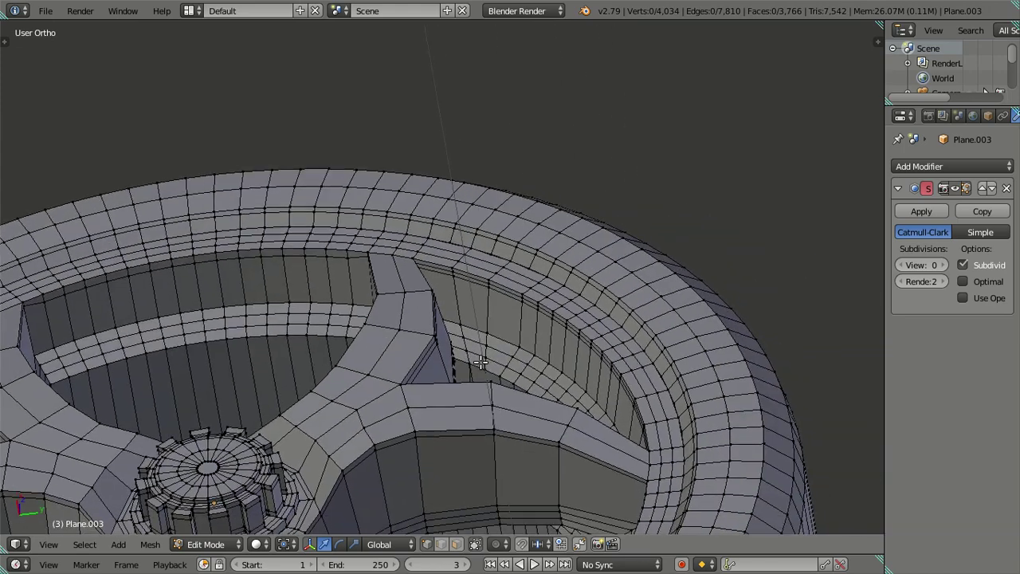
{"action": "middle_click_drag", "start_coordinate": [480, 363], "coordinate": [478, 375]}
{"action": "scroll", "coordinate": [476, 310], "scroll_direction": "up", "scroll_amount": 3}
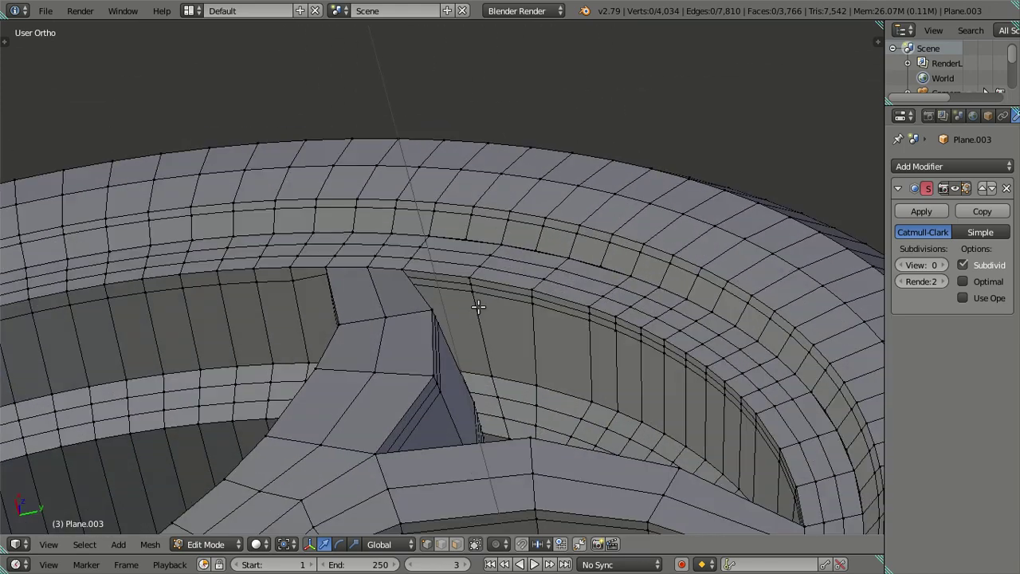
{"action": "scroll", "coordinate": [478, 306], "scroll_direction": "up", "scroll_amount": 2}
{"action": "right_click", "coordinate": [495, 297], "text": "shift"}
{"action": "key", "text": "alt+m"}
{"action": "left_click", "coordinate": [495, 301]}
Orbit and zoom around the ring and hub to inspect the remaining joints.
{"action": "middle_click_drag", "start_coordinate": [504, 356], "coordinate": [413, 356]}
{"action": "scroll", "coordinate": [437, 388], "scroll_direction": "up", "scroll_amount": 3}
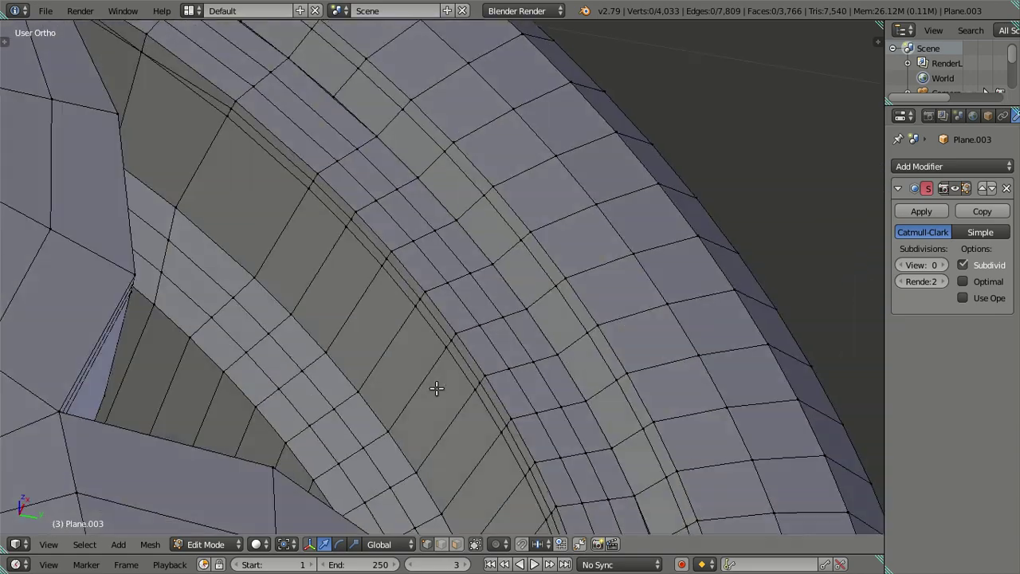
{"action": "scroll", "coordinate": [437, 388], "scroll_direction": "down", "scroll_amount": 3}
{"action": "mouse_move", "coordinate": [436, 388]}
{"action": "middle_mouse_down"}
{"action": "mouse_move", "coordinate": [444, 369]}
{"action": "mouse_move", "coordinate": [478, 405]}
{"action": "middle_mouse_up"}
{"action": "scroll", "coordinate": [496, 366], "scroll_direction": "up", "scroll_amount": 3}
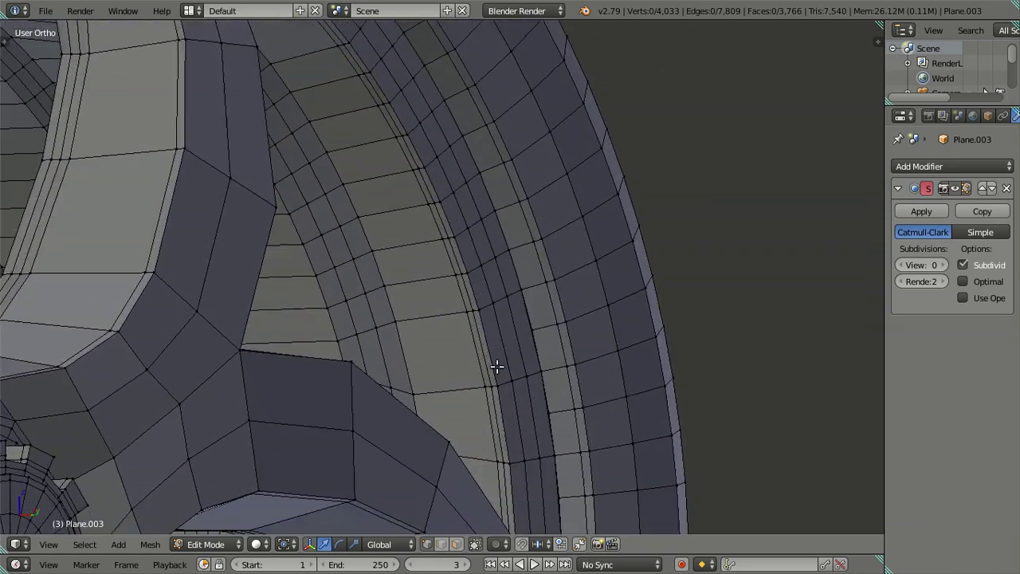
{"action": "middle_click_drag", "start_coordinate": [496, 365], "coordinate": [470, 283]}
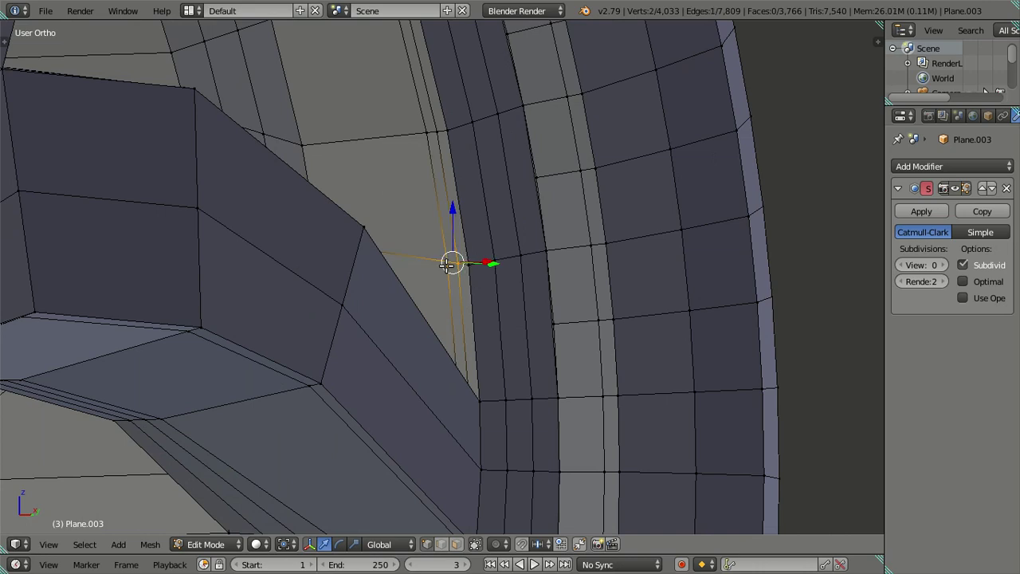
{"action": "scroll", "coordinate": [446, 265], "scroll_direction": "down", "scroll_amount": 3}
{"action": "mouse_move", "coordinate": [452, 212]}
{"action": "middle_mouse_down"}
{"action": "mouse_move", "coordinate": [467, 230]}
{"action": "mouse_move", "coordinate": [426, 407]}
{"action": "middle_mouse_up"}
{"action": "scroll", "coordinate": [439, 249], "scroll_direction": "up", "scroll_amount": 3}
Dissolve one more stray edge loop along the rim.
{"action": "right_click", "coordinate": [439, 239], "text": "alt"}
{"action": "scroll", "coordinate": [439, 238], "scroll_direction": "down", "scroll_amount": 3}
{"action": "scroll", "coordinate": [411, 351], "scroll_direction": "up", "scroll_amount": 3}
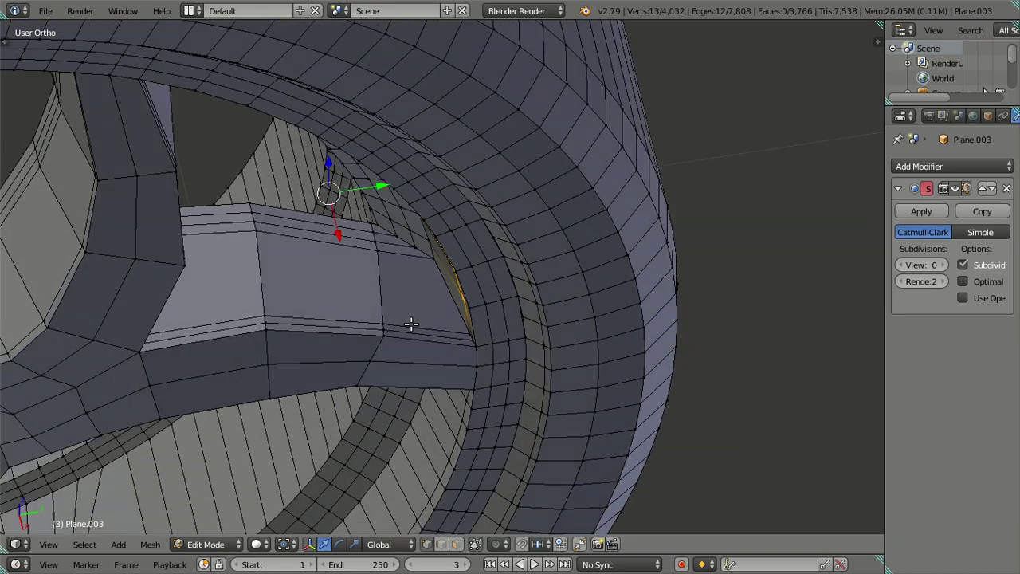
{"action": "mouse_move", "coordinate": [411, 323]}
{"action": "middle_mouse_down"}
{"action": "mouse_move", "coordinate": [451, 310]}
{"action": "mouse_move", "coordinate": [473, 278]}
{"action": "mouse_move", "coordinate": [446, 335]}
{"action": "mouse_move", "coordinate": [413, 320]}
{"action": "middle_mouse_up"}
{"action": "key", "text": "x"}
{"action": "left_click", "coordinate": [519, 337]}
Orbit around the whole wheel to check the cleaned rim and hub from the side.
{"action": "scroll", "coordinate": [494, 390], "scroll_direction": "down", "scroll_amount": 3}
{"action": "mouse_move", "coordinate": [494, 390]}
{"action": "middle_mouse_down"}
{"action": "mouse_move", "coordinate": [369, 311]}
{"action": "mouse_move", "coordinate": [457, 287]}
{"action": "mouse_move", "coordinate": [487, 321]}
{"action": "middle_mouse_up"}
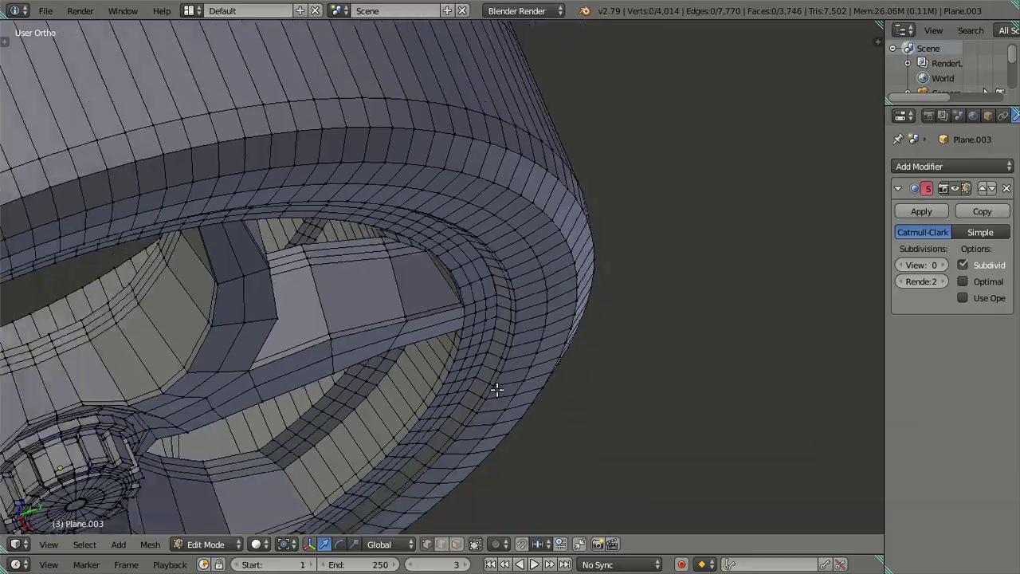
{"action": "scroll", "coordinate": [447, 356], "scroll_direction": "down", "scroll_amount": 2}
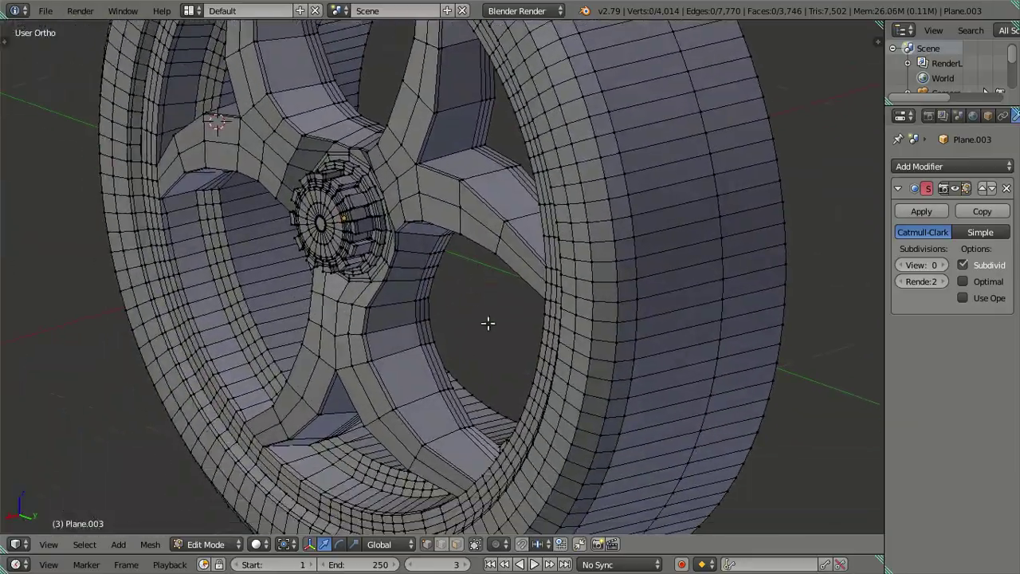
{"action": "scroll", "coordinate": [572, 365], "scroll_direction": "up", "scroll_amount": 3}
{"action": "mouse_move", "coordinate": [572, 365]}
{"action": "middle_mouse_down"}
{"action": "mouse_move", "coordinate": [582, 358]}
{"action": "mouse_move", "coordinate": [453, 281]}
{"action": "mouse_move", "coordinate": [466, 324]}
{"action": "mouse_move", "coordinate": [466, 205]}
{"action": "middle_mouse_up"}
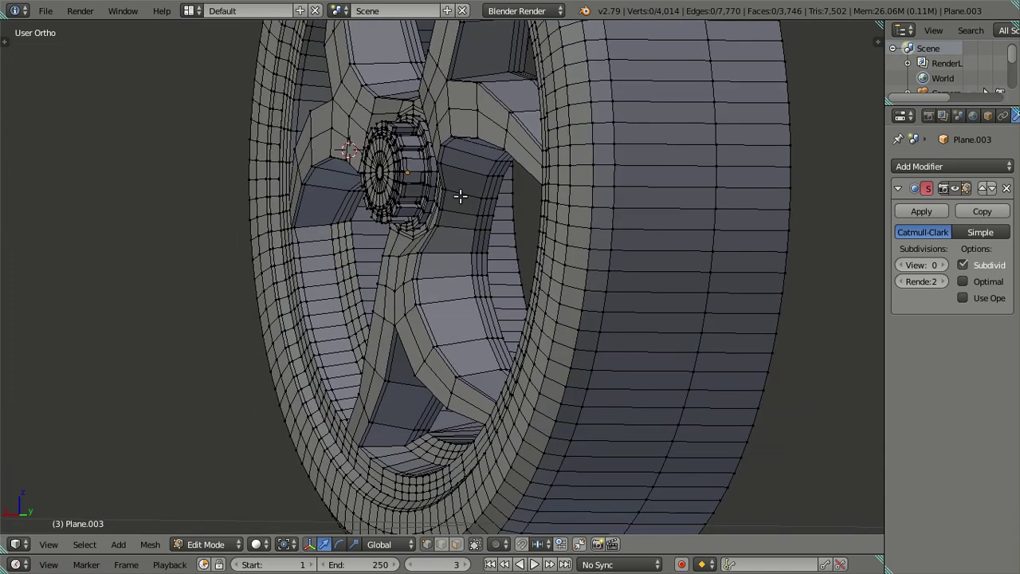
{"action": "scroll", "coordinate": [460, 196], "scroll_direction": "down", "scroll_amount": 3}
{"action": "middle_click_drag", "start_coordinate": [470, 263], "coordinate": [483, 308]}
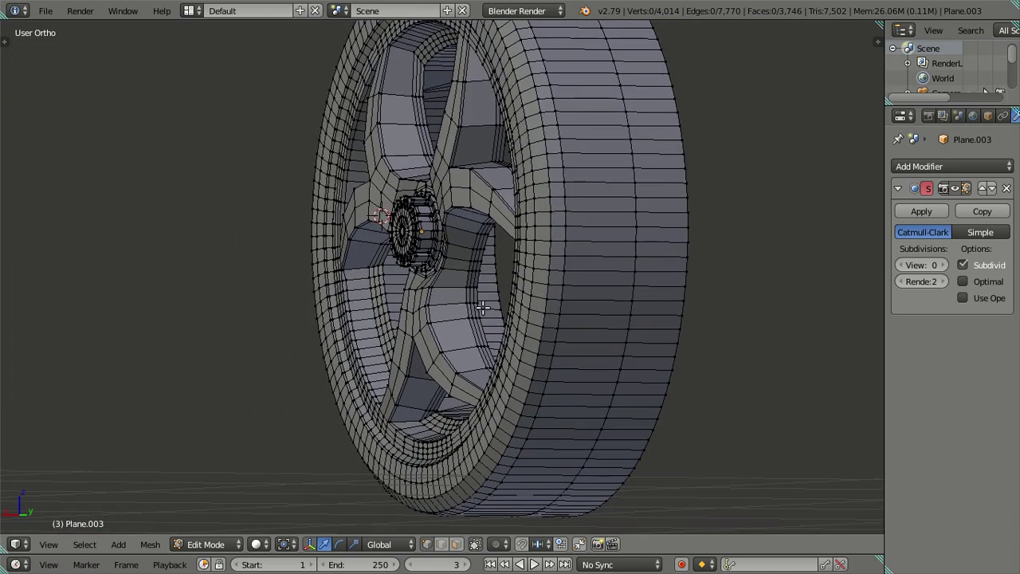
Set the Subdivision Surface viewport level to 2 and return to Object Mode.
{"action": "double_click", "coordinate": [942, 265]}
{"action": "key", "text": "Tab"}
{"action": "mouse_move", "coordinate": [473, 234]}
{"action": "middle_mouse_down"}
{"action": "mouse_move", "coordinate": [554, 241]}
{"action": "mouse_move", "coordinate": [603, 296]}
{"action": "middle_mouse_up"}
{"action": "scroll", "coordinate": [459, 296], "scroll_direction": "up", "scroll_amount": 4}
{"action": "mouse_move", "coordinate": [459, 297]}
{"action": "middle_mouse_down"}
{"action": "mouse_move", "coordinate": [486, 298]}
{"action": "mouse_move", "coordinate": [538, 269]}
{"action": "mouse_move", "coordinate": [552, 250]}
{"action": "mouse_move", "coordinate": [534, 220]}
{"action": "mouse_move", "coordinate": [430, 237]}
{"action": "mouse_move", "coordinate": [396, 300]}
{"action": "mouse_move", "coordinate": [403, 349]}
{"action": "mouse_move", "coordinate": [489, 326]}
{"action": "mouse_move", "coordinate": [455, 274]}
{"action": "mouse_move", "coordinate": [549, 214]}
{"action": "mouse_move", "coordinate": [459, 233]}
{"action": "mouse_move", "coordinate": [446, 260]}
{"action": "middle_mouse_up"}
{"action": "scroll", "coordinate": [399, 318], "scroll_direction": "down", "scroll_amount": 3}
Select the wheel and give it smooth shading from the tool panel.
{"action": "right_click", "coordinate": [446, 259]}
{"action": "scroll", "coordinate": [446, 258], "scroll_direction": "down", "scroll_amount": 2}
{"action": "scroll", "coordinate": [446, 258], "scroll_direction": "up", "scroll_amount": 2}
{"action": "key", "text": "t"}
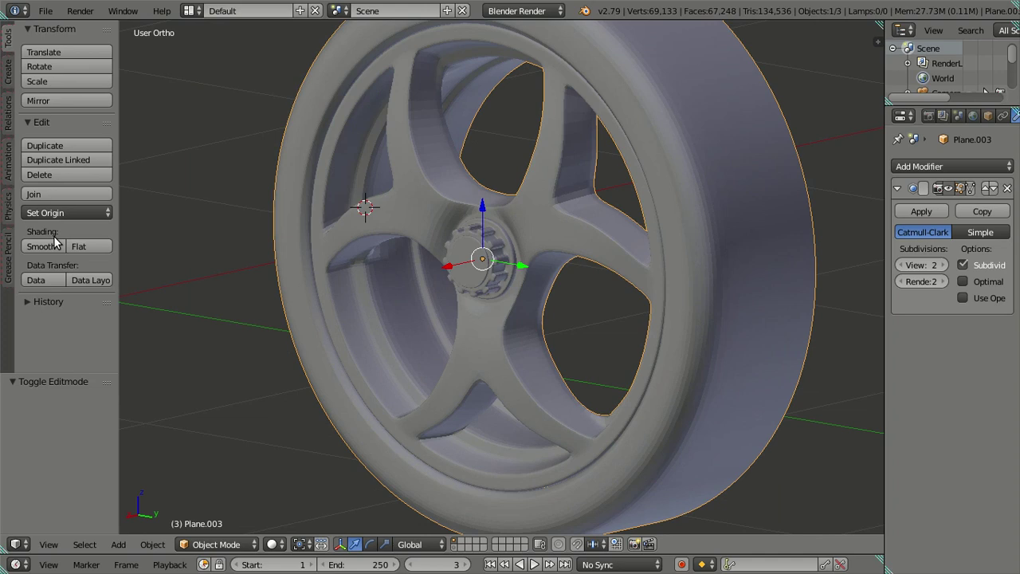
{"action": "scroll", "coordinate": [502, 264], "scroll_direction": "up", "scroll_amount": 2}
{"action": "scroll", "coordinate": [502, 264], "scroll_direction": "up", "scroll_amount": 1}
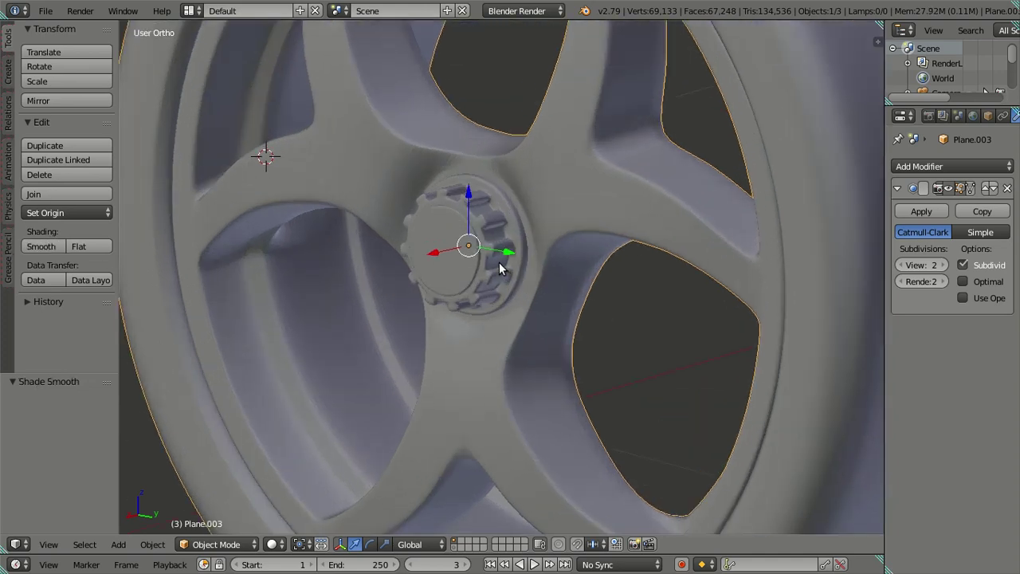
{"action": "key", "text": "t"}
{"action": "key", "text": "a"}
{"action": "scroll", "coordinate": [514, 259], "scroll_direction": "down", "scroll_amount": 2}
Orbit the smoothed wheel to view it from oblique and side angles.
{"action": "mouse_move", "coordinate": [519, 257]}
{"action": "middle_mouse_down"}
{"action": "mouse_move", "coordinate": [539, 203]}
{"action": "mouse_move", "coordinate": [421, 271]}
{"action": "mouse_move", "coordinate": [519, 287]}
{"action": "mouse_move", "coordinate": [560, 307]}
{"action": "mouse_move", "coordinate": [527, 326]}
{"action": "mouse_move", "coordinate": [416, 286]}
{"action": "mouse_move", "coordinate": [387, 289]}
{"action": "middle_mouse_up"}
{"action": "scroll", "coordinate": [489, 311], "scroll_direction": "up", "scroll_amount": 2}
{"action": "mouse_move", "coordinate": [489, 312]}
{"action": "middle_mouse_down"}
{"action": "mouse_move", "coordinate": [460, 273]}
{"action": "mouse_move", "coordinate": [446, 321]}
{"action": "mouse_move", "coordinate": [544, 333]}
{"action": "mouse_move", "coordinate": [521, 298]}
{"action": "mouse_move", "coordinate": [601, 321]}
{"action": "mouse_move", "coordinate": [592, 309]}
{"action": "middle_mouse_up"}
{"action": "scroll", "coordinate": [445, 321], "scroll_direction": "up", "scroll_amount": 1}
{"action": "scroll", "coordinate": [446, 328], "scroll_direction": "down", "scroll_amount": 2}
{"action": "scroll", "coordinate": [600, 321], "scroll_direction": "down", "scroll_amount": 2}
Isolate the tire in local view and enter Edit Mode on its mesh.
{"action": "right_click", "coordinate": [510, 302]}
{"action": "key", "text": "KP_Divide"}
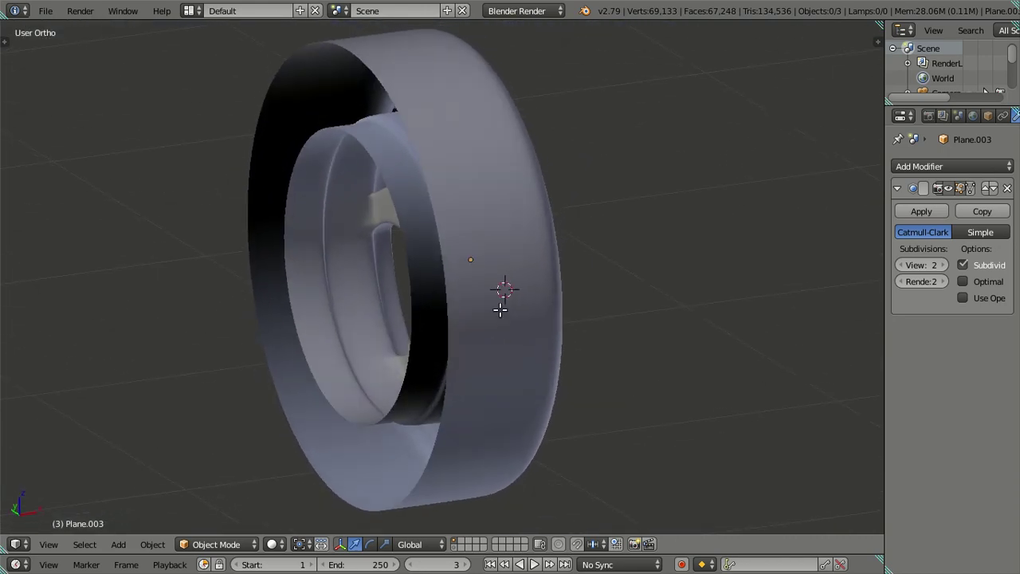
{"action": "key", "text": "Tab"}
{"action": "scroll", "coordinate": [501, 307], "scroll_direction": "down", "scroll_amount": 2}
{"action": "mouse_move", "coordinate": [501, 306]}
{"action": "middle_mouse_down"}
{"action": "mouse_move", "coordinate": [478, 342]}
{"action": "mouse_move", "coordinate": [421, 335]}
{"action": "mouse_move", "coordinate": [473, 421]}
{"action": "mouse_move", "coordinate": [512, 391]}
{"action": "mouse_move", "coordinate": [347, 343]}
{"action": "mouse_move", "coordinate": [290, 415]}
{"action": "mouse_move", "coordinate": [346, 355]}
{"action": "mouse_move", "coordinate": [311, 342]}
{"action": "mouse_move", "coordinate": [348, 353]}
{"action": "mouse_move", "coordinate": [421, 406]}
{"action": "middle_mouse_up"}
{"action": "scroll", "coordinate": [346, 355], "scroll_direction": "down", "scroll_amount": 2}
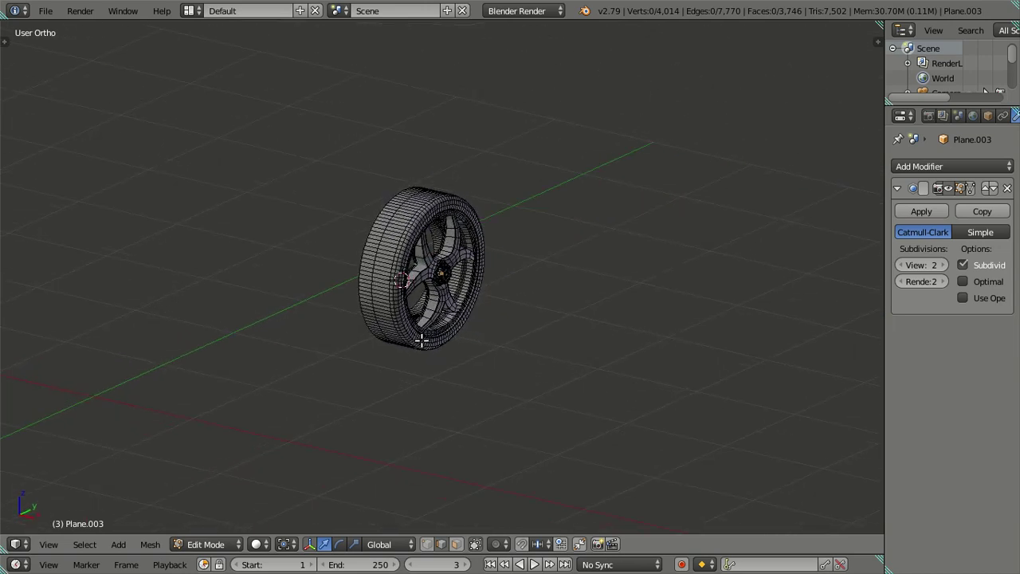
{"action": "scroll", "coordinate": [411, 310], "scroll_direction": "up", "scroll_amount": 3}
{"action": "mouse_move", "coordinate": [411, 311]}
{"action": "middle_mouse_down"}
{"action": "mouse_move", "coordinate": [483, 335]}
{"action": "mouse_move", "coordinate": [539, 299]}
{"action": "mouse_move", "coordinate": [425, 369]}
{"action": "middle_mouse_up"}
Snap the 3D cursor to the centre of a tire edge loop.
{"action": "scroll", "coordinate": [425, 369], "scroll_direction": "up", "scroll_amount": 4}
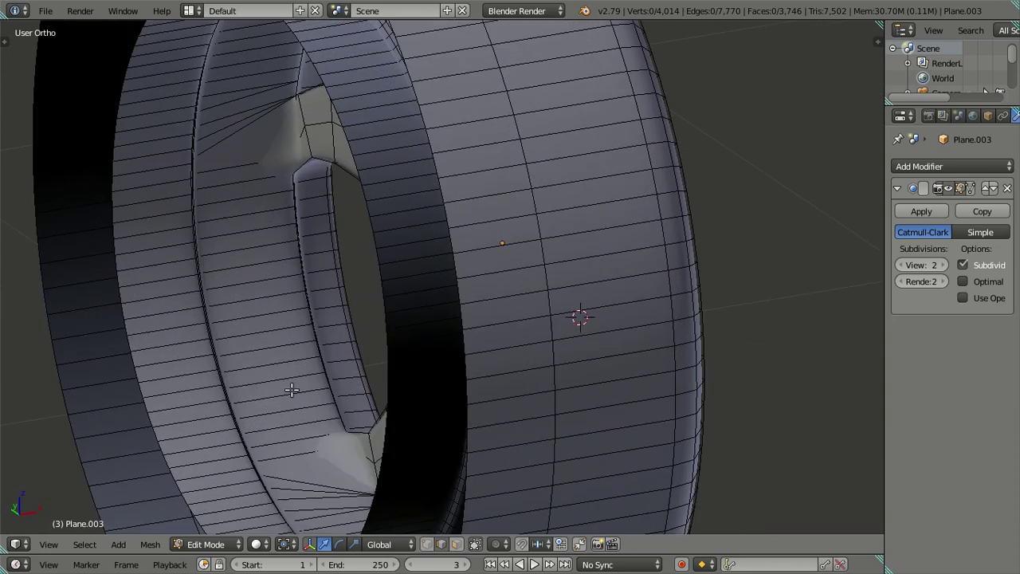
{"action": "scroll", "coordinate": [289, 391], "scroll_direction": "down", "scroll_amount": 2}
{"action": "middle_click_drag", "start_coordinate": [271, 378], "coordinate": [273, 376]}
{"action": "right_click", "coordinate": [429, 218], "text": "alt"}
{"action": "key", "text": "shift+s"}
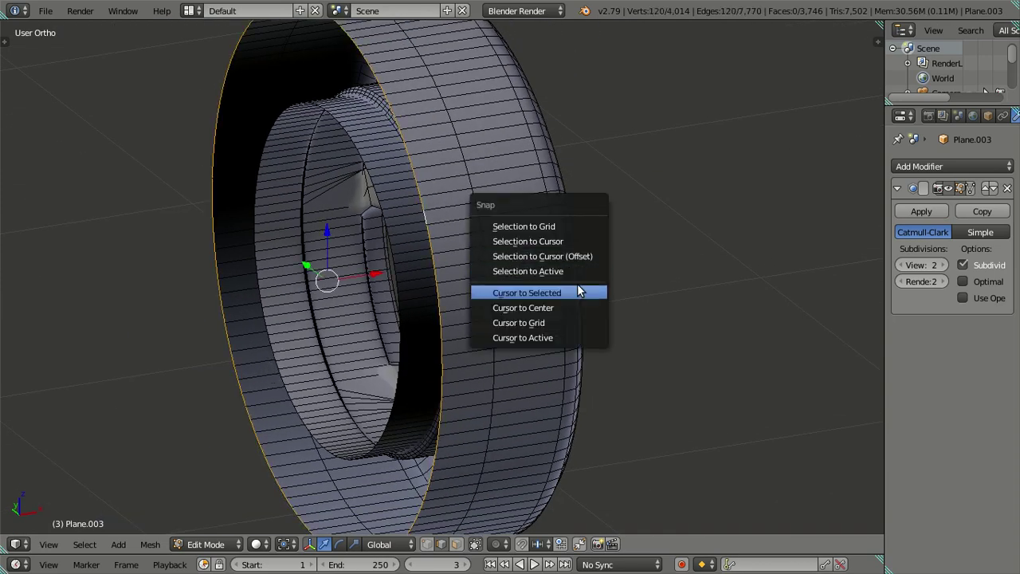
{"action": "left_click", "coordinate": [578, 292]}
{"action": "key", "text": "a"}
{"action": "key", "text": "Tab"}
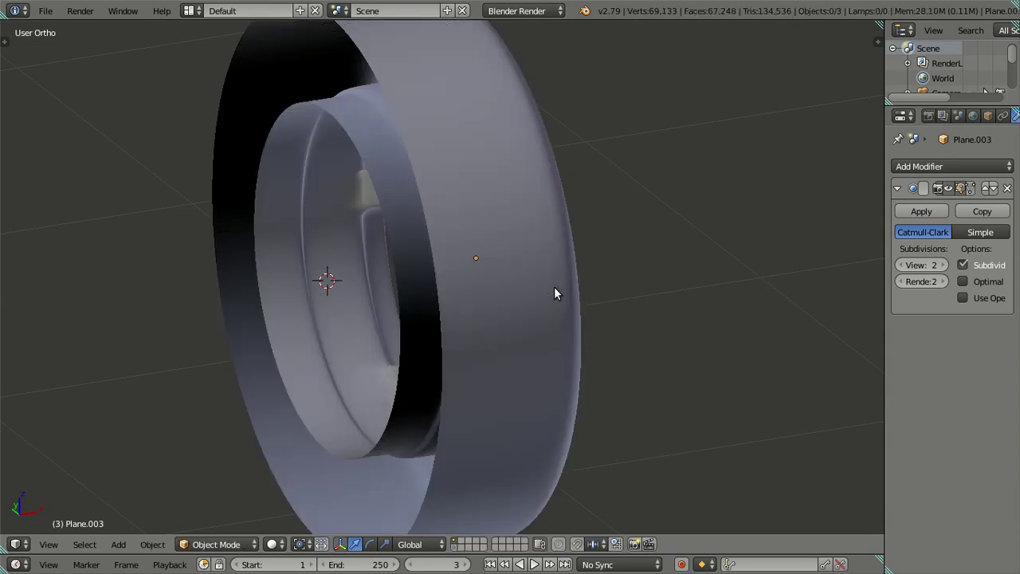
Select the wheel and drop its viewport subdivision level to 0.
{"action": "mouse_move", "coordinate": [876, 280]}
{"action": "middle_mouse_down"}
{"action": "mouse_move", "coordinate": [555, 282]}
{"action": "mouse_move", "coordinate": [473, 247]}
{"action": "middle_mouse_up"}
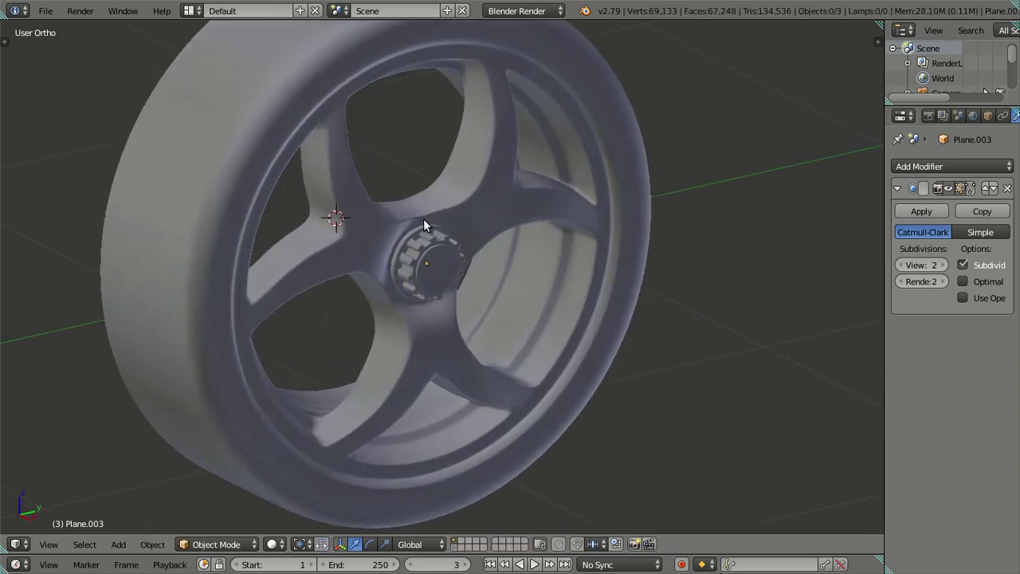
{"action": "right_click", "coordinate": [423, 219]}
{"action": "scroll", "coordinate": [423, 220], "scroll_direction": "down", "scroll_amount": 2}
{"action": "key", "text": "t"}
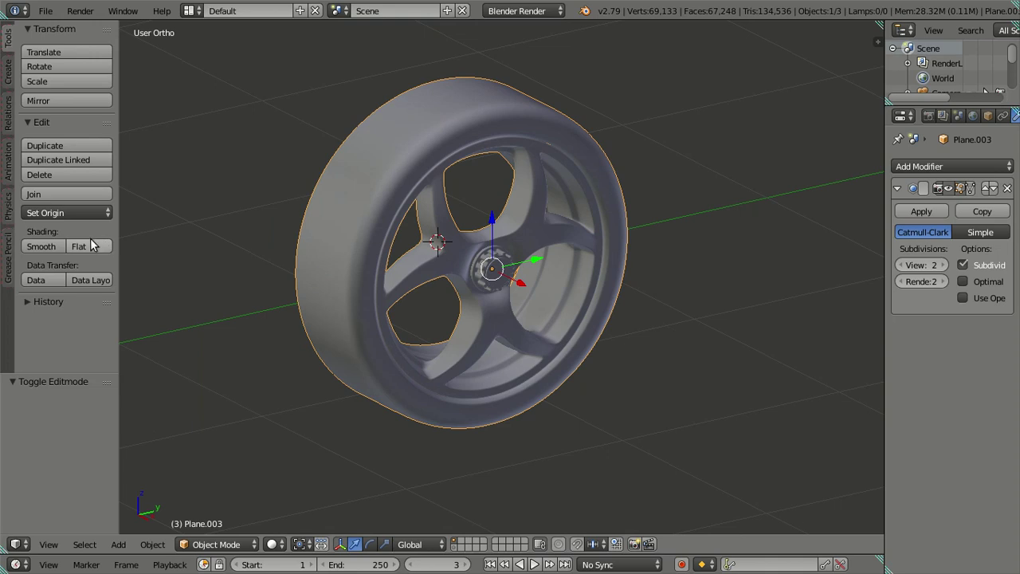
{"action": "key", "text": "t"}
{"action": "scroll", "coordinate": [308, 243], "scroll_direction": "up", "scroll_amount": 3}
{"action": "left_click", "coordinate": [901, 265]}
{"action": "left_click", "coordinate": [901, 265]}
{"action": "mouse_move", "coordinate": [364, 269]}
{"action": "middle_mouse_down"}
{"action": "mouse_move", "coordinate": [512, 284]}
{"action": "mouse_move", "coordinate": [498, 273]}
{"action": "middle_mouse_up"}
{"action": "key", "text": "Tab"}
{"action": "scroll", "coordinate": [498, 274], "scroll_direction": "down", "scroll_amount": 1}
{"action": "key", "text": "Tab"}
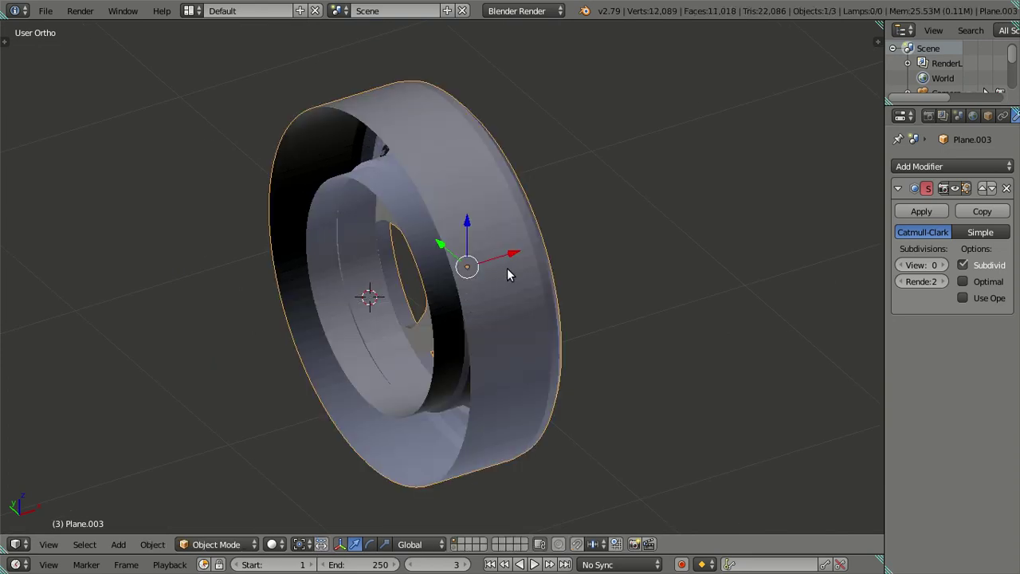
Set the wheel's origin to the 3D cursor.
{"action": "key", "text": "shift+ctrl+alt+c"}
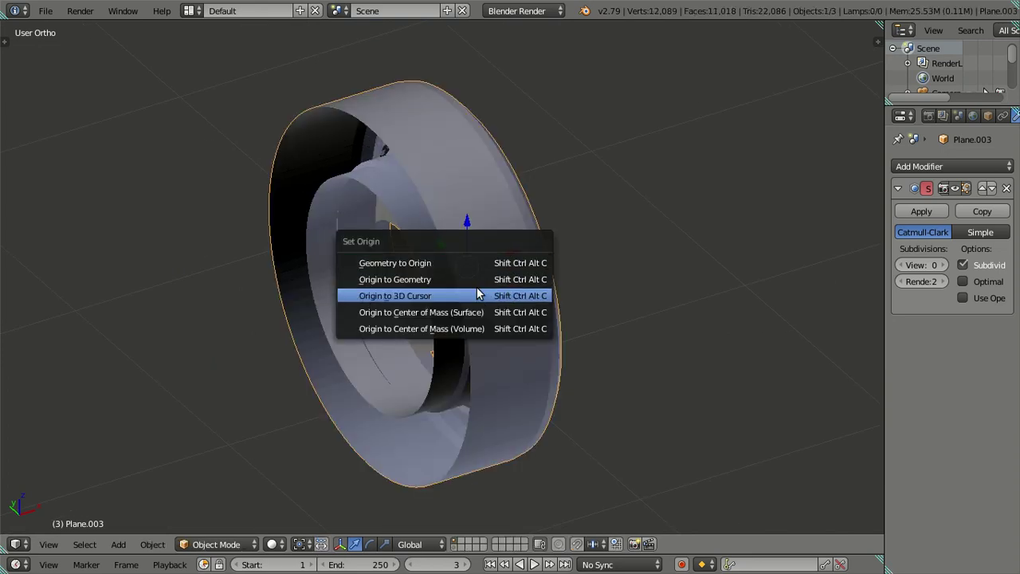
{"action": "left_click", "coordinate": [480, 294]}
{"action": "scroll", "coordinate": [484, 289], "scroll_direction": "down", "scroll_amount": 3}
{"action": "scroll", "coordinate": [484, 289], "scroll_direction": "down", "scroll_amount": 2}
{"action": "scroll", "coordinate": [566, 301], "scroll_direction": "down", "scroll_amount": 2}
Snap the cursor to the world origin and move the wheel onto it.
{"action": "key", "text": "shift+s"}
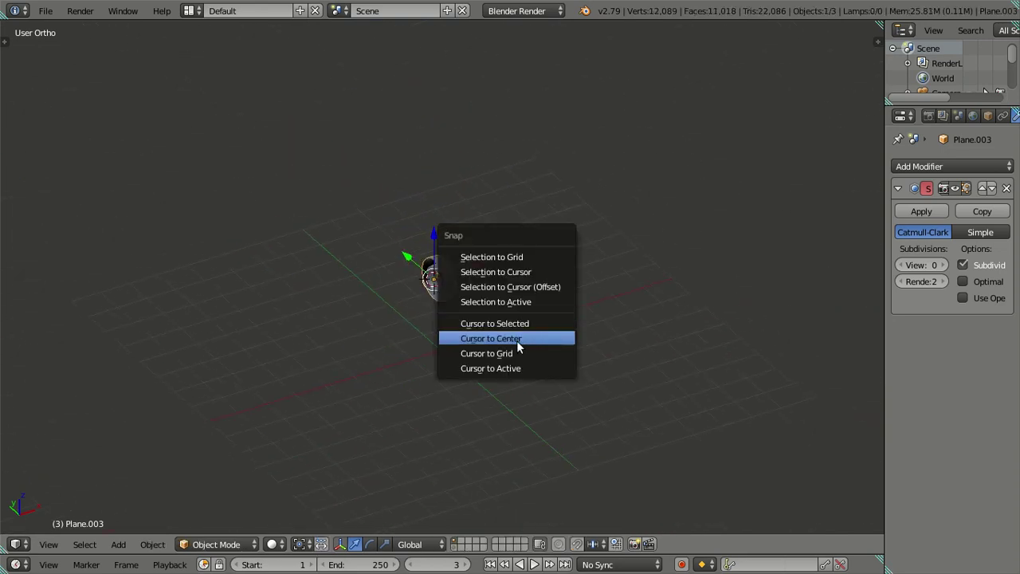
{"action": "left_click", "coordinate": [514, 339]}
{"action": "key", "text": "shift+a"}
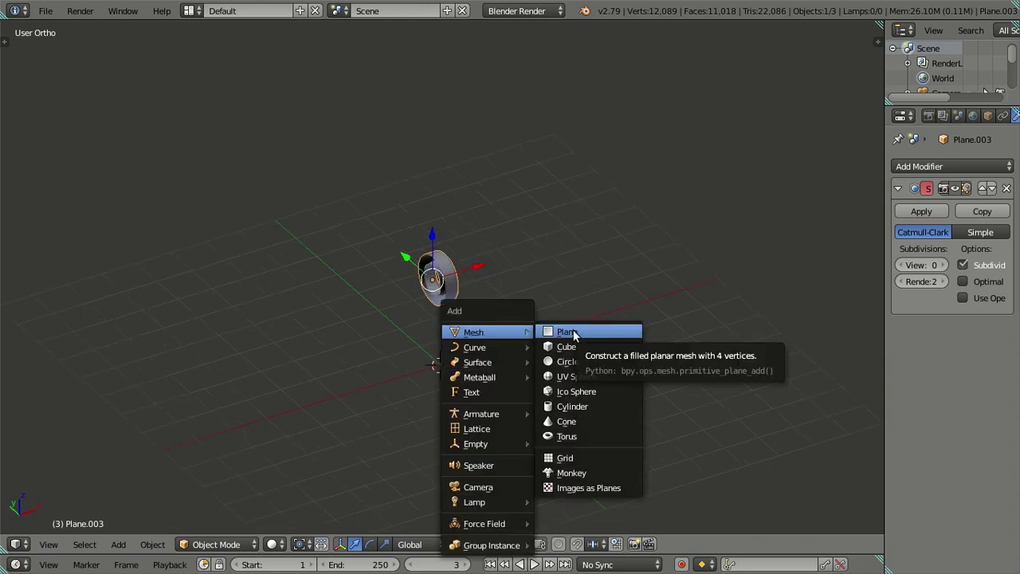
{"action": "key", "text": "Escape"}
{"action": "key", "text": "shift+s"}
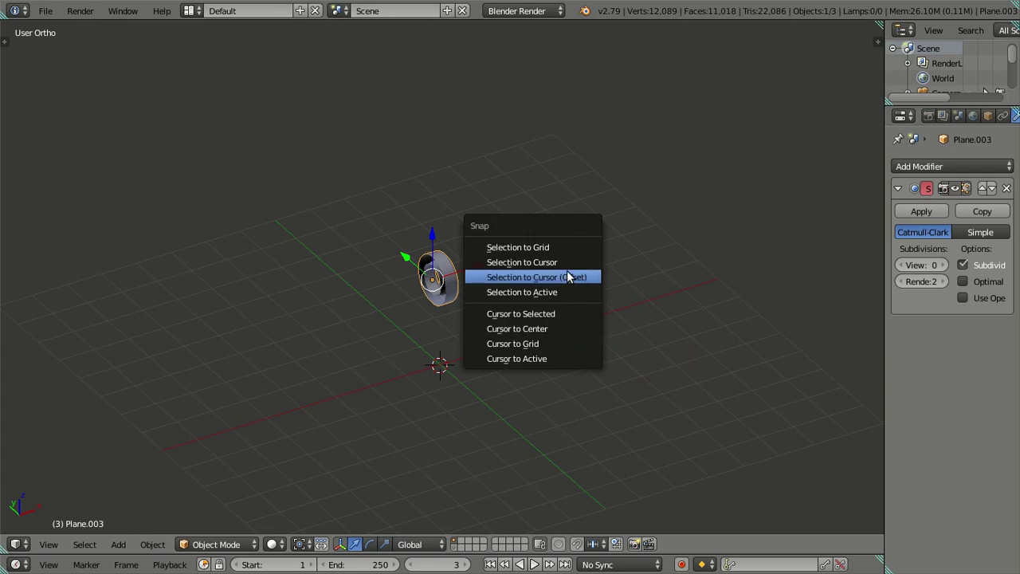
{"action": "left_click", "coordinate": [566, 271]}
{"action": "middle_click_drag", "start_coordinate": [569, 260], "coordinate": [653, 253]}
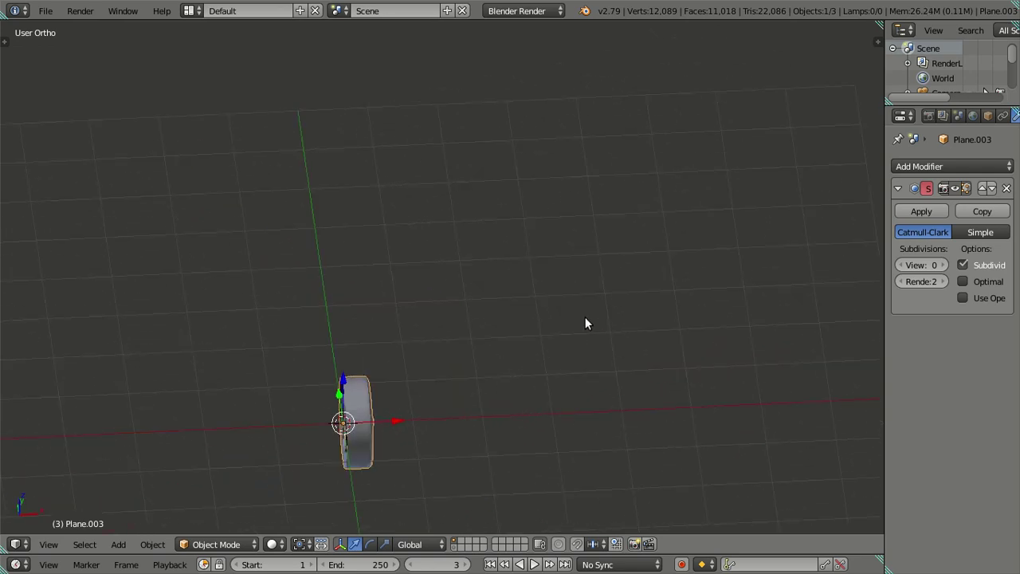
{"action": "left_click", "coordinate": [896, 165]}
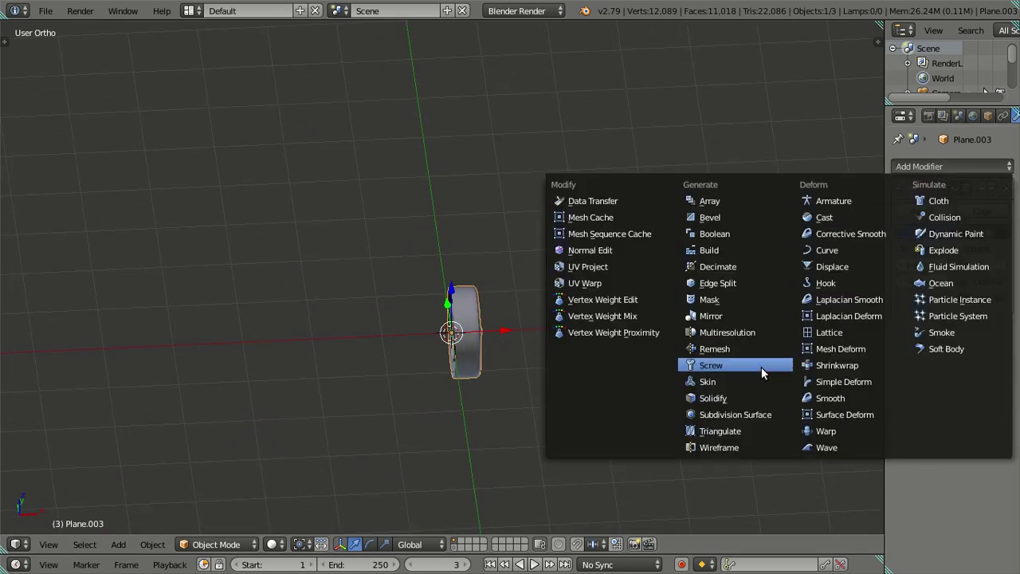
Add a Mirror modifier across X to the wheel.
{"action": "key", "text": "ctrl+0"}
{"action": "key", "text": "Tab"}
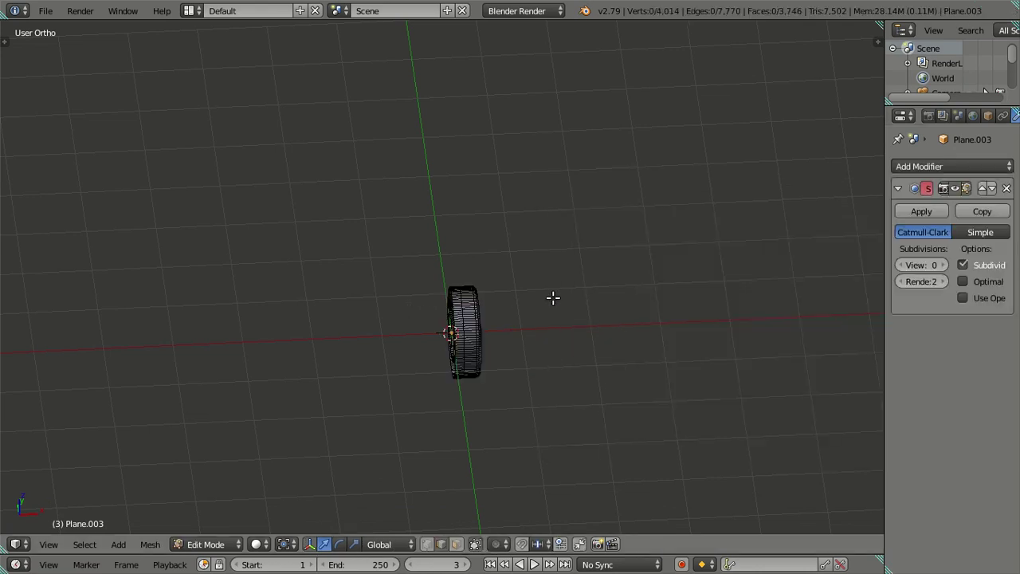
{"action": "left_click", "coordinate": [921, 166]}
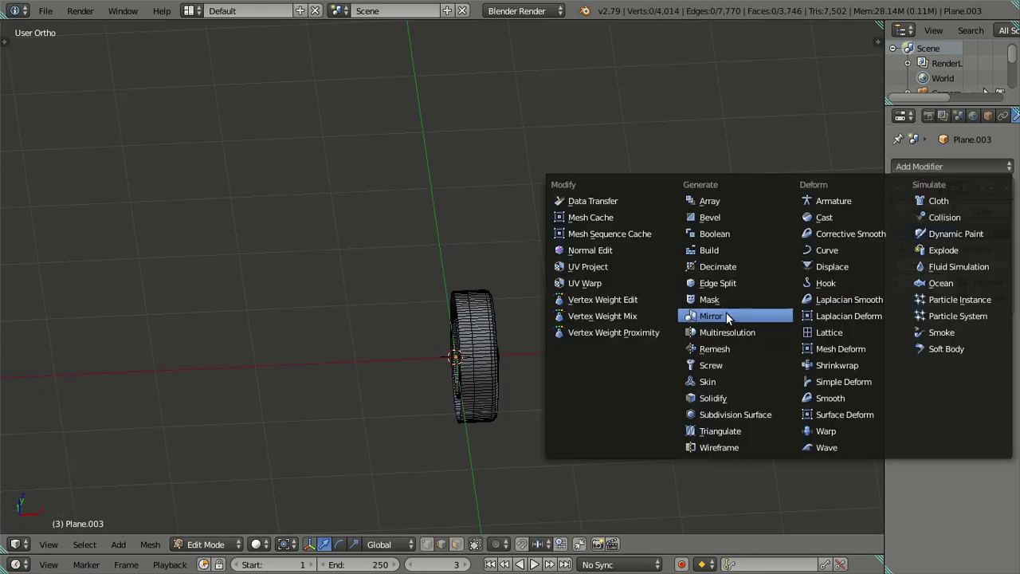
{"action": "left_click", "coordinate": [727, 311]}
{"action": "mouse_move", "coordinate": [794, 407]}
{"action": "middle_mouse_down"}
{"action": "mouse_move", "coordinate": [708, 401]}
{"action": "mouse_move", "coordinate": [731, 428]}
{"action": "mouse_move", "coordinate": [603, 313]}
{"action": "middle_mouse_up"}
{"action": "scroll", "coordinate": [731, 428], "scroll_direction": "up", "scroll_amount": 2}
Check the mirrored wheel pair against the car reference in front view.
{"action": "key", "text": "KP_1"}
{"action": "scroll", "coordinate": [574, 271], "scroll_direction": "up", "scroll_amount": 3}
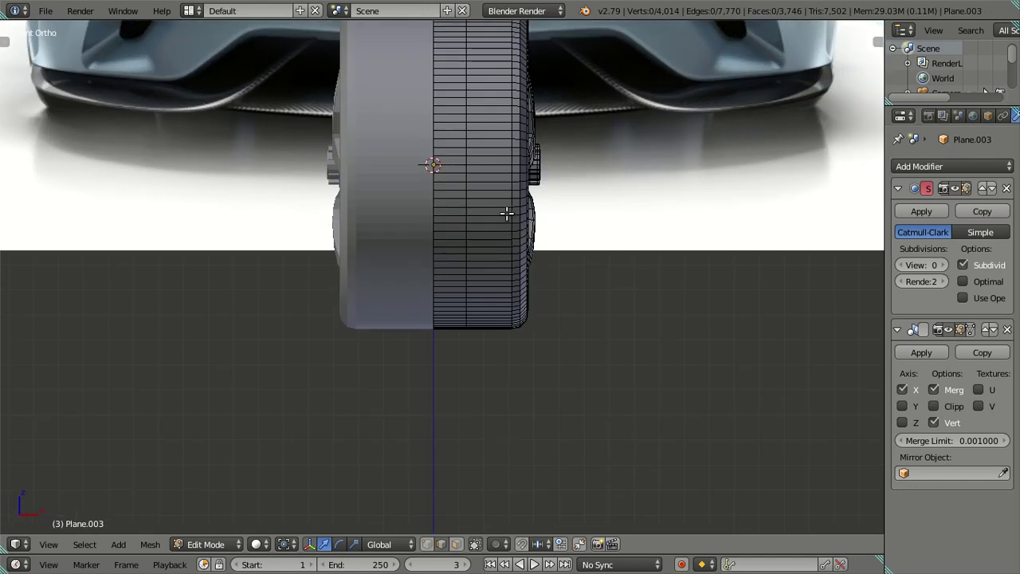
{"action": "middle_click_drag", "start_coordinate": [507, 214], "coordinate": [509, 359], "text": "shift"}
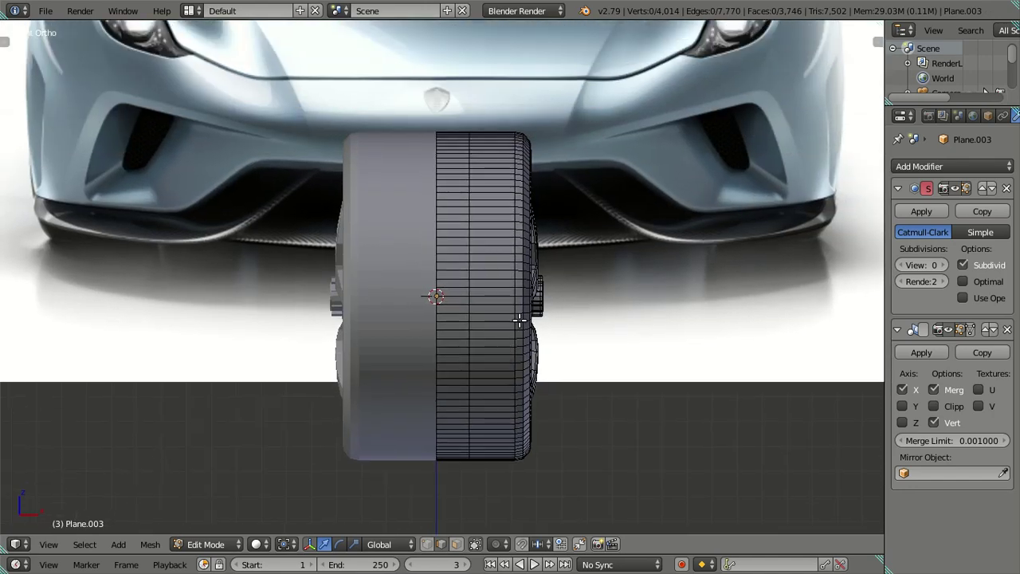
{"action": "key", "text": "Tab"}
{"action": "scroll", "coordinate": [512, 296], "scroll_direction": "down", "scroll_amount": 3}
{"action": "mouse_move", "coordinate": [567, 352]}
{"action": "middle_mouse_down"}
{"action": "mouse_move", "coordinate": [612, 435]}
{"action": "mouse_move", "coordinate": [628, 347]}
{"action": "middle_mouse_up"}
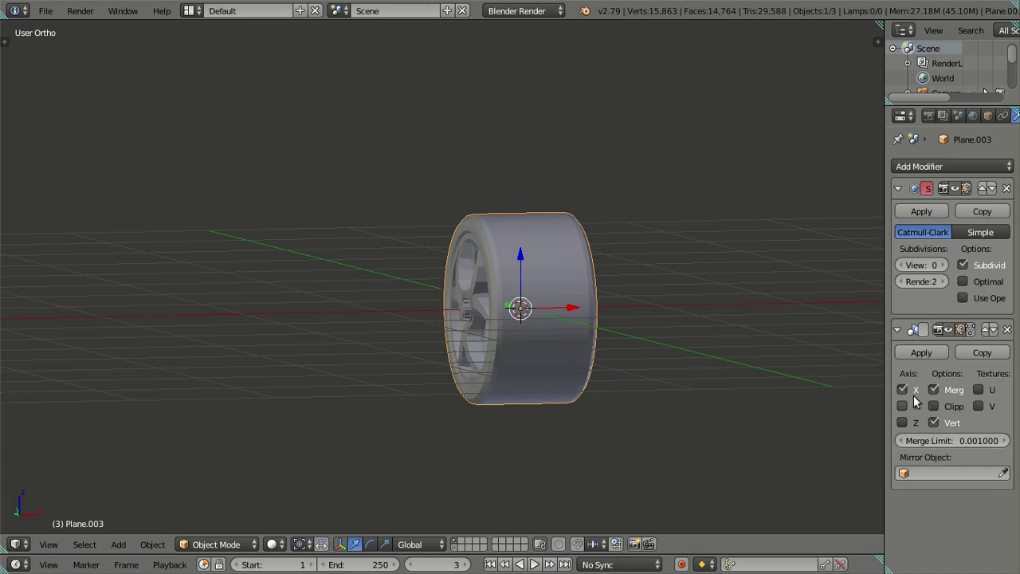
Orbit around the mirrored wheel, switching in and out of Edit Mode to inspect it.
{"action": "key", "text": "Tab"}
{"action": "scroll", "coordinate": [696, 357], "scroll_direction": "up", "scroll_amount": 3}
{"action": "middle_click_drag", "start_coordinate": [669, 353], "coordinate": [584, 348]}
{"action": "key", "text": "Tab"}
{"action": "scroll", "coordinate": [585, 348], "scroll_direction": "down", "scroll_amount": 4}
{"action": "mouse_move", "coordinate": [651, 337]}
{"action": "middle_mouse_down"}
{"action": "mouse_move", "coordinate": [457, 385]}
{"action": "mouse_move", "coordinate": [296, 300]}
{"action": "mouse_move", "coordinate": [346, 339]}
{"action": "mouse_move", "coordinate": [560, 380]}
{"action": "mouse_move", "coordinate": [732, 394]}
{"action": "middle_mouse_up"}
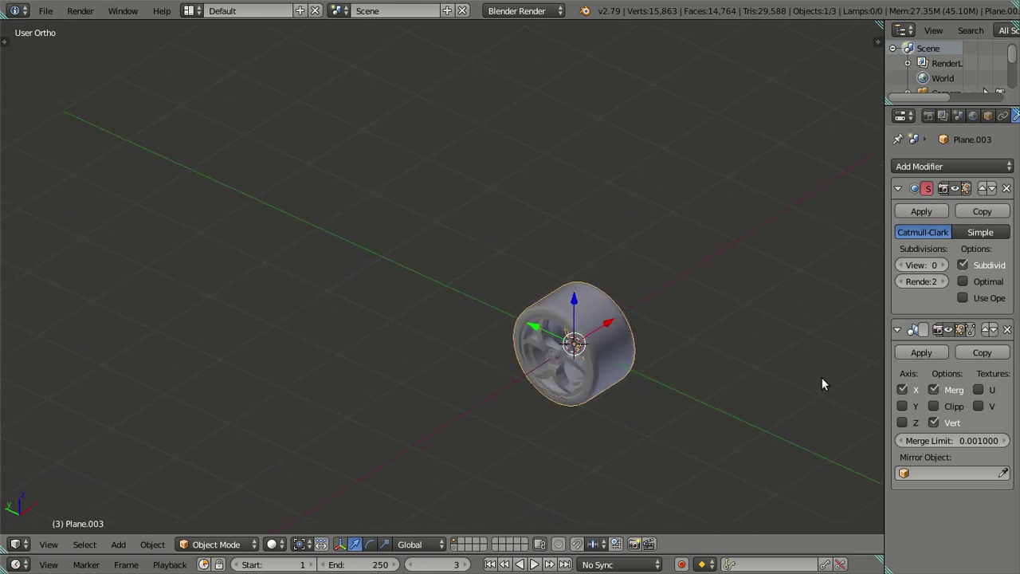
{"action": "key", "text": "Tab"}
{"action": "key", "text": "Tab"}
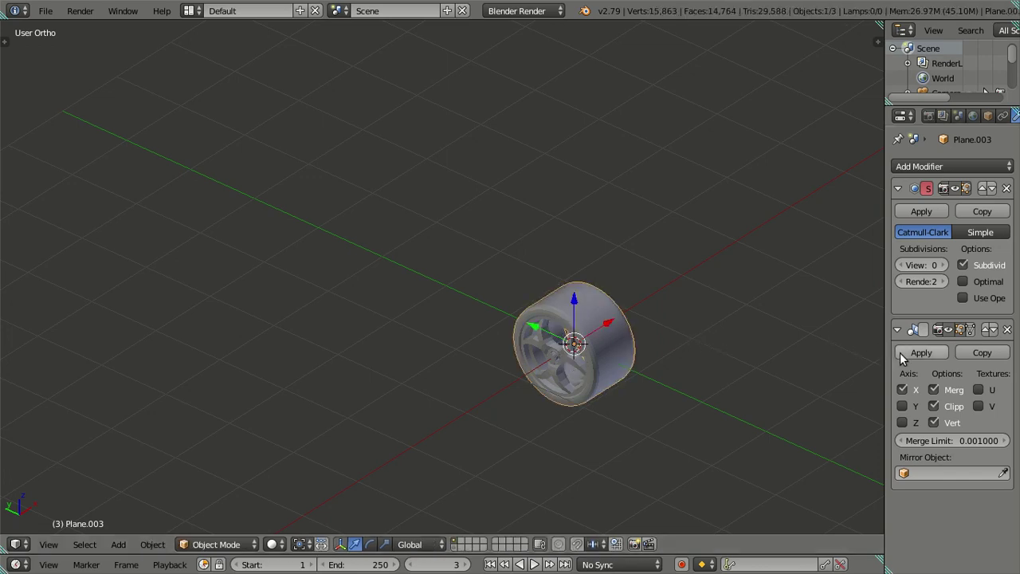
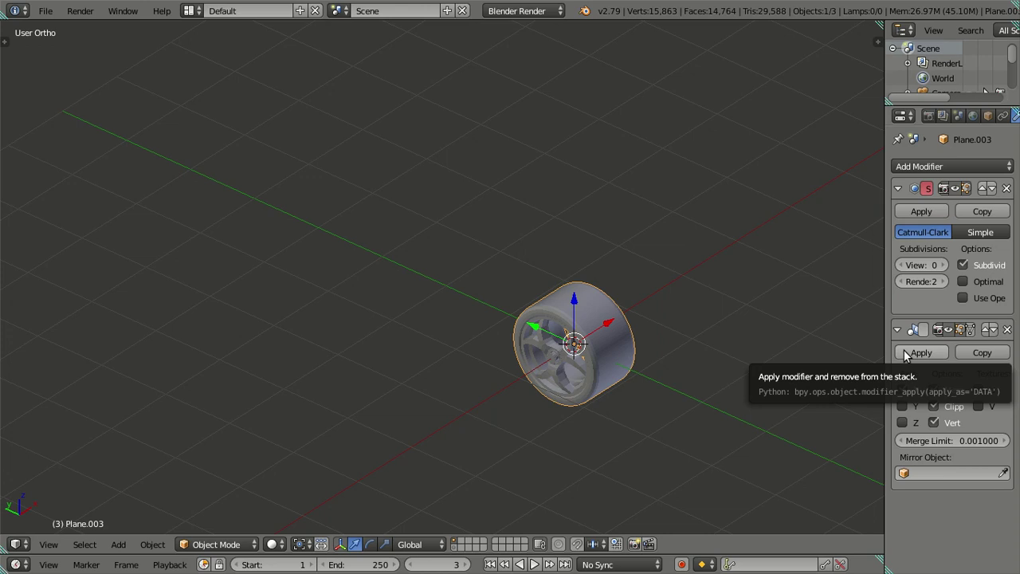
Apply the wheel's Mirror modifier and enter Edit Mode facing the front of the wheel.
{"action": "left_click", "coordinate": [905, 353]}
{"action": "mouse_move", "coordinate": [810, 352]}
{"action": "middle_mouse_down"}
{"action": "mouse_move", "coordinate": [457, 312]}
{"action": "mouse_move", "coordinate": [569, 326]}
{"action": "mouse_move", "coordinate": [781, 308]}
{"action": "middle_mouse_up"}
{"action": "scroll", "coordinate": [564, 323], "scroll_direction": "up", "scroll_amount": 4}
{"action": "key", "text": "Tab"}
{"action": "scroll", "coordinate": [304, 353], "scroll_direction": "up", "scroll_amount": 4}
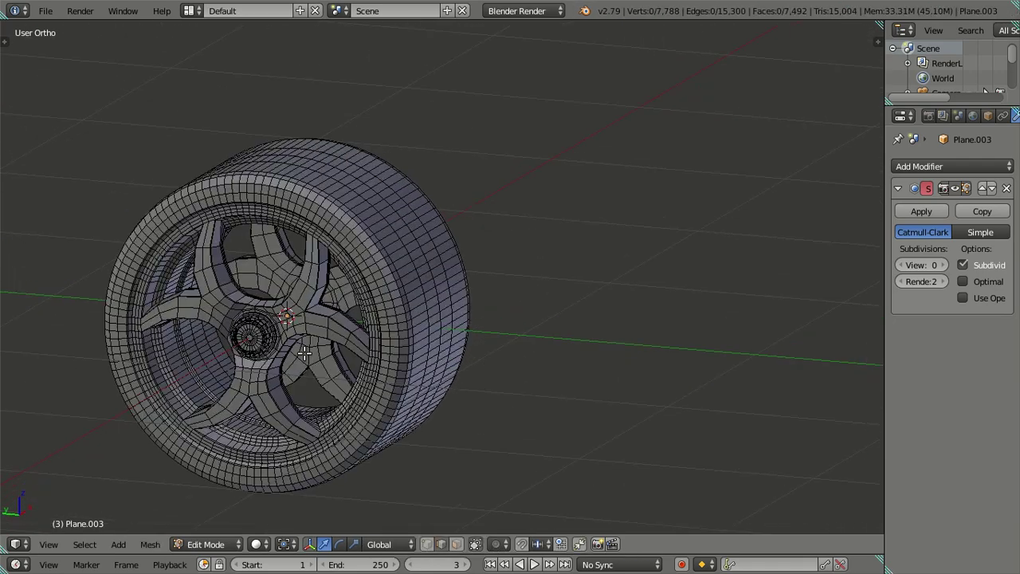
{"action": "key", "text": "Tab"}
{"action": "middle_click_drag", "start_coordinate": [304, 353], "coordinate": [478, 335]}
{"action": "scroll", "coordinate": [555, 328], "scroll_direction": "up", "scroll_amount": 3}
{"action": "key", "text": "Tab"}
{"action": "scroll", "coordinate": [577, 325], "scroll_direction": "down", "scroll_amount": 2}
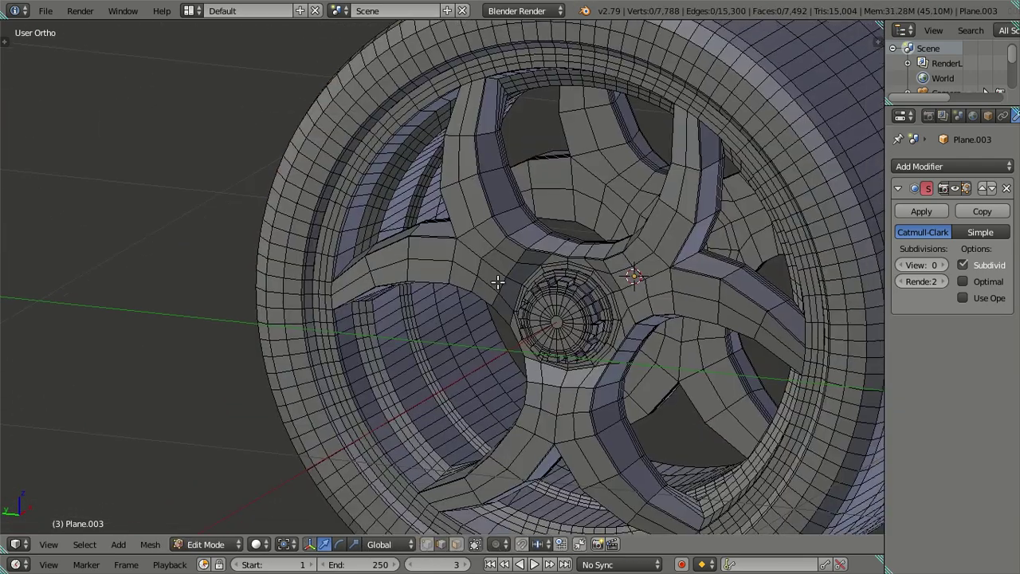
{"action": "middle_click_drag", "start_coordinate": [576, 325], "coordinate": [510, 319]}
Select the central hub cap, grow it to the inner hub, and delete those faces.
{"action": "key", "text": "l"}
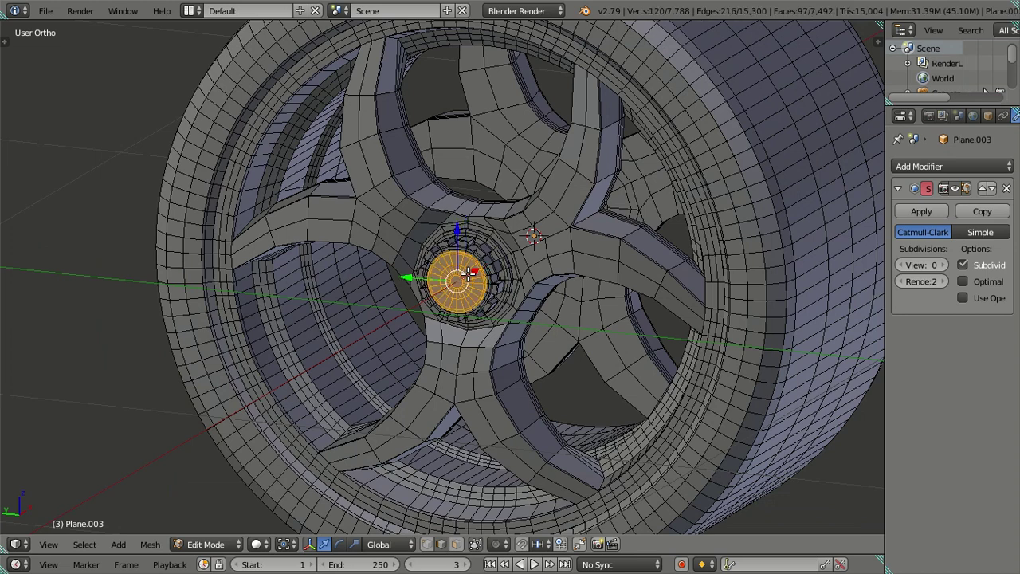
{"action": "scroll", "coordinate": [488, 269], "scroll_direction": "up", "scroll_amount": 2}
{"action": "scroll", "coordinate": [518, 255], "scroll_direction": "up", "scroll_amount": 2}
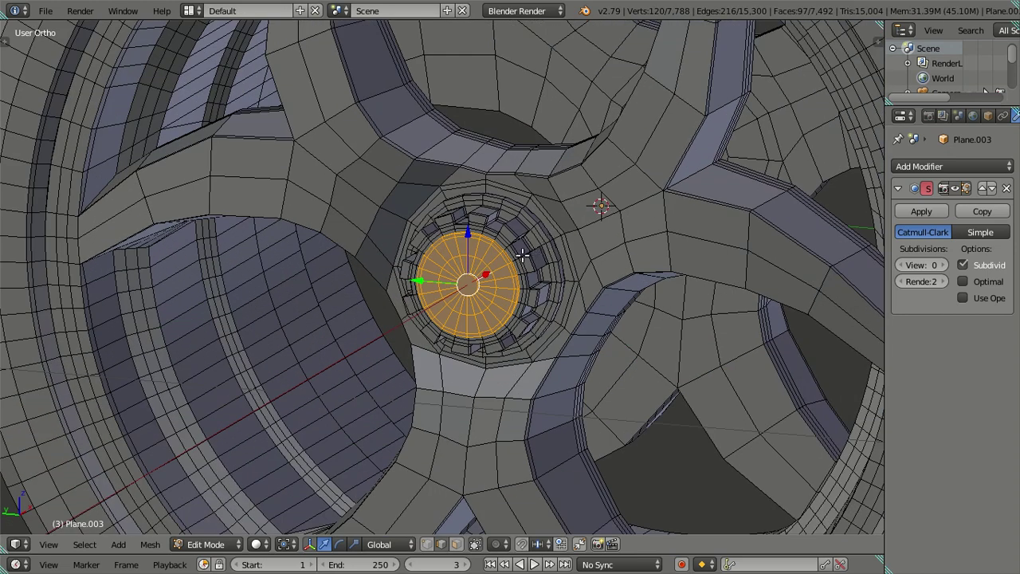
{"action": "key", "text": "l"}
{"action": "key", "text": "x"}
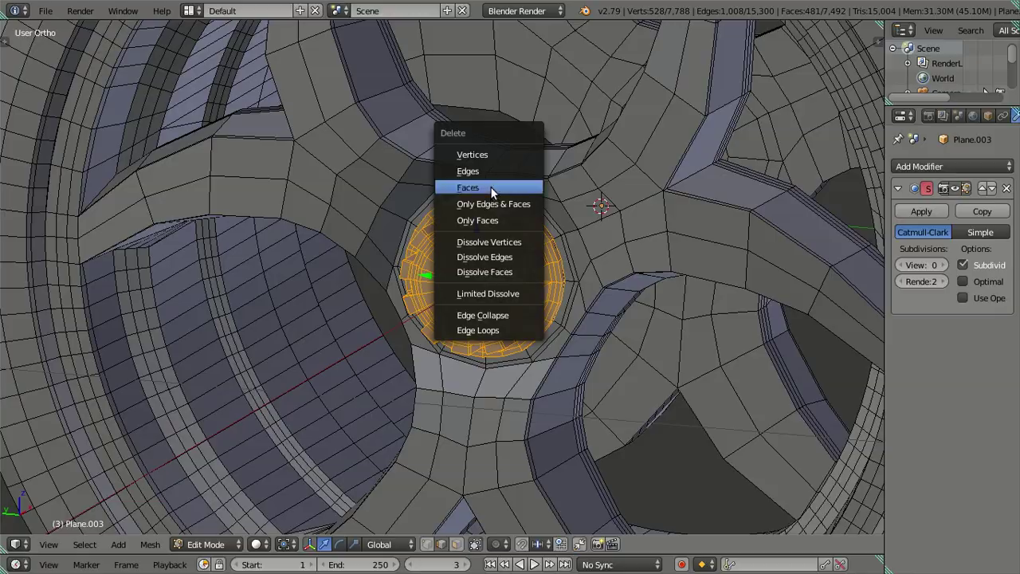
{"action": "left_click", "coordinate": [490, 186]}
{"action": "scroll", "coordinate": [494, 191], "scroll_direction": "down", "scroll_amount": 3}
{"action": "scroll", "coordinate": [494, 192], "scroll_direction": "down", "scroll_amount": 2}
{"action": "mouse_move", "coordinate": [494, 191]}
{"action": "middle_mouse_down"}
{"action": "mouse_move", "coordinate": [593, 232]}
{"action": "mouse_move", "coordinate": [579, 225]}
{"action": "middle_mouse_up"}
{"action": "mouse_move", "coordinate": [587, 321]}
{"action": "middle_mouse_down"}
{"action": "mouse_move", "coordinate": [626, 295]}
{"action": "mouse_move", "coordinate": [603, 334]}
{"action": "mouse_move", "coordinate": [558, 316]}
{"action": "mouse_move", "coordinate": [502, 348]}
{"action": "mouse_move", "coordinate": [519, 356]}
{"action": "middle_mouse_up"}
{"action": "scroll", "coordinate": [493, 347], "scroll_direction": "up", "scroll_amount": 2}
{"action": "scroll", "coordinate": [528, 333], "scroll_direction": "up", "scroll_amount": 2}
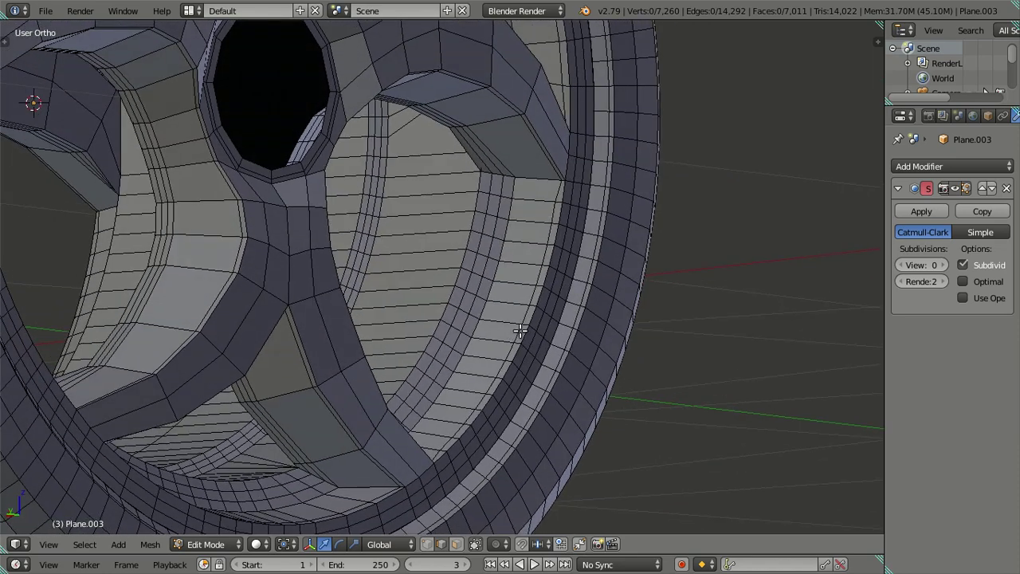
Dissolve the edge loops running along the spokes plus one rim loop.
{"action": "right_click", "coordinate": [518, 333], "text": "alt"}
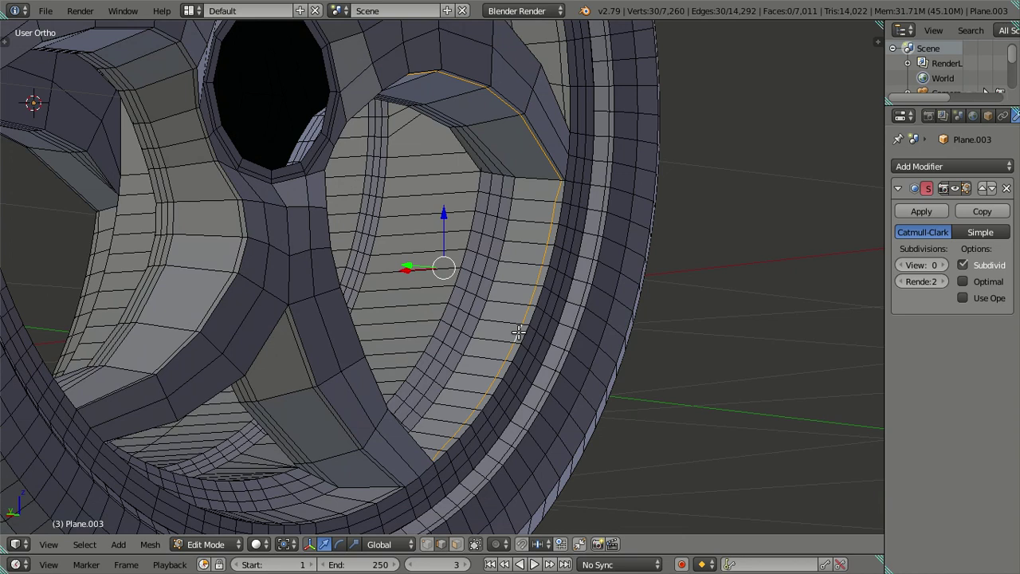
{"action": "scroll", "coordinate": [511, 322], "scroll_direction": "down", "scroll_amount": 2}
{"action": "right_click", "coordinate": [373, 354], "text": "alt+shift"}
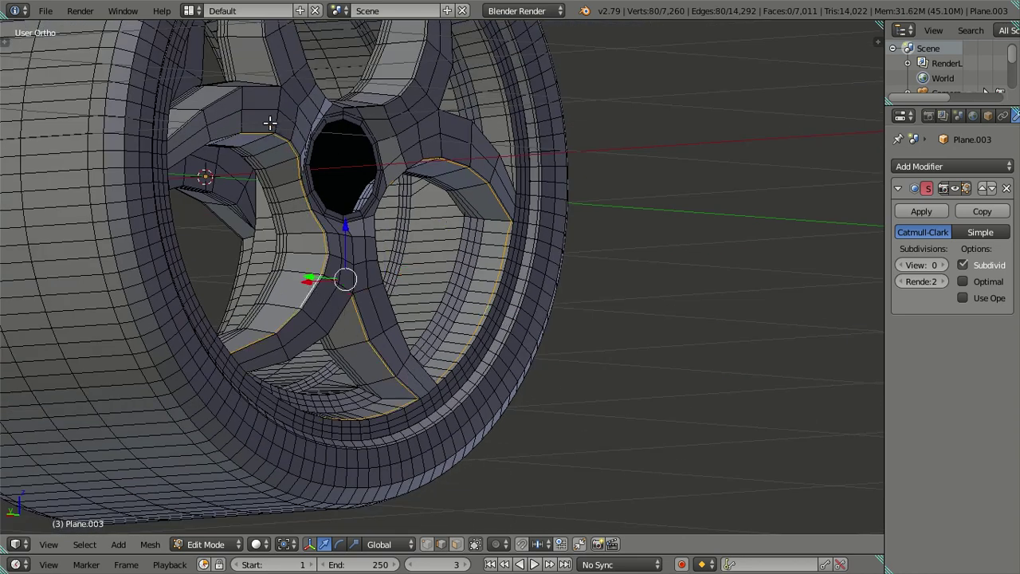
{"action": "left_click", "coordinate": [269, 66], "text": "alt+shift"}
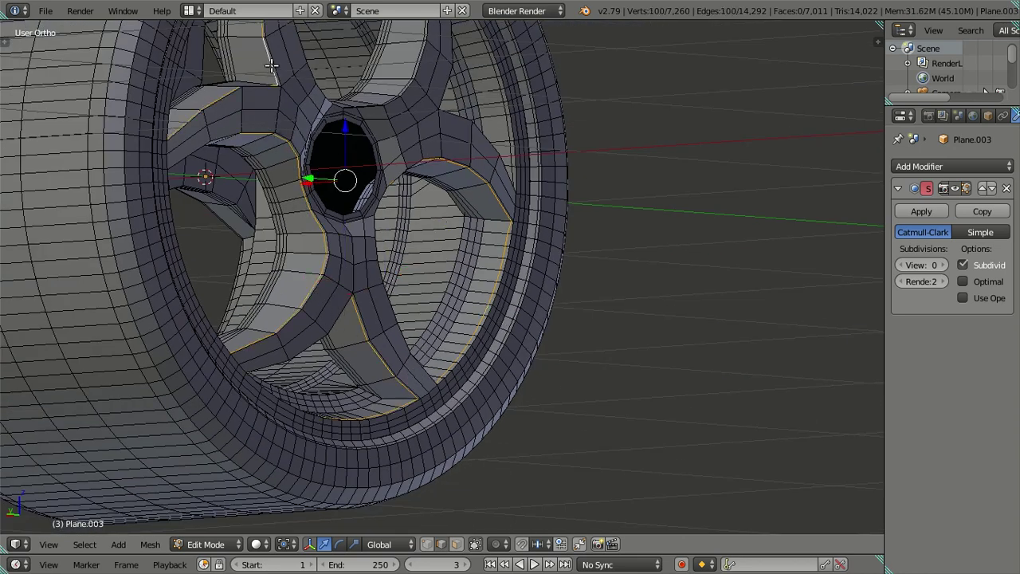
{"action": "left_click", "coordinate": [410, 67], "text": "alt+shift"}
{"action": "left_click", "coordinate": [499, 121], "text": "alt+shift"}
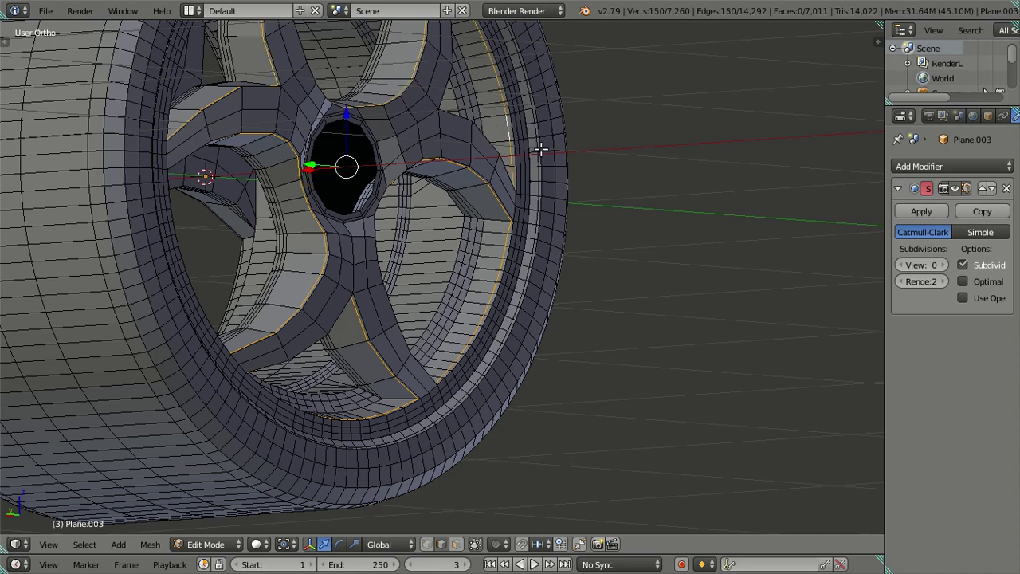
{"action": "key", "text": "x"}
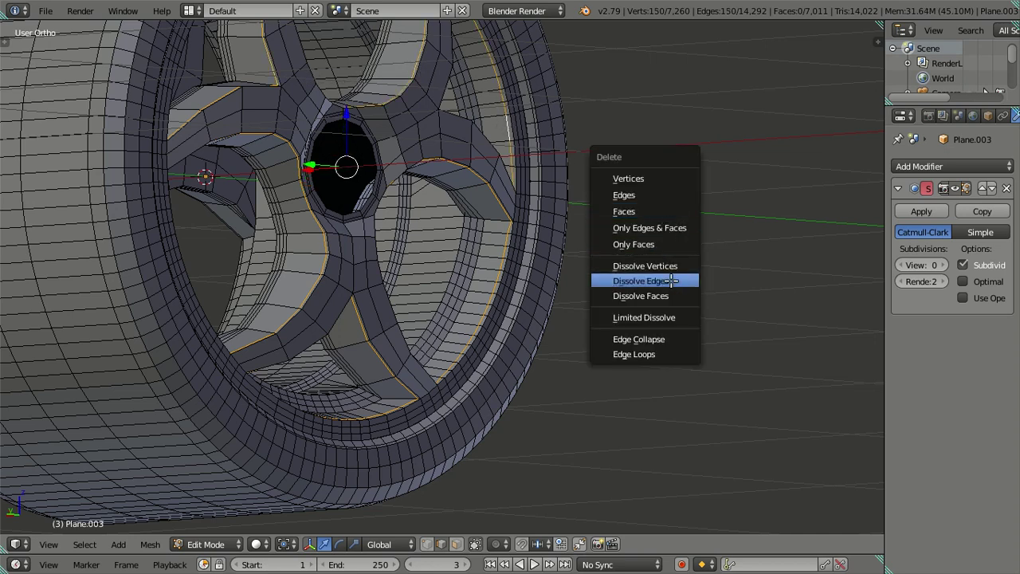
{"action": "left_click", "coordinate": [671, 281]}
{"action": "mouse_move", "coordinate": [629, 262]}
{"action": "middle_mouse_down"}
{"action": "mouse_move", "coordinate": [474, 325]}
{"action": "mouse_move", "coordinate": [565, 314]}
{"action": "mouse_move", "coordinate": [587, 291]}
{"action": "middle_mouse_up"}
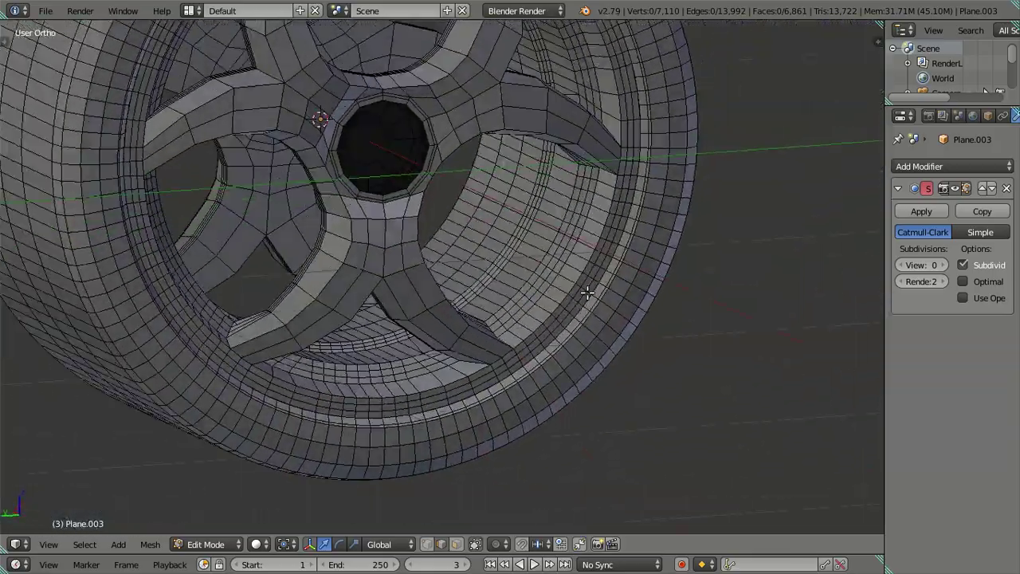
{"action": "scroll", "coordinate": [555, 298], "scroll_direction": "up", "scroll_amount": 4}
Select several outer rim edge loops, viewing the wheel from the side.
{"action": "left_click", "coordinate": [569, 303], "text": "alt"}
{"action": "left_click", "coordinate": [590, 310], "text": "alt"}
{"action": "left_click", "coordinate": [624, 317], "text": "alt+shift"}
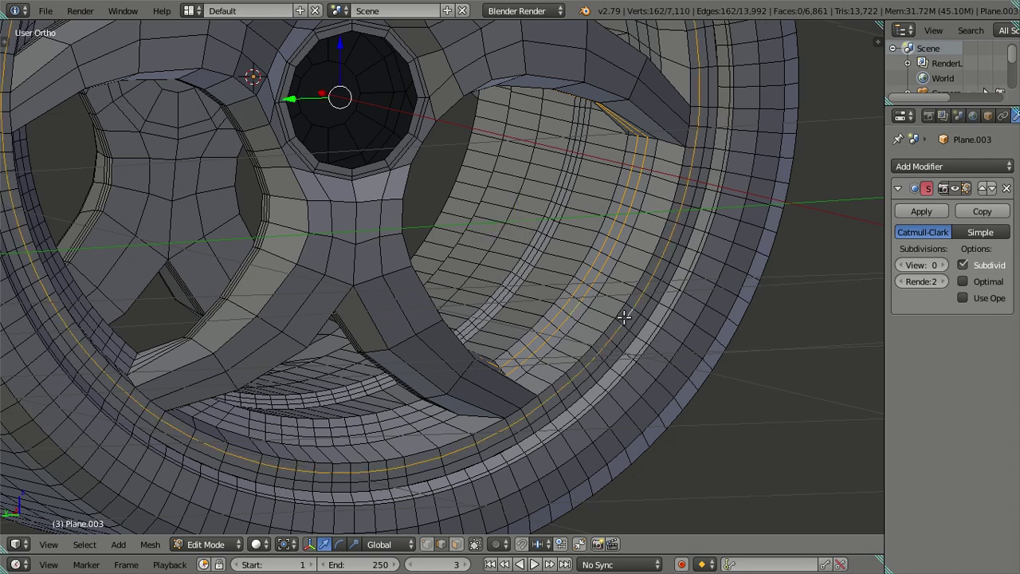
{"action": "left_click", "coordinate": [637, 325], "text": "alt+shift"}
{"action": "scroll", "coordinate": [451, 398], "scroll_direction": "down", "scroll_amount": 1}
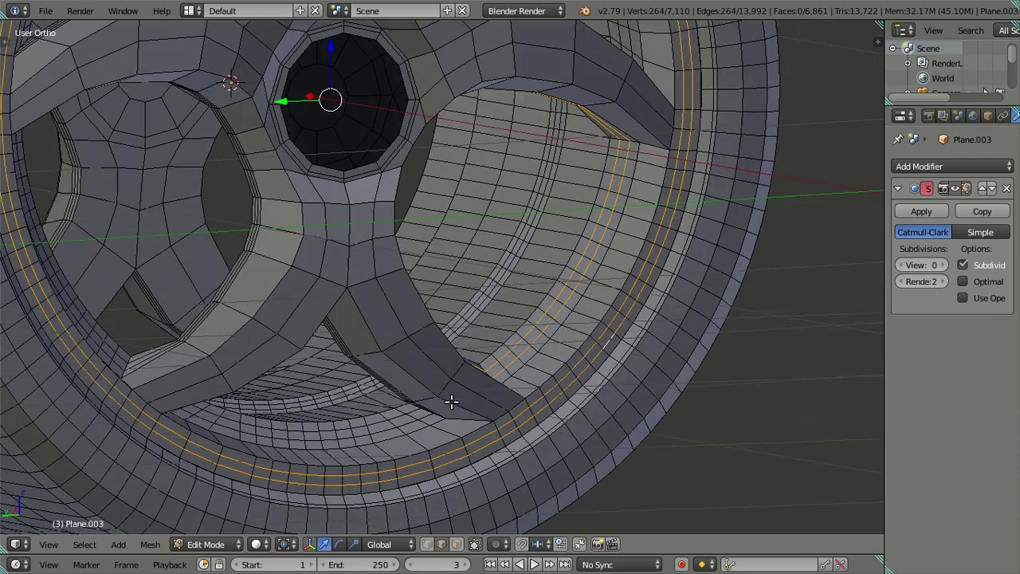
{"action": "scroll", "coordinate": [454, 392], "scroll_direction": "down", "scroll_amount": 3}
{"action": "key", "text": "ctrl+KP_3"}
{"action": "scroll", "coordinate": [470, 379], "scroll_direction": "up", "scroll_amount": 2}
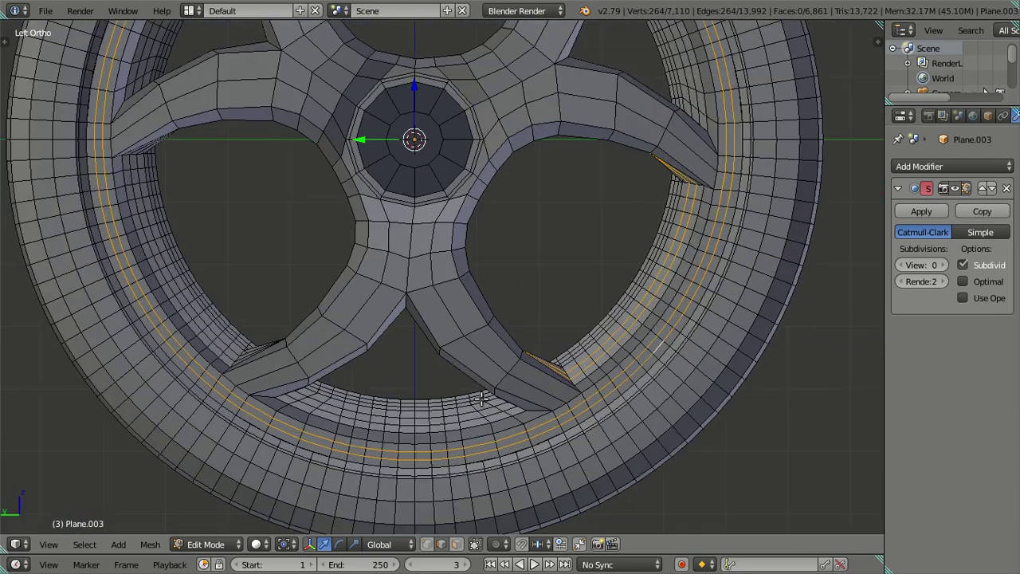
{"action": "scroll", "coordinate": [470, 424], "scroll_direction": "up", "scroll_amount": 1}
{"action": "middle_click_drag", "start_coordinate": [473, 424], "coordinate": [497, 428]}
{"action": "right_click", "coordinate": [467, 443], "text": "alt+shift"}
{"action": "right_click", "coordinate": [159, 342], "text": "alt+shift"}
{"action": "right_click", "coordinate": [149, 346], "text": "alt+shift"}
Add the inner arch and inner rim loops, then dissolve all selected edges.
{"action": "middle_click_drag", "start_coordinate": [148, 346], "coordinate": [186, 221]}
{"action": "right_click", "coordinate": [106, 163], "text": "alt+shift"}
{"action": "middle_click_drag", "start_coordinate": [375, 154], "coordinate": [327, 288]}
{"action": "right_click", "coordinate": [385, 112], "text": "alt+shift"}
{"action": "right_click", "coordinate": [625, 237], "text": "alt+shift"}
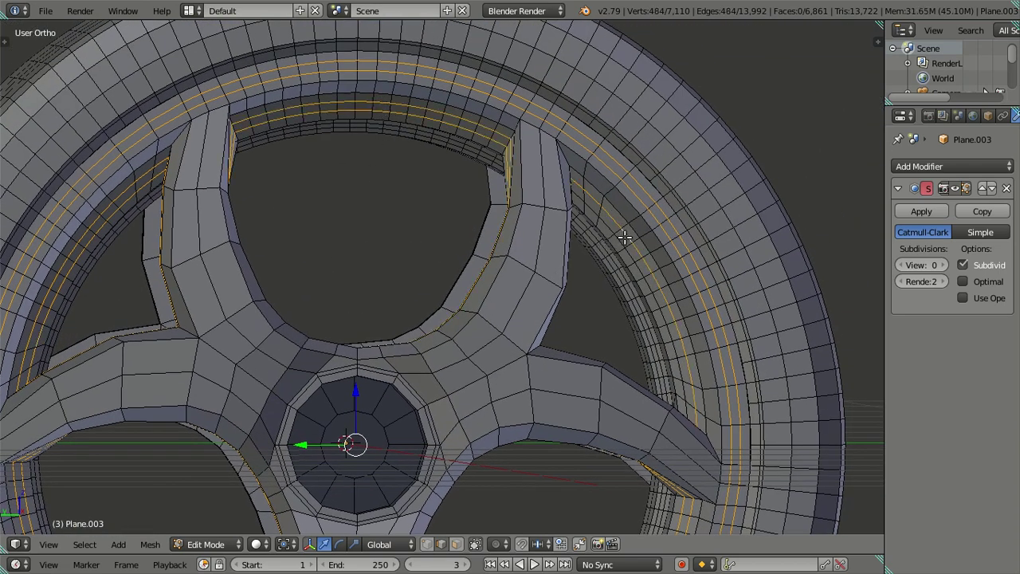
{"action": "right_click", "coordinate": [644, 243], "text": "alt+shift"}
{"action": "scroll", "coordinate": [649, 263], "scroll_direction": "down", "scroll_amount": 3}
{"action": "key", "text": "x"}
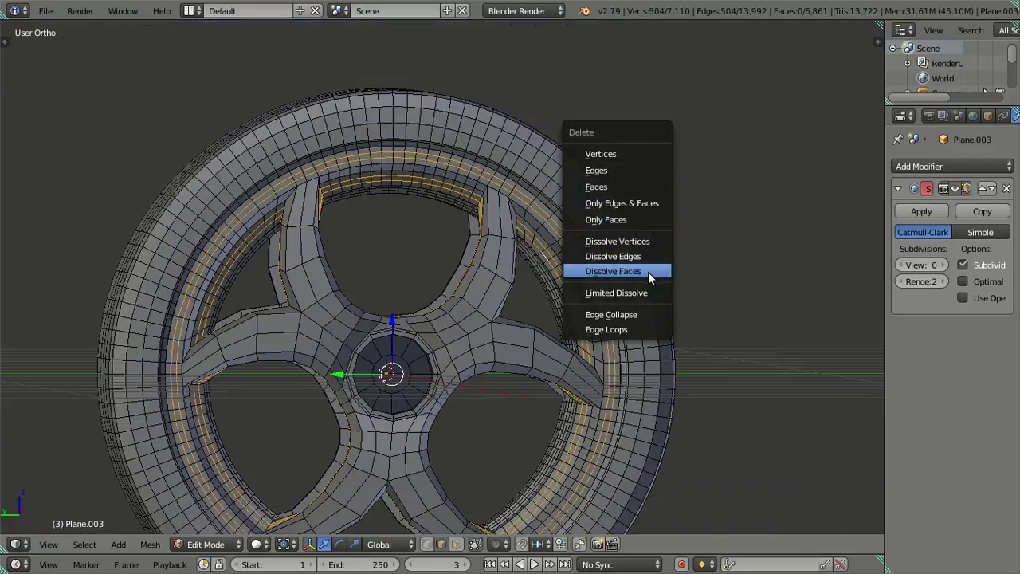
{"action": "left_click", "coordinate": [598, 257]}
{"action": "mouse_move", "coordinate": [583, 281]}
{"action": "middle_mouse_down"}
{"action": "mouse_move", "coordinate": [626, 297]}
{"action": "mouse_move", "coordinate": [622, 311]}
{"action": "mouse_move", "coordinate": [651, 202]}
{"action": "mouse_move", "coordinate": [605, 164]}
{"action": "mouse_move", "coordinate": [570, 191]}
{"action": "mouse_move", "coordinate": [626, 201]}
{"action": "middle_mouse_up"}
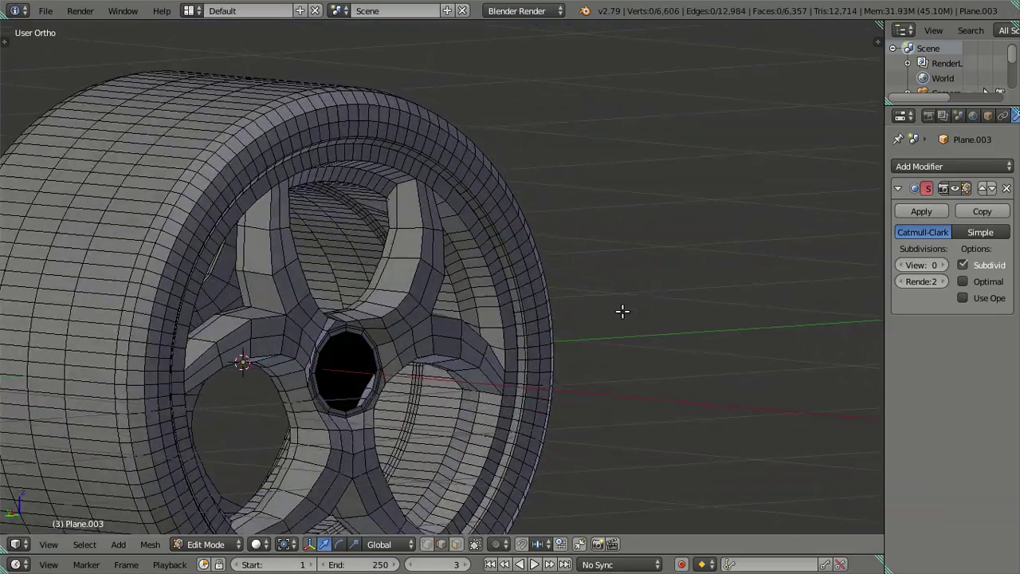
{"action": "scroll", "coordinate": [630, 223], "scroll_direction": "up", "scroll_amount": 2}
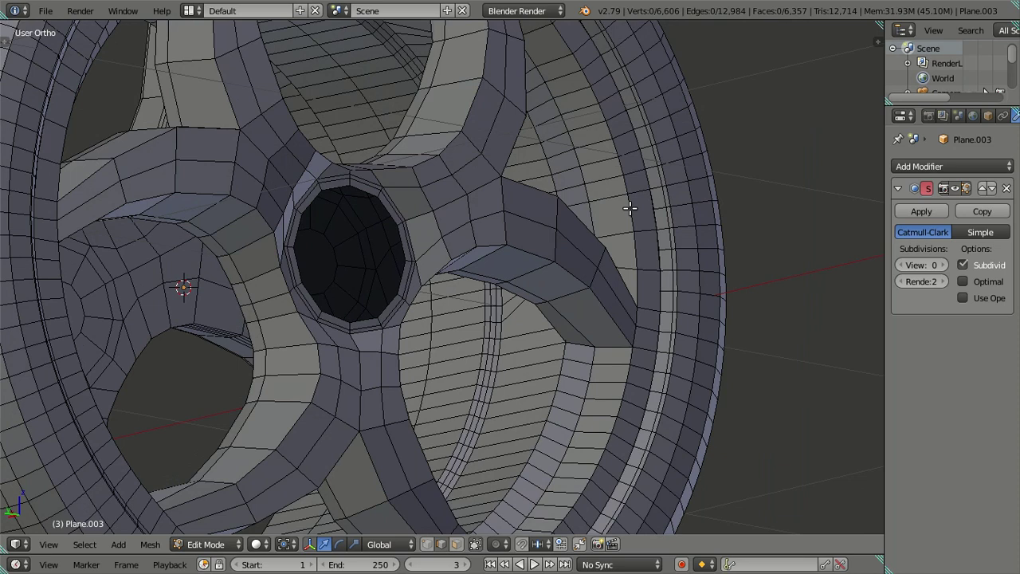
{"action": "scroll", "coordinate": [535, 339], "scroll_direction": "up", "scroll_amount": 2}
Dissolve one more edge loop on the wheel.
{"action": "right_click", "coordinate": [504, 400], "text": "alt"}
{"action": "key", "text": "x"}
{"action": "left_click", "coordinate": [549, 403]}
{"action": "scroll", "coordinate": [538, 374], "scroll_direction": "down", "scroll_amount": 2}
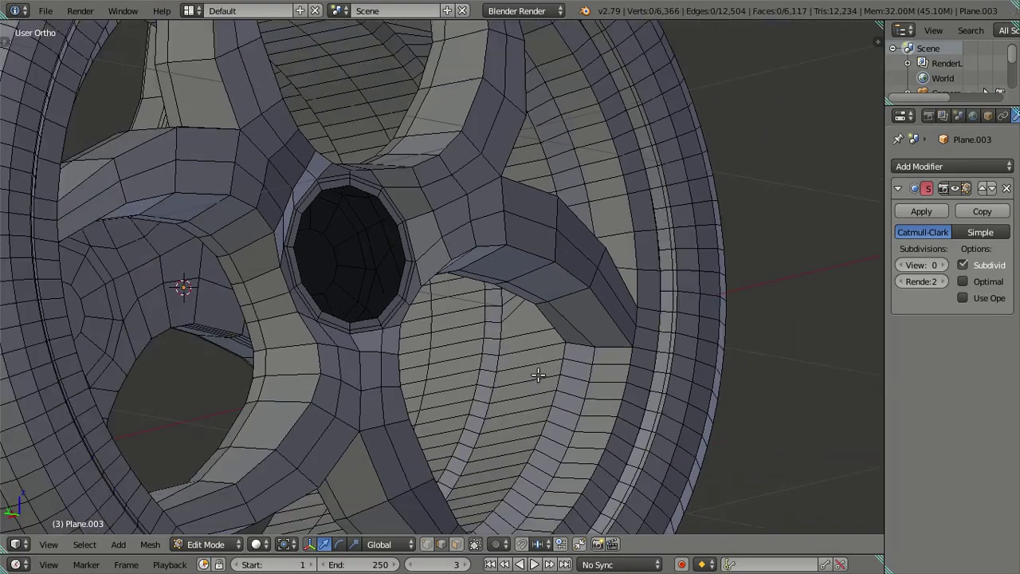
{"action": "scroll", "coordinate": [538, 374], "scroll_direction": "down", "scroll_amount": 4}
{"action": "middle_click_drag", "start_coordinate": [562, 323], "coordinate": [532, 321]}
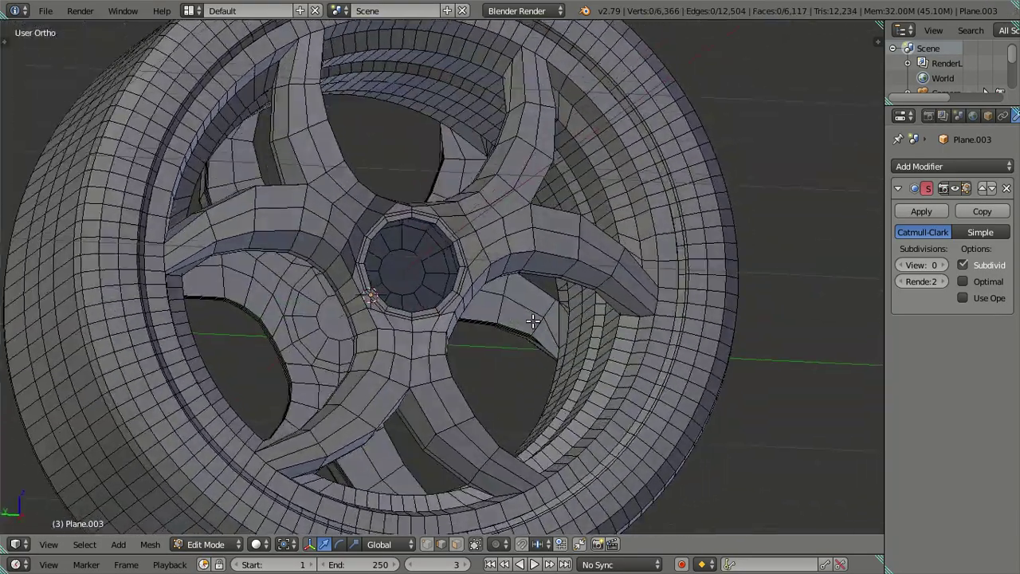
{"action": "scroll", "coordinate": [532, 321], "scroll_direction": "up", "scroll_amount": 2}
Switch to wireframe display, clear the selection, and change to face select mode.
{"action": "right_click", "coordinate": [712, 327], "text": "alt"}
{"action": "key", "text": "z"}
{"action": "key", "text": "z"}
{"action": "key", "text": "a"}
{"action": "scroll", "coordinate": [705, 296], "scroll_direction": "down", "scroll_amount": 3}
{"action": "mouse_move", "coordinate": [697, 289]}
{"action": "middle_mouse_down"}
{"action": "mouse_move", "coordinate": [617, 289]}
{"action": "mouse_move", "coordinate": [619, 332]}
{"action": "mouse_move", "coordinate": [669, 302]}
{"action": "mouse_move", "coordinate": [664, 268]}
{"action": "mouse_move", "coordinate": [541, 523]}
{"action": "middle_mouse_up"}
{"action": "left_click", "coordinate": [456, 543]}
{"action": "scroll", "coordinate": [550, 323], "scroll_direction": "up", "scroll_amount": 2}
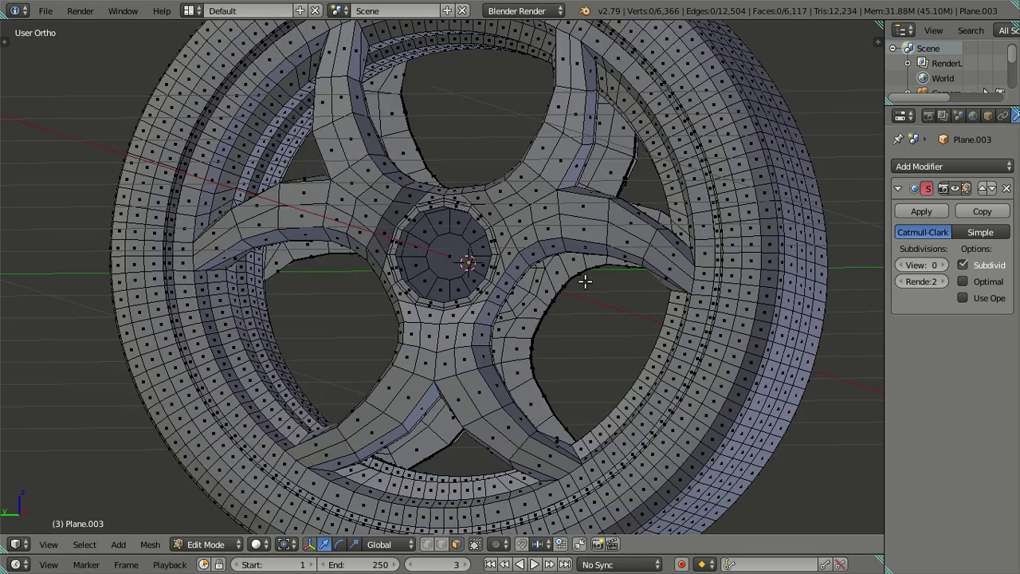
{"action": "scroll", "coordinate": [590, 278], "scroll_direction": "up", "scroll_amount": 2}
Select the face loops at the ends of all five spokes and delete them.
{"action": "right_click", "coordinate": [610, 248]}
{"action": "right_click", "coordinate": [547, 116], "text": "alt+shift"}
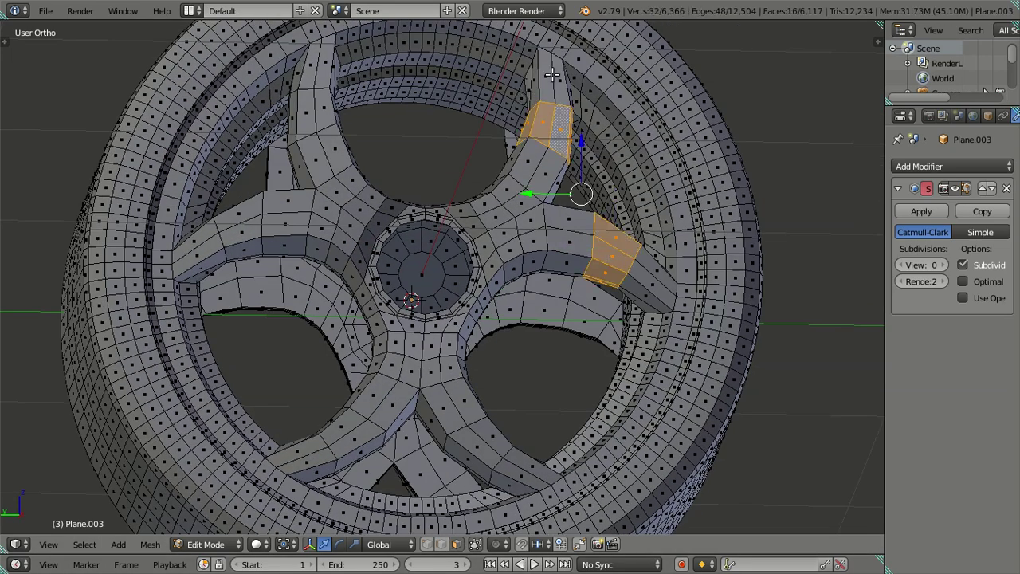
{"action": "right_click", "coordinate": [649, 278], "text": "alt+shift"}
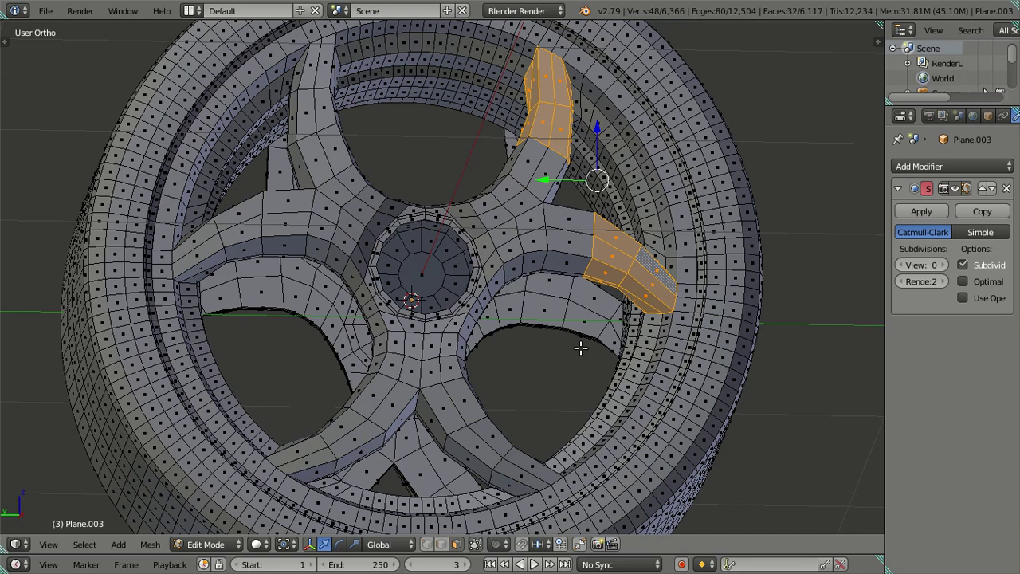
{"action": "right_click", "coordinate": [521, 468], "text": "alt+shift"}
{"action": "right_click", "coordinate": [299, 458], "text": "alt+shift"}
{"action": "right_click", "coordinate": [342, 430], "text": "alt+shift"}
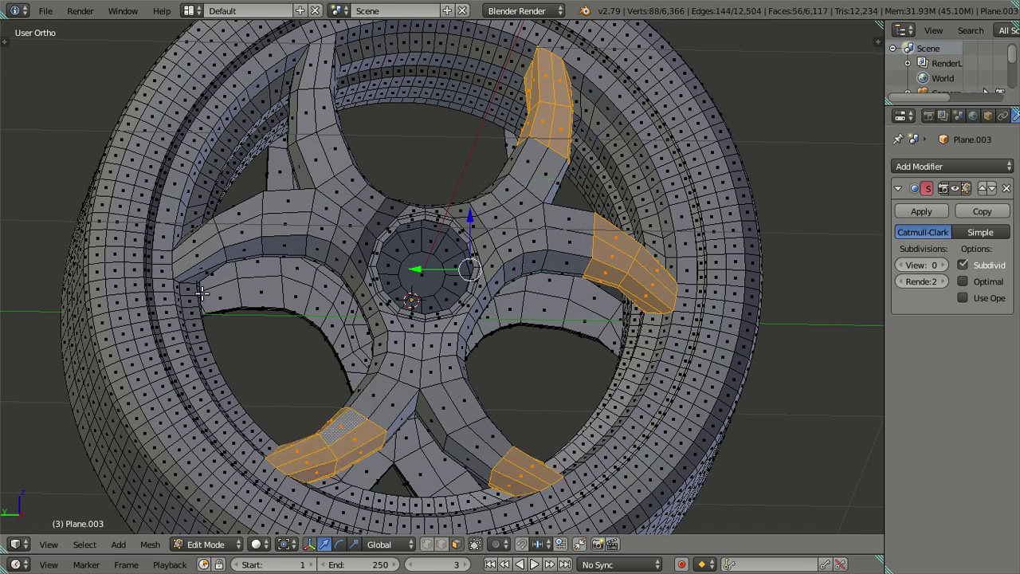
{"action": "right_click", "coordinate": [197, 244], "text": "alt+shift"}
{"action": "right_click", "coordinate": [235, 224], "text": "alt+shift"}
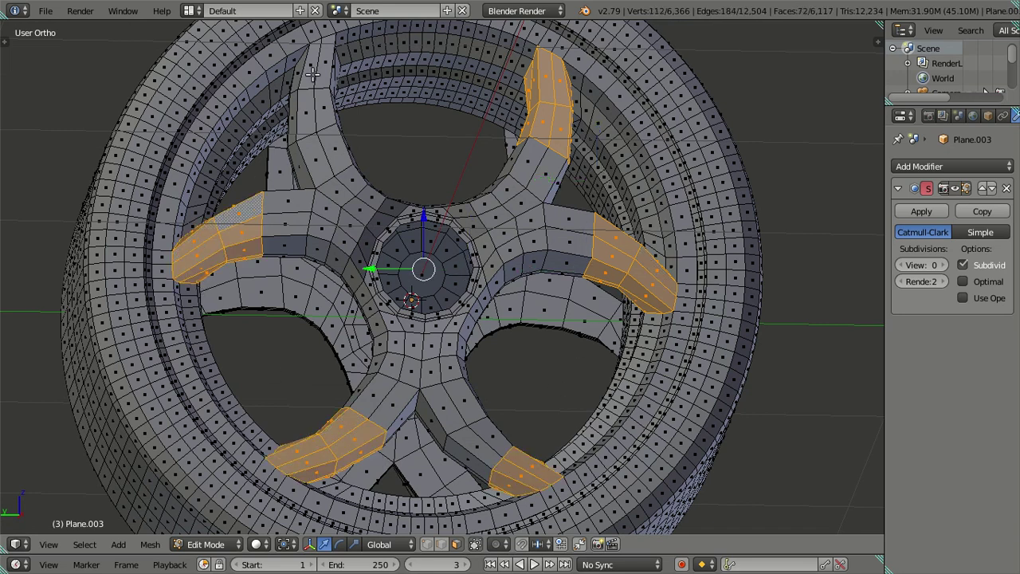
{"action": "right_click", "coordinate": [313, 74], "text": "alt+shift"}
{"action": "right_click", "coordinate": [310, 103], "text": "alt+shift"}
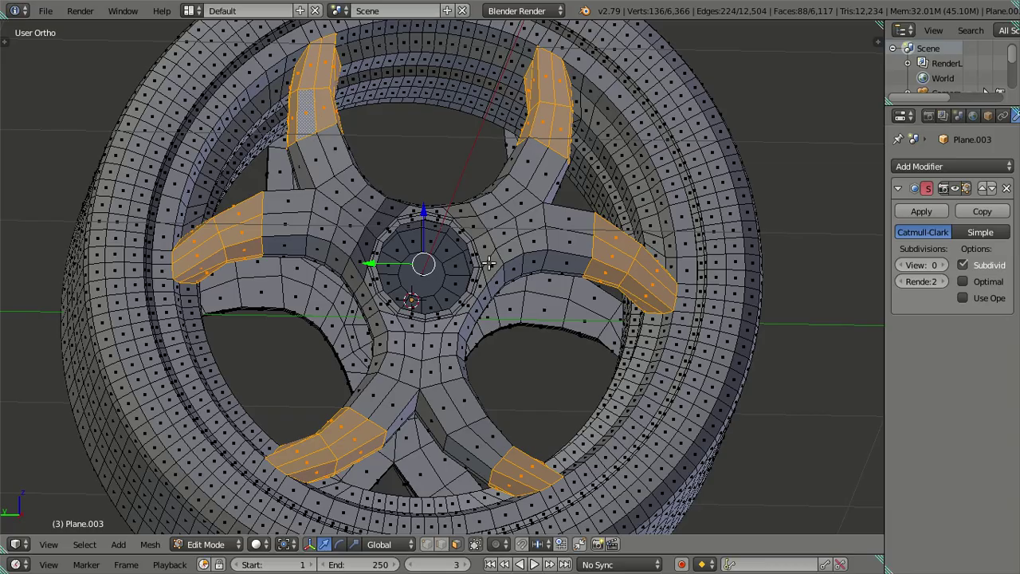
{"action": "key", "text": "x"}
{"action": "left_click", "coordinate": [446, 191]}
Select the whole detached spoke piece with Ctrl+L and bring up the delete menu.
{"action": "mouse_move", "coordinate": [446, 192]}
{"action": "middle_mouse_down"}
{"action": "mouse_move", "coordinate": [551, 280]}
{"action": "mouse_move", "coordinate": [498, 230]}
{"action": "middle_mouse_up"}
{"action": "right_click", "coordinate": [498, 230]}
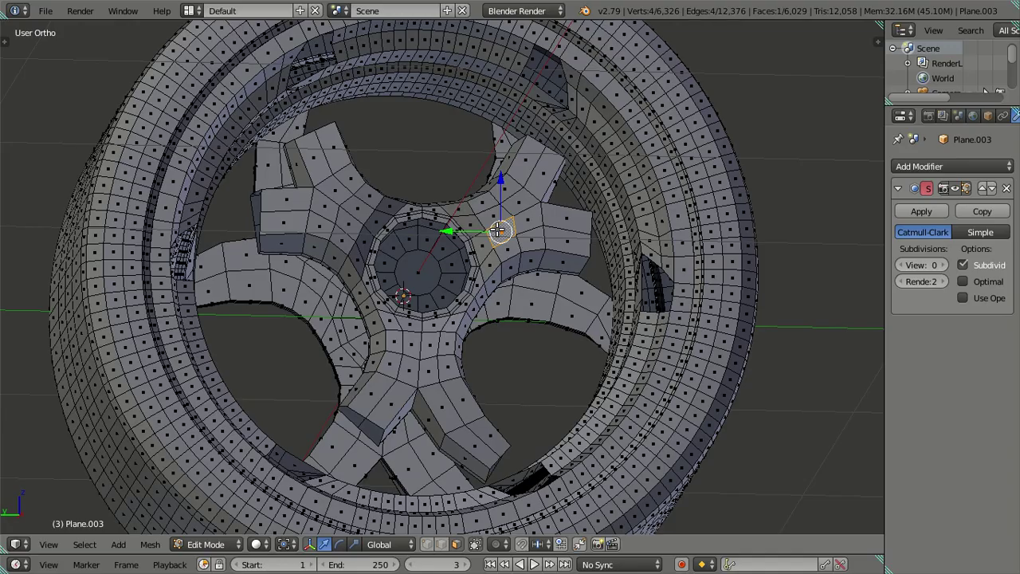
{"action": "key", "text": "ctrl+l"}
{"action": "key", "text": "x"}
{"action": "left_click", "coordinate": [496, 230]}
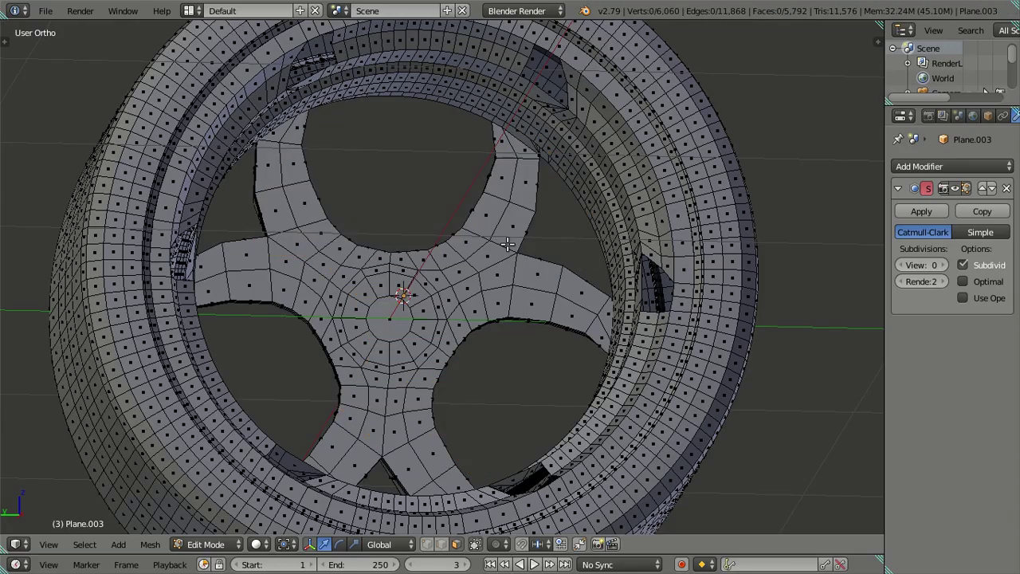
{"action": "middle_click_drag", "start_coordinate": [496, 231], "coordinate": [598, 274]}
{"action": "scroll", "coordinate": [597, 274], "scroll_direction": "up", "scroll_amount": 2}
{"action": "scroll", "coordinate": [564, 227], "scroll_direction": "up", "scroll_amount": 1}
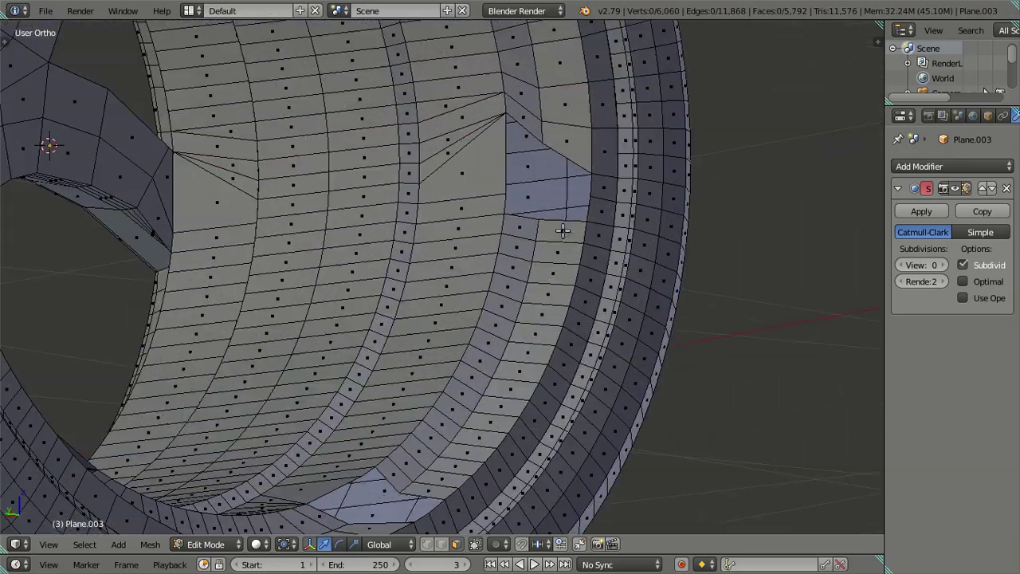
{"action": "scroll", "coordinate": [562, 279], "scroll_direction": "up", "scroll_amount": 1}
{"action": "scroll", "coordinate": [561, 325], "scroll_direction": "up", "scroll_amount": 1}
{"action": "scroll", "coordinate": [563, 325], "scroll_direction": "down", "scroll_amount": 2}
{"action": "mouse_move", "coordinate": [566, 305]}
{"action": "middle_mouse_down"}
{"action": "mouse_move", "coordinate": [470, 330]}
{"action": "mouse_move", "coordinate": [488, 318]}
{"action": "mouse_move", "coordinate": [466, 335]}
{"action": "middle_mouse_up"}
{"action": "scroll", "coordinate": [513, 321], "scroll_direction": "up", "scroll_amount": 1}
{"action": "scroll", "coordinate": [512, 322], "scroll_direction": "up", "scroll_amount": 1}
{"action": "scroll", "coordinate": [467, 333], "scroll_direction": "up", "scroll_amount": 1}
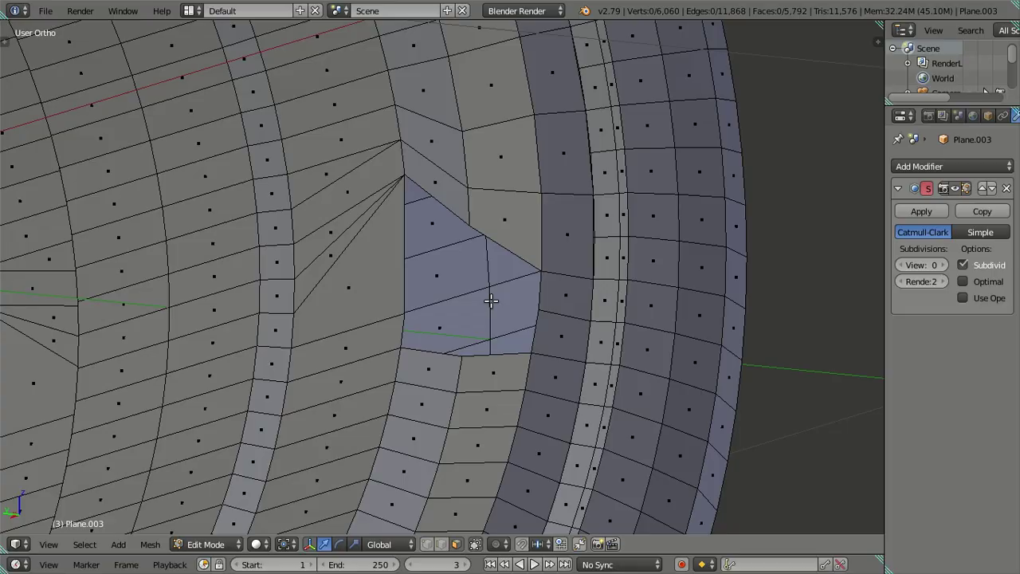
{"action": "scroll", "coordinate": [491, 300], "scroll_direction": "down", "scroll_amount": 3}
{"action": "mouse_move", "coordinate": [491, 301]}
{"action": "middle_mouse_down"}
{"action": "mouse_move", "coordinate": [518, 334]}
{"action": "mouse_move", "coordinate": [550, 350]}
{"action": "mouse_move", "coordinate": [564, 335]}
{"action": "mouse_move", "coordinate": [542, 335]}
{"action": "mouse_move", "coordinate": [517, 355]}
{"action": "mouse_move", "coordinate": [528, 336]}
{"action": "middle_mouse_up"}
{"action": "scroll", "coordinate": [549, 350], "scroll_direction": "up", "scroll_amount": 4}
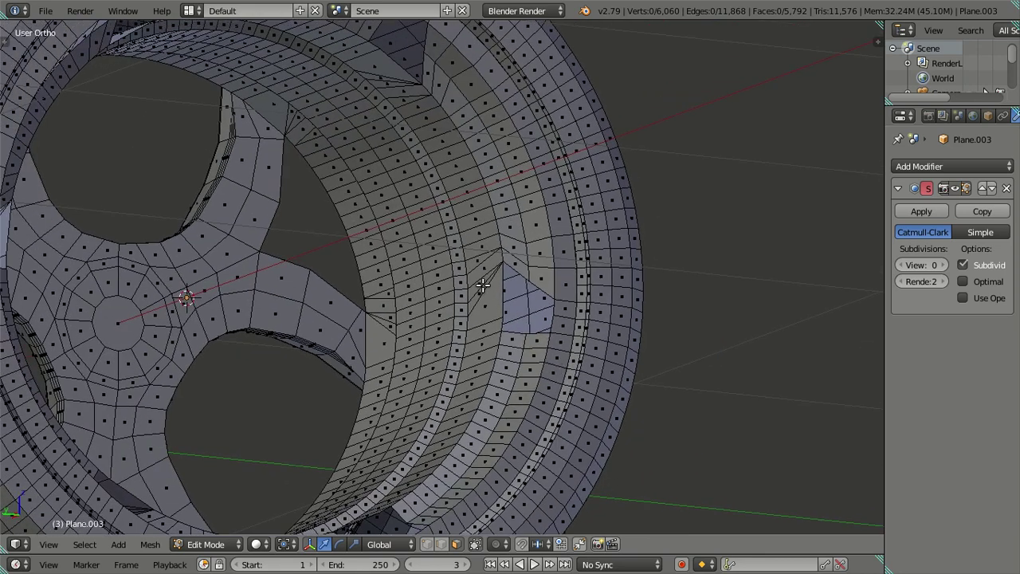
{"action": "scroll", "coordinate": [483, 285], "scroll_direction": "down", "scroll_amount": 2}
{"action": "middle_click_drag", "start_coordinate": [483, 285], "coordinate": [518, 342]}
{"action": "scroll", "coordinate": [518, 343], "scroll_direction": "up", "scroll_amount": 3}
{"action": "right_click", "coordinate": [528, 352]}
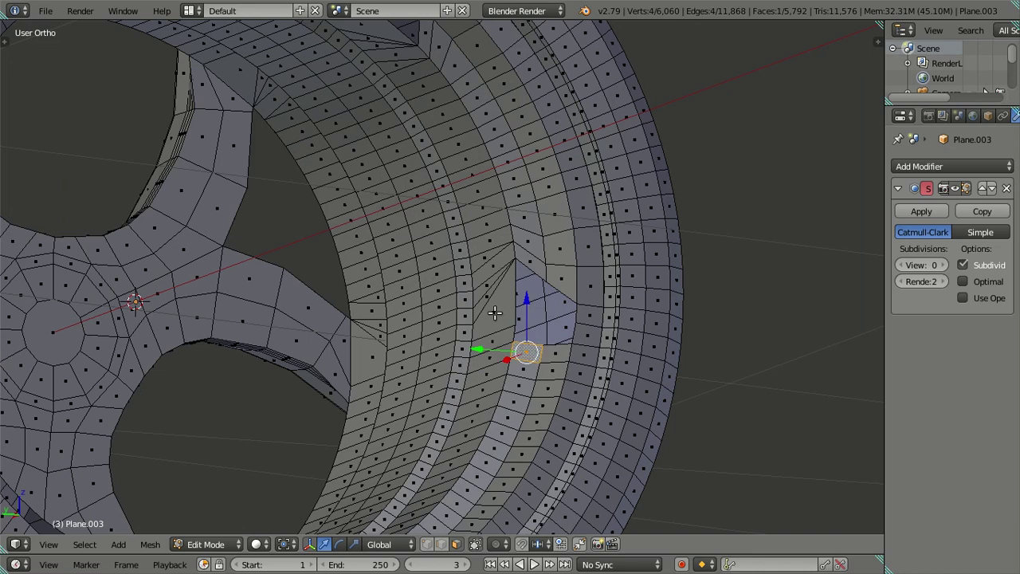
{"action": "scroll", "coordinate": [495, 313], "scroll_direction": "down", "scroll_amount": 3}
{"action": "key", "text": "a"}
{"action": "scroll", "coordinate": [547, 339], "scroll_direction": "up", "scroll_amount": 3}
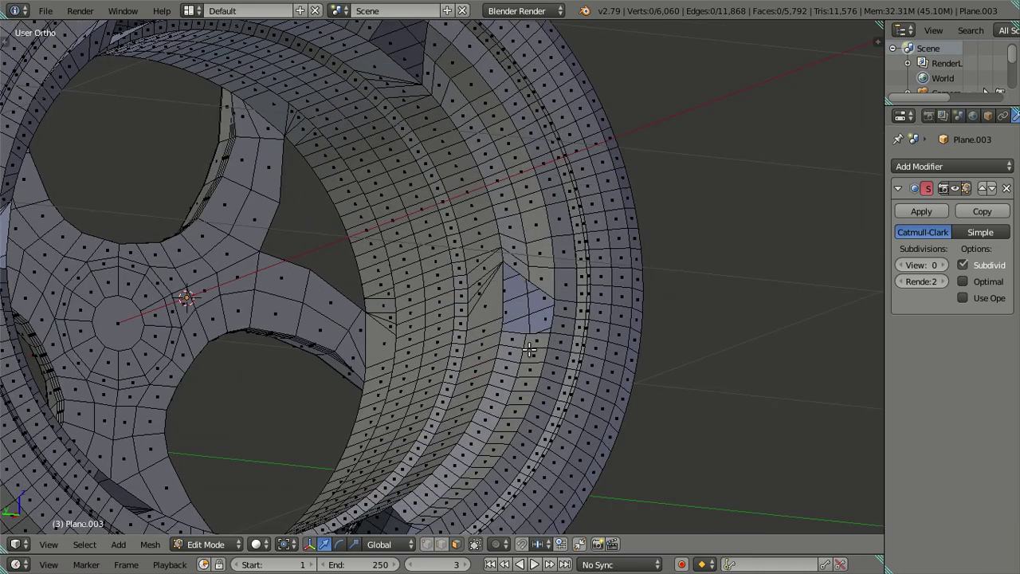
{"action": "scroll", "coordinate": [541, 359], "scroll_direction": "up", "scroll_amount": 3}
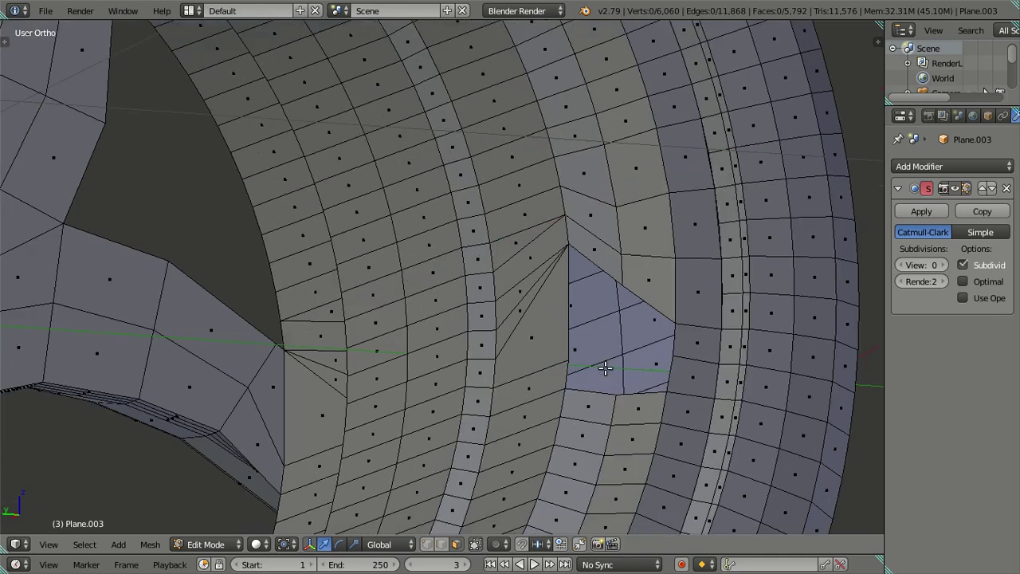
{"action": "middle_click_drag", "start_coordinate": [605, 367], "coordinate": [678, 342]}
{"action": "scroll", "coordinate": [681, 376], "scroll_direction": "down", "scroll_amount": 2}
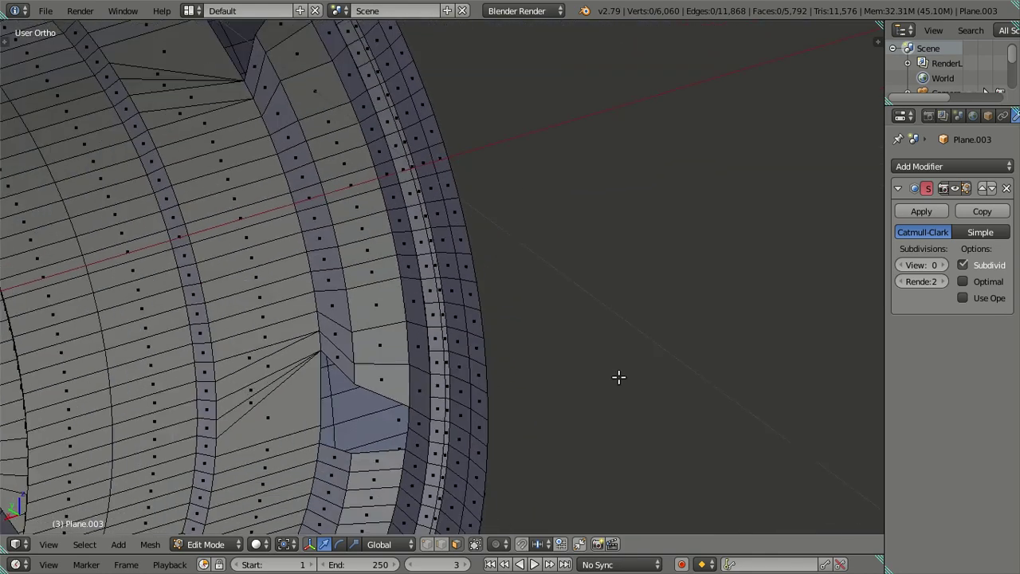
{"action": "scroll", "coordinate": [675, 279], "scroll_direction": "up", "scroll_amount": 3}
{"action": "scroll", "coordinate": [649, 305], "scroll_direction": "up", "scroll_amount": 2}
{"action": "middle_click_drag", "start_coordinate": [515, 320], "coordinate": [521, 303]}
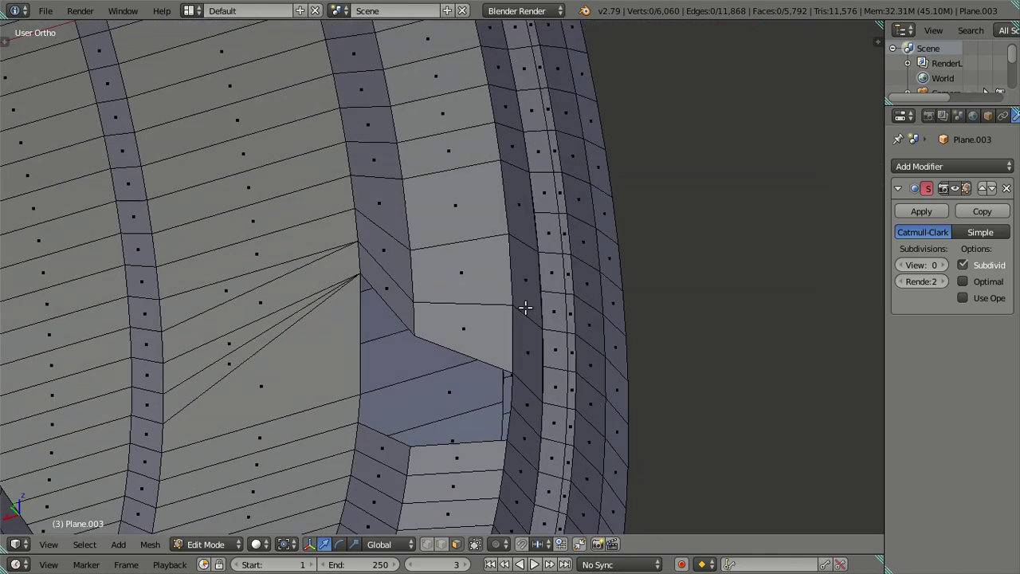
{"action": "middle_click_drag", "start_coordinate": [526, 399], "coordinate": [521, 388]}
{"action": "scroll", "coordinate": [521, 388], "scroll_direction": "down", "scroll_amount": 5}
{"action": "middle_click_drag", "start_coordinate": [499, 348], "coordinate": [532, 272]}
{"action": "mouse_move", "coordinate": [439, 270]}
{"action": "middle_mouse_down"}
{"action": "mouse_move", "coordinate": [552, 374]}
{"action": "mouse_move", "coordinate": [521, 365]}
{"action": "mouse_move", "coordinate": [632, 406]}
{"action": "mouse_move", "coordinate": [586, 372]}
{"action": "middle_mouse_up"}
{"action": "scroll", "coordinate": [587, 371], "scroll_direction": "up", "scroll_amount": 3}
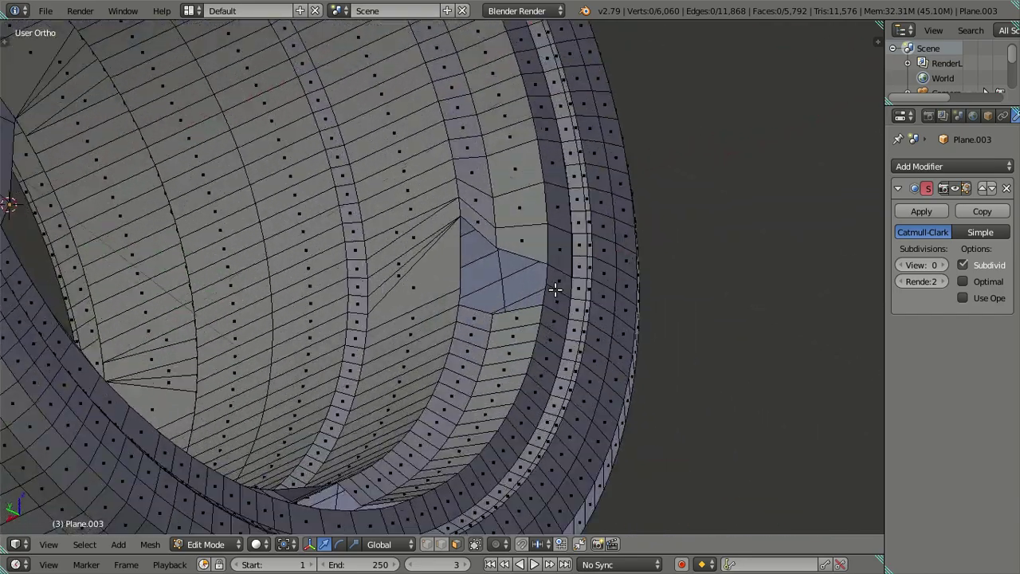
{"action": "scroll", "coordinate": [552, 289], "scroll_direction": "up", "scroll_amount": 2}
{"action": "scroll", "coordinate": [530, 275], "scroll_direction": "up", "scroll_amount": 1}
{"action": "scroll", "coordinate": [523, 271], "scroll_direction": "up", "scroll_amount": 2}
{"action": "middle_click_drag", "start_coordinate": [507, 325], "coordinate": [497, 331]}
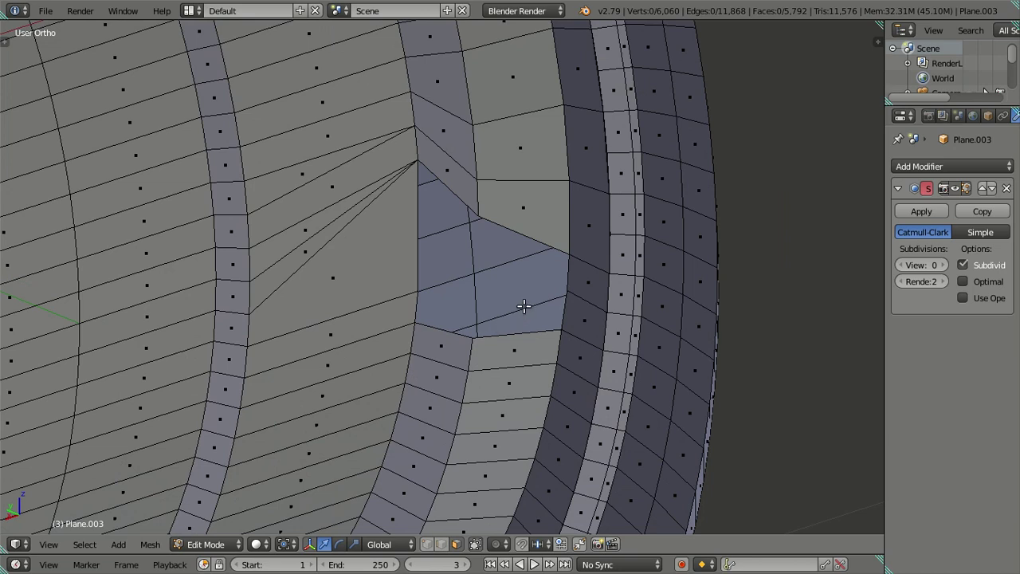
{"action": "mouse_move", "coordinate": [509, 282]}
{"action": "middle_mouse_down"}
{"action": "mouse_move", "coordinate": [494, 269]}
{"action": "mouse_move", "coordinate": [631, 341]}
{"action": "mouse_move", "coordinate": [583, 338]}
{"action": "mouse_move", "coordinate": [748, 360]}
{"action": "mouse_move", "coordinate": [406, 240]}
{"action": "mouse_move", "coordinate": [611, 328]}
{"action": "mouse_move", "coordinate": [597, 300]}
{"action": "mouse_move", "coordinate": [465, 284]}
{"action": "mouse_move", "coordinate": [448, 324]}
{"action": "mouse_move", "coordinate": [242, 241]}
{"action": "mouse_move", "coordinate": [261, 254]}
{"action": "mouse_move", "coordinate": [514, 289]}
{"action": "middle_mouse_up"}
{"action": "scroll", "coordinate": [583, 338], "scroll_direction": "down", "scroll_amount": 5}
{"action": "key", "text": "Tab"}
{"action": "scroll", "coordinate": [747, 360], "scroll_direction": "down", "scroll_amount": 5}
{"action": "scroll", "coordinate": [514, 289], "scroll_direction": "up", "scroll_amount": 3}
{"action": "key", "text": "Tab"}
{"action": "scroll", "coordinate": [514, 290], "scroll_direction": "up", "scroll_amount": 2}
{"action": "scroll", "coordinate": [474, 364], "scroll_direction": "up", "scroll_amount": 2}
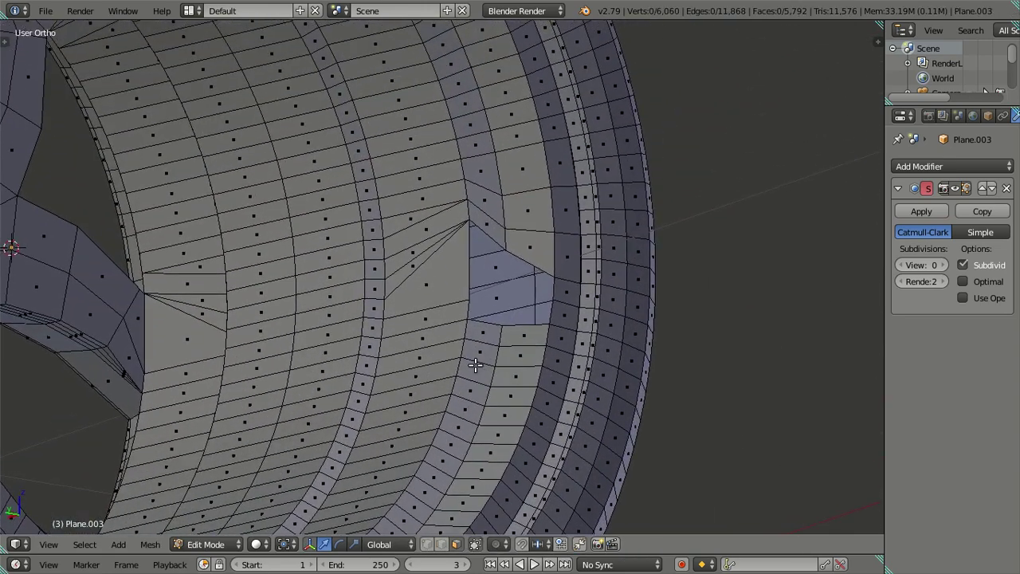
{"action": "middle_click_drag", "start_coordinate": [474, 364], "coordinate": [471, 354]}
{"action": "scroll", "coordinate": [473, 348], "scroll_direction": "up", "scroll_amount": 1}
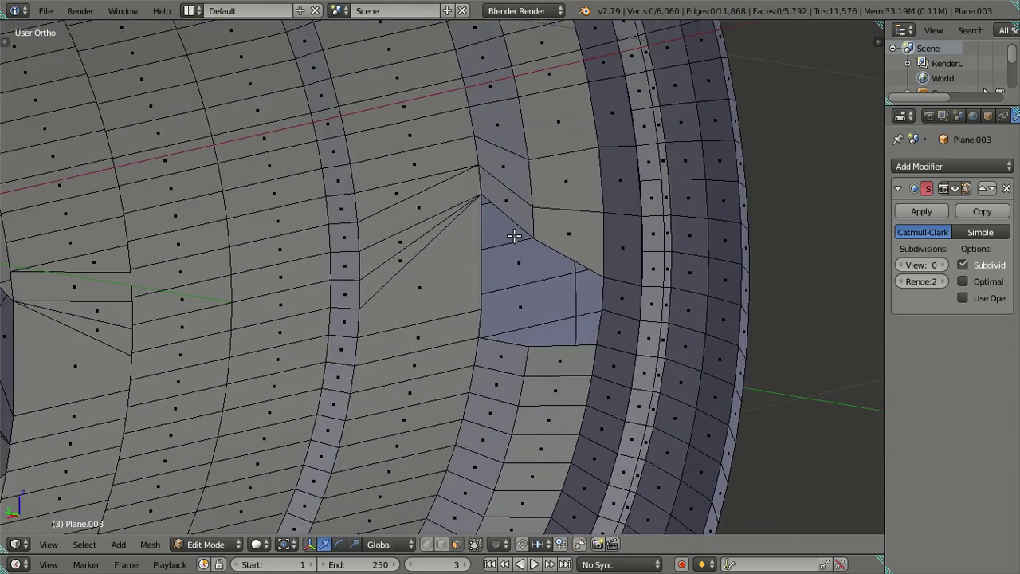
{"action": "scroll", "coordinate": [513, 236], "scroll_direction": "up", "scroll_amount": 1}
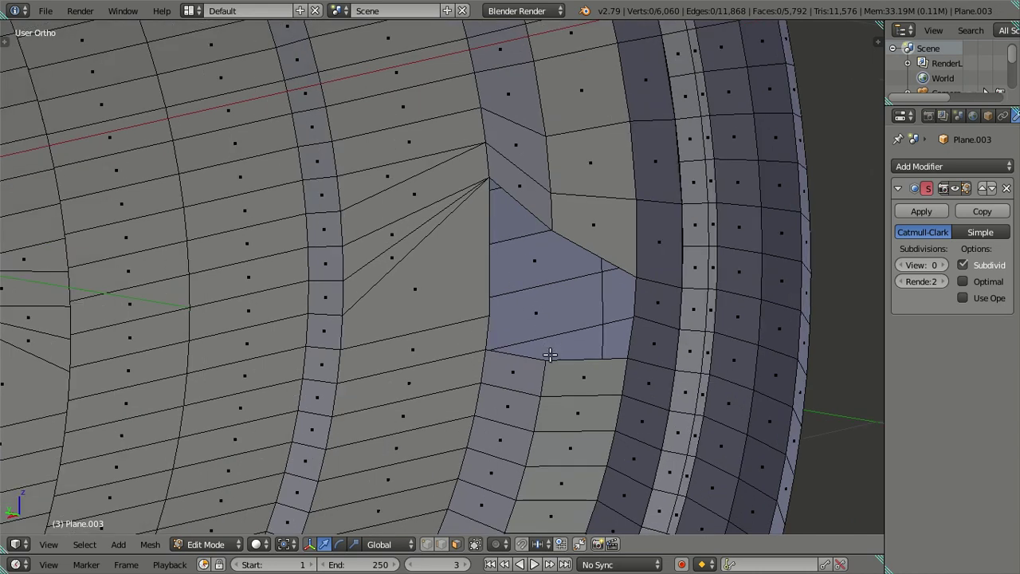
In vertex select mode, select the six vertices at the corners of the rim notches.
{"action": "left_click", "coordinate": [427, 543]}
{"action": "mouse_move", "coordinate": [542, 387]}
{"action": "middle_mouse_down"}
{"action": "mouse_move", "coordinate": [525, 327]}
{"action": "mouse_move", "coordinate": [550, 474]}
{"action": "middle_mouse_up"}
{"action": "right_click", "coordinate": [518, 329]}
{"action": "scroll", "coordinate": [520, 329], "scroll_direction": "down", "scroll_amount": 3}
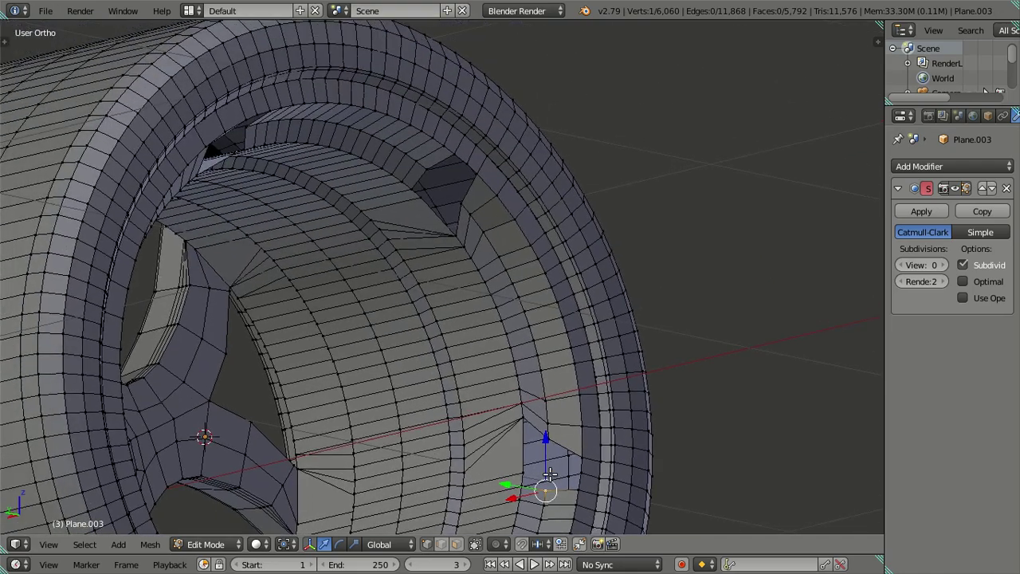
{"action": "right_click", "coordinate": [464, 201], "text": "shift"}
{"action": "mouse_move", "coordinate": [462, 200]}
{"action": "middle_mouse_down"}
{"action": "mouse_move", "coordinate": [526, 234]}
{"action": "mouse_move", "coordinate": [461, 230]}
{"action": "middle_mouse_up"}
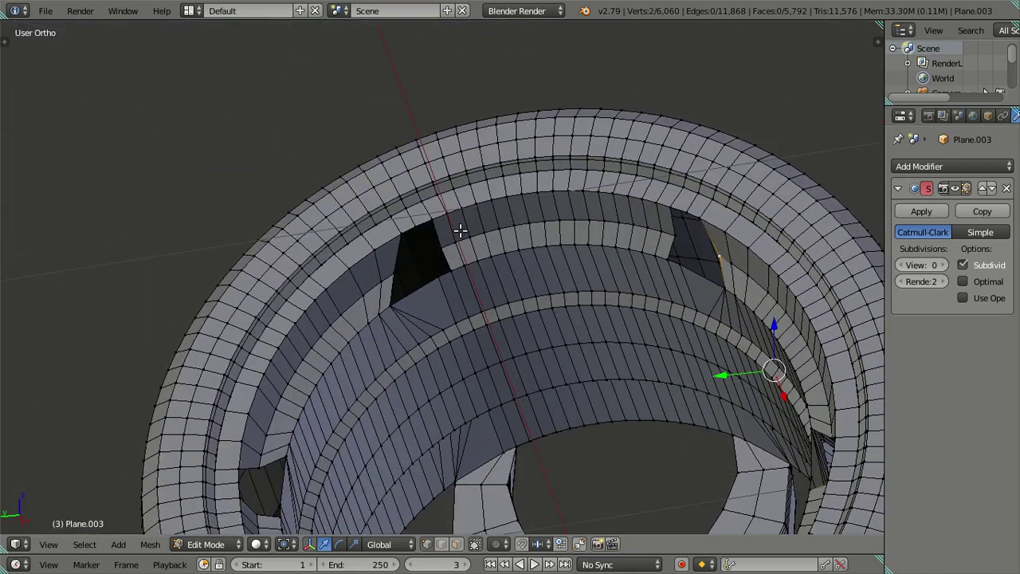
{"action": "right_click", "coordinate": [443, 251], "text": "shift"}
{"action": "middle_click_drag", "start_coordinate": [480, 321], "coordinate": [468, 303]}
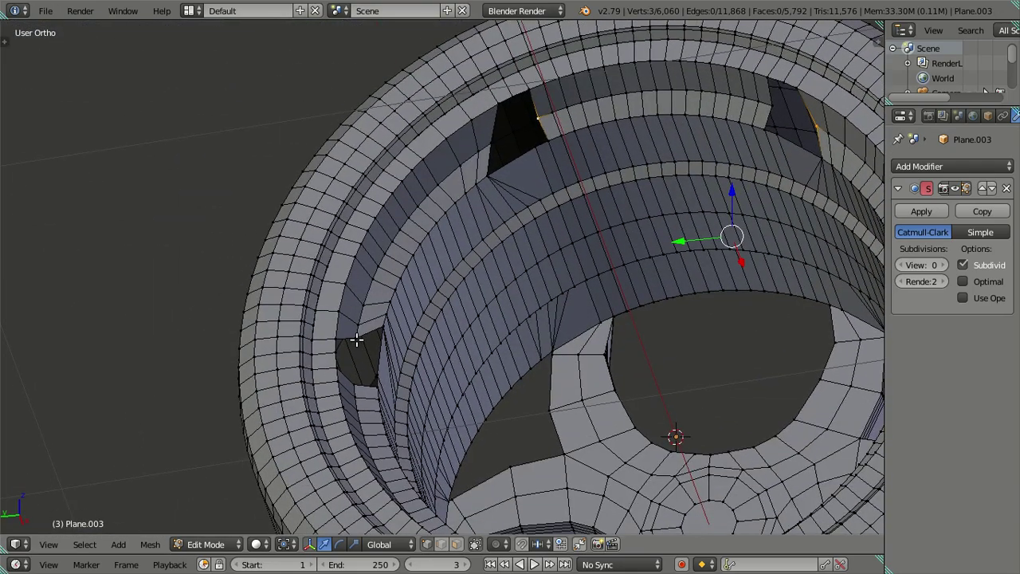
{"action": "right_click", "coordinate": [356, 340], "text": "shift"}
{"action": "scroll", "coordinate": [356, 340], "scroll_direction": "down", "scroll_amount": 3}
{"action": "middle_click_drag", "start_coordinate": [478, 371], "coordinate": [484, 470]}
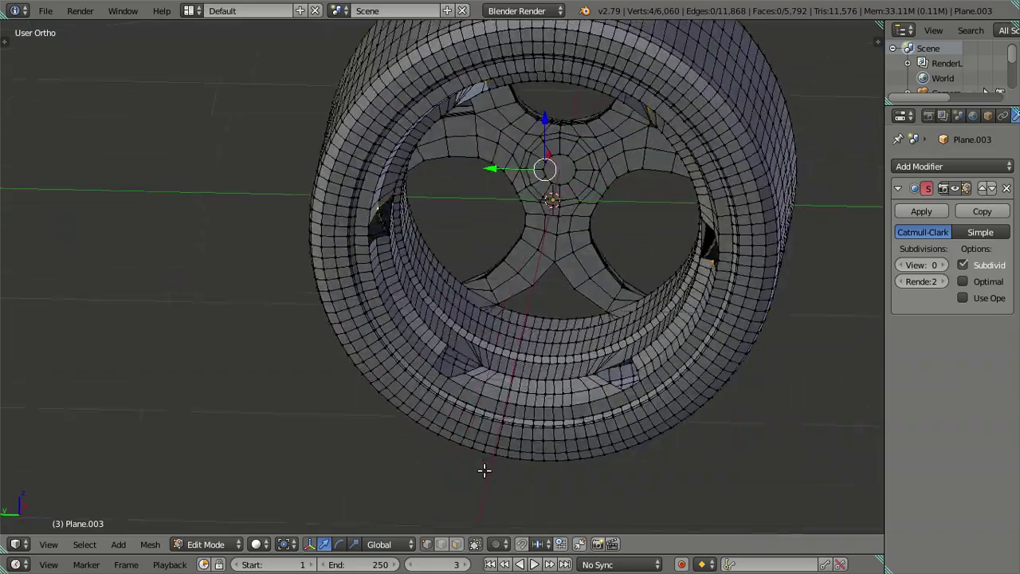
{"action": "scroll", "coordinate": [452, 423], "scroll_direction": "up", "scroll_amount": 2}
{"action": "right_click", "coordinate": [430, 383], "text": "shift"}
{"action": "mouse_move", "coordinate": [430, 383]}
{"action": "middle_mouse_down"}
{"action": "mouse_move", "coordinate": [556, 393]}
{"action": "mouse_move", "coordinate": [583, 378]}
{"action": "middle_mouse_up"}
{"action": "right_click", "coordinate": [556, 392], "text": "shift"}
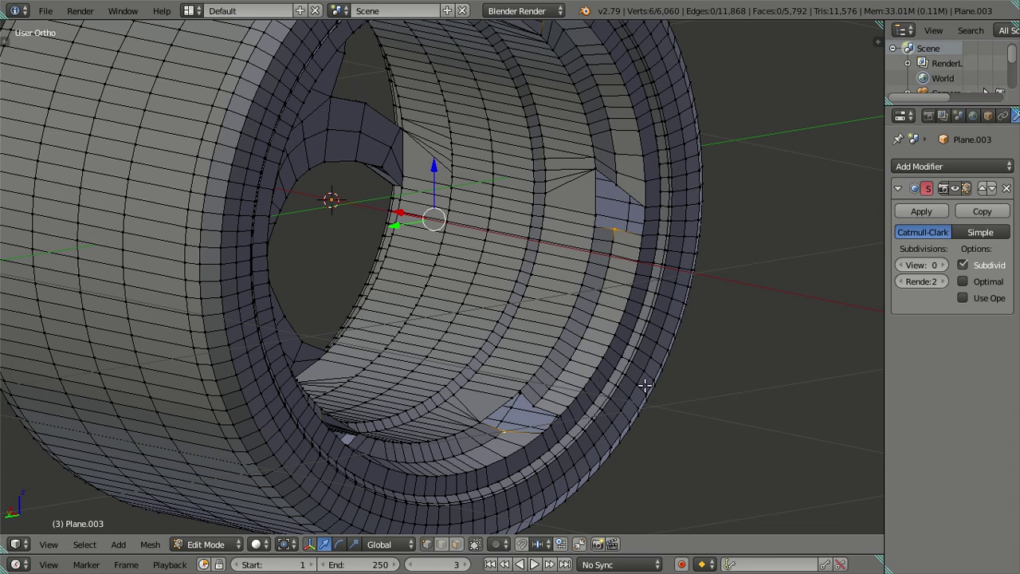
Extrude the six vertices in place and rotate the new ones slightly around X.
{"action": "key", "text": "e"}
{"action": "right_click", "coordinate": [707, 346]}
{"action": "key", "text": "r"}
{"action": "key", "text": "x"}
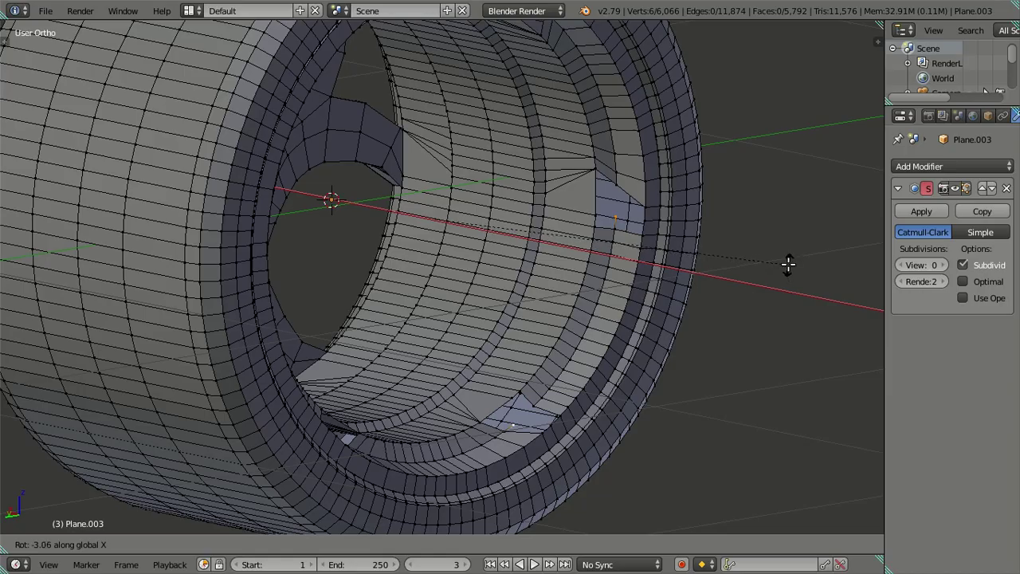
{"action": "left_click", "coordinate": [787, 263]}
Inspect the new vertices from both side views in wireframe, then return to solid shading.
{"action": "scroll", "coordinate": [774, 278], "scroll_direction": "down", "scroll_amount": 4}
{"action": "mouse_move", "coordinate": [712, 307]}
{"action": "middle_mouse_down"}
{"action": "mouse_move", "coordinate": [663, 270]}
{"action": "mouse_move", "coordinate": [663, 287]}
{"action": "mouse_move", "coordinate": [694, 294]}
{"action": "middle_mouse_up"}
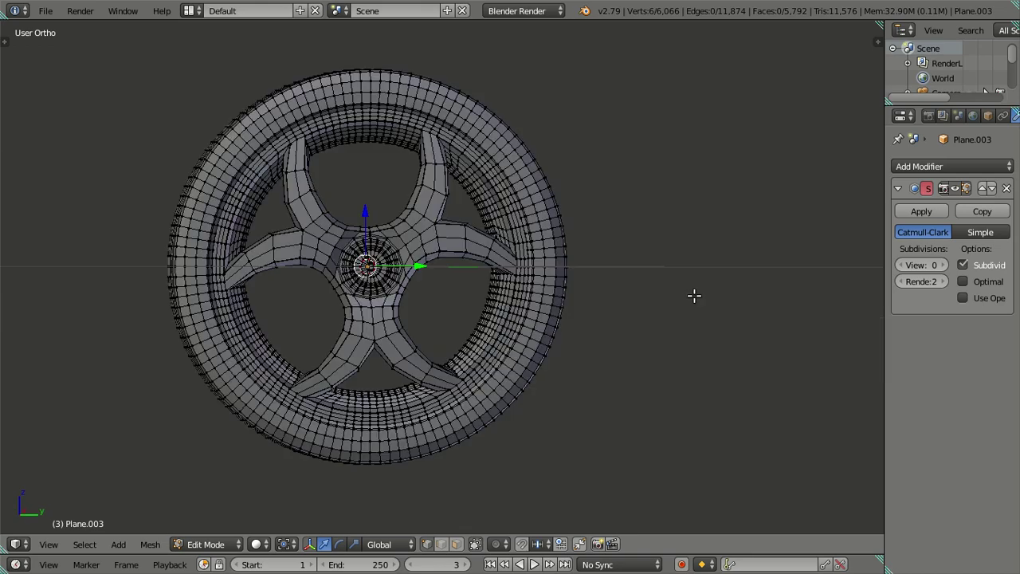
{"action": "key", "text": "KP_3"}
{"action": "scroll", "coordinate": [634, 297], "scroll_direction": "up", "scroll_amount": 1}
{"action": "scroll", "coordinate": [538, 298], "scroll_direction": "up", "scroll_amount": 1}
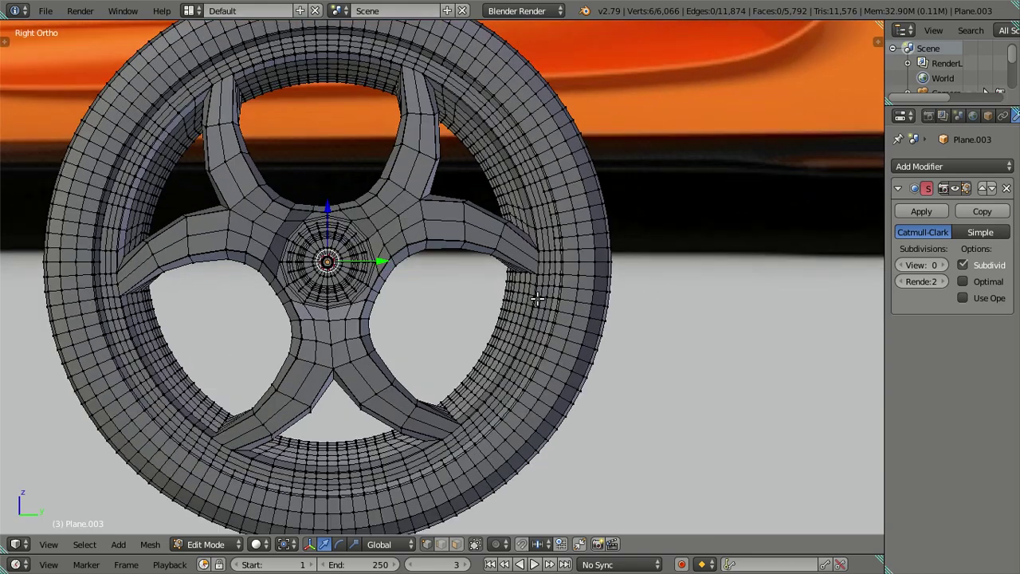
{"action": "key", "text": "z"}
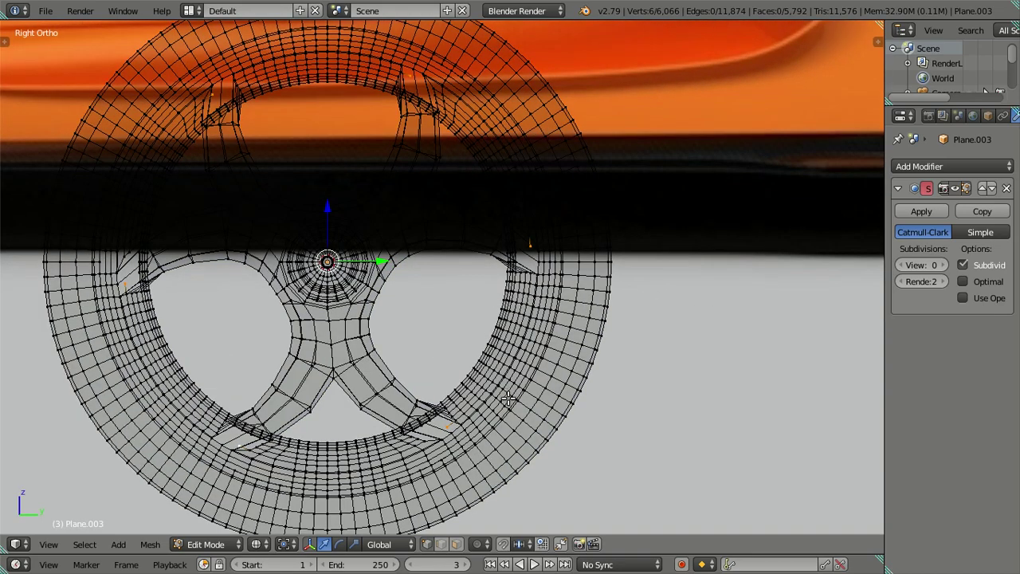
{"action": "scroll", "coordinate": [558, 239], "scroll_direction": "up", "scroll_amount": 1}
{"action": "scroll", "coordinate": [478, 342], "scroll_direction": "up", "scroll_amount": 2}
{"action": "scroll", "coordinate": [553, 433], "scroll_direction": "up", "scroll_amount": 1}
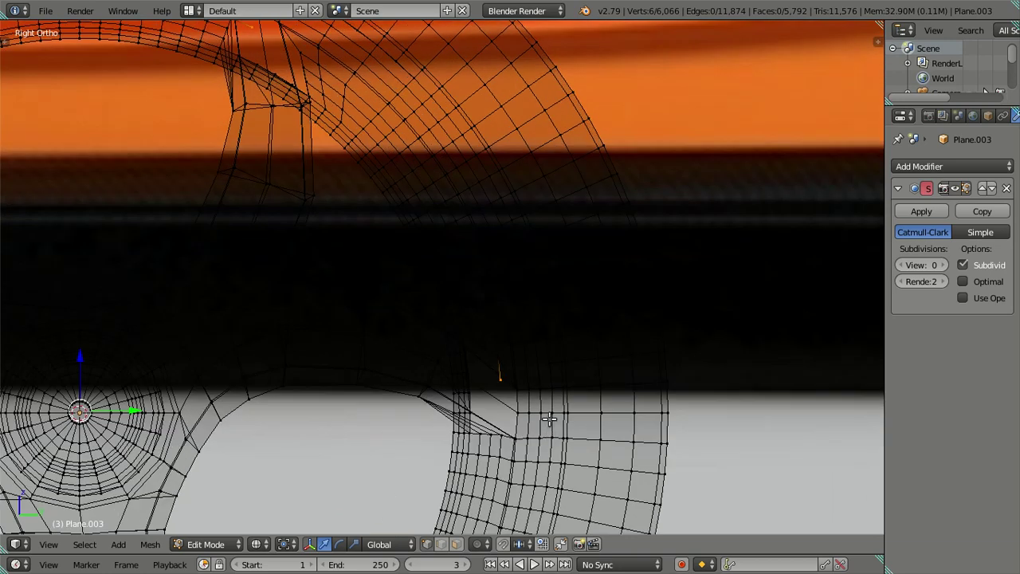
{"action": "key", "text": "ctrl+KP_3"}
{"action": "scroll", "coordinate": [560, 410], "scroll_direction": "down", "scroll_amount": 3}
{"action": "middle_click_drag", "start_coordinate": [560, 410], "coordinate": [453, 199], "text": "shift"}
{"action": "scroll", "coordinate": [540, 384], "scroll_direction": "up", "scroll_amount": 3}
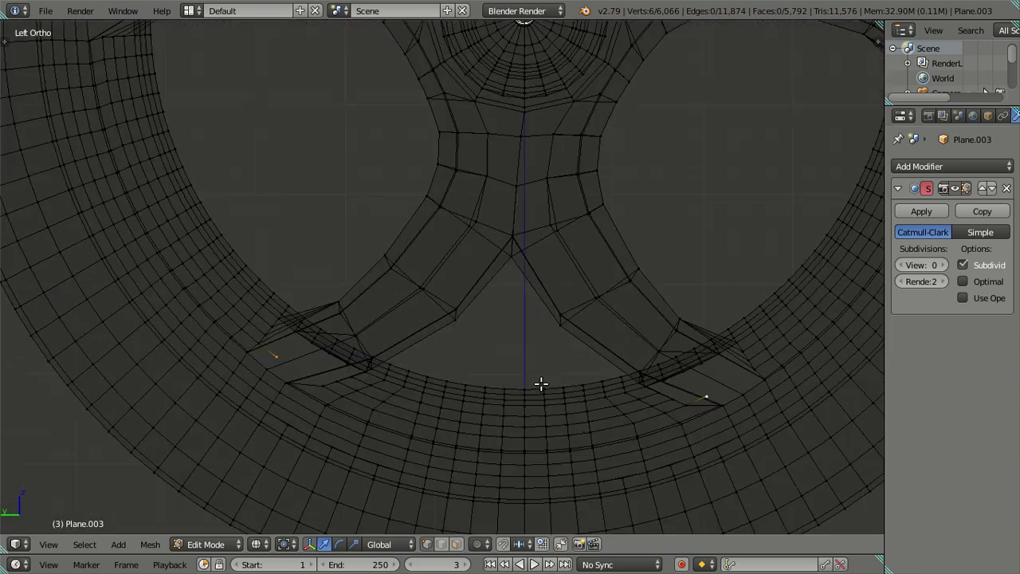
{"action": "scroll", "coordinate": [460, 305], "scroll_direction": "up", "scroll_amount": 2}
{"action": "scroll", "coordinate": [581, 398], "scroll_direction": "up", "scroll_amount": 2}
{"action": "key", "text": "z"}
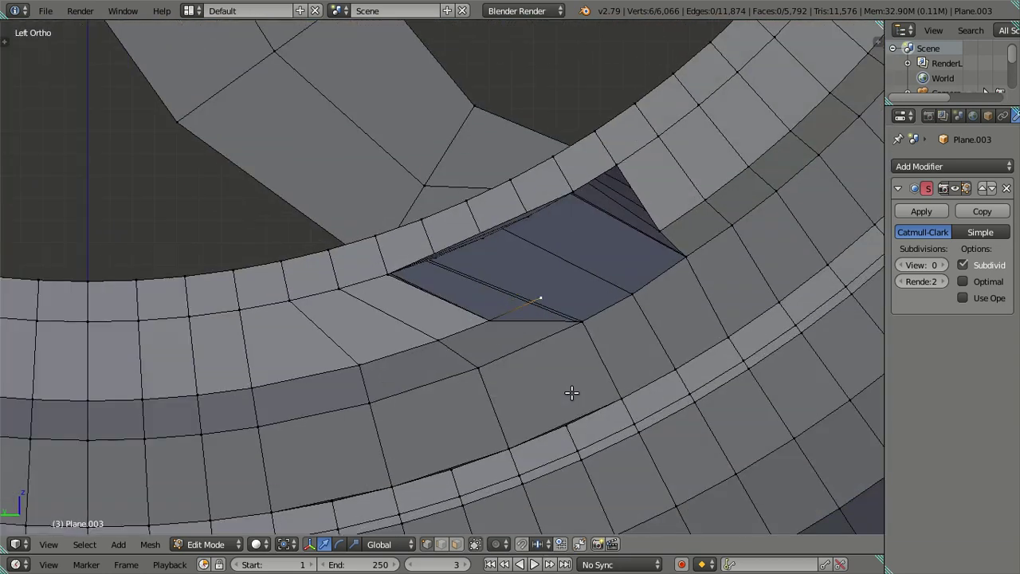
{"action": "scroll", "coordinate": [573, 371], "scroll_direction": "down", "scroll_amount": 2}
{"action": "mouse_move", "coordinate": [565, 389]}
{"action": "middle_mouse_down"}
{"action": "mouse_move", "coordinate": [557, 380]}
{"action": "mouse_move", "coordinate": [600, 375]}
{"action": "mouse_move", "coordinate": [560, 374]}
{"action": "mouse_move", "coordinate": [585, 410]}
{"action": "mouse_move", "coordinate": [569, 405]}
{"action": "mouse_move", "coordinate": [558, 285]}
{"action": "middle_mouse_up"}
Adjust the new vertices' rotation from the left side view, then deselect all.
{"action": "key", "text": "KP_3"}
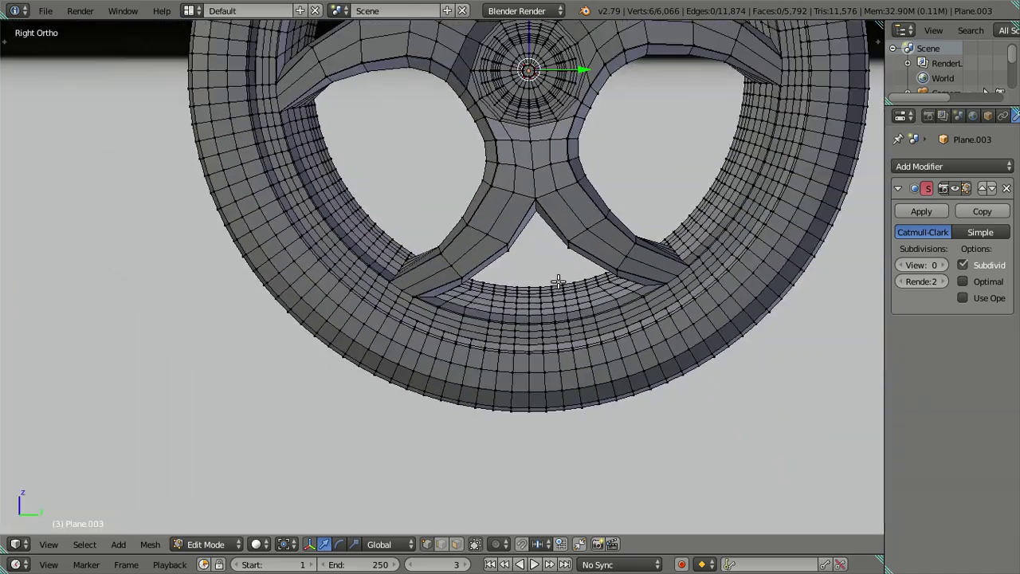
{"action": "key", "text": "ctrl+KP_3"}
{"action": "scroll", "coordinate": [587, 360], "scroll_direction": "up", "scroll_amount": 1}
{"action": "scroll", "coordinate": [587, 387], "scroll_direction": "up", "scroll_amount": 3}
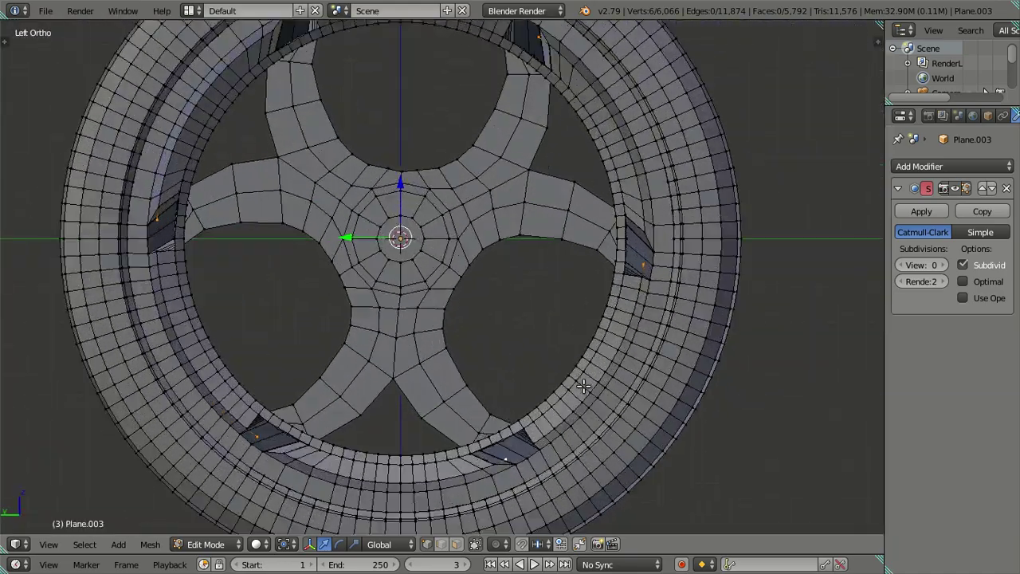
{"action": "scroll", "coordinate": [571, 429], "scroll_direction": "up", "scroll_amount": 1}
{"action": "scroll", "coordinate": [583, 449], "scroll_direction": "up", "scroll_amount": 2}
{"action": "scroll", "coordinate": [582, 398], "scroll_direction": "up", "scroll_amount": 2}
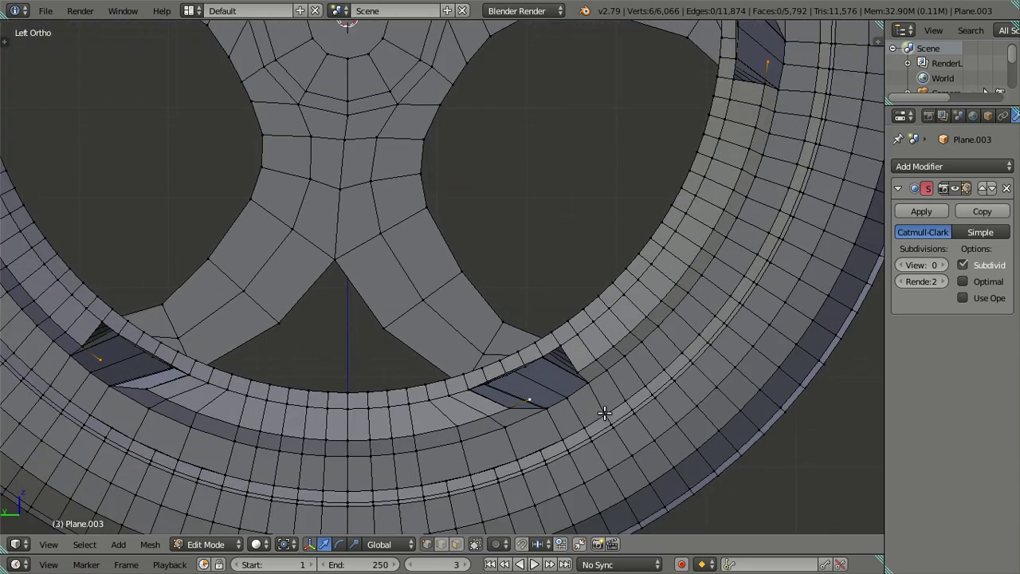
{"action": "scroll", "coordinate": [629, 401], "scroll_direction": "up", "scroll_amount": 1}
{"action": "scroll", "coordinate": [658, 365], "scroll_direction": "up", "scroll_amount": 1}
{"action": "middle_click_drag", "start_coordinate": [658, 365], "coordinate": [650, 344], "text": "shift"}
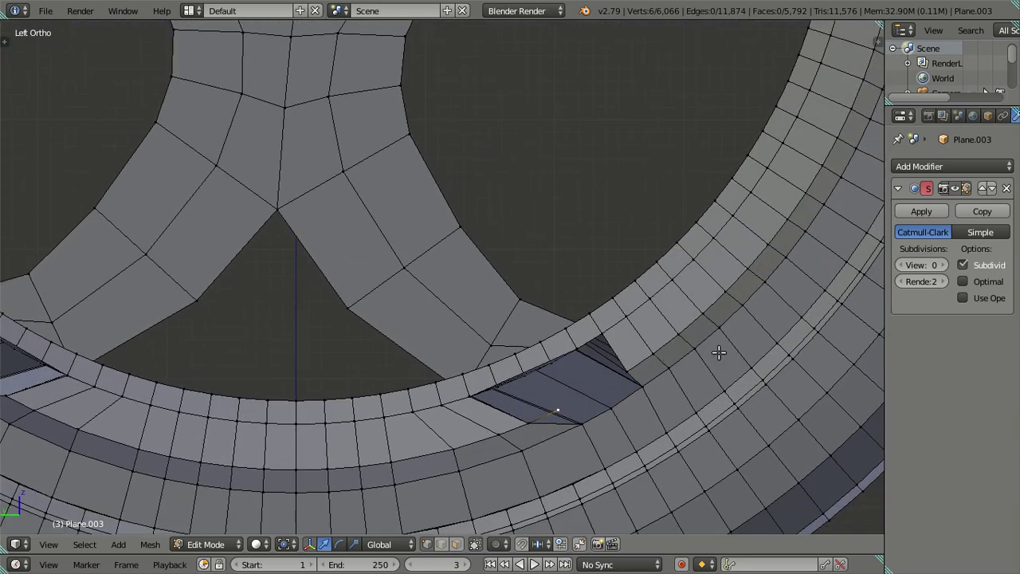
{"action": "key", "text": "r"}
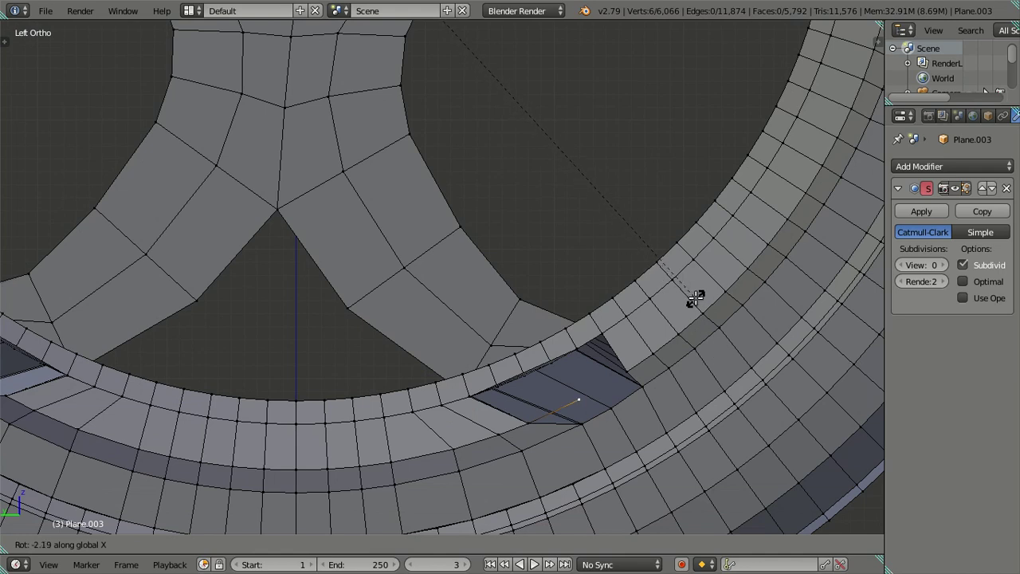
{"action": "left_click", "coordinate": [709, 309]}
{"action": "scroll", "coordinate": [654, 327], "scroll_direction": "down", "scroll_amount": 5}
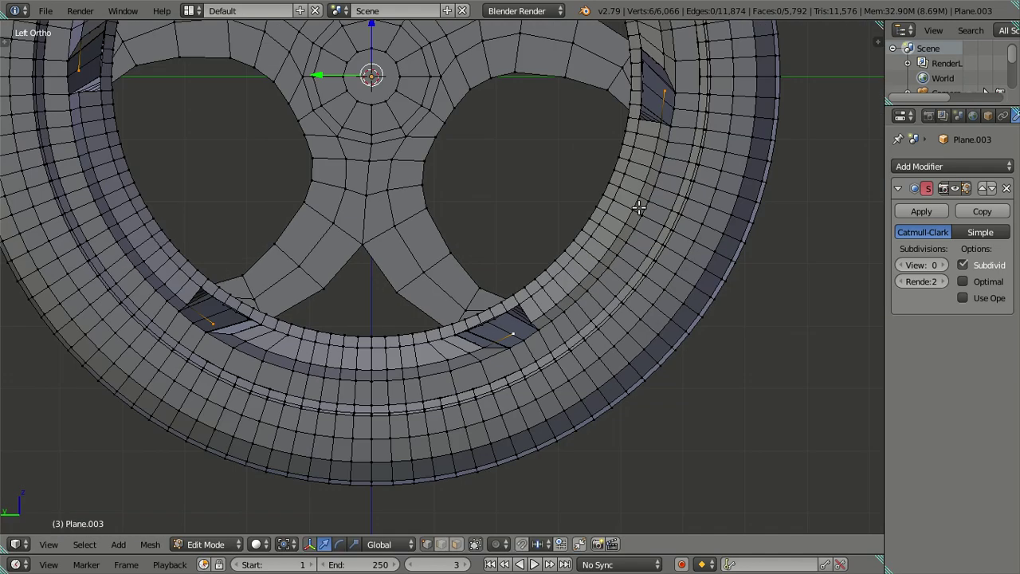
{"action": "key", "text": "Home"}
{"action": "scroll", "coordinate": [601, 357], "scroll_direction": "up", "scroll_amount": 1}
{"action": "key", "text": "a"}
{"action": "middle_click_drag", "start_coordinate": [598, 350], "coordinate": [687, 403]}
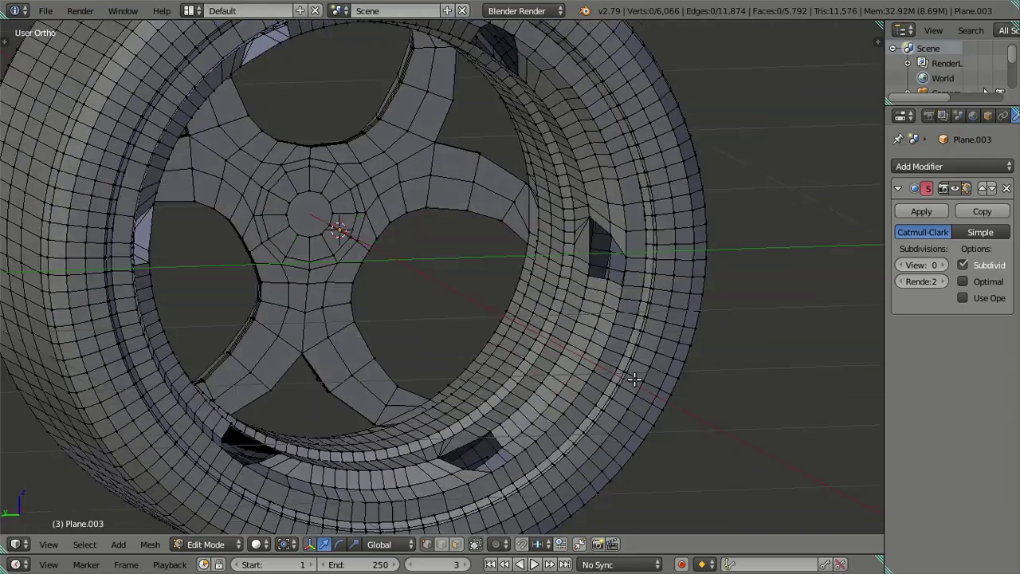
Fill faces across the first two gaps between spoke ends and the inner barrel.
{"action": "middle_click_drag", "start_coordinate": [572, 410], "coordinate": [503, 407]}
{"action": "scroll", "coordinate": [486, 391], "scroll_direction": "up", "scroll_amount": 2}
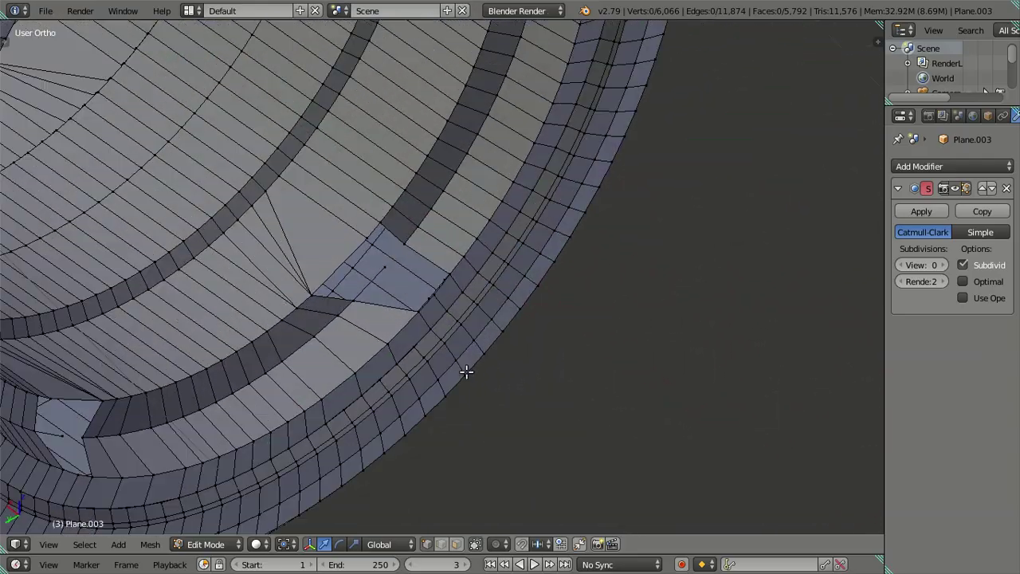
{"action": "scroll", "coordinate": [444, 342], "scroll_direction": "up", "scroll_amount": 1}
{"action": "scroll", "coordinate": [446, 316], "scroll_direction": "up", "scroll_amount": 1}
{"action": "scroll", "coordinate": [426, 308], "scroll_direction": "up", "scroll_amount": 2}
{"action": "scroll", "coordinate": [426, 308], "scroll_direction": "up", "scroll_amount": 1}
{"action": "right_click", "coordinate": [455, 348]}
{"action": "right_click", "coordinate": [517, 386], "text": "ctrl"}
{"action": "key", "text": "g"}
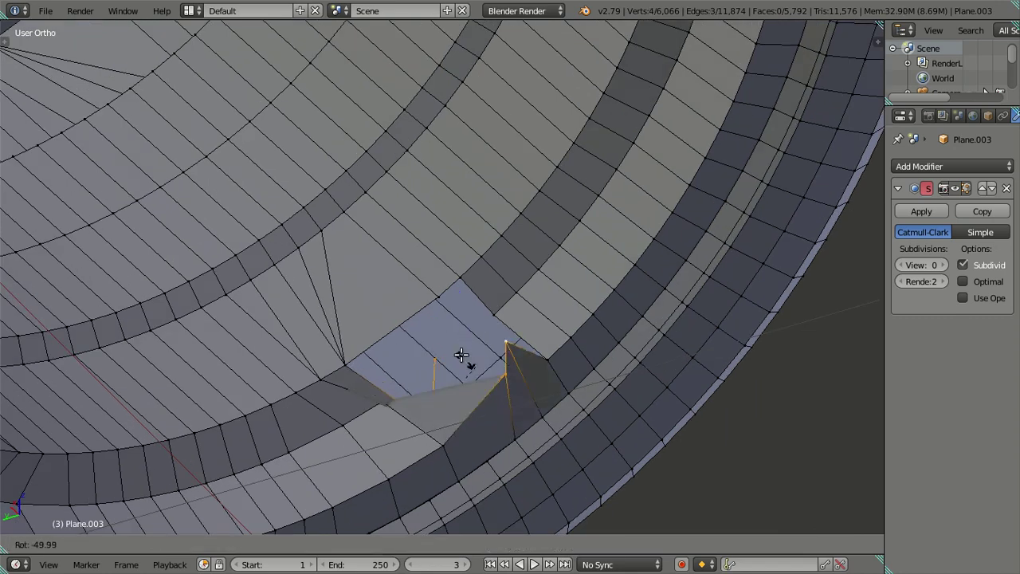
{"action": "key", "text": "Escape"}
{"action": "key", "text": "f"}
{"action": "right_click", "coordinate": [440, 297]}
{"action": "key", "text": "f"}
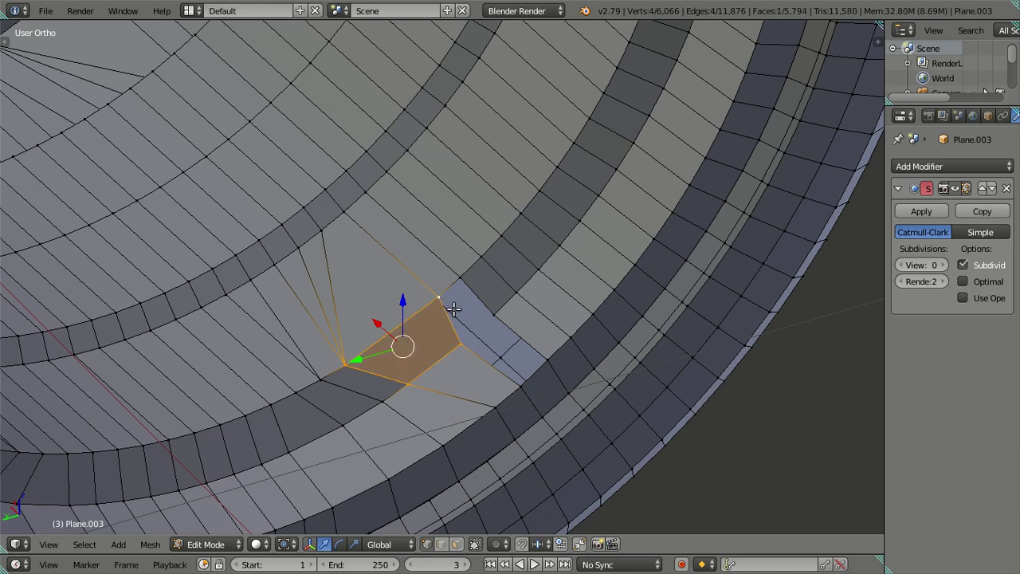
Reselect the border vertices of the next rim gap and fill it with a face.
{"action": "right_click", "coordinate": [466, 328]}
{"action": "right_click", "coordinate": [489, 314], "text": "ctrl"}
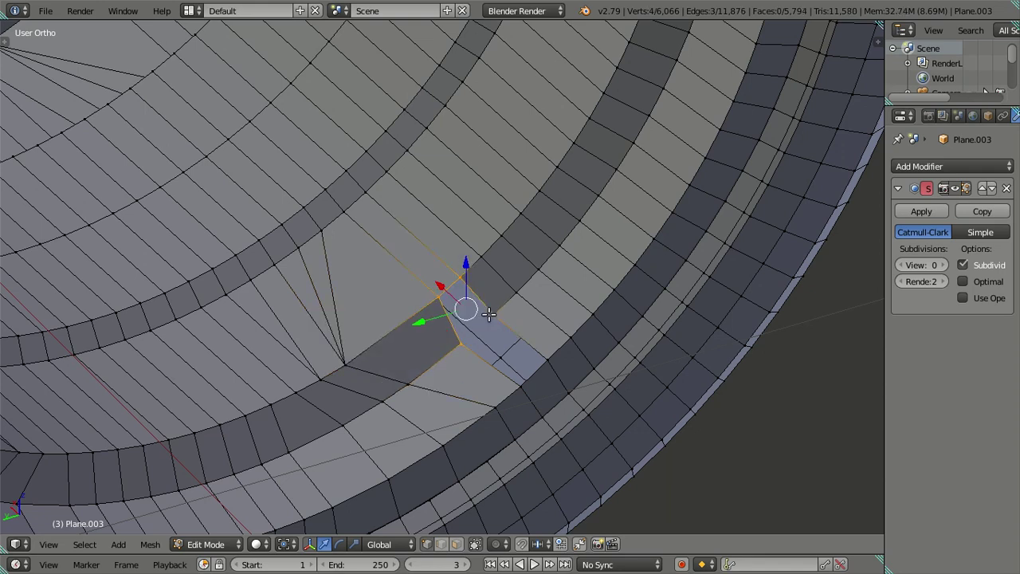
{"action": "right_click", "coordinate": [512, 389]}
{"action": "right_click", "coordinate": [458, 344], "text": "ctrl"}
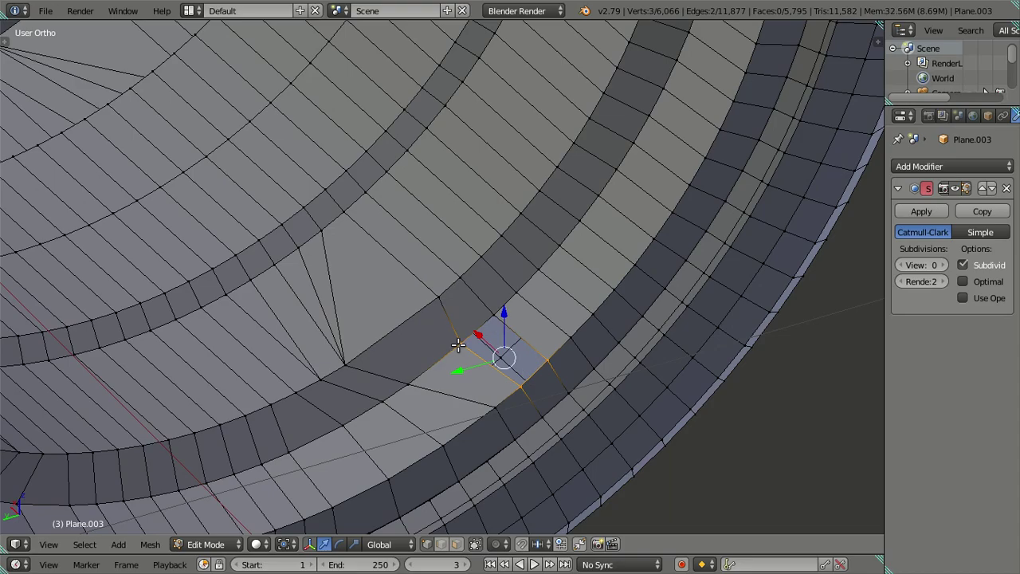
{"action": "scroll", "coordinate": [499, 329], "scroll_direction": "down", "scroll_amount": 2}
{"action": "key", "text": "a"}
{"action": "mouse_move", "coordinate": [551, 266]}
{"action": "middle_mouse_down"}
{"action": "mouse_move", "coordinate": [474, 390]}
{"action": "mouse_move", "coordinate": [710, 295]}
{"action": "mouse_move", "coordinate": [519, 375]}
{"action": "mouse_move", "coordinate": [472, 269]}
{"action": "middle_mouse_up"}
{"action": "scroll", "coordinate": [471, 269], "scroll_direction": "up", "scroll_amount": 2}
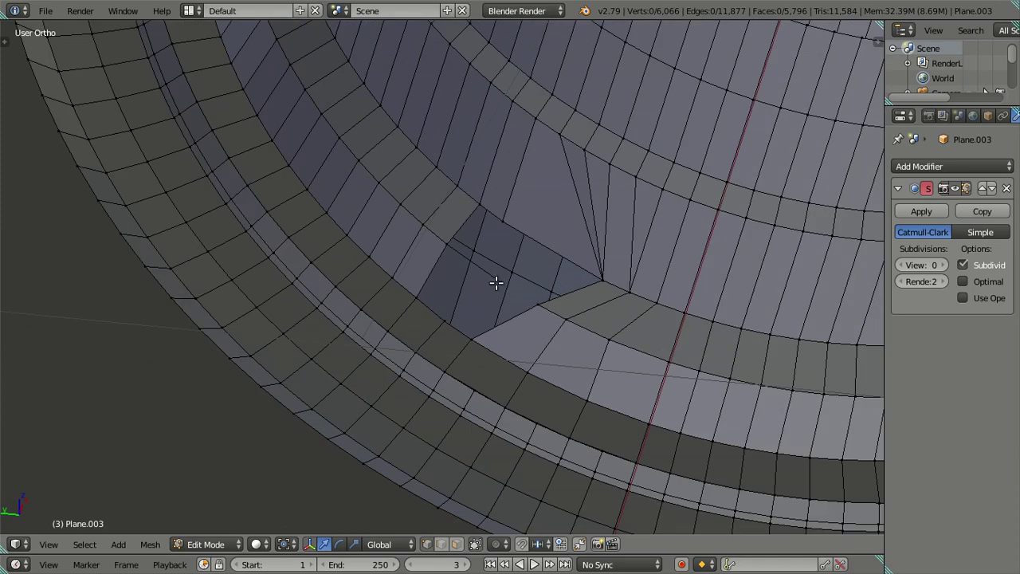
{"action": "right_click", "coordinate": [444, 318], "text": "ctrl"}
{"action": "key", "text": "f"}
Fill the remaining three rim gaps with faces, then deselect everything.
{"action": "right_click", "coordinate": [496, 283]}
{"action": "right_click", "coordinate": [508, 230], "text": "ctrl"}
{"action": "key", "text": "f"}
{"action": "right_click", "coordinate": [519, 295]}
{"action": "right_click", "coordinate": [538, 303], "text": "ctrl"}
{"action": "key", "text": "f"}
{"action": "right_click", "coordinate": [539, 302]}
{"action": "right_click", "coordinate": [501, 223], "text": "ctrl"}
{"action": "key", "text": "f"}
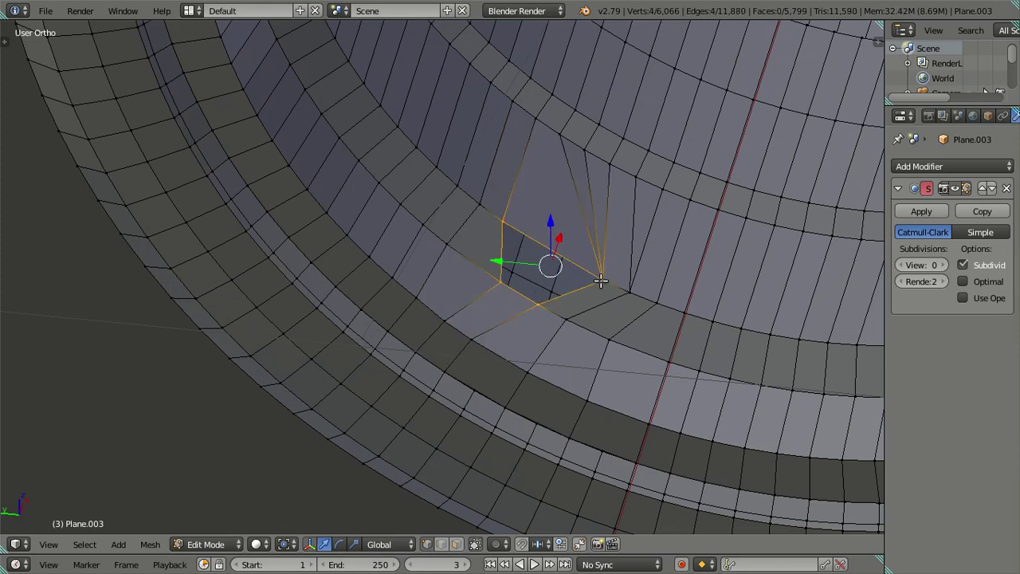
{"action": "scroll", "coordinate": [600, 281], "scroll_direction": "down", "scroll_amount": 3}
{"action": "scroll", "coordinate": [601, 281], "scroll_direction": "down", "scroll_amount": 3}
{"action": "key", "text": "a"}
{"action": "mouse_move", "coordinate": [614, 274]}
{"action": "middle_mouse_down"}
{"action": "mouse_move", "coordinate": [512, 141]}
{"action": "mouse_move", "coordinate": [534, 279]}
{"action": "mouse_move", "coordinate": [517, 335]}
{"action": "mouse_move", "coordinate": [533, 302]}
{"action": "middle_mouse_up"}
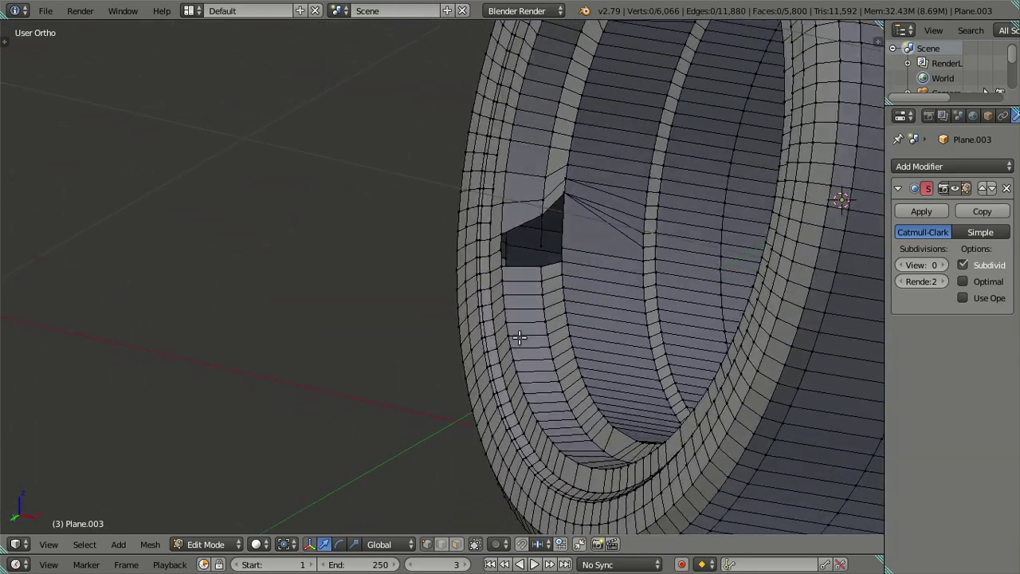
Fill three faces across the border vertices of the rim's inner-ring hole.
{"action": "scroll", "coordinate": [550, 271], "scroll_direction": "up", "scroll_amount": 2}
{"action": "right_click", "coordinate": [610, 222]}
{"action": "right_click", "coordinate": [643, 226], "text": "ctrl"}
{"action": "key", "text": "f"}
{"action": "right_click", "coordinate": [613, 222]}
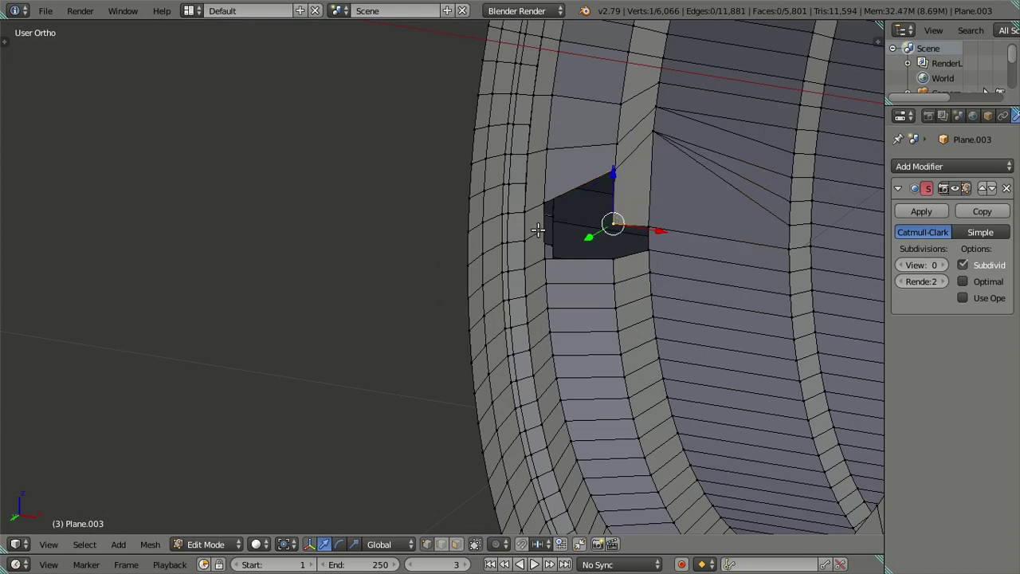
{"action": "key", "text": "f"}
{"action": "right_click", "coordinate": [613, 256]}
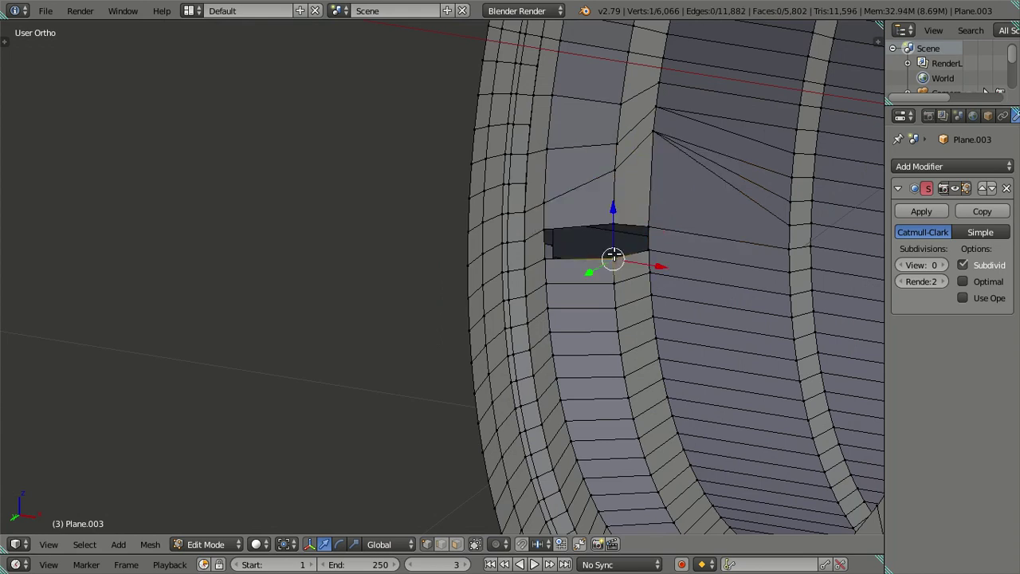
{"action": "right_click", "coordinate": [598, 256]}
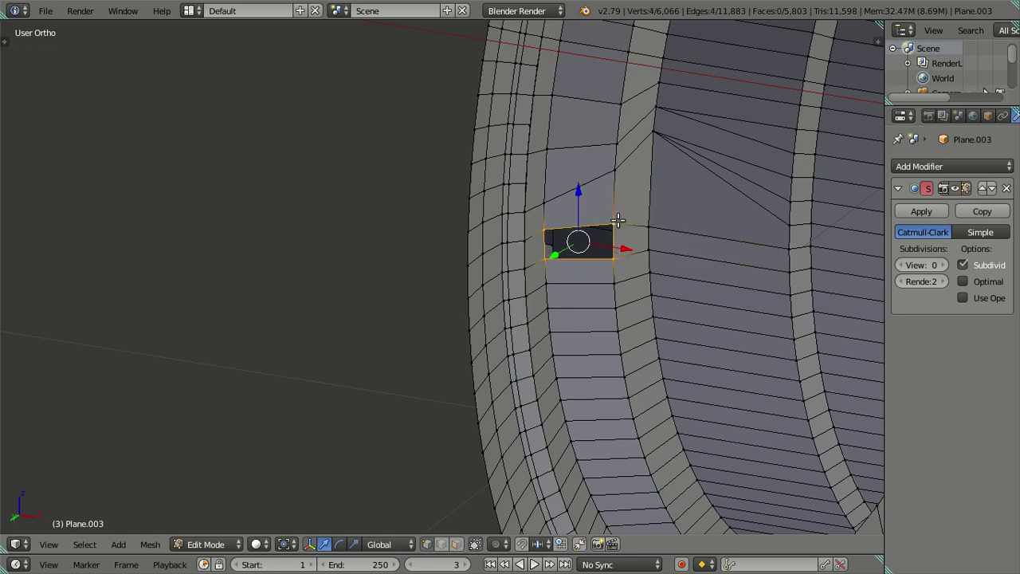
{"action": "key", "text": "f"}
{"action": "key", "text": "a"}
Check the hole in wireframe, then select its remaining edge path and fill it with a face.
{"action": "scroll", "coordinate": [608, 222], "scroll_direction": "down", "scroll_amount": 3}
{"action": "middle_click_drag", "start_coordinate": [607, 222], "coordinate": [641, 306]}
{"action": "scroll", "coordinate": [641, 306], "scroll_direction": "up", "scroll_amount": 2}
{"action": "scroll", "coordinate": [641, 306], "scroll_direction": "up", "scroll_amount": 3}
{"action": "middle_click_drag", "start_coordinate": [628, 372], "coordinate": [551, 301]}
{"action": "scroll", "coordinate": [550, 302], "scroll_direction": "up", "scroll_amount": 2}
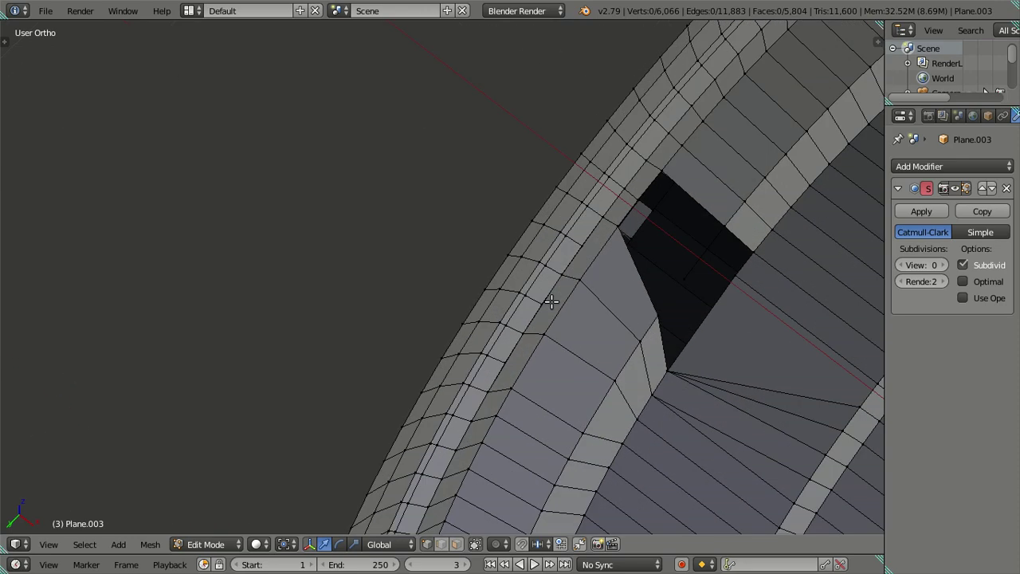
{"action": "key", "text": "z"}
{"action": "key", "text": "z"}
{"action": "mouse_move", "coordinate": [648, 262]}
{"action": "middle_mouse_down"}
{"action": "mouse_move", "coordinate": [682, 285]}
{"action": "mouse_move", "coordinate": [653, 239]}
{"action": "mouse_move", "coordinate": [619, 230]}
{"action": "mouse_move", "coordinate": [635, 246]}
{"action": "mouse_move", "coordinate": [655, 223]}
{"action": "mouse_move", "coordinate": [693, 255]}
{"action": "mouse_move", "coordinate": [693, 280]}
{"action": "mouse_move", "coordinate": [643, 248]}
{"action": "mouse_move", "coordinate": [669, 283]}
{"action": "middle_mouse_up"}
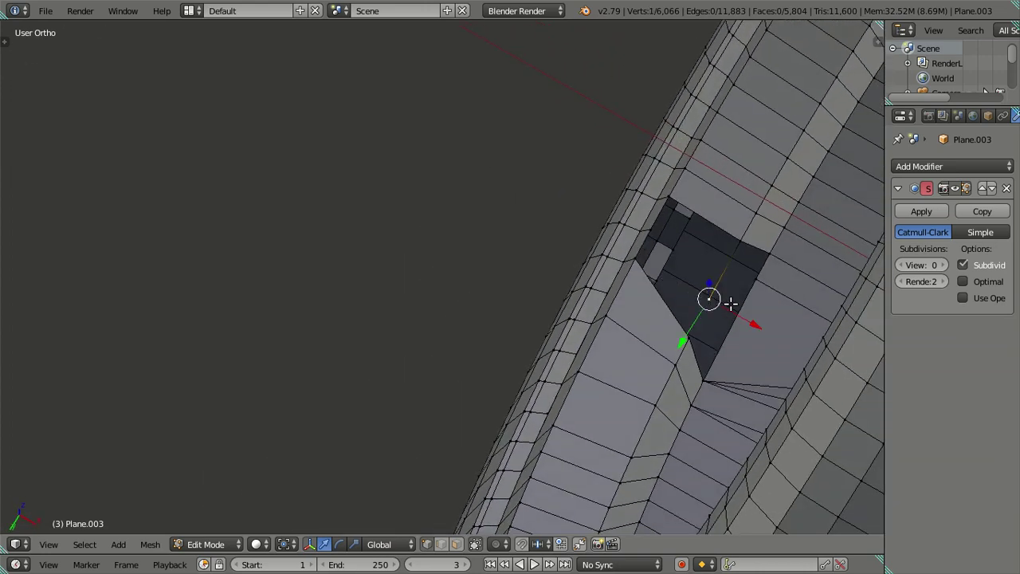
{"action": "mouse_move", "coordinate": [739, 319]}
{"action": "middle_mouse_down"}
{"action": "mouse_move", "coordinate": [773, 321]}
{"action": "mouse_move", "coordinate": [783, 339]}
{"action": "mouse_move", "coordinate": [770, 325]}
{"action": "middle_mouse_up"}
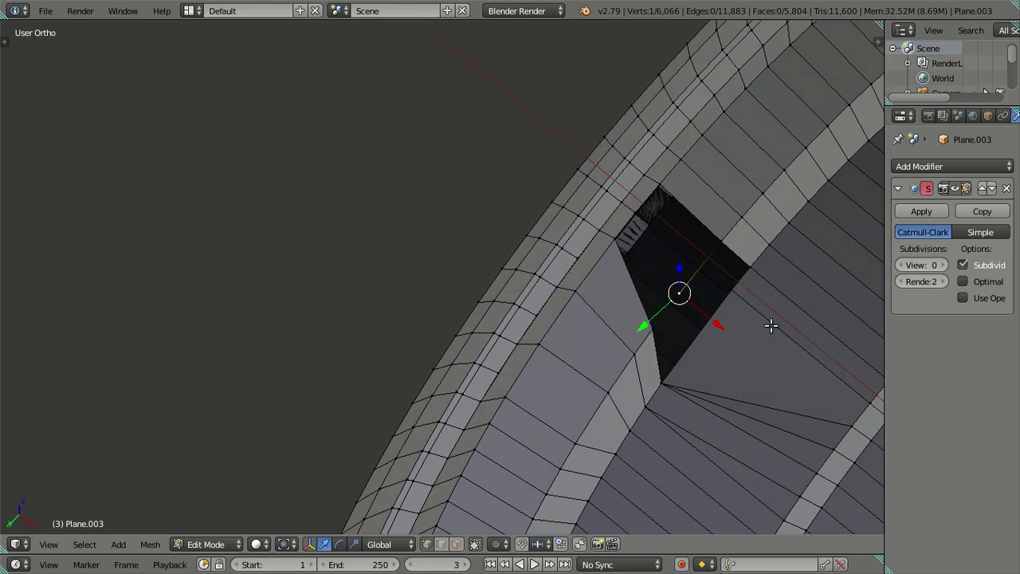
{"action": "right_click", "coordinate": [731, 297], "text": "alt"}
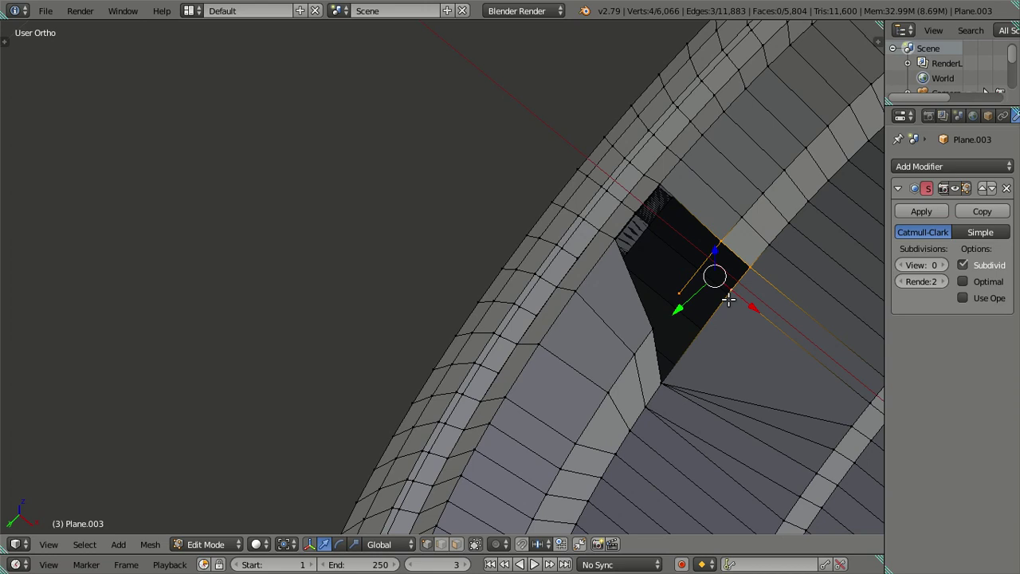
{"action": "middle_click_drag", "start_coordinate": [728, 299], "coordinate": [753, 290]}
{"action": "key", "text": "f"}
{"action": "mouse_move", "coordinate": [654, 345]}
{"action": "middle_mouse_down"}
{"action": "mouse_move", "coordinate": [674, 423]}
{"action": "mouse_move", "coordinate": [685, 373]}
{"action": "middle_mouse_up"}
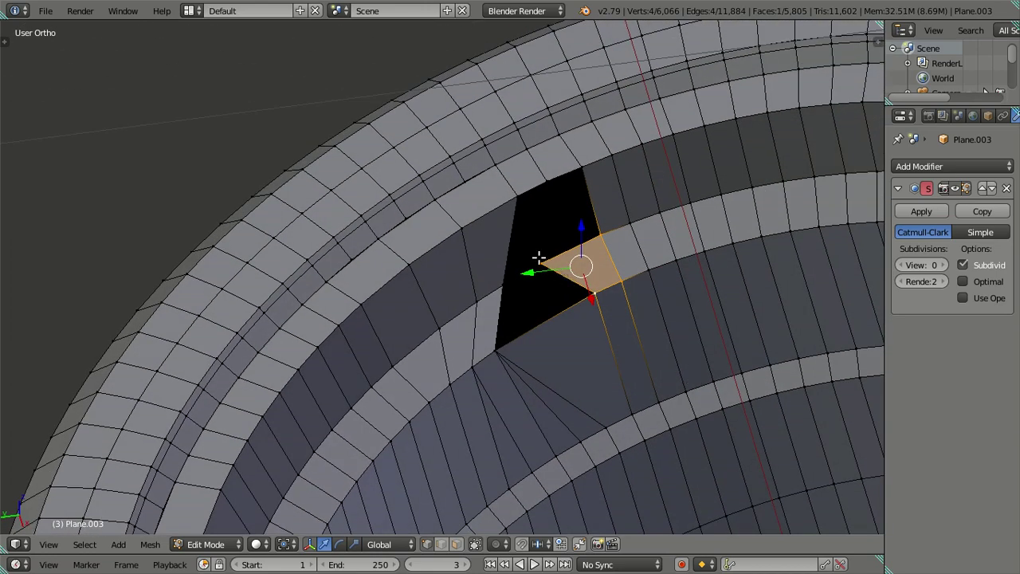
Fill the first two quad holes along the upper rim edge with new faces.
{"action": "right_click", "coordinate": [539, 257], "text": "shift"}
{"action": "right_click", "coordinate": [548, 196], "text": "shift"}
{"action": "key", "text": "f"}
{"action": "right_click", "coordinate": [518, 279]}
{"action": "right_click", "coordinate": [503, 283], "text": "shift"}
{"action": "key", "text": "f"}
Fill the next hole where a spoke end meets the rim.
{"action": "right_click", "coordinate": [496, 349]}
{"action": "right_click", "coordinate": [545, 261], "text": "shift"}
{"action": "right_click", "coordinate": [591, 291], "text": "shift"}
{"action": "scroll", "coordinate": [586, 287], "scroll_direction": "down", "scroll_amount": 3}
{"action": "mouse_move", "coordinate": [586, 286]}
{"action": "middle_mouse_down"}
{"action": "mouse_move", "coordinate": [592, 298]}
{"action": "mouse_move", "coordinate": [512, 305]}
{"action": "mouse_move", "coordinate": [548, 305]}
{"action": "mouse_move", "coordinate": [606, 365]}
{"action": "middle_mouse_up"}
{"action": "key", "text": "a"}
{"action": "scroll", "coordinate": [588, 279], "scroll_direction": "up", "scroll_amount": 2}
{"action": "scroll", "coordinate": [611, 249], "scroll_direction": "up", "scroll_amount": 2}
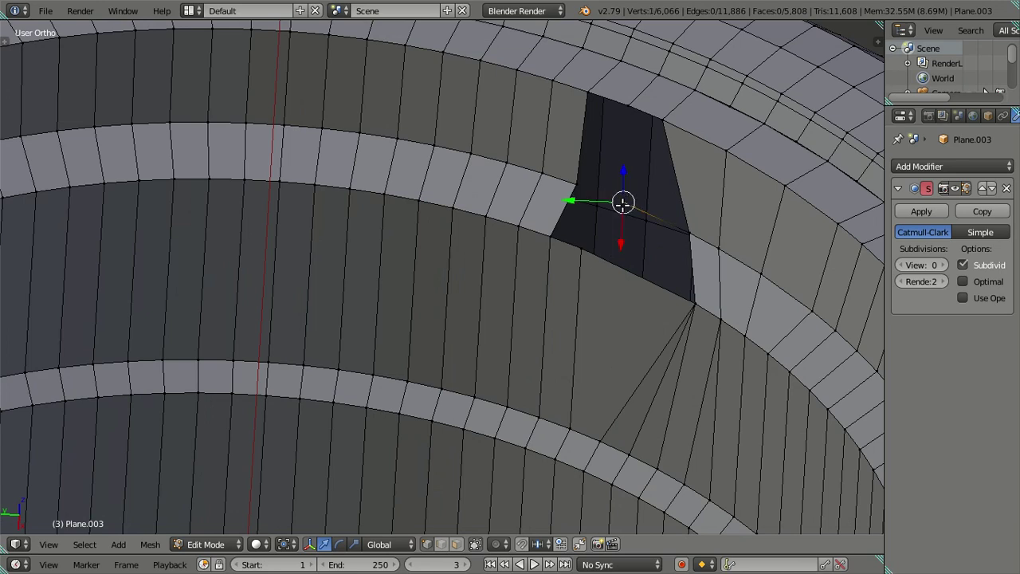
{"action": "right_click", "coordinate": [595, 245], "text": "ctrl"}
{"action": "key", "text": "f"}
Fill the two dark holes further along the rim border, then clear the selection.
{"action": "right_click", "coordinate": [606, 200]}
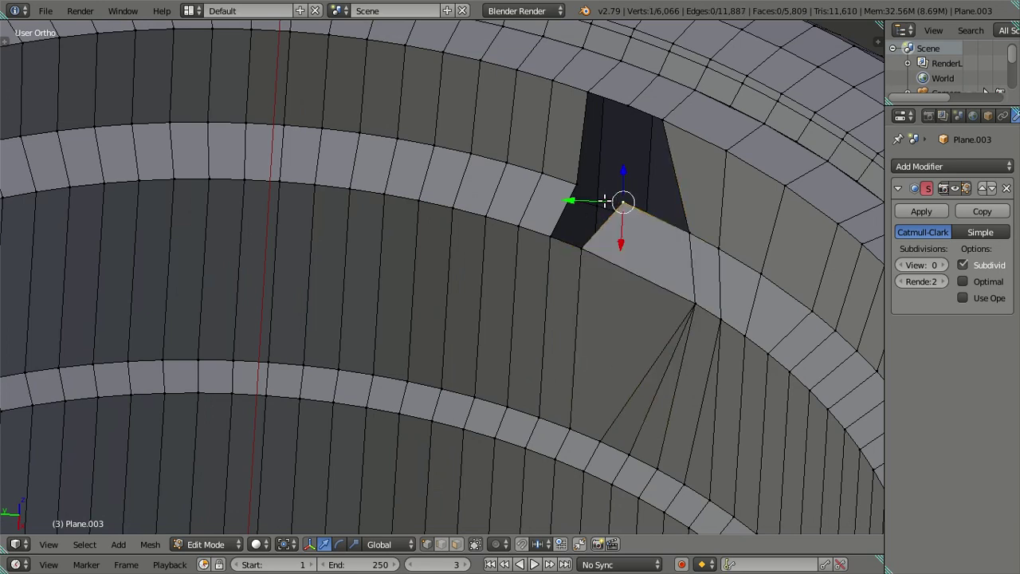
{"action": "key", "text": "f"}
{"action": "right_click", "coordinate": [622, 197]}
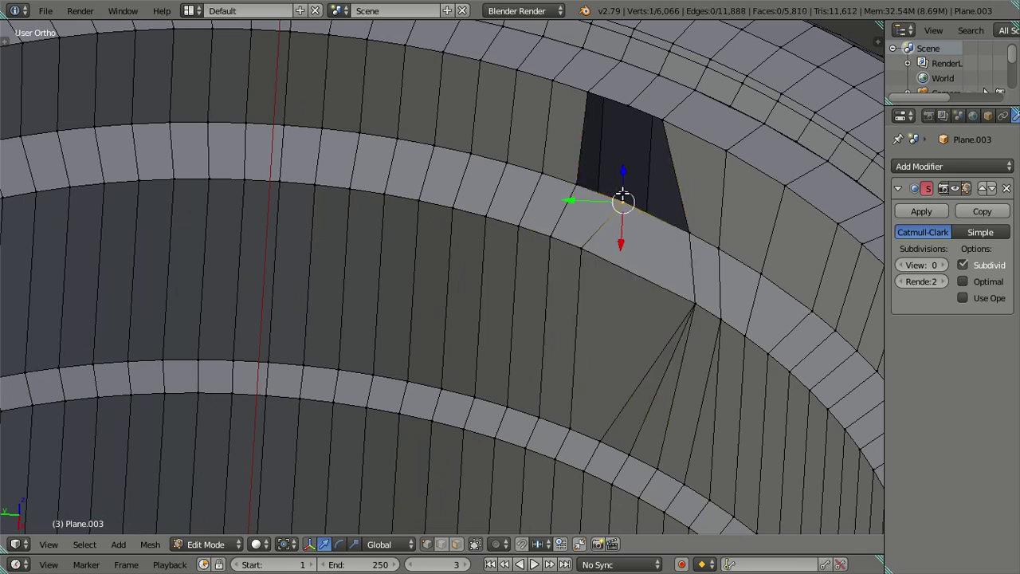
{"action": "right_click", "coordinate": [623, 102], "text": "ctrl"}
{"action": "key", "text": "f"}
{"action": "right_click", "coordinate": [689, 232]}
{"action": "right_click", "coordinate": [627, 107], "text": "ctrl"}
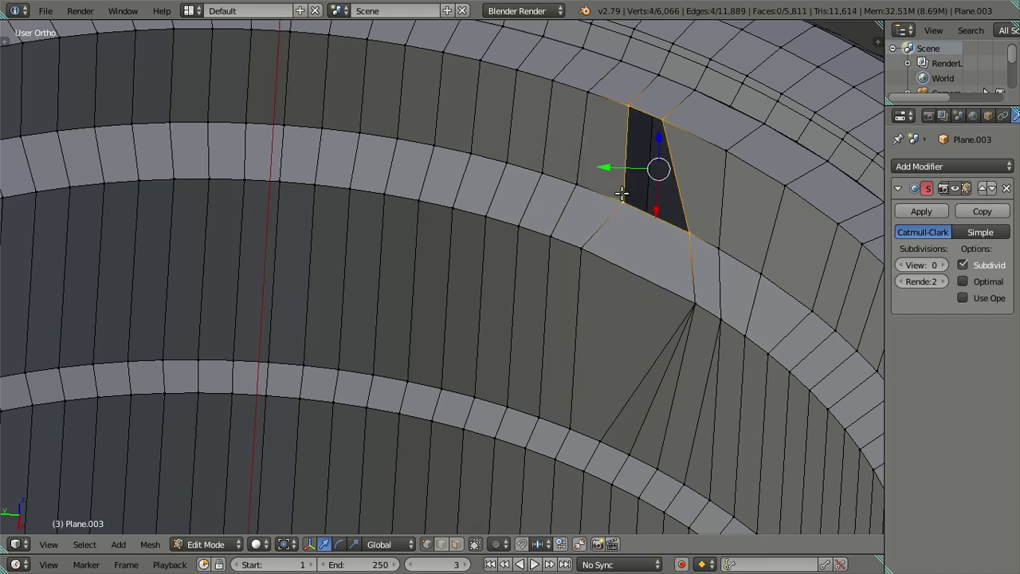
{"action": "scroll", "coordinate": [570, 209], "scroll_direction": "down", "scroll_amount": 4}
{"action": "key", "text": "a"}
Fill the first two gaps on the cylinder's inner side with four-vertex faces.
{"action": "mouse_move", "coordinate": [570, 210]}
{"action": "middle_mouse_down"}
{"action": "mouse_move", "coordinate": [648, 366]}
{"action": "mouse_move", "coordinate": [597, 251]}
{"action": "mouse_move", "coordinate": [577, 296]}
{"action": "middle_mouse_up"}
{"action": "scroll", "coordinate": [577, 296], "scroll_direction": "up", "scroll_amount": 3}
{"action": "right_click", "coordinate": [554, 270], "text": "ctrl"}
{"action": "key", "text": "f"}
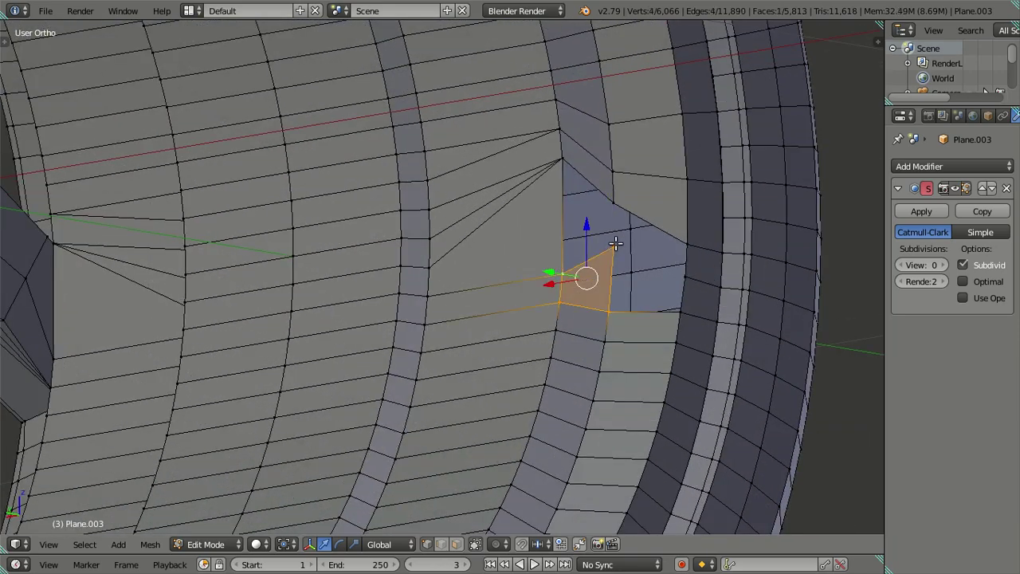
{"action": "right_click", "coordinate": [616, 243], "text": "ctrl"}
{"action": "key", "text": "f"}
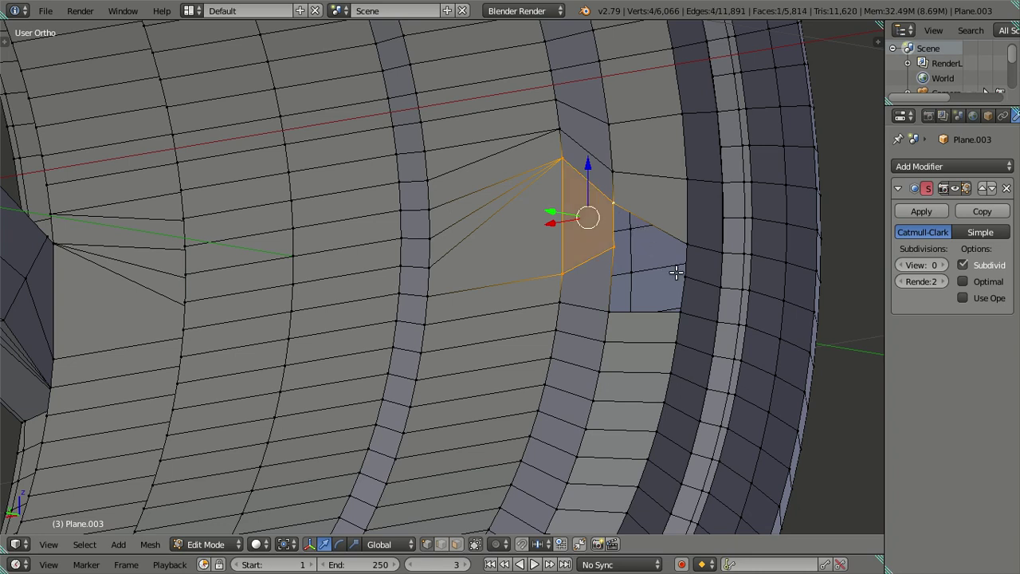
Fill the right-hand gap and select the border of the last remaining gap.
{"action": "right_click", "coordinate": [677, 274]}
{"action": "right_click", "coordinate": [607, 246], "text": "ctrl"}
{"action": "key", "text": "f"}
{"action": "right_click", "coordinate": [679, 311]}
{"action": "right_click", "coordinate": [611, 245], "text": "ctrl"}
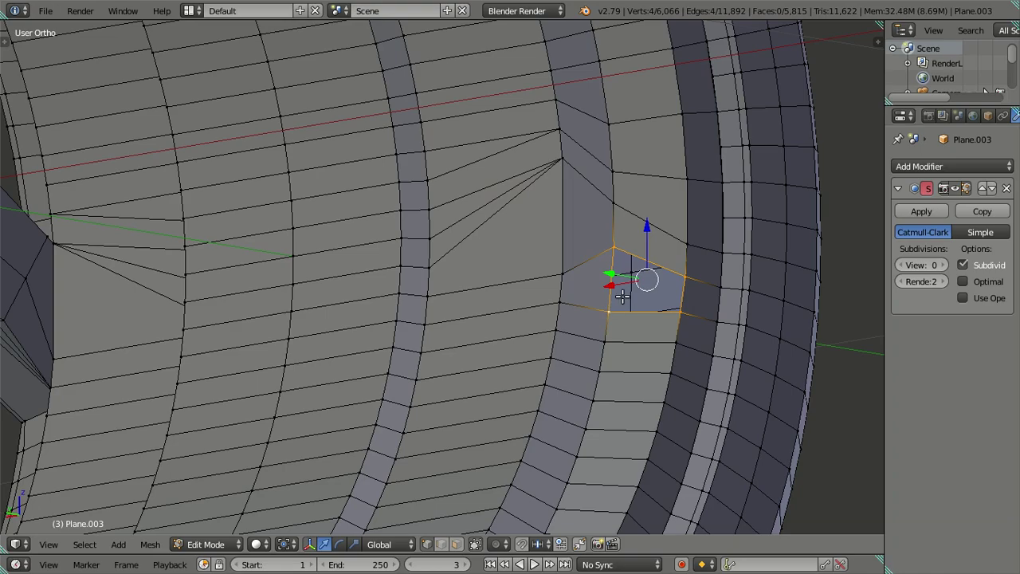
{"action": "scroll", "coordinate": [621, 297], "scroll_direction": "down", "scroll_amount": 3}
{"action": "scroll", "coordinate": [622, 287], "scroll_direction": "down", "scroll_amount": 5}
In Object Mode, set the wheel's Subdivision Surface viewport level to 2, then re-enter Edit Mode.
{"action": "middle_click_drag", "start_coordinate": [617, 300], "coordinate": [476, 246]}
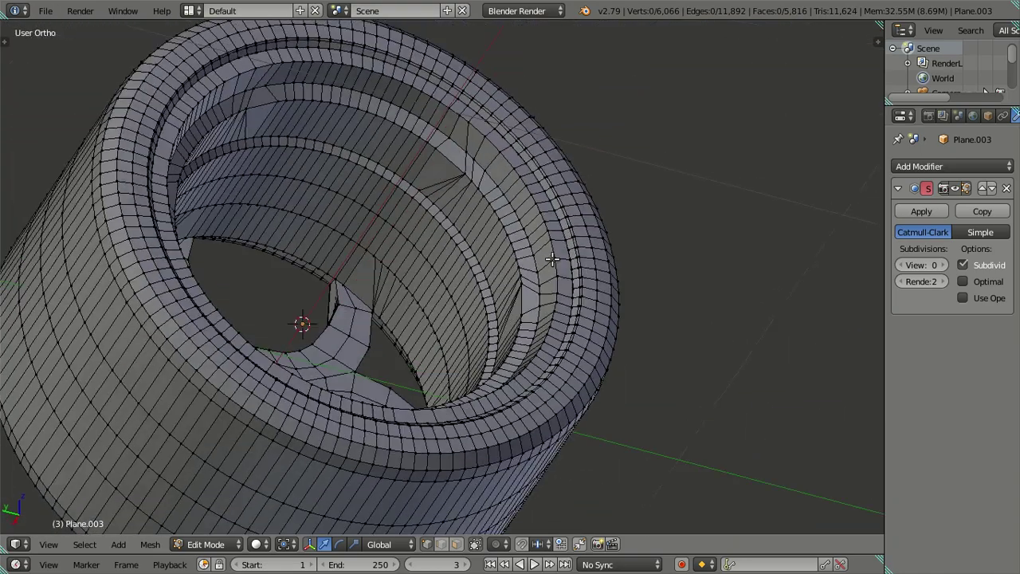
{"action": "key", "text": "Tab"}
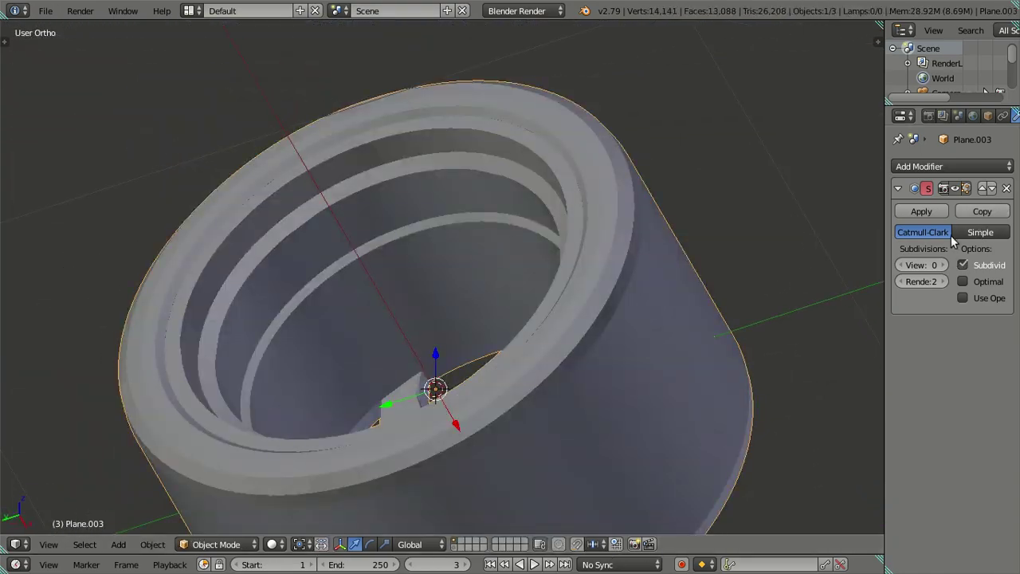
{"action": "mouse_move", "coordinate": [619, 258]}
{"action": "middle_mouse_down"}
{"action": "mouse_move", "coordinate": [678, 298]}
{"action": "mouse_move", "coordinate": [814, 279]}
{"action": "middle_mouse_up"}
{"action": "mouse_move", "coordinate": [572, 229]}
{"action": "middle_mouse_down"}
{"action": "mouse_move", "coordinate": [670, 355]}
{"action": "mouse_move", "coordinate": [674, 305]}
{"action": "middle_mouse_up"}
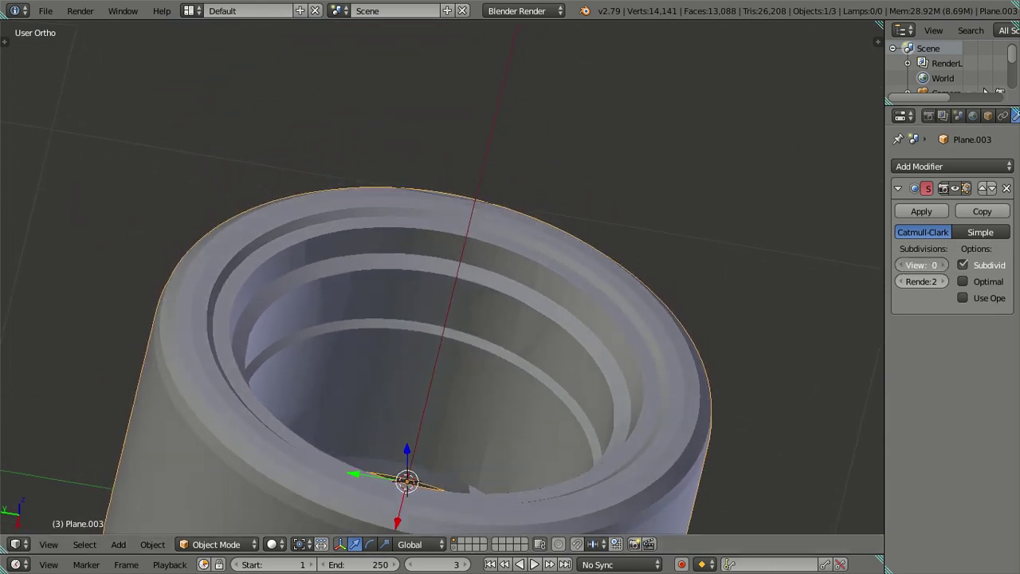
{"action": "left_click_drag", "start_coordinate": [919, 264], "coordinate": [940, 264]}
{"action": "mouse_move", "coordinate": [677, 303]}
{"action": "middle_mouse_down"}
{"action": "mouse_move", "coordinate": [623, 309]}
{"action": "mouse_move", "coordinate": [657, 351]}
{"action": "mouse_move", "coordinate": [532, 331]}
{"action": "middle_mouse_up"}
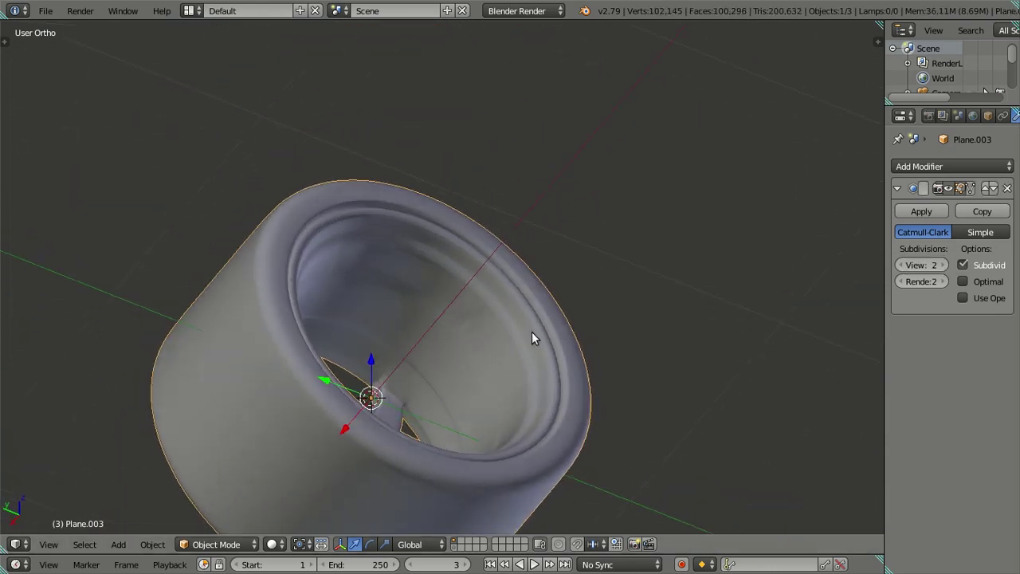
{"action": "scroll", "coordinate": [531, 331], "scroll_direction": "up", "scroll_amount": 2}
{"action": "key", "text": "Tab"}
{"action": "scroll", "coordinate": [517, 319], "scroll_direction": "up", "scroll_amount": 2}
Add a centred loop, a two-loop cut, and an outer-ring loop around the rim grooves.
{"action": "scroll", "coordinate": [489, 298], "scroll_direction": "up", "scroll_amount": 2}
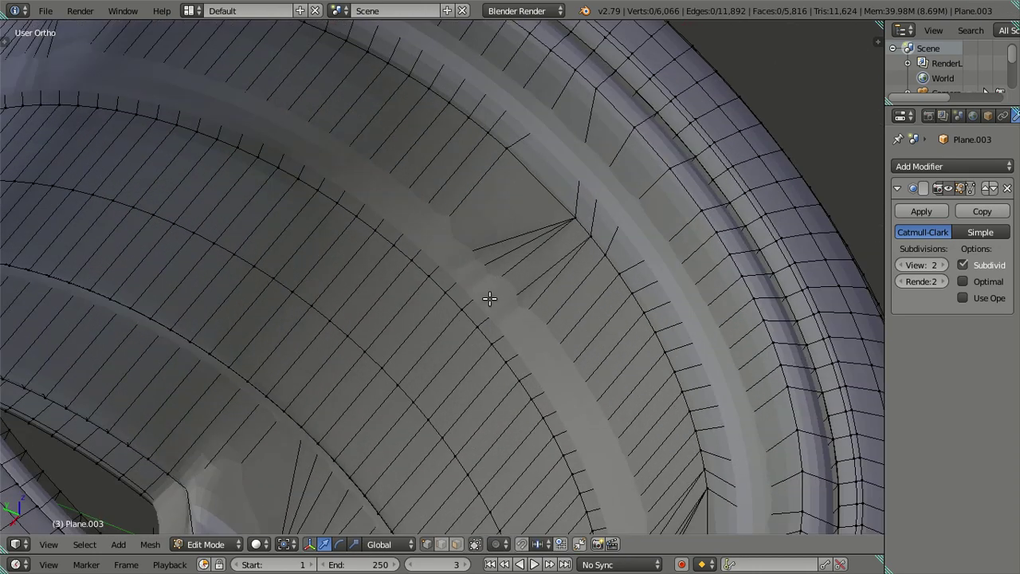
{"action": "key", "text": "ctrl+r"}
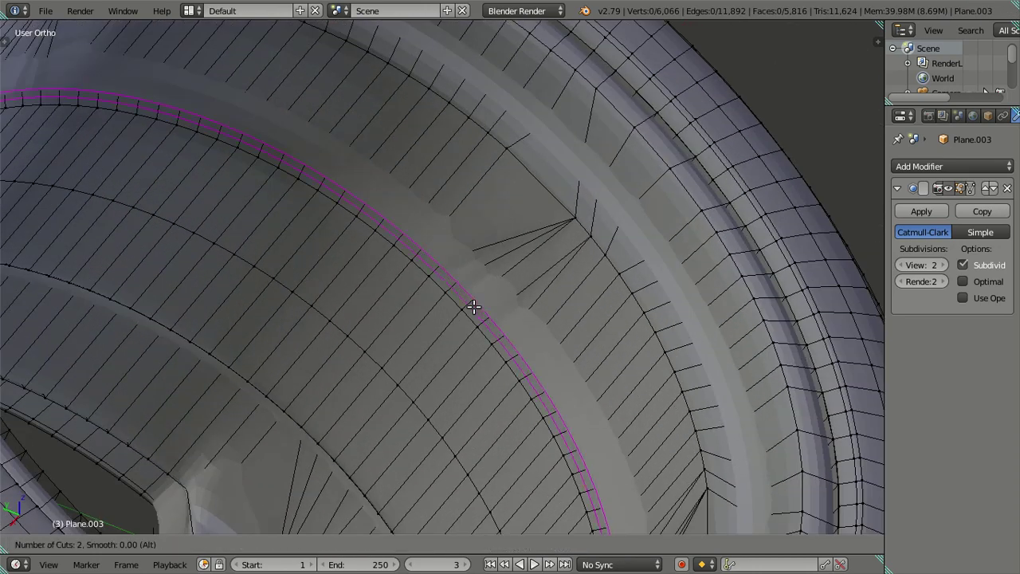
{"action": "left_click", "coordinate": [473, 303]}
{"action": "right_click", "coordinate": [484, 289]}
{"action": "key", "text": "ctrl+r"}
{"action": "scroll", "coordinate": [575, 200], "scroll_direction": "up", "scroll_amount": 1}
{"action": "left_click", "coordinate": [575, 199]}
{"action": "right_click", "coordinate": [576, 199]}
{"action": "key", "text": "ctrl+r"}
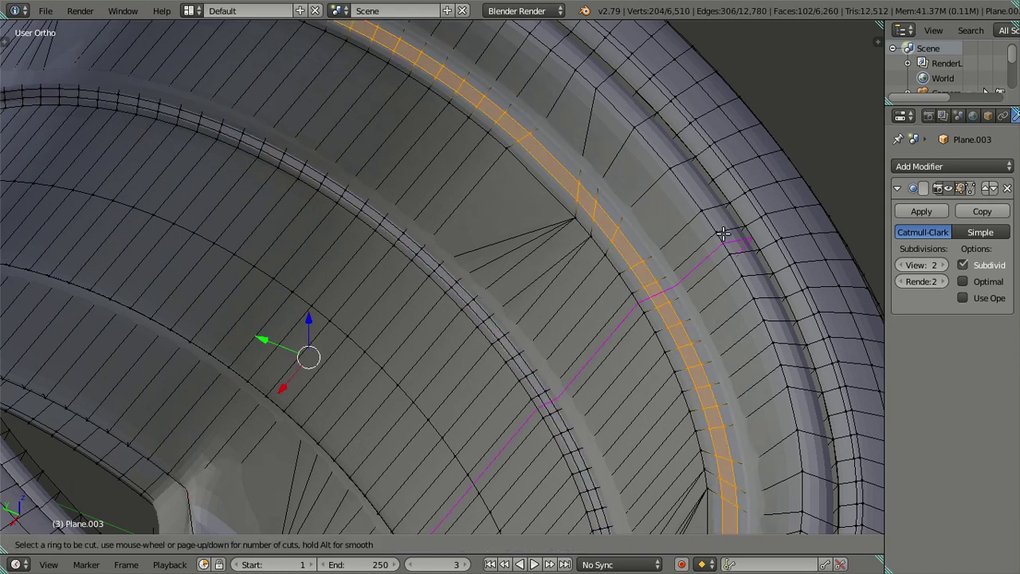
{"action": "left_click", "coordinate": [731, 227]}
{"action": "right_click", "coordinate": [731, 227]}
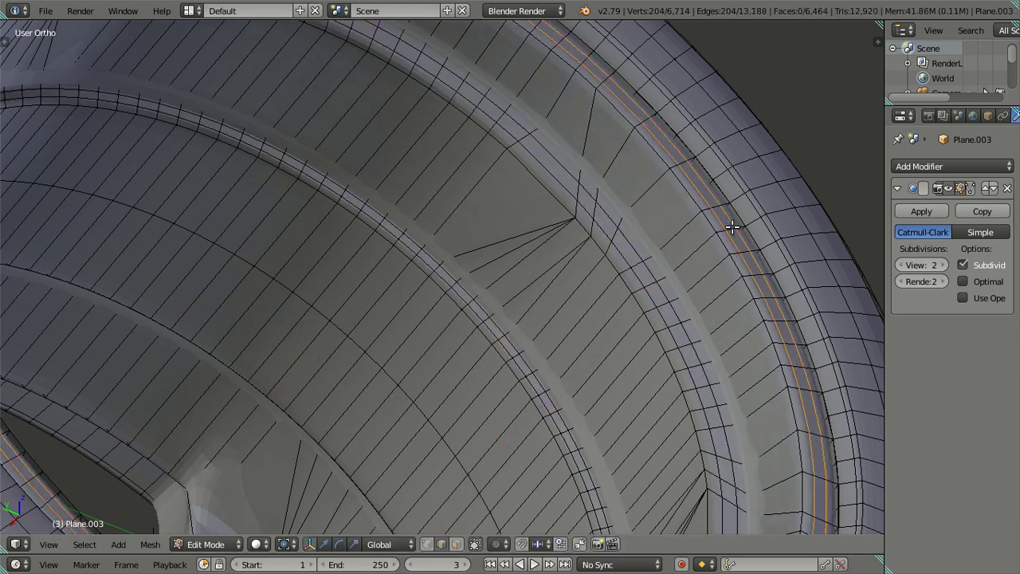
{"action": "middle_click_drag", "start_coordinate": [731, 227], "coordinate": [731, 227]}
{"action": "scroll", "coordinate": [655, 248], "scroll_direction": "down", "scroll_amount": 5}
{"action": "key", "text": "Tab"}
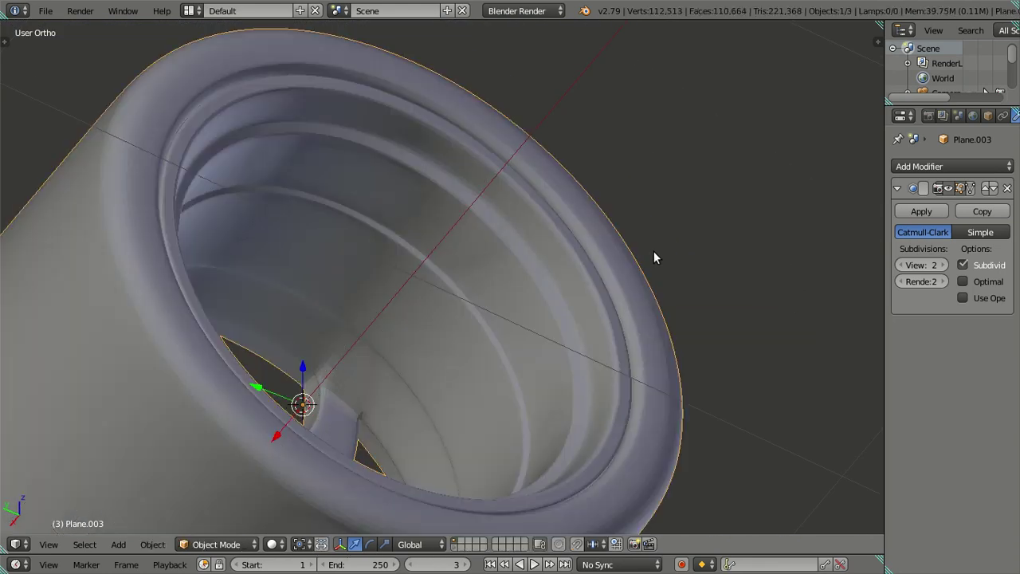
{"action": "scroll", "coordinate": [658, 348], "scroll_direction": "up", "scroll_amount": 2}
{"action": "mouse_move", "coordinate": [658, 349]}
{"action": "middle_mouse_down"}
{"action": "mouse_move", "coordinate": [696, 370]}
{"action": "mouse_move", "coordinate": [567, 370]}
{"action": "mouse_move", "coordinate": [480, 428]}
{"action": "mouse_move", "coordinate": [351, 348]}
{"action": "middle_mouse_up"}
{"action": "key", "text": "Tab"}
{"action": "scroll", "coordinate": [351, 348], "scroll_direction": "down", "scroll_amount": 6}
{"action": "mouse_move", "coordinate": [557, 278]}
{"action": "middle_mouse_down"}
{"action": "mouse_move", "coordinate": [542, 353]}
{"action": "mouse_move", "coordinate": [547, 284]}
{"action": "mouse_move", "coordinate": [611, 278]}
{"action": "mouse_move", "coordinate": [540, 295]}
{"action": "mouse_move", "coordinate": [566, 282]}
{"action": "mouse_move", "coordinate": [510, 263]}
{"action": "mouse_move", "coordinate": [537, 303]}
{"action": "mouse_move", "coordinate": [493, 358]}
{"action": "mouse_move", "coordinate": [483, 342]}
{"action": "middle_mouse_up"}
{"action": "key", "text": "Tab"}
{"action": "key", "text": "a"}
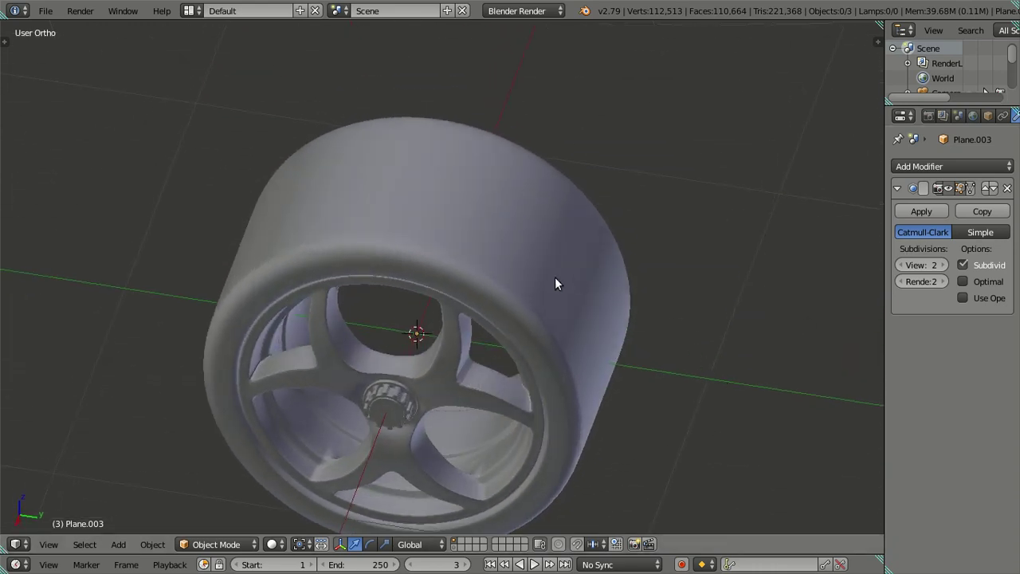
{"action": "key", "text": "KP_3"}
{"action": "scroll", "coordinate": [482, 294], "scroll_direction": "down", "scroll_amount": 3}
{"action": "mouse_move", "coordinate": [412, 258]}
{"action": "middle_mouse_down"}
{"action": "mouse_move", "coordinate": [515, 314]}
{"action": "mouse_move", "coordinate": [329, 348]}
{"action": "mouse_move", "coordinate": [442, 350]}
{"action": "mouse_move", "coordinate": [463, 432]}
{"action": "mouse_move", "coordinate": [423, 330]}
{"action": "mouse_move", "coordinate": [432, 394]}
{"action": "middle_mouse_up"}
{"action": "scroll", "coordinate": [329, 349], "scroll_direction": "down", "scroll_amount": 3}
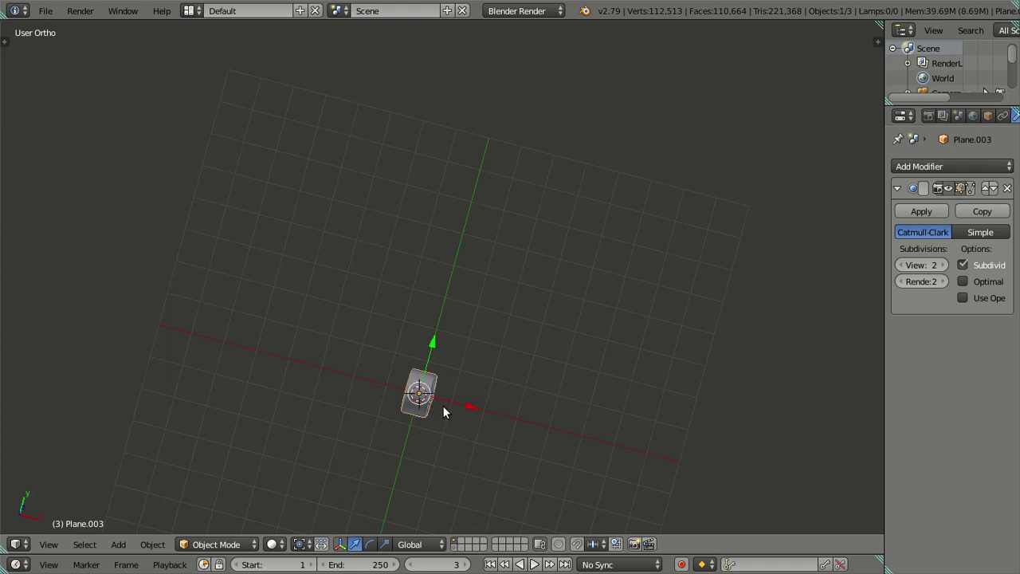
Set the wheel's viewport subdivision to 0 and view it from the right in wireframe.
{"action": "left_click", "coordinate": [900, 265]}
{"action": "left_click", "coordinate": [899, 265]}
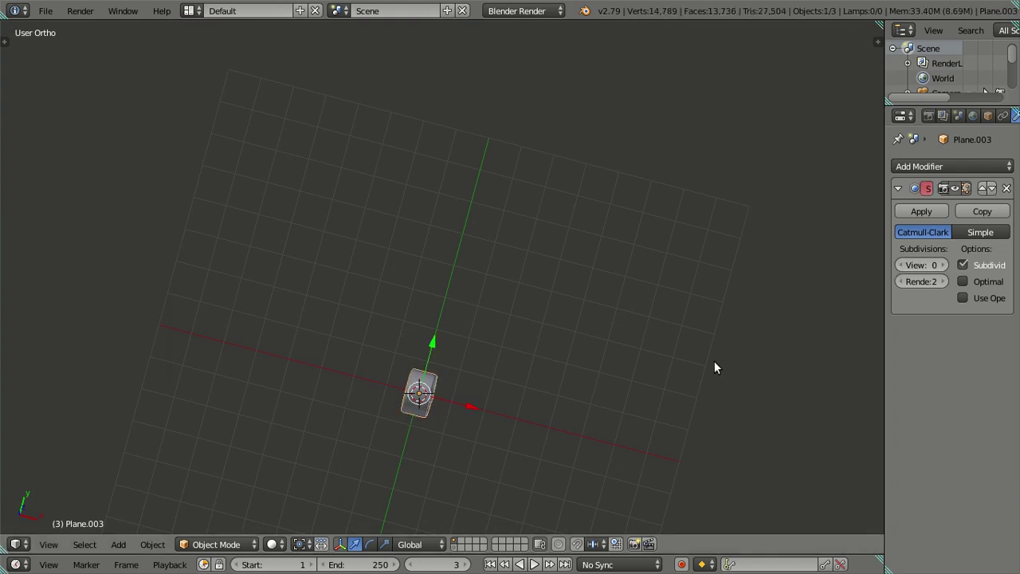
{"action": "middle_click_drag", "start_coordinate": [714, 361], "coordinate": [555, 429]}
{"action": "middle_click_drag", "start_coordinate": [482, 378], "coordinate": [439, 302]}
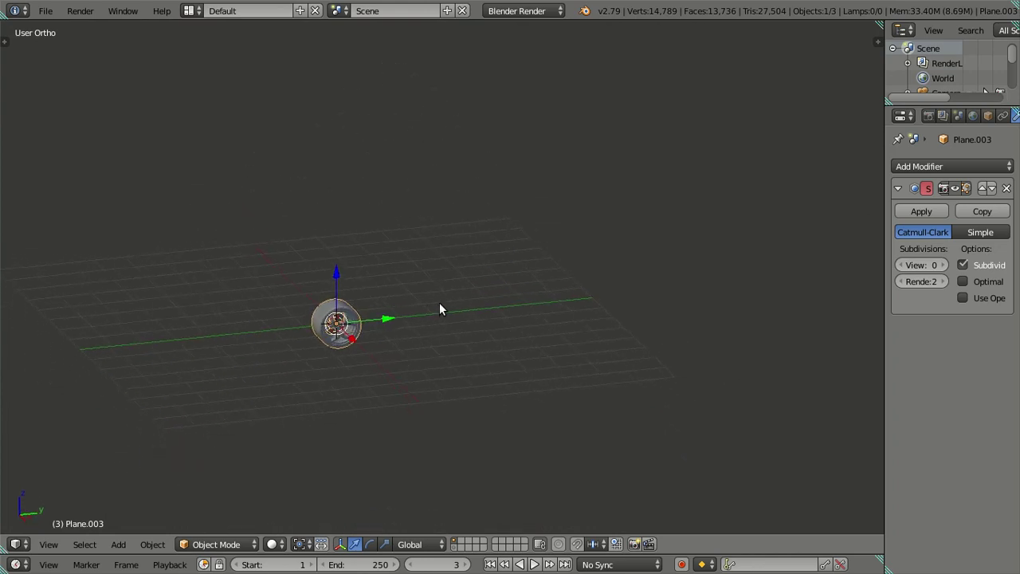
{"action": "key", "text": "KP_3"}
{"action": "middle_click_drag", "start_coordinate": [369, 339], "coordinate": [439, 334], "text": "shift"}
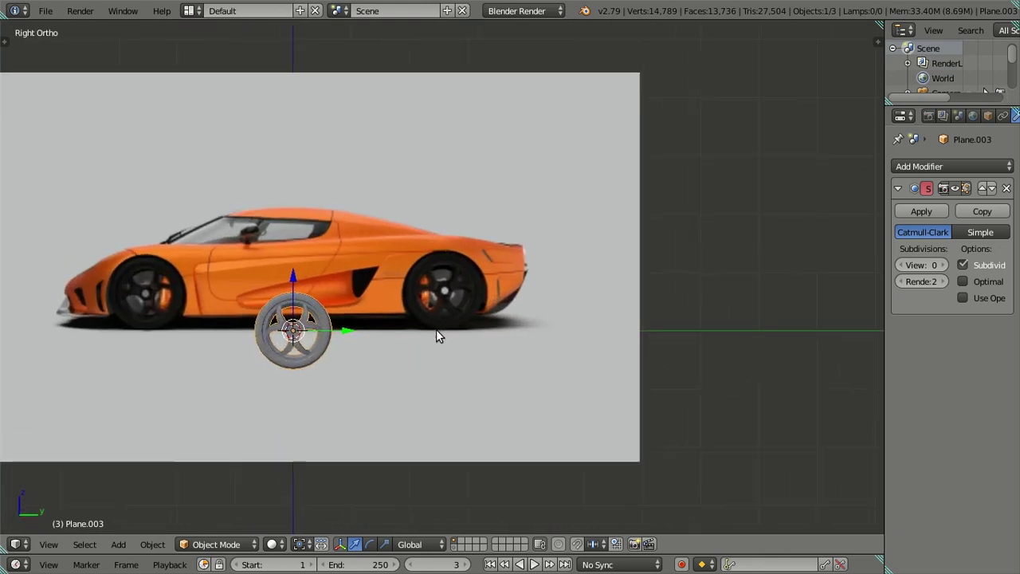
{"action": "left_click_drag", "start_coordinate": [360, 332], "coordinate": [503, 323]}
{"action": "scroll", "coordinate": [502, 324], "scroll_direction": "up", "scroll_amount": 3}
{"action": "key", "text": "z"}
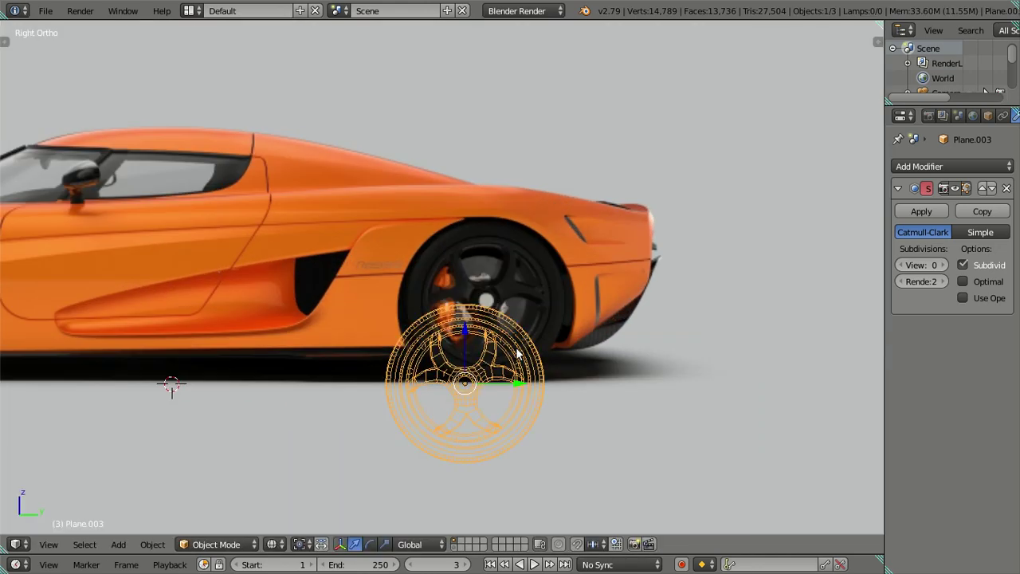
{"action": "scroll", "coordinate": [494, 348], "scroll_direction": "up", "scroll_amount": 4}
Raise the wheel along Z and slide it along Y over the reference rear wheel.
{"action": "key", "text": "g"}
{"action": "key", "text": "z"}
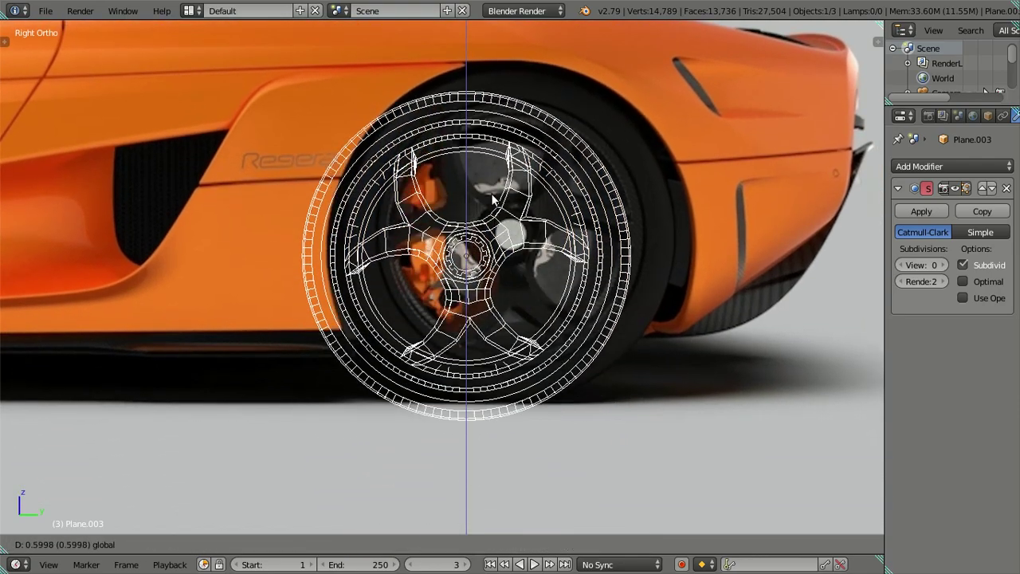
{"action": "left_click", "coordinate": [482, 143]}
{"action": "scroll", "coordinate": [521, 210], "scroll_direction": "up", "scroll_amount": 3}
{"action": "scroll", "coordinate": [558, 279], "scroll_direction": "up", "scroll_amount": 1}
{"action": "middle_click_drag", "start_coordinate": [559, 279], "coordinate": [492, 315], "text": "shift"}
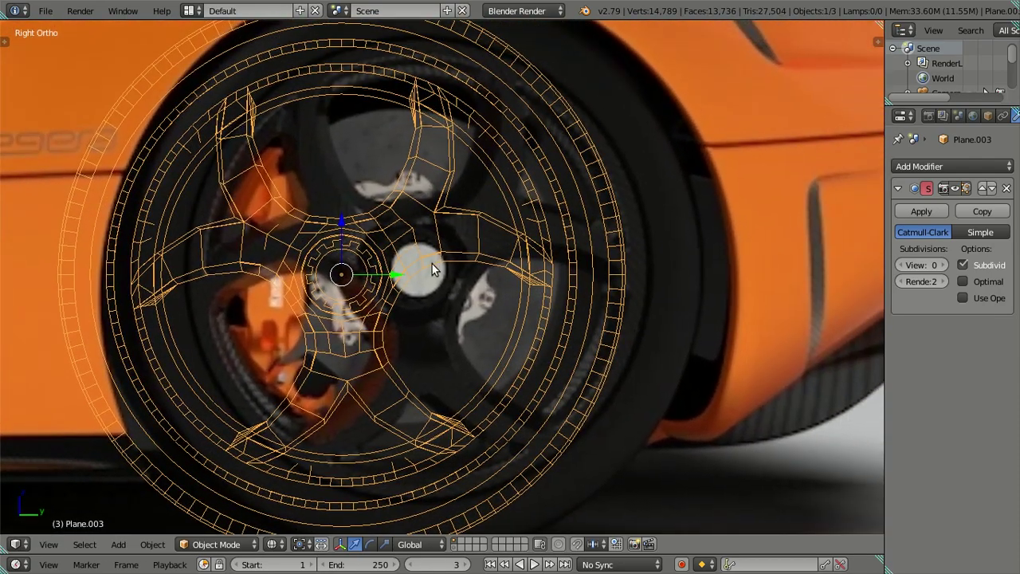
{"action": "key", "text": "g"}
{"action": "key", "text": "y"}
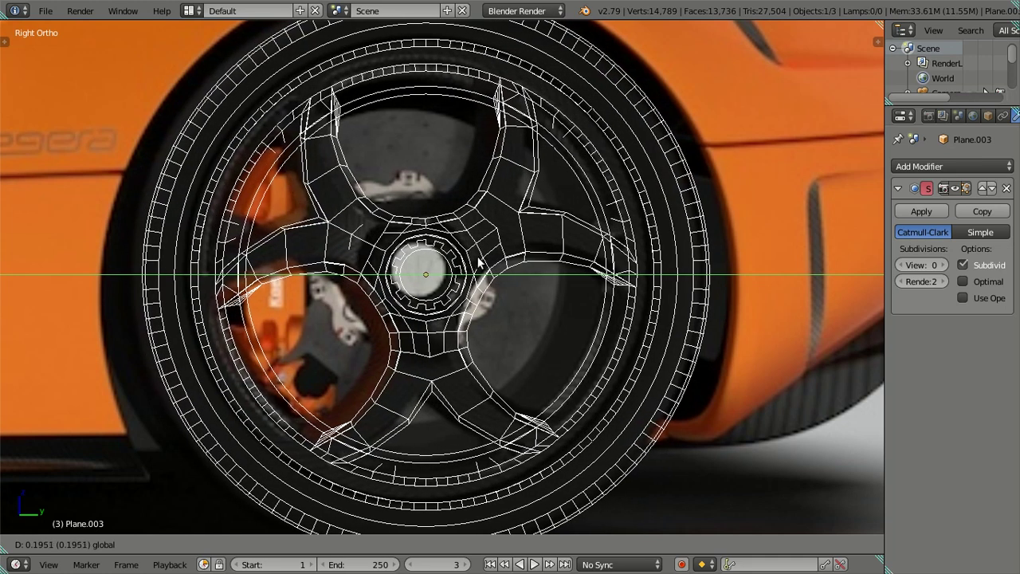
{"action": "left_click", "coordinate": [474, 259]}
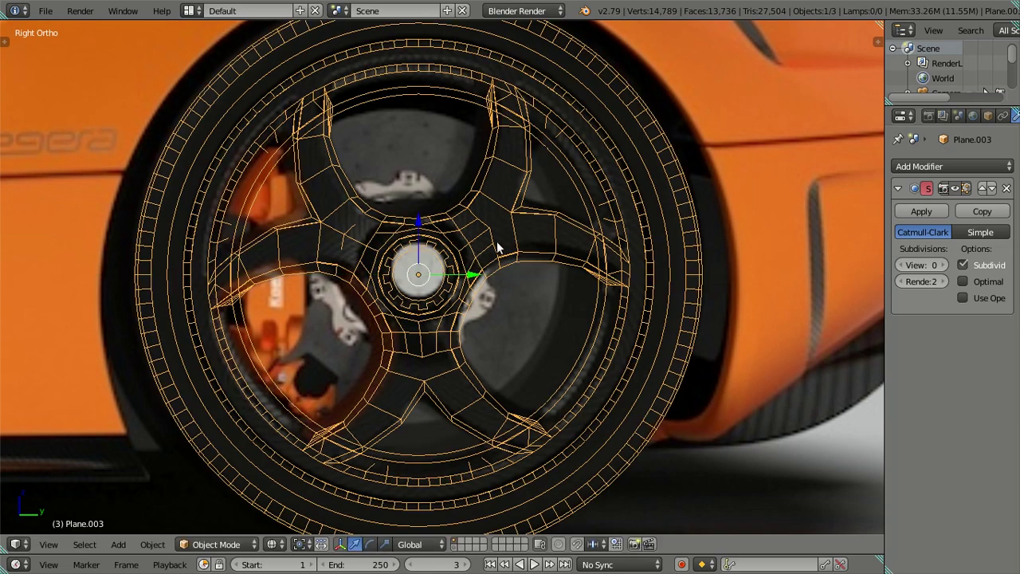
{"action": "mouse_move", "coordinate": [496, 243]}
{"action": "middle_mouse_down", "text": "shift"}
{"action": "mouse_move", "coordinate": [471, 170]}
{"action": "mouse_move", "coordinate": [411, 174]}
{"action": "middle_mouse_up", "text": "shift"}
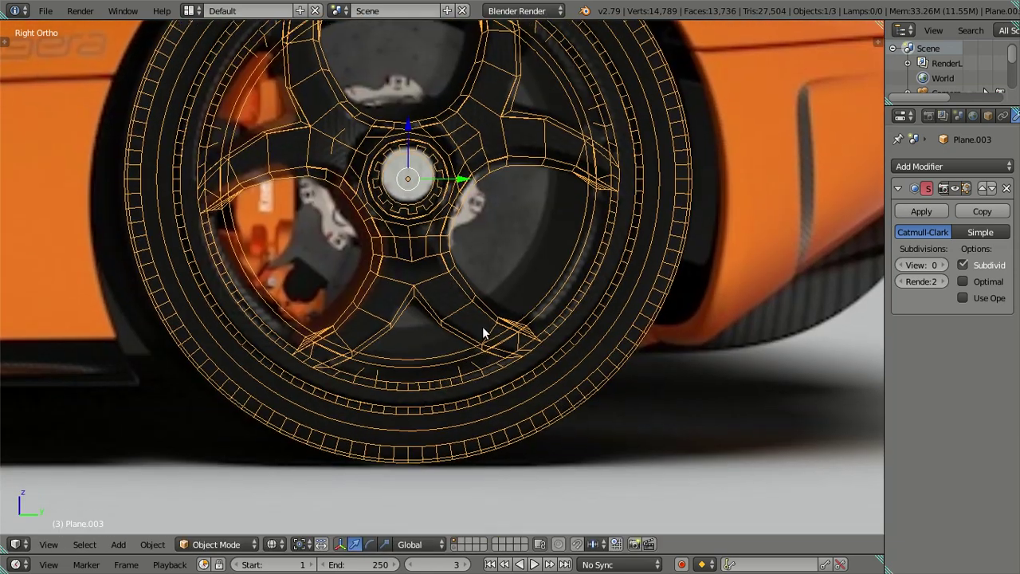
Lower the wheel slightly along Z, restore solid shading, and reselect the wheel.
{"action": "key", "text": "g"}
{"action": "key", "text": "z"}
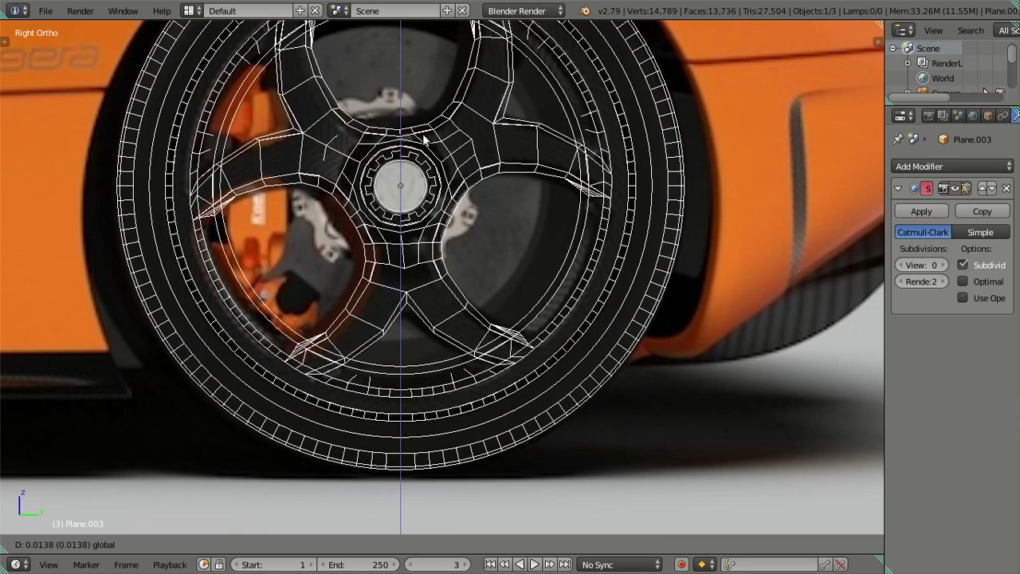
{"action": "left_click", "coordinate": [429, 144]}
{"action": "scroll", "coordinate": [428, 143], "scroll_direction": "down", "scroll_amount": 2}
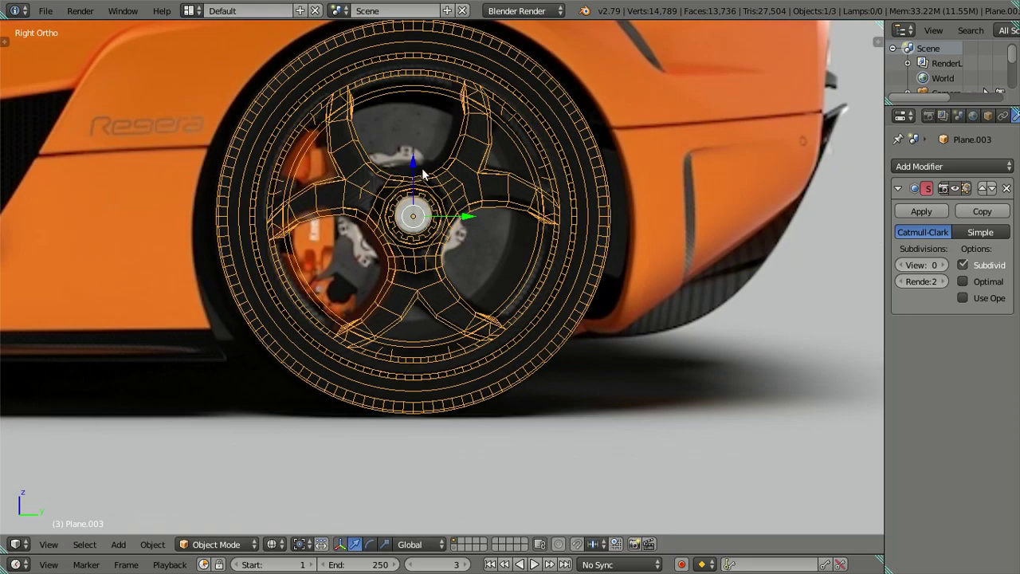
{"action": "middle_click_drag", "start_coordinate": [421, 167], "coordinate": [406, 271], "text": "shift"}
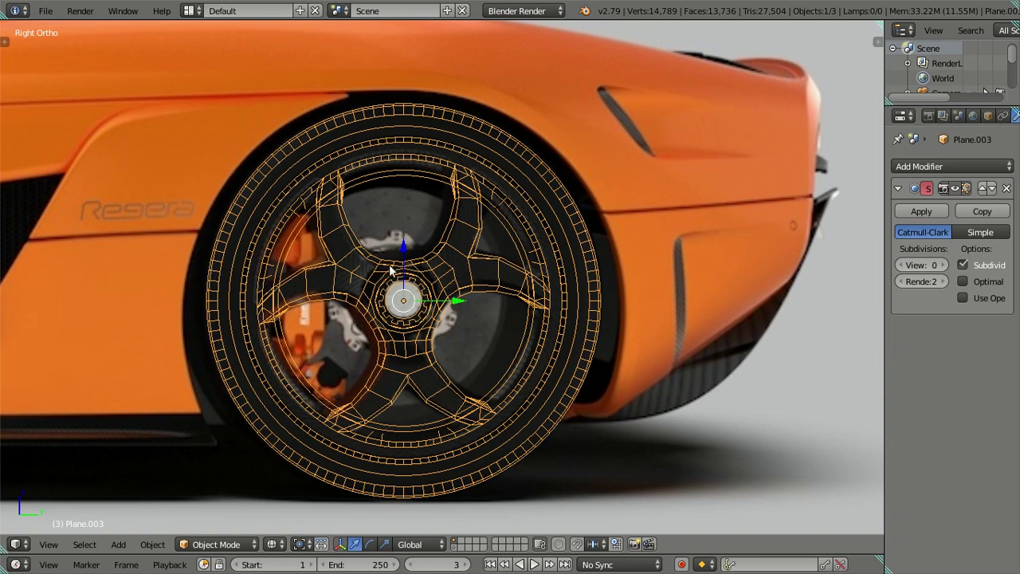
{"action": "key", "text": "g"}
{"action": "key", "text": "z"}
{"action": "right_click", "coordinate": [411, 242]}
{"action": "key", "text": "a"}
{"action": "key", "text": "alt+z"}
{"action": "scroll", "coordinate": [418, 255], "scroll_direction": "down", "scroll_amount": 2}
{"action": "mouse_move", "coordinate": [418, 265]}
{"action": "middle_mouse_down"}
{"action": "mouse_move", "coordinate": [458, 312]}
{"action": "mouse_move", "coordinate": [525, 336]}
{"action": "middle_mouse_up"}
{"action": "right_click", "coordinate": [526, 336]}
Leave local view to show the whole car and hide the camera.
{"action": "scroll", "coordinate": [482, 326], "scroll_direction": "down", "scroll_amount": 2}
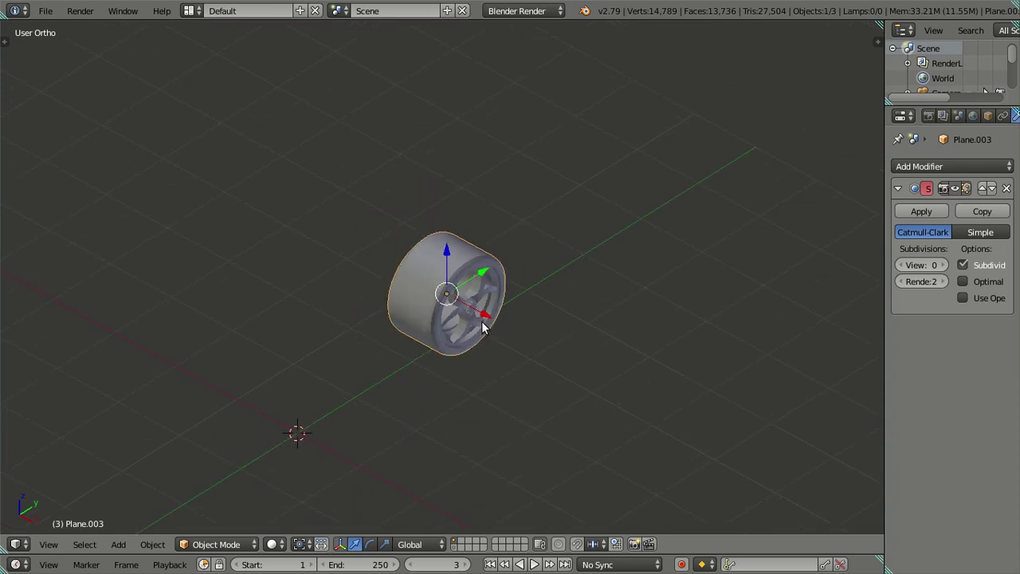
{"action": "key", "text": "KP_Divide"}
{"action": "key", "text": "a"}
{"action": "middle_click_drag", "start_coordinate": [546, 349], "coordinate": [508, 308]}
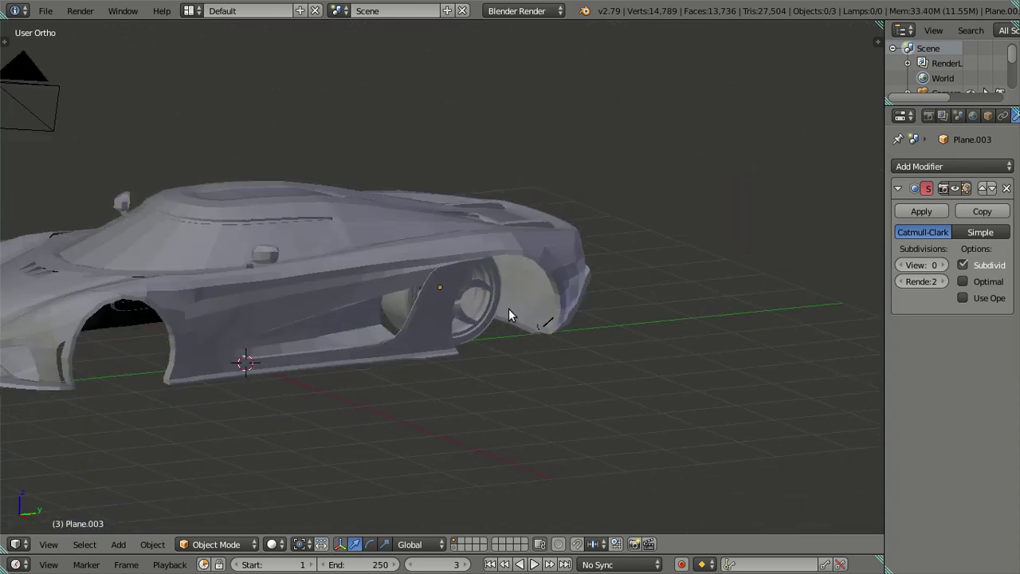
{"action": "scroll", "coordinate": [508, 308], "scroll_direction": "down", "scroll_amount": 2}
{"action": "right_click", "coordinate": [181, 139]}
{"action": "key", "text": "h"}
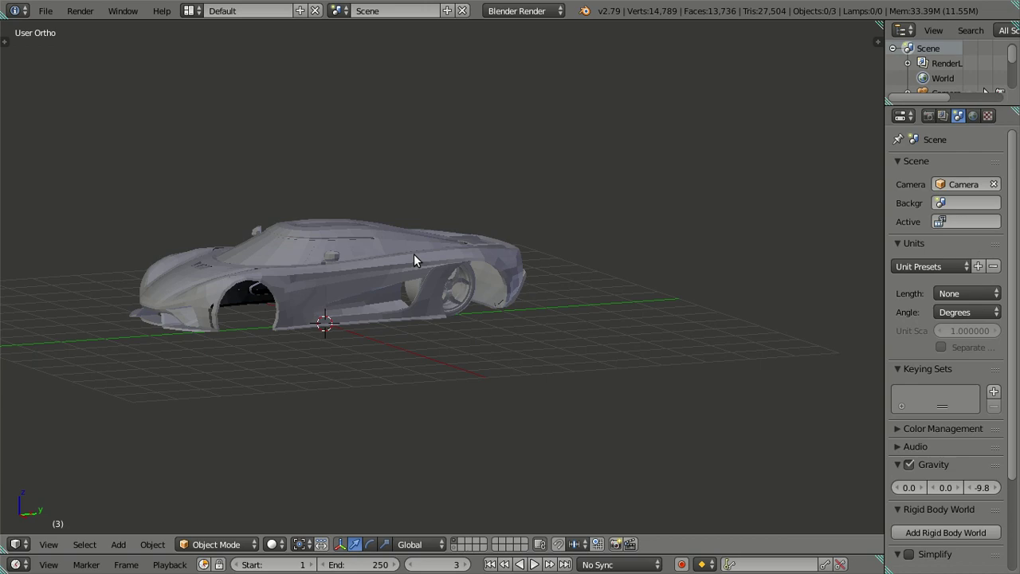
Move the wheel, then raise the car body's viewport subdivision to 2 from the top view.
{"action": "right_click", "coordinate": [468, 309]}
{"action": "middle_click_drag", "start_coordinate": [464, 311], "coordinate": [479, 385]}
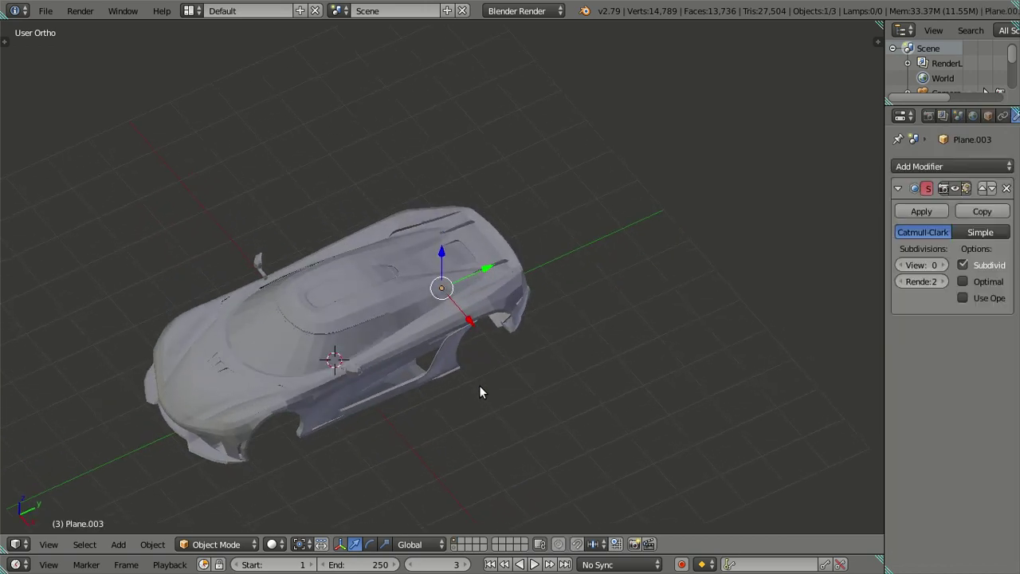
{"action": "key", "text": "g"}
{"action": "left_click", "coordinate": [500, 386]}
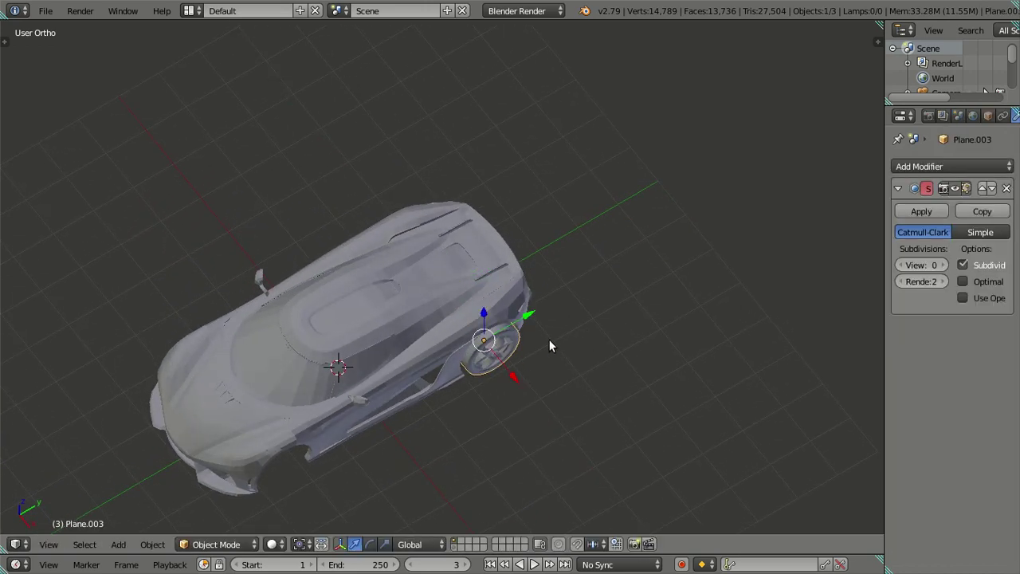
{"action": "key", "text": "KP_7"}
{"action": "scroll", "coordinate": [526, 358], "scroll_direction": "up", "scroll_amount": 2}
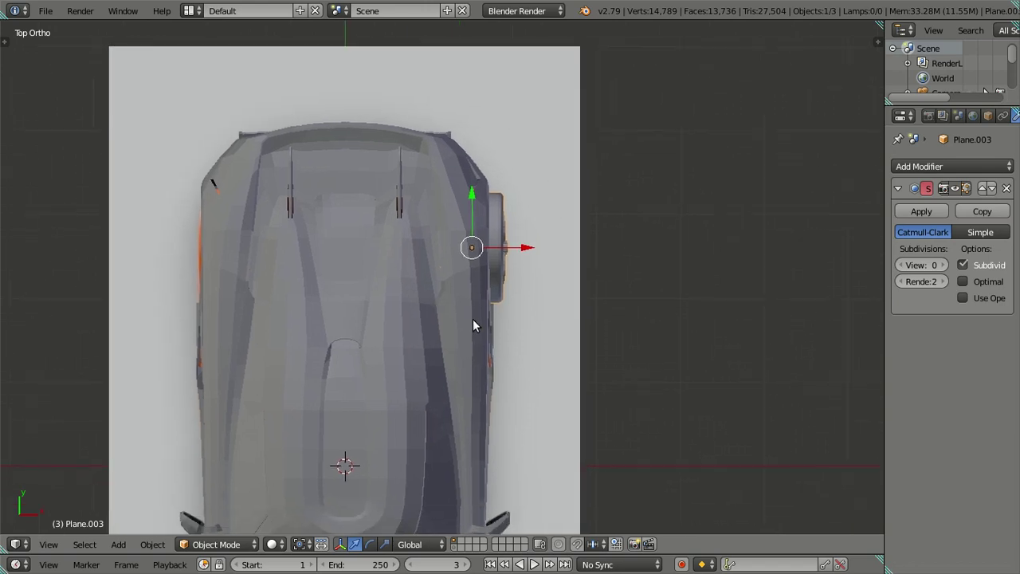
{"action": "scroll", "coordinate": [472, 319], "scroll_direction": "up", "scroll_amount": 3}
{"action": "right_click", "coordinate": [502, 392]}
{"action": "scroll", "coordinate": [547, 315], "scroll_direction": "up", "scroll_amount": 3}
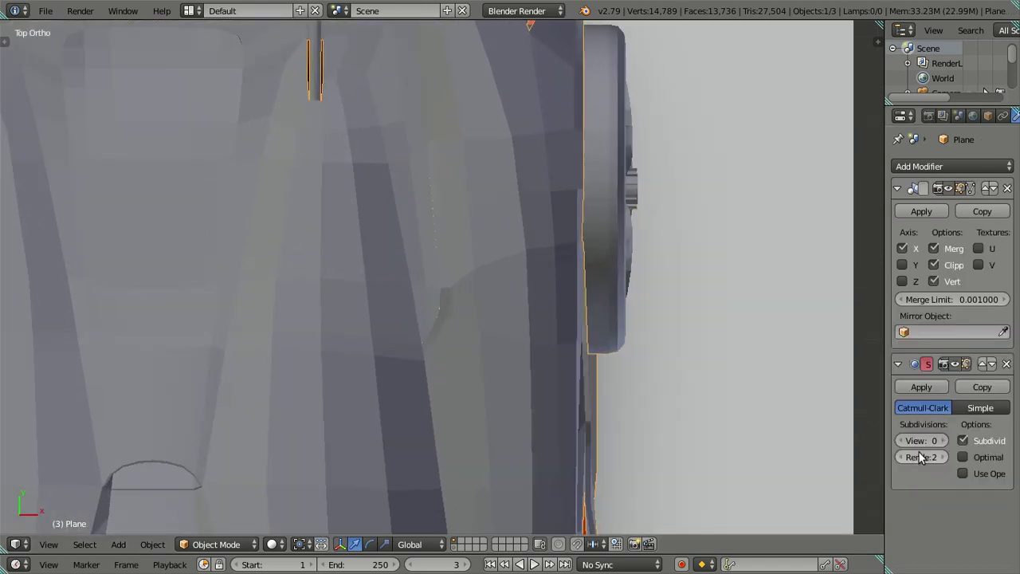
{"action": "left_click", "coordinate": [943, 440]}
{"action": "left_click", "coordinate": [944, 440]}
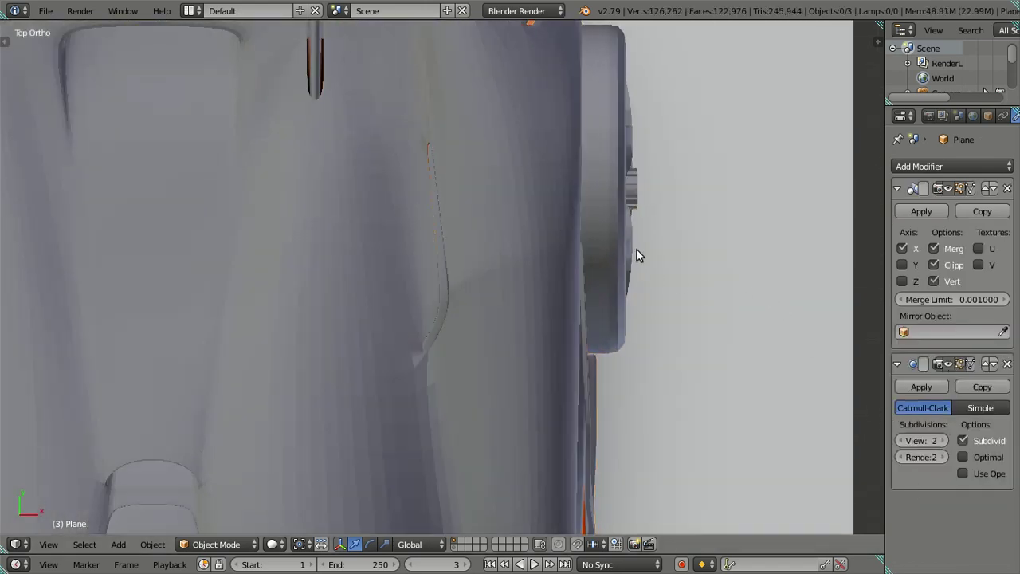
Slide the wheel inward toward the body and increase its viewport subdivision level.
{"action": "right_click", "coordinate": [619, 260]}
{"action": "scroll", "coordinate": [619, 261], "scroll_direction": "down", "scroll_amount": 2}
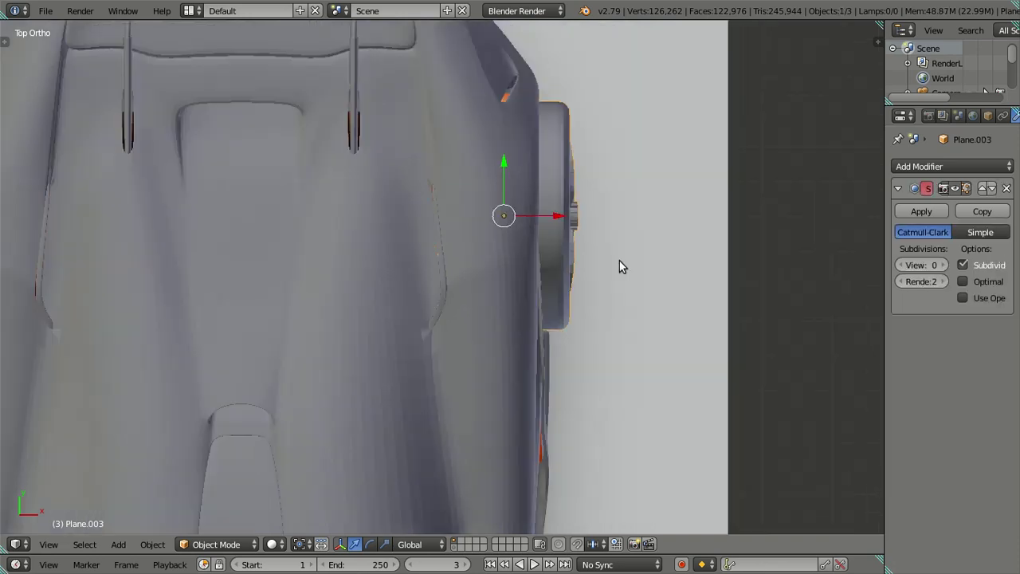
{"action": "scroll", "coordinate": [621, 260], "scroll_direction": "up", "scroll_amount": 2}
{"action": "key", "text": "z"}
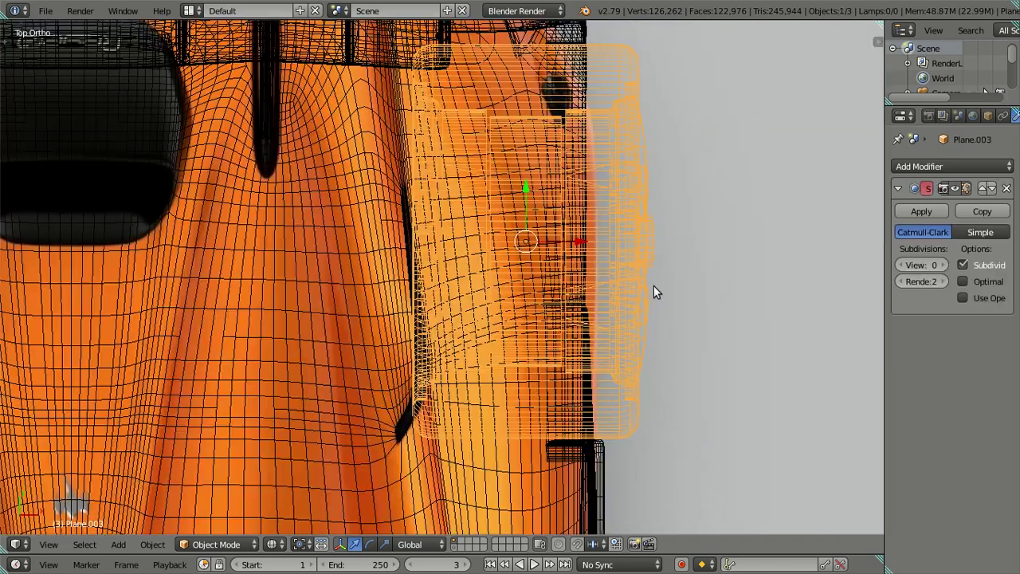
{"action": "key", "text": "z"}
{"action": "left_click_drag", "start_coordinate": [578, 242], "coordinate": [541, 232]}
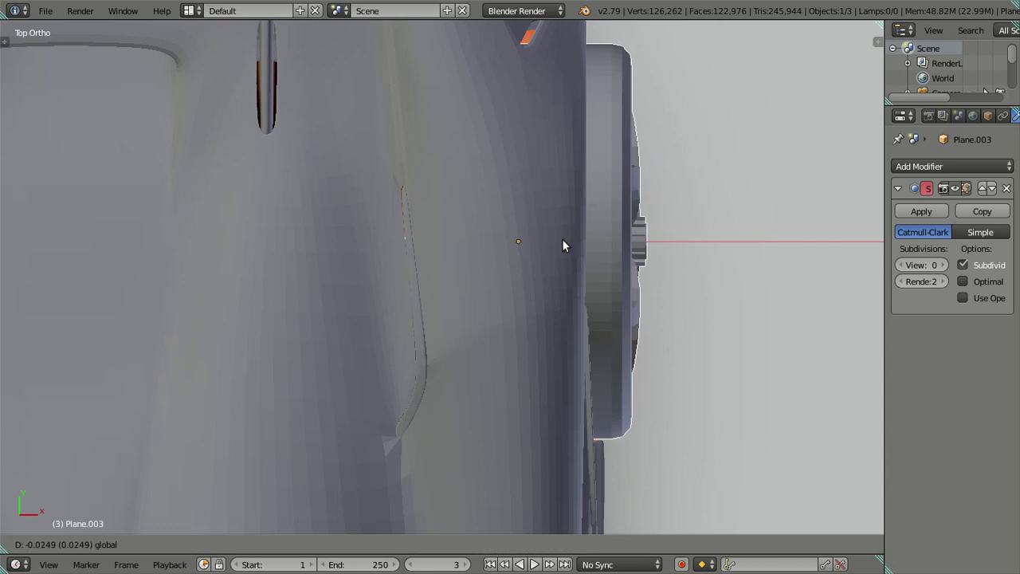
{"action": "left_click", "coordinate": [541, 230]}
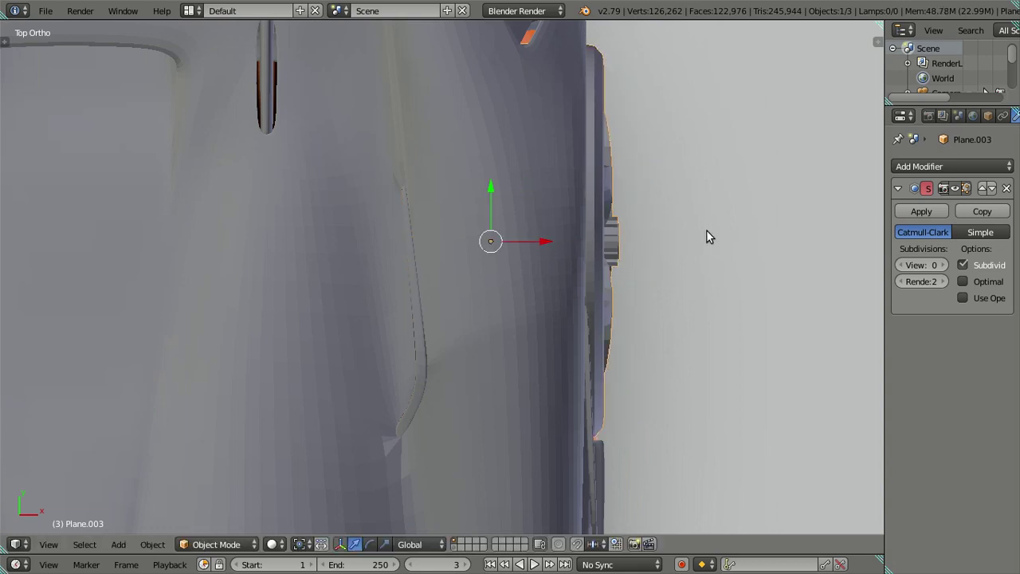
{"action": "left_click", "coordinate": [941, 264]}
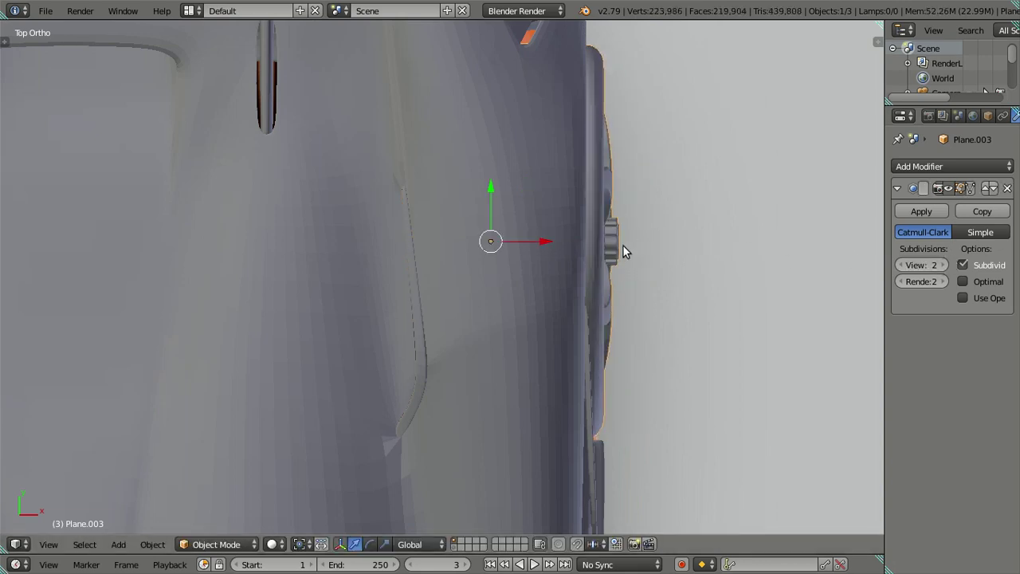
{"action": "left_click_drag", "start_coordinate": [544, 242], "coordinate": [539, 234]}
{"action": "scroll", "coordinate": [550, 255], "scroll_direction": "down", "scroll_amount": 5}
{"action": "key", "text": "a"}
Nudge the rear wheel slightly along X in top wireframe view to fit the body.
{"action": "mouse_move", "coordinate": [680, 410]}
{"action": "middle_mouse_down"}
{"action": "mouse_move", "coordinate": [556, 275]}
{"action": "mouse_move", "coordinate": [483, 223]}
{"action": "mouse_move", "coordinate": [444, 223]}
{"action": "mouse_move", "coordinate": [423, 250]}
{"action": "mouse_move", "coordinate": [354, 245]}
{"action": "middle_mouse_up"}
{"action": "right_click", "coordinate": [323, 275]}
{"action": "mouse_move", "coordinate": [325, 286]}
{"action": "middle_mouse_down"}
{"action": "mouse_move", "coordinate": [301, 277]}
{"action": "mouse_move", "coordinate": [324, 278]}
{"action": "middle_mouse_up"}
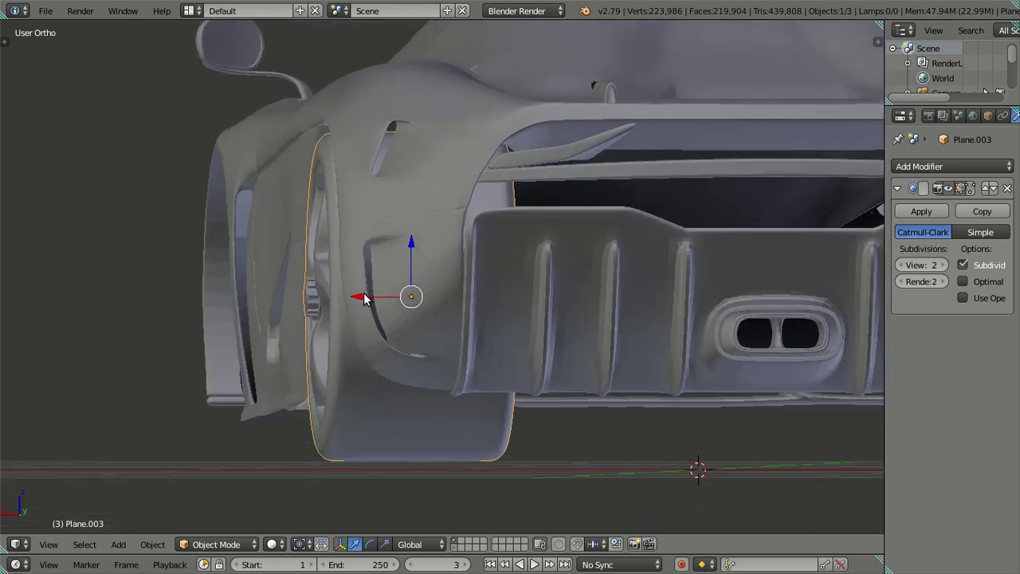
{"action": "key", "text": "KP_7"}
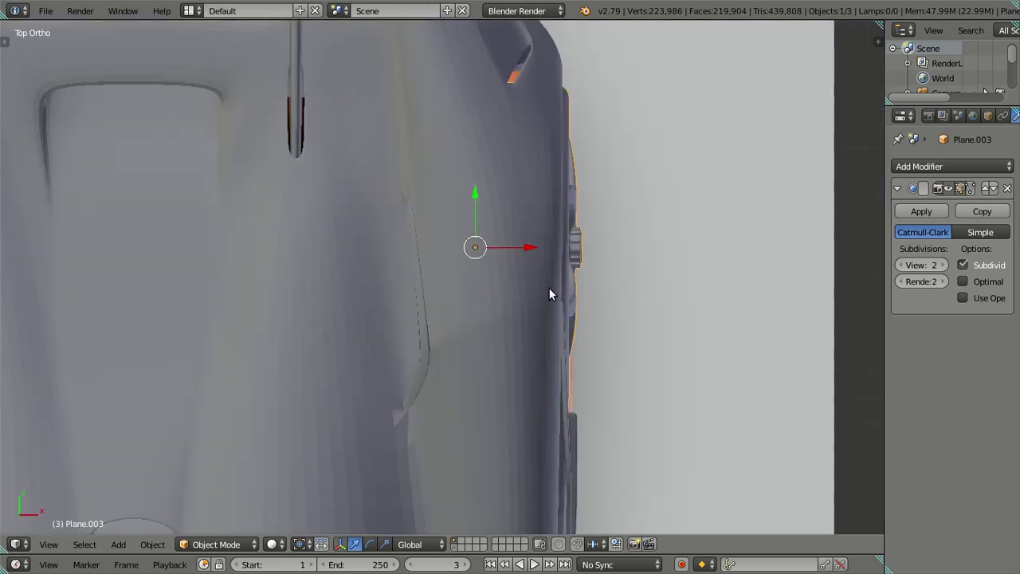
{"action": "left_click_drag", "start_coordinate": [526, 240], "coordinate": [532, 241]}
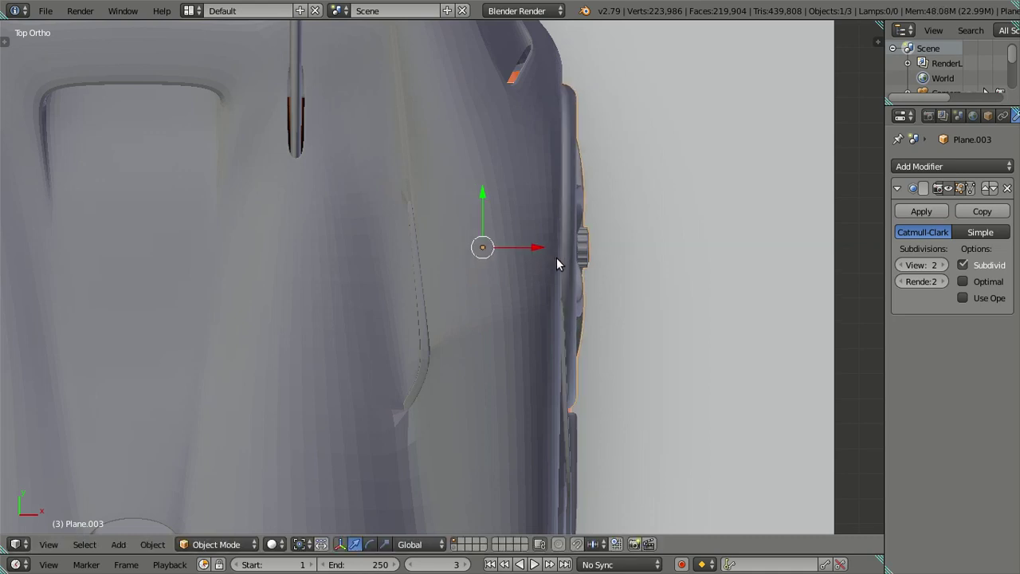
{"action": "key", "text": "z"}
{"action": "key", "text": "z"}
{"action": "left_click_drag", "start_coordinate": [534, 246], "coordinate": [526, 236]}
{"action": "mouse_move", "coordinate": [695, 371]}
{"action": "middle_mouse_down"}
{"action": "mouse_move", "coordinate": [605, 294]}
{"action": "mouse_move", "coordinate": [810, 252]}
{"action": "middle_mouse_up"}
{"action": "key", "text": "a"}
Drop the wheel's and car body's viewport subdivision to 0, then switch to Right view.
{"action": "left_click_drag", "start_coordinate": [902, 264], "coordinate": [830, 282]}
{"action": "scroll", "coordinate": [830, 282], "scroll_direction": "down", "scroll_amount": 5}
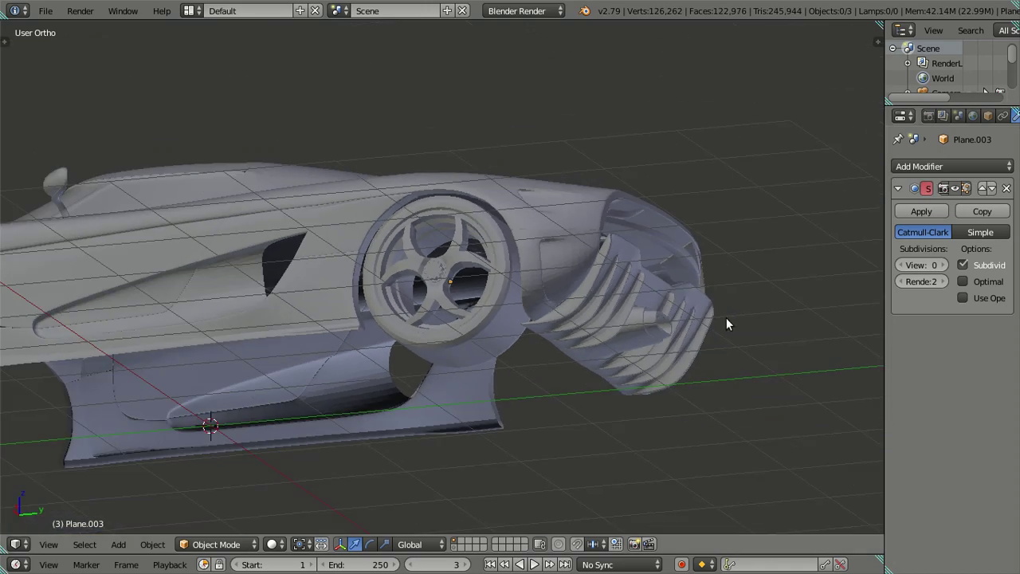
{"action": "middle_click_drag", "start_coordinate": [726, 317], "coordinate": [613, 309]}
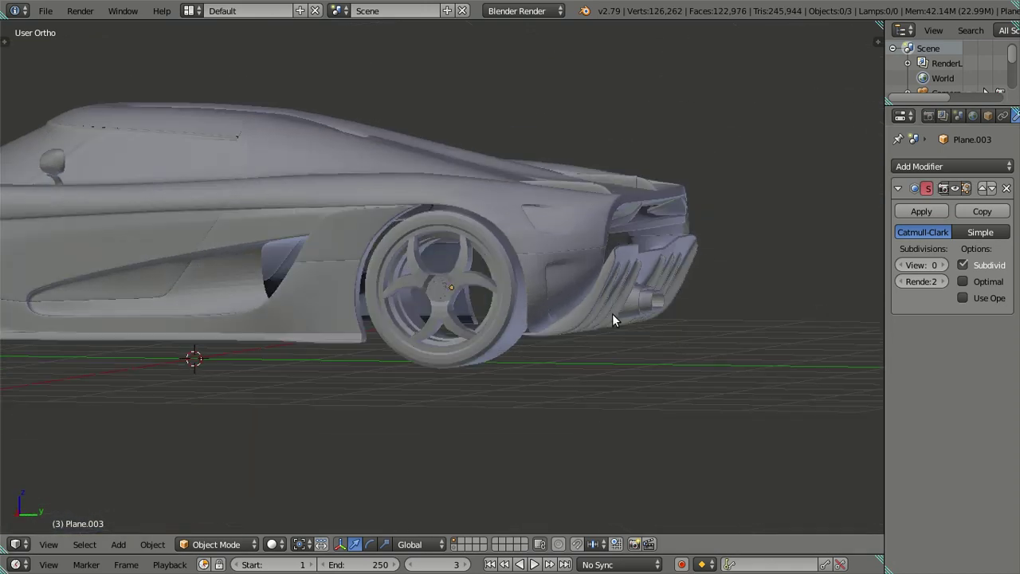
{"action": "right_click", "coordinate": [612, 313]}
{"action": "scroll", "coordinate": [612, 313], "scroll_direction": "up", "scroll_amount": 2}
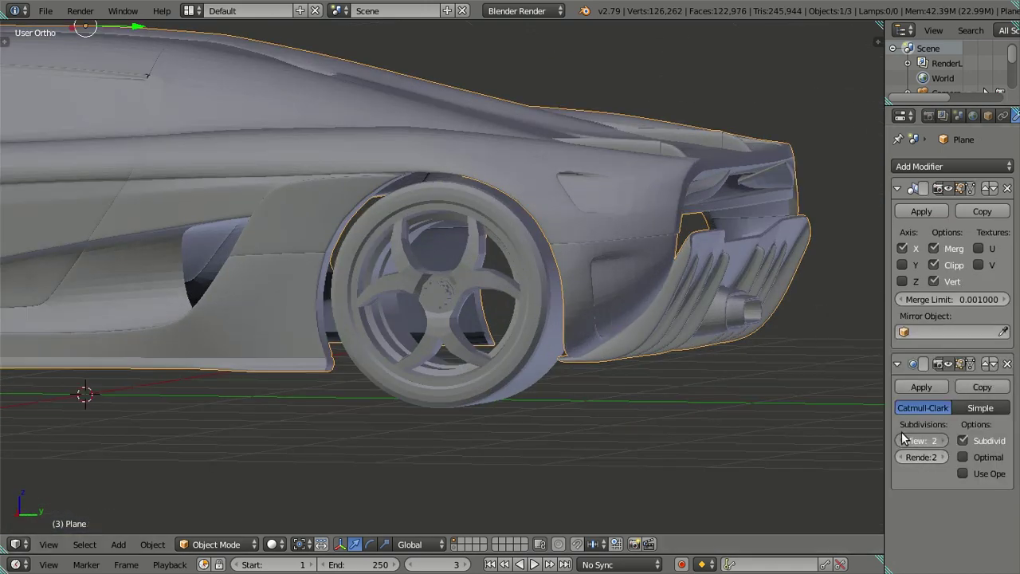
{"action": "left_click_drag", "start_coordinate": [901, 439], "coordinate": [670, 437]}
{"action": "scroll", "coordinate": [670, 437], "scroll_direction": "down", "scroll_amount": 3}
{"action": "right_click", "coordinate": [447, 340]}
{"action": "mouse_move", "coordinate": [440, 348]}
{"action": "middle_mouse_down"}
{"action": "mouse_move", "coordinate": [556, 382]}
{"action": "mouse_move", "coordinate": [525, 399]}
{"action": "mouse_move", "coordinate": [525, 383]}
{"action": "middle_mouse_up"}
{"action": "key", "text": "shift+z"}
{"action": "key", "text": "KP_3"}
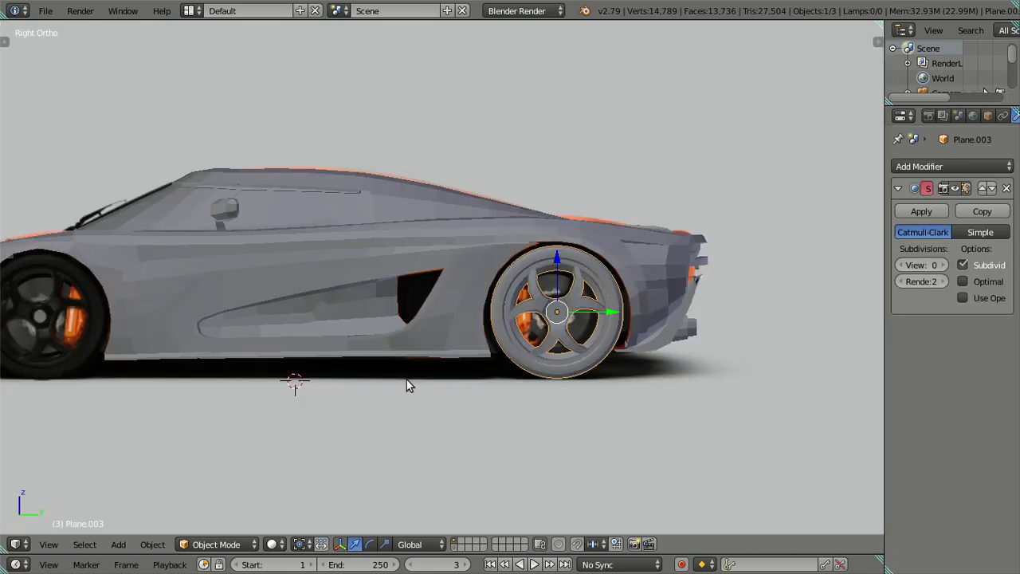
{"action": "scroll", "coordinate": [517, 382], "scroll_direction": "up", "scroll_amount": 1}
{"action": "key", "text": "shift+d"}
{"action": "right_click", "coordinate": [690, 370]}
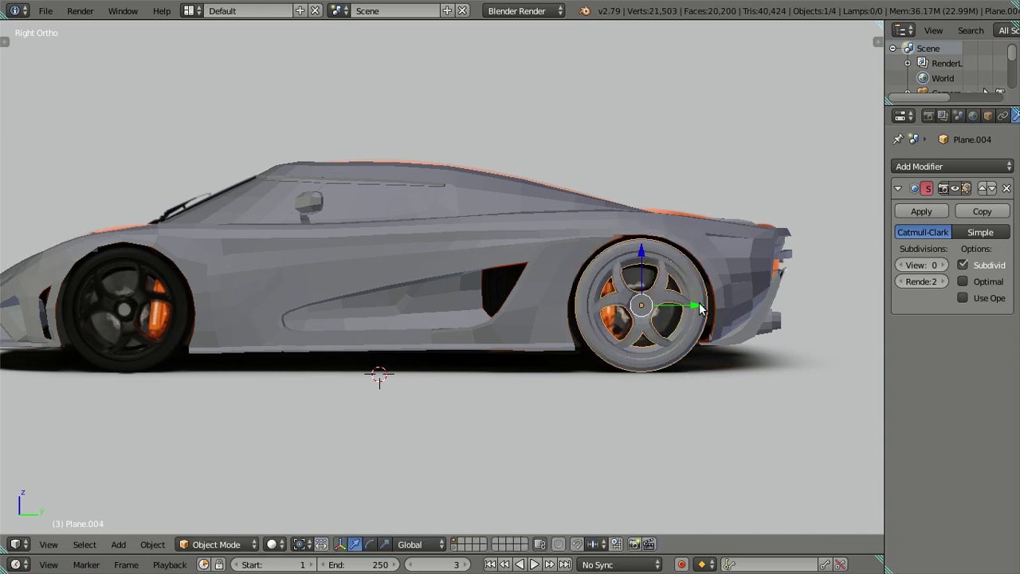
{"action": "left_click_drag", "start_coordinate": [699, 309], "coordinate": [185, 308]}
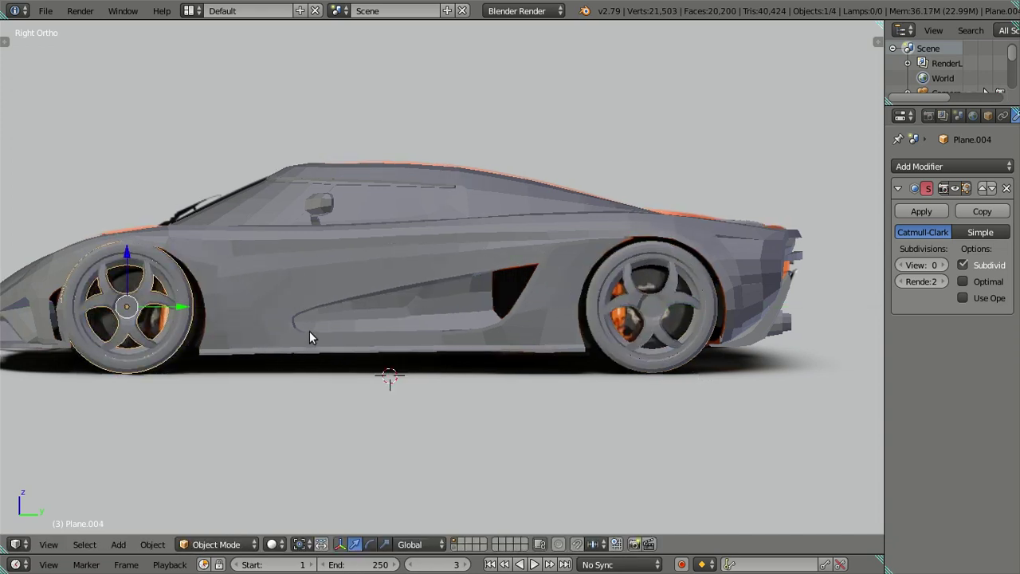
{"action": "middle_click_drag", "start_coordinate": [309, 331], "coordinate": [514, 348], "text": "shift"}
{"action": "scroll", "coordinate": [465, 361], "scroll_direction": "up", "scroll_amount": 3}
{"action": "key", "text": "shift+z"}
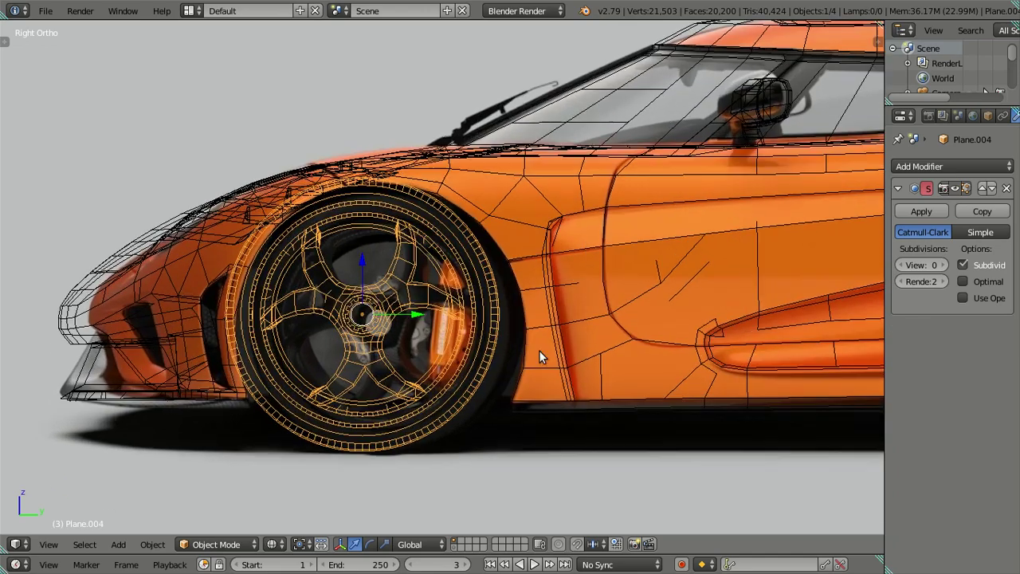
{"action": "scroll", "coordinate": [539, 358], "scroll_direction": "up", "scroll_amount": 1}
{"action": "key", "text": "g"}
{"action": "key", "text": "y"}
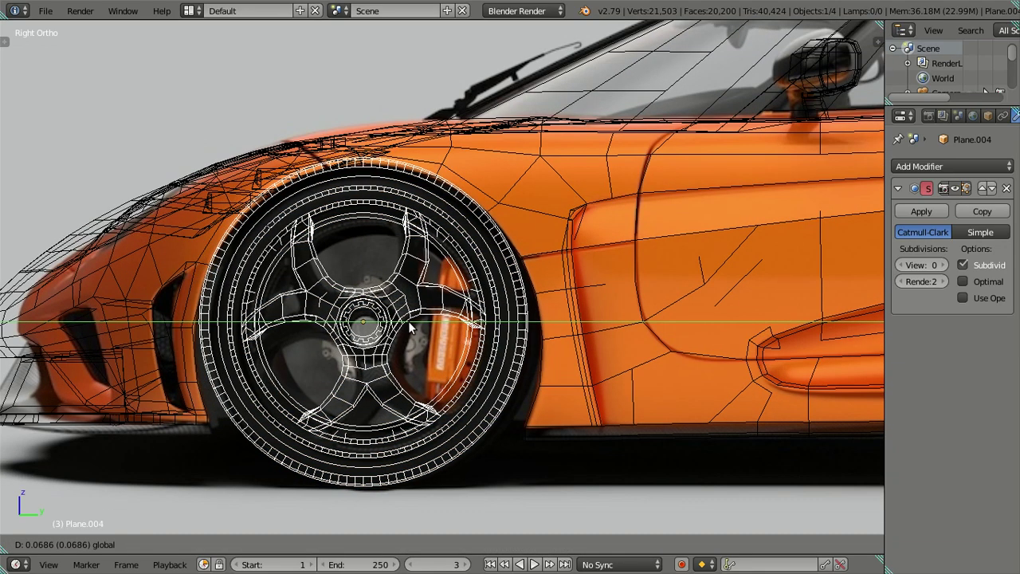
{"action": "left_click", "coordinate": [408, 320]}
{"action": "key", "text": "s"}
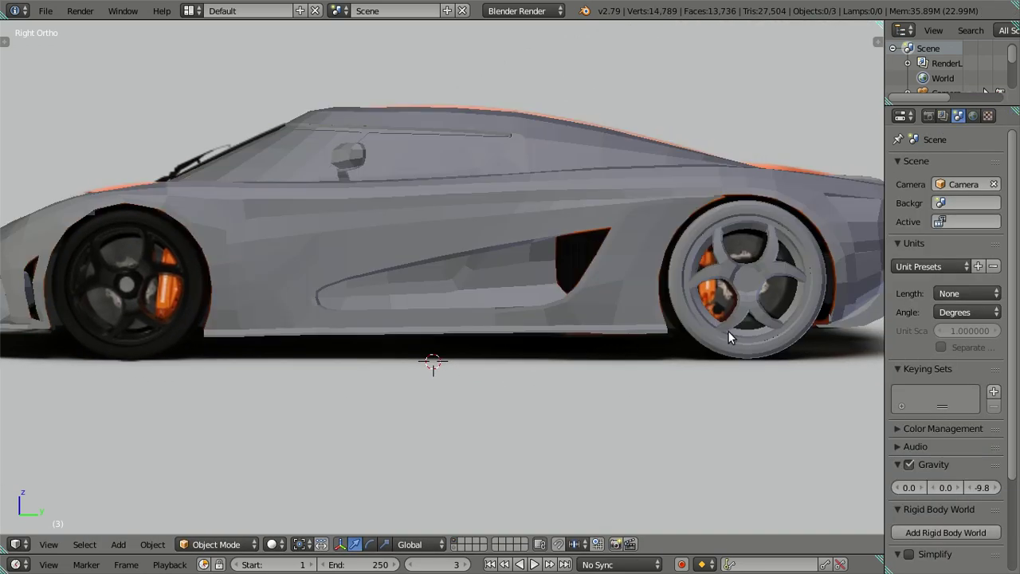
{"action": "right_click", "coordinate": [727, 330]}
Select the front wheel copy Plane.004 and line up a right side view in textured wireframe shading.
{"action": "middle_click_drag", "start_coordinate": [727, 331], "coordinate": [543, 389], "text": "shift"}
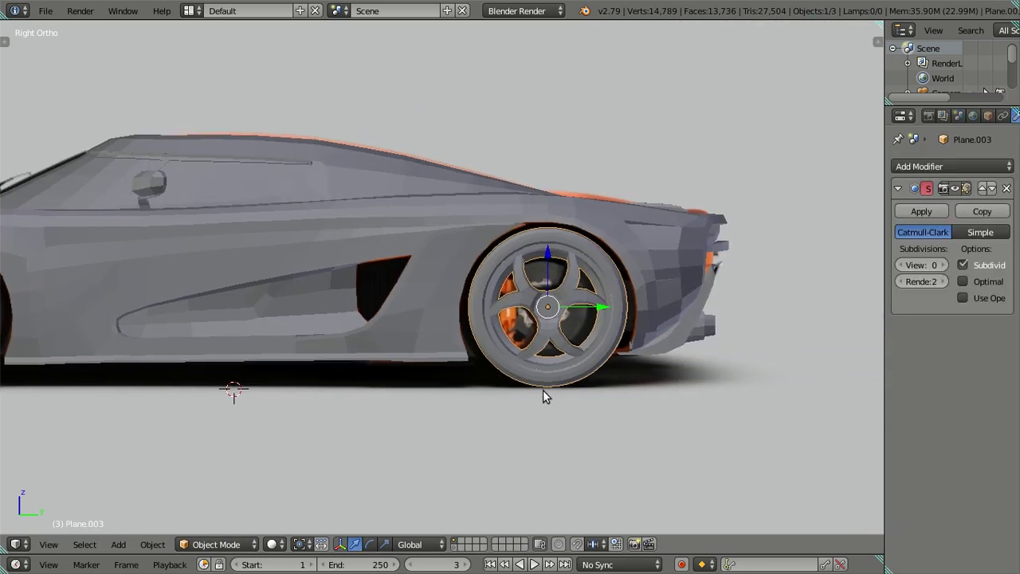
{"action": "key", "text": "Tab"}
{"action": "scroll", "coordinate": [542, 389], "scroll_direction": "up", "scroll_amount": 2}
{"action": "scroll", "coordinate": [506, 305], "scroll_direction": "up", "scroll_amount": 1}
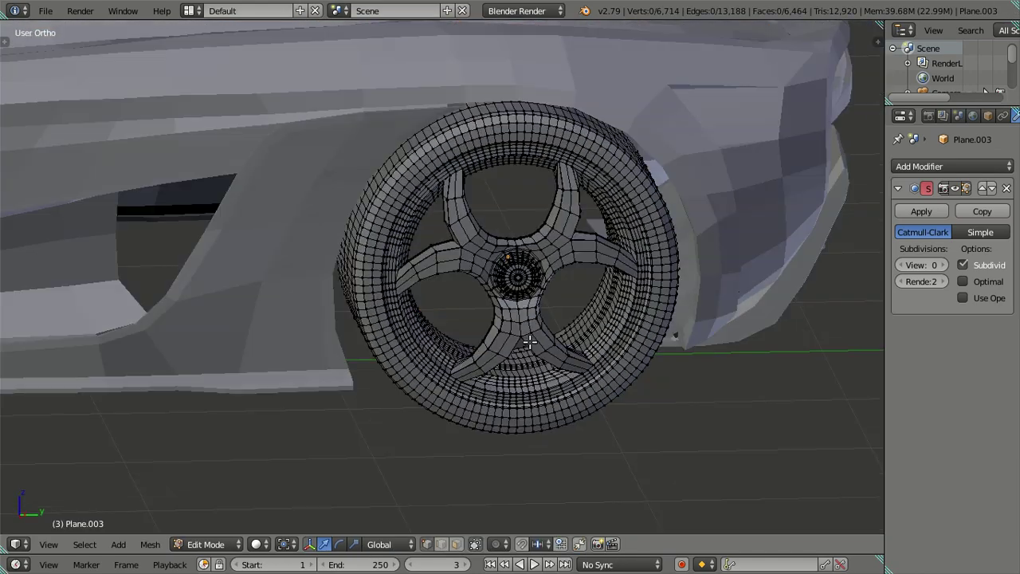
{"action": "mouse_move", "coordinate": [529, 341]}
{"action": "middle_mouse_down"}
{"action": "mouse_move", "coordinate": [597, 391]}
{"action": "mouse_move", "coordinate": [640, 385]}
{"action": "mouse_move", "coordinate": [653, 278]}
{"action": "mouse_move", "coordinate": [635, 210]}
{"action": "mouse_move", "coordinate": [610, 282]}
{"action": "mouse_move", "coordinate": [439, 322]}
{"action": "middle_mouse_up"}
{"action": "scroll", "coordinate": [558, 302], "scroll_direction": "down", "scroll_amount": 3}
{"action": "key", "text": "Tab"}
{"action": "middle_click_drag", "start_coordinate": [578, 338], "coordinate": [637, 366]}
{"action": "right_click", "coordinate": [637, 322]}
{"action": "middle_click_drag", "start_coordinate": [690, 299], "coordinate": [375, 308]}
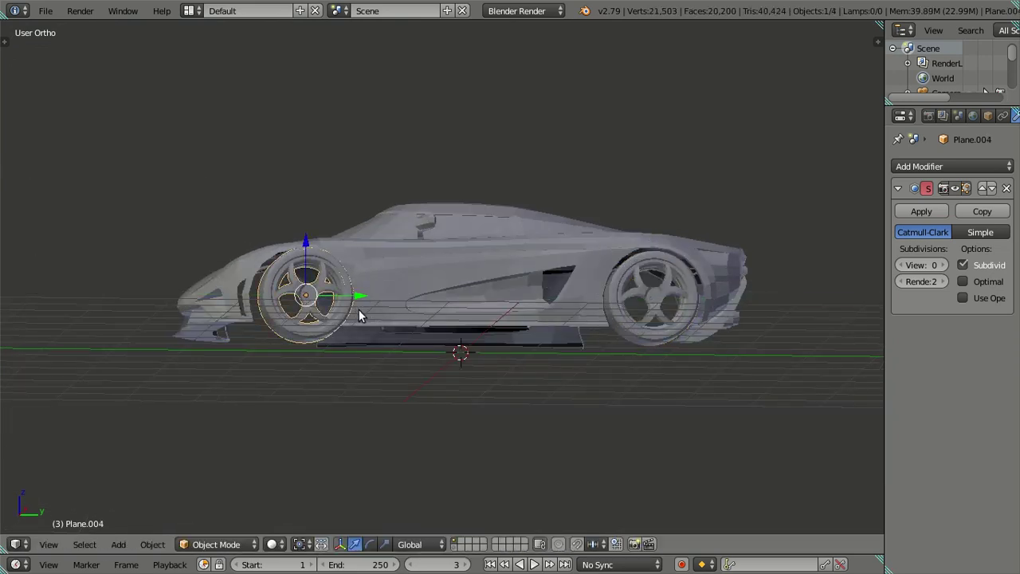
{"action": "key", "text": "KP_3"}
{"action": "key", "text": "shift+z"}
{"action": "scroll", "coordinate": [340, 332], "scroll_direction": "up", "scroll_amount": 3}
{"action": "middle_click_drag", "start_coordinate": [303, 365], "coordinate": [637, 346], "text": "shift"}
{"action": "key", "text": "alt+z"}
{"action": "scroll", "coordinate": [599, 349], "scroll_direction": "up", "scroll_amount": 2}
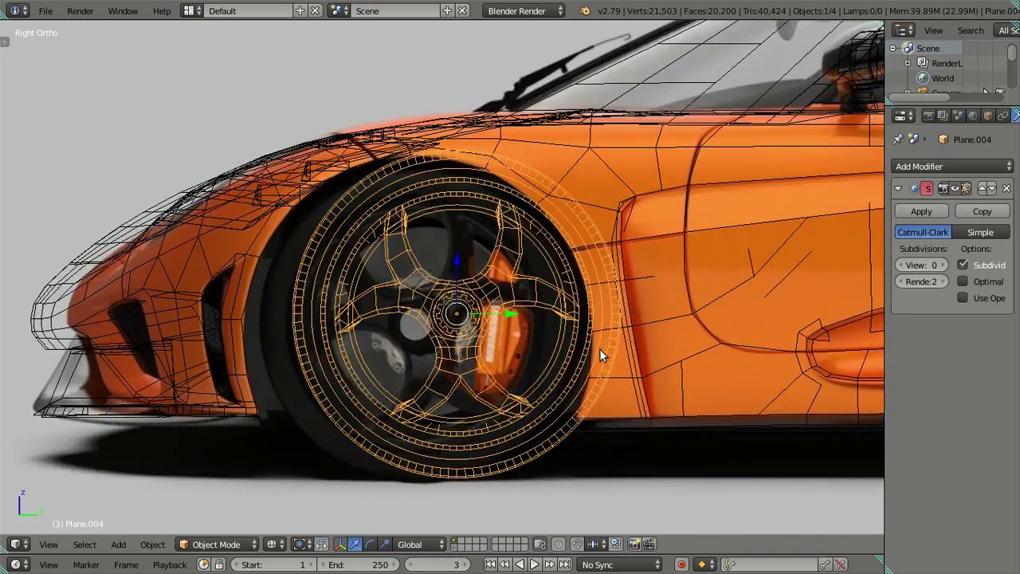
{"action": "scroll", "coordinate": [527, 338], "scroll_direction": "up", "scroll_amount": 2}
Move the wheel along Y, shrink it, lower it along Z and nudge it along Y into the arch.
{"action": "key", "text": "g"}
{"action": "key", "text": "y"}
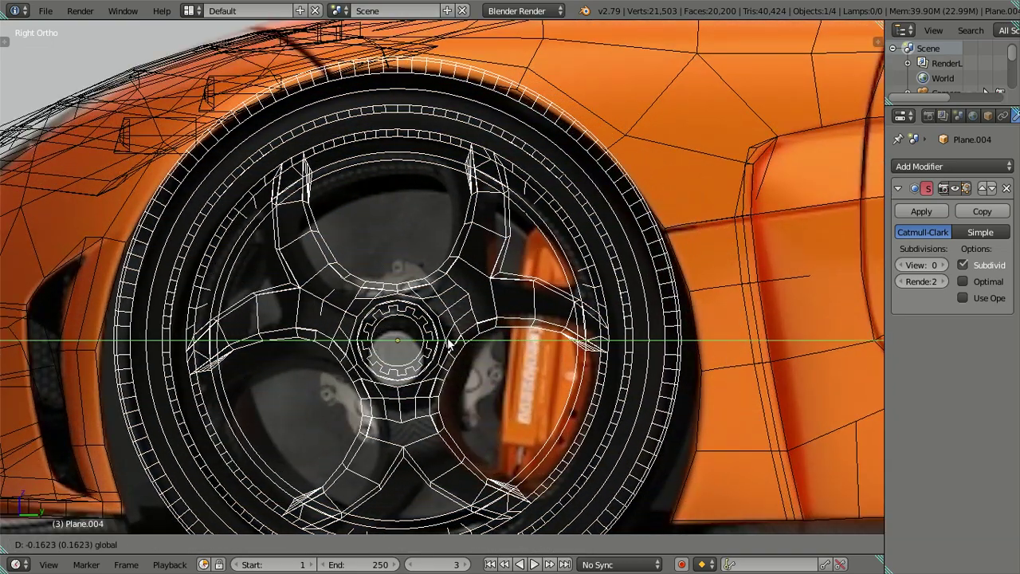
{"action": "left_click", "coordinate": [450, 341]}
{"action": "scroll", "coordinate": [474, 341], "scroll_direction": "down", "scroll_amount": 4}
{"action": "key", "text": "s"}
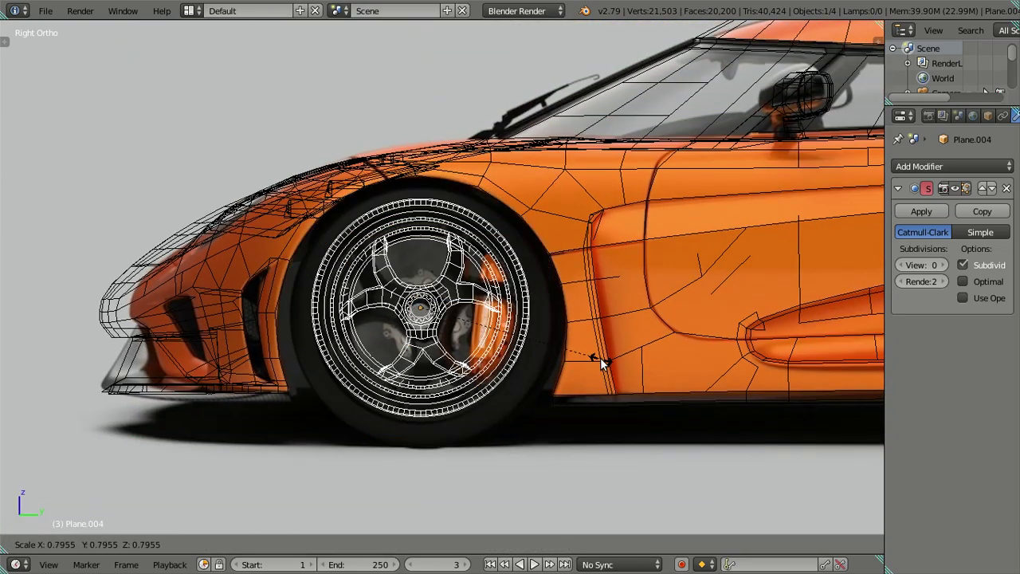
{"action": "left_click", "coordinate": [610, 364]}
{"action": "key", "text": "g"}
{"action": "key", "text": "z"}
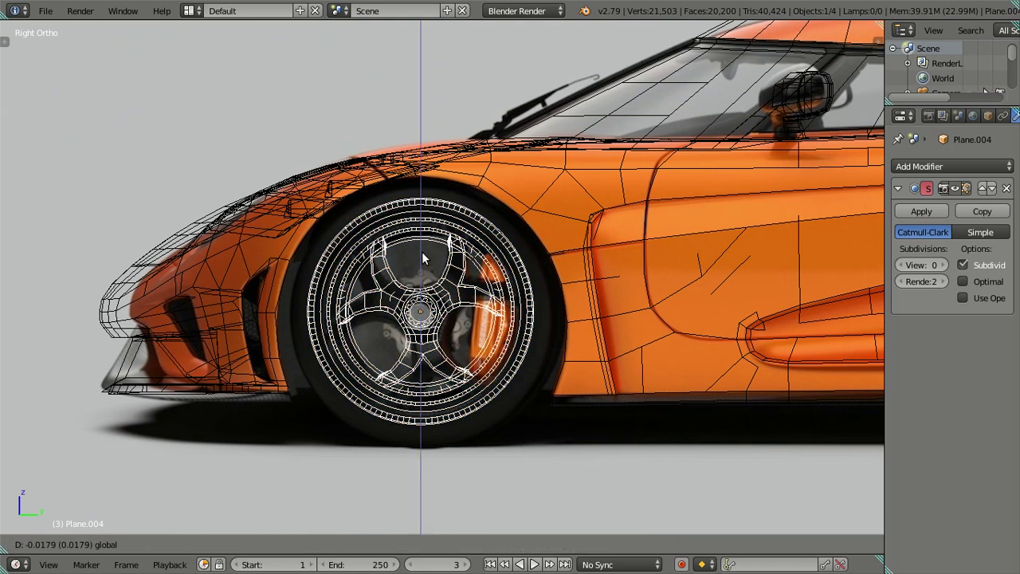
{"action": "left_click", "coordinate": [446, 293]}
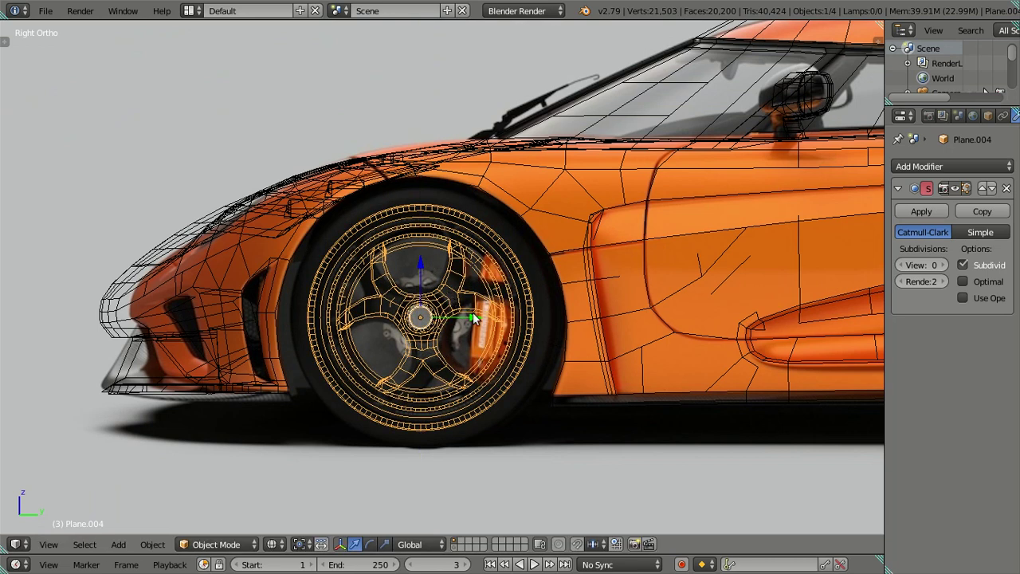
{"action": "key", "text": "g"}
{"action": "key", "text": "y"}
{"action": "left_click", "coordinate": [478, 313]}
Rescale the wheel to match the reference, then return to solid shading and deselect all.
{"action": "scroll", "coordinate": [590, 336], "scroll_direction": "up", "scroll_amount": 1}
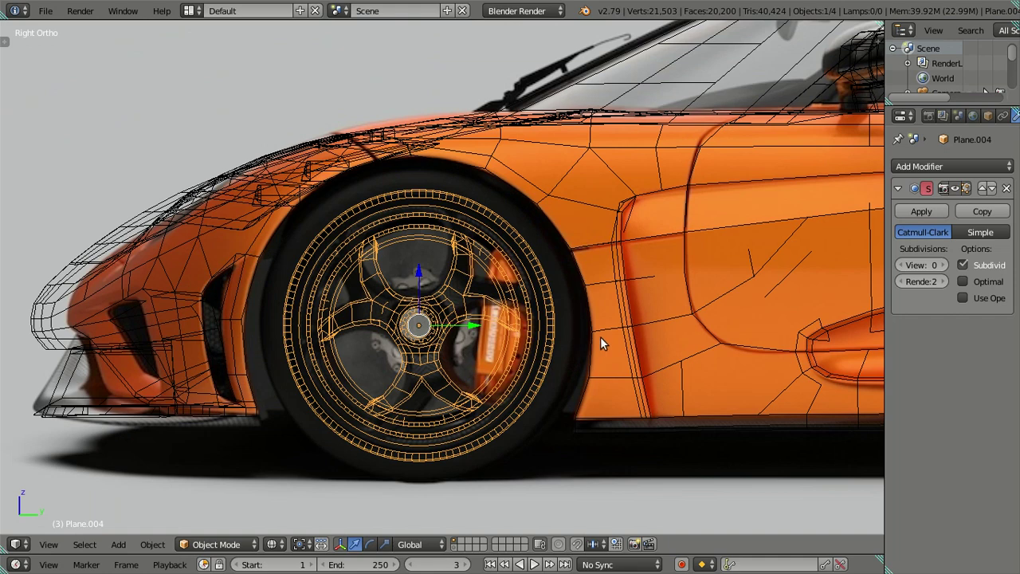
{"action": "key", "text": "s"}
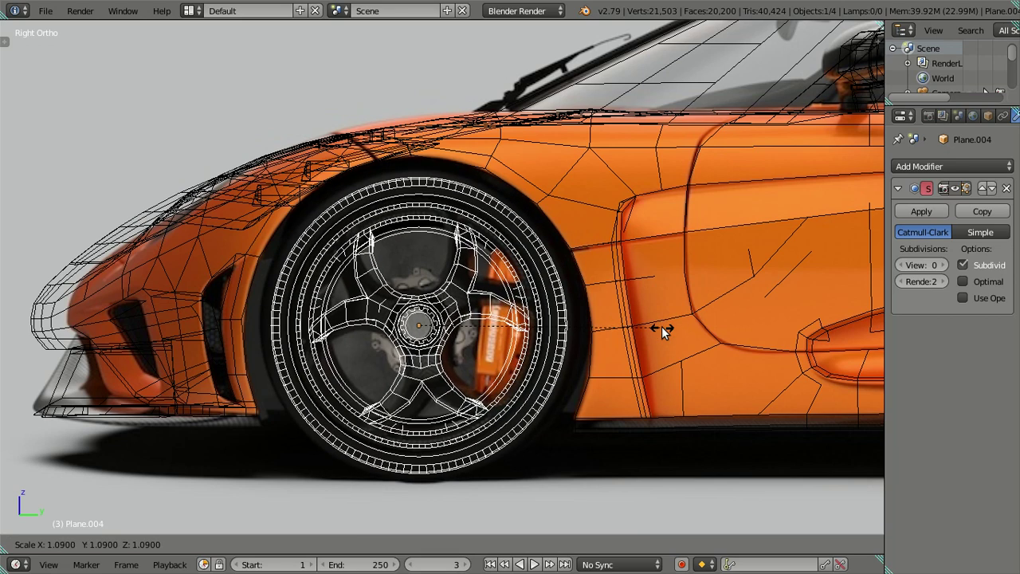
{"action": "left_click", "coordinate": [665, 329]}
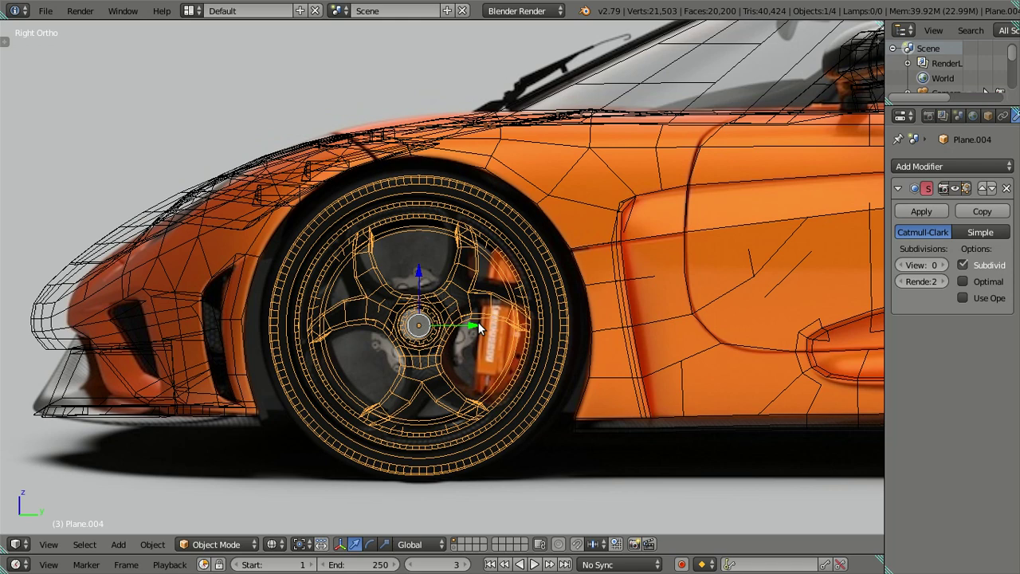
{"action": "left_click_drag", "start_coordinate": [478, 328], "coordinate": [483, 327]}
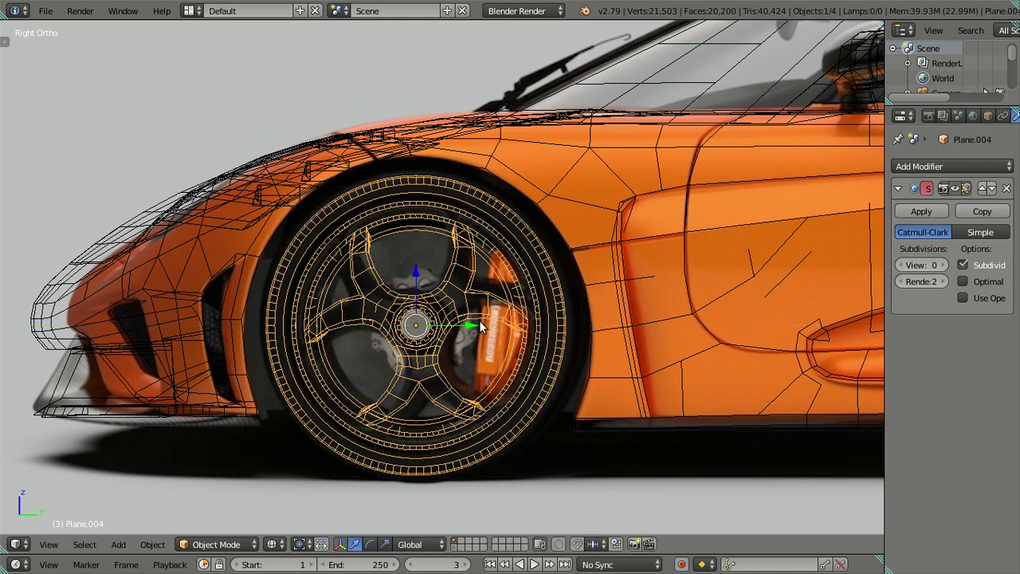
{"action": "scroll", "coordinate": [567, 369], "scroll_direction": "up", "scroll_amount": 2}
{"action": "middle_click_drag", "start_coordinate": [564, 361], "coordinate": [570, 299], "text": "shift"}
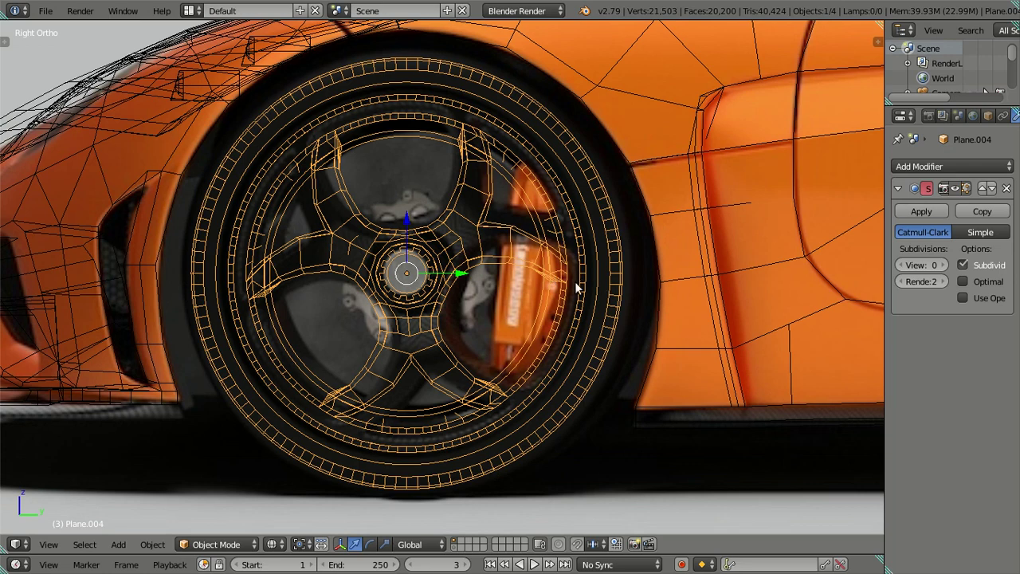
{"action": "key", "text": "s"}
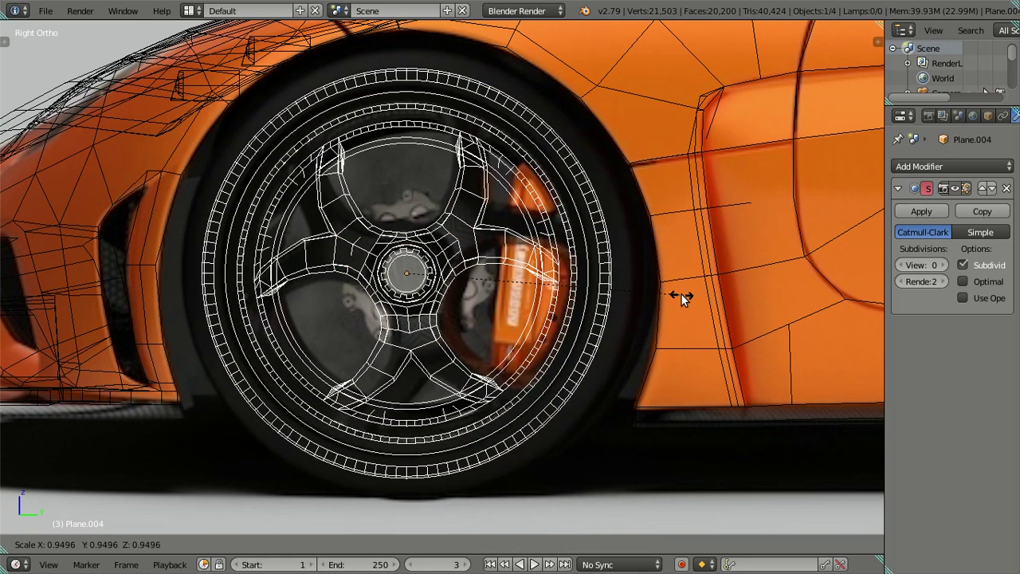
{"action": "left_click", "coordinate": [701, 297]}
{"action": "scroll", "coordinate": [661, 314], "scroll_direction": "down", "scroll_amount": 2}
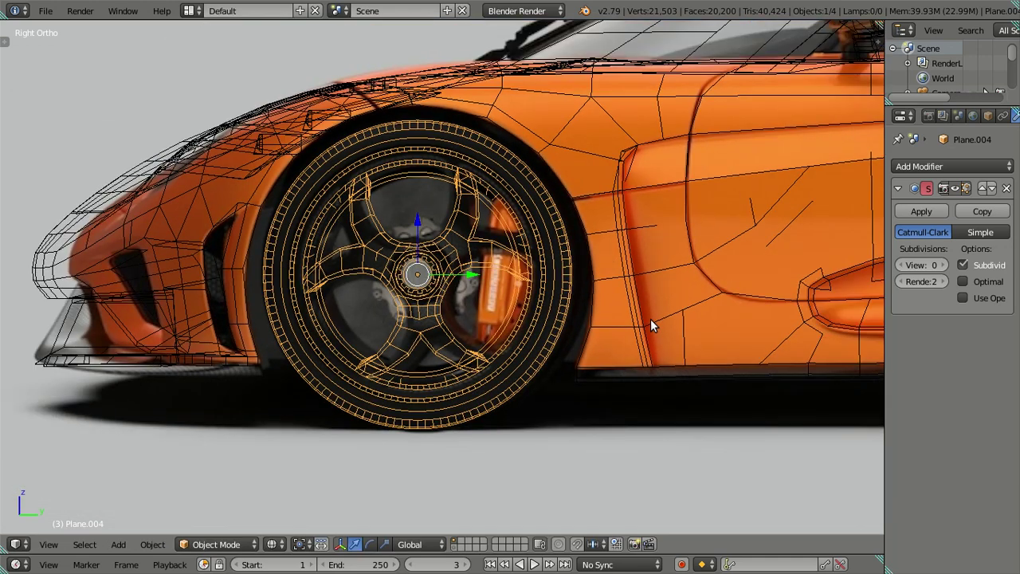
{"action": "key", "text": "shift+z"}
{"action": "key", "text": "a"}
{"action": "mouse_move", "coordinate": [584, 318]}
{"action": "middle_mouse_down"}
{"action": "mouse_move", "coordinate": [676, 361]}
{"action": "mouse_move", "coordinate": [737, 411]}
{"action": "mouse_move", "coordinate": [638, 406]}
{"action": "middle_mouse_up"}
{"action": "right_click", "coordinate": [589, 385]}
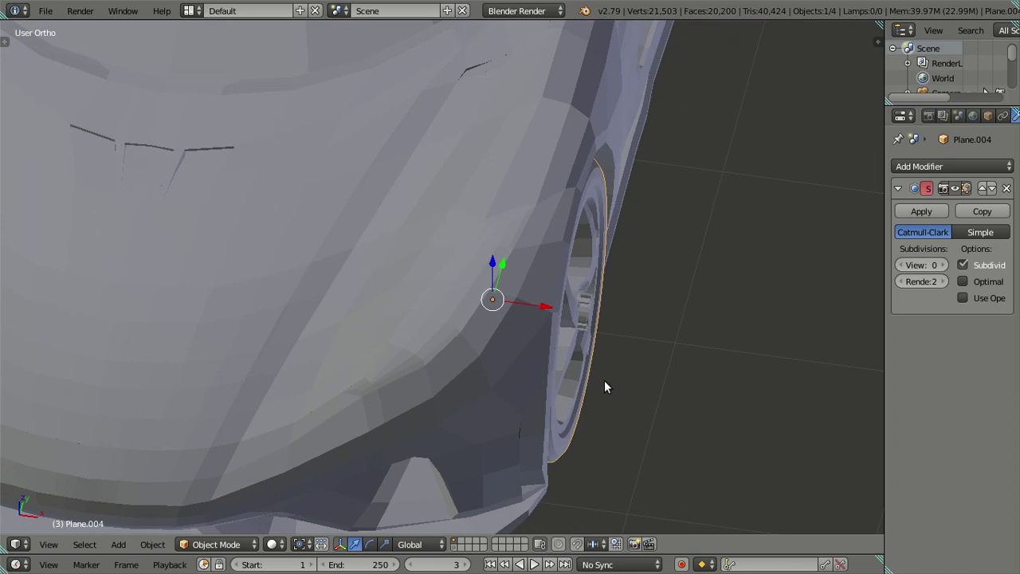
{"action": "key", "text": "KP_7"}
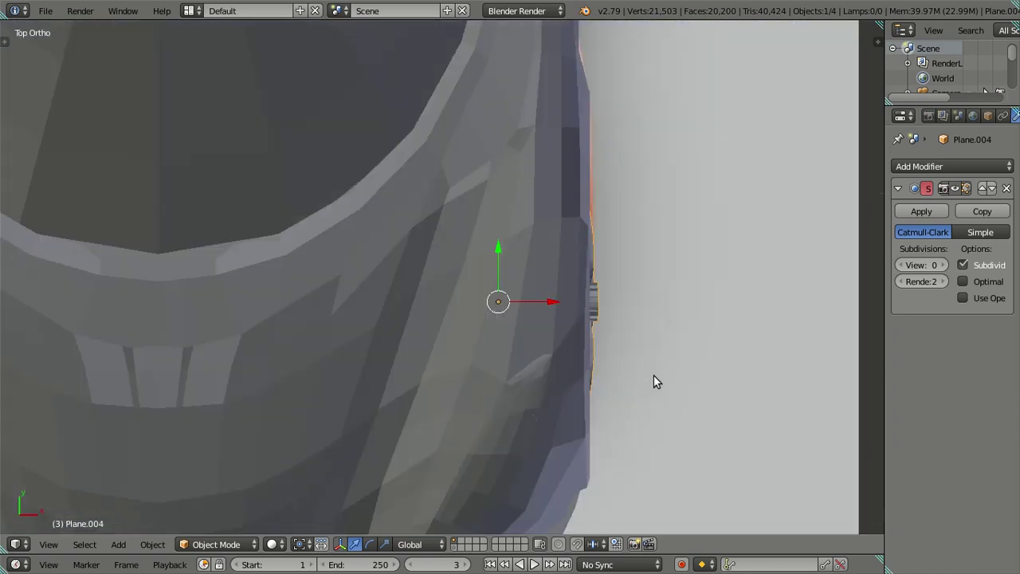
{"action": "left_click_drag", "start_coordinate": [550, 295], "coordinate": [556, 295]}
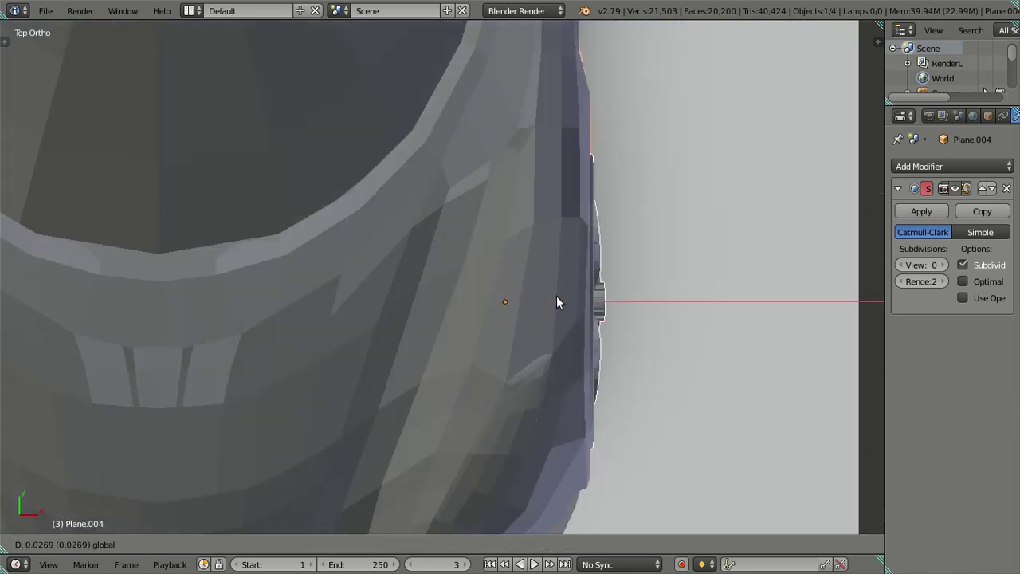
{"action": "key", "text": "a"}
{"action": "key", "text": "z"}
{"action": "scroll", "coordinate": [622, 315], "scroll_direction": "down", "scroll_amount": 5}
{"action": "middle_click_drag", "start_coordinate": [639, 317], "coordinate": [599, 230]}
{"action": "key", "text": "a"}
{"action": "key", "text": "a"}
{"action": "key", "text": "z"}
{"action": "scroll", "coordinate": [536, 265], "scroll_direction": "down", "scroll_amount": 4}
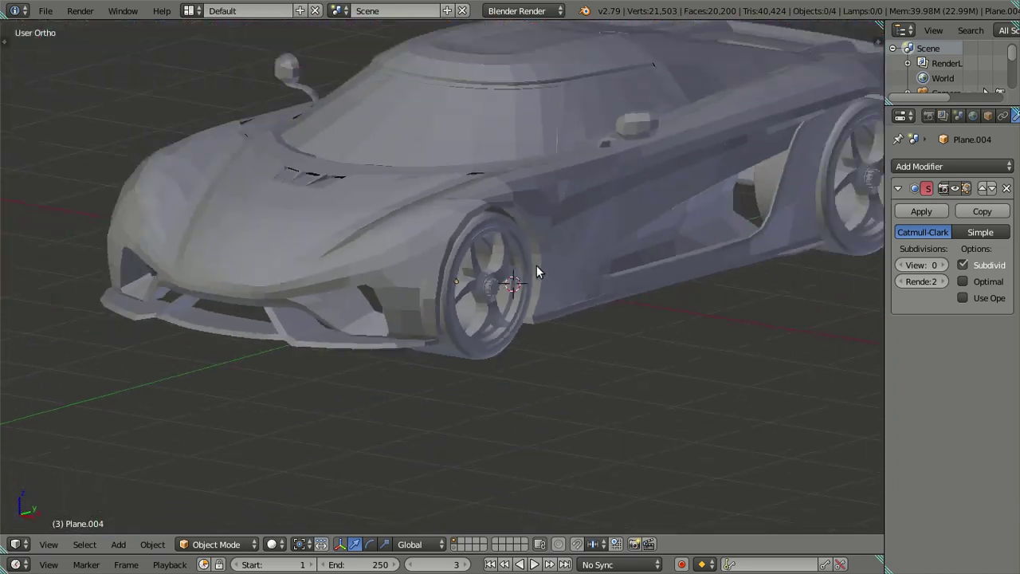
{"action": "scroll", "coordinate": [525, 265], "scroll_direction": "down", "scroll_amount": 3}
{"action": "mouse_move", "coordinate": [525, 266]}
{"action": "middle_mouse_down"}
{"action": "mouse_move", "coordinate": [465, 337]}
{"action": "mouse_move", "coordinate": [443, 279]}
{"action": "middle_mouse_up"}
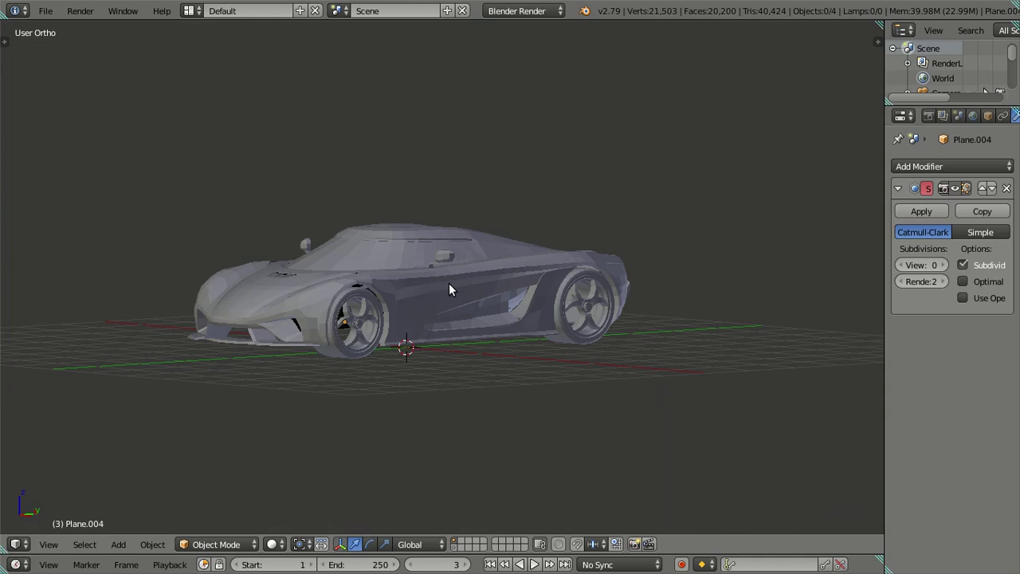
{"action": "key", "text": "KP_0"}
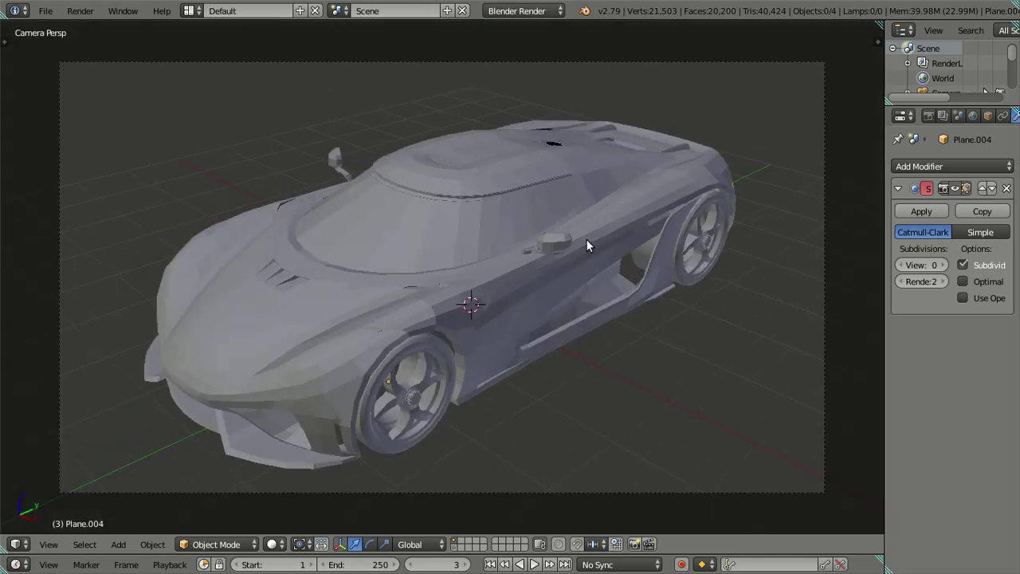
Save the car file, overwriting it, and join the front wheel into the car body with Ctrl+J.
{"action": "key", "text": "ctrl+s"}
{"action": "left_click", "coordinate": [563, 289]}
{"action": "right_click", "coordinate": [408, 449]}
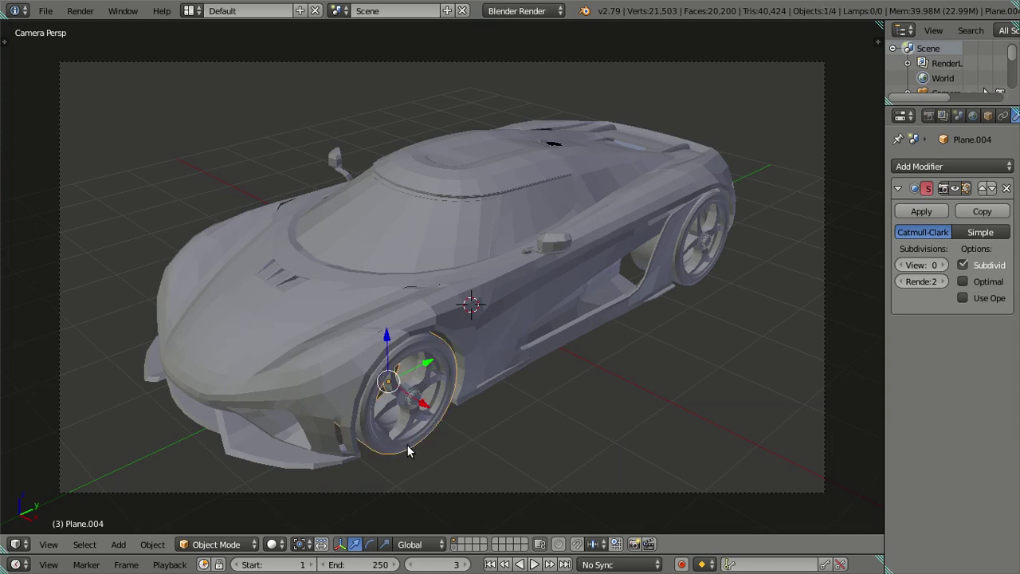
{"action": "right_click", "coordinate": [605, 328], "text": "shift"}
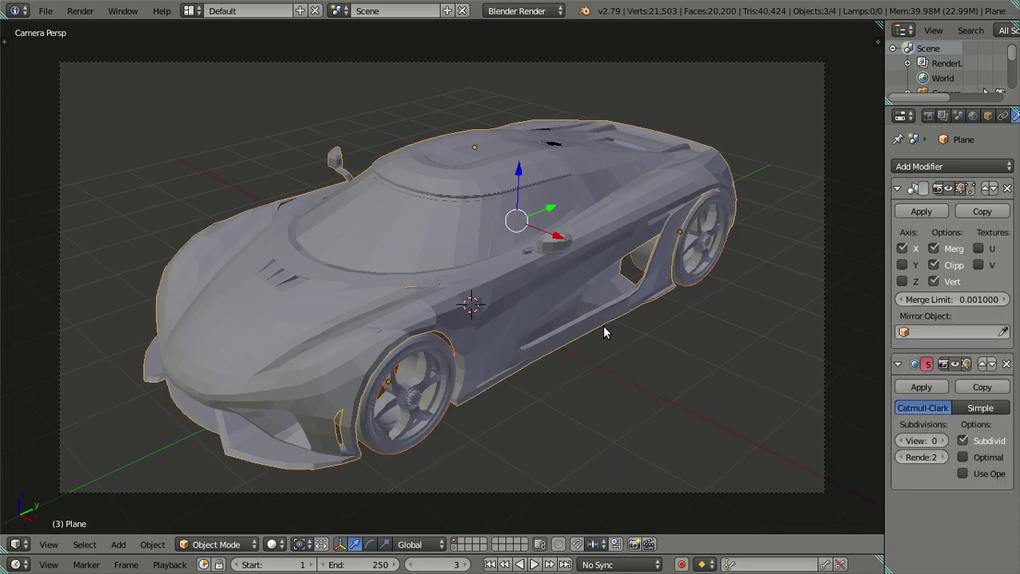
{"action": "key", "text": "ctrl+j"}
{"action": "key", "text": "a"}
{"action": "mouse_move", "coordinate": [425, 335]}
{"action": "middle_mouse_down"}
{"action": "mouse_move", "coordinate": [634, 303]}
{"action": "mouse_move", "coordinate": [674, 286]}
{"action": "mouse_move", "coordinate": [417, 322]}
{"action": "mouse_move", "coordinate": [529, 308]}
{"action": "middle_mouse_up"}
{"action": "key", "text": "KP_0"}
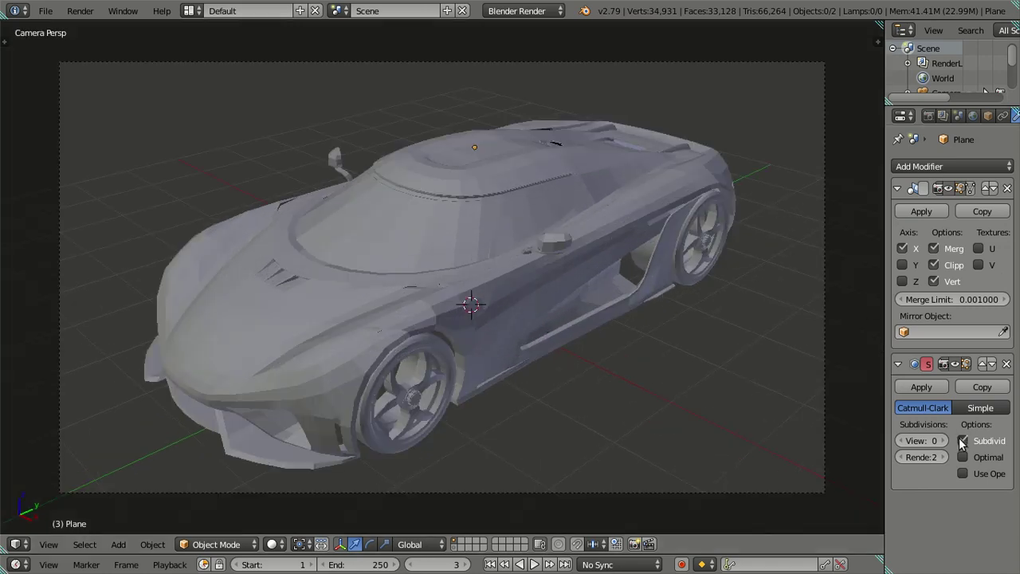
Preview the body at subdivision levels 1 and 2, then set the viewport subdivision back to 0.
{"action": "key", "text": "ctrl+1"}
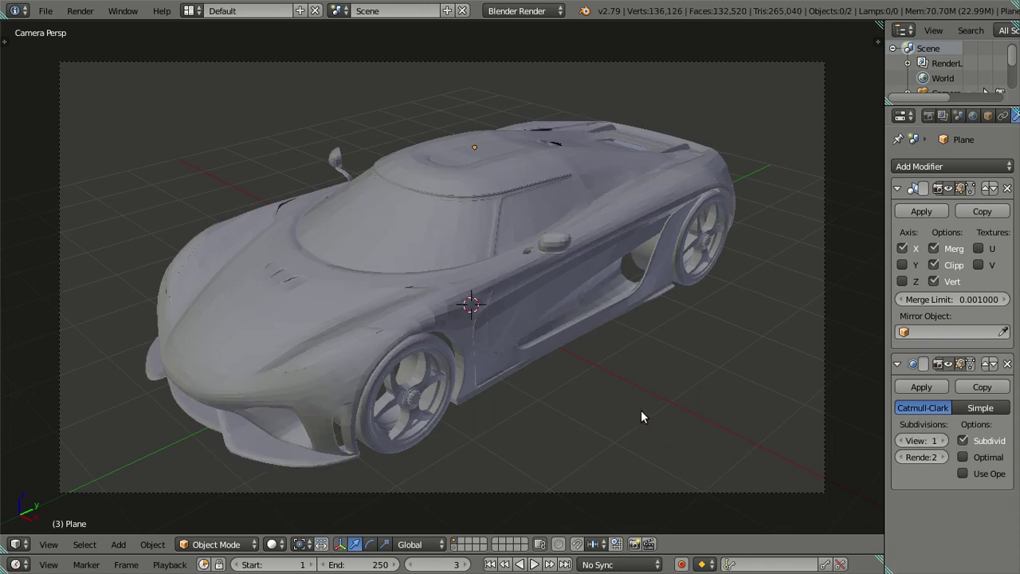
{"action": "key", "text": "ctrl+2"}
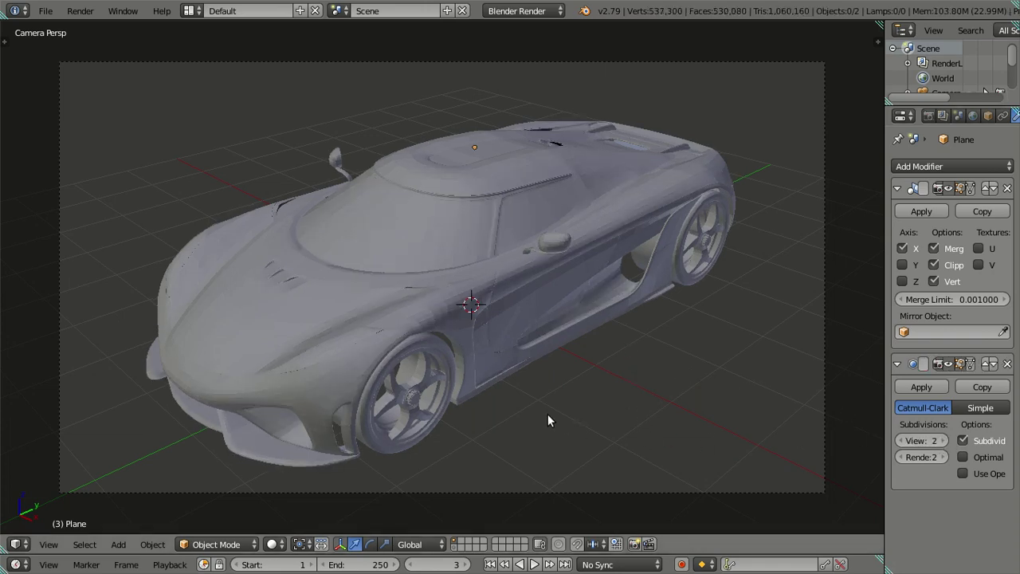
{"action": "mouse_move", "coordinate": [587, 403]}
{"action": "middle_mouse_down"}
{"action": "mouse_move", "coordinate": [466, 345]}
{"action": "mouse_move", "coordinate": [693, 405]}
{"action": "middle_mouse_up"}
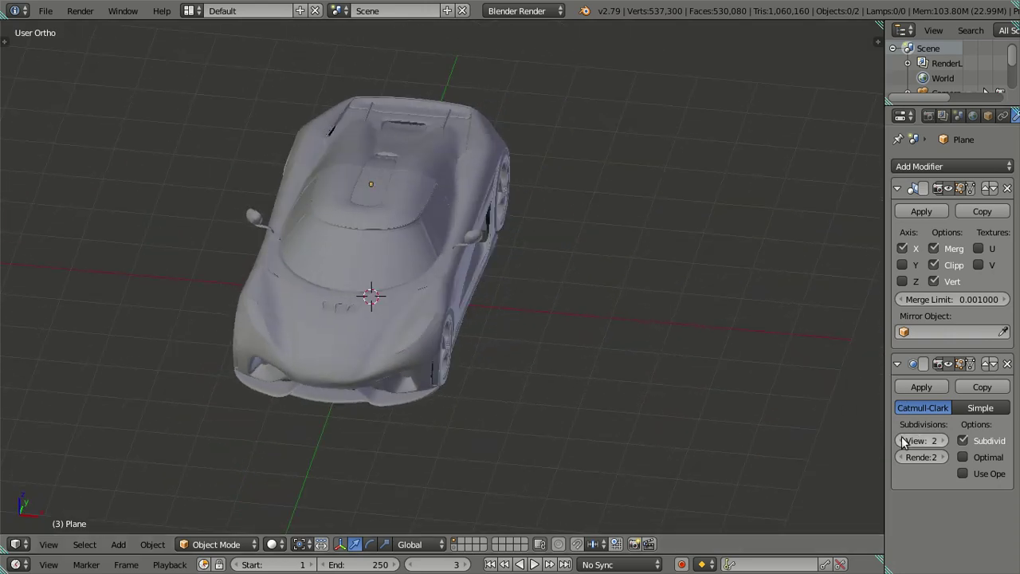
{"action": "key", "text": "ctrl+0"}
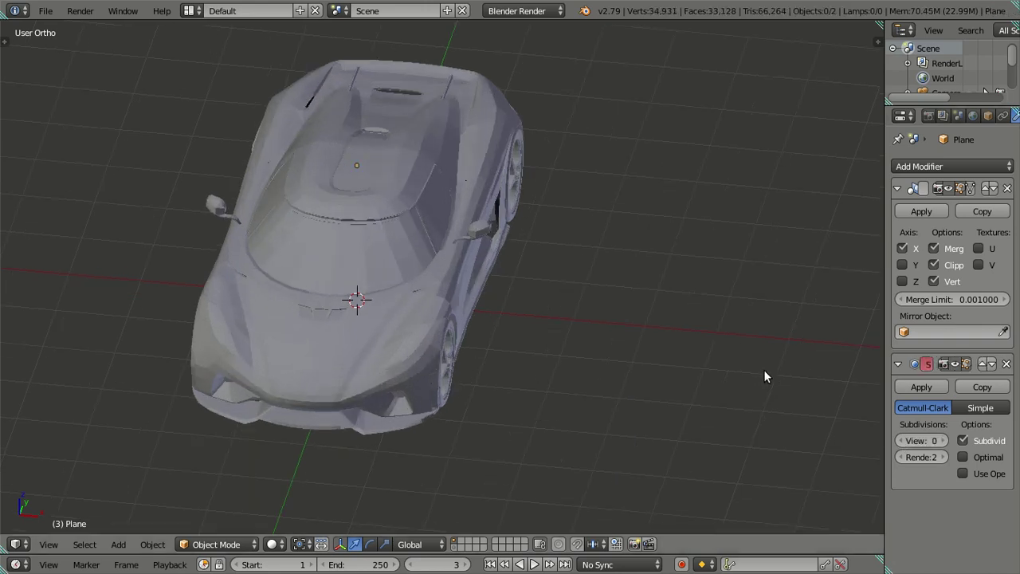
{"action": "key", "text": "KP_0"}
{"action": "scroll", "coordinate": [537, 312], "scroll_direction": "up", "scroll_amount": 1}
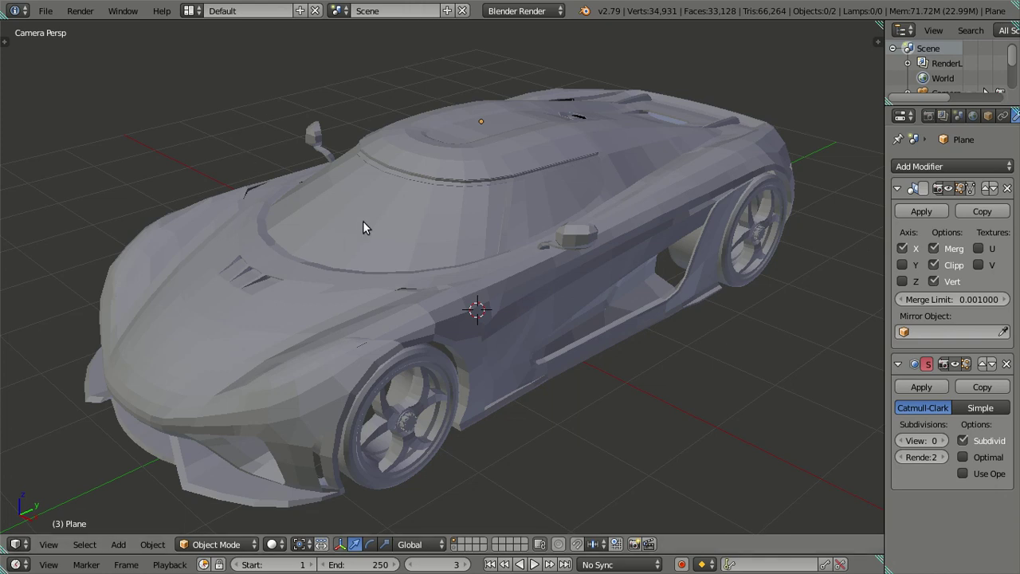
Take Blender out of fullscreen, pause and resume the screen recording, then restore fullscreen.
{"action": "left_click", "coordinate": [123, 11]}
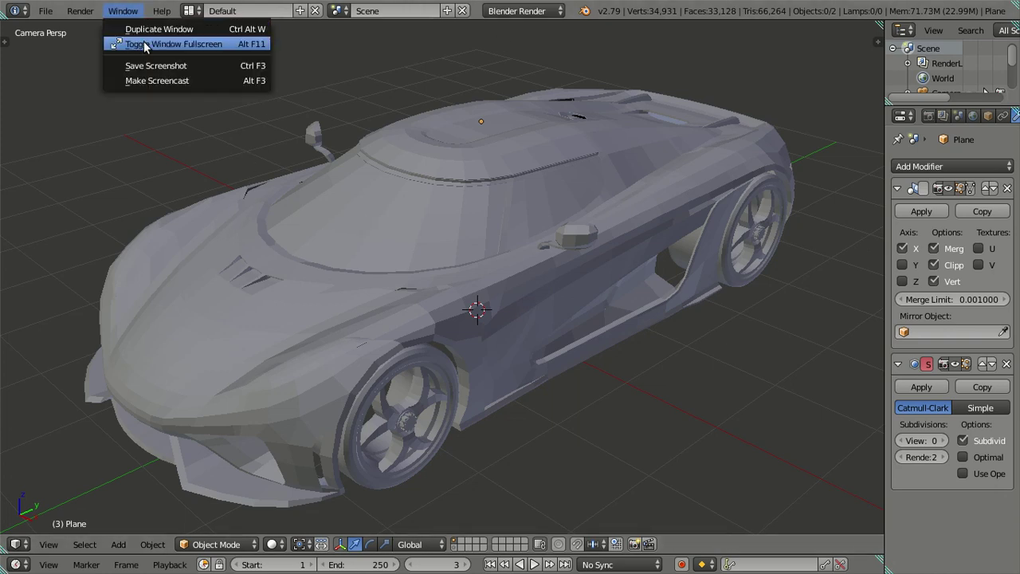
{"action": "left_click", "coordinate": [144, 44]}
{"action": "left_click", "coordinate": [743, 9]}
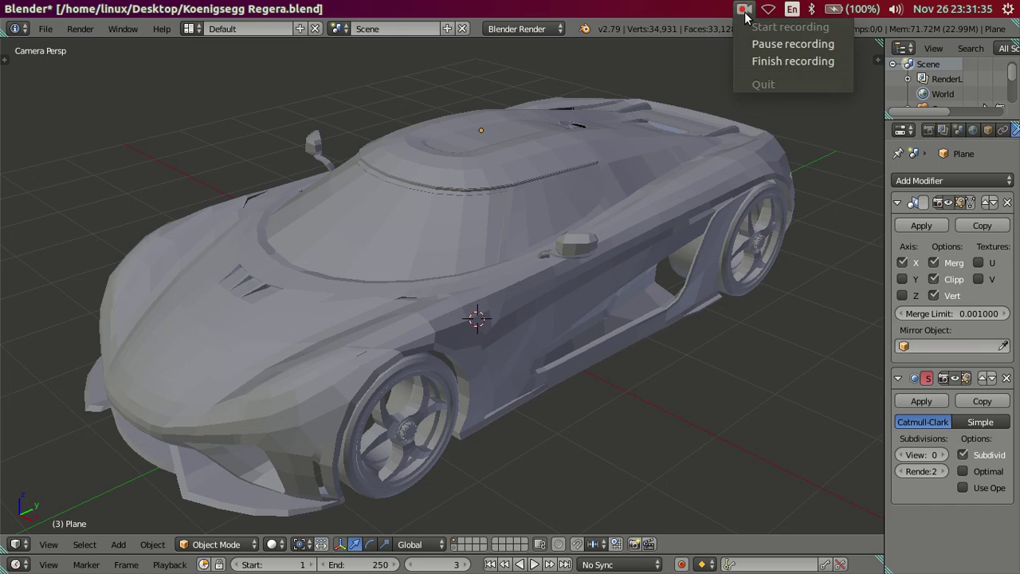
{"action": "left_click", "coordinate": [763, 45]}
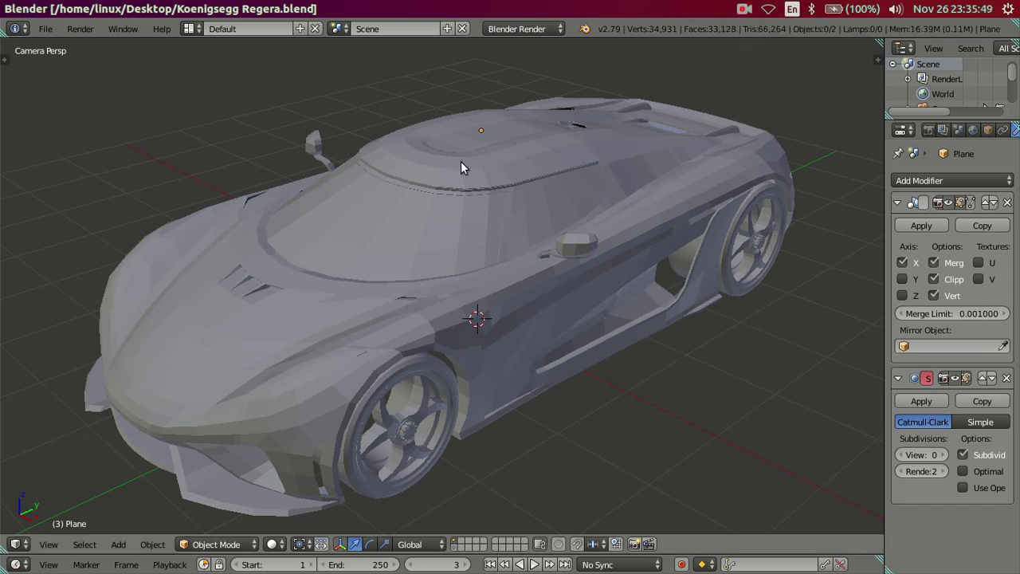
{"action": "left_click", "coordinate": [124, 29]}
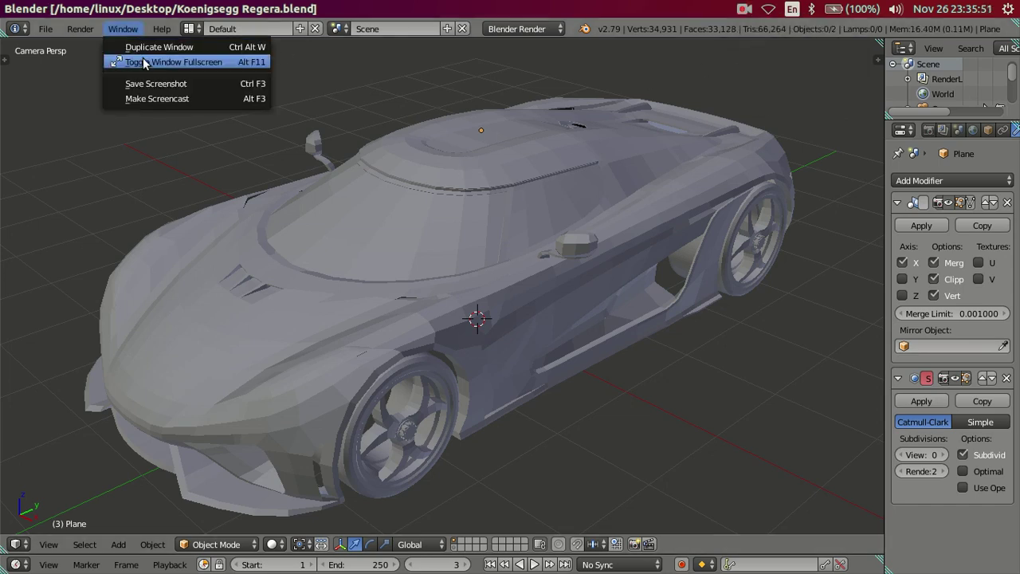
{"action": "left_click", "coordinate": [163, 61]}
{"action": "scroll", "coordinate": [364, 260], "scroll_direction": "down", "scroll_amount": 1}
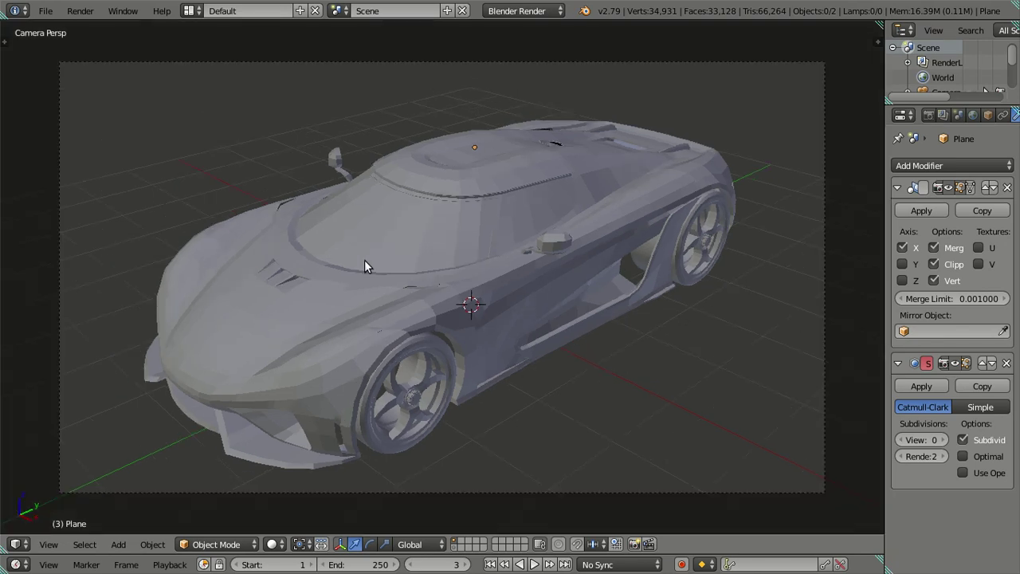
Switch the render engine to Cycles Render and browse the car body's existing materials.
{"action": "left_click", "coordinate": [522, 10]}
{"action": "left_click", "coordinate": [525, 61]}
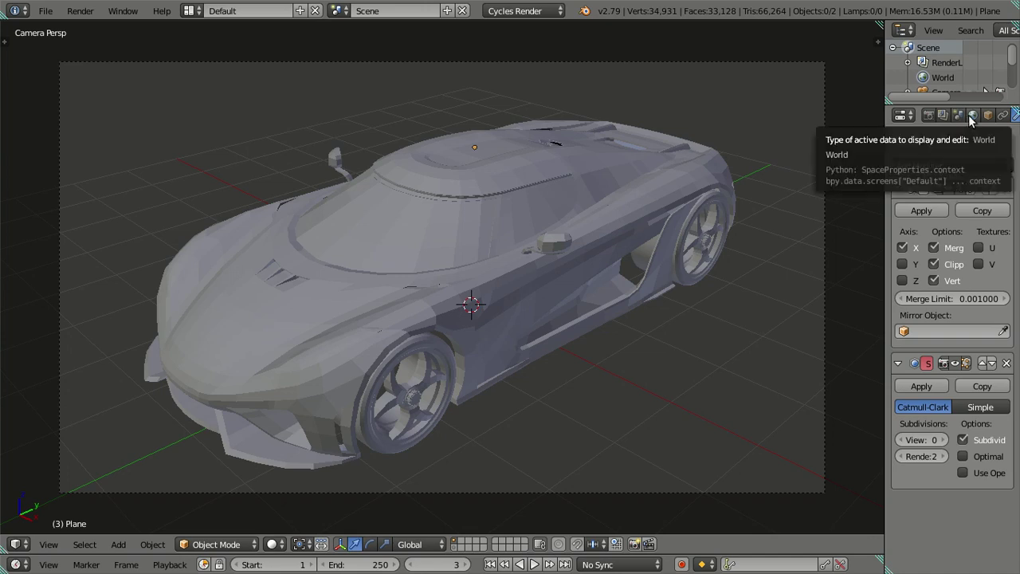
{"action": "scroll", "coordinate": [972, 117], "scroll_direction": "down", "scroll_amount": 2}
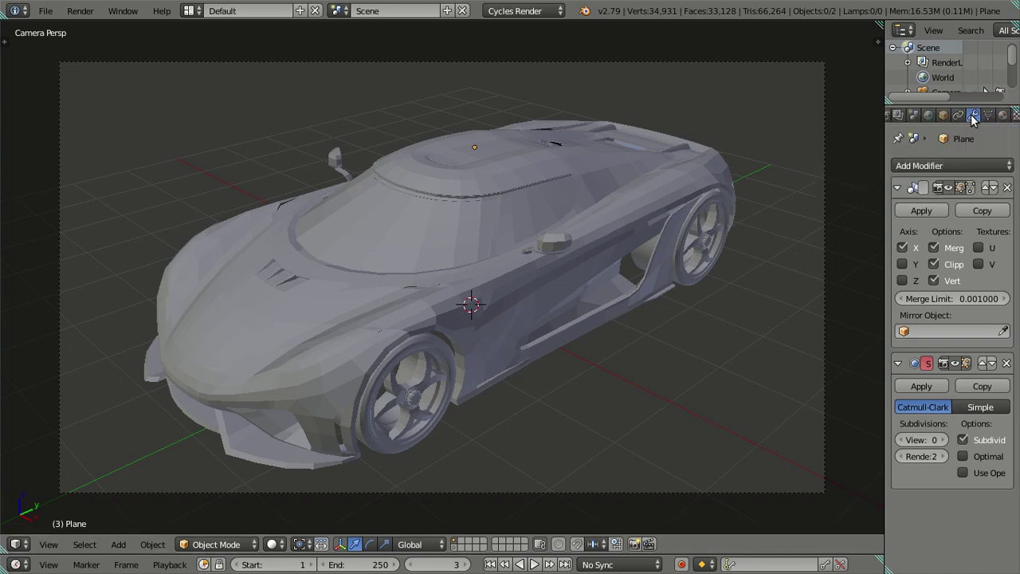
{"action": "left_click", "coordinate": [1002, 115]}
{"action": "left_click", "coordinate": [901, 212]}
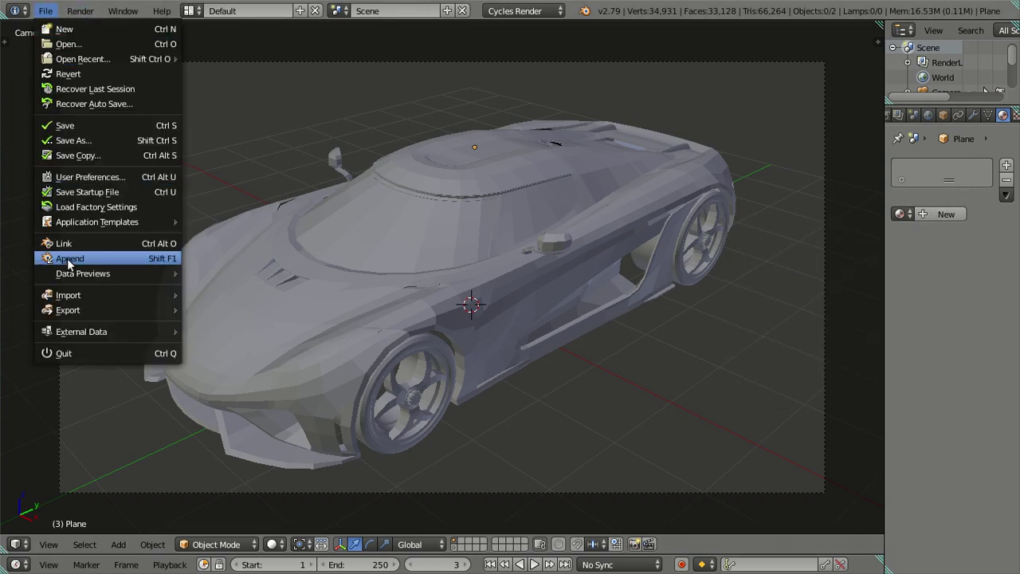
Append Plane.003, Plane.005 and Plane.006 from Documents/Blend Files/Published/Koenigsegg Agera RS.blend.
{"action": "left_click", "coordinate": [76, 258]}
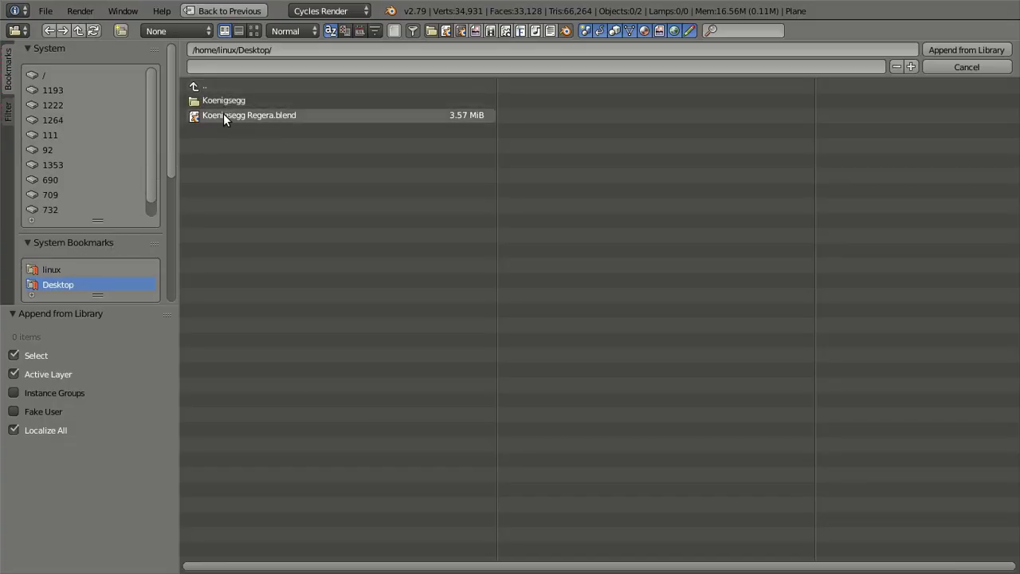
{"action": "left_click", "coordinate": [61, 269]}
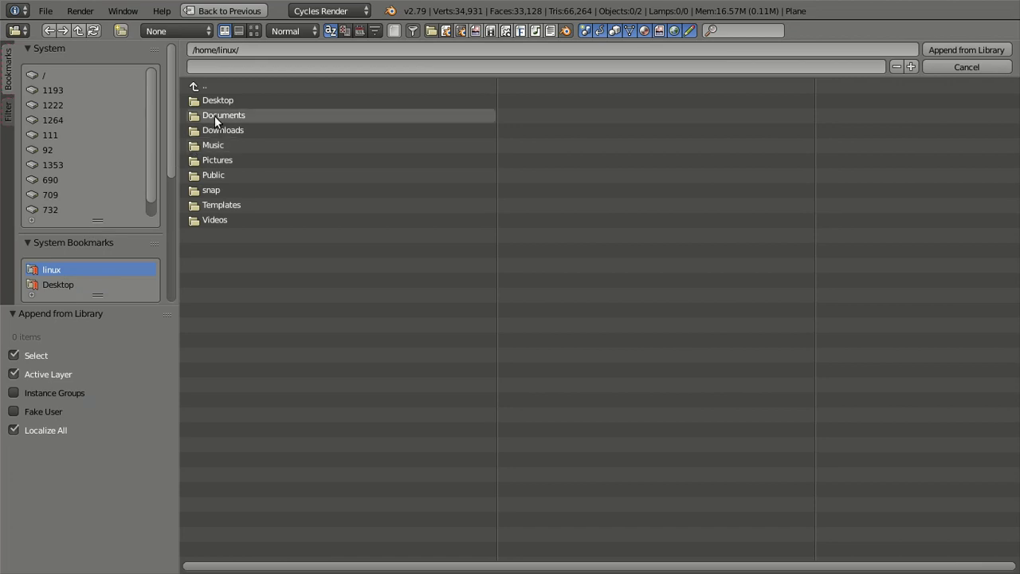
{"action": "left_click", "coordinate": [215, 116]}
{"action": "left_click", "coordinate": [224, 103]}
{"action": "left_click", "coordinate": [227, 131]}
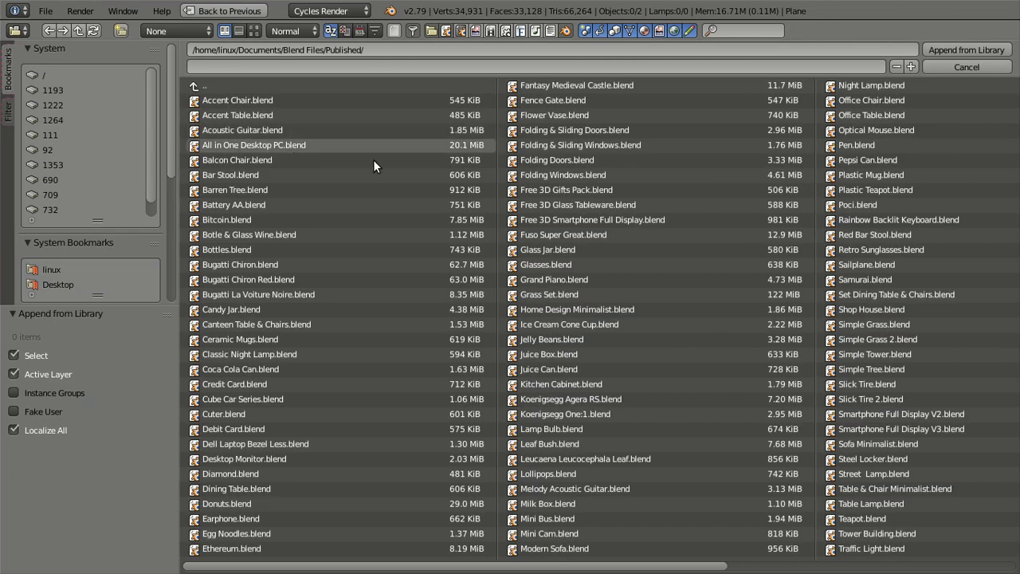
{"action": "left_click", "coordinate": [579, 398]}
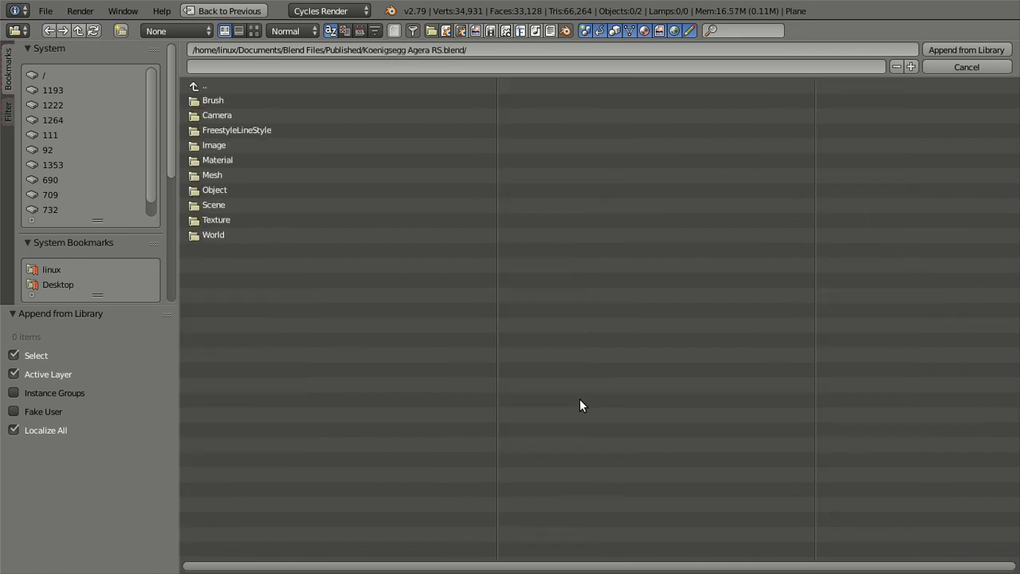
{"action": "left_click", "coordinate": [224, 189]}
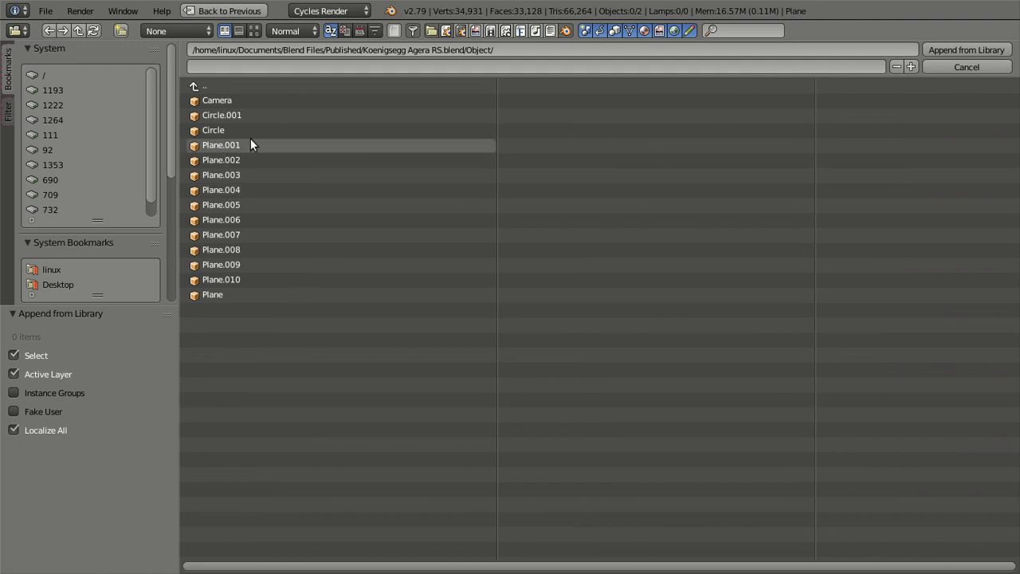
{"action": "left_click", "coordinate": [246, 176]}
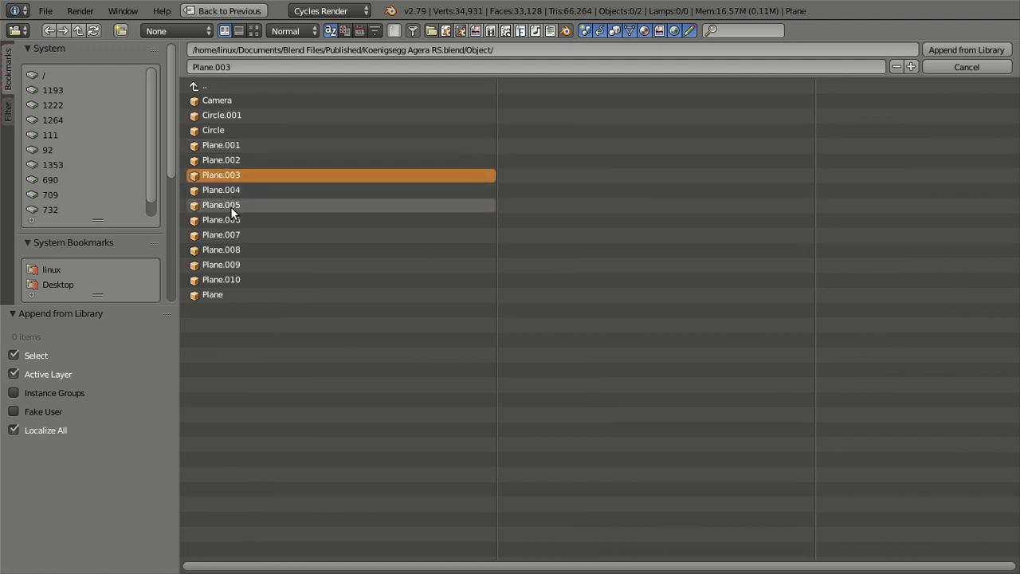
{"action": "left_click", "coordinate": [229, 205], "text": "shift"}
{"action": "left_click", "coordinate": [237, 221], "text": "shift"}
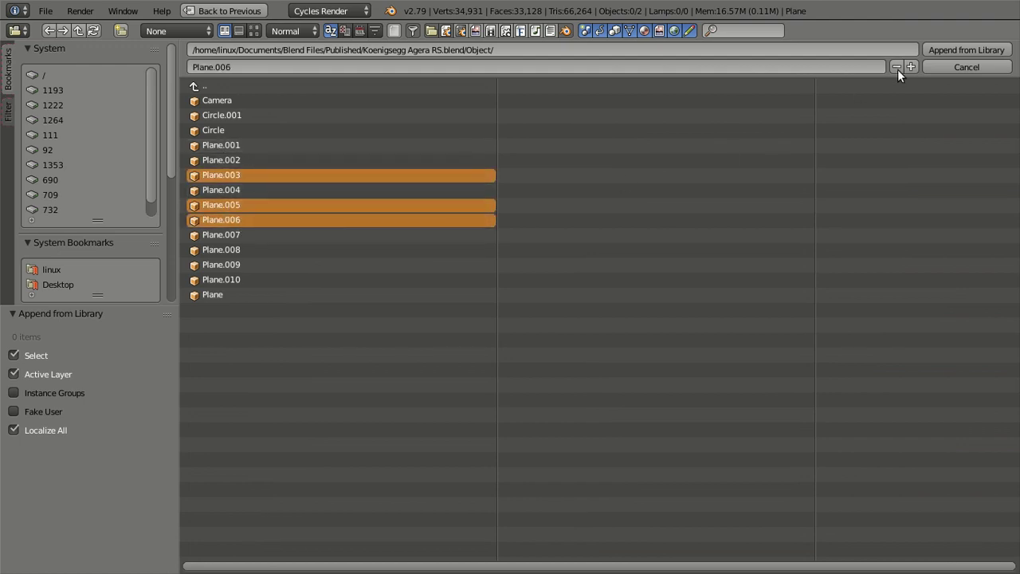
{"action": "left_click", "coordinate": [935, 49]}
Raise the appended parts straight upward along Z in wireframe view.
{"action": "mouse_move", "coordinate": [587, 244]}
{"action": "middle_mouse_down"}
{"action": "mouse_move", "coordinate": [587, 268]}
{"action": "mouse_move", "coordinate": [573, 276]}
{"action": "middle_mouse_up"}
{"action": "key", "text": "z"}
{"action": "mouse_move", "coordinate": [482, 308]}
{"action": "middle_mouse_down"}
{"action": "mouse_move", "coordinate": [500, 325]}
{"action": "mouse_move", "coordinate": [455, 278]}
{"action": "mouse_move", "coordinate": [412, 262]}
{"action": "middle_mouse_up"}
{"action": "left_click_drag", "start_coordinate": [382, 257], "coordinate": [371, 228]}
{"action": "left_click_drag", "start_coordinate": [370, 192], "coordinate": [371, 192]}
{"action": "mouse_move", "coordinate": [371, 192]}
{"action": "middle_mouse_down"}
{"action": "mouse_move", "coordinate": [407, 242]}
{"action": "mouse_move", "coordinate": [505, 296]}
{"action": "middle_mouse_up"}
Return to solid shading and orbit around the hood to a three-quarter view of the car front.
{"action": "key", "text": "z"}
{"action": "mouse_move", "coordinate": [398, 319]}
{"action": "middle_mouse_down"}
{"action": "mouse_move", "coordinate": [420, 336]}
{"action": "mouse_move", "coordinate": [462, 311]}
{"action": "mouse_move", "coordinate": [398, 272]}
{"action": "middle_mouse_up"}
{"action": "scroll", "coordinate": [454, 303], "scroll_direction": "up", "scroll_amount": 3}
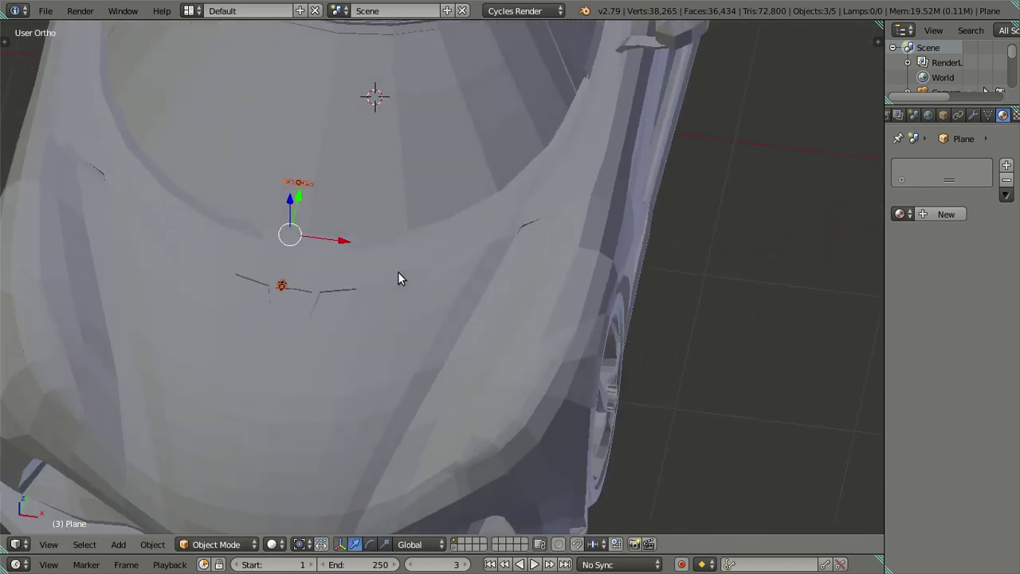
{"action": "scroll", "coordinate": [402, 255], "scroll_direction": "down", "scroll_amount": 3}
{"action": "scroll", "coordinate": [430, 243], "scroll_direction": "up", "scroll_amount": 2}
{"action": "scroll", "coordinate": [435, 251], "scroll_direction": "up", "scroll_amount": 2}
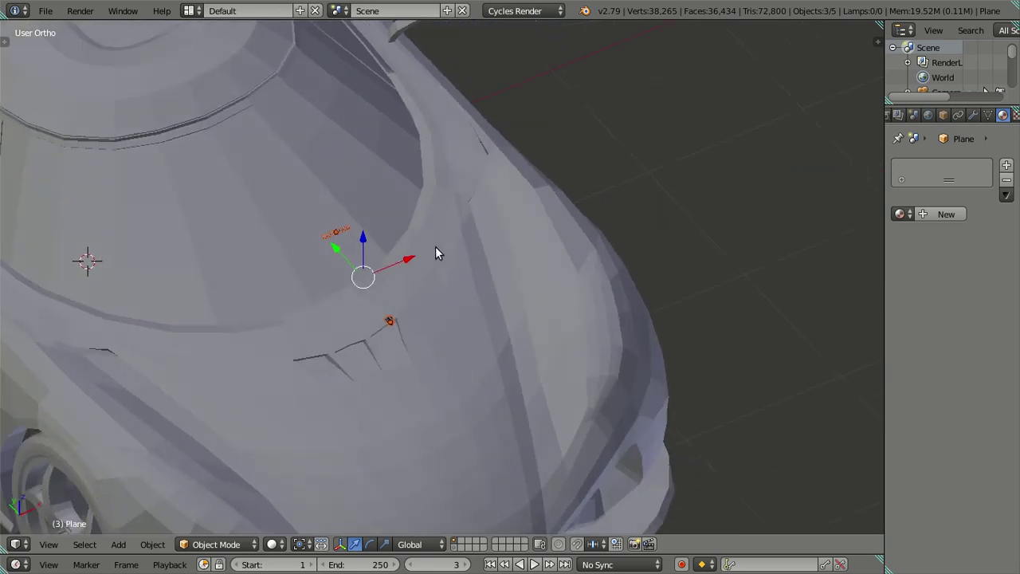
{"action": "scroll", "coordinate": [435, 252], "scroll_direction": "down", "scroll_amount": 3}
{"action": "middle_click_drag", "start_coordinate": [488, 236], "coordinate": [480, 227]}
{"action": "scroll", "coordinate": [569, 260], "scroll_direction": "up", "scroll_amount": 3}
{"action": "mouse_move", "coordinate": [528, 289]}
{"action": "middle_mouse_down"}
{"action": "mouse_move", "coordinate": [449, 280]}
{"action": "mouse_move", "coordinate": [562, 218]}
{"action": "mouse_move", "coordinate": [480, 171]}
{"action": "middle_mouse_up"}
{"action": "scroll", "coordinate": [438, 267], "scroll_direction": "down", "scroll_amount": 3}
{"action": "scroll", "coordinate": [531, 201], "scroll_direction": "up", "scroll_amount": 2}
{"action": "scroll", "coordinate": [532, 202], "scroll_direction": "down", "scroll_amount": 3}
{"action": "middle_click_drag", "start_coordinate": [471, 214], "coordinate": [312, 200]}
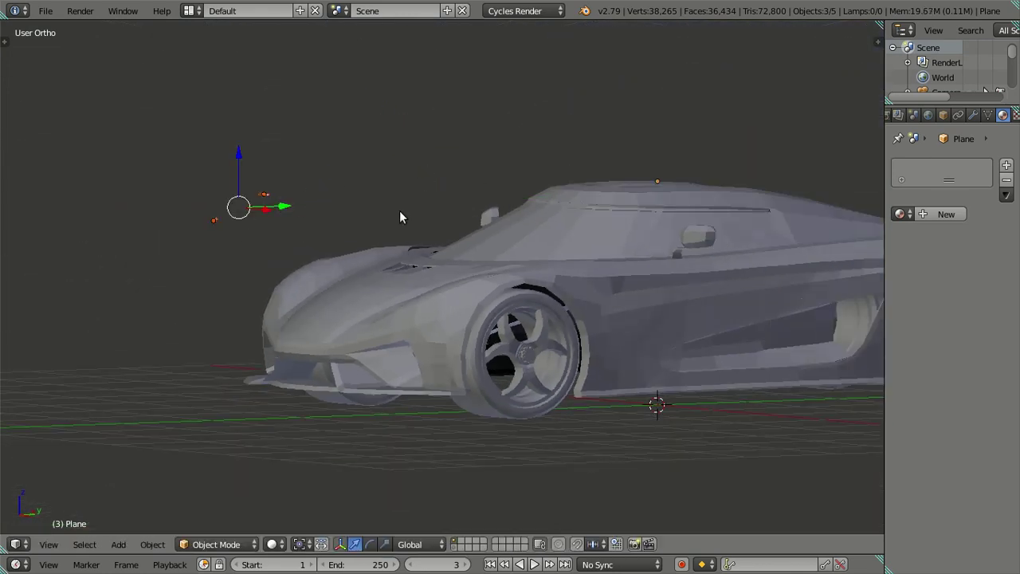
{"action": "middle_click_drag", "start_coordinate": [401, 216], "coordinate": [751, 239]}
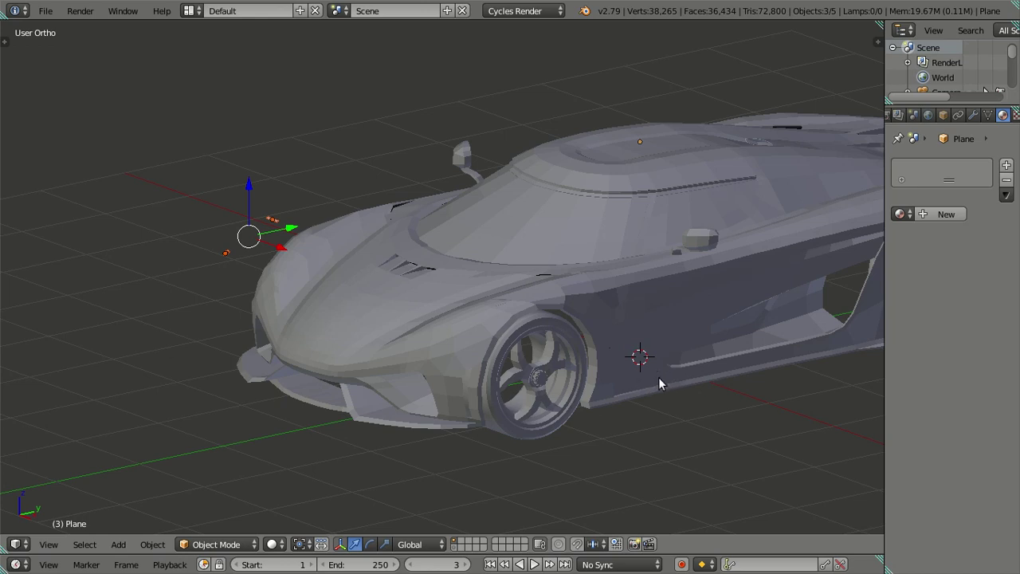
Select the car body and assign it the existing material 'Material'.
{"action": "right_click", "coordinate": [714, 364]}
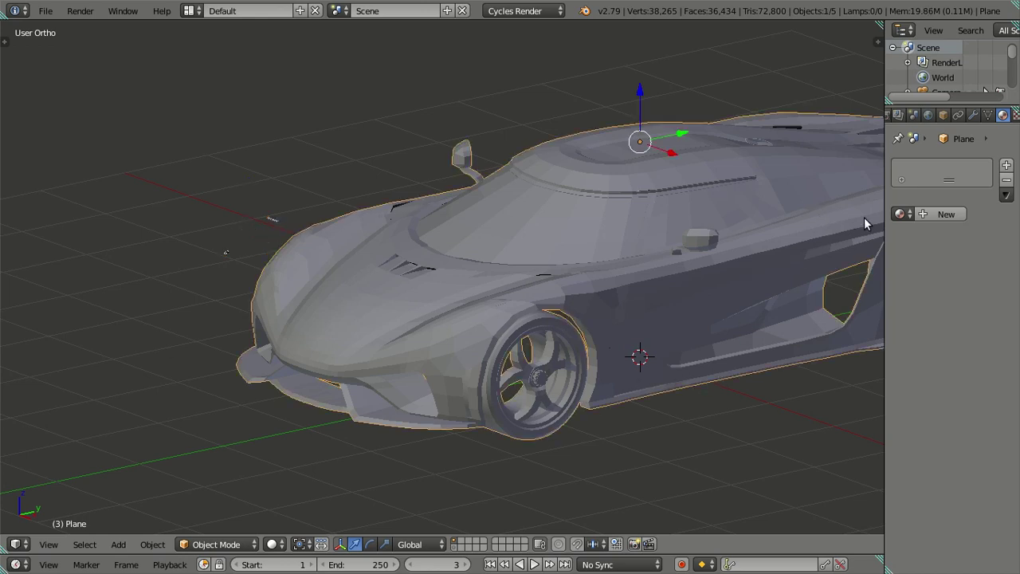
{"action": "left_click", "coordinate": [901, 214]}
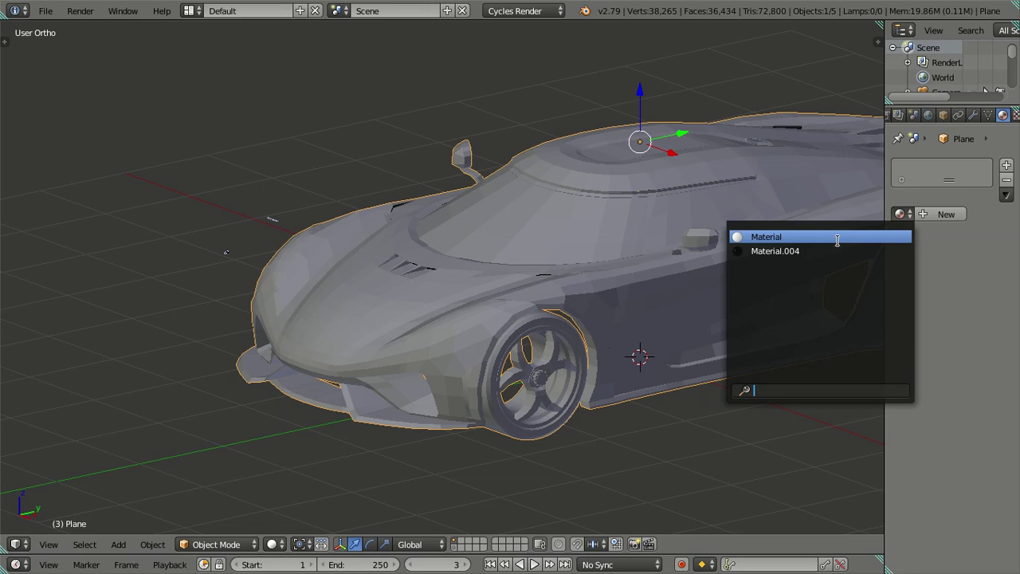
{"action": "left_click", "coordinate": [840, 238]}
{"action": "mouse_move", "coordinate": [836, 240]}
{"action": "middle_mouse_down"}
{"action": "mouse_move", "coordinate": [652, 293]}
{"action": "mouse_move", "coordinate": [694, 298]}
{"action": "mouse_move", "coordinate": [596, 290]}
{"action": "mouse_move", "coordinate": [442, 303]}
{"action": "mouse_move", "coordinate": [519, 318]}
{"action": "middle_mouse_up"}
{"action": "scroll", "coordinate": [260, 259], "scroll_direction": "up", "scroll_amount": 4}
{"action": "middle_click_drag", "start_coordinate": [259, 260], "coordinate": [337, 297]}
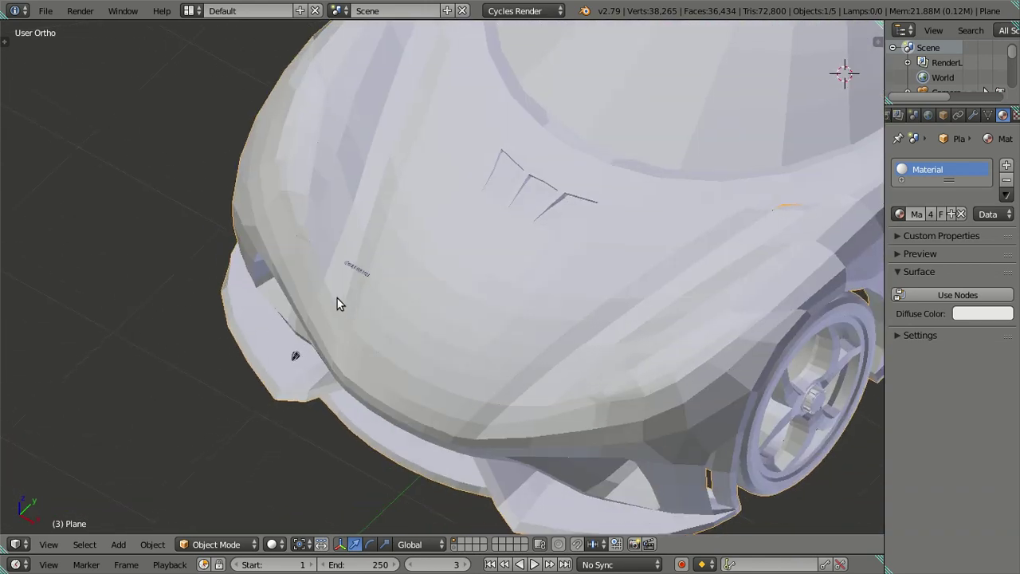
{"action": "scroll", "coordinate": [320, 340], "scroll_direction": "up", "scroll_amount": 3}
{"action": "mouse_move", "coordinate": [320, 343]}
{"action": "middle_mouse_down"}
{"action": "mouse_move", "coordinate": [550, 268]}
{"action": "mouse_move", "coordinate": [307, 294]}
{"action": "mouse_move", "coordinate": [252, 272]}
{"action": "mouse_move", "coordinate": [212, 285]}
{"action": "mouse_move", "coordinate": [466, 295]}
{"action": "middle_mouse_up"}
{"action": "right_click", "coordinate": [243, 264]}
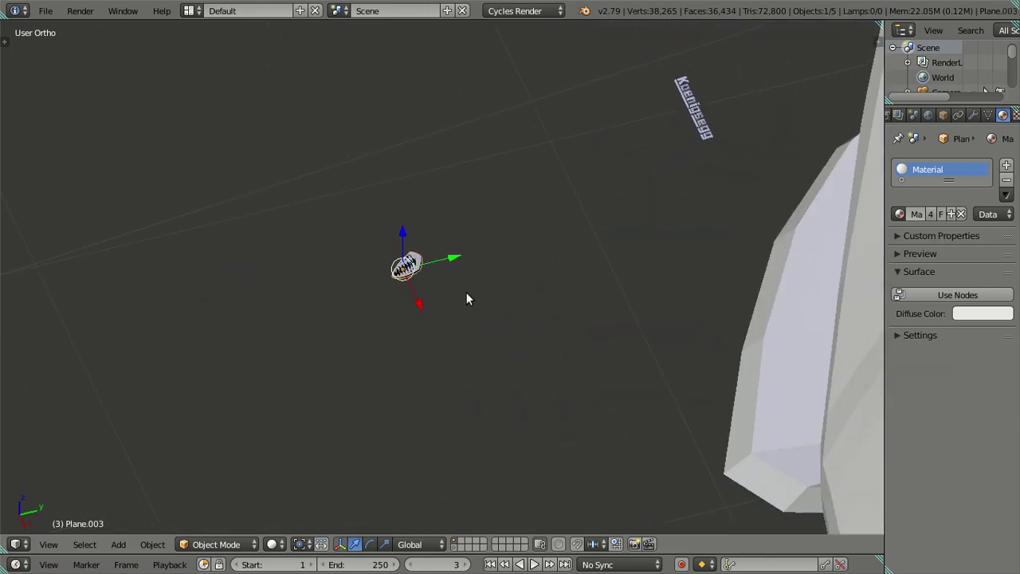
{"action": "scroll", "coordinate": [398, 305], "scroll_direction": "up", "scroll_amount": 3}
{"action": "key", "text": "z"}
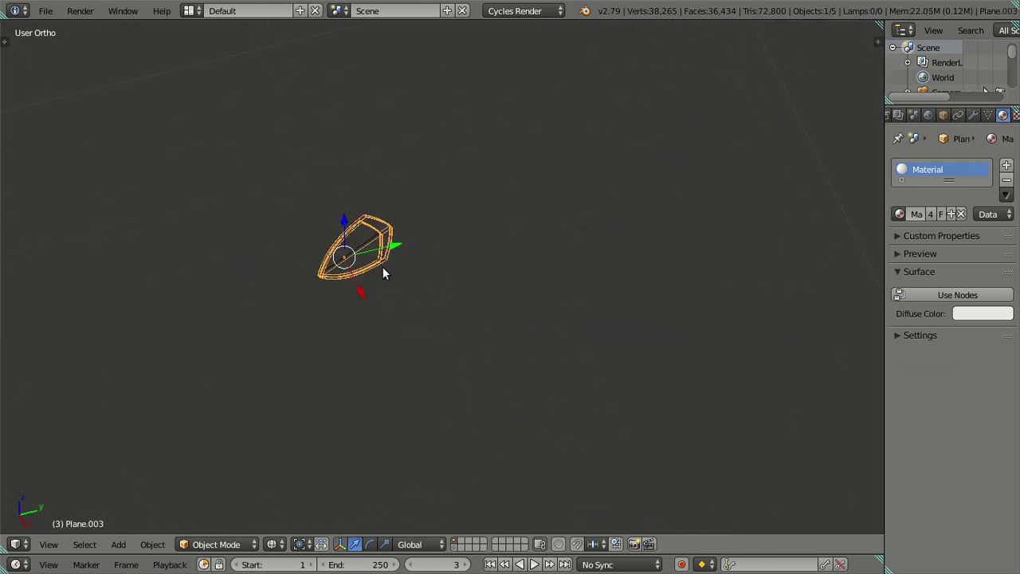
{"action": "middle_click_drag", "start_coordinate": [382, 266], "coordinate": [317, 230]}
{"action": "right_click", "coordinate": [296, 216], "text": "shift"}
{"action": "scroll", "coordinate": [386, 242], "scroll_direction": "down", "scroll_amount": 3}
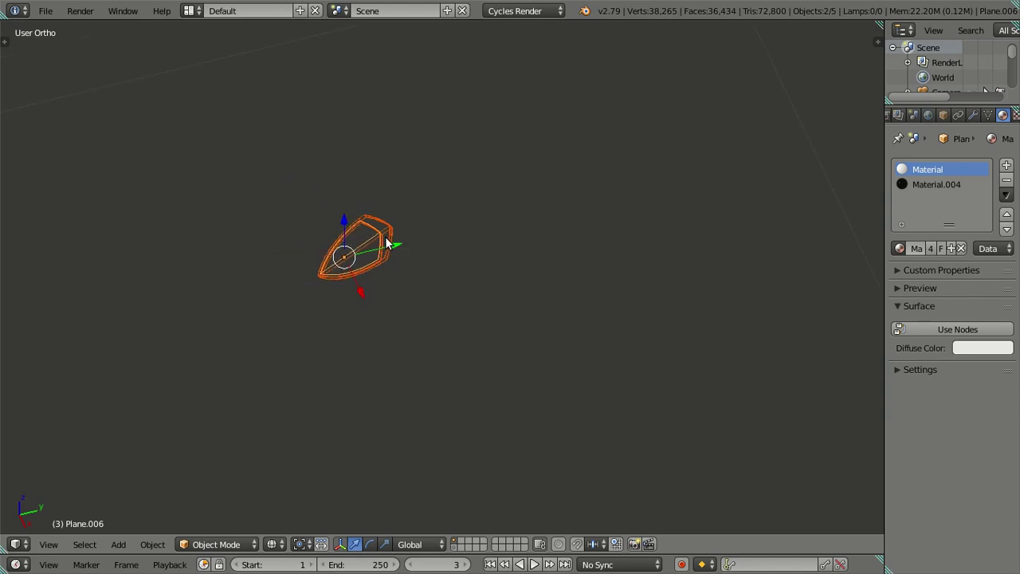
{"action": "scroll", "coordinate": [435, 267], "scroll_direction": "up", "scroll_amount": 3}
{"action": "key", "text": "z"}
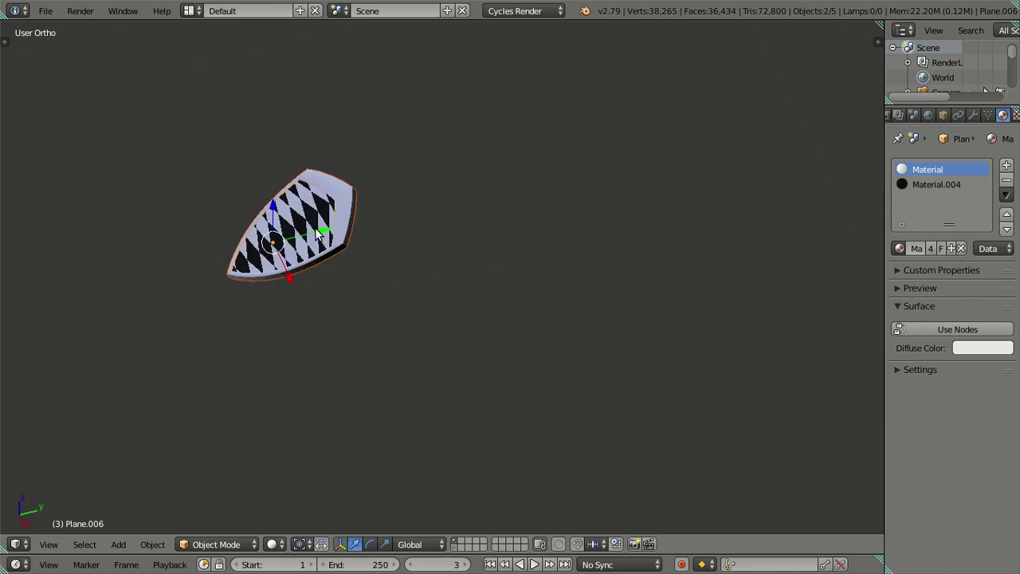
{"action": "right_click", "coordinate": [313, 233]}
{"action": "key", "text": "z"}
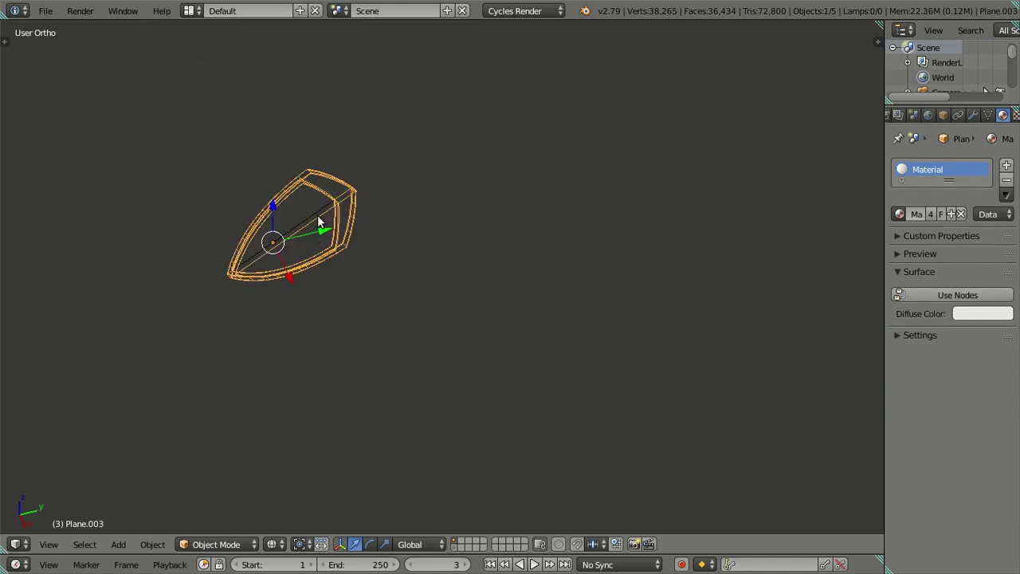
{"action": "right_click", "coordinate": [313, 214]}
{"action": "right_click", "coordinate": [354, 190], "text": "shift"}
{"action": "key", "text": "z"}
{"action": "mouse_move", "coordinate": [464, 220]}
{"action": "middle_mouse_down"}
{"action": "mouse_move", "coordinate": [423, 230]}
{"action": "mouse_move", "coordinate": [522, 274]}
{"action": "middle_mouse_up"}
{"action": "scroll", "coordinate": [510, 267], "scroll_direction": "down", "scroll_amount": 2}
{"action": "scroll", "coordinate": [488, 265], "scroll_direction": "down", "scroll_amount": 2}
{"action": "scroll", "coordinate": [518, 270], "scroll_direction": "down", "scroll_amount": 2}
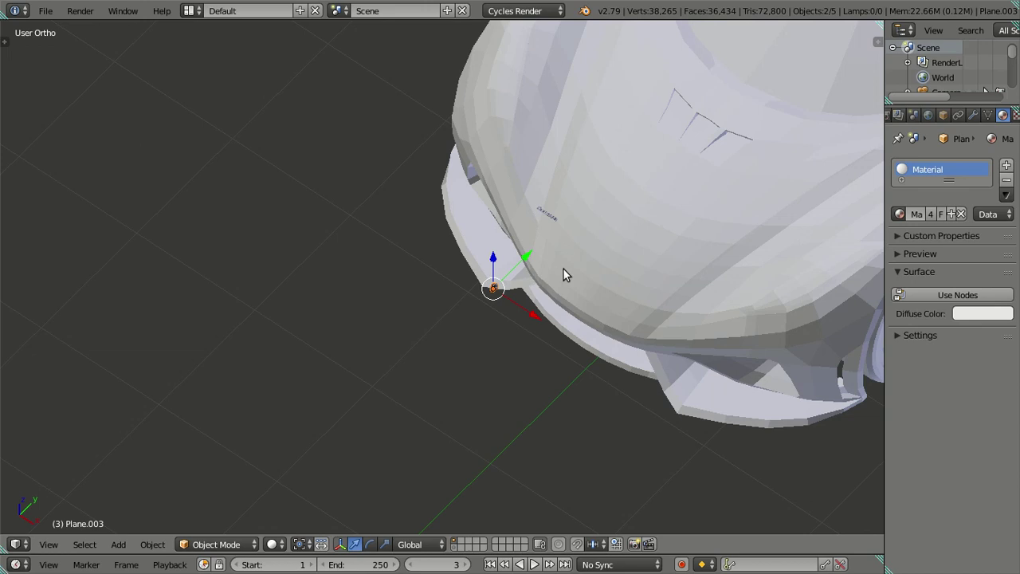
{"action": "scroll", "coordinate": [501, 278], "scroll_direction": "down", "scroll_amount": 2}
Raise the car body's Subdivision modifier viewport level to 2 and bring up the Tools panel for smoothing.
{"action": "right_click", "coordinate": [571, 398]}
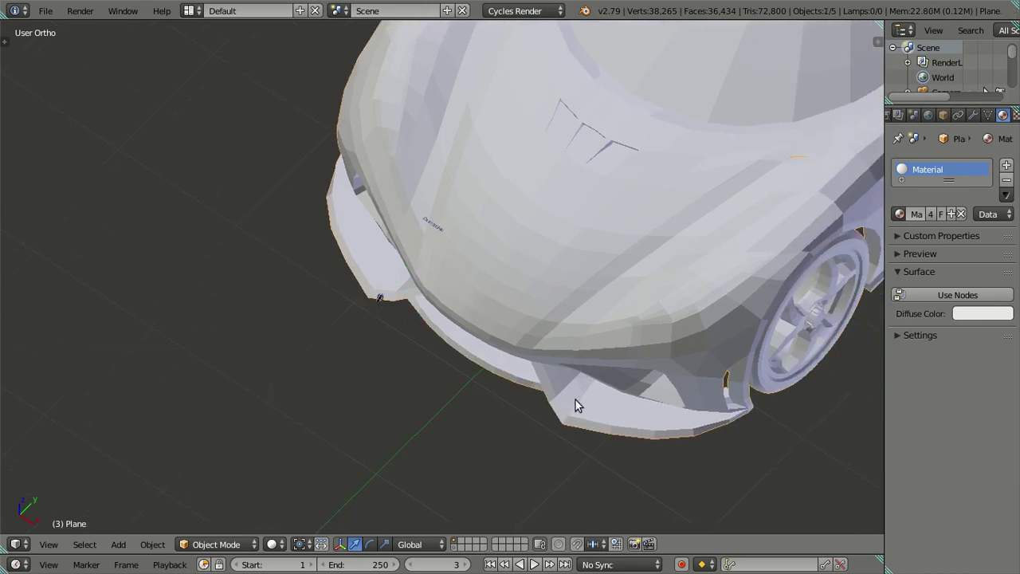
{"action": "left_click", "coordinate": [972, 115]}
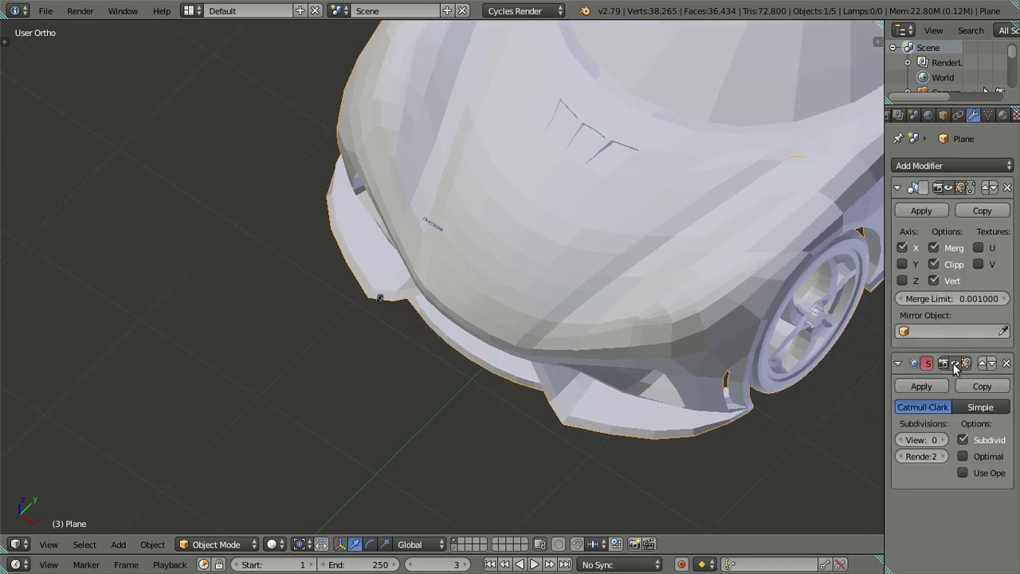
{"action": "left_click", "coordinate": [942, 444]}
{"action": "left_click", "coordinate": [942, 444]}
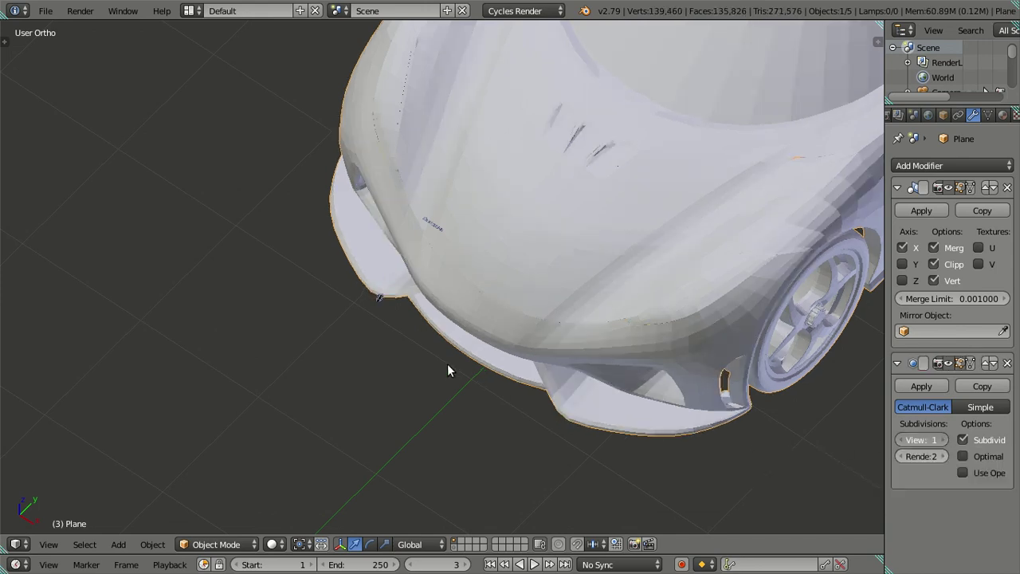
{"action": "key", "text": "ctrl+2"}
{"action": "scroll", "coordinate": [399, 337], "scroll_direction": "down", "scroll_amount": 3}
{"action": "scroll", "coordinate": [399, 337], "scroll_direction": "up", "scroll_amount": 1}
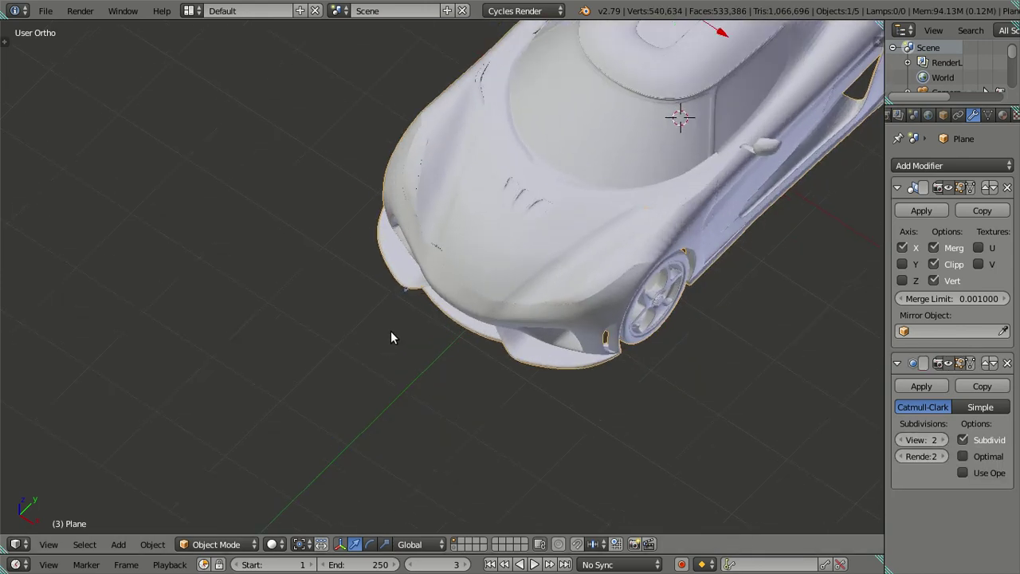
{"action": "scroll", "coordinate": [390, 331], "scroll_direction": "up", "scroll_amount": 1}
{"action": "key", "text": "t"}
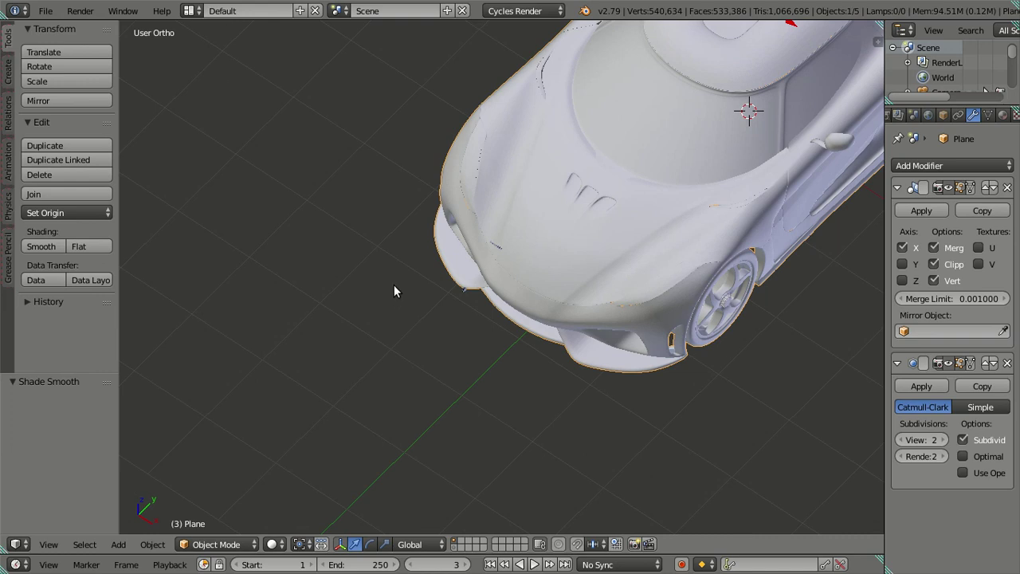
In wireframe, box-select both shield badge pieces and switch to the top view.
{"action": "key", "text": "t"}
{"action": "middle_click_drag", "start_coordinate": [409, 296], "coordinate": [372, 281]}
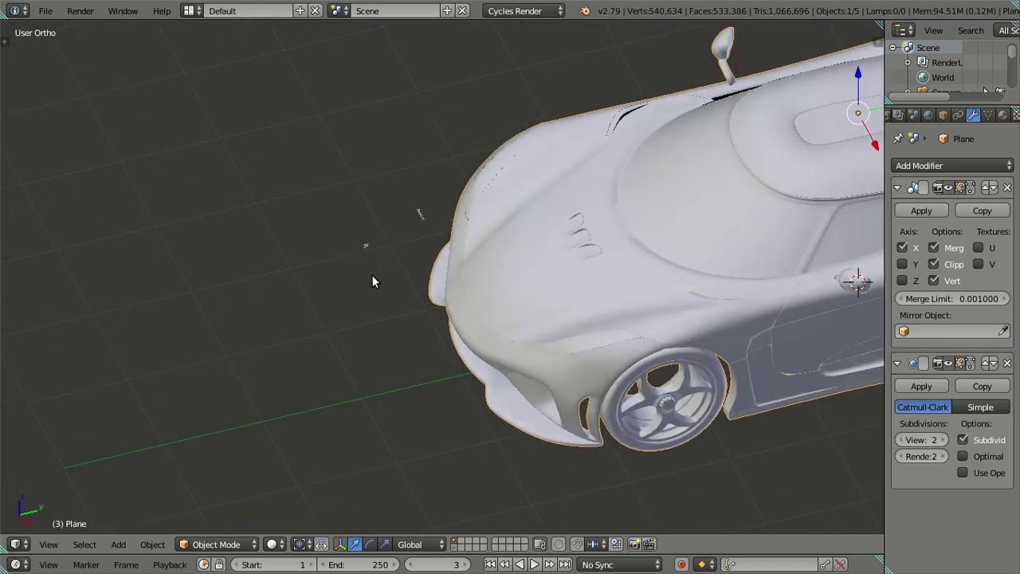
{"action": "key", "text": "z"}
{"action": "scroll", "coordinate": [371, 263], "scroll_direction": "up", "scroll_amount": 4}
{"action": "key", "text": "a"}
{"action": "mouse_move", "coordinate": [321, 203]}
{"action": "middle_mouse_down"}
{"action": "mouse_move", "coordinate": [290, 207]}
{"action": "mouse_move", "coordinate": [407, 356]}
{"action": "mouse_move", "coordinate": [278, 295]}
{"action": "middle_mouse_up"}
{"action": "key", "text": "b"}
{"action": "left_click_drag", "start_coordinate": [250, 263], "coordinate": [309, 346]}
{"action": "scroll", "coordinate": [358, 362], "scroll_direction": "down", "scroll_amount": 7}
{"action": "mouse_move", "coordinate": [383, 363]}
{"action": "middle_mouse_down"}
{"action": "mouse_move", "coordinate": [553, 357]}
{"action": "mouse_move", "coordinate": [582, 341]}
{"action": "middle_mouse_up"}
{"action": "key", "text": "KP_7"}
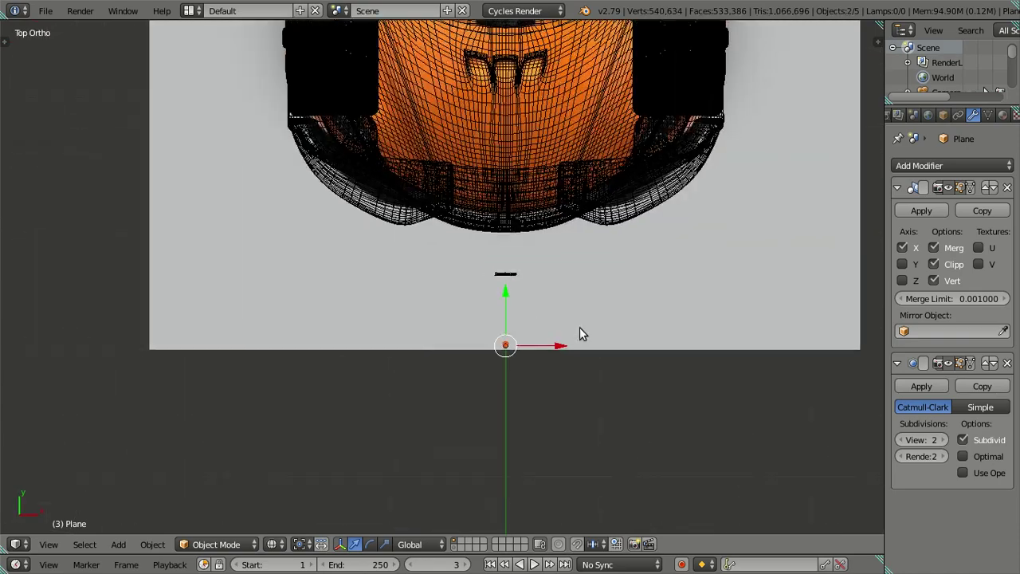
{"action": "scroll", "coordinate": [580, 334], "scroll_direction": "up", "scroll_amount": 2}
Move the shield badge onto the car's front nose and scale it up.
{"action": "key", "text": "g"}
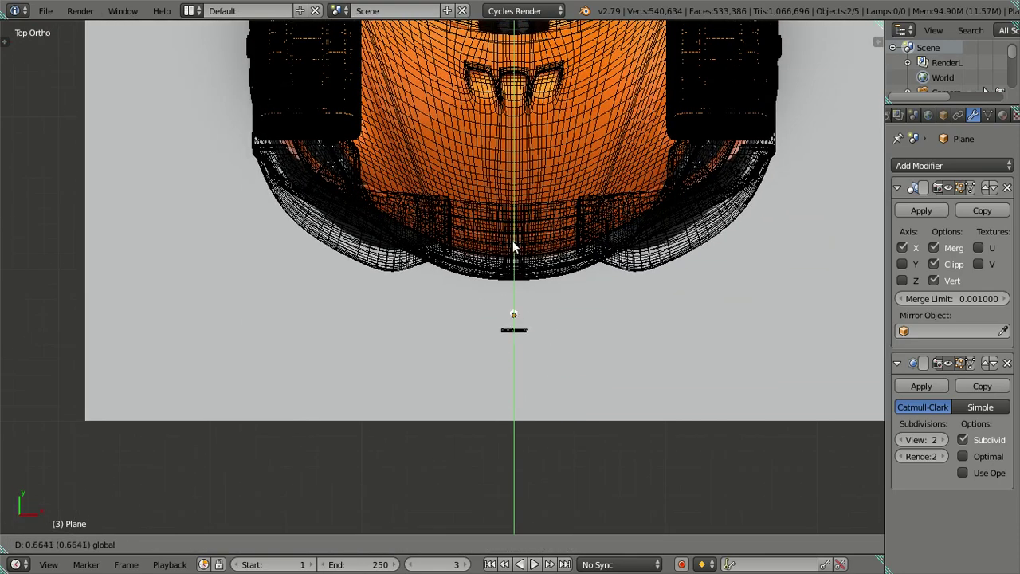
{"action": "left_click", "coordinate": [519, 199]}
{"action": "scroll", "coordinate": [533, 241], "scroll_direction": "up", "scroll_amount": 3}
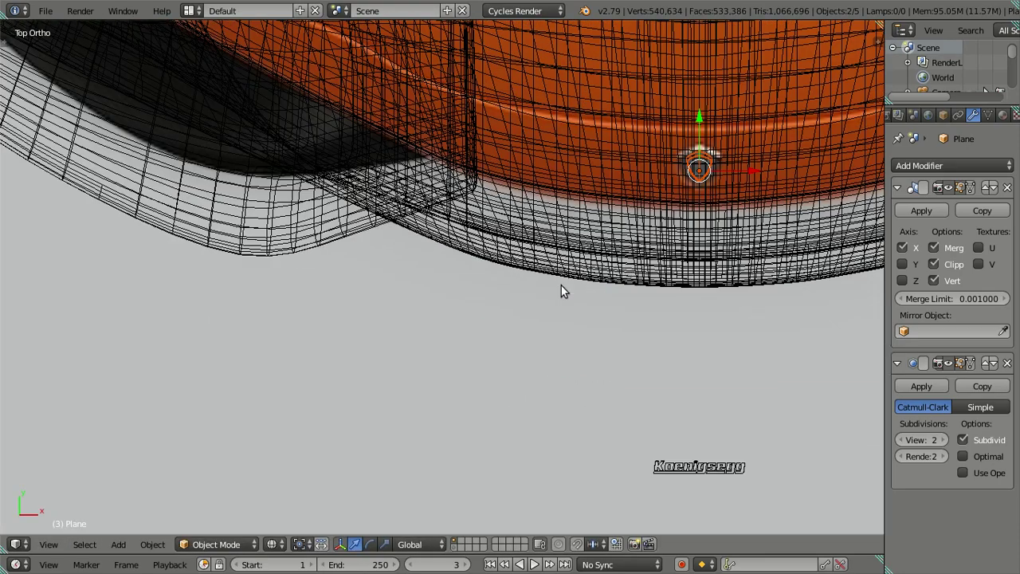
{"action": "scroll", "coordinate": [560, 289], "scroll_direction": "up", "scroll_amount": 2}
{"action": "scroll", "coordinate": [515, 289], "scroll_direction": "up", "scroll_amount": 2}
{"action": "scroll", "coordinate": [480, 358], "scroll_direction": "up", "scroll_amount": 2}
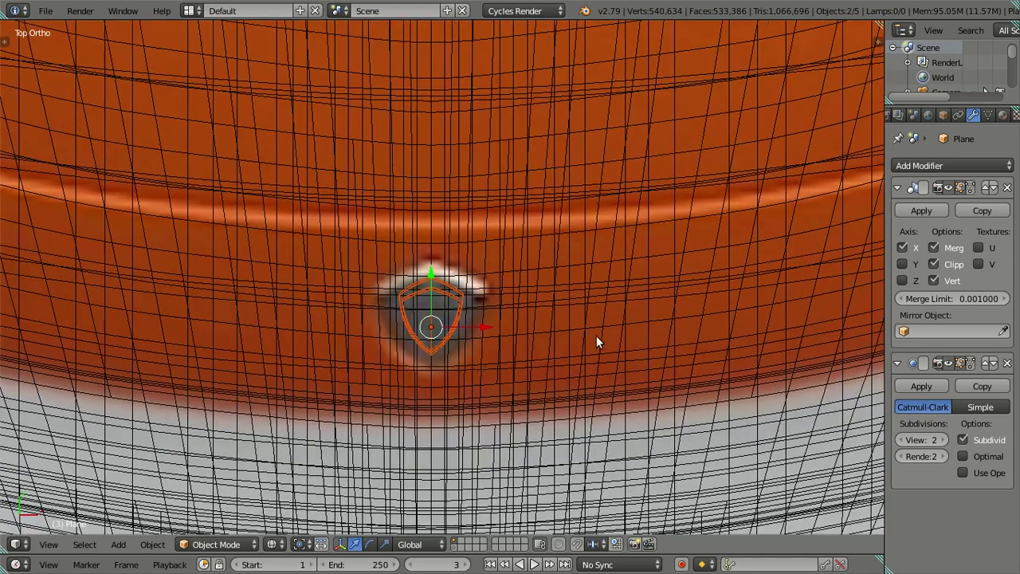
{"action": "key", "text": "s"}
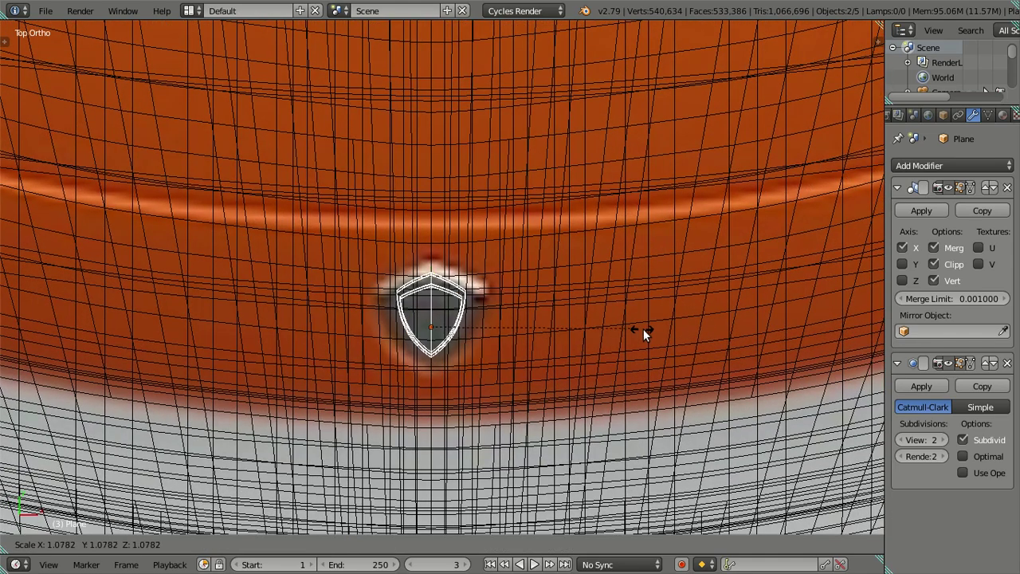
{"action": "left_click", "coordinate": [772, 368]}
Shift the badge further down the nose and scale it to about 0.89 of its size.
{"action": "scroll", "coordinate": [503, 303], "scroll_direction": "down", "scroll_amount": 5}
{"action": "key", "text": "shift+z"}
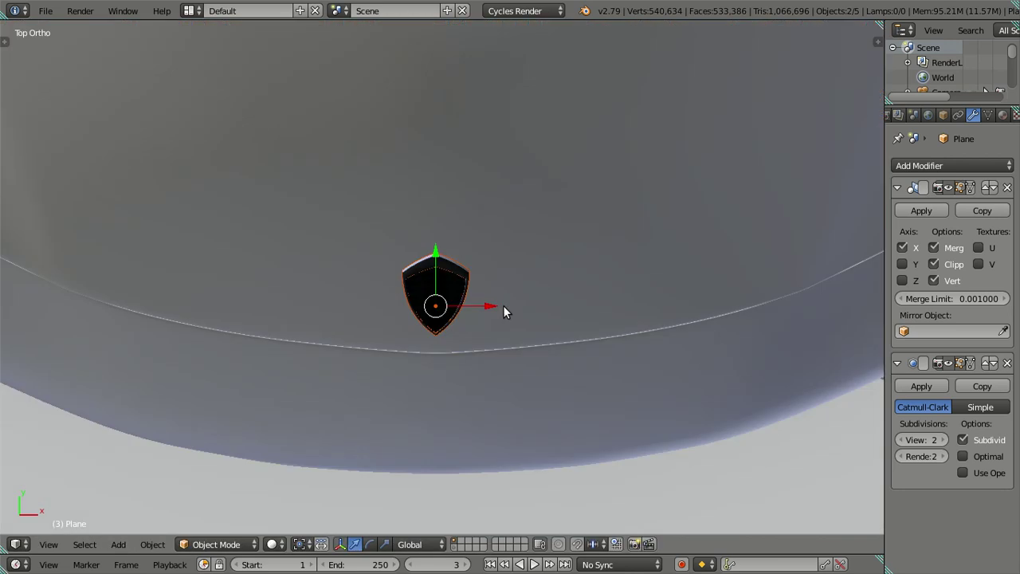
{"action": "key", "text": "shift+z"}
{"action": "scroll", "coordinate": [496, 294], "scroll_direction": "up", "scroll_amount": 1}
{"action": "key", "text": "shift+z"}
{"action": "left_click_drag", "start_coordinate": [439, 244], "coordinate": [458, 319]}
{"action": "key", "text": "s"}
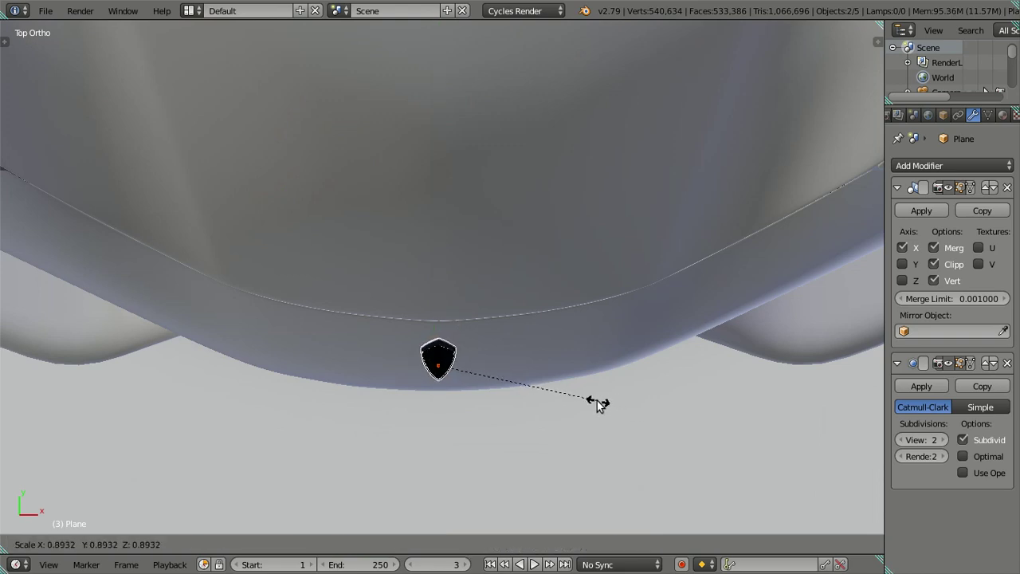
{"action": "left_click", "coordinate": [574, 396]}
{"action": "scroll", "coordinate": [572, 395], "scroll_direction": "down", "scroll_amount": 3}
{"action": "middle_click_drag", "start_coordinate": [572, 395], "coordinate": [568, 365]}
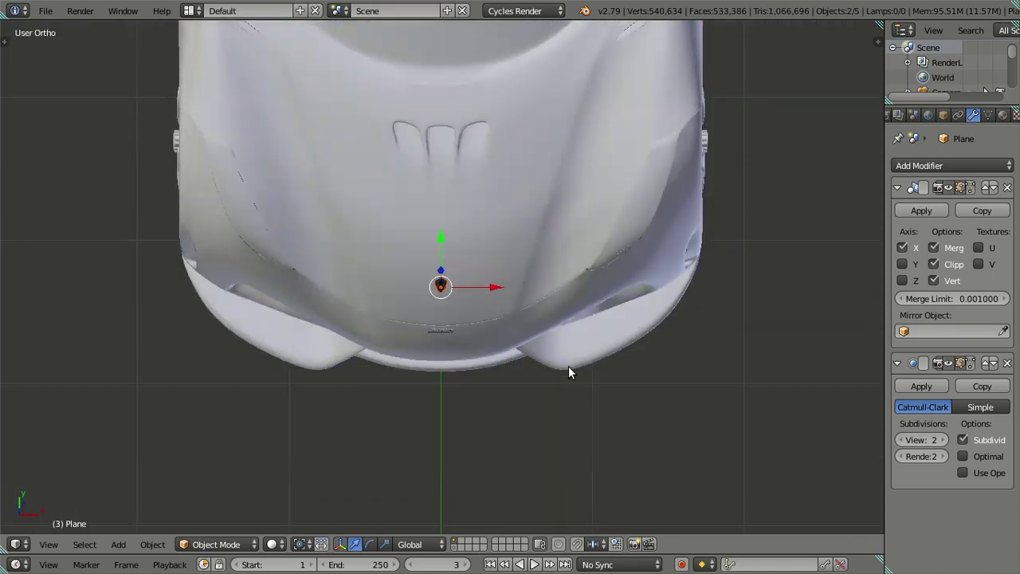
In front wireframe view, drag the shield badge down onto the car's front face.
{"action": "key", "text": "KP_1"}
{"action": "key", "text": "z"}
{"action": "scroll", "coordinate": [551, 348], "scroll_direction": "up", "scroll_amount": 2}
{"action": "scroll", "coordinate": [551, 348], "scroll_direction": "up", "scroll_amount": 2}
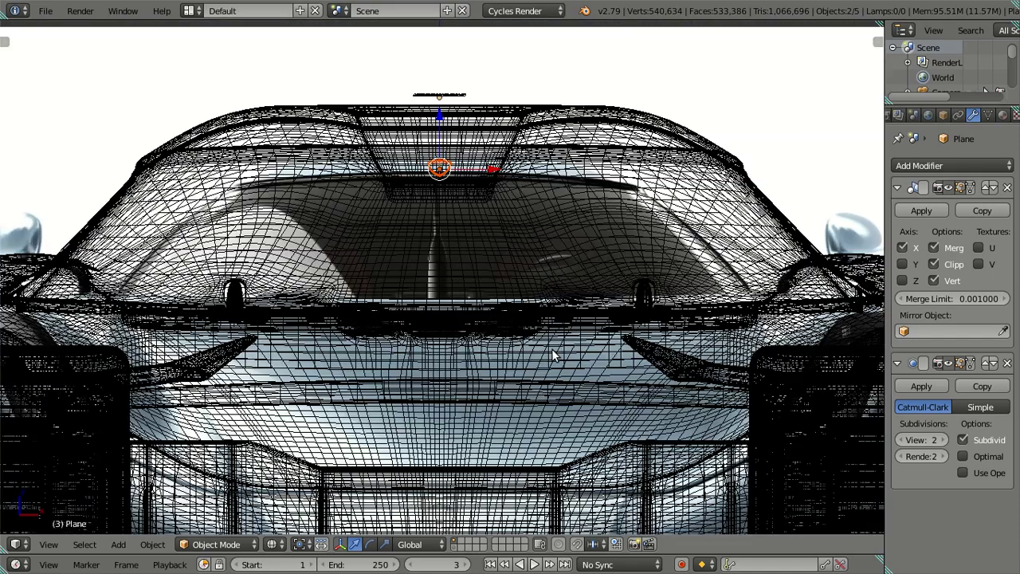
{"action": "scroll", "coordinate": [551, 348], "scroll_direction": "up", "scroll_amount": 2}
{"action": "scroll", "coordinate": [510, 335], "scroll_direction": "up", "scroll_amount": 2}
{"action": "scroll", "coordinate": [459, 319], "scroll_direction": "up", "scroll_amount": 2}
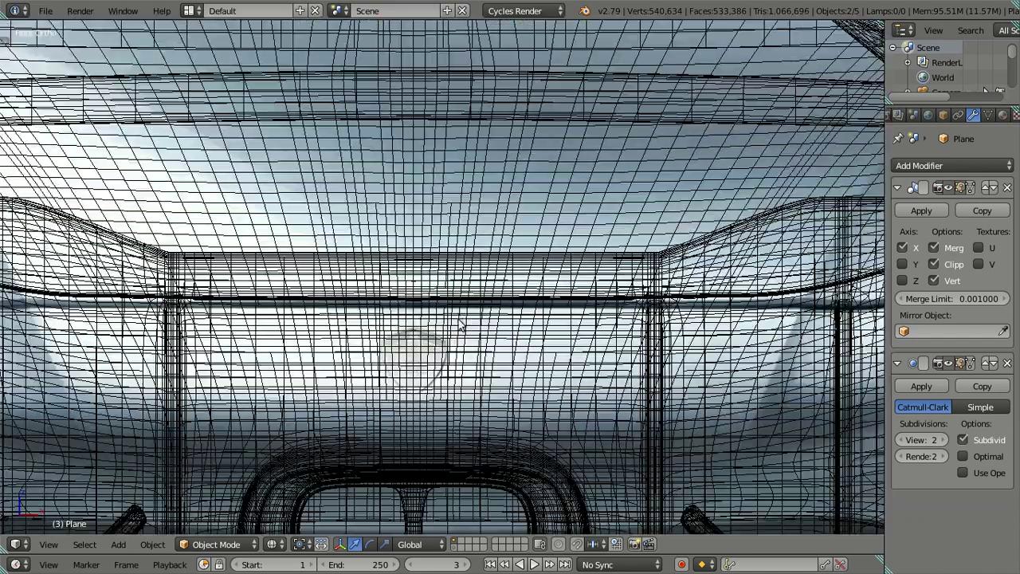
{"action": "scroll", "coordinate": [462, 303], "scroll_direction": "down", "scroll_amount": 3, "text": "shift"}
{"action": "scroll", "coordinate": [447, 287], "scroll_direction": "down", "scroll_amount": 2}
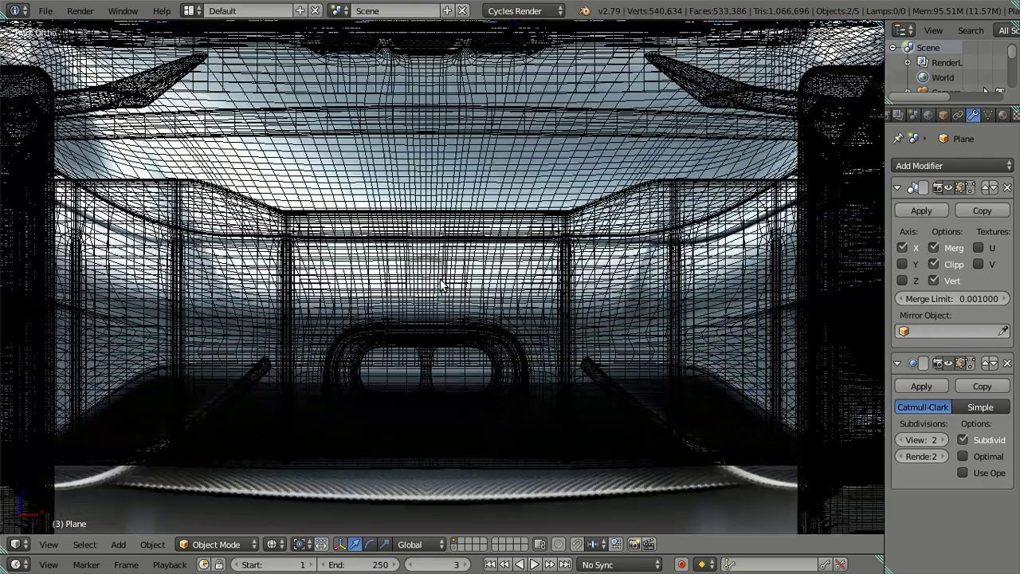
{"action": "scroll", "coordinate": [429, 229], "scroll_direction": "down", "scroll_amount": 2}
{"action": "scroll", "coordinate": [418, 243], "scroll_direction": "down", "scroll_amount": 4}
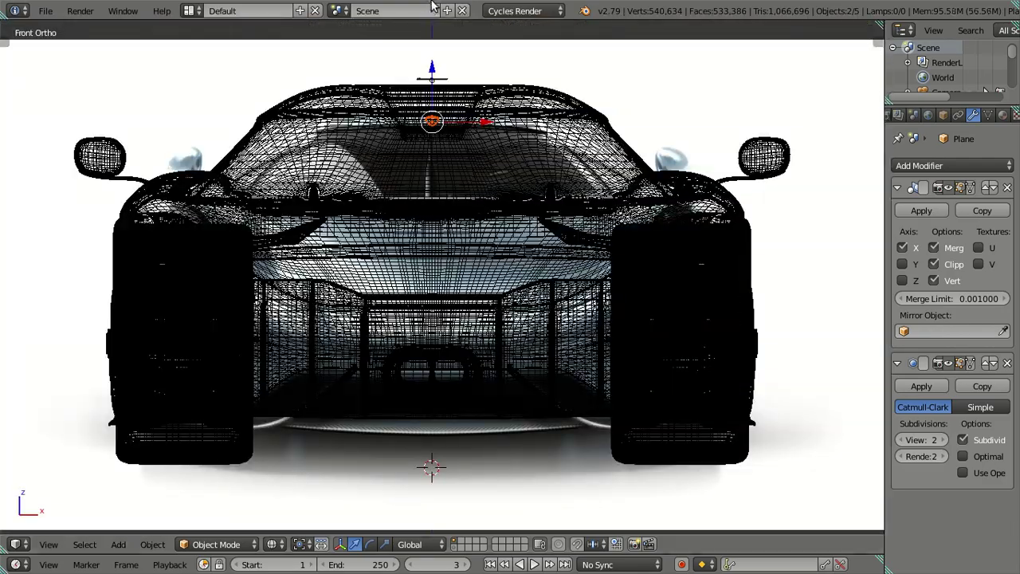
{"action": "left_click_drag", "start_coordinate": [432, 70], "coordinate": [450, 337]}
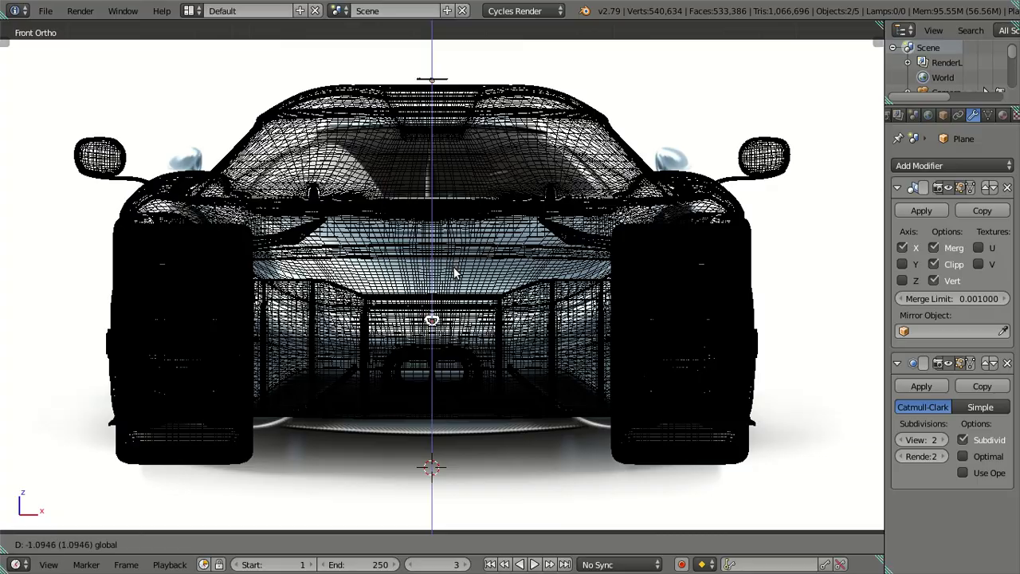
Fine-tune the badge's height along Z and enlarge it by about 1.26 to match the emblem outline.
{"action": "scroll", "coordinate": [450, 337], "scroll_direction": "up", "scroll_amount": 2}
{"action": "scroll", "coordinate": [455, 400], "scroll_direction": "up", "scroll_amount": 2}
{"action": "scroll", "coordinate": [462, 358], "scroll_direction": "up", "scroll_amount": 2}
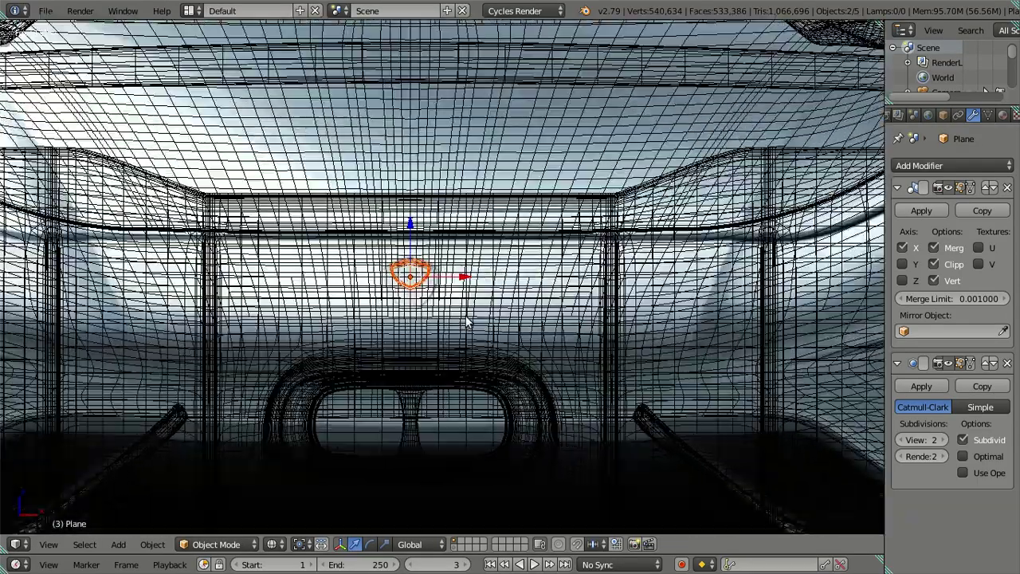
{"action": "scroll", "coordinate": [468, 325], "scroll_direction": "up", "scroll_amount": 2}
{"action": "scroll", "coordinate": [468, 324], "scroll_direction": "up", "scroll_amount": 1}
{"action": "key", "text": "g"}
{"action": "key", "text": "z"}
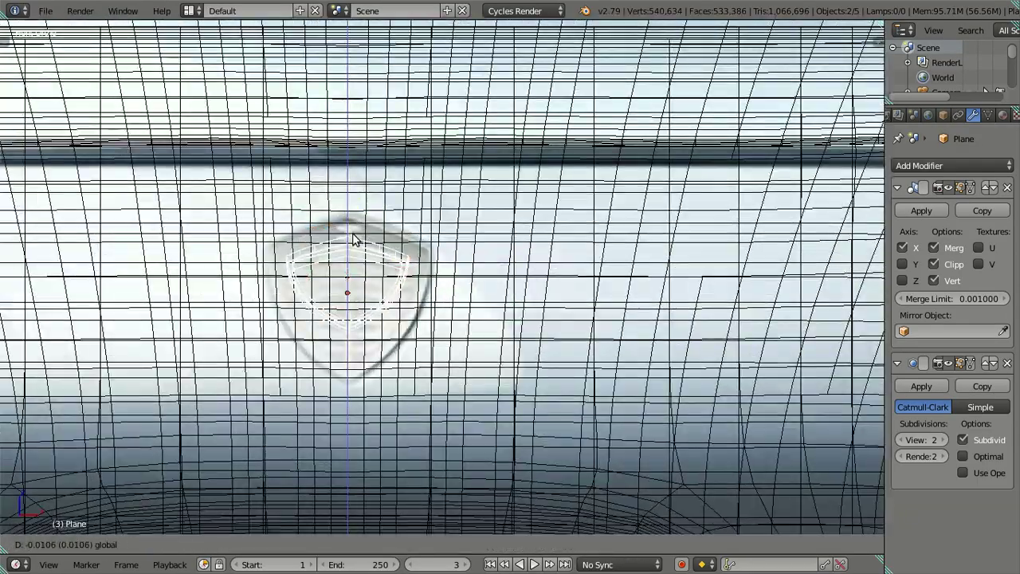
{"action": "left_click", "coordinate": [354, 239]}
{"action": "key", "text": "s"}
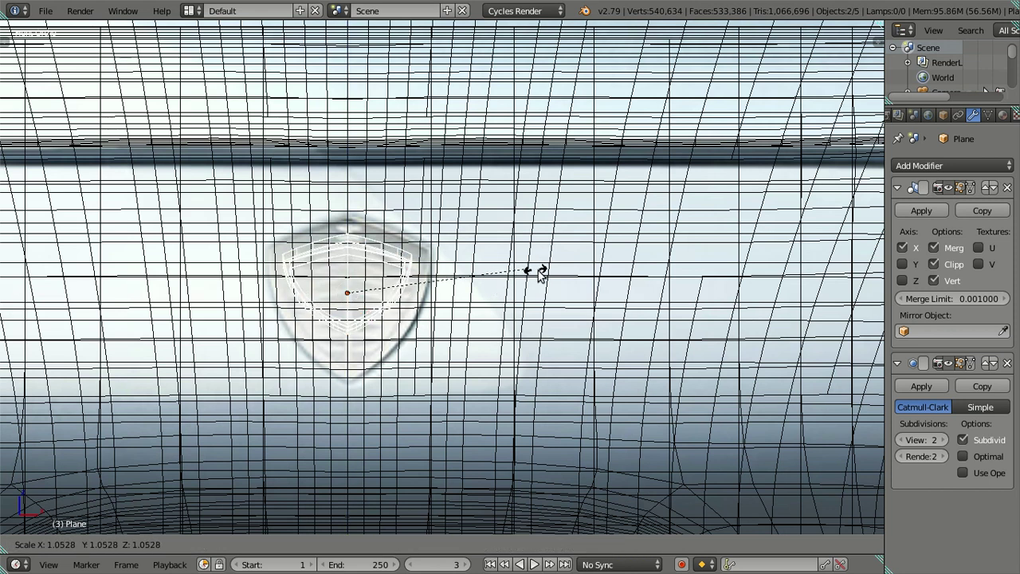
{"action": "left_click", "coordinate": [580, 305]}
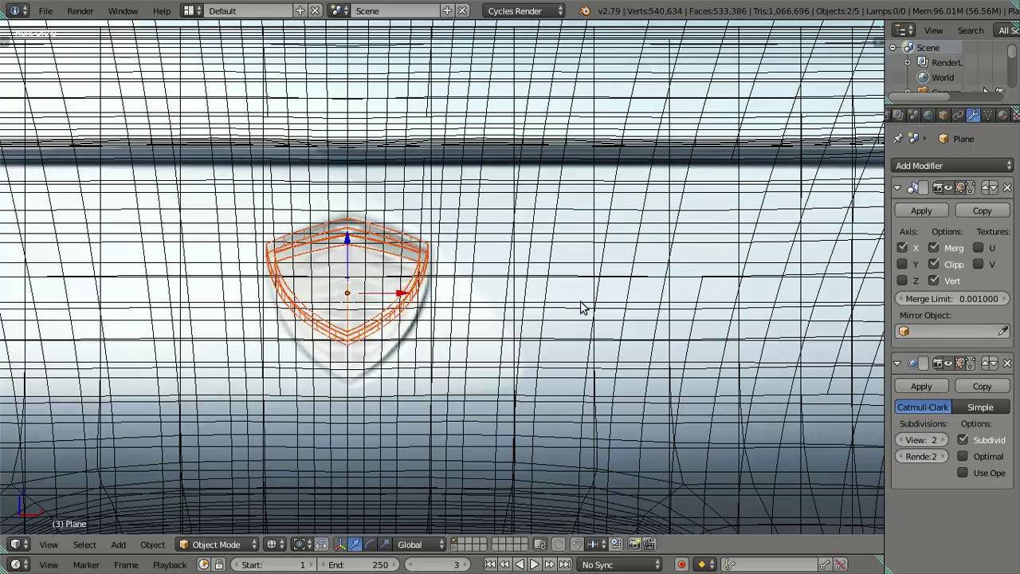
{"action": "scroll", "coordinate": [481, 295], "scroll_direction": "down", "scroll_amount": 3}
{"action": "scroll", "coordinate": [466, 299], "scroll_direction": "down", "scroll_amount": 3}
{"action": "scroll", "coordinate": [459, 302], "scroll_direction": "down", "scroll_amount": 3}
{"action": "mouse_move", "coordinate": [459, 301]}
{"action": "middle_mouse_down"}
{"action": "mouse_move", "coordinate": [408, 291]}
{"action": "mouse_move", "coordinate": [327, 301]}
{"action": "middle_mouse_up"}
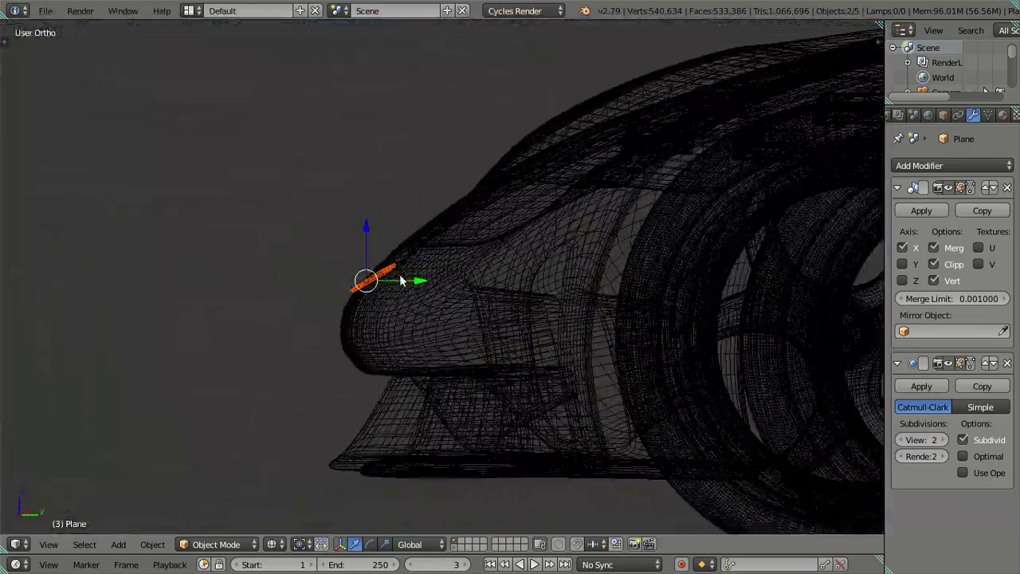
In Right Ortho view, rotate the shield badge to follow the slope of the nose.
{"action": "key", "text": "KP_3"}
{"action": "scroll", "coordinate": [400, 293], "scroll_direction": "up", "scroll_amount": 3}
{"action": "scroll", "coordinate": [468, 339], "scroll_direction": "up", "scroll_amount": 2}
{"action": "scroll", "coordinate": [472, 337], "scroll_direction": "up", "scroll_amount": 2}
{"action": "scroll", "coordinate": [454, 296], "scroll_direction": "up", "scroll_amount": 2}
{"action": "scroll", "coordinate": [476, 296], "scroll_direction": "up", "scroll_amount": 2}
{"action": "scroll", "coordinate": [476, 296], "scroll_direction": "up", "scroll_amount": 2}
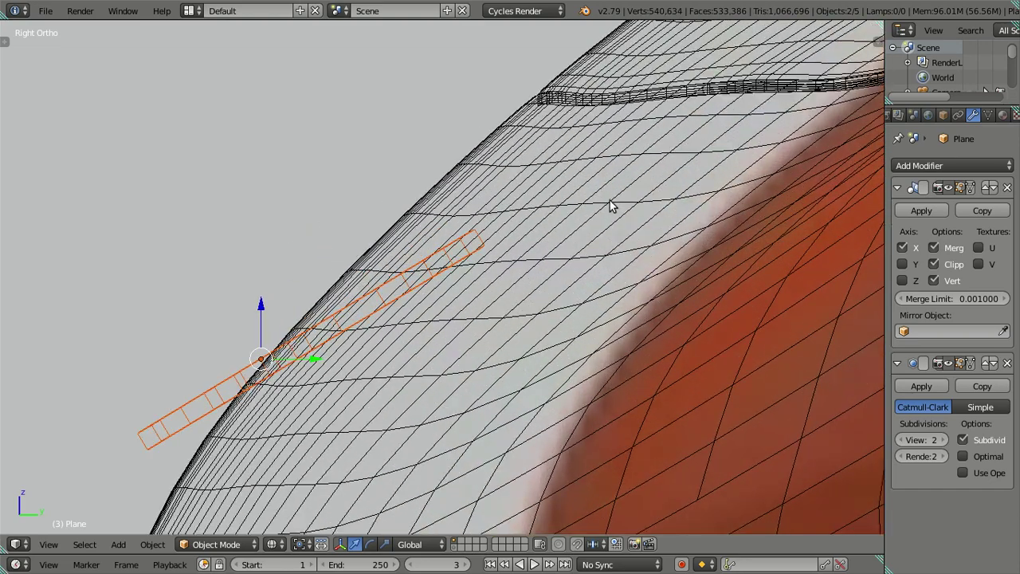
{"action": "key", "text": "r"}
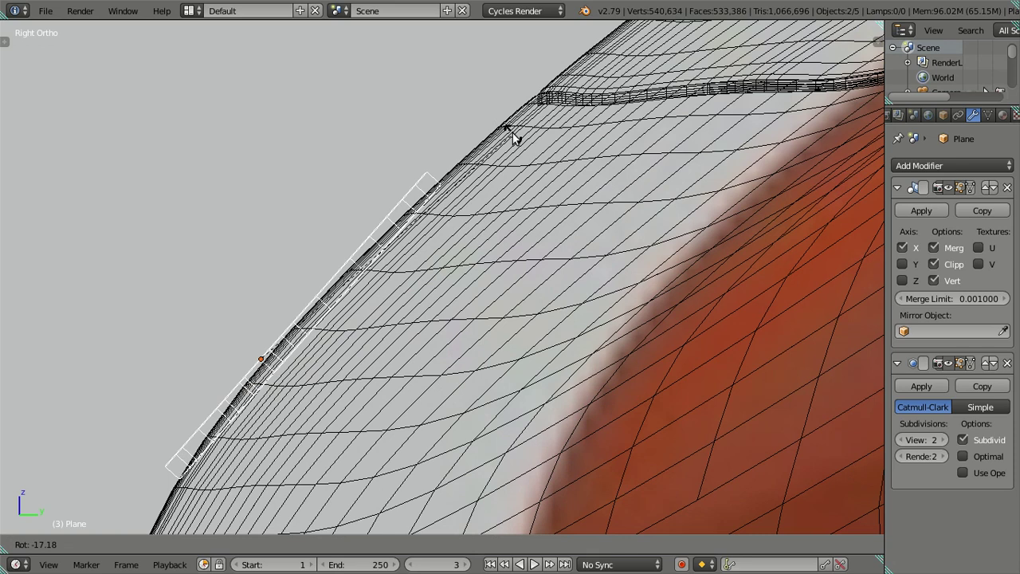
{"action": "left_click", "coordinate": [513, 137]}
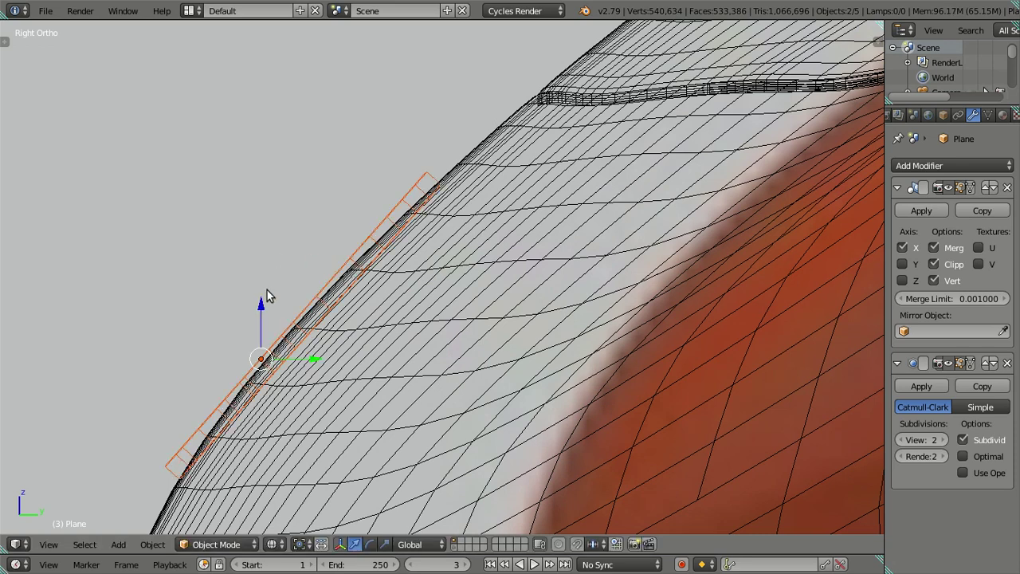
{"action": "scroll", "coordinate": [293, 305], "scroll_direction": "down", "scroll_amount": 4}
{"action": "key", "text": "z"}
{"action": "mouse_move", "coordinate": [307, 299]}
{"action": "middle_mouse_down"}
{"action": "mouse_move", "coordinate": [353, 319]}
{"action": "mouse_move", "coordinate": [459, 323]}
{"action": "middle_mouse_up"}
From the top view, move the shield badge slightly higher on the nose.
{"action": "key", "text": "KP_7"}
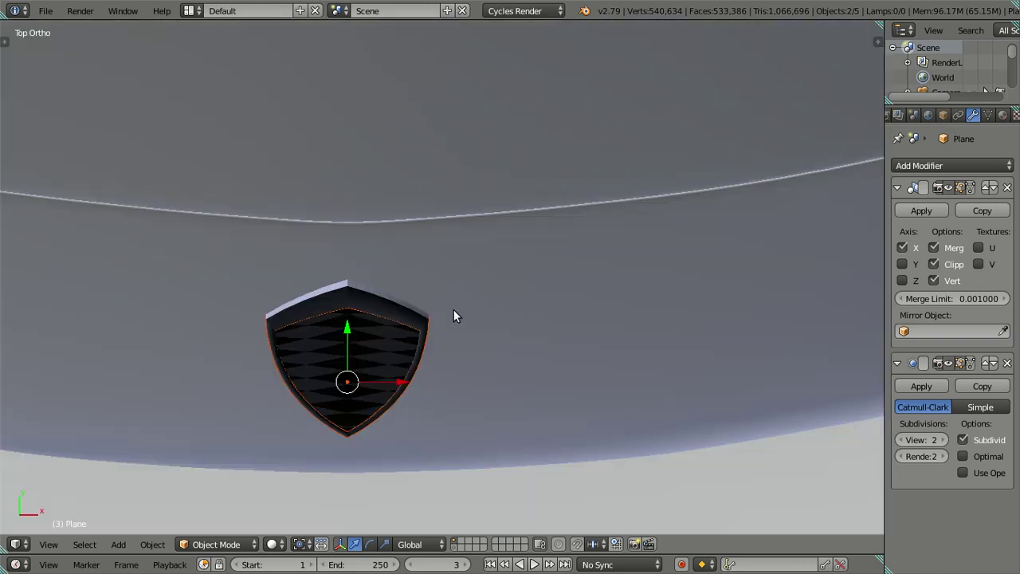
{"action": "scroll", "coordinate": [430, 335], "scroll_direction": "down", "scroll_amount": 2}
{"action": "scroll", "coordinate": [419, 345], "scroll_direction": "down", "scroll_amount": 3}
{"action": "key", "text": "z"}
{"action": "scroll", "coordinate": [420, 351], "scroll_direction": "up", "scroll_amount": 4}
{"action": "scroll", "coordinate": [407, 345], "scroll_direction": "down", "scroll_amount": 1}
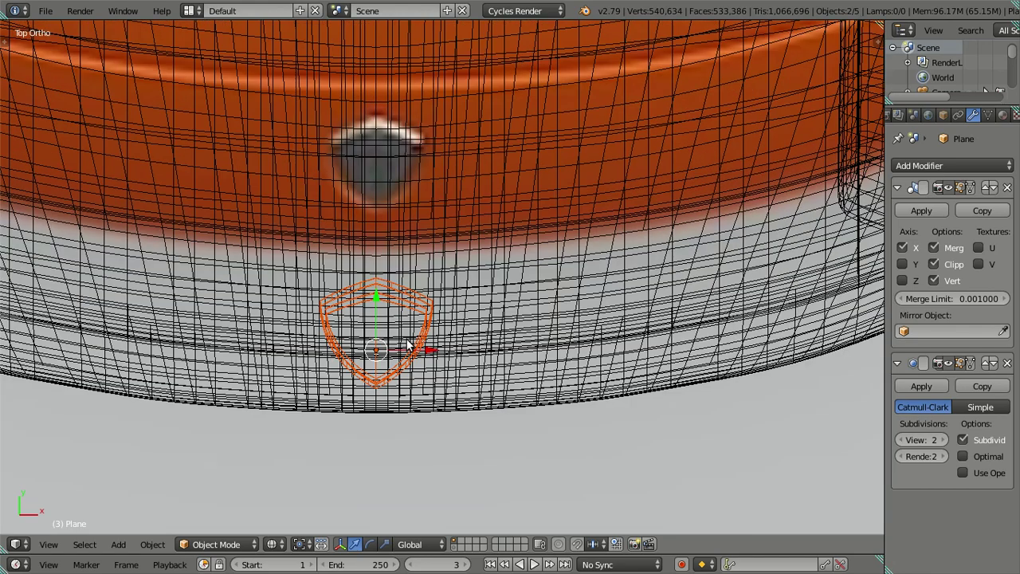
{"action": "key", "text": "g"}
{"action": "left_click", "coordinate": [374, 287]}
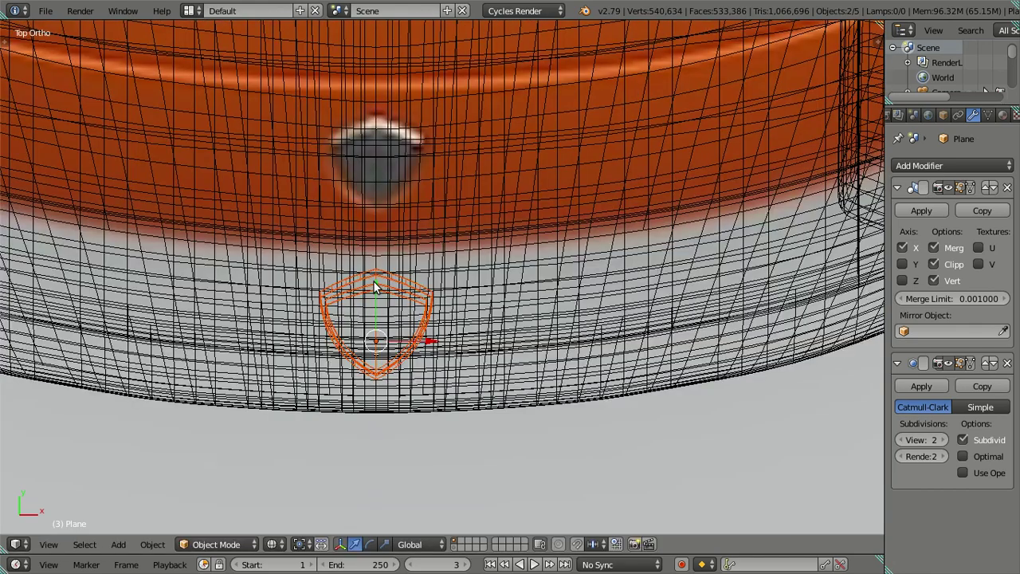
{"action": "middle_click_drag", "start_coordinate": [489, 341], "coordinate": [358, 212]}
{"action": "key", "text": "g"}
{"action": "key", "text": "y"}
{"action": "key", "text": "Escape"}
From the right side, raise the badge, adjust its tilt to about 1.2°, and nudge it up along Z.
{"action": "key", "text": "KP_3"}
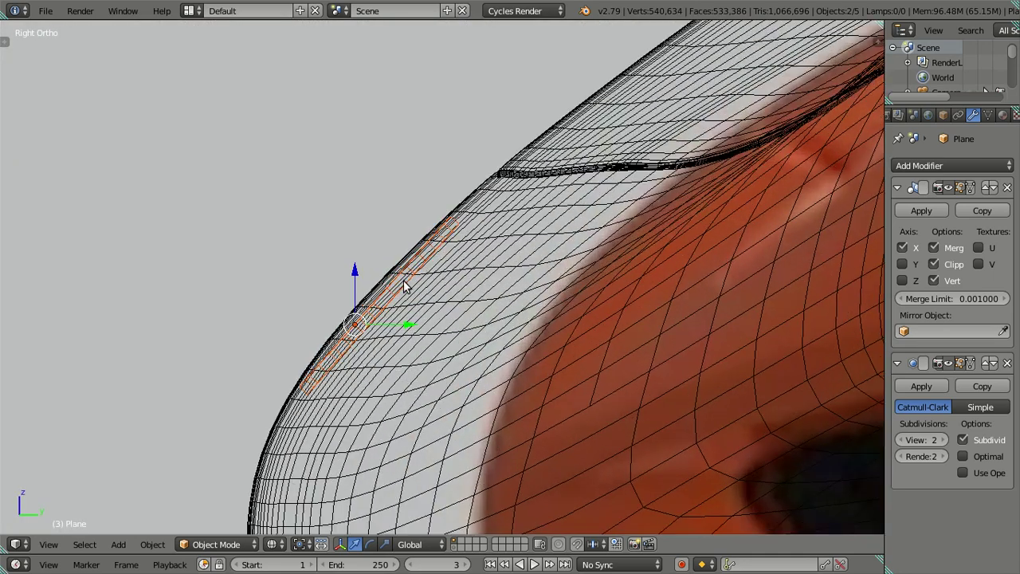
{"action": "scroll", "coordinate": [404, 285], "scroll_direction": "up", "scroll_amount": 2}
{"action": "left_click_drag", "start_coordinate": [311, 295], "coordinate": [308, 266]}
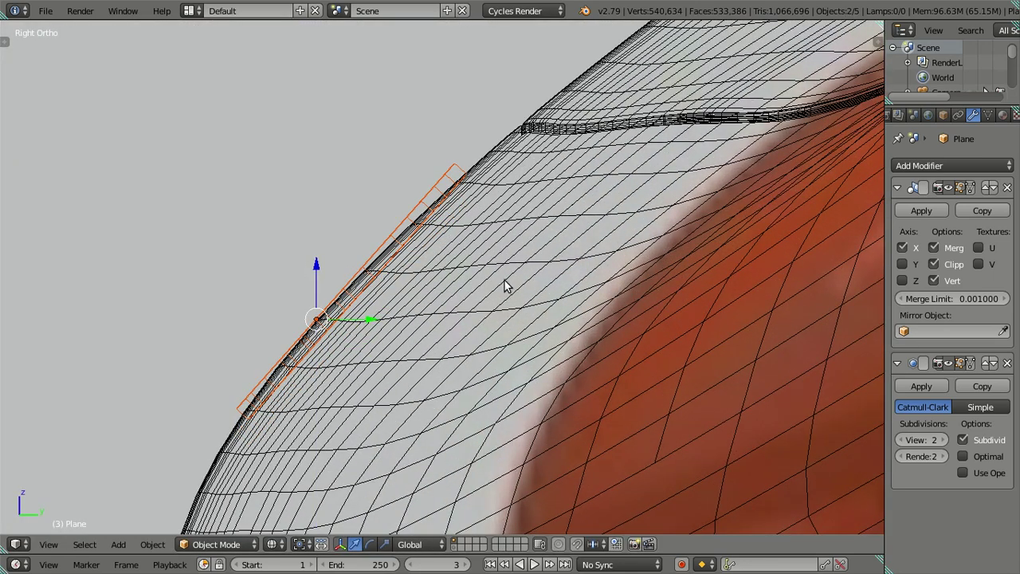
{"action": "scroll", "coordinate": [504, 285], "scroll_direction": "up", "scroll_amount": 1}
{"action": "key", "text": "r"}
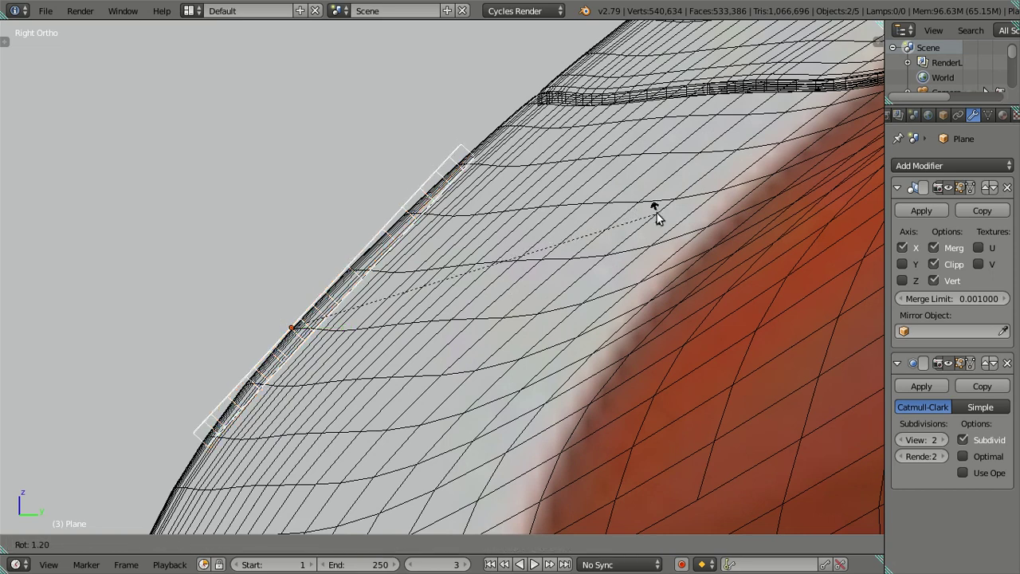
{"action": "left_click", "coordinate": [642, 212]}
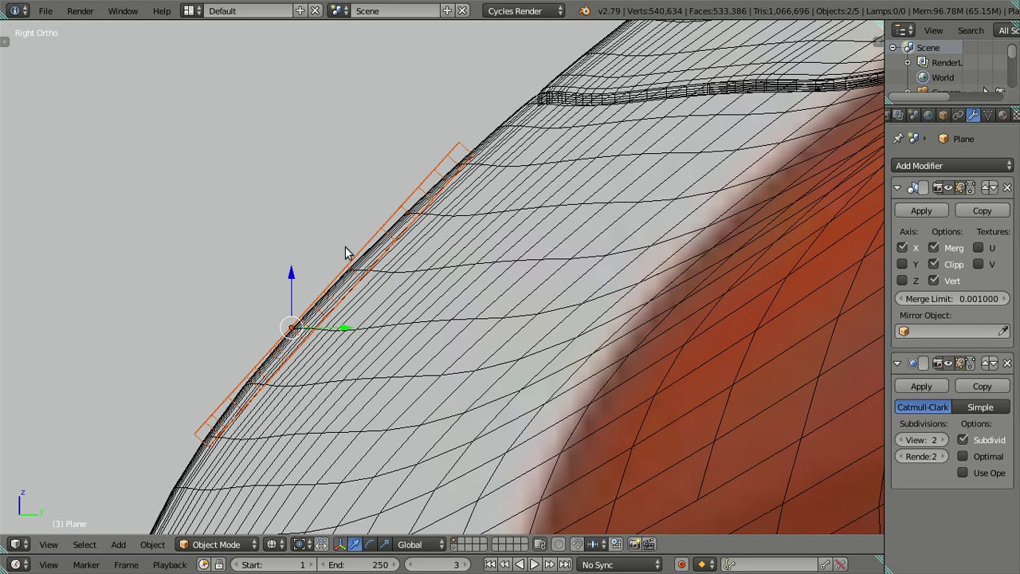
{"action": "key", "text": "g"}
{"action": "key", "text": "z"}
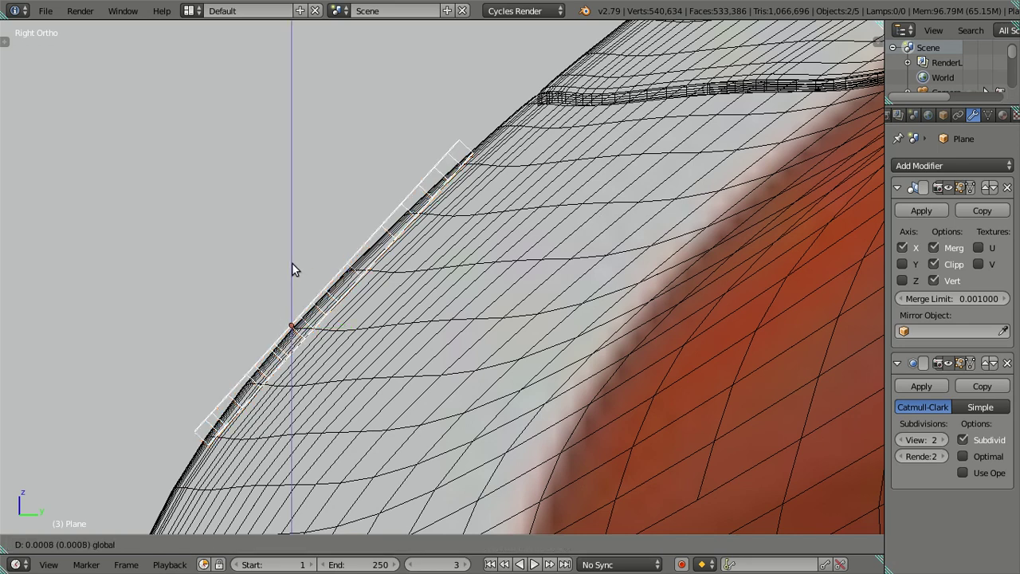
{"action": "left_click", "coordinate": [292, 262]}
Switch to textured solid shading and orbit around to inspect the badge on the nose.
{"action": "scroll", "coordinate": [321, 275], "scroll_direction": "down", "scroll_amount": 2}
{"action": "key", "text": "z"}
{"action": "key", "text": "alt+z"}
{"action": "mouse_move", "coordinate": [402, 286]}
{"action": "middle_mouse_down"}
{"action": "mouse_move", "coordinate": [421, 301]}
{"action": "mouse_move", "coordinate": [581, 298]}
{"action": "middle_mouse_up"}
{"action": "scroll", "coordinate": [460, 297], "scroll_direction": "down", "scroll_amount": 3}
{"action": "scroll", "coordinate": [458, 309], "scroll_direction": "down", "scroll_amount": 3}
{"action": "scroll", "coordinate": [487, 331], "scroll_direction": "down", "scroll_amount": 2}
{"action": "mouse_move", "coordinate": [487, 332]}
{"action": "middle_mouse_down"}
{"action": "mouse_move", "coordinate": [455, 303]}
{"action": "mouse_move", "coordinate": [489, 294]}
{"action": "middle_mouse_up"}
{"action": "scroll", "coordinate": [531, 292], "scroll_direction": "down", "scroll_amount": 2}
{"action": "middle_click_drag", "start_coordinate": [551, 284], "coordinate": [511, 219]}
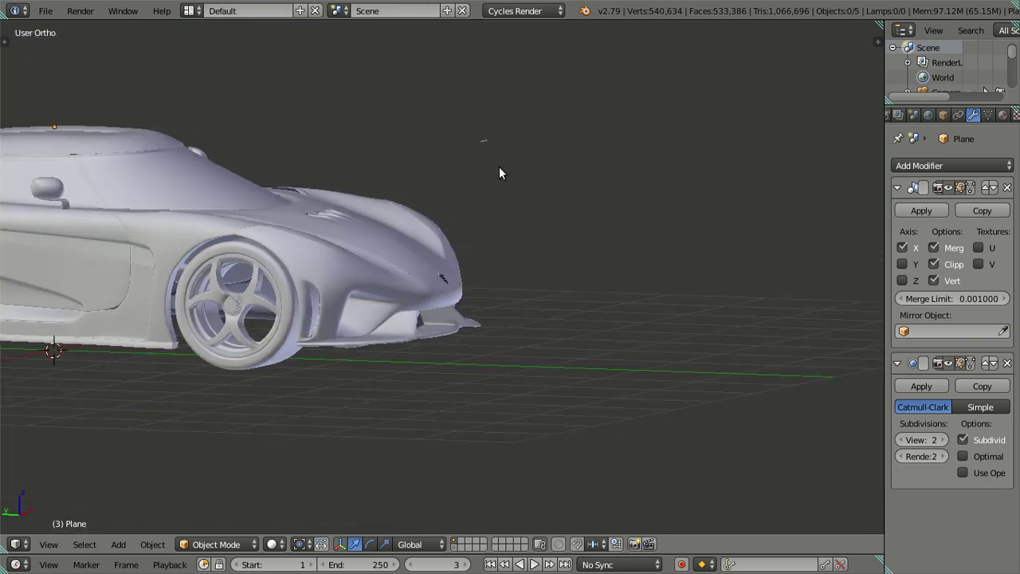
In wireframe, select the small Plane.005 object rather than the car body.
{"action": "key", "text": "z"}
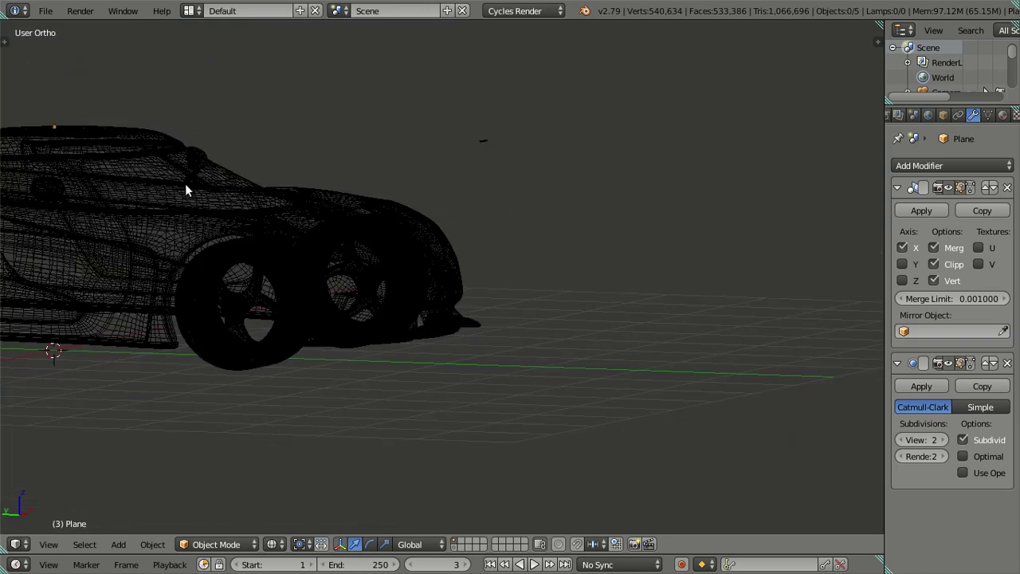
{"action": "right_click", "coordinate": [183, 213]}
{"action": "mouse_move", "coordinate": [407, 184]}
{"action": "middle_mouse_down", "text": "shift"}
{"action": "mouse_move", "coordinate": [519, 225]}
{"action": "mouse_move", "coordinate": [498, 235]}
{"action": "middle_mouse_up", "text": "shift"}
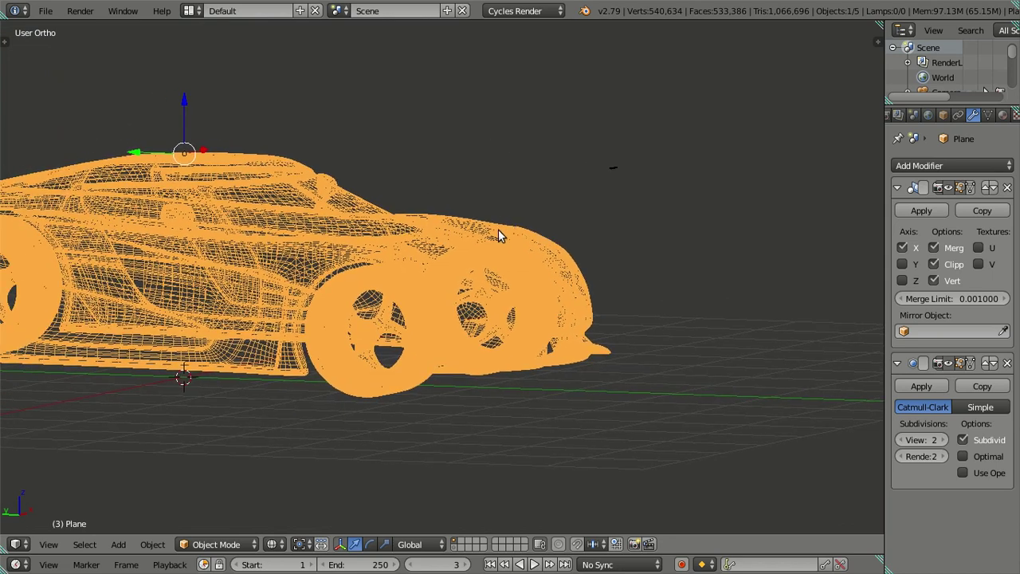
{"action": "right_click", "coordinate": [618, 170]}
{"action": "mouse_move", "coordinate": [602, 204]}
{"action": "middle_mouse_down"}
{"action": "mouse_move", "coordinate": [566, 255]}
{"action": "mouse_move", "coordinate": [502, 274]}
{"action": "middle_mouse_up"}
Zoom in on the small Plane.005 lettering and snap to Top view.
{"action": "scroll", "coordinate": [509, 319], "scroll_direction": "up", "scroll_amount": 3}
{"action": "mouse_move", "coordinate": [520, 356]}
{"action": "middle_mouse_down"}
{"action": "mouse_move", "coordinate": [437, 251]}
{"action": "mouse_move", "coordinate": [398, 253]}
{"action": "mouse_move", "coordinate": [430, 312]}
{"action": "mouse_move", "coordinate": [431, 289]}
{"action": "middle_mouse_up"}
{"action": "key", "text": "KP_7"}
{"action": "scroll", "coordinate": [395, 342], "scroll_direction": "down", "scroll_amount": 5}
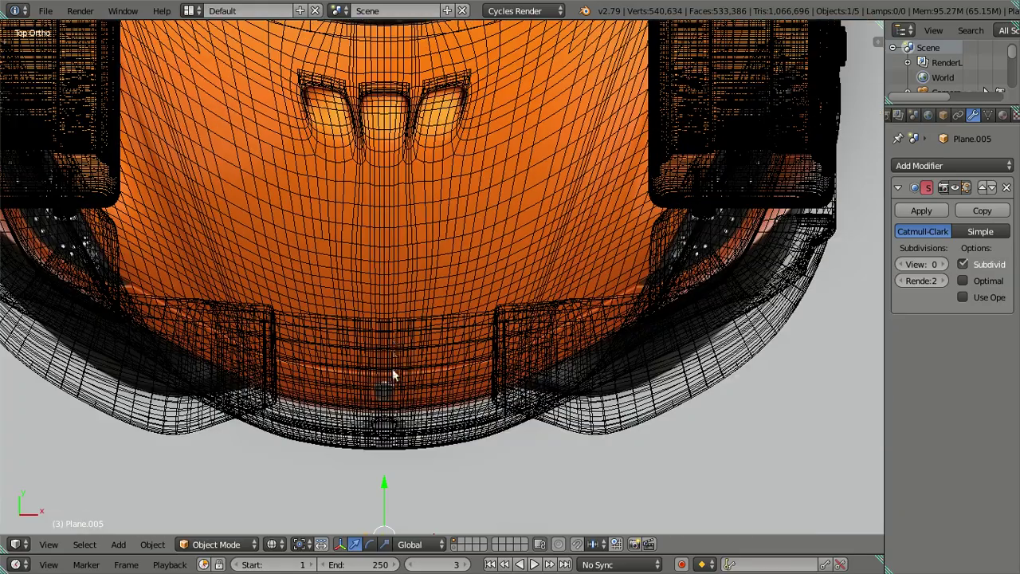
{"action": "middle_click_drag", "start_coordinate": [391, 375], "coordinate": [403, 221], "text": "shift"}
{"action": "scroll", "coordinate": [415, 302], "scroll_direction": "up", "scroll_amount": 2}
{"action": "middle_click_drag", "start_coordinate": [432, 382], "coordinate": [496, 191], "text": "shift"}
{"action": "scroll", "coordinate": [492, 196], "scroll_direction": "down", "scroll_amount": 2}
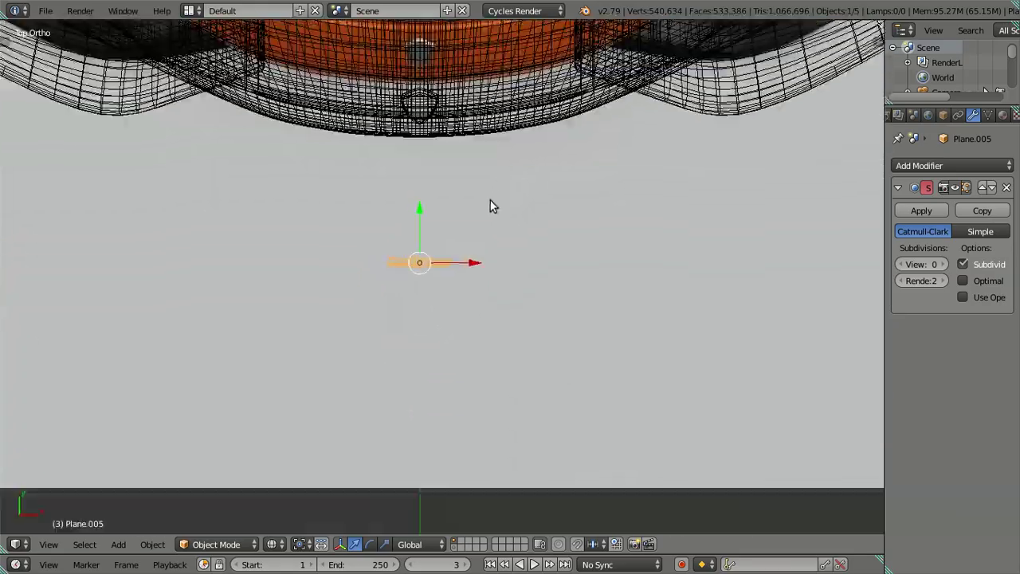
{"action": "scroll", "coordinate": [489, 200], "scroll_direction": "down", "scroll_amount": 3}
{"action": "scroll", "coordinate": [510, 239], "scroll_direction": "down", "scroll_amount": 2}
{"action": "mouse_move", "coordinate": [536, 290]}
{"action": "middle_mouse_down"}
{"action": "mouse_move", "coordinate": [503, 192]}
{"action": "mouse_move", "coordinate": [549, 263]}
{"action": "middle_mouse_up"}
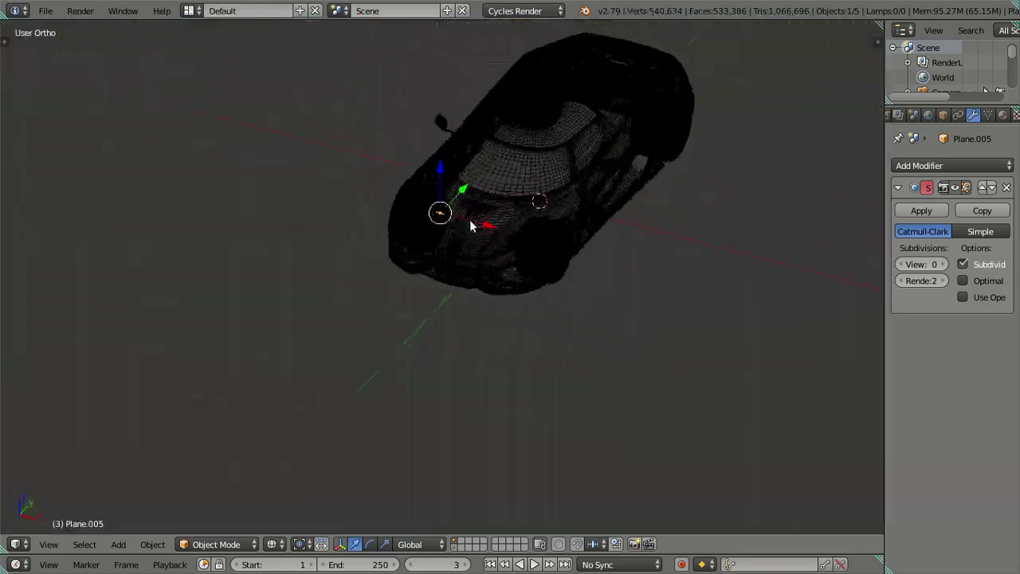
{"action": "scroll", "coordinate": [549, 263], "scroll_direction": "up", "scroll_amount": 3}
{"action": "scroll", "coordinate": [489, 295], "scroll_direction": "up", "scroll_amount": 2}
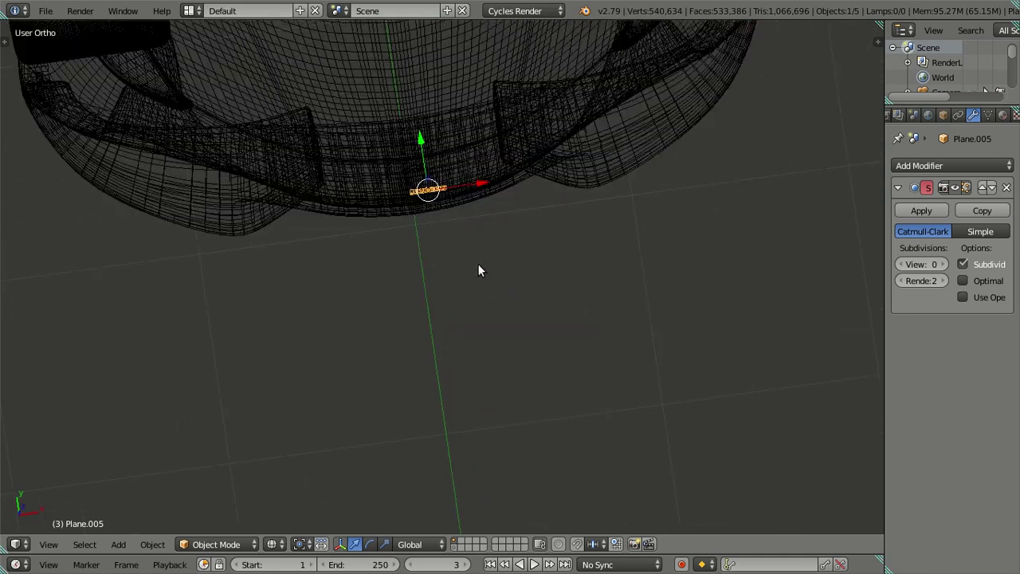
{"action": "scroll", "coordinate": [478, 268], "scroll_direction": "up", "scroll_amount": 2}
{"action": "scroll", "coordinate": [465, 337], "scroll_direction": "up", "scroll_amount": 2}
{"action": "key", "text": "KP_7"}
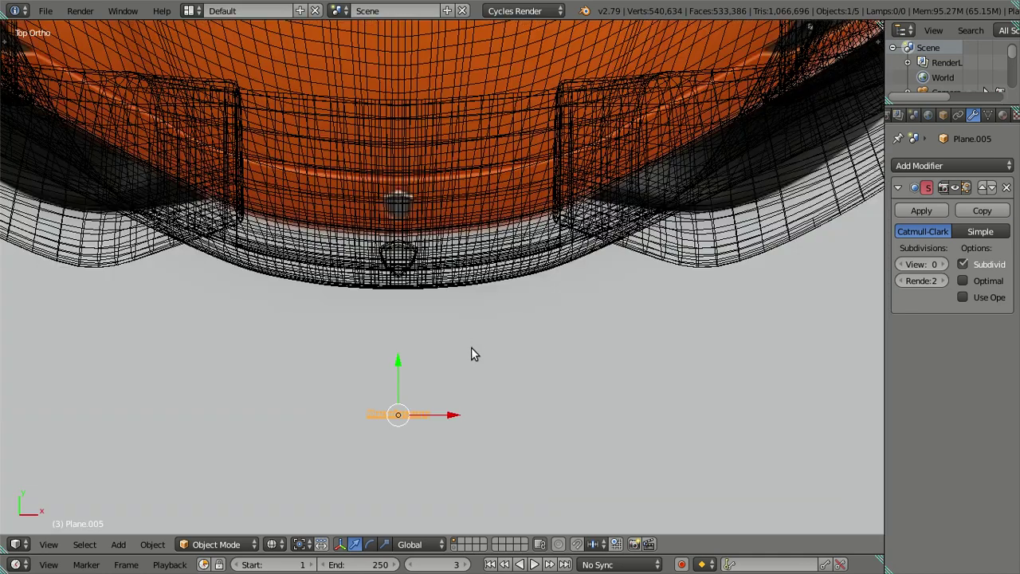
Rotate the lettering 18° about Z and move it about 4.29 units along Y.
{"action": "type", "text": "rz18"}
{"action": "key", "text": "Return"}
{"action": "scroll", "coordinate": [425, 432], "scroll_direction": "down", "scroll_amount": 1}
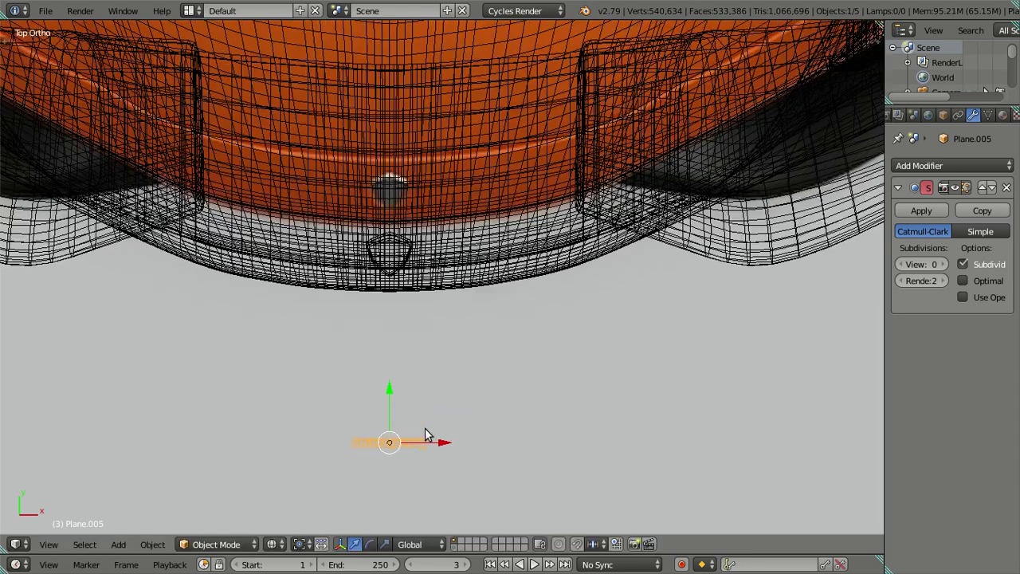
{"action": "scroll", "coordinate": [393, 405], "scroll_direction": "down", "scroll_amount": 3}
{"action": "scroll", "coordinate": [451, 278], "scroll_direction": "down", "scroll_amount": 4}
{"action": "scroll", "coordinate": [455, 234], "scroll_direction": "down", "scroll_amount": 2}
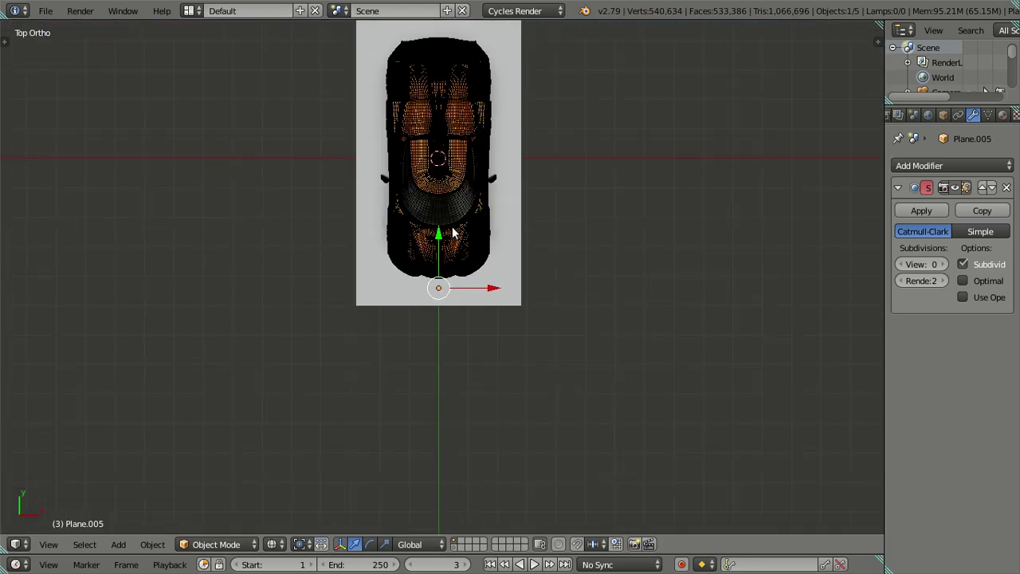
{"action": "scroll", "coordinate": [467, 375], "scroll_direction": "down", "scroll_amount": 2}
{"action": "scroll", "coordinate": [457, 387], "scroll_direction": "down", "scroll_amount": 1}
{"action": "left_click_drag", "start_coordinate": [450, 386], "coordinate": [457, 246]}
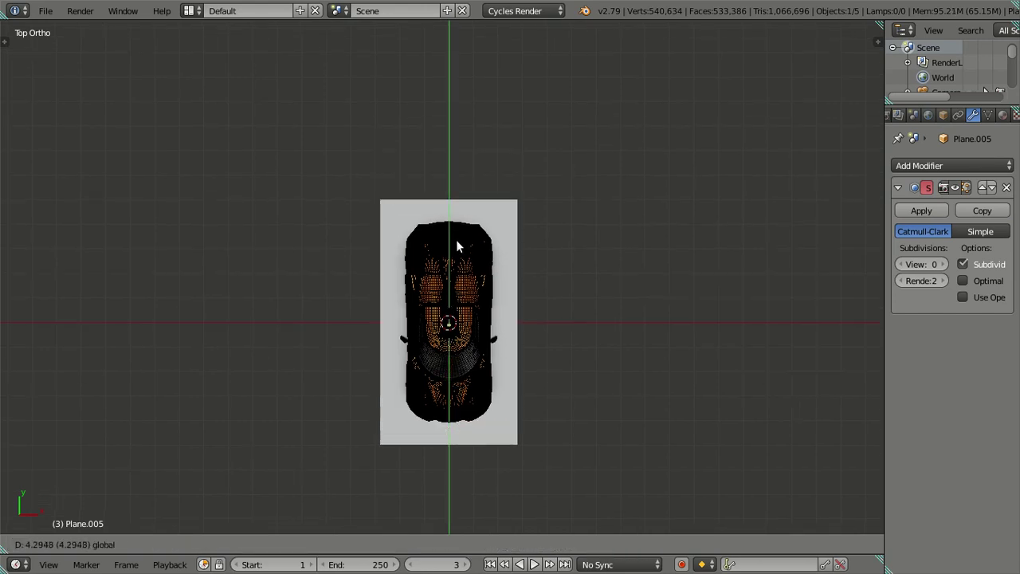
{"action": "left_click_drag", "start_coordinate": [458, 170], "coordinate": [462, 153]}
Check the repositioned lettering from the Right view and in perspective.
{"action": "mouse_move", "coordinate": [503, 176]}
{"action": "middle_mouse_down"}
{"action": "mouse_move", "coordinate": [572, 300]}
{"action": "mouse_move", "coordinate": [356, 309]}
{"action": "middle_mouse_up"}
{"action": "scroll", "coordinate": [589, 286], "scroll_direction": "up", "scroll_amount": 1}
{"action": "scroll", "coordinate": [390, 311], "scroll_direction": "up", "scroll_amount": 3}
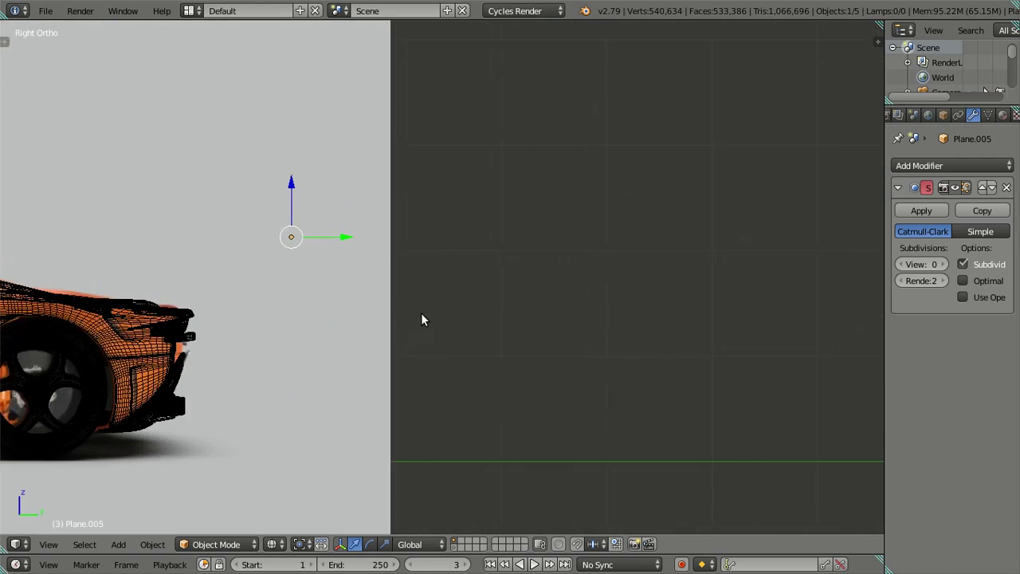
{"action": "scroll", "coordinate": [335, 299], "scroll_direction": "up", "scroll_amount": 4}
{"action": "mouse_move", "coordinate": [247, 291]}
{"action": "middle_mouse_down", "text": "shift"}
{"action": "mouse_move", "coordinate": [513, 378]}
{"action": "mouse_move", "coordinate": [450, 405]}
{"action": "mouse_move", "coordinate": [456, 368]}
{"action": "mouse_move", "coordinate": [515, 344]}
{"action": "middle_mouse_up", "text": "shift"}
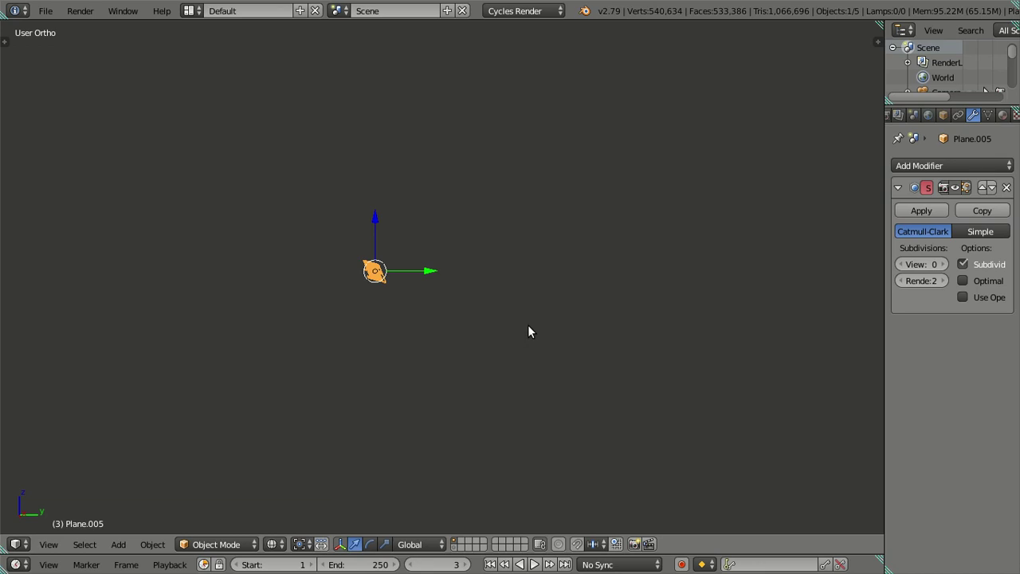
{"action": "middle_click_drag", "start_coordinate": [528, 326], "coordinate": [536, 318]}
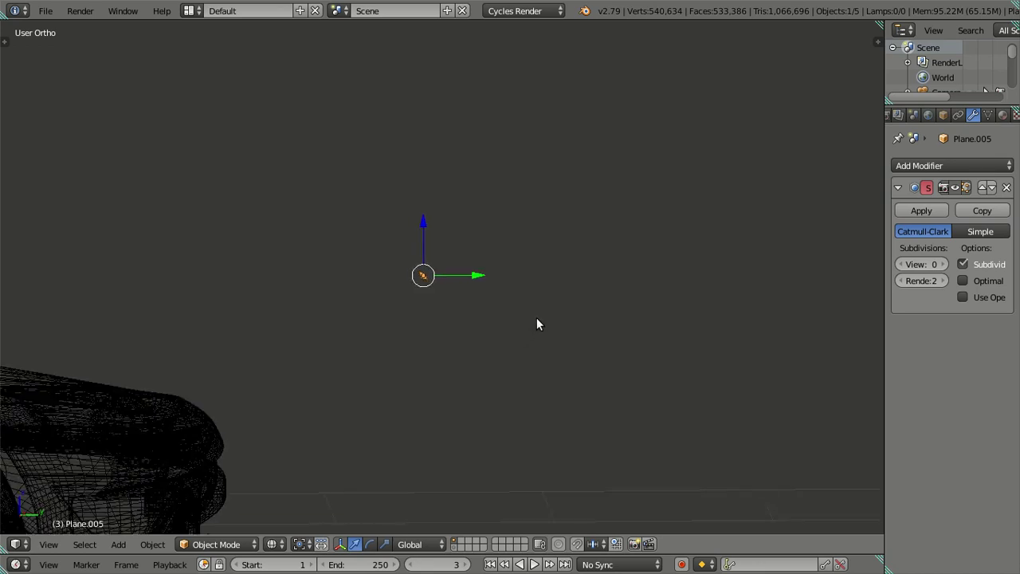
{"action": "key", "text": "KP_4"}
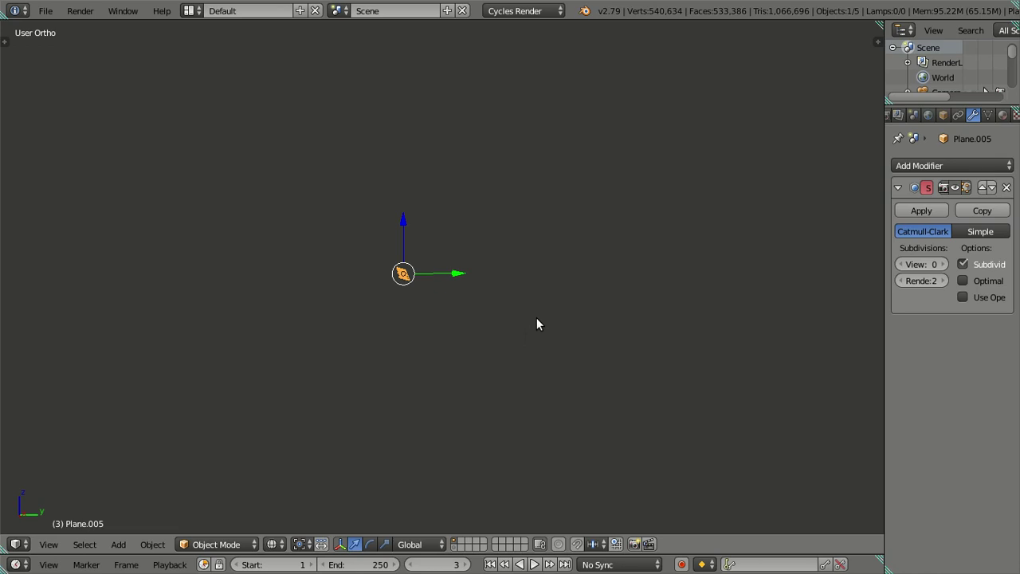
{"action": "key", "text": "KP_3"}
{"action": "mouse_move", "coordinate": [477, 313]}
{"action": "middle_mouse_down", "text": "shift"}
{"action": "mouse_move", "coordinate": [409, 268]}
{"action": "mouse_move", "coordinate": [556, 316]}
{"action": "middle_mouse_up", "text": "shift"}
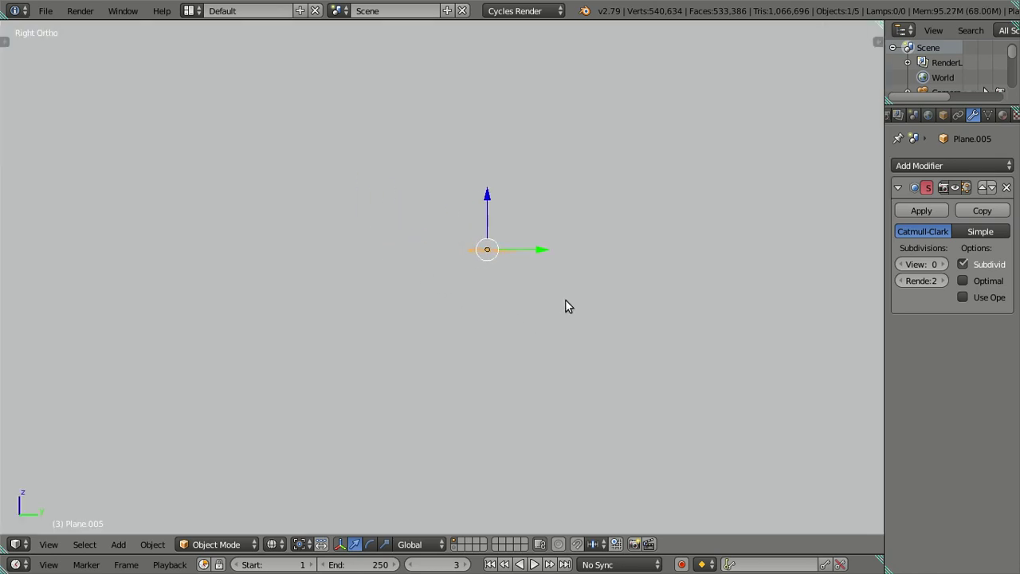
{"action": "mouse_move", "coordinate": [479, 275]}
{"action": "middle_mouse_down"}
{"action": "mouse_move", "coordinate": [515, 325]}
{"action": "mouse_move", "coordinate": [508, 277]}
{"action": "middle_mouse_up"}
{"action": "scroll", "coordinate": [557, 381], "scroll_direction": "down", "scroll_amount": 4}
Turn the lettering freely about the vertical Z axis.
{"action": "scroll", "coordinate": [555, 383], "scroll_direction": "down", "scroll_amount": 3}
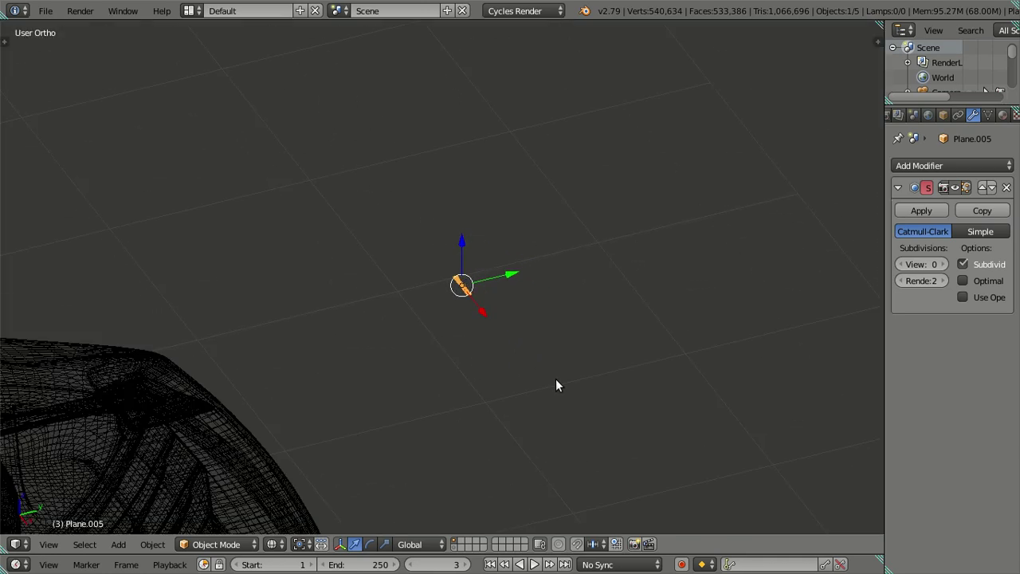
{"action": "scroll", "coordinate": [555, 384], "scroll_direction": "up", "scroll_amount": 6}
{"action": "mouse_move", "coordinate": [555, 385]}
{"action": "middle_mouse_down"}
{"action": "mouse_move", "coordinate": [598, 384]}
{"action": "mouse_move", "coordinate": [551, 374]}
{"action": "middle_mouse_up"}
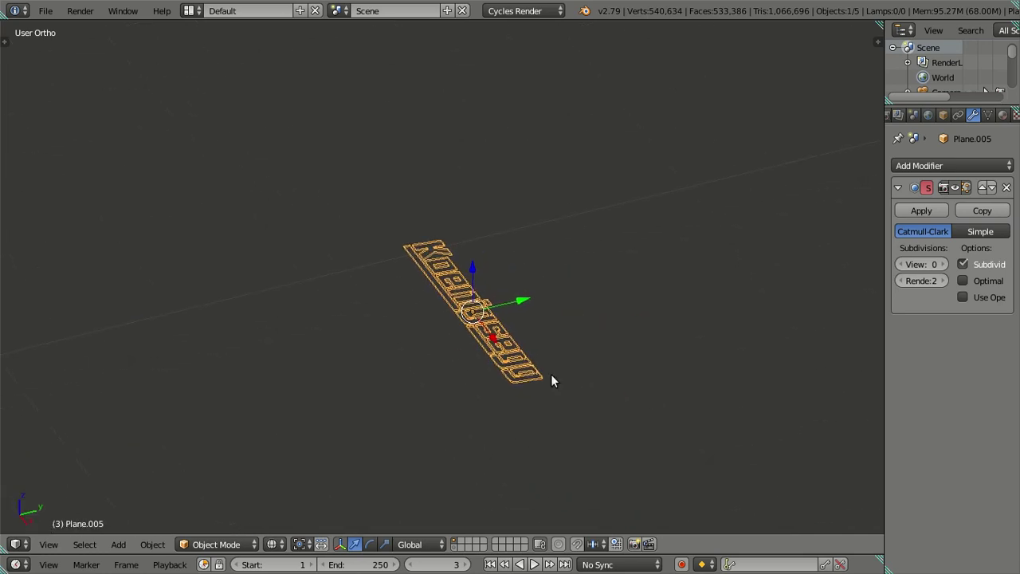
{"action": "key", "text": "r"}
{"action": "key", "text": "z"}
{"action": "type", "text": "180"}
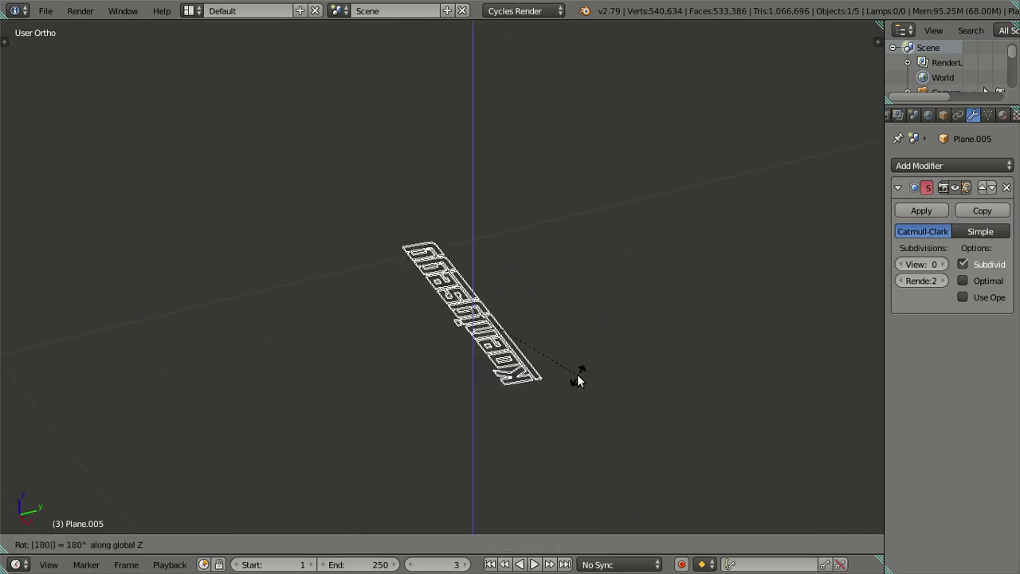
{"action": "left_click", "coordinate": [556, 393]}
{"action": "mouse_move", "coordinate": [555, 393]}
{"action": "middle_mouse_down"}
{"action": "mouse_move", "coordinate": [532, 373]}
{"action": "mouse_move", "coordinate": [578, 383]}
{"action": "middle_mouse_up"}
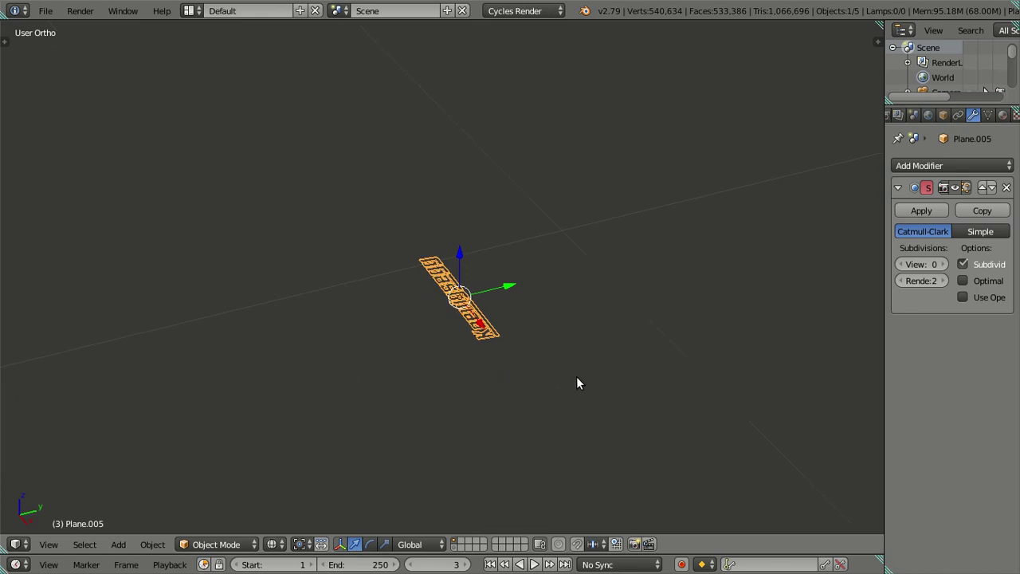
Apply a 90° and then a -90° rotation about X to the lettering.
{"action": "type", "text": "rx90"}
{"action": "key", "text": "Return"}
{"action": "type", "text": "rx"}
{"action": "type", "text": "-90"}
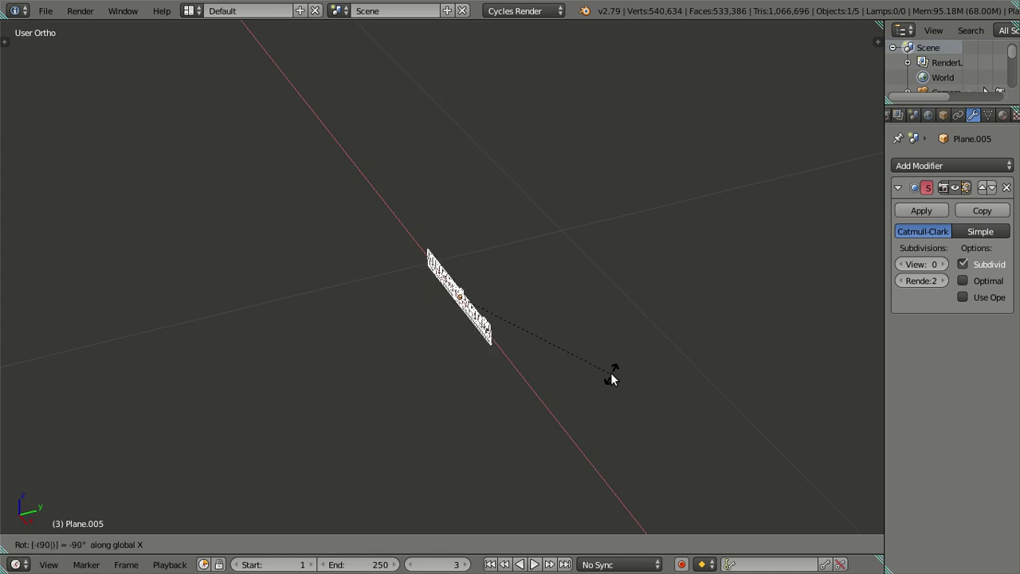
{"action": "key", "text": "Return"}
{"action": "middle_click_drag", "start_coordinate": [538, 370], "coordinate": [465, 341]}
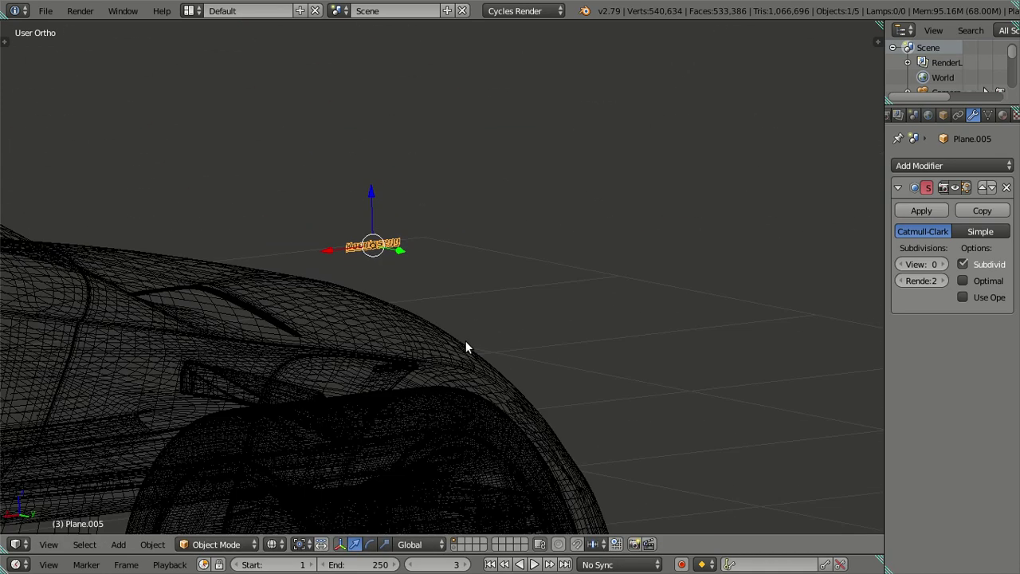
From the back view, lower the lettering along Z onto the rear badge.
{"action": "key", "text": "ctrl+KP_1"}
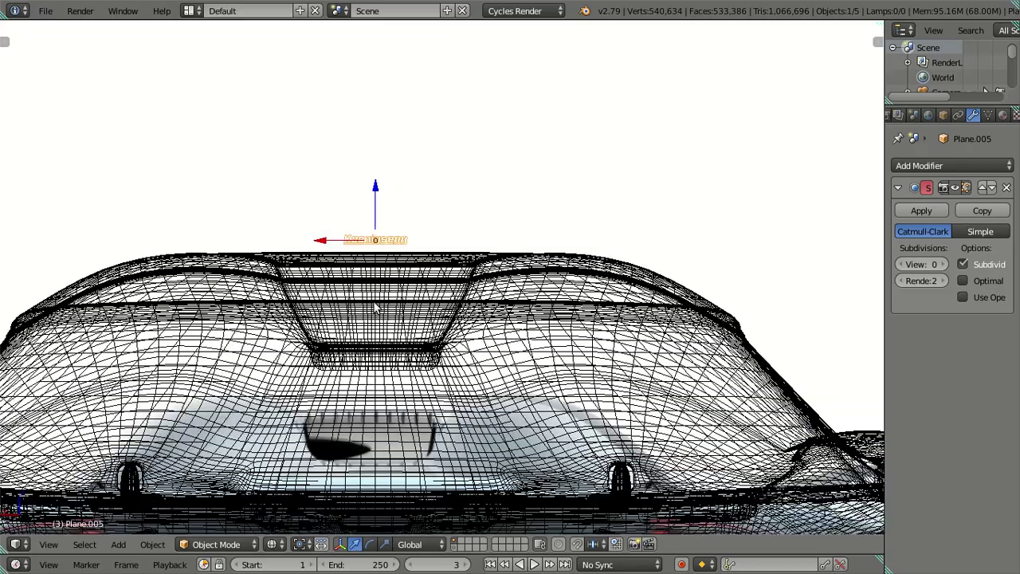
{"action": "key", "text": "g"}
{"action": "key", "text": "z"}
{"action": "key", "text": "Return"}
{"action": "scroll", "coordinate": [423, 253], "scroll_direction": "down", "scroll_amount": 3}
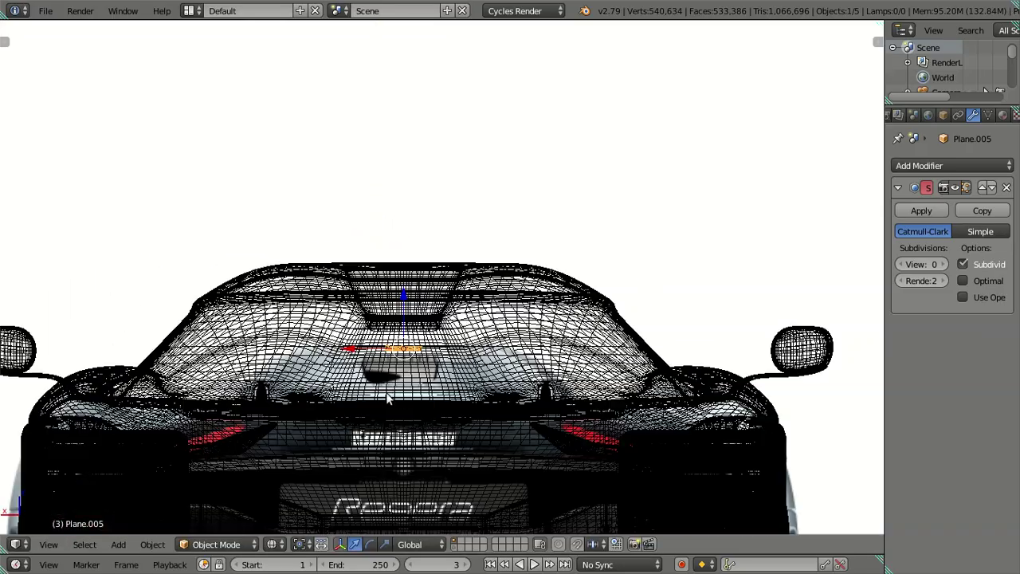
{"action": "scroll", "coordinate": [423, 254], "scroll_direction": "up", "scroll_amount": 2}
{"action": "scroll", "coordinate": [426, 200], "scroll_direction": "up", "scroll_amount": 2}
{"action": "scroll", "coordinate": [428, 143], "scroll_direction": "up", "scroll_amount": 1}
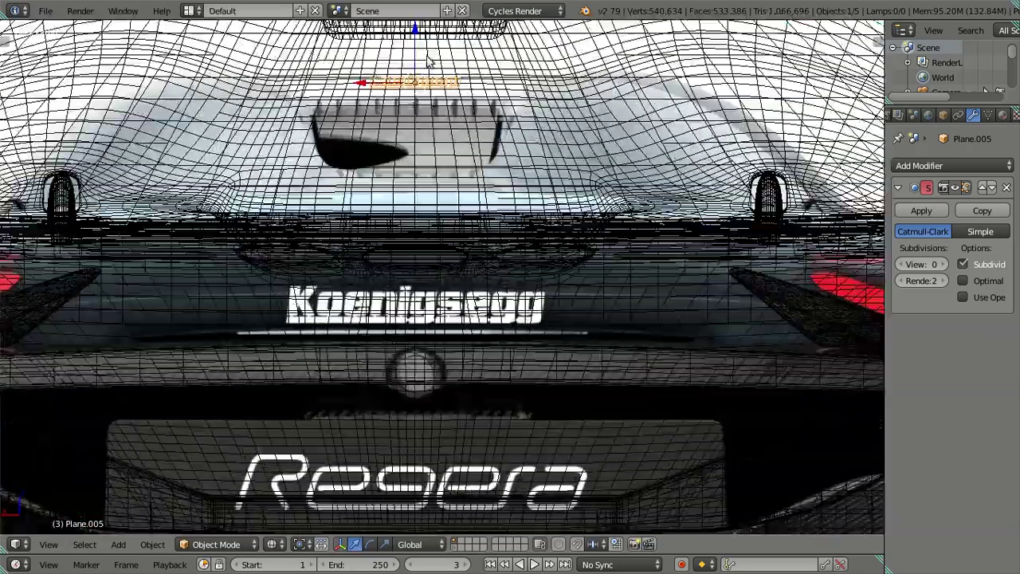
{"action": "key", "text": "g"}
{"action": "key", "text": "z"}
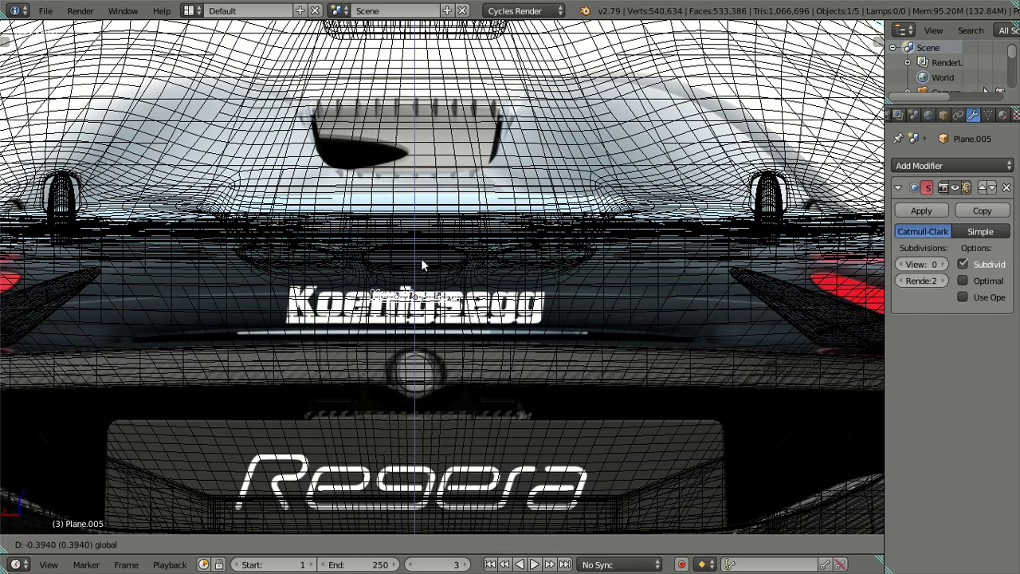
{"action": "key", "text": "Return"}
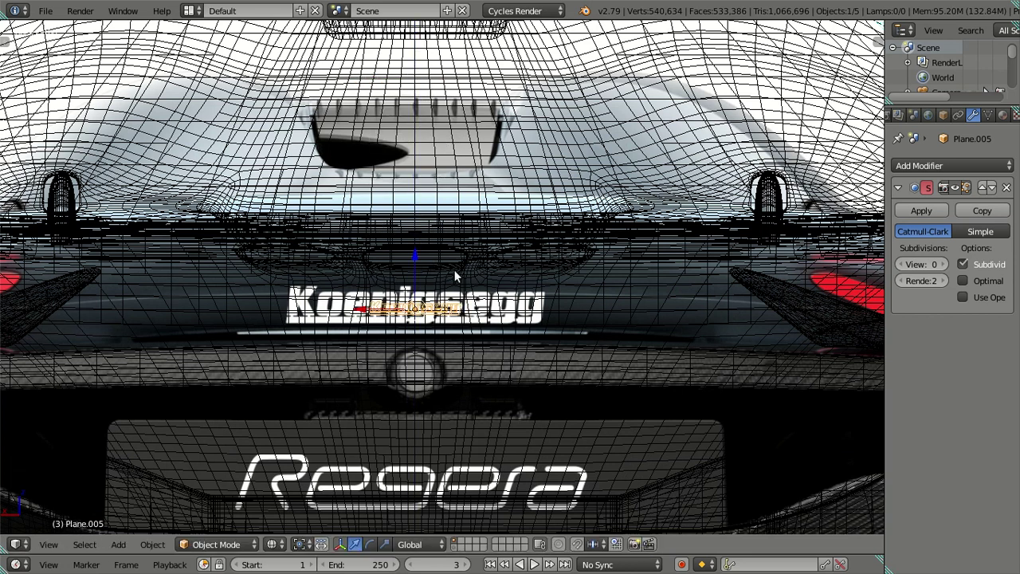
Scale up the lettering to fit over the badge.
{"action": "key", "text": "s"}
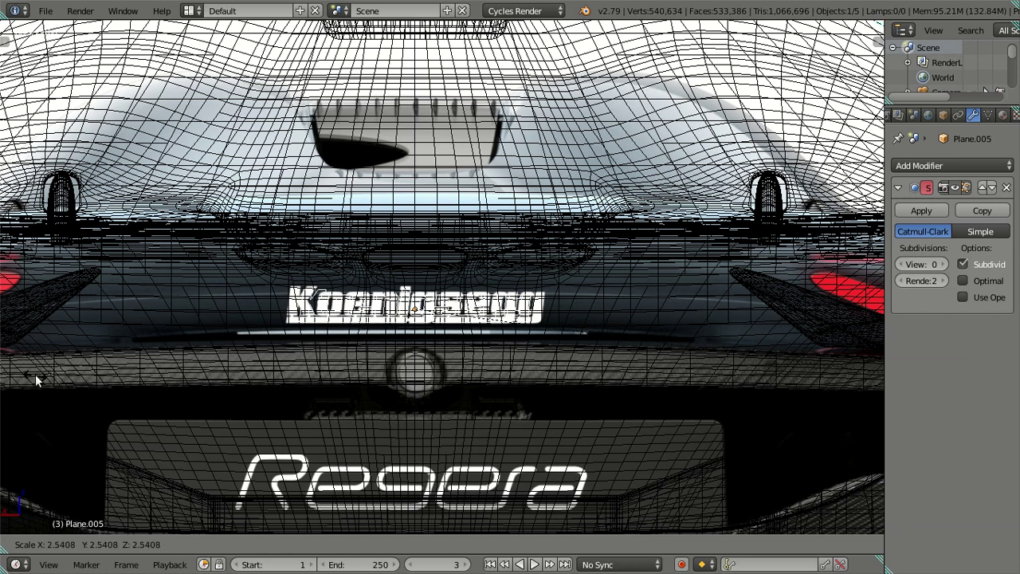
{"action": "left_click", "coordinate": [79, 379]}
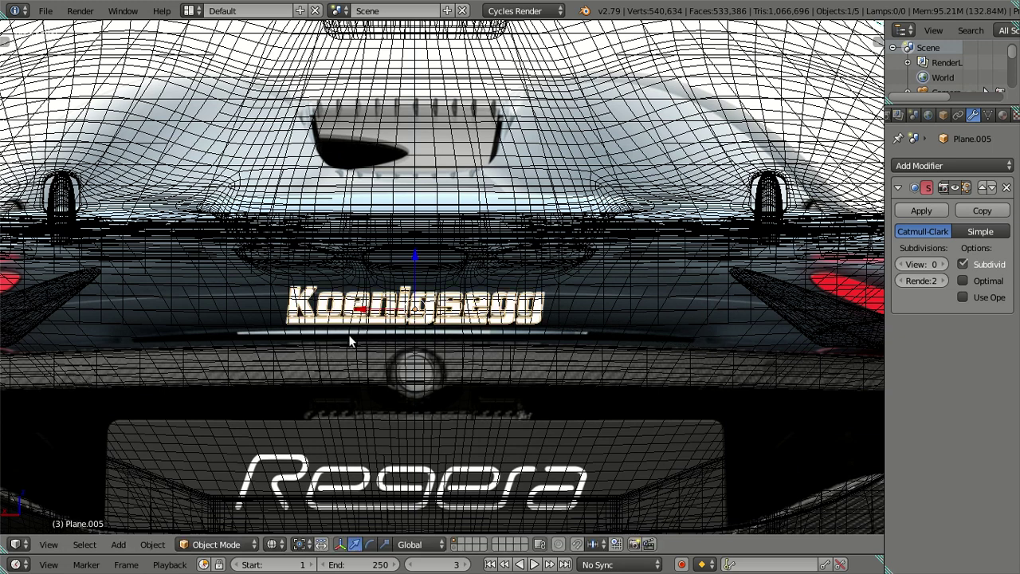
{"action": "scroll", "coordinate": [607, 342], "scroll_direction": "up", "scroll_amount": 2}
{"action": "scroll", "coordinate": [608, 341], "scroll_direction": "up", "scroll_amount": 2}
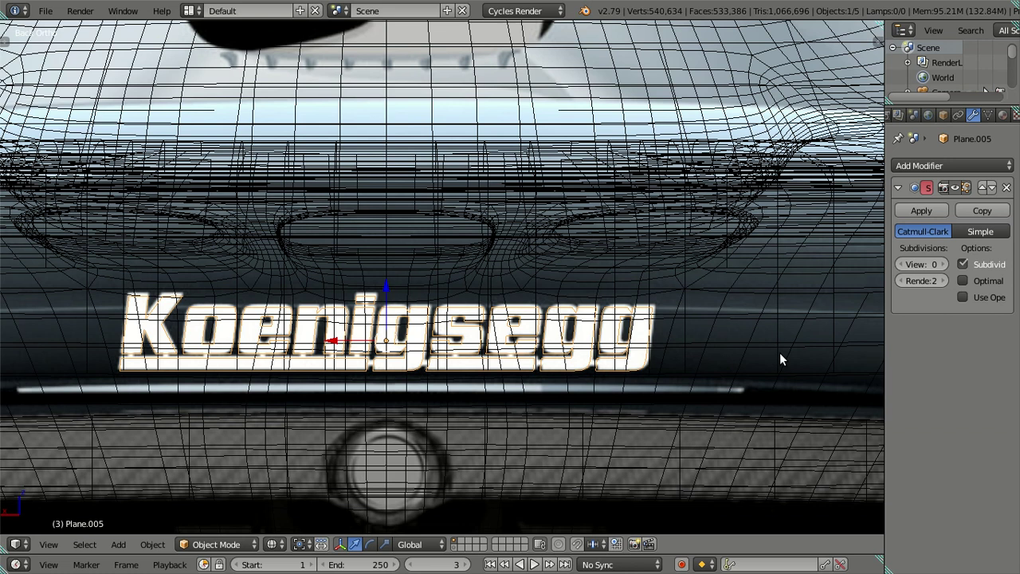
{"action": "key", "text": "s"}
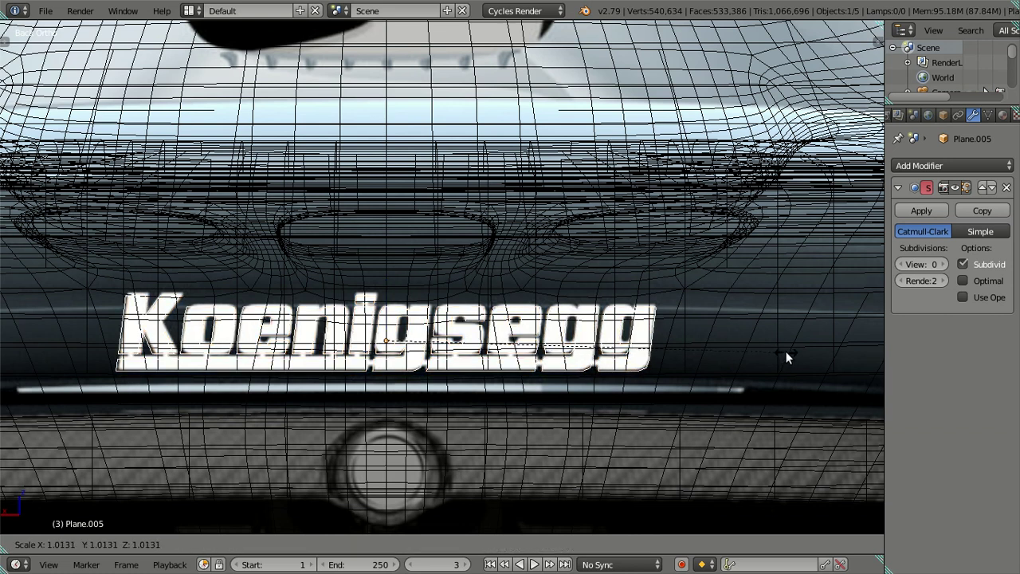
{"action": "right_click", "coordinate": [785, 356]}
Nudge the lettering vertically and push it along Y toward the rear panel.
{"action": "scroll", "coordinate": [362, 333], "scroll_direction": "up", "scroll_amount": 2}
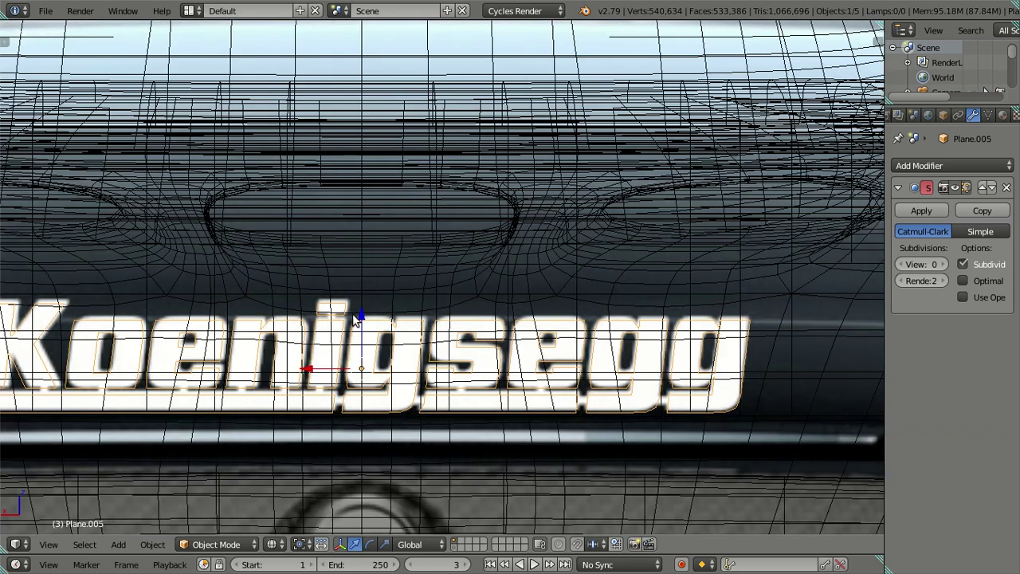
{"action": "left_click_drag", "start_coordinate": [354, 317], "coordinate": [363, 318]}
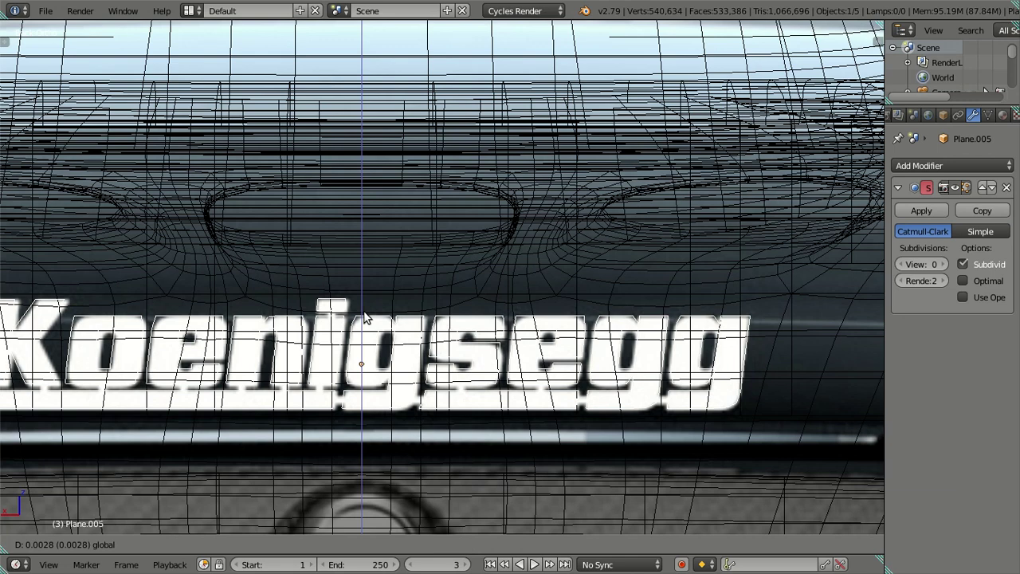
{"action": "left_click_drag", "start_coordinate": [366, 318], "coordinate": [365, 315]}
{"action": "scroll", "coordinate": [365, 316], "scroll_direction": "down", "scroll_amount": 2}
{"action": "scroll", "coordinate": [366, 315], "scroll_direction": "down", "scroll_amount": 3}
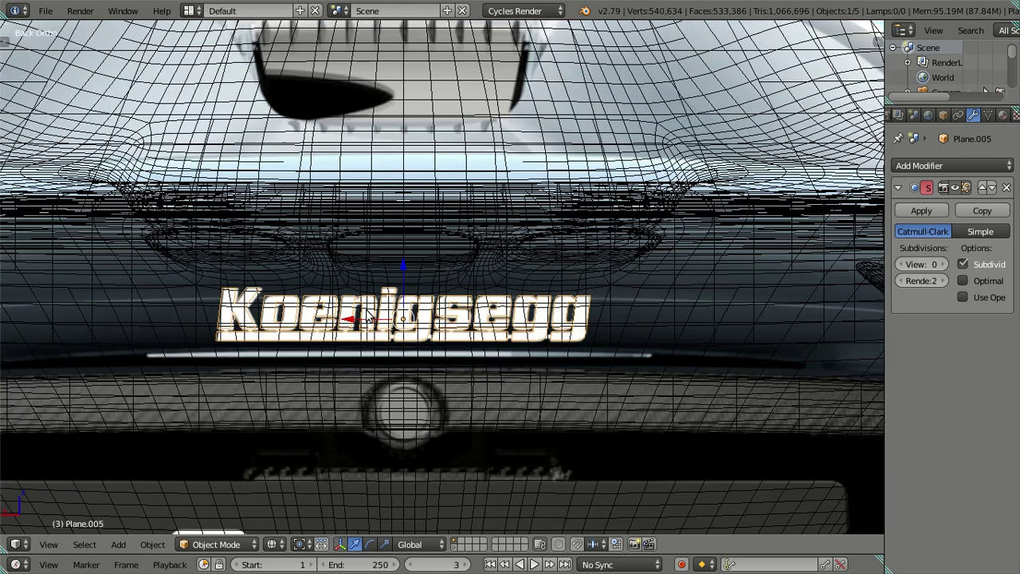
{"action": "scroll", "coordinate": [366, 311], "scroll_direction": "down", "scroll_amount": 3}
{"action": "mouse_move", "coordinate": [384, 322]}
{"action": "middle_mouse_down"}
{"action": "mouse_move", "coordinate": [482, 340]}
{"action": "mouse_move", "coordinate": [297, 355]}
{"action": "middle_mouse_up"}
{"action": "left_click_drag", "start_coordinate": [478, 294], "coordinate": [328, 243]}
{"action": "key", "text": "KP_3"}
Nudge the lettering along Y so it sits flush on the rear surface.
{"action": "scroll", "coordinate": [466, 255], "scroll_direction": "up", "scroll_amount": 3}
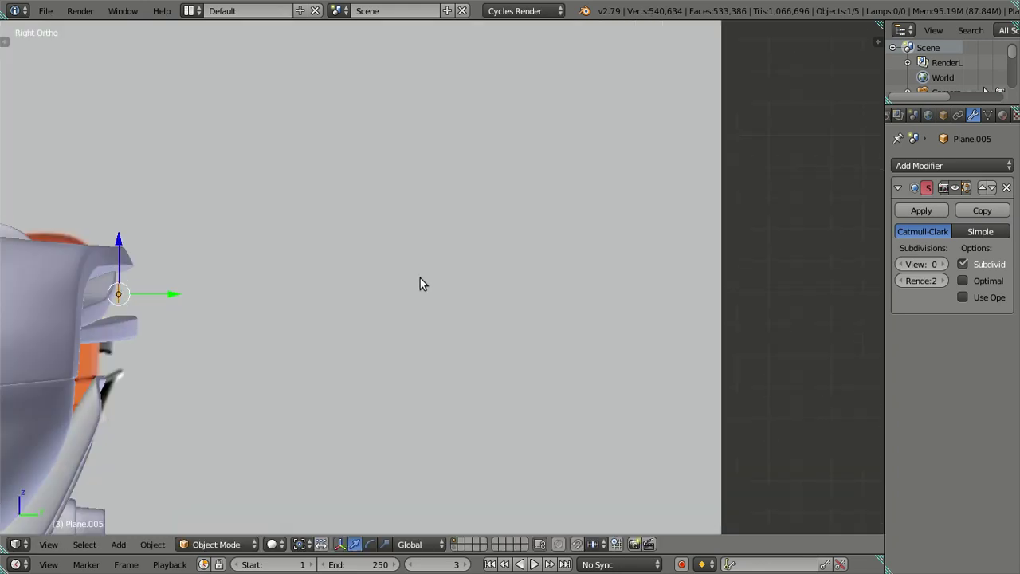
{"action": "left_click_drag", "start_coordinate": [327, 283], "coordinate": [314, 278]}
{"action": "mouse_move", "coordinate": [315, 278]}
{"action": "middle_mouse_down"}
{"action": "mouse_move", "coordinate": [582, 388]}
{"action": "mouse_move", "coordinate": [440, 357]}
{"action": "mouse_move", "coordinate": [338, 358]}
{"action": "mouse_move", "coordinate": [283, 404]}
{"action": "mouse_move", "coordinate": [337, 375]}
{"action": "mouse_move", "coordinate": [468, 340]}
{"action": "mouse_move", "coordinate": [449, 341]}
{"action": "middle_mouse_up"}
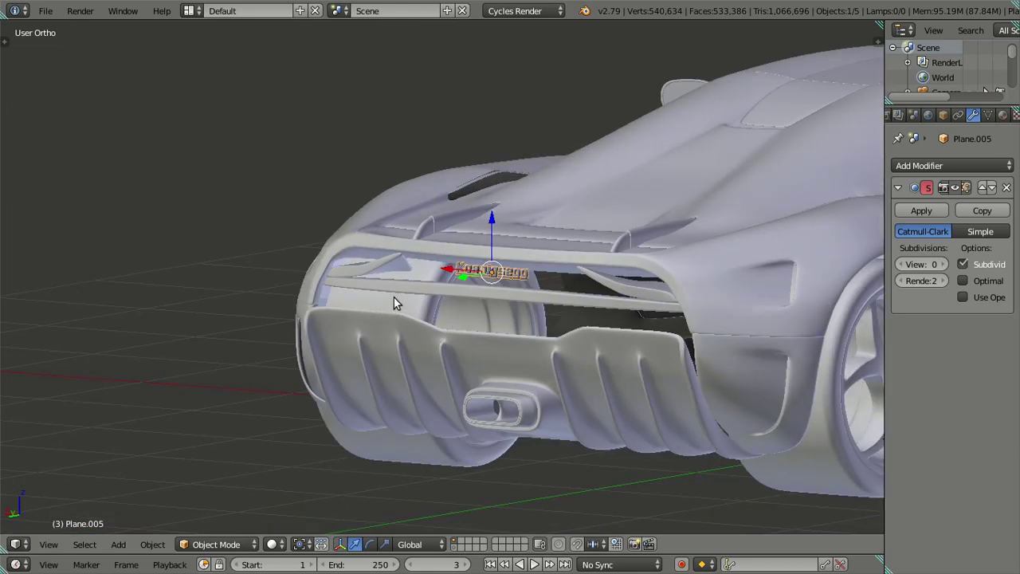
Set the car body's viewport subdivision to 0 in wireframe, then restore solid shading.
{"action": "key", "text": "z"}
{"action": "middle_click_drag", "start_coordinate": [421, 373], "coordinate": [457, 383]}
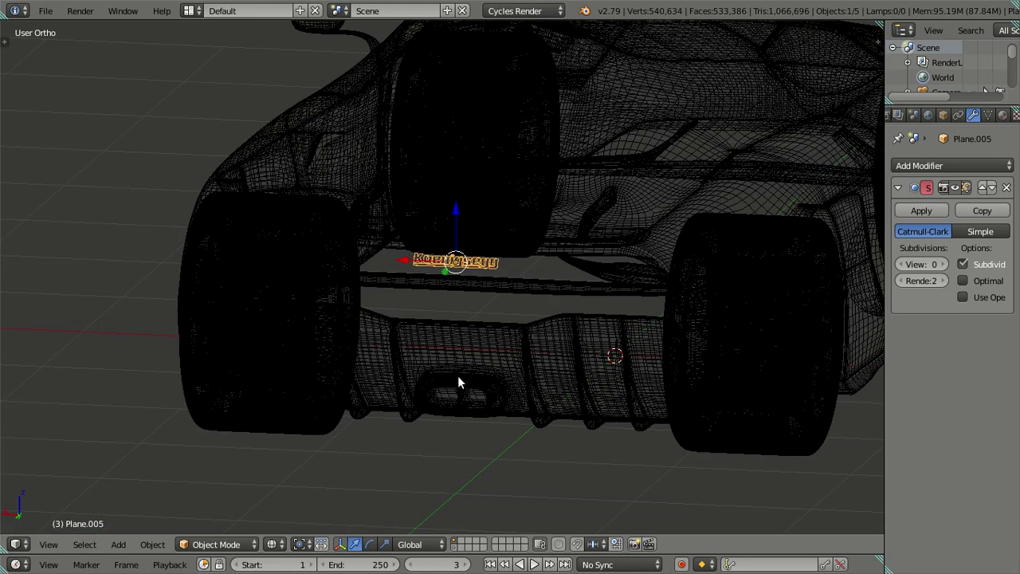
{"action": "right_click", "coordinate": [405, 372]}
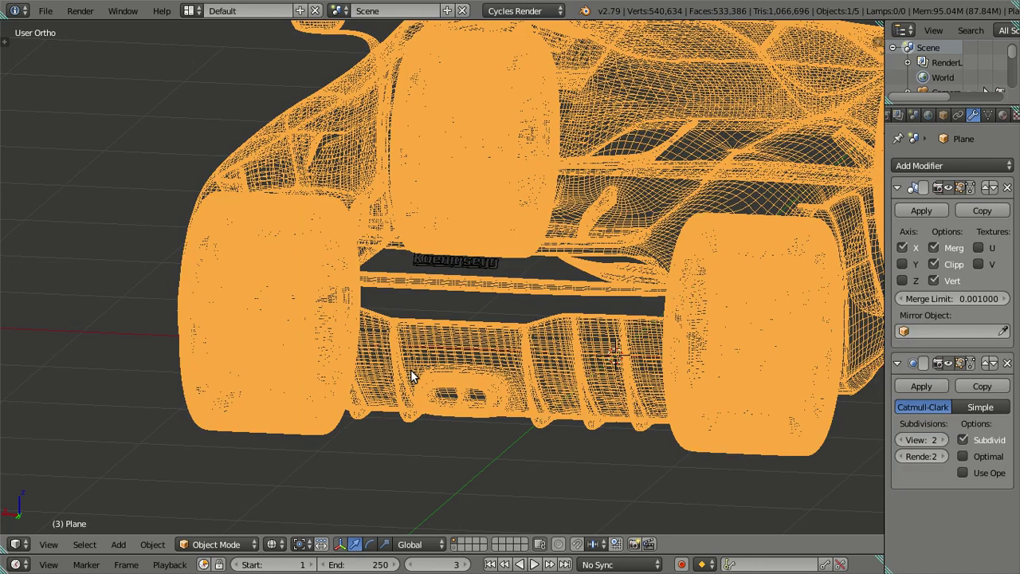
{"action": "key", "text": "t"}
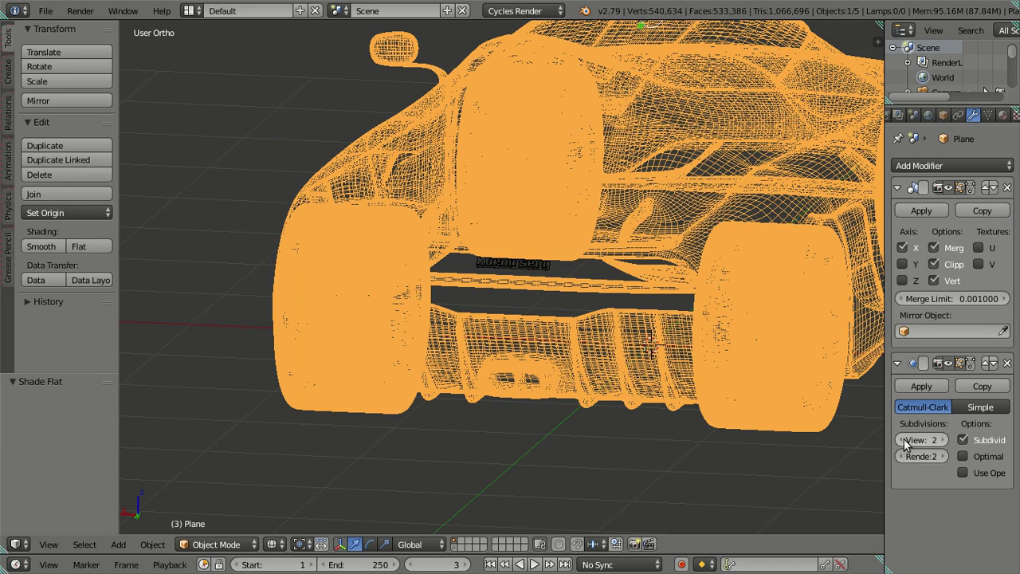
{"action": "key", "text": "ctrl+0"}
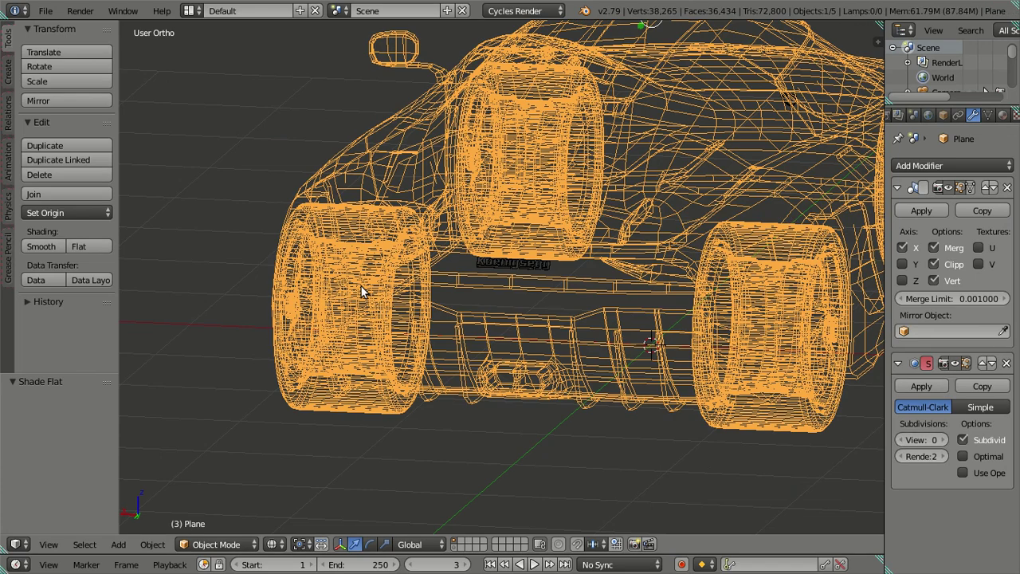
{"action": "key", "text": "t"}
{"action": "key", "text": "a"}
{"action": "key", "text": "z"}
Orbit to a front three-quarter view of the flat-shaded car.
{"action": "scroll", "coordinate": [359, 270], "scroll_direction": "down", "scroll_amount": 4}
{"action": "mouse_move", "coordinate": [360, 257]}
{"action": "middle_mouse_down"}
{"action": "mouse_move", "coordinate": [420, 277]}
{"action": "mouse_move", "coordinate": [587, 263]}
{"action": "mouse_move", "coordinate": [440, 348]}
{"action": "mouse_move", "coordinate": [446, 328]}
{"action": "mouse_move", "coordinate": [471, 340]}
{"action": "middle_mouse_up"}
{"action": "scroll", "coordinate": [476, 331], "scroll_direction": "up", "scroll_amount": 2}
{"action": "scroll", "coordinate": [545, 318], "scroll_direction": "up", "scroll_amount": 1}
{"action": "scroll", "coordinate": [546, 318], "scroll_direction": "down", "scroll_amount": 2}
{"action": "scroll", "coordinate": [532, 306], "scroll_direction": "down", "scroll_amount": 2}
{"action": "scroll", "coordinate": [512, 241], "scroll_direction": "down", "scroll_amount": 1}
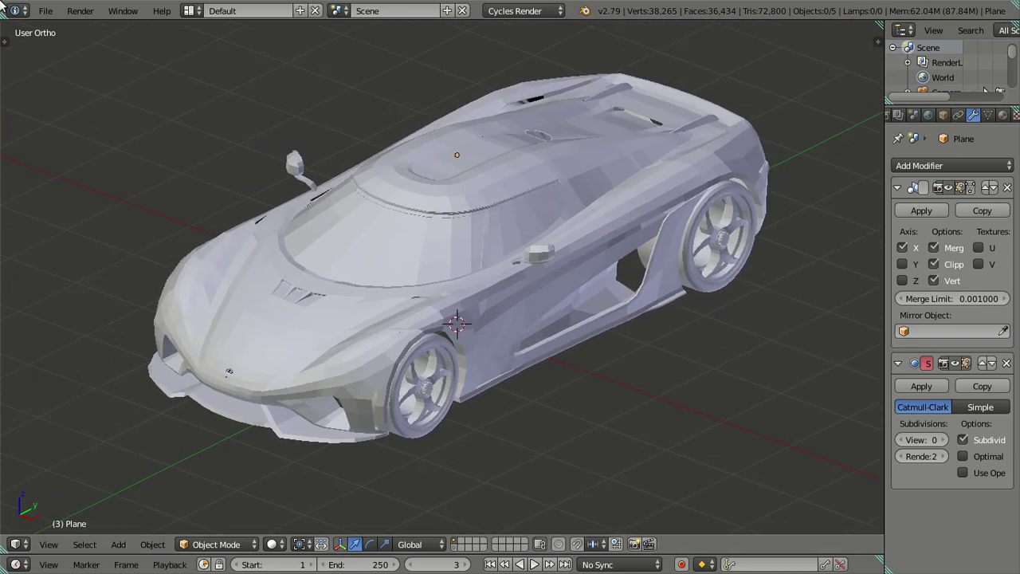
Use File > Append to browse into Koenigsegg Agera RS.blend's Material folder.
{"action": "left_click", "coordinate": [46, 11]}
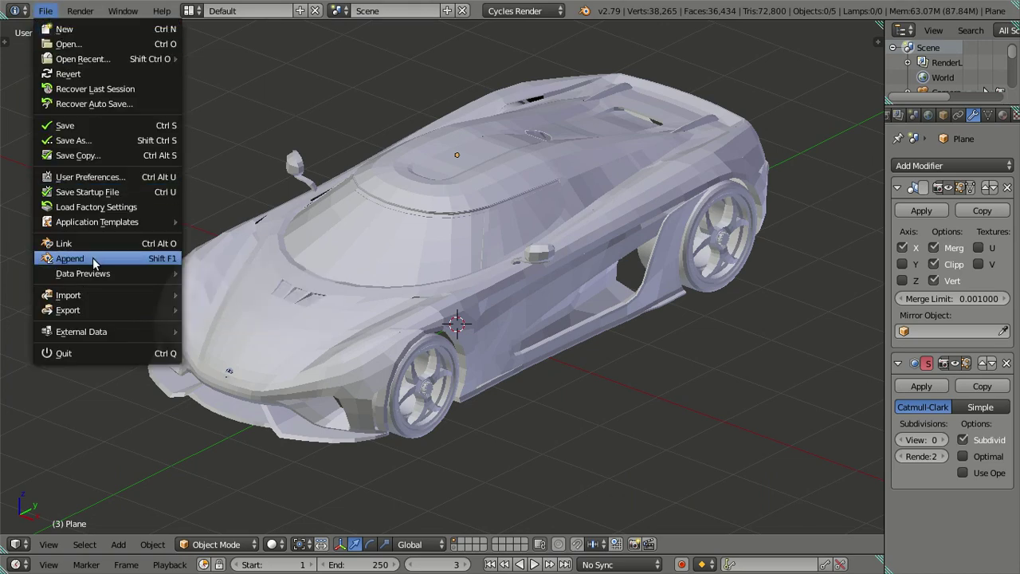
{"action": "left_click", "coordinate": [96, 259]}
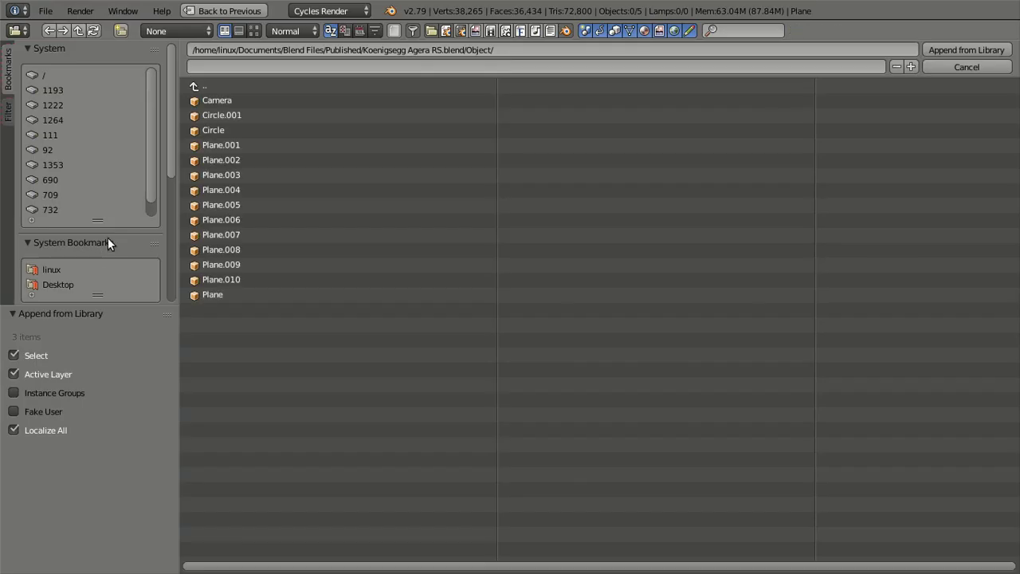
{"action": "left_click", "coordinate": [191, 86]}
{"action": "left_click", "coordinate": [232, 157]}
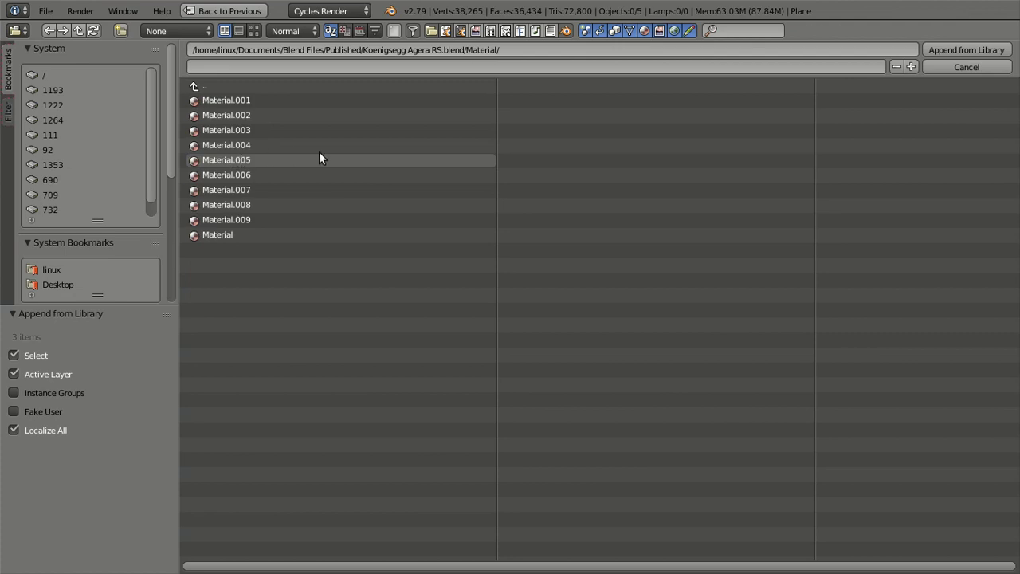
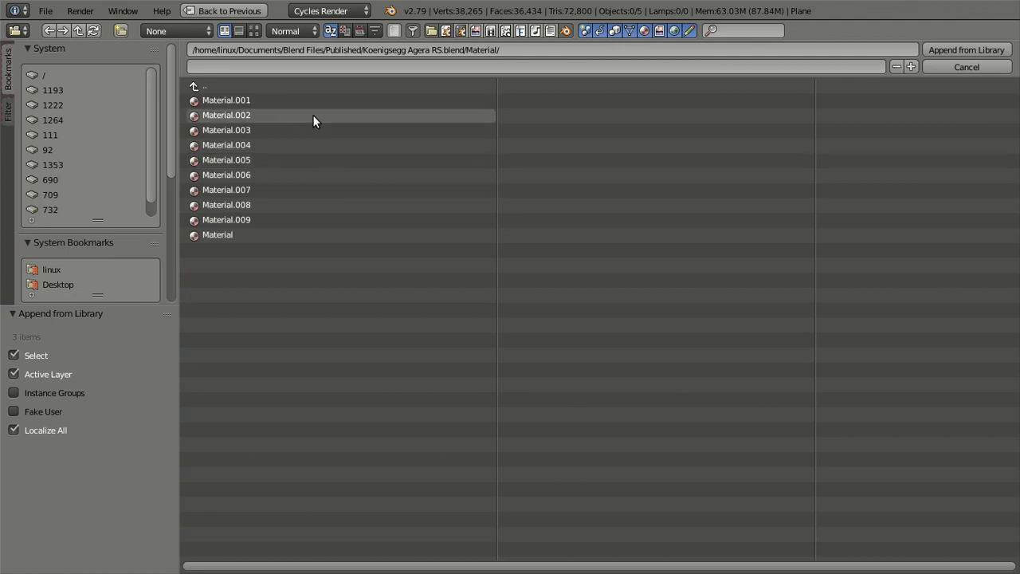
Append Material.008 from the Koenigsegg Agera RS.blend file and reselect the car body.
{"action": "left_click", "coordinate": [249, 205]}
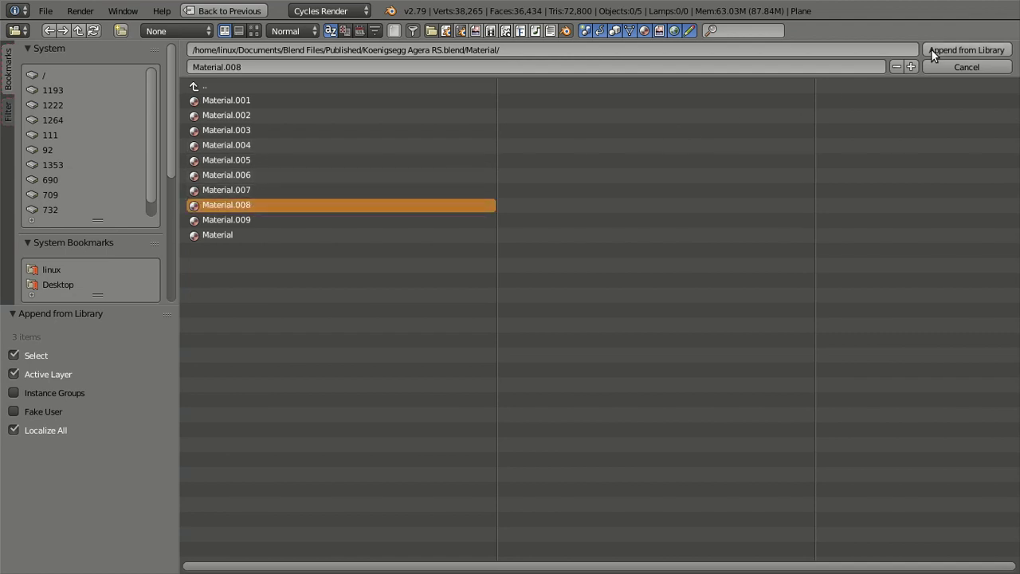
{"action": "left_click", "coordinate": [931, 49]}
{"action": "right_click", "coordinate": [590, 335]}
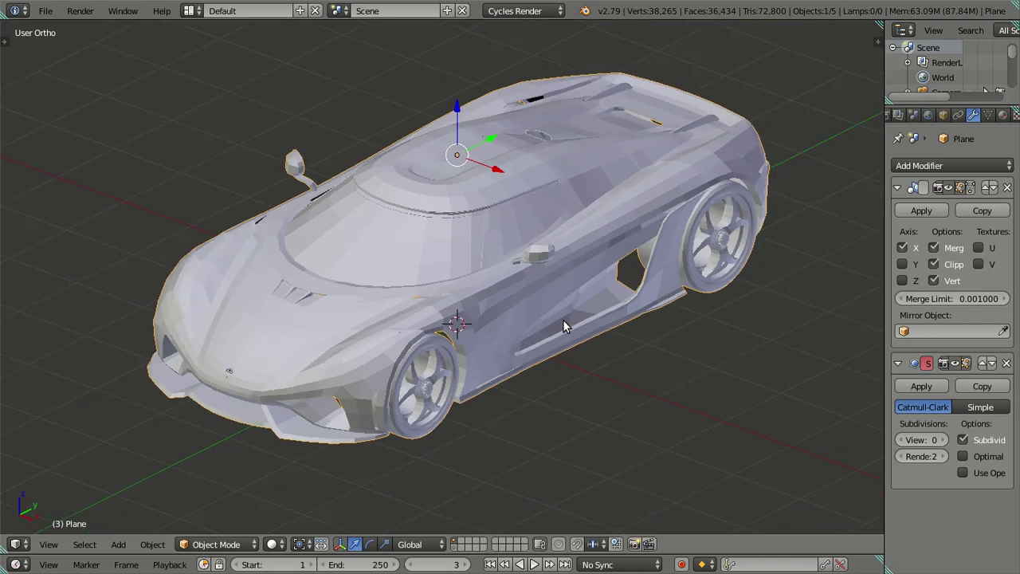
Enter Edit Mode and select the door panel and front fender as linked islands.
{"action": "key", "text": "Tab"}
{"action": "mouse_move", "coordinate": [544, 321]}
{"action": "middle_mouse_down"}
{"action": "mouse_move", "coordinate": [526, 316]}
{"action": "mouse_move", "coordinate": [349, 392]}
{"action": "middle_mouse_up"}
{"action": "scroll", "coordinate": [464, 270], "scroll_direction": "up", "scroll_amount": 2}
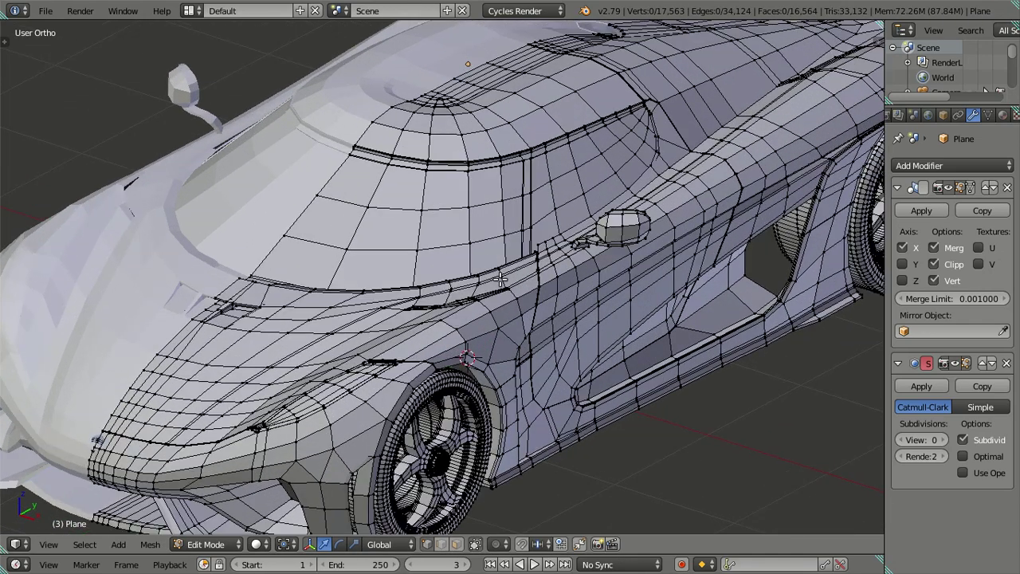
{"action": "right_click", "coordinate": [548, 325]}
{"action": "mouse_move", "coordinate": [548, 324]}
{"action": "middle_mouse_down"}
{"action": "mouse_move", "coordinate": [478, 287]}
{"action": "mouse_move", "coordinate": [468, 293]}
{"action": "middle_mouse_up"}
{"action": "scroll", "coordinate": [476, 278], "scroll_direction": "up", "scroll_amount": 2}
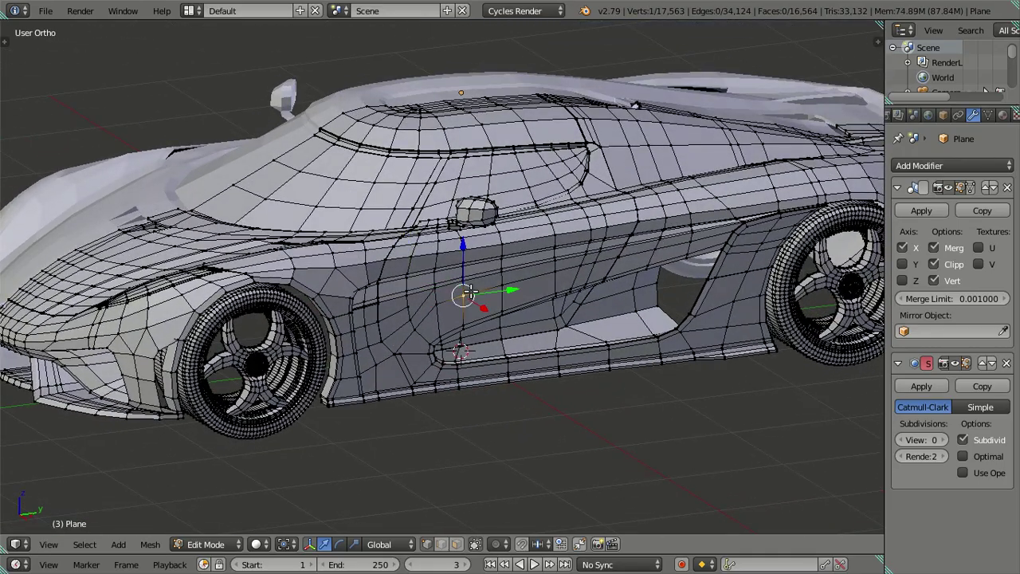
{"action": "key", "text": "ctrl+l"}
{"action": "key", "text": "l"}
Add the front bumper and the side body panel to the selection.
{"action": "middle_click_drag", "start_coordinate": [345, 266], "coordinate": [394, 384]}
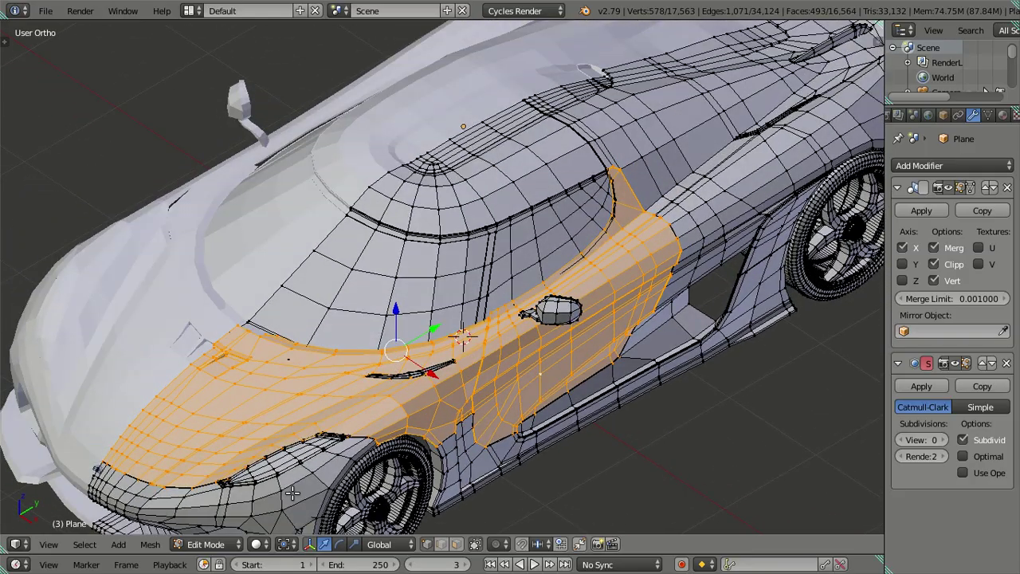
{"action": "key", "text": "l"}
{"action": "middle_click_drag", "start_coordinate": [400, 468], "coordinate": [471, 452]}
{"action": "key", "text": "l"}
Add the rear fender and rear bumper to the selection.
{"action": "mouse_move", "coordinate": [557, 403]}
{"action": "middle_mouse_down"}
{"action": "mouse_move", "coordinate": [540, 377]}
{"action": "mouse_move", "coordinate": [485, 358]}
{"action": "mouse_move", "coordinate": [503, 339]}
{"action": "mouse_move", "coordinate": [546, 370]}
{"action": "middle_mouse_up"}
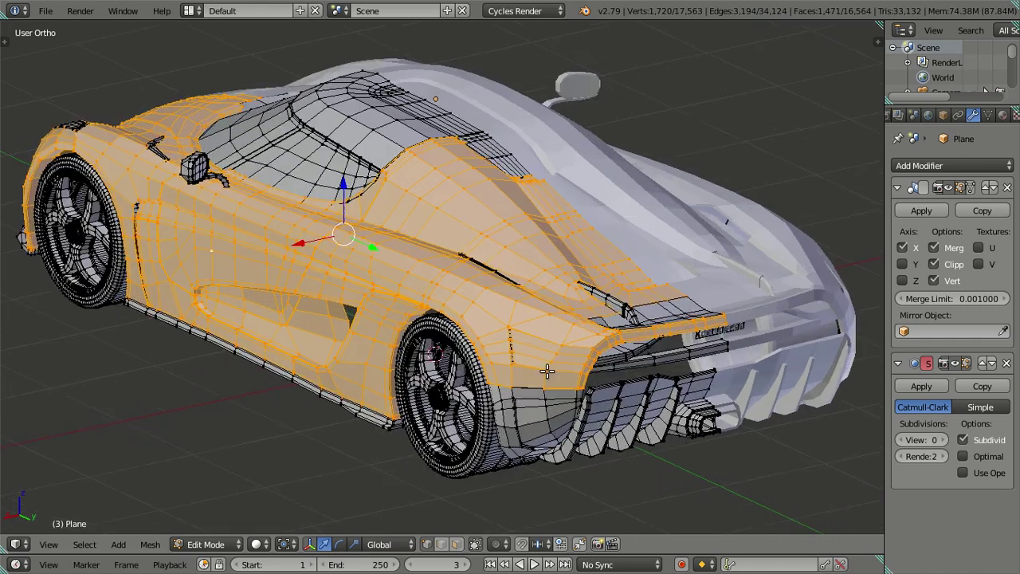
{"action": "scroll", "coordinate": [705, 328], "scroll_direction": "up", "scroll_amount": 1}
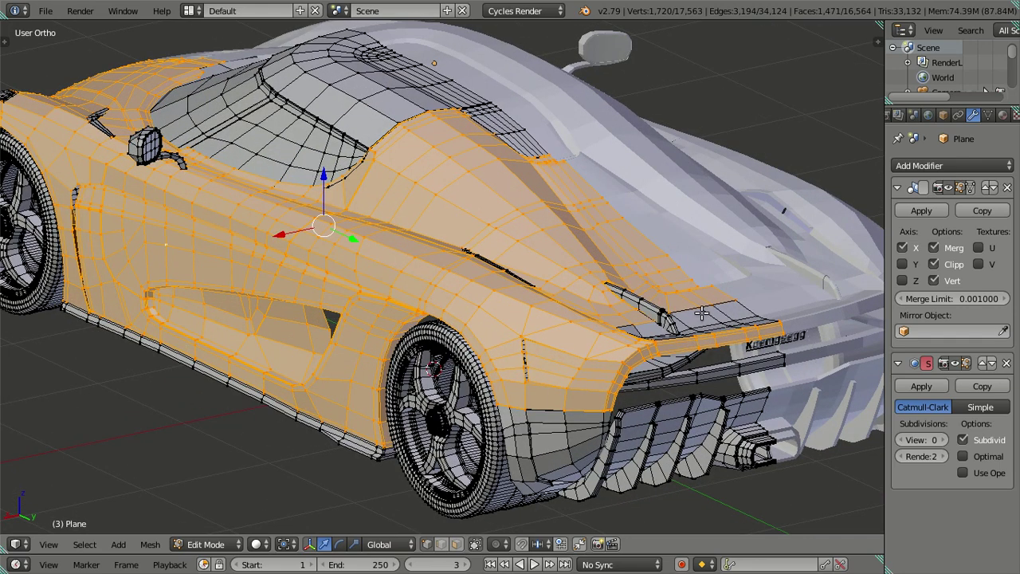
{"action": "scroll", "coordinate": [543, 407], "scroll_direction": "up", "scroll_amount": 2}
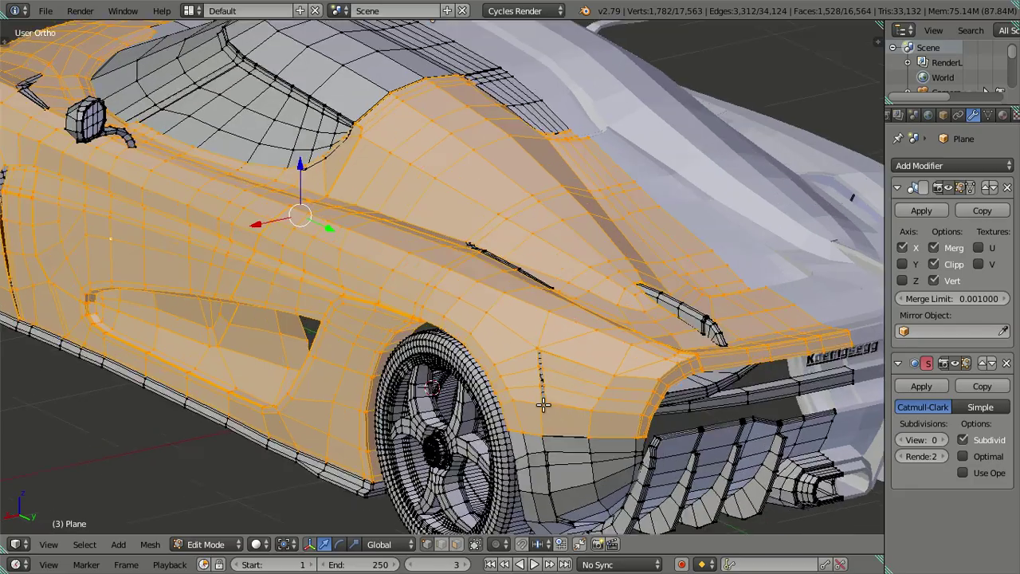
{"action": "scroll", "coordinate": [580, 412], "scroll_direction": "down", "scroll_amount": 3}
{"action": "scroll", "coordinate": [541, 416], "scroll_direction": "up", "scroll_amount": 1}
{"action": "key", "text": "l"}
{"action": "mouse_move", "coordinate": [592, 390]}
{"action": "middle_mouse_down"}
{"action": "mouse_move", "coordinate": [525, 382]}
{"action": "mouse_move", "coordinate": [565, 407]}
{"action": "mouse_move", "coordinate": [574, 399]}
{"action": "mouse_move", "coordinate": [571, 425]}
{"action": "mouse_move", "coordinate": [553, 389]}
{"action": "mouse_move", "coordinate": [572, 439]}
{"action": "mouse_move", "coordinate": [645, 446]}
{"action": "mouse_move", "coordinate": [669, 427]}
{"action": "mouse_move", "coordinate": [678, 359]}
{"action": "mouse_move", "coordinate": [609, 353]}
{"action": "middle_mouse_up"}
{"action": "scroll", "coordinate": [537, 388], "scroll_direction": "up", "scroll_amount": 2}
{"action": "scroll", "coordinate": [578, 415], "scroll_direction": "up", "scroll_amount": 1}
{"action": "scroll", "coordinate": [590, 425], "scroll_direction": "up", "scroll_amount": 1}
{"action": "scroll", "coordinate": [591, 424], "scroll_direction": "down", "scroll_amount": 2}
{"action": "scroll", "coordinate": [572, 439], "scroll_direction": "up", "scroll_amount": 2}
{"action": "scroll", "coordinate": [572, 439], "scroll_direction": "down", "scroll_amount": 3}
{"action": "scroll", "coordinate": [608, 353], "scroll_direction": "up", "scroll_amount": 2}
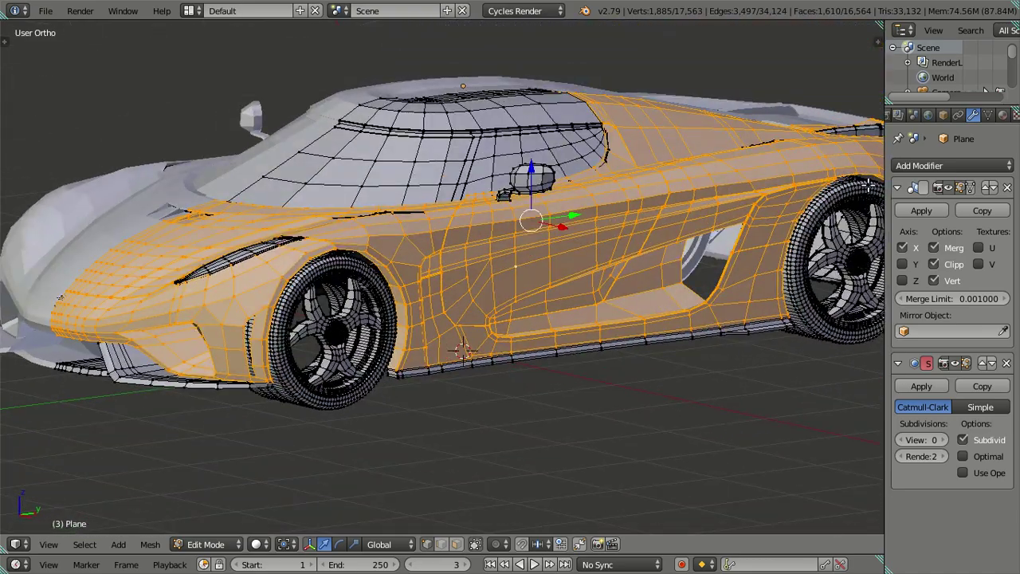
Add a material slot using Material.008 and assign it to the selected body panels.
{"action": "left_click", "coordinate": [1004, 116]}
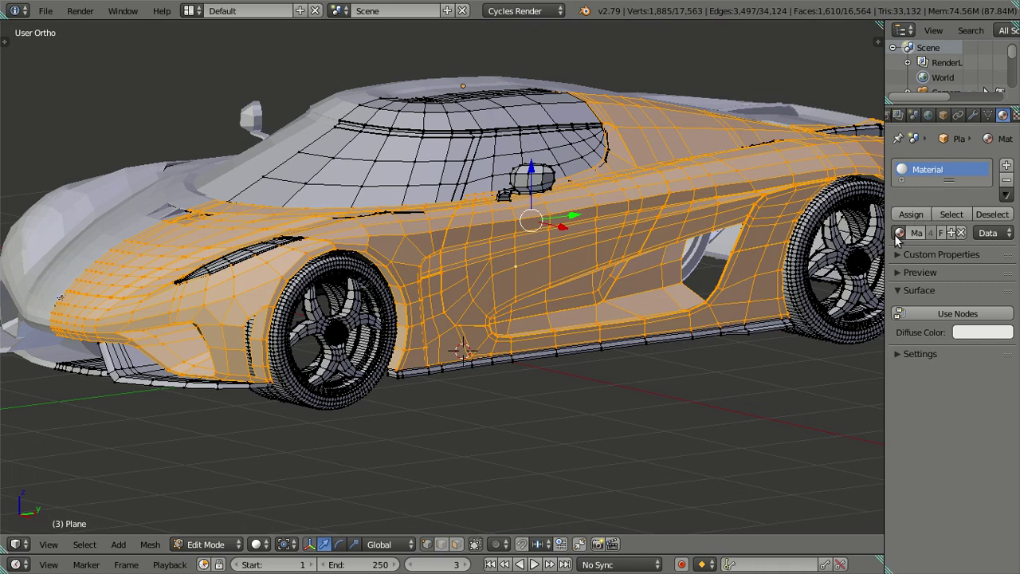
{"action": "left_click", "coordinate": [1004, 167]}
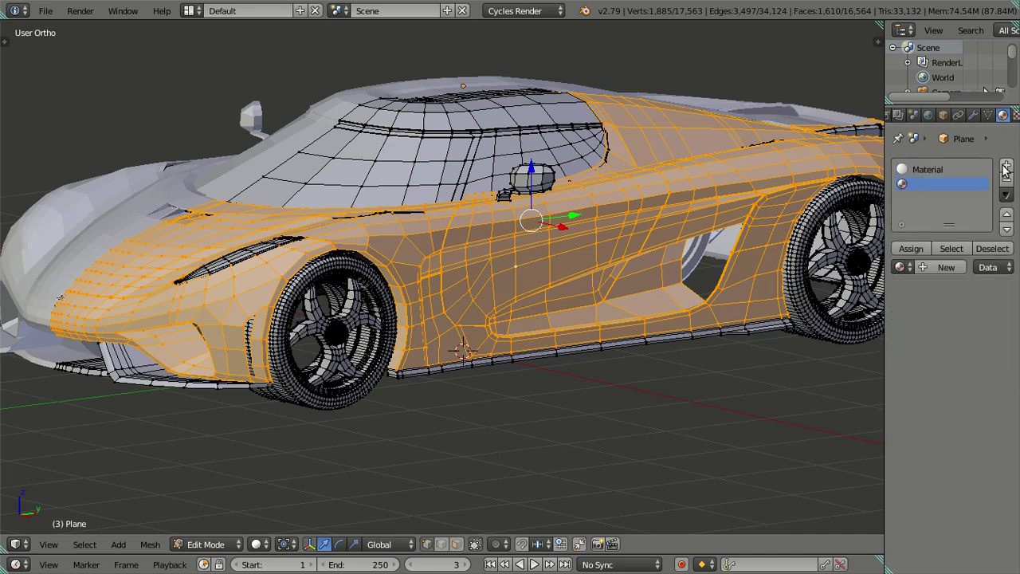
{"action": "left_click", "coordinate": [902, 267]}
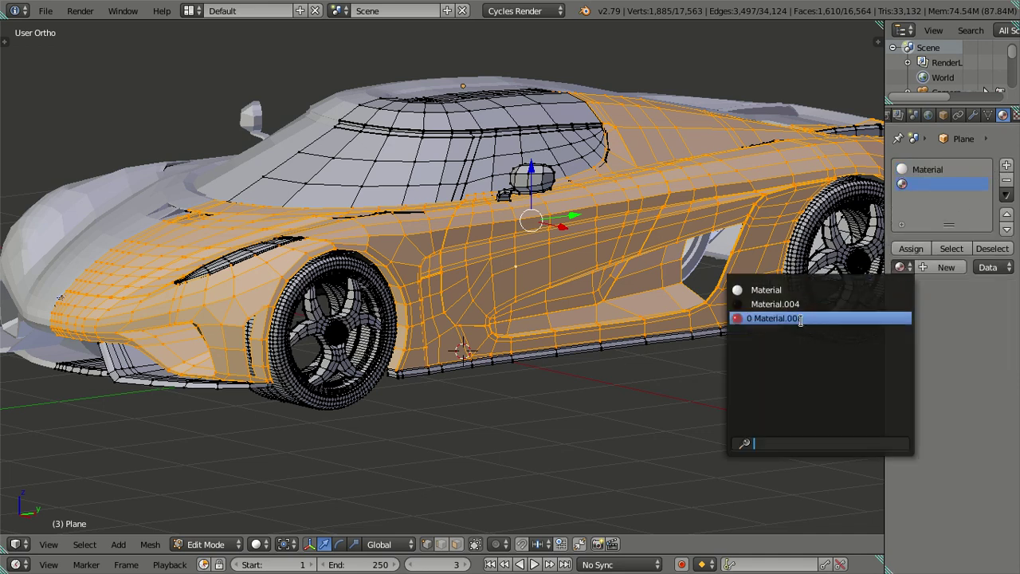
{"action": "left_click", "coordinate": [813, 318]}
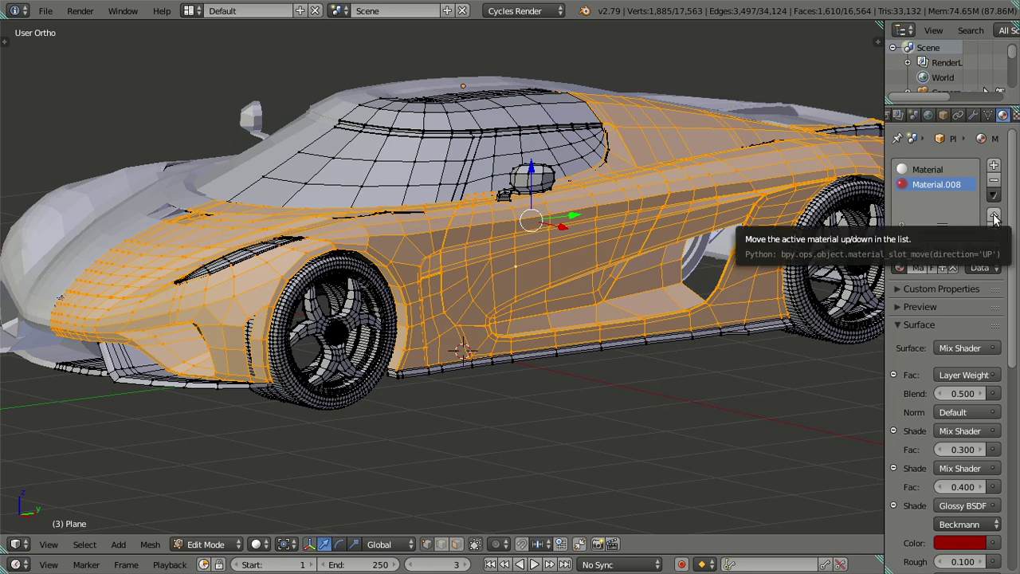
{"action": "left_click", "coordinate": [909, 249]}
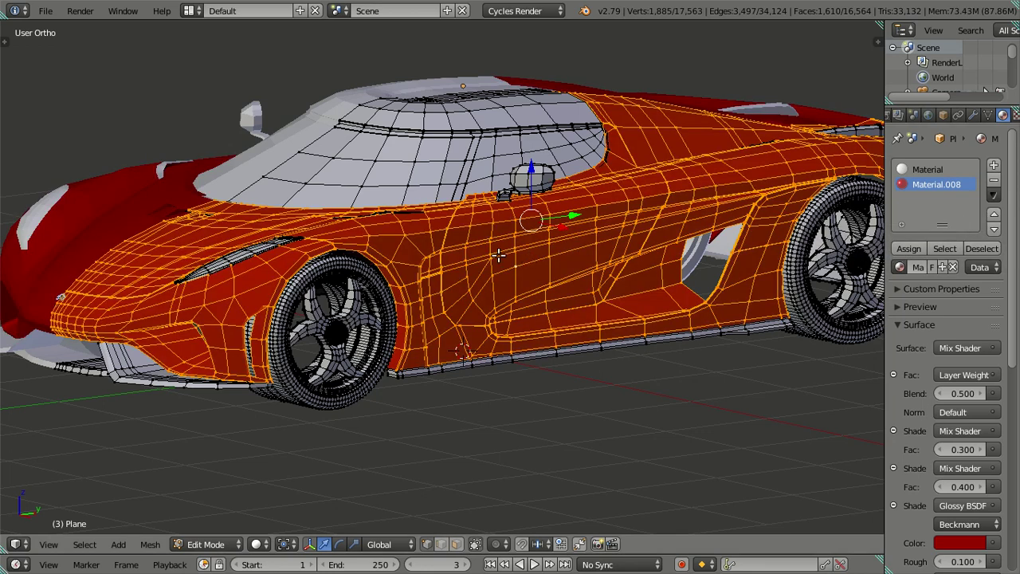
Deselect the panels and return to Object Mode.
{"action": "key", "text": "a"}
{"action": "mouse_move", "coordinate": [498, 255]}
{"action": "middle_mouse_down"}
{"action": "mouse_move", "coordinate": [516, 329]}
{"action": "mouse_move", "coordinate": [501, 291]}
{"action": "mouse_move", "coordinate": [487, 337]}
{"action": "middle_mouse_up"}
{"action": "key", "text": "Tab"}
{"action": "scroll", "coordinate": [480, 250], "scroll_direction": "up", "scroll_amount": 5}
In Edit Mode, select the linked roof panel and assign it the red Material.008.
{"action": "key", "text": "Tab"}
{"action": "right_click", "coordinate": [498, 184]}
{"action": "key", "text": "ctrl+l"}
{"action": "mouse_move", "coordinate": [539, 202]}
{"action": "middle_mouse_down"}
{"action": "mouse_move", "coordinate": [553, 186]}
{"action": "mouse_move", "coordinate": [560, 297]}
{"action": "middle_mouse_up"}
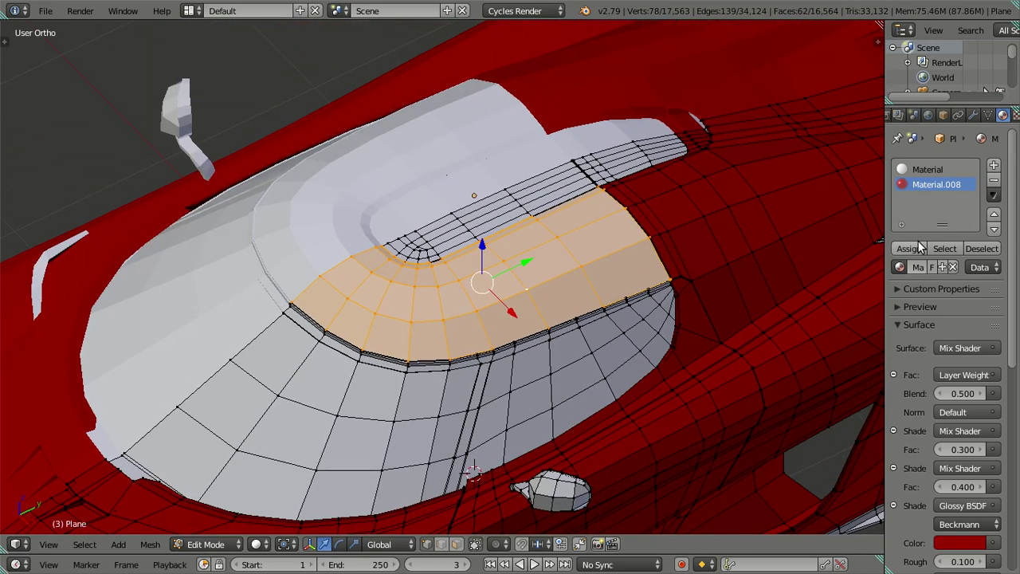
{"action": "left_click", "coordinate": [908, 248]}
{"action": "key", "text": "a"}
Orbit around the car to inspect it, ending on the headlight and front wheel.
{"action": "mouse_move", "coordinate": [731, 273]}
{"action": "middle_mouse_down"}
{"action": "mouse_move", "coordinate": [595, 275]}
{"action": "mouse_move", "coordinate": [576, 298]}
{"action": "mouse_move", "coordinate": [600, 323]}
{"action": "mouse_move", "coordinate": [502, 250]}
{"action": "mouse_move", "coordinate": [491, 278]}
{"action": "mouse_move", "coordinate": [524, 252]}
{"action": "mouse_move", "coordinate": [574, 243]}
{"action": "middle_mouse_up"}
{"action": "mouse_move", "coordinate": [600, 317]}
{"action": "middle_mouse_down"}
{"action": "mouse_move", "coordinate": [537, 290]}
{"action": "mouse_move", "coordinate": [369, 273]}
{"action": "mouse_move", "coordinate": [671, 328]}
{"action": "mouse_move", "coordinate": [610, 485]}
{"action": "mouse_move", "coordinate": [576, 364]}
{"action": "mouse_move", "coordinate": [718, 334]}
{"action": "mouse_move", "coordinate": [637, 311]}
{"action": "middle_mouse_up"}
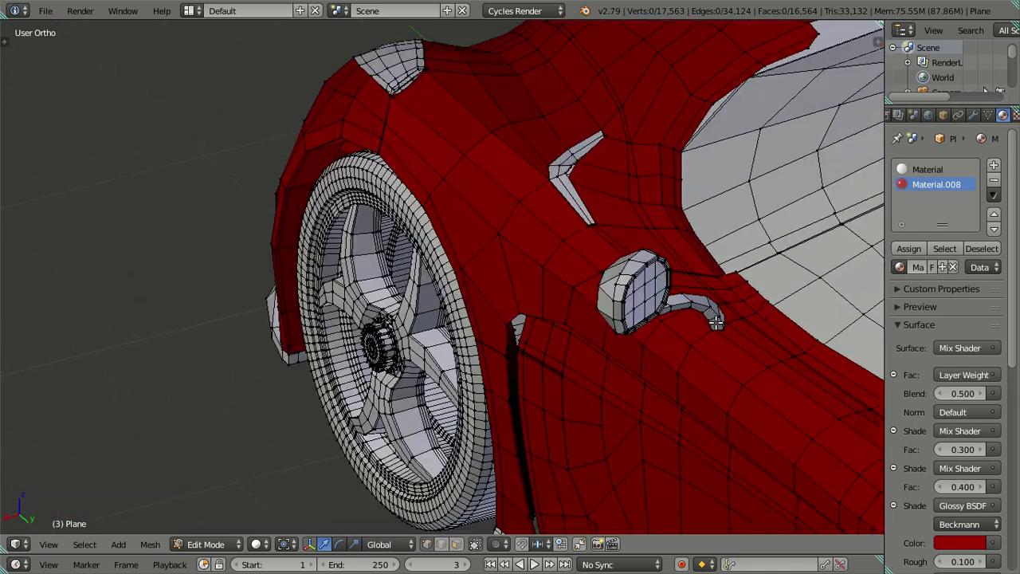
{"action": "scroll", "coordinate": [636, 322], "scroll_direction": "up", "scroll_amount": 2}
{"action": "scroll", "coordinate": [636, 322], "scroll_direction": "up", "scroll_amount": 2}
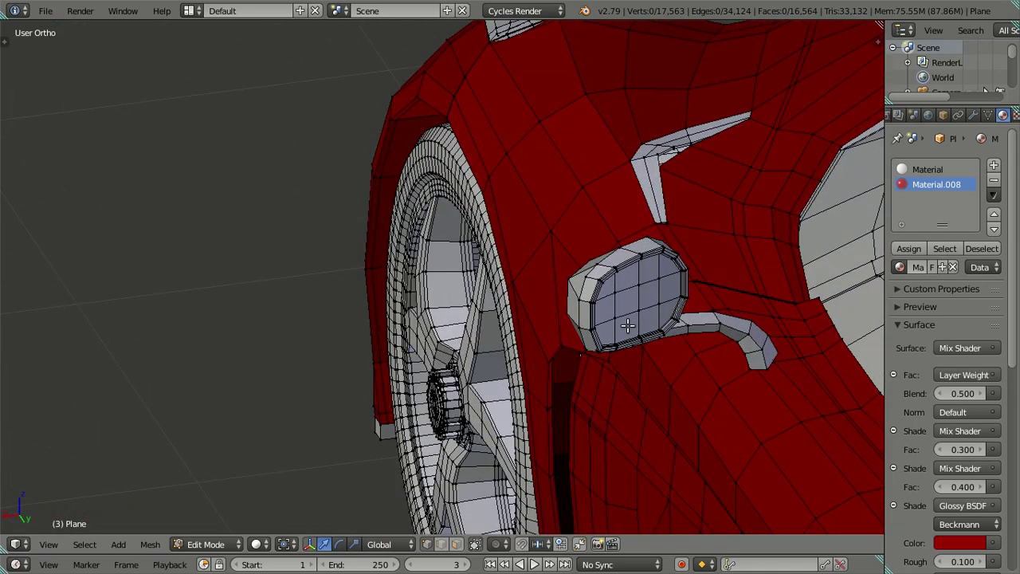
{"action": "scroll", "coordinate": [757, 476], "scroll_direction": "down", "scroll_amount": 3}
{"action": "mouse_move", "coordinate": [639, 343]}
{"action": "middle_mouse_down"}
{"action": "mouse_move", "coordinate": [480, 46]}
{"action": "mouse_move", "coordinate": [446, 239]}
{"action": "mouse_move", "coordinate": [174, 269]}
{"action": "mouse_move", "coordinate": [524, 266]}
{"action": "middle_mouse_up"}
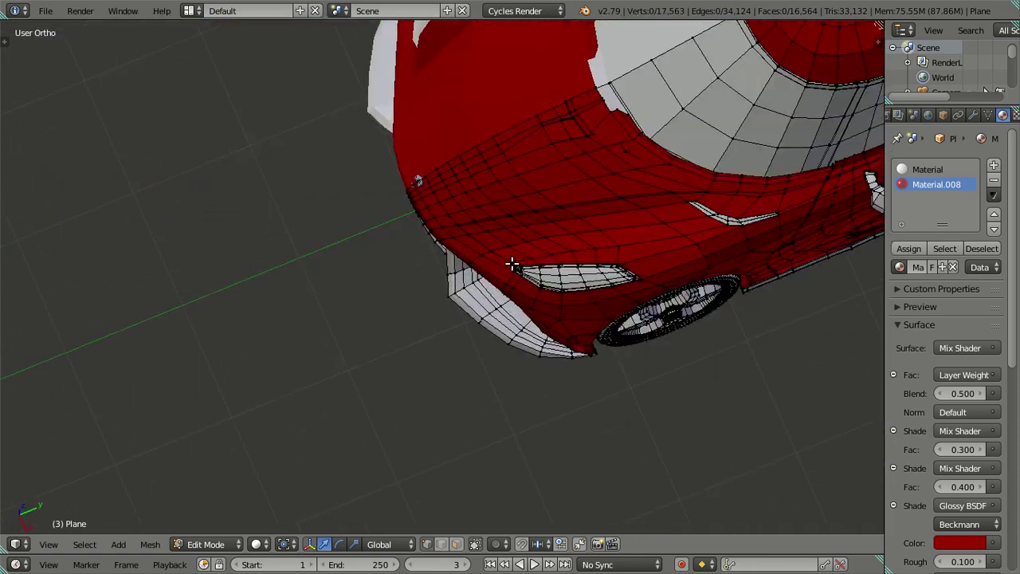
{"action": "scroll", "coordinate": [619, 287], "scroll_direction": "up", "scroll_amount": 2}
{"action": "mouse_move", "coordinate": [619, 287]}
{"action": "middle_mouse_down"}
{"action": "mouse_move", "coordinate": [660, 291]}
{"action": "mouse_move", "coordinate": [369, 222]}
{"action": "middle_mouse_up"}
{"action": "scroll", "coordinate": [369, 221], "scroll_direction": "up", "scroll_amount": 2}
{"action": "scroll", "coordinate": [369, 222], "scroll_direction": "up", "scroll_amount": 3}
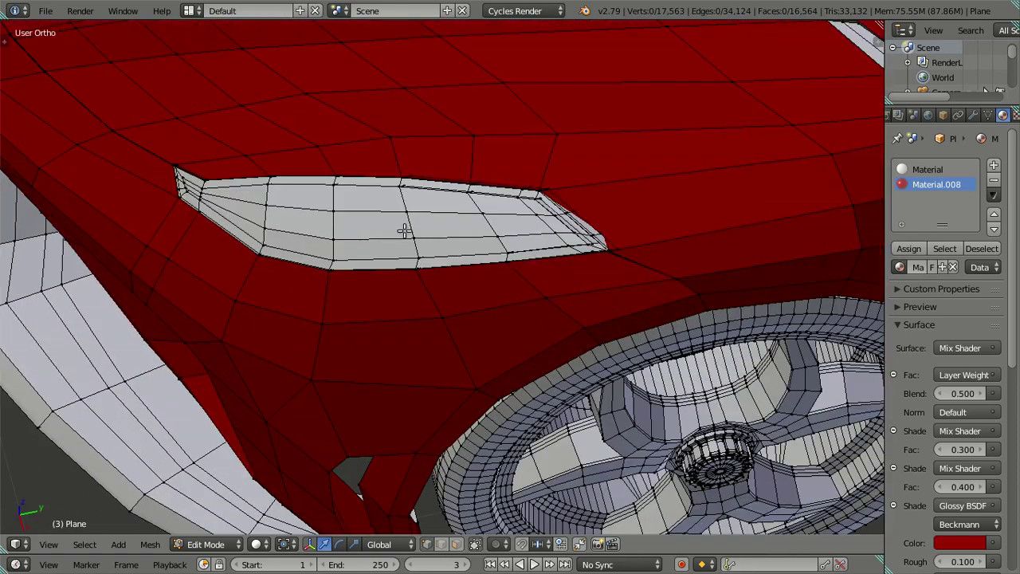
Select the headlight and add a new slot with Material.001, a copy of Material.
{"action": "key", "text": "l"}
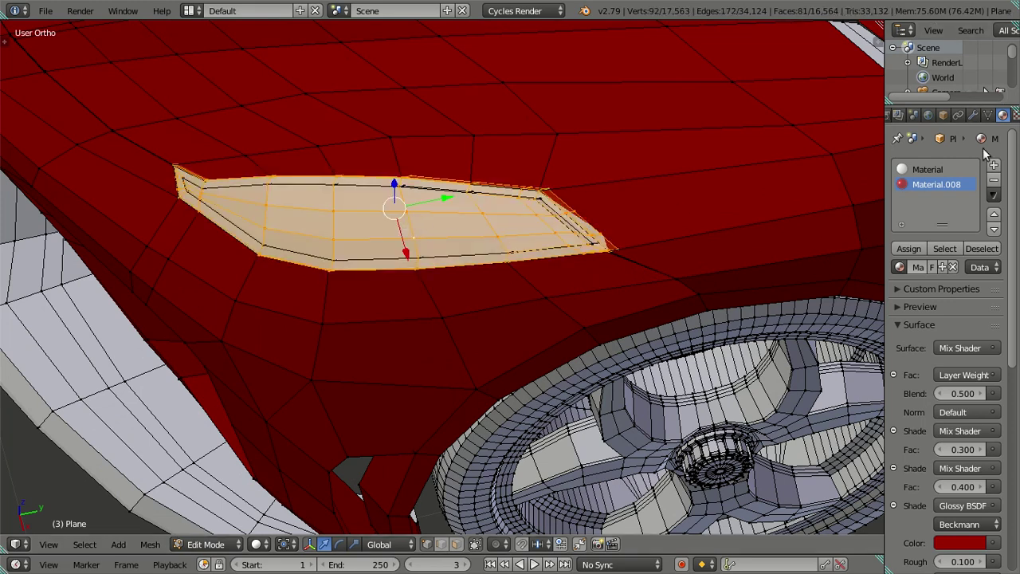
{"action": "left_click", "coordinate": [994, 165]}
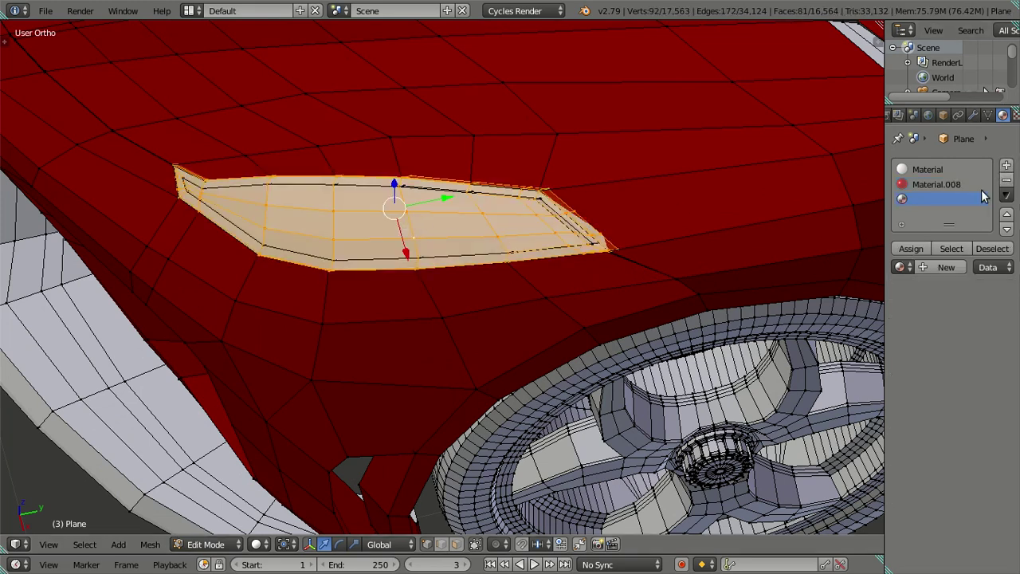
{"action": "left_click", "coordinate": [901, 267]}
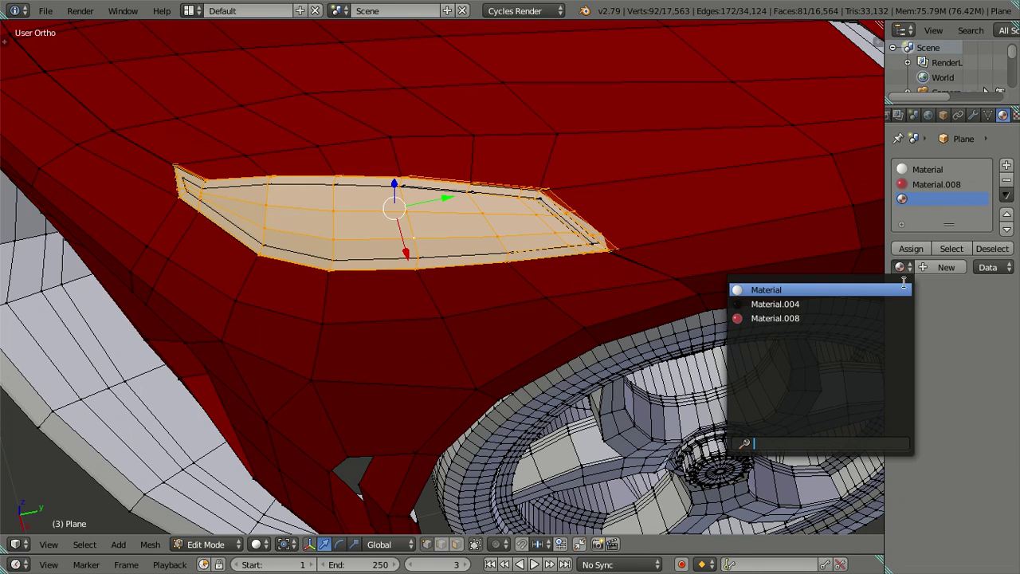
{"action": "left_click", "coordinate": [837, 289]}
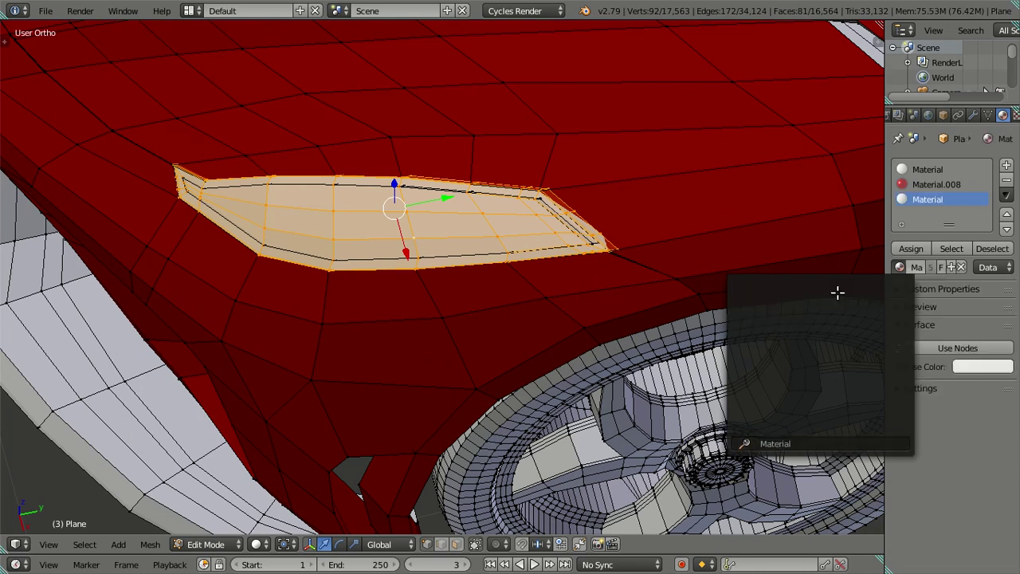
{"action": "left_click", "coordinate": [950, 266]}
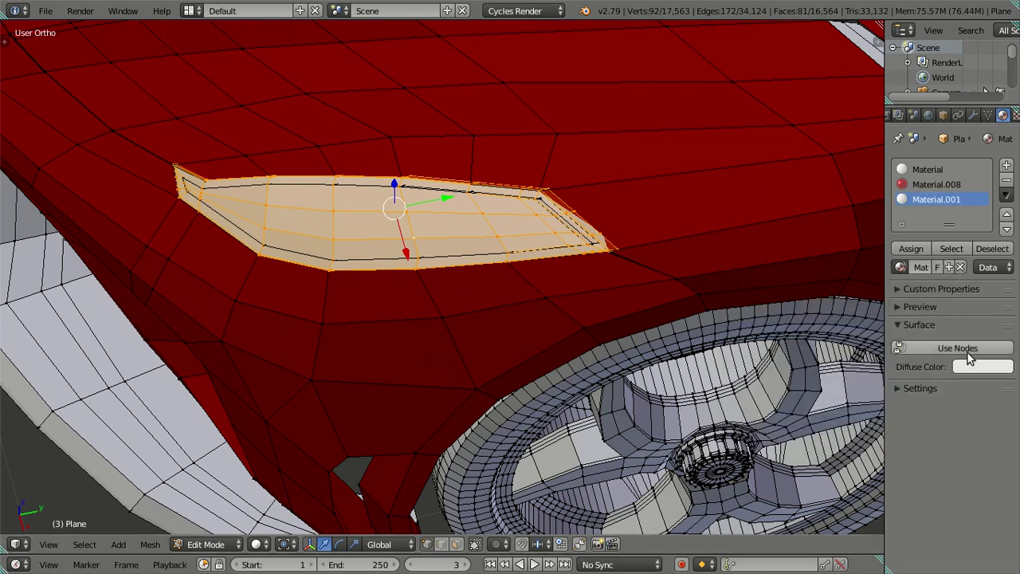
Make Material.001 a white Glass BSDF and assign it to the headlight faces.
{"action": "left_click", "coordinate": [974, 348]}
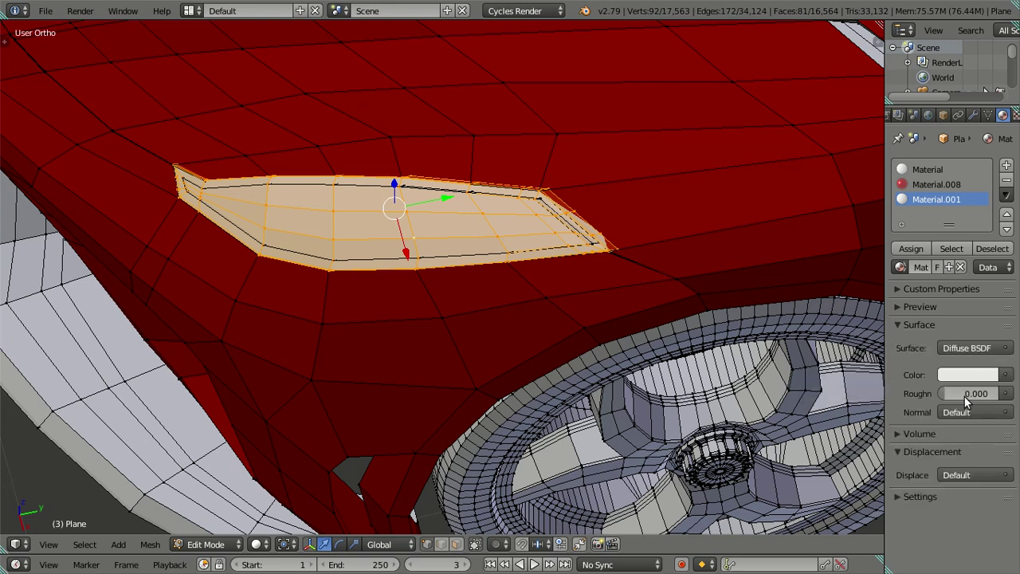
{"action": "left_click", "coordinate": [969, 346]}
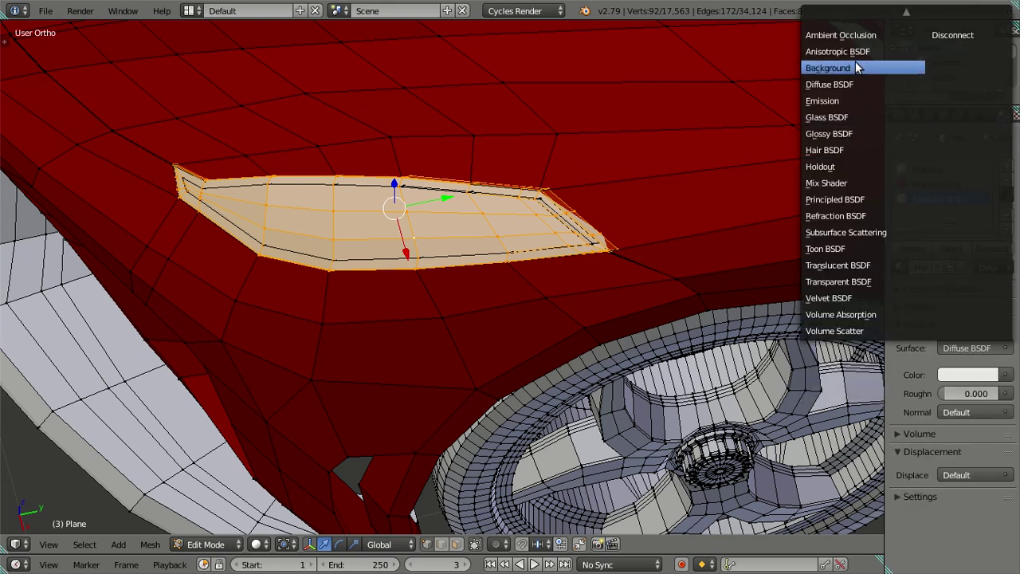
{"action": "left_click", "coordinate": [849, 118]}
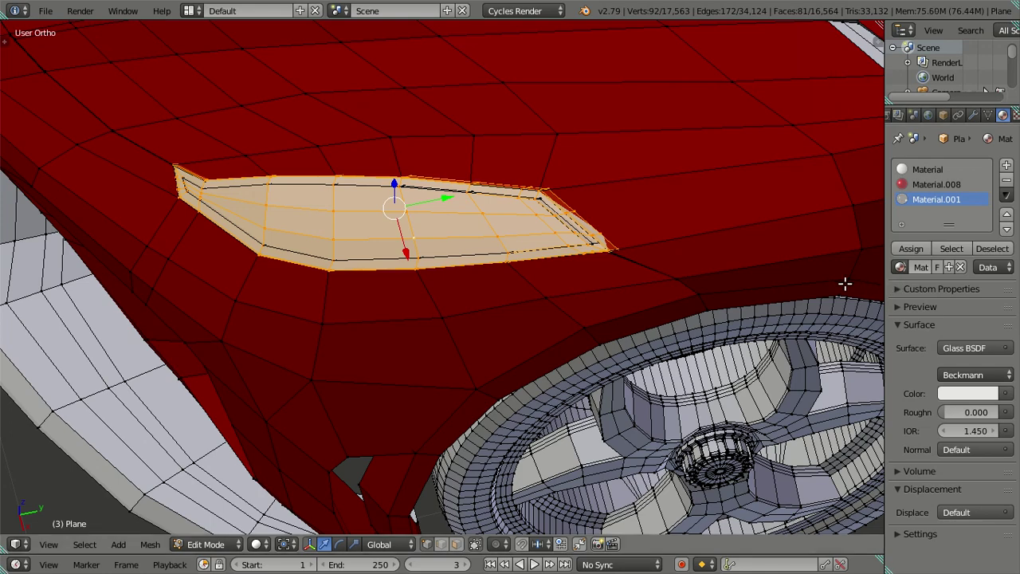
{"action": "mouse_move", "coordinate": [606, 258]}
{"action": "middle_mouse_down"}
{"action": "mouse_move", "coordinate": [624, 223]}
{"action": "mouse_move", "coordinate": [641, 215]}
{"action": "middle_mouse_up"}
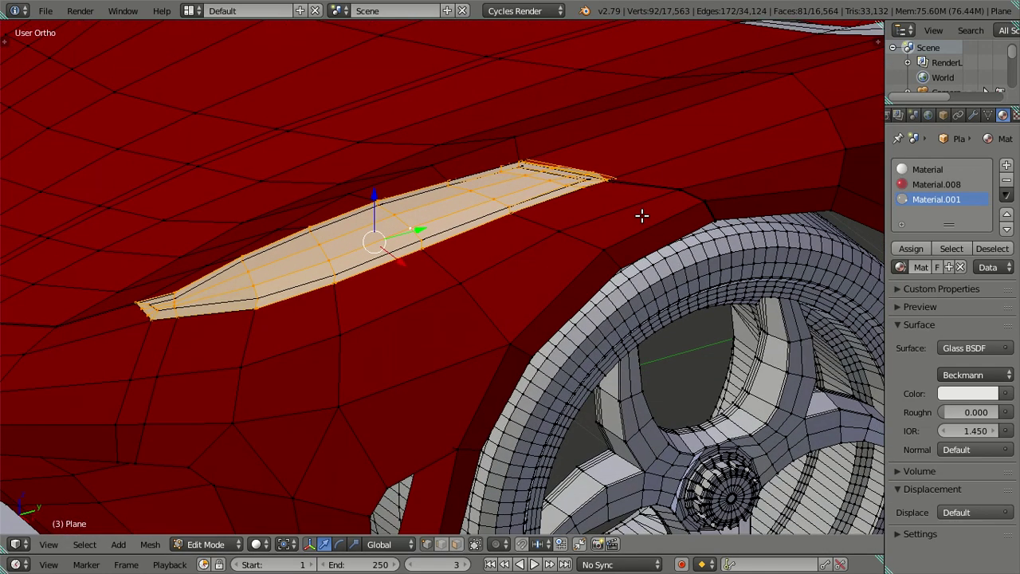
{"action": "left_click", "coordinate": [959, 393]}
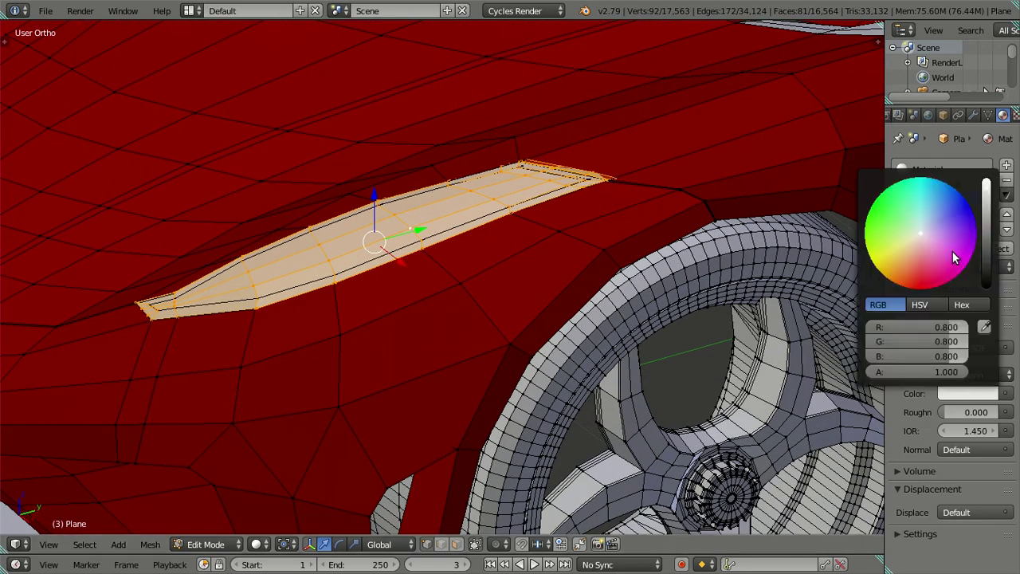
{"action": "left_click", "coordinate": [961, 393]}
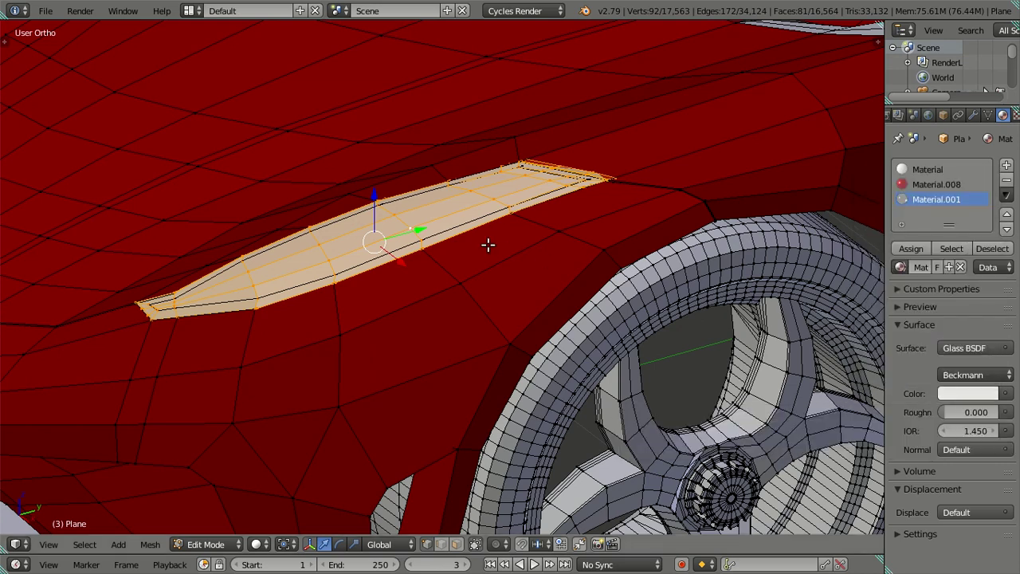
{"action": "left_click", "coordinate": [911, 251]}
{"action": "key", "text": "a"}
{"action": "mouse_move", "coordinate": [484, 237]}
{"action": "middle_mouse_down"}
{"action": "mouse_move", "coordinate": [849, 221]}
{"action": "mouse_move", "coordinate": [495, 306]}
{"action": "mouse_move", "coordinate": [422, 270]}
{"action": "mouse_move", "coordinate": [510, 266]}
{"action": "mouse_move", "coordinate": [466, 230]}
{"action": "mouse_move", "coordinate": [451, 252]}
{"action": "middle_mouse_up"}
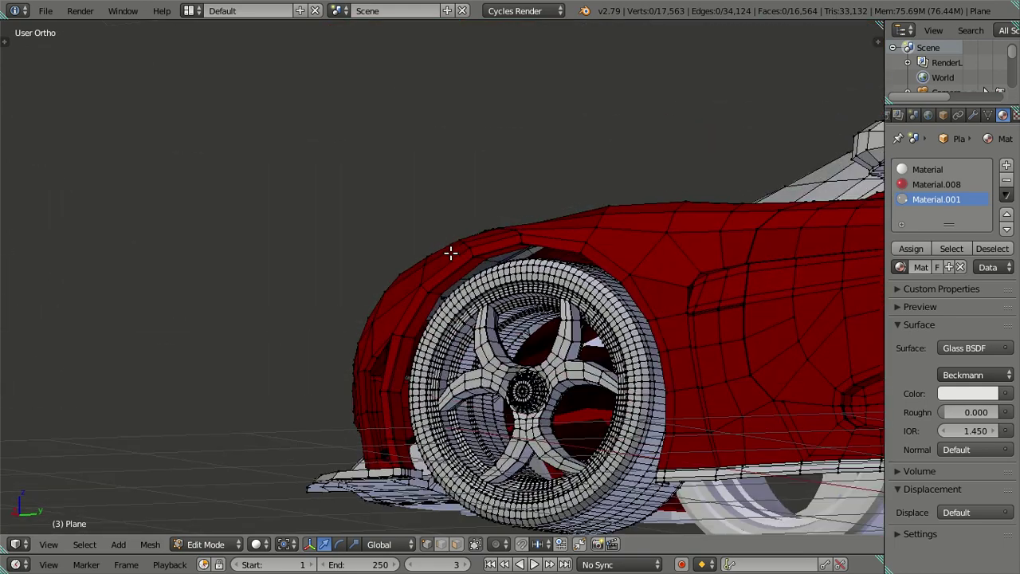
Select the linked inner wheel-arch faces and assign them Material.004 in a new slot.
{"action": "scroll", "coordinate": [450, 252], "scroll_direction": "up", "scroll_amount": 2}
{"action": "scroll", "coordinate": [478, 263], "scroll_direction": "up", "scroll_amount": 2}
{"action": "scroll", "coordinate": [502, 273], "scroll_direction": "up", "scroll_amount": 2}
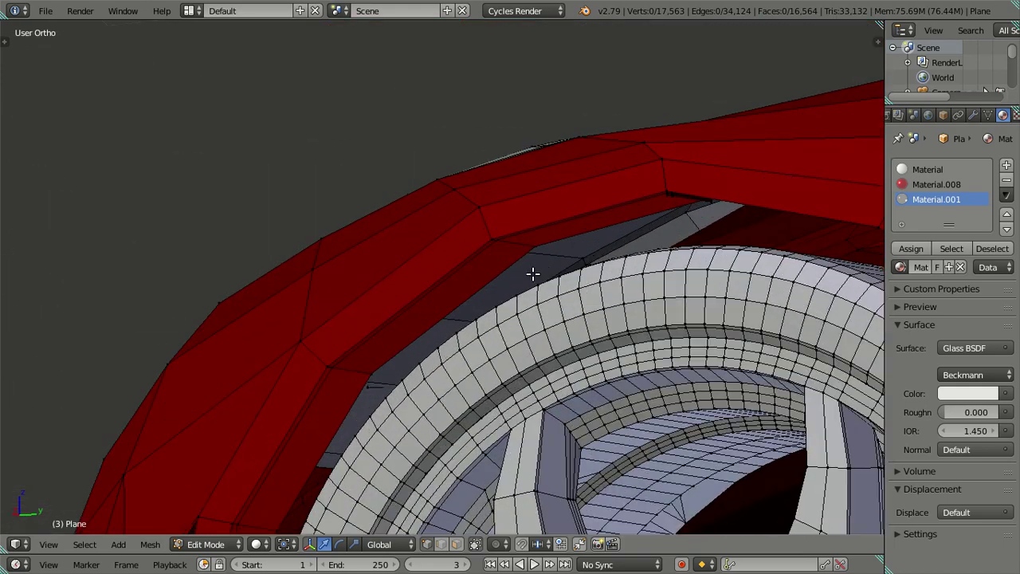
{"action": "key", "text": "ctrl+l"}
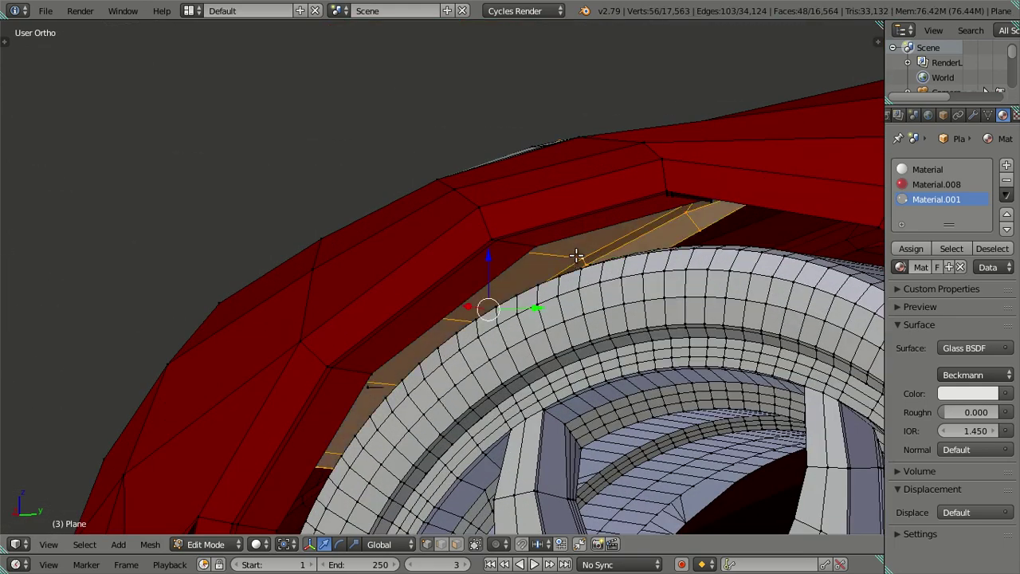
{"action": "left_click", "coordinate": [1006, 165]}
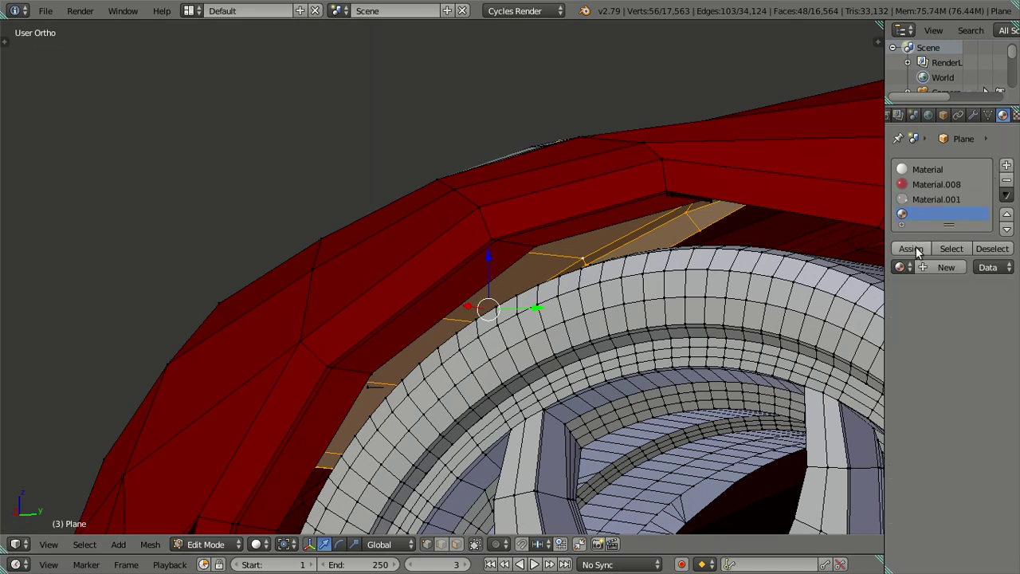
{"action": "left_click", "coordinate": [901, 268]}
{"action": "left_click", "coordinate": [826, 315]}
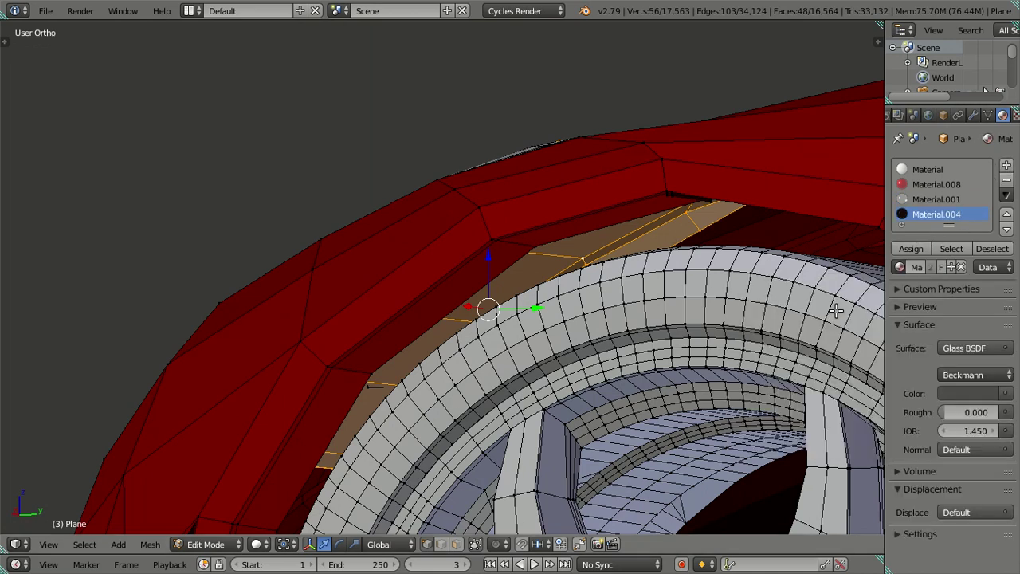
{"action": "left_click", "coordinate": [911, 248]}
{"action": "mouse_move", "coordinate": [455, 269]}
{"action": "middle_mouse_down"}
{"action": "mouse_move", "coordinate": [431, 277]}
{"action": "mouse_move", "coordinate": [556, 322]}
{"action": "mouse_move", "coordinate": [458, 291]}
{"action": "middle_mouse_up"}
{"action": "key", "text": "a"}
{"action": "scroll", "coordinate": [494, 292], "scroll_direction": "up", "scroll_amount": 5}
{"action": "key", "text": "l"}
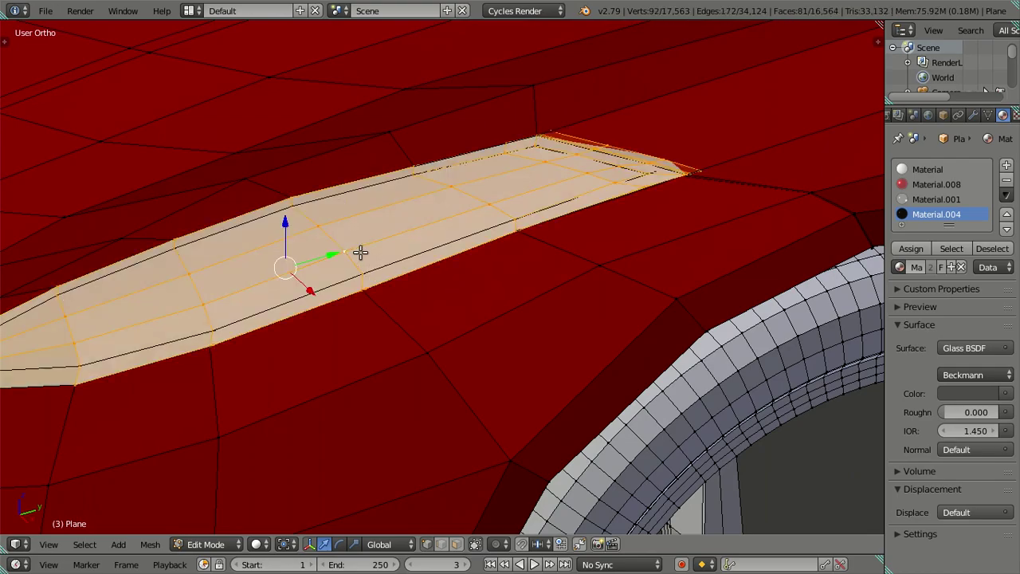
{"action": "key", "text": "h"}
{"action": "mouse_move", "coordinate": [360, 252]}
{"action": "middle_mouse_down"}
{"action": "mouse_move", "coordinate": [409, 273]}
{"action": "mouse_move", "coordinate": [496, 235]}
{"action": "mouse_move", "coordinate": [353, 278]}
{"action": "mouse_move", "coordinate": [351, 269]}
{"action": "middle_mouse_up"}
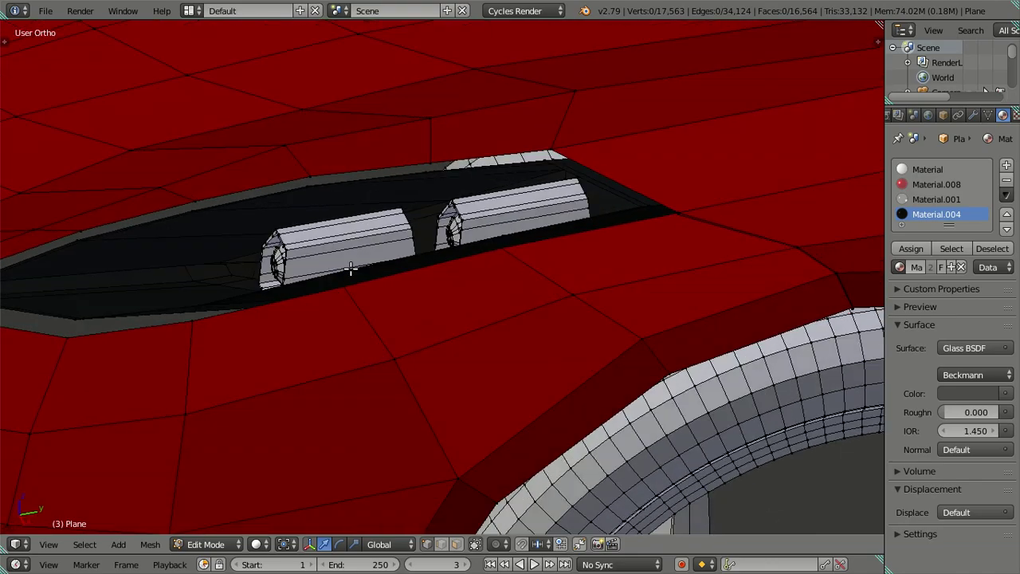
{"action": "key", "text": "alt+h"}
{"action": "scroll", "coordinate": [360, 251], "scroll_direction": "down", "scroll_amount": 3}
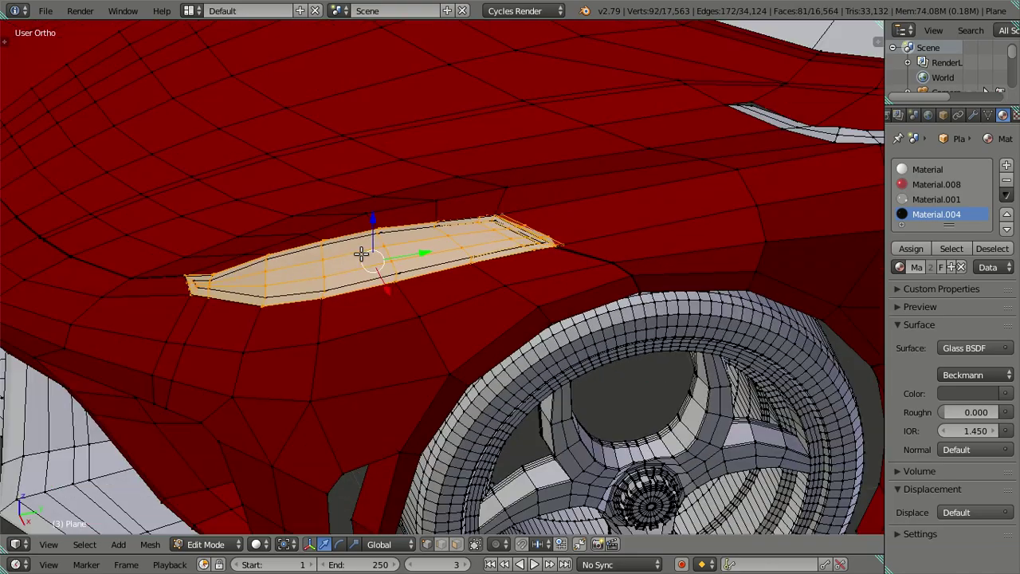
{"action": "scroll", "coordinate": [363, 254], "scroll_direction": "down", "scroll_amount": 3}
{"action": "key", "text": "a"}
{"action": "mouse_move", "coordinate": [437, 257]}
{"action": "middle_mouse_down"}
{"action": "mouse_move", "coordinate": [430, 313]}
{"action": "mouse_move", "coordinate": [399, 319]}
{"action": "mouse_move", "coordinate": [446, 311]}
{"action": "middle_mouse_up"}
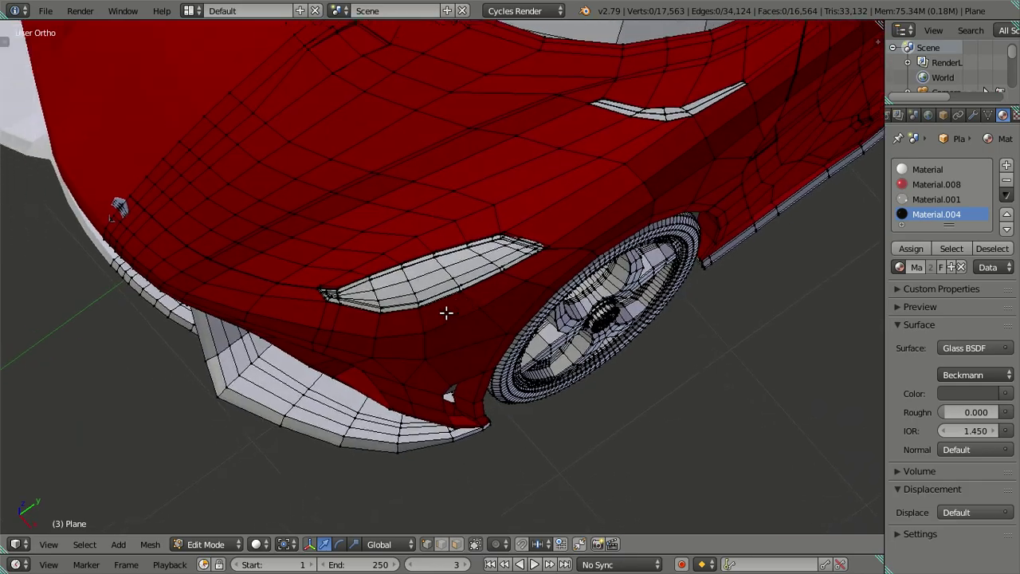
{"action": "scroll", "coordinate": [494, 337], "scroll_direction": "up", "scroll_amount": 4}
{"action": "scroll", "coordinate": [513, 291], "scroll_direction": "down", "scroll_amount": 2}
{"action": "scroll", "coordinate": [531, 266], "scroll_direction": "down", "scroll_amount": 2}
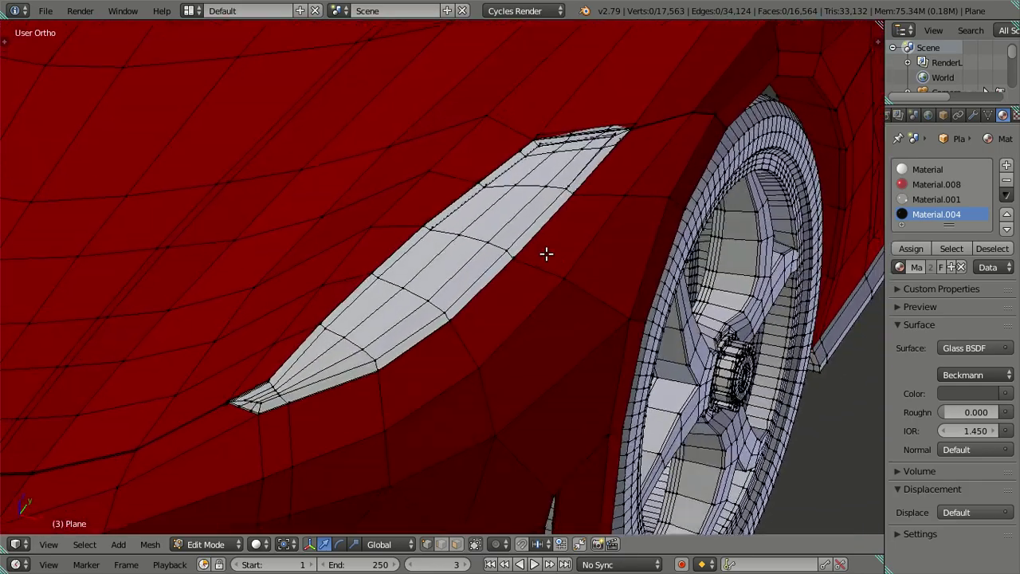
{"action": "scroll", "coordinate": [546, 252], "scroll_direction": "down", "scroll_amount": 2}
{"action": "mouse_move", "coordinate": [520, 283]}
{"action": "middle_mouse_down"}
{"action": "mouse_move", "coordinate": [480, 321]}
{"action": "mouse_move", "coordinate": [494, 334]}
{"action": "mouse_move", "coordinate": [539, 262]}
{"action": "mouse_move", "coordinate": [361, 373]}
{"action": "mouse_move", "coordinate": [345, 419]}
{"action": "mouse_move", "coordinate": [410, 423]}
{"action": "mouse_move", "coordinate": [517, 407]}
{"action": "mouse_move", "coordinate": [490, 436]}
{"action": "middle_mouse_up"}
{"action": "key", "text": "l"}
{"action": "scroll", "coordinate": [443, 430], "scroll_direction": "up", "scroll_amount": 2}
{"action": "scroll", "coordinate": [517, 407], "scroll_direction": "up", "scroll_amount": 2}
{"action": "key", "text": "a"}
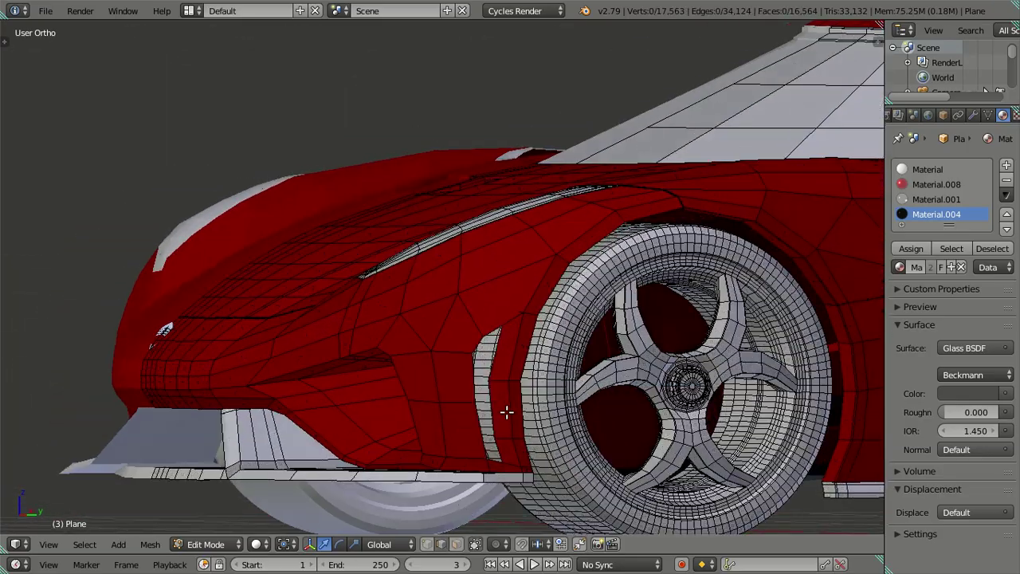
Extrude the fender vent's edge loop and nudge it along the X axis.
{"action": "scroll", "coordinate": [471, 335], "scroll_direction": "up", "scroll_amount": 2}
{"action": "scroll", "coordinate": [464, 359], "scroll_direction": "up", "scroll_amount": 2}
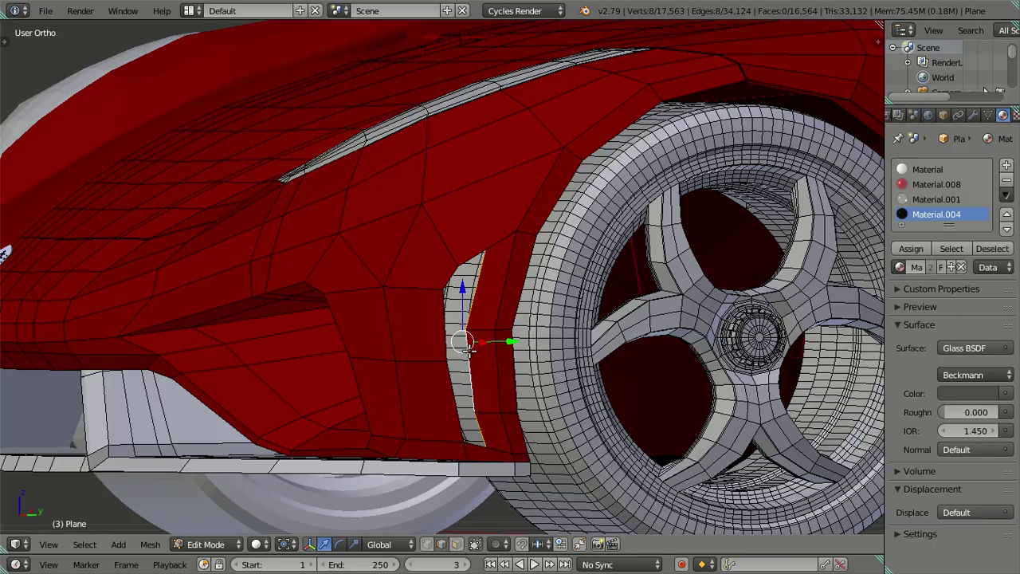
{"action": "scroll", "coordinate": [470, 349], "scroll_direction": "down", "scroll_amount": 4}
{"action": "middle_click_drag", "start_coordinate": [470, 349], "coordinate": [439, 405]}
{"action": "scroll", "coordinate": [439, 405], "scroll_direction": "up", "scroll_amount": 2}
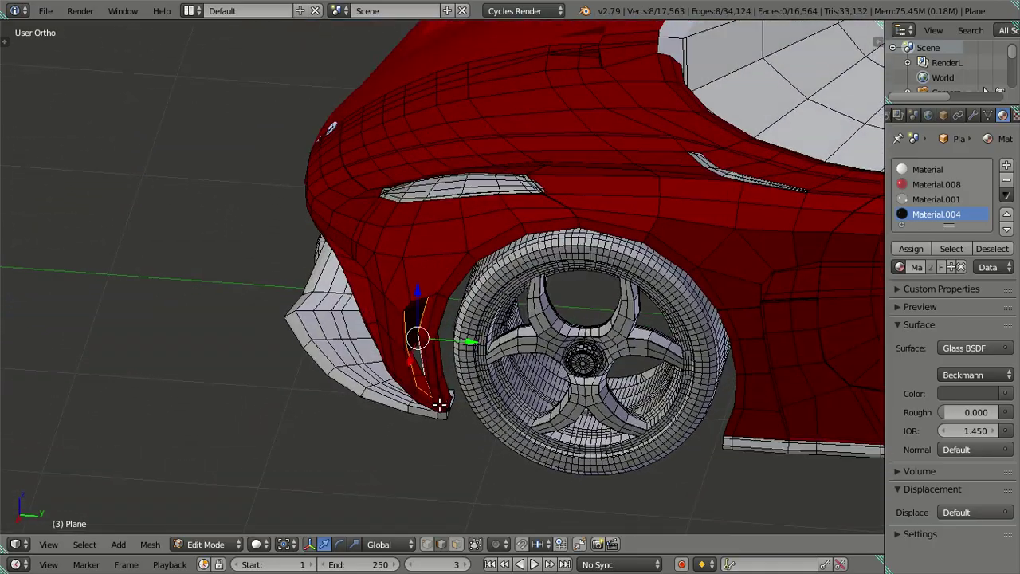
{"action": "scroll", "coordinate": [439, 405], "scroll_direction": "up", "scroll_amount": 2}
{"action": "key", "text": "e"}
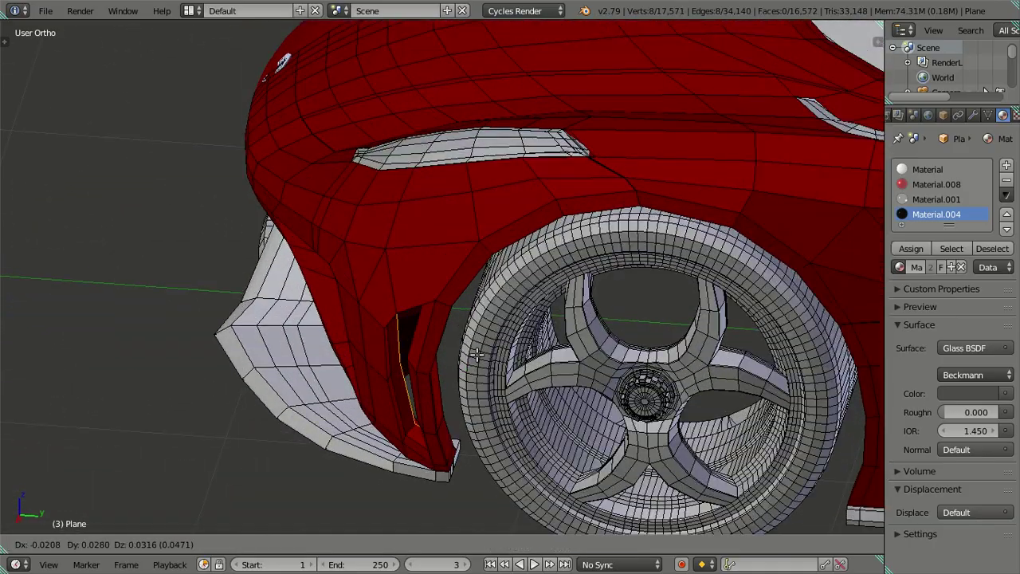
{"action": "left_click", "coordinate": [475, 363]}
{"action": "middle_click_drag", "start_coordinate": [474, 364], "coordinate": [494, 411]}
{"action": "left_click_drag", "start_coordinate": [494, 411], "coordinate": [480, 404]}
Check the vent in wireframe and move the new vertices along the Y axis.
{"action": "mouse_move", "coordinate": [505, 403]}
{"action": "middle_mouse_down"}
{"action": "mouse_move", "coordinate": [448, 396]}
{"action": "mouse_move", "coordinate": [467, 383]}
{"action": "mouse_move", "coordinate": [480, 341]}
{"action": "mouse_move", "coordinate": [514, 357]}
{"action": "mouse_move", "coordinate": [437, 347]}
{"action": "mouse_move", "coordinate": [399, 329]}
{"action": "middle_mouse_up"}
{"action": "key", "text": "z"}
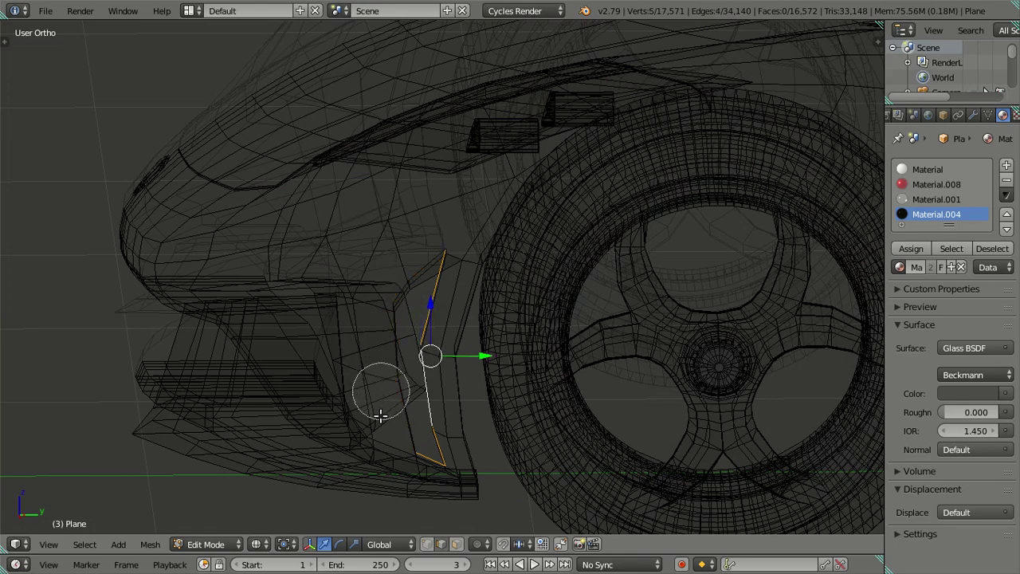
{"action": "key", "text": "z"}
{"action": "middle_click_drag", "start_coordinate": [398, 428], "coordinate": [451, 491]}
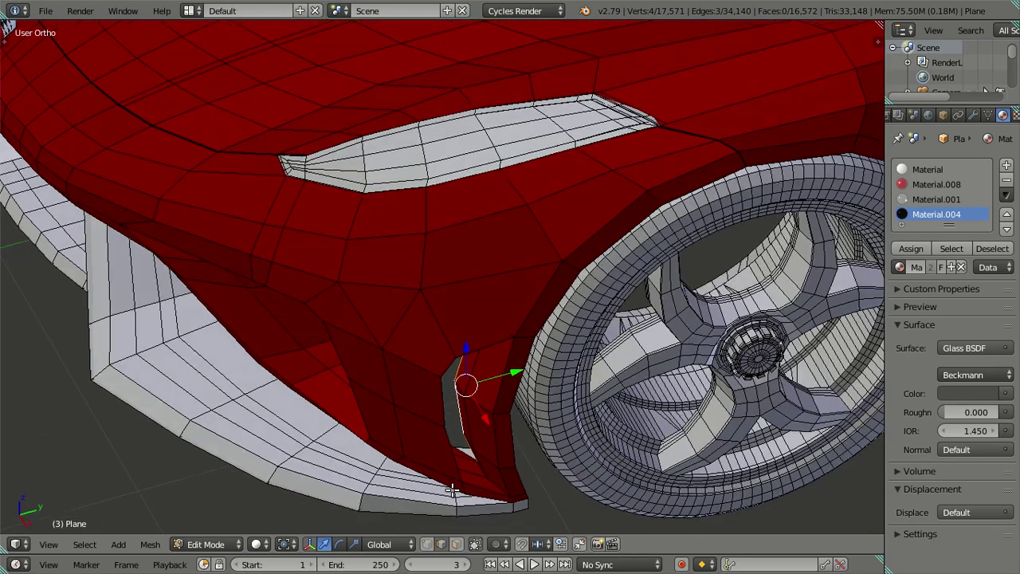
{"action": "left_click_drag", "start_coordinate": [512, 373], "coordinate": [505, 372]}
{"action": "mouse_move", "coordinate": [505, 371]}
{"action": "middle_mouse_down"}
{"action": "mouse_move", "coordinate": [485, 407]}
{"action": "mouse_move", "coordinate": [473, 367]}
{"action": "middle_mouse_up"}
In face select mode, select both vent face groups and assign black Material.004.
{"action": "key", "text": "a"}
{"action": "left_click", "coordinate": [456, 543]}
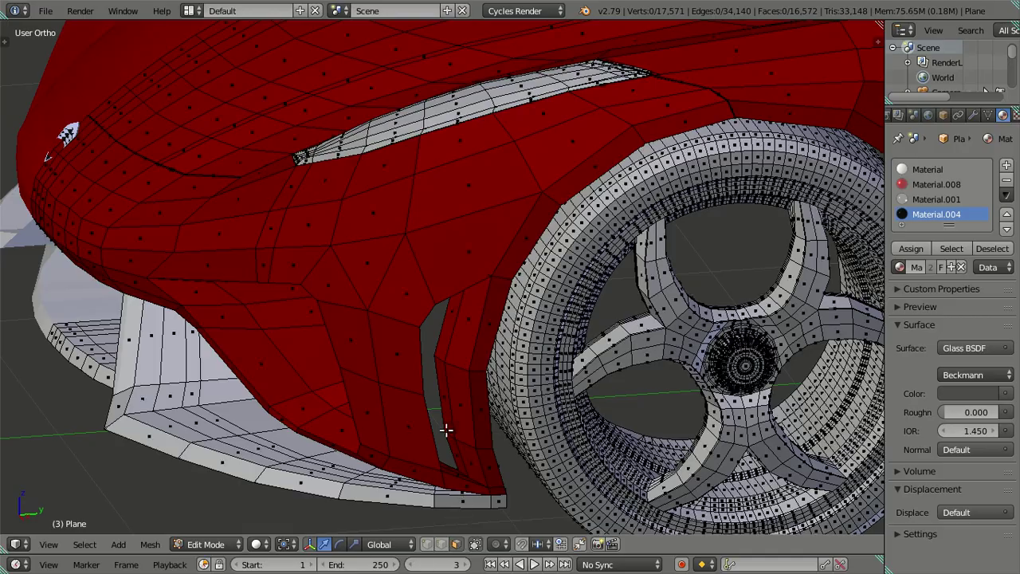
{"action": "scroll", "coordinate": [434, 418], "scroll_direction": "up", "scroll_amount": 4}
{"action": "key", "text": "l"}
{"action": "scroll", "coordinate": [439, 418], "scroll_direction": "down", "scroll_amount": 4}
{"action": "mouse_move", "coordinate": [439, 418]}
{"action": "middle_mouse_down"}
{"action": "mouse_move", "coordinate": [414, 367]}
{"action": "mouse_move", "coordinate": [344, 323]}
{"action": "middle_mouse_up"}
{"action": "key", "text": "l"}
{"action": "scroll", "coordinate": [344, 323], "scroll_direction": "down", "scroll_amount": 5}
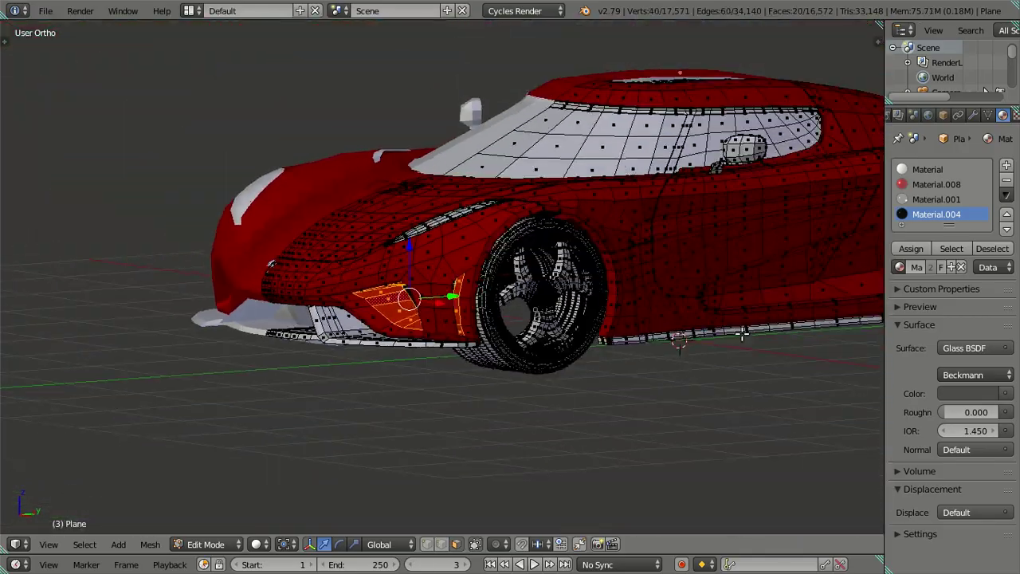
{"action": "left_click", "coordinate": [901, 250]}
{"action": "key", "text": "a"}
{"action": "mouse_move", "coordinate": [558, 303]}
{"action": "middle_mouse_down"}
{"action": "mouse_move", "coordinate": [576, 292]}
{"action": "mouse_move", "coordinate": [594, 334]}
{"action": "mouse_move", "coordinate": [382, 330]}
{"action": "middle_mouse_up"}
Select the linked front bumper piece and assign it Material.004.
{"action": "right_click", "coordinate": [323, 328]}
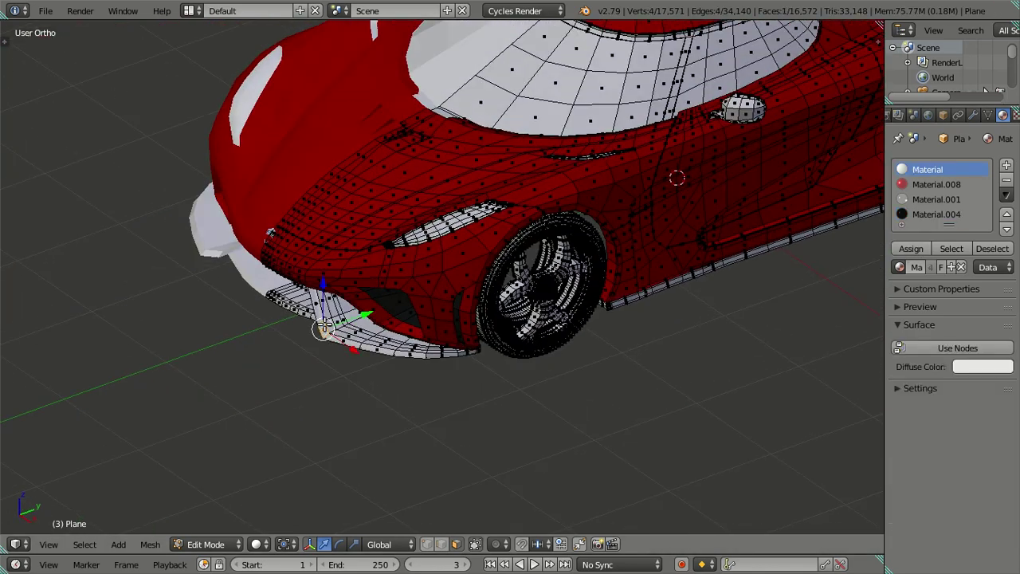
{"action": "key", "text": "ctrl+l"}
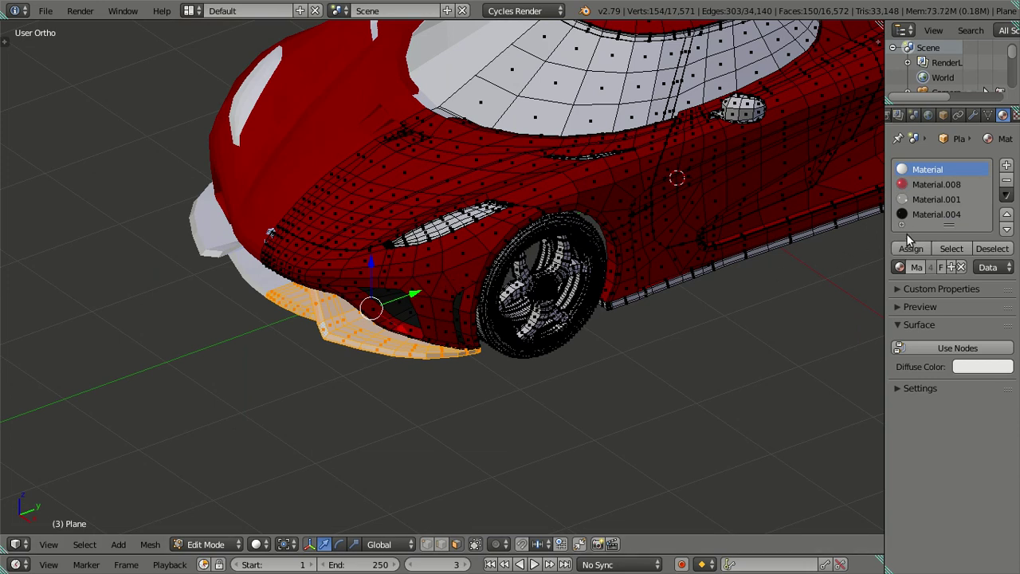
{"action": "left_click", "coordinate": [932, 213]}
{"action": "left_click", "coordinate": [910, 248]}
{"action": "key", "text": "a"}
Select the whole windshield and assign it black Material.004.
{"action": "mouse_move", "coordinate": [701, 263]}
{"action": "middle_mouse_down"}
{"action": "mouse_move", "coordinate": [560, 226]}
{"action": "mouse_move", "coordinate": [455, 396]}
{"action": "middle_mouse_up"}
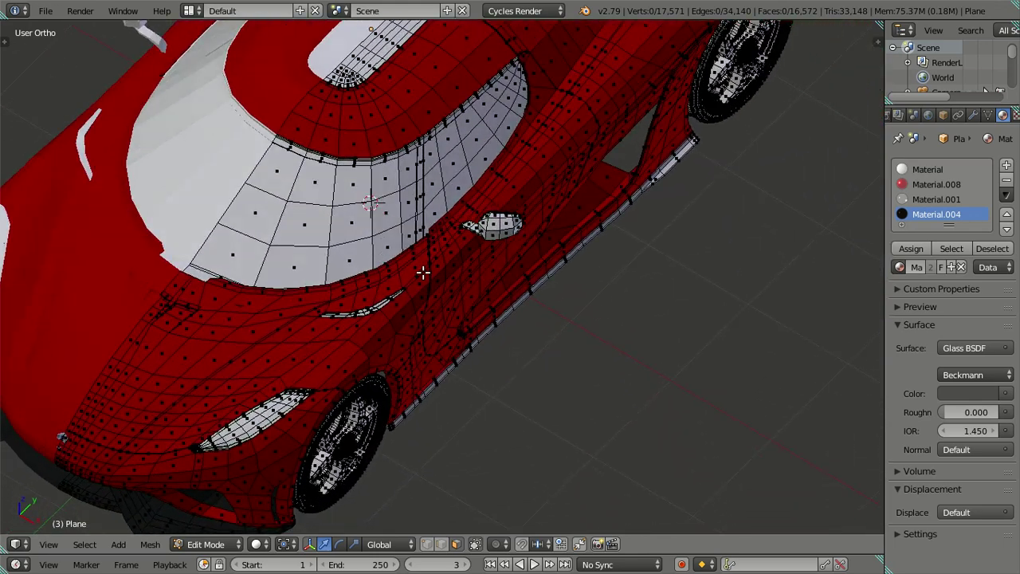
{"action": "middle_click_drag", "start_coordinate": [423, 272], "coordinate": [487, 321]}
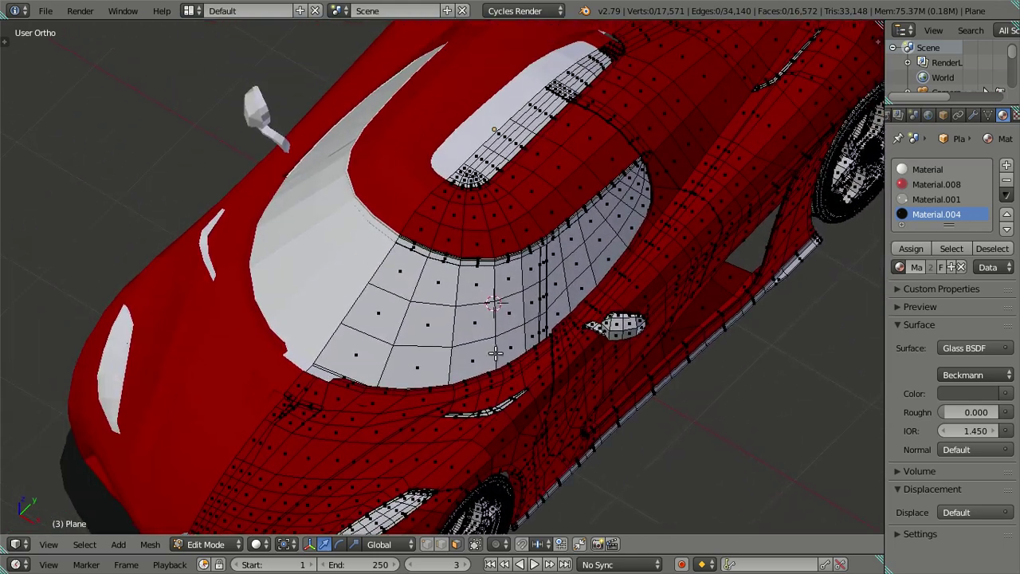
{"action": "scroll", "coordinate": [487, 320], "scroll_direction": "up", "scroll_amount": 3}
{"action": "right_click", "coordinate": [488, 320]}
{"action": "key", "text": "ctrl+l"}
{"action": "mouse_move", "coordinate": [613, 313]}
{"action": "middle_mouse_down"}
{"action": "mouse_move", "coordinate": [547, 420]}
{"action": "mouse_move", "coordinate": [590, 261]}
{"action": "middle_mouse_up"}
{"action": "left_click", "coordinate": [928, 214]}
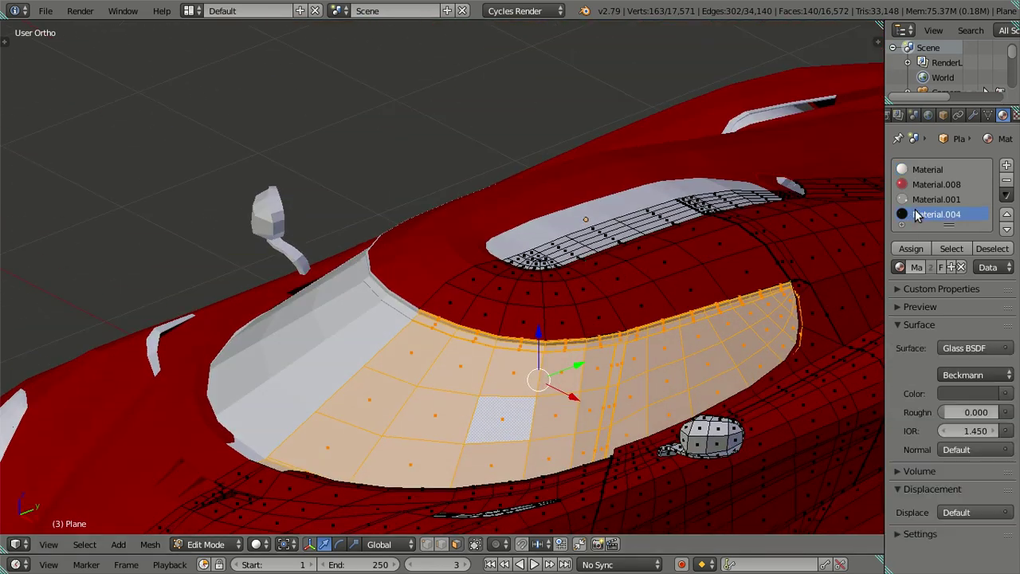
{"action": "left_click", "coordinate": [911, 249]}
{"action": "key", "text": "a"}
Select the connected side-window trim strip, assign Material.004, and deselect all.
{"action": "mouse_move", "coordinate": [598, 382]}
{"action": "middle_mouse_down"}
{"action": "mouse_move", "coordinate": [501, 378]}
{"action": "mouse_move", "coordinate": [533, 436]}
{"action": "mouse_move", "coordinate": [496, 339]}
{"action": "middle_mouse_up"}
{"action": "scroll", "coordinate": [533, 437], "scroll_direction": "up", "scroll_amount": 2}
{"action": "scroll", "coordinate": [525, 456], "scroll_direction": "up", "scroll_amount": 1}
{"action": "scroll", "coordinate": [497, 367], "scroll_direction": "up", "scroll_amount": 2}
{"action": "right_click", "coordinate": [518, 381]}
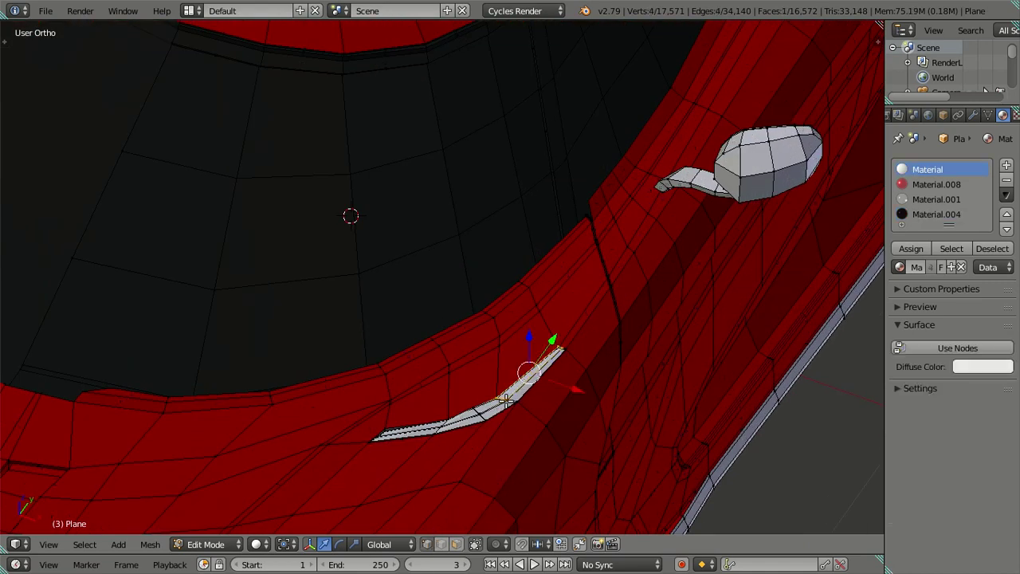
{"action": "key", "text": "ctrl+l"}
{"action": "scroll", "coordinate": [563, 311], "scroll_direction": "down", "scroll_amount": 2}
{"action": "middle_click_drag", "start_coordinate": [563, 311], "coordinate": [385, 364], "text": "shift"}
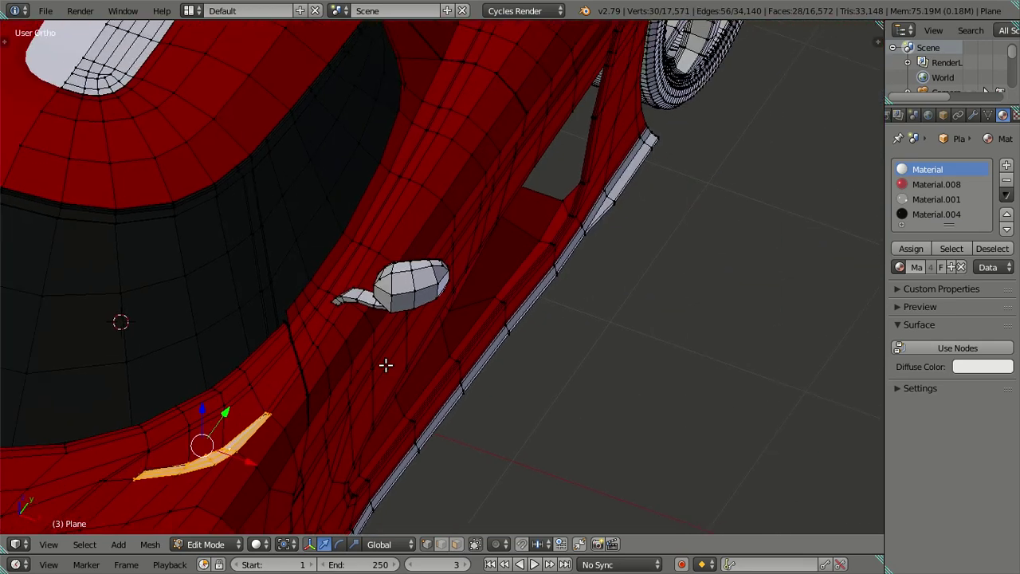
{"action": "scroll", "coordinate": [406, 319], "scroll_direction": "up", "scroll_amount": 1}
{"action": "mouse_move", "coordinate": [407, 319]}
{"action": "middle_mouse_down"}
{"action": "mouse_move", "coordinate": [310, 316]}
{"action": "mouse_move", "coordinate": [342, 315]}
{"action": "middle_mouse_up"}
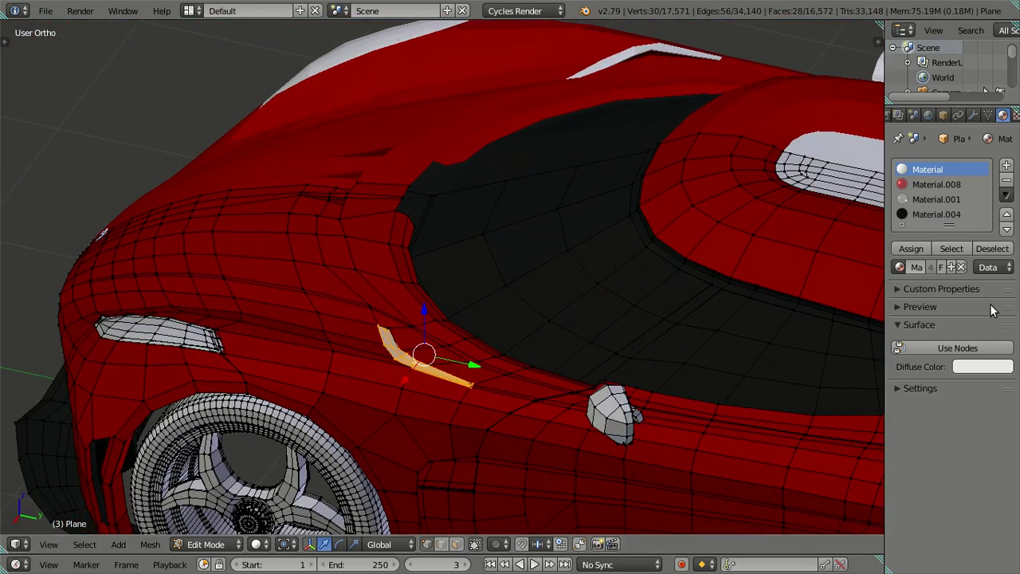
{"action": "left_click", "coordinate": [932, 214]}
{"action": "left_click", "coordinate": [910, 249]}
{"action": "scroll", "coordinate": [683, 251], "scroll_direction": "down", "scroll_amount": 3}
{"action": "key", "text": "a"}
{"action": "mouse_move", "coordinate": [683, 250]}
{"action": "middle_mouse_down"}
{"action": "mouse_move", "coordinate": [712, 302]}
{"action": "mouse_move", "coordinate": [415, 228]}
{"action": "middle_mouse_up"}
{"action": "scroll", "coordinate": [651, 294], "scroll_direction": "up", "scroll_amount": 2}
{"action": "scroll", "coordinate": [616, 344], "scroll_direction": "up", "scroll_amount": 2}
Make the long side body trim strip black with Material.004.
{"action": "scroll", "coordinate": [626, 358], "scroll_direction": "up", "scroll_amount": 2}
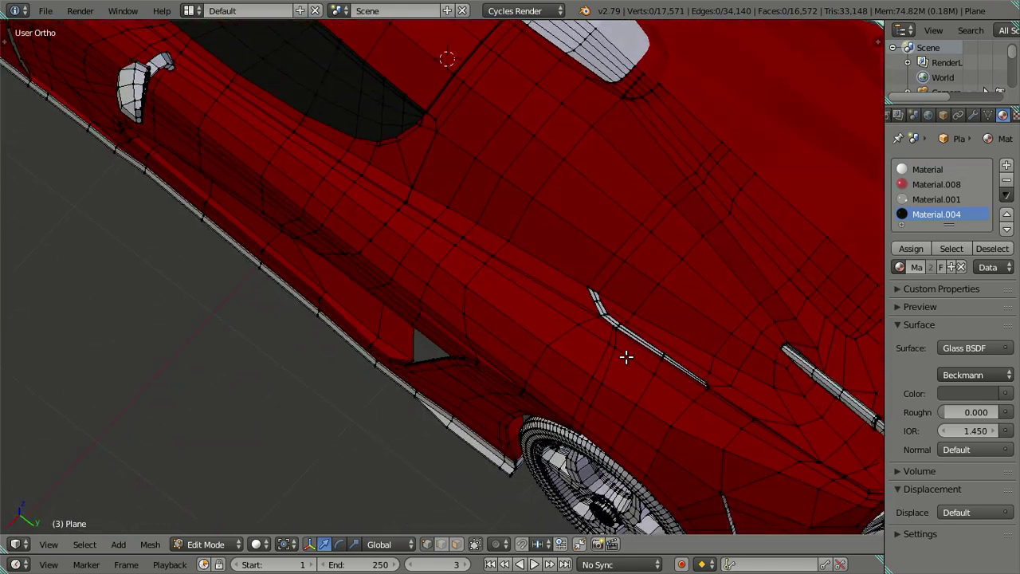
{"action": "scroll", "coordinate": [673, 326], "scroll_direction": "up", "scroll_amount": 2}
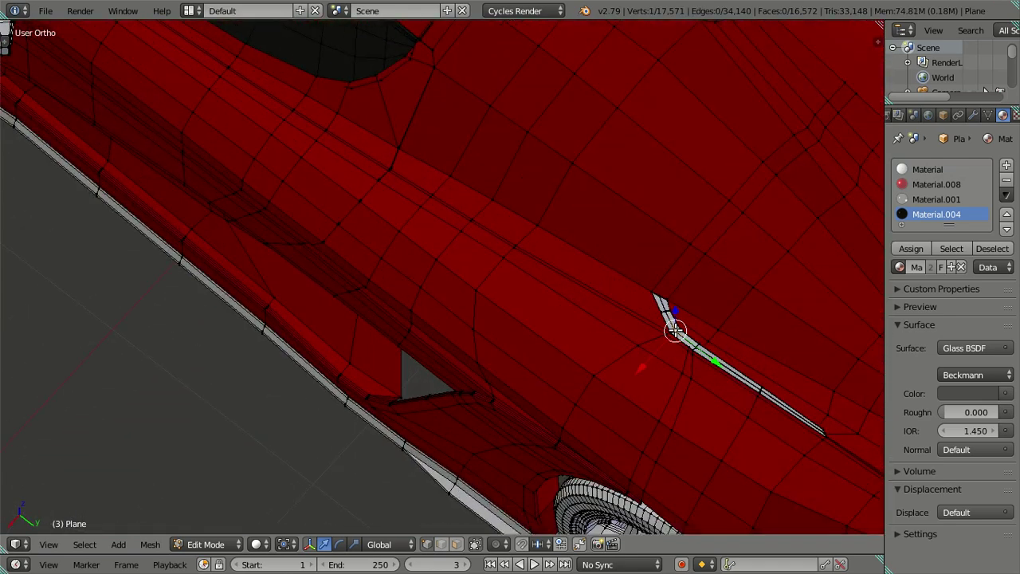
{"action": "key", "text": "l"}
{"action": "left_click", "coordinate": [910, 249]}
{"action": "key", "text": "a"}
Turn the front grille bar and vent fins black with Material.004.
{"action": "scroll", "coordinate": [740, 269], "scroll_direction": "down", "scroll_amount": 3}
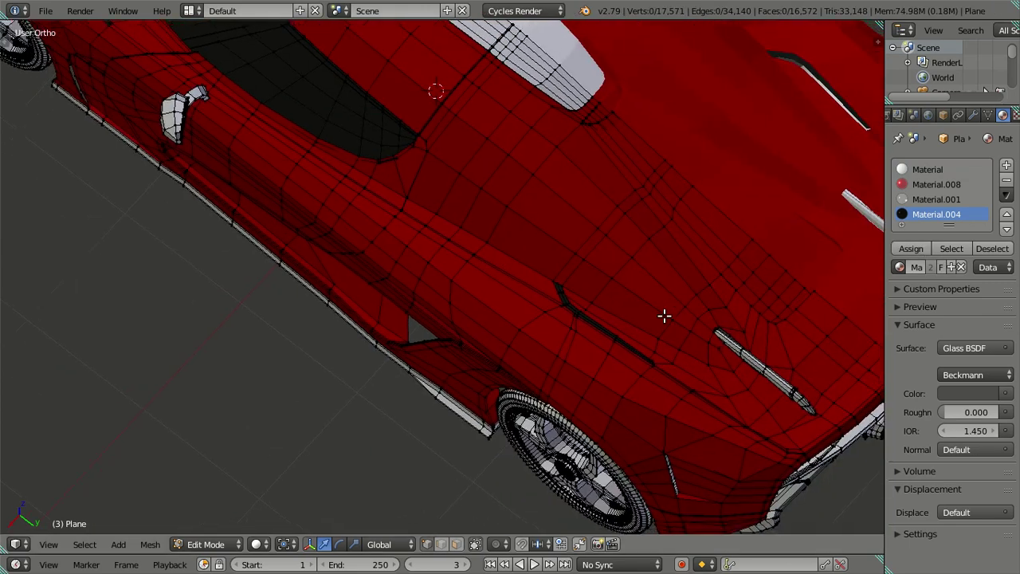
{"action": "scroll", "coordinate": [647, 286], "scroll_direction": "up", "scroll_amount": 2}
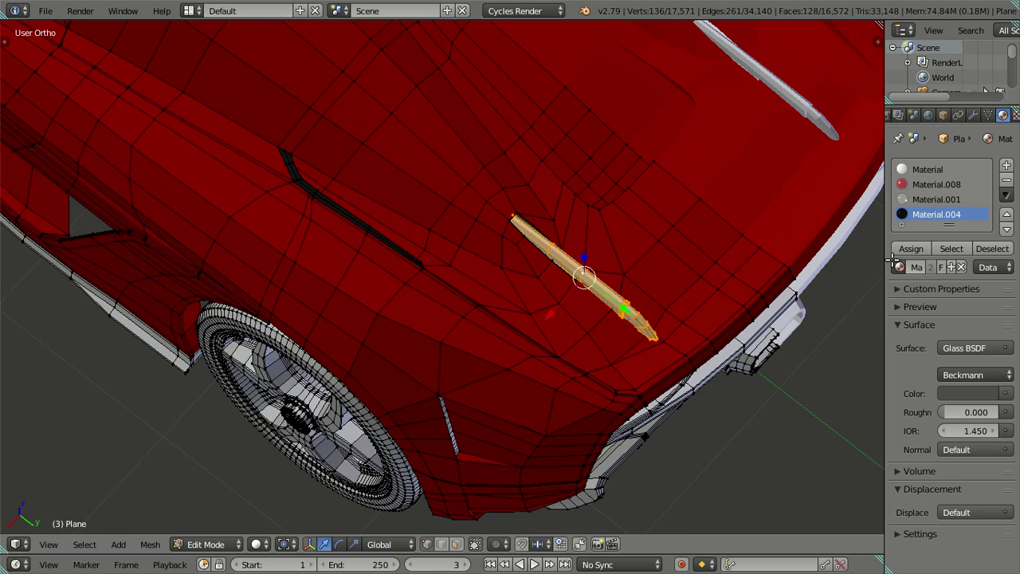
{"action": "mouse_move", "coordinate": [635, 341]}
{"action": "middle_mouse_down"}
{"action": "mouse_move", "coordinate": [660, 340]}
{"action": "mouse_move", "coordinate": [644, 277]}
{"action": "mouse_move", "coordinate": [578, 262]}
{"action": "middle_mouse_up"}
{"action": "scroll", "coordinate": [578, 261], "scroll_direction": "down", "scroll_amount": 3}
{"action": "scroll", "coordinate": [571, 261], "scroll_direction": "up", "scroll_amount": 4}
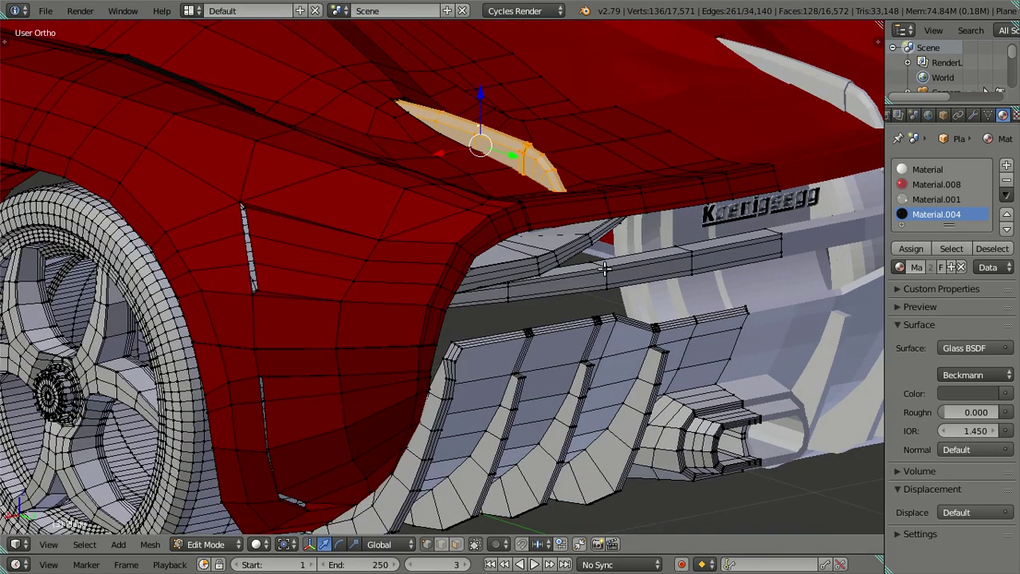
{"action": "key", "text": "l"}
{"action": "key", "text": "l"}
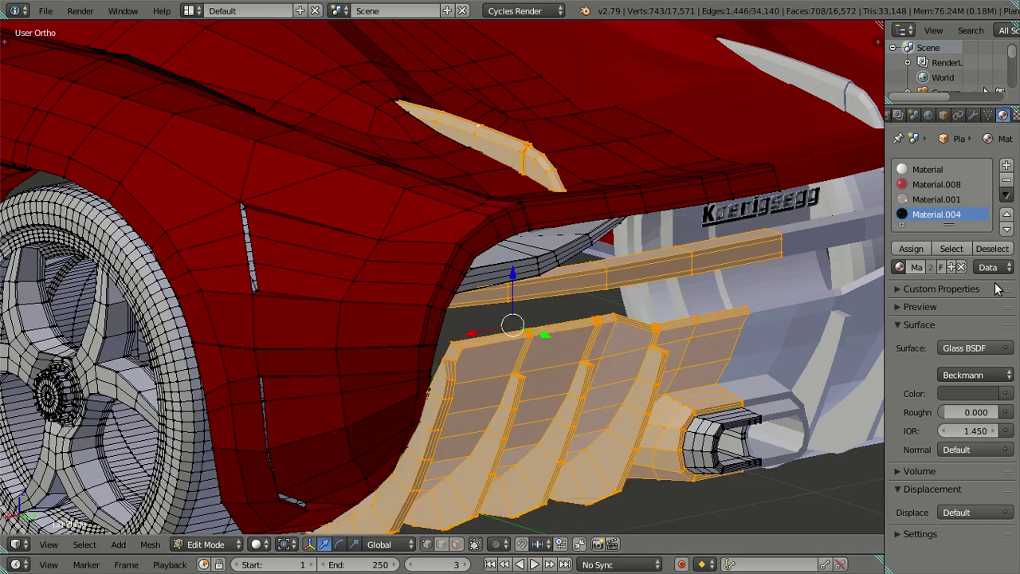
{"action": "left_click", "coordinate": [910, 250]}
{"action": "key", "text": "a"}
{"action": "mouse_move", "coordinate": [784, 290]}
{"action": "middle_mouse_down"}
{"action": "mouse_move", "coordinate": [821, 306]}
{"action": "mouse_move", "coordinate": [619, 282]}
{"action": "mouse_move", "coordinate": [585, 298]}
{"action": "middle_mouse_up"}
{"action": "scroll", "coordinate": [481, 338], "scroll_direction": "up", "scroll_amount": 3}
{"action": "mouse_move", "coordinate": [482, 338]}
{"action": "middle_mouse_down"}
{"action": "mouse_move", "coordinate": [451, 298]}
{"action": "mouse_move", "coordinate": [619, 292]}
{"action": "mouse_move", "coordinate": [556, 349]}
{"action": "mouse_move", "coordinate": [502, 504]}
{"action": "middle_mouse_up"}
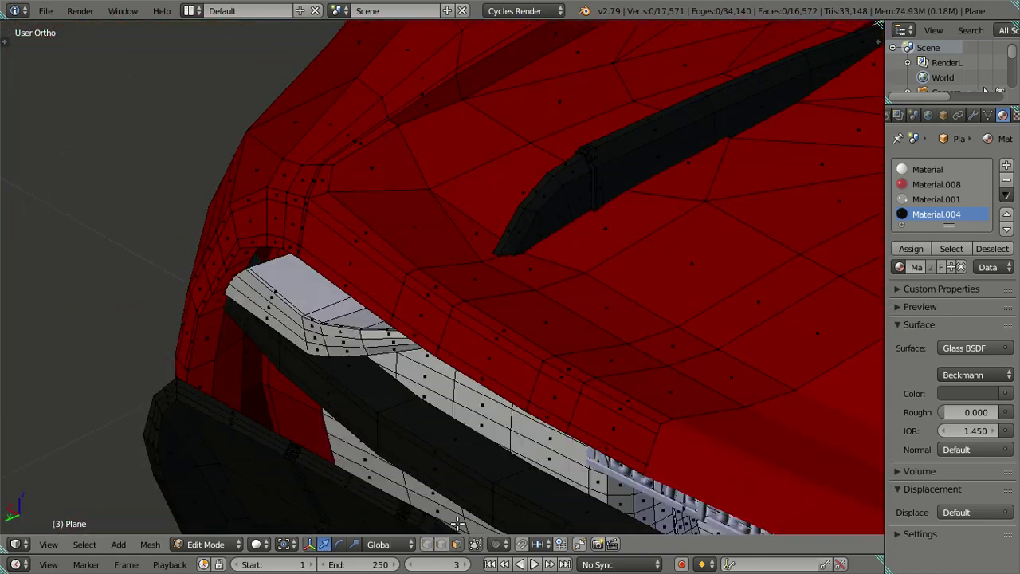
Hide the bumper top faces and make the bumper lip piece red with Material.008.
{"action": "scroll", "coordinate": [385, 407], "scroll_direction": "up", "scroll_amount": 2}
{"action": "scroll", "coordinate": [414, 375], "scroll_direction": "up", "scroll_amount": 1}
{"action": "scroll", "coordinate": [430, 351], "scroll_direction": "up", "scroll_amount": 1}
{"action": "scroll", "coordinate": [350, 334], "scroll_direction": "up", "scroll_amount": 1}
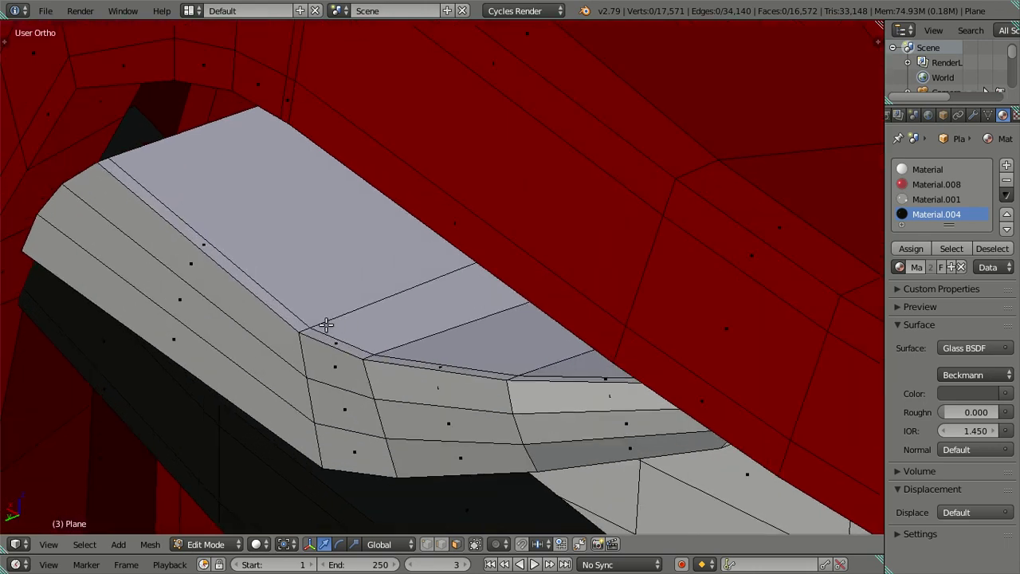
{"action": "right_click", "coordinate": [303, 326], "text": "alt"}
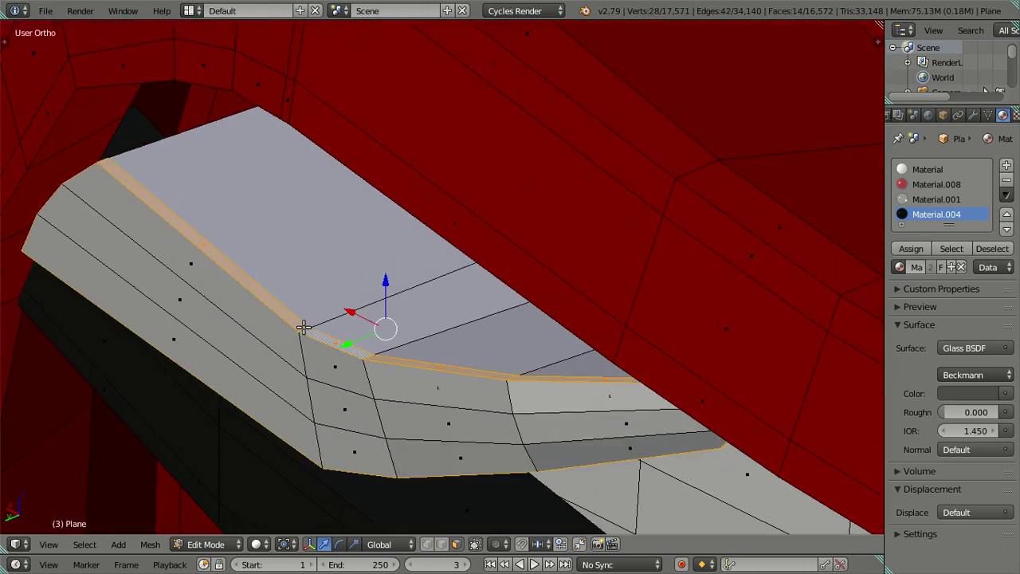
{"action": "right_click", "coordinate": [356, 310], "text": "alt"}
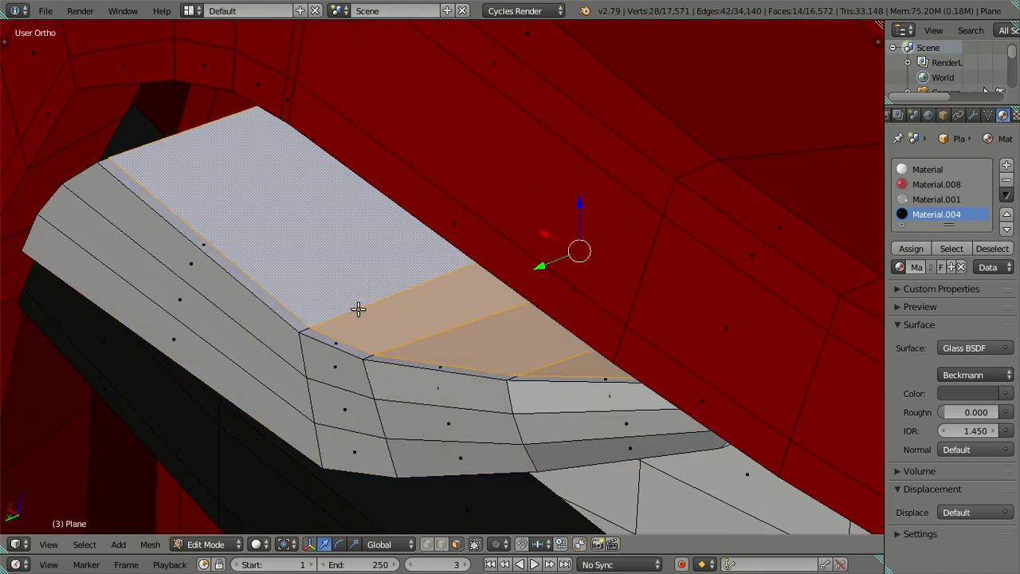
{"action": "key", "text": "h"}
{"action": "right_click", "coordinate": [305, 339]}
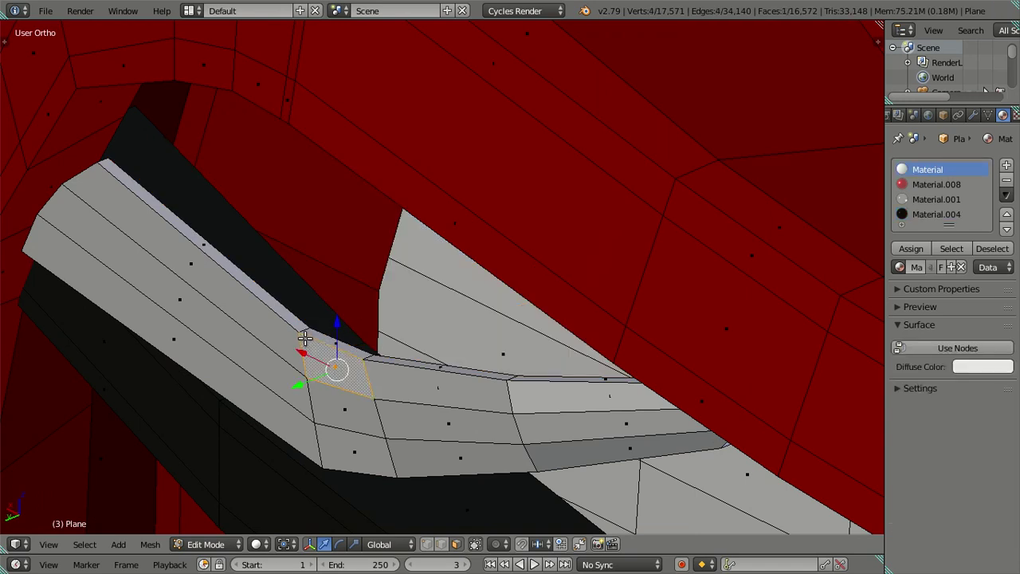
{"action": "key", "text": "ctrl+l"}
{"action": "left_click", "coordinate": [926, 186]}
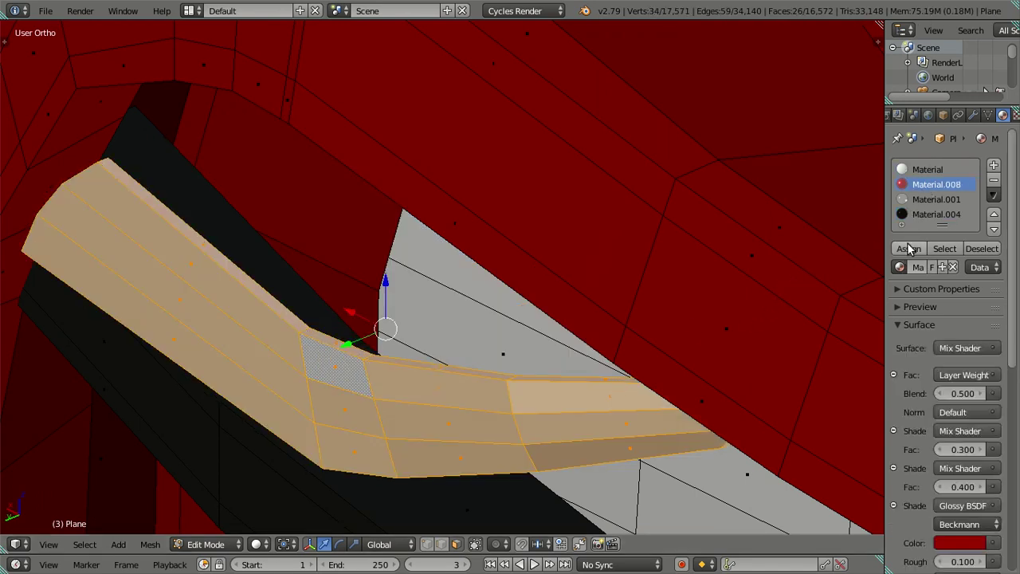
{"action": "left_click", "coordinate": [910, 248]}
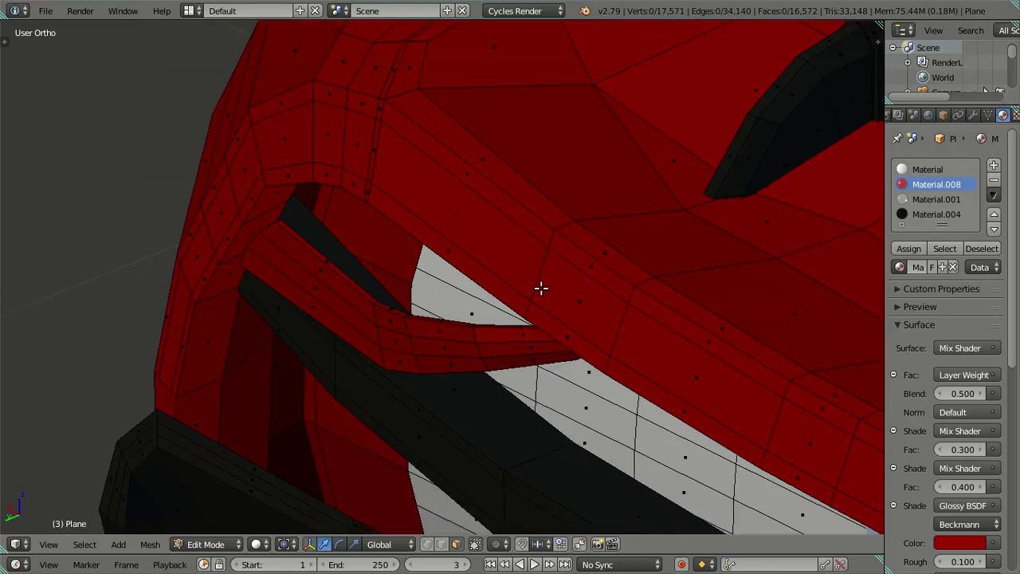
Make the wheel's tire, rim and spokes black with Material.004.
{"action": "scroll", "coordinate": [540, 288], "scroll_direction": "down", "scroll_amount": 3}
{"action": "mouse_move", "coordinate": [540, 287]}
{"action": "middle_mouse_down"}
{"action": "mouse_move", "coordinate": [531, 315]}
{"action": "mouse_move", "coordinate": [630, 308]}
{"action": "mouse_move", "coordinate": [540, 349]}
{"action": "mouse_move", "coordinate": [539, 291]}
{"action": "mouse_move", "coordinate": [582, 310]}
{"action": "mouse_move", "coordinate": [549, 323]}
{"action": "mouse_move", "coordinate": [492, 321]}
{"action": "mouse_move", "coordinate": [557, 346]}
{"action": "mouse_move", "coordinate": [447, 334]}
{"action": "middle_mouse_up"}
{"action": "scroll", "coordinate": [448, 334], "scroll_direction": "up", "scroll_amount": 3}
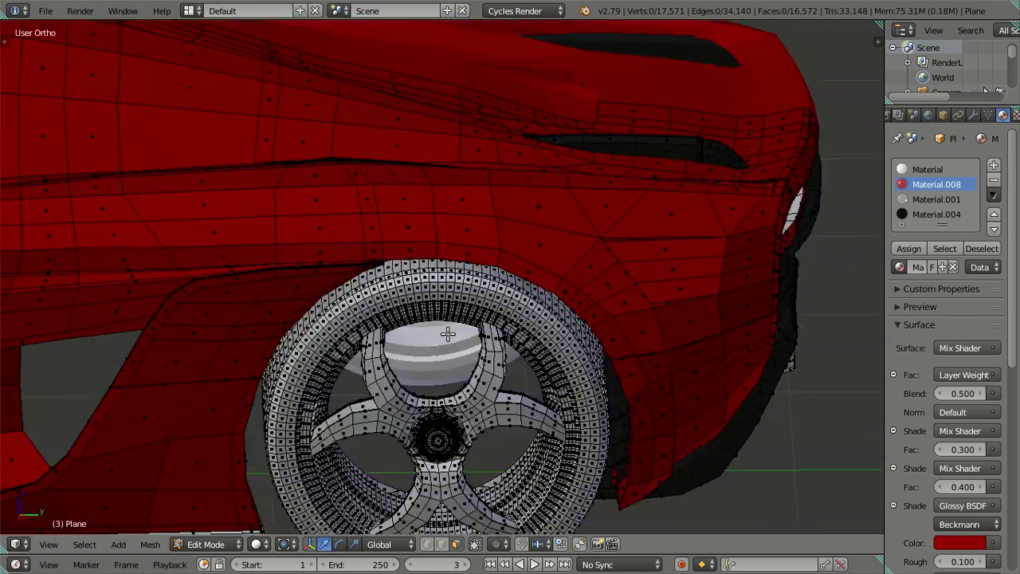
{"action": "scroll", "coordinate": [448, 334], "scroll_direction": "up", "scroll_amount": 3}
{"action": "right_click", "coordinate": [444, 291]}
{"action": "key", "text": "l"}
{"action": "scroll", "coordinate": [446, 291], "scroll_direction": "down", "scroll_amount": 3}
{"action": "mouse_move", "coordinate": [454, 289]}
{"action": "middle_mouse_down"}
{"action": "mouse_move", "coordinate": [528, 255]}
{"action": "mouse_move", "coordinate": [496, 287]}
{"action": "mouse_move", "coordinate": [452, 249]}
{"action": "mouse_move", "coordinate": [428, 403]}
{"action": "middle_mouse_up"}
{"action": "scroll", "coordinate": [451, 248], "scroll_direction": "up", "scroll_amount": 3}
{"action": "scroll", "coordinate": [452, 248], "scroll_direction": "up", "scroll_amount": 2}
{"action": "scroll", "coordinate": [452, 249], "scroll_direction": "up", "scroll_amount": 1}
{"action": "key", "text": "l"}
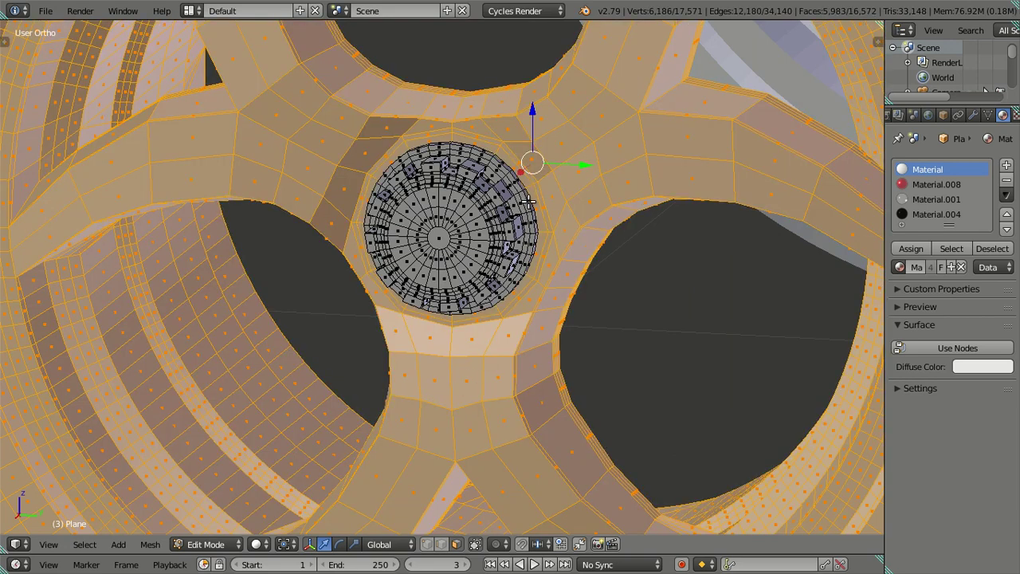
{"action": "left_click", "coordinate": [914, 214]}
{"action": "left_click", "coordinate": [911, 247]}
{"action": "scroll", "coordinate": [630, 266], "scroll_direction": "down", "scroll_amount": 3}
Select the whole side mirror mesh from a close view.
{"action": "key", "text": "a"}
{"action": "scroll", "coordinate": [521, 266], "scroll_direction": "down", "scroll_amount": 2}
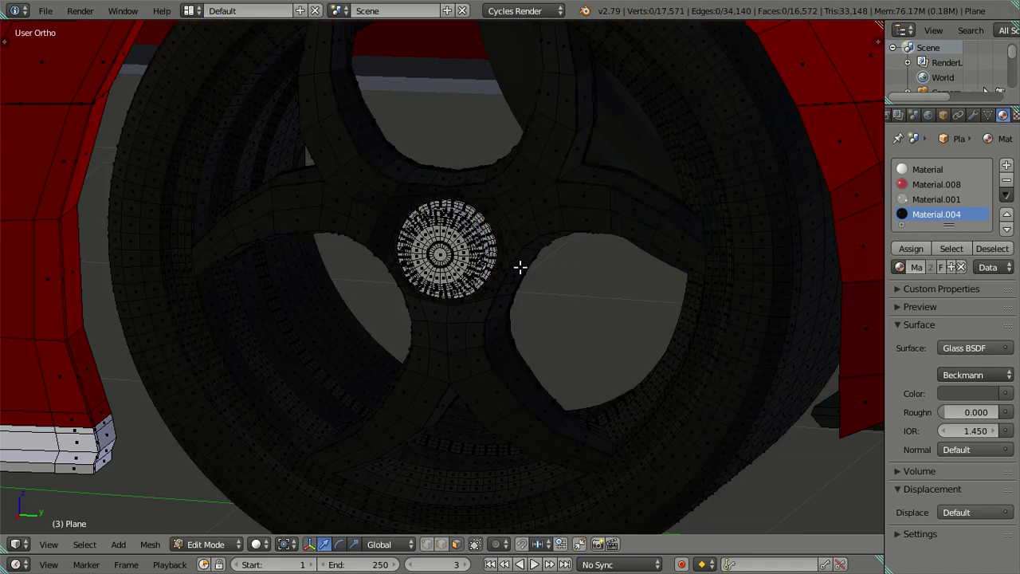
{"action": "scroll", "coordinate": [407, 259], "scroll_direction": "down", "scroll_amount": 2}
{"action": "mouse_move", "coordinate": [408, 259]}
{"action": "middle_mouse_down"}
{"action": "mouse_move", "coordinate": [489, 273]}
{"action": "mouse_move", "coordinate": [537, 234]}
{"action": "mouse_move", "coordinate": [532, 323]}
{"action": "mouse_move", "coordinate": [628, 218]}
{"action": "mouse_move", "coordinate": [525, 196]}
{"action": "mouse_move", "coordinate": [313, 121]}
{"action": "mouse_move", "coordinate": [458, 320]}
{"action": "middle_mouse_up"}
{"action": "scroll", "coordinate": [459, 320], "scroll_direction": "up", "scroll_amount": 5}
{"action": "mouse_move", "coordinate": [369, 311]}
{"action": "middle_mouse_down"}
{"action": "mouse_move", "coordinate": [501, 316]}
{"action": "mouse_move", "coordinate": [302, 302]}
{"action": "mouse_move", "coordinate": [670, 373]}
{"action": "middle_mouse_up"}
{"action": "scroll", "coordinate": [571, 300], "scroll_direction": "up", "scroll_amount": 2}
{"action": "scroll", "coordinate": [571, 300], "scroll_direction": "up", "scroll_amount": 2}
{"action": "scroll", "coordinate": [571, 299], "scroll_direction": "up", "scroll_amount": 1}
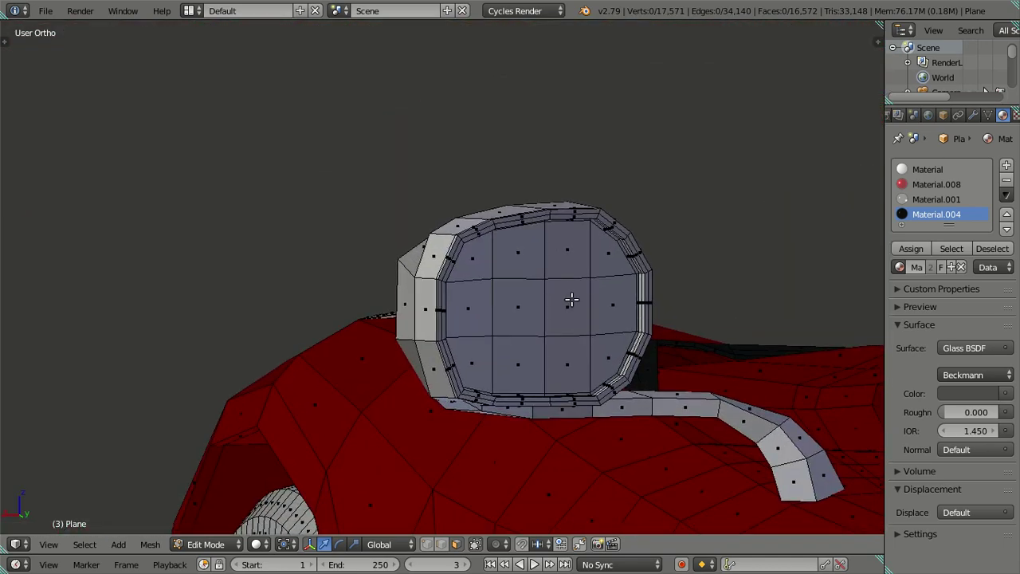
{"action": "scroll", "coordinate": [554, 289], "scroll_direction": "up", "scroll_amount": 2}
{"action": "key", "text": "l"}
{"action": "scroll", "coordinate": [705, 310], "scroll_direction": "up", "scroll_amount": 1}
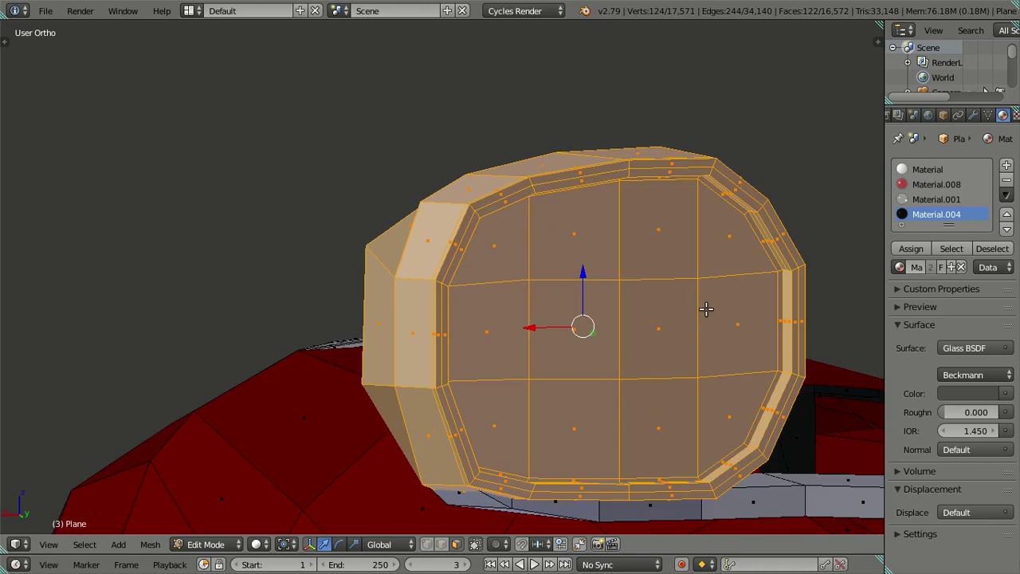
{"action": "scroll", "coordinate": [555, 247], "scroll_direction": "up", "scroll_amount": 2}
{"action": "scroll", "coordinate": [692, 234], "scroll_direction": "up", "scroll_amount": 1}
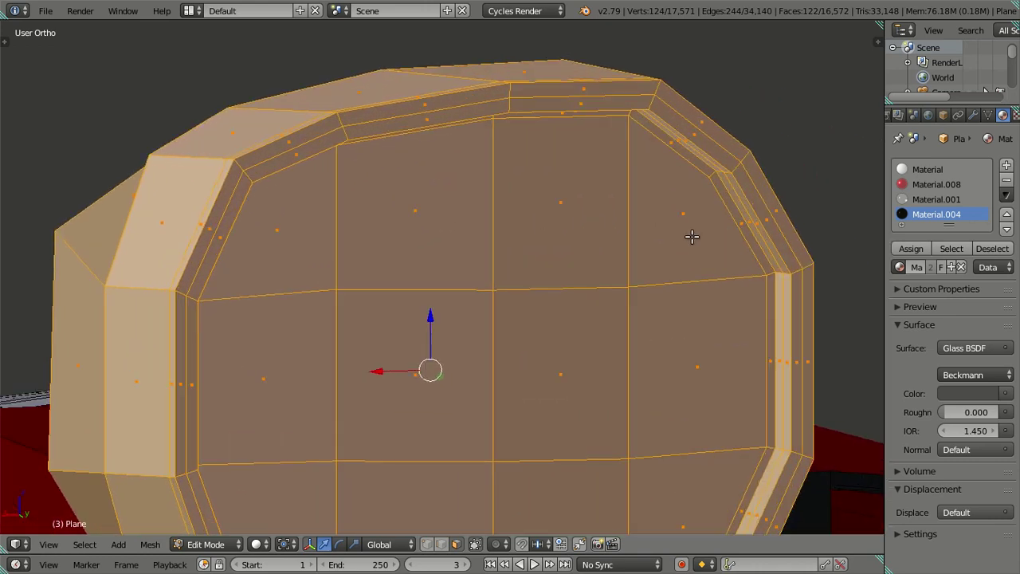
{"action": "scroll", "coordinate": [753, 157], "scroll_direction": "up", "scroll_amount": 1}
Drop the inner mirror faces from the selection and make the housing rim black with Material.004.
{"action": "right_click", "coordinate": [766, 152], "text": "alt+shift"}
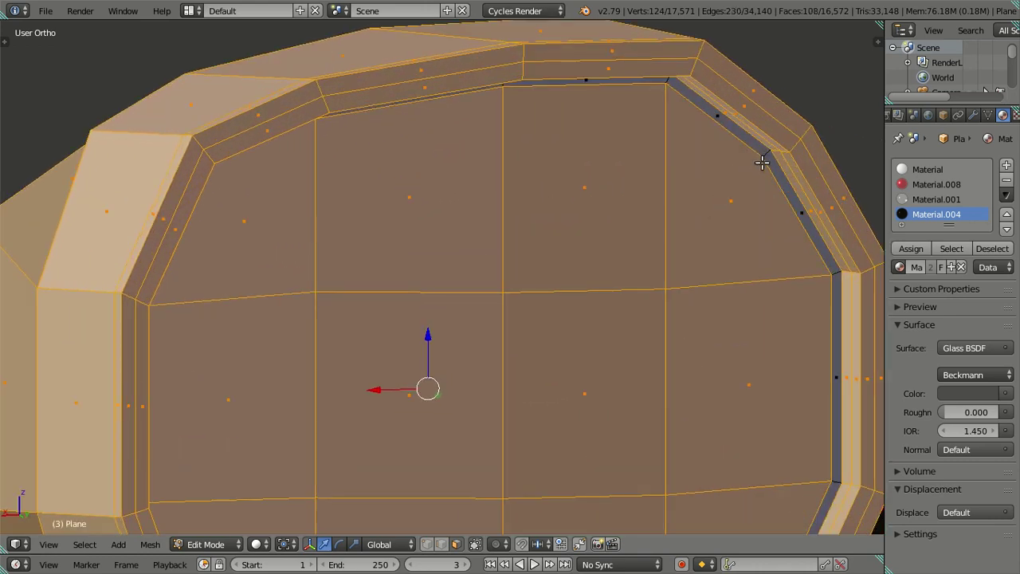
{"action": "scroll", "coordinate": [698, 243], "scroll_direction": "down", "scroll_amount": 3}
{"action": "right_click", "coordinate": [609, 233], "text": "shift"}
{"action": "right_click", "coordinate": [619, 339], "text": "shift"}
{"action": "right_click", "coordinate": [609, 451], "text": "shift"}
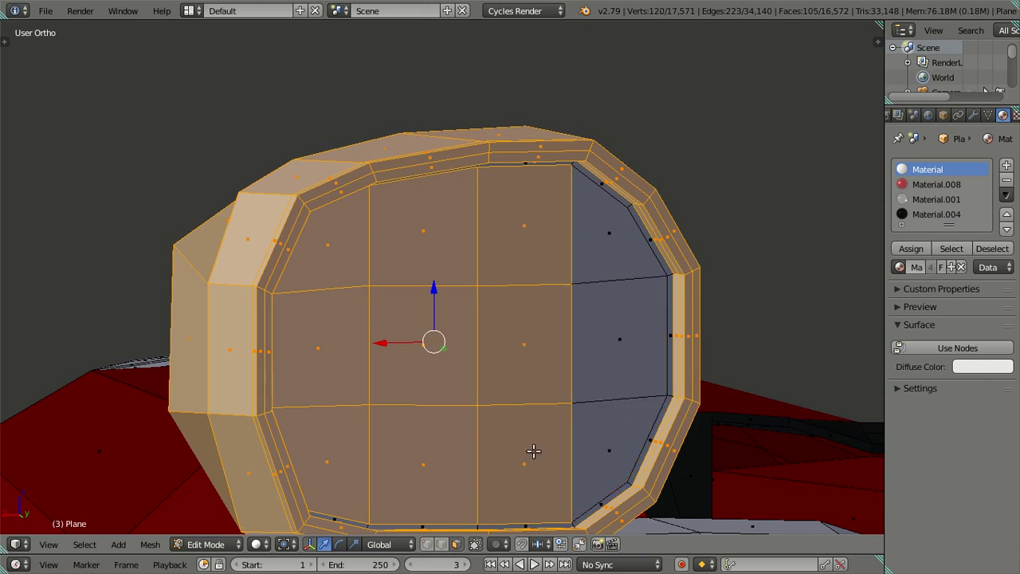
{"action": "right_click", "coordinate": [523, 463], "text": "shift"}
{"action": "right_click", "coordinate": [524, 226], "text": "shift"}
{"action": "right_click", "coordinate": [436, 257], "text": "shift"}
{"action": "right_click", "coordinate": [436, 257], "text": "shift"}
{"action": "right_click", "coordinate": [426, 339], "text": "shift"}
{"action": "right_click", "coordinate": [421, 439], "text": "shift"}
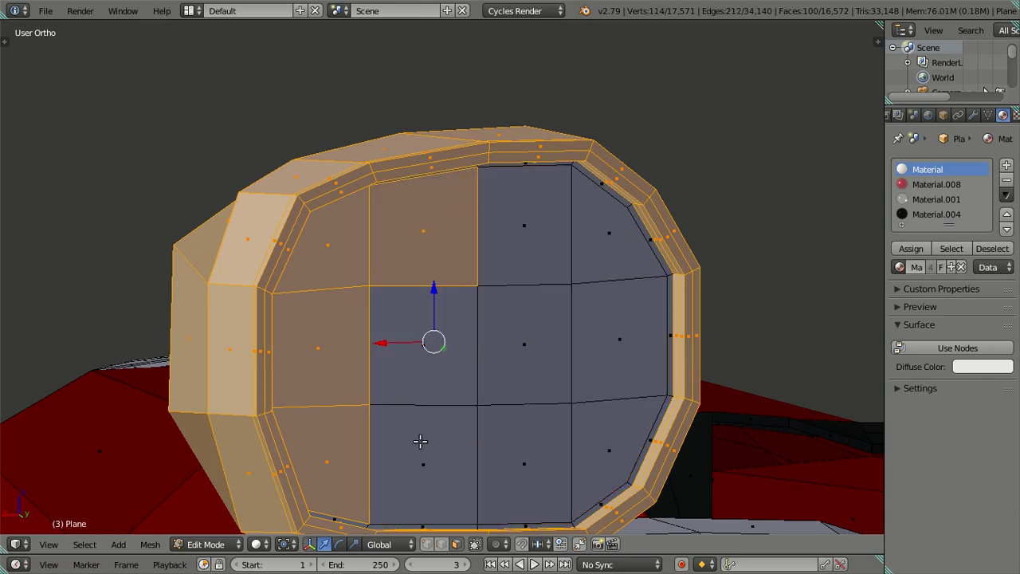
{"action": "right_click", "coordinate": [362, 437], "text": "shift"}
{"action": "right_click", "coordinate": [319, 342], "text": "shift"}
{"action": "right_click", "coordinate": [355, 252], "text": "shift"}
{"action": "right_click", "coordinate": [463, 251], "text": "shift"}
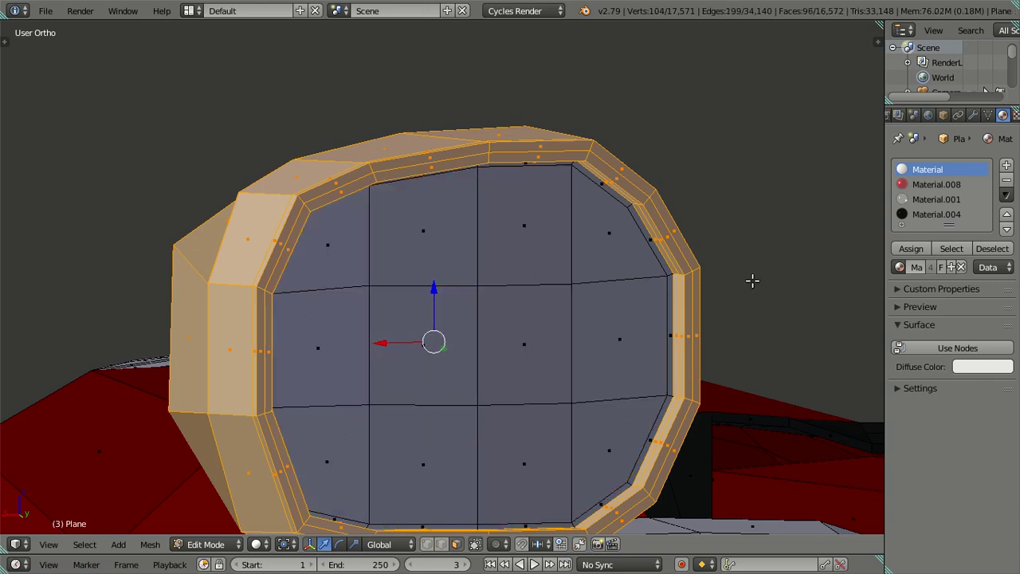
{"action": "left_click", "coordinate": [922, 215]}
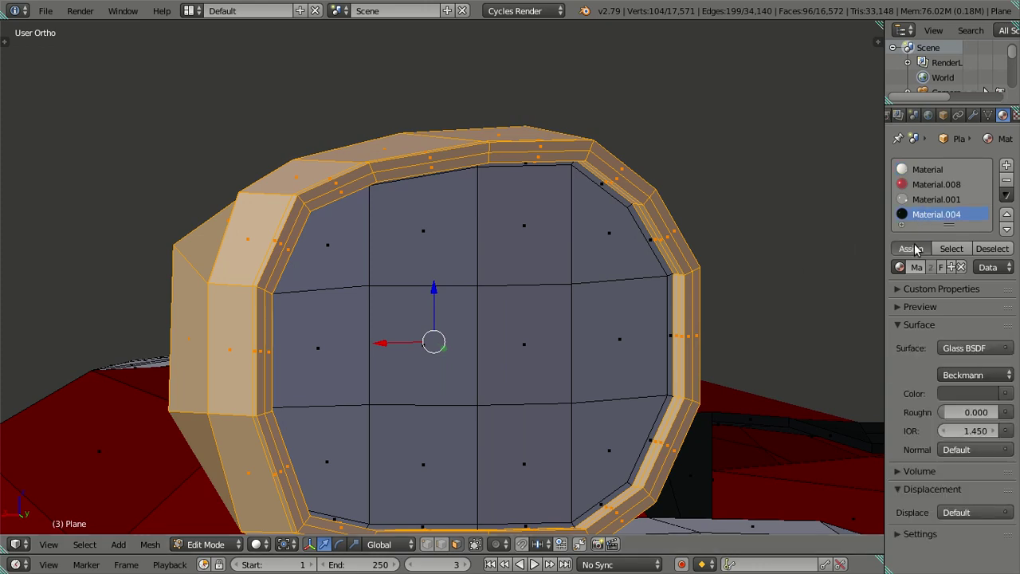
{"action": "left_click", "coordinate": [911, 248]}
{"action": "scroll", "coordinate": [656, 291], "scroll_direction": "down", "scroll_amount": 3}
{"action": "key", "text": "a"}
Make the mirror arm black with Material.004.
{"action": "scroll", "coordinate": [629, 286], "scroll_direction": "down", "scroll_amount": 3}
{"action": "scroll", "coordinate": [549, 321], "scroll_direction": "down", "scroll_amount": 3}
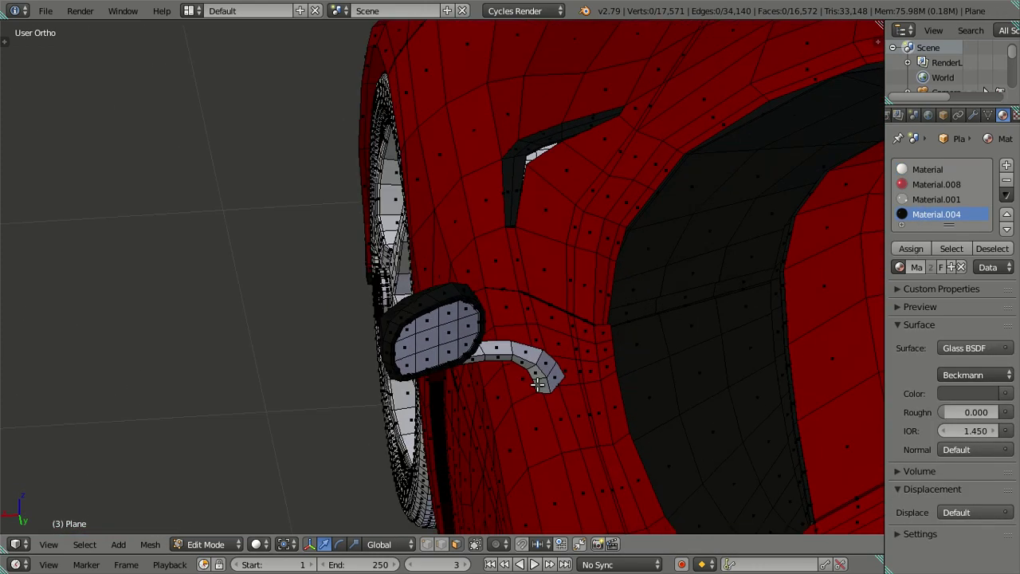
{"action": "middle_click_drag", "start_coordinate": [539, 383], "coordinate": [529, 365]}
{"action": "key", "text": "l"}
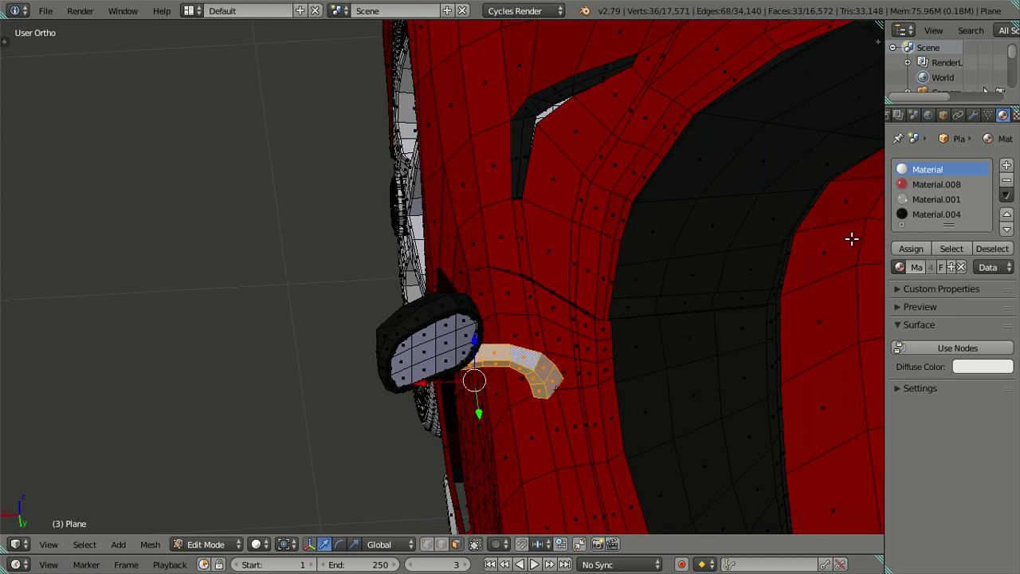
{"action": "left_click", "coordinate": [924, 214]}
{"action": "left_click", "coordinate": [911, 248]}
{"action": "key", "text": "a"}
Turn the long white strip on the car's side black with Material.004.
{"action": "mouse_move", "coordinate": [480, 250]}
{"action": "middle_mouse_down"}
{"action": "mouse_move", "coordinate": [474, 270]}
{"action": "mouse_move", "coordinate": [488, 320]}
{"action": "mouse_move", "coordinate": [489, 221]}
{"action": "middle_mouse_up"}
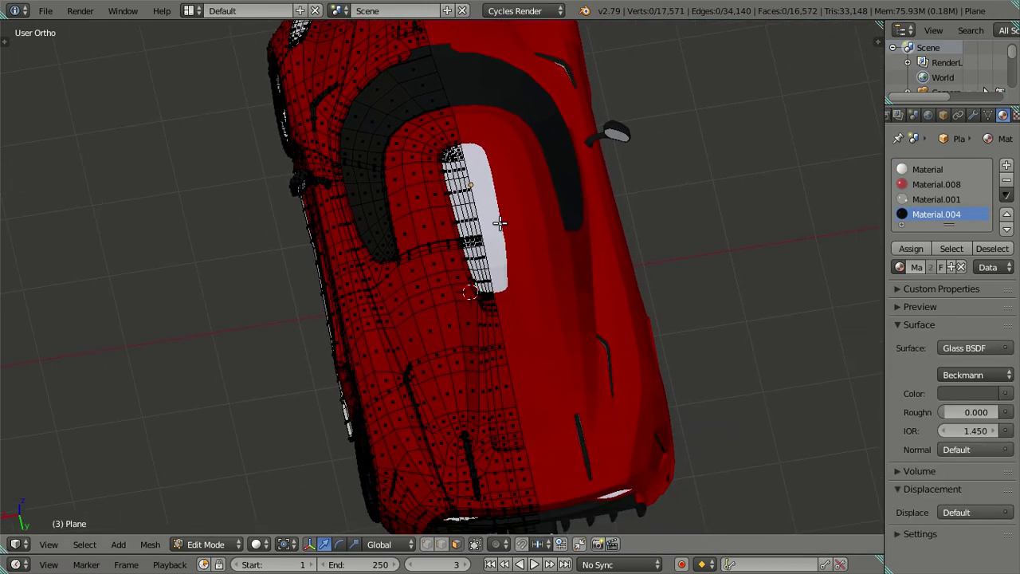
{"action": "scroll", "coordinate": [510, 209], "scroll_direction": "up", "scroll_amount": 5}
{"action": "scroll", "coordinate": [522, 284], "scroll_direction": "up", "scroll_amount": 1}
{"action": "right_click", "coordinate": [519, 206]}
{"action": "key", "text": "l"}
{"action": "key", "text": "l"}
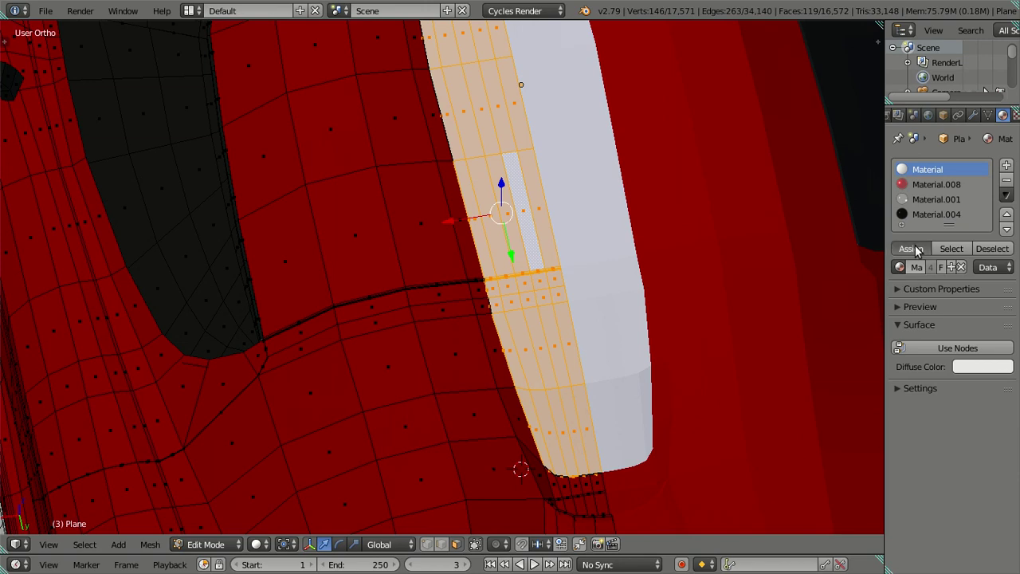
{"action": "left_click", "coordinate": [921, 217]}
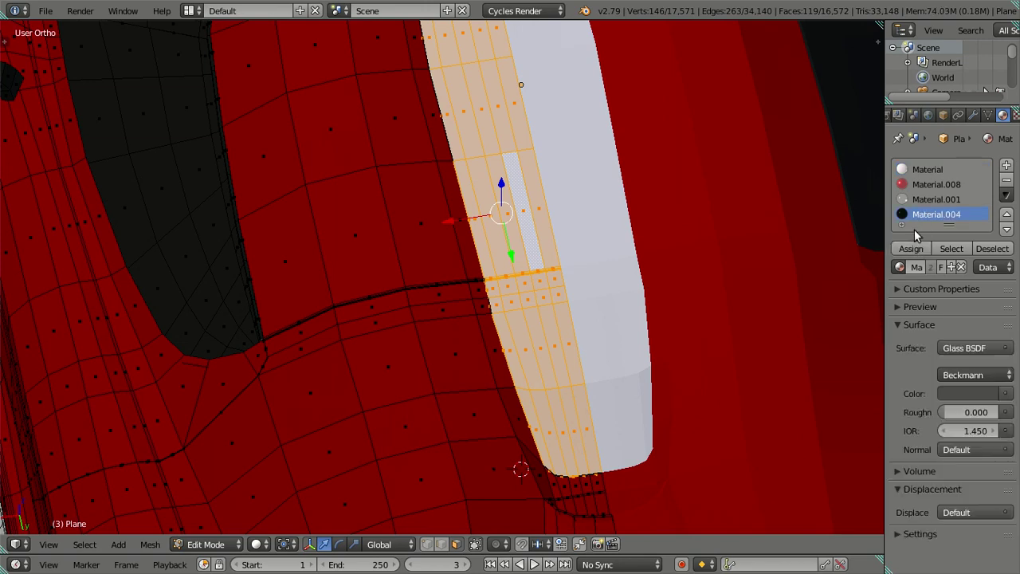
{"action": "left_click", "coordinate": [911, 249]}
{"action": "mouse_move", "coordinate": [569, 368]}
{"action": "middle_mouse_down"}
{"action": "mouse_move", "coordinate": [592, 428]}
{"action": "mouse_move", "coordinate": [582, 438]}
{"action": "mouse_move", "coordinate": [498, 276]}
{"action": "mouse_move", "coordinate": [489, 196]}
{"action": "mouse_move", "coordinate": [496, 380]}
{"action": "mouse_move", "coordinate": [539, 311]}
{"action": "mouse_move", "coordinate": [422, 324]}
{"action": "mouse_move", "coordinate": [355, 263]}
{"action": "middle_mouse_up"}
Cut four edge loops along the dark window edge, then dissolve them.
{"action": "key", "text": "a"}
{"action": "scroll", "coordinate": [499, 291], "scroll_direction": "up", "scroll_amount": 2}
{"action": "mouse_move", "coordinate": [555, 202]}
{"action": "middle_mouse_down"}
{"action": "mouse_move", "coordinate": [481, 202]}
{"action": "mouse_move", "coordinate": [521, 182]}
{"action": "mouse_move", "coordinate": [521, 333]}
{"action": "mouse_move", "coordinate": [498, 288]}
{"action": "mouse_move", "coordinate": [465, 297]}
{"action": "mouse_move", "coordinate": [499, 278]}
{"action": "mouse_move", "coordinate": [510, 346]}
{"action": "mouse_move", "coordinate": [601, 300]}
{"action": "mouse_move", "coordinate": [461, 264]}
{"action": "middle_mouse_up"}
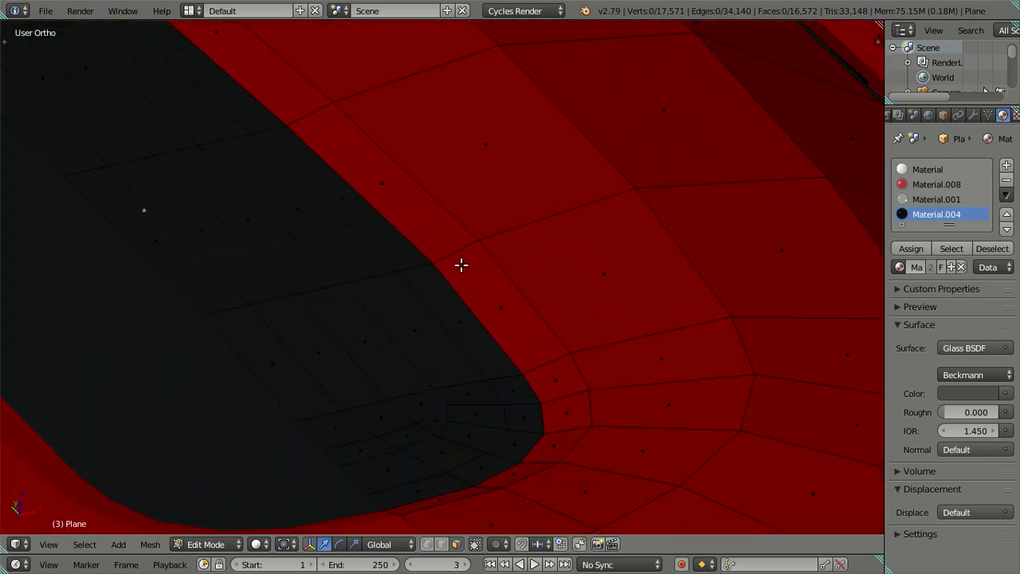
{"action": "key", "text": "ctrl+r"}
{"action": "scroll", "coordinate": [465, 256], "scroll_direction": "up", "scroll_amount": 3}
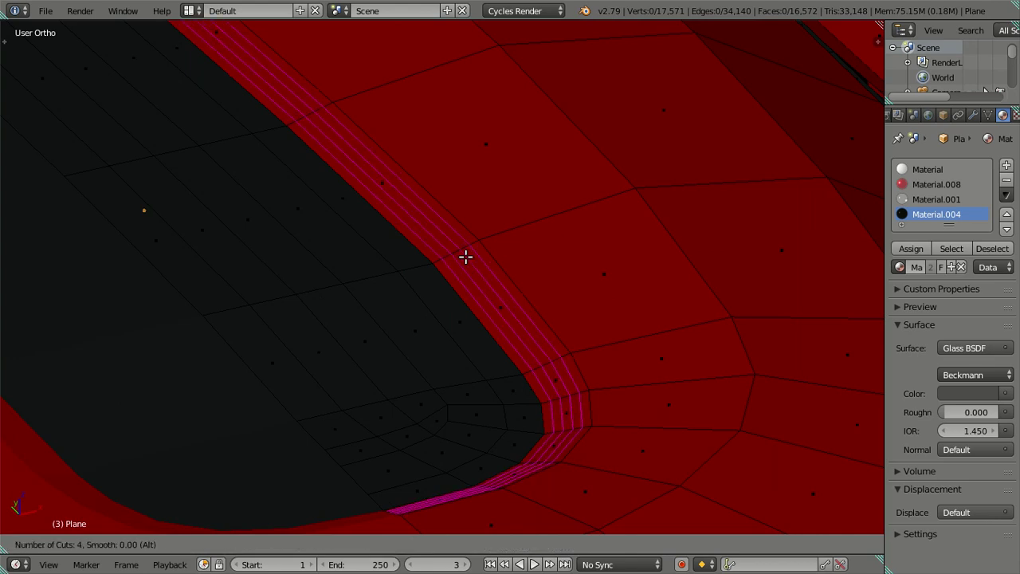
{"action": "left_click", "coordinate": [465, 256]}
{"action": "right_click", "coordinate": [475, 257]}
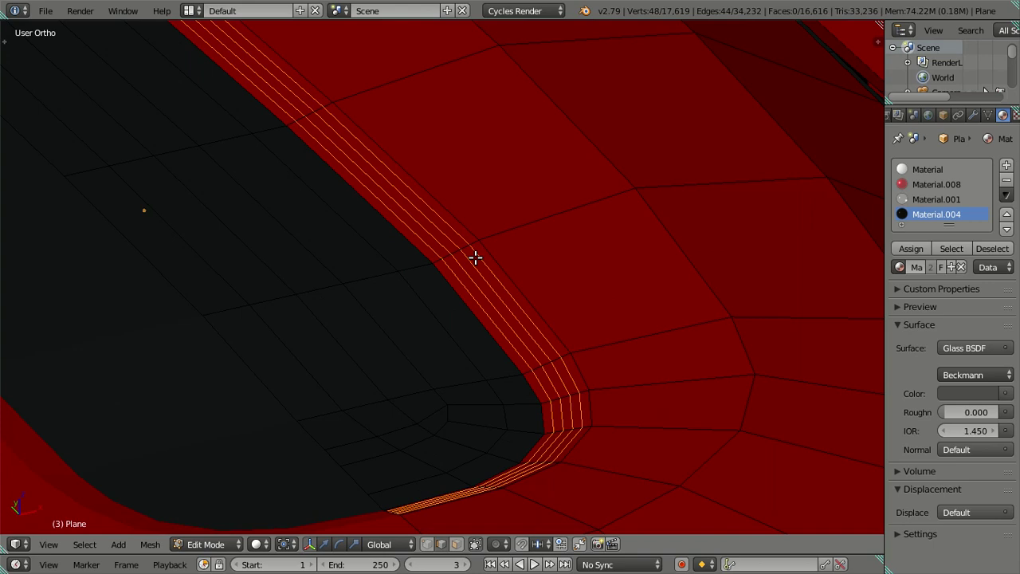
{"action": "key", "text": "x"}
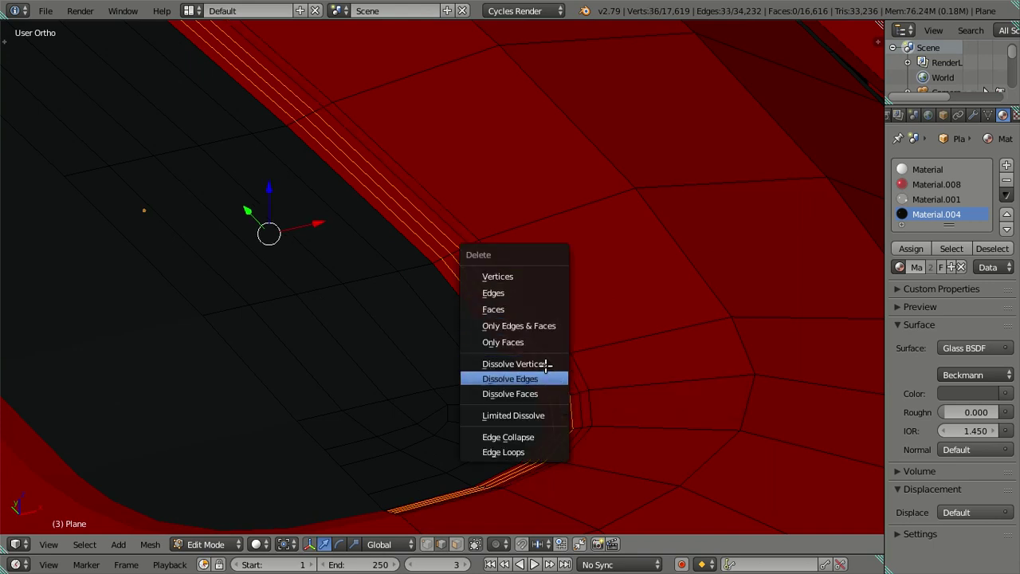
{"action": "left_click", "coordinate": [549, 379]}
Add loop cuts across the red band and dissolve those edges too.
{"action": "mouse_move", "coordinate": [505, 333]}
{"action": "middle_mouse_down"}
{"action": "mouse_move", "coordinate": [425, 227]}
{"action": "mouse_move", "coordinate": [492, 360]}
{"action": "mouse_move", "coordinate": [547, 320]}
{"action": "middle_mouse_up"}
{"action": "key", "text": "ctrl+r"}
{"action": "left_click", "coordinate": [558, 292]}
{"action": "key", "text": "x"}
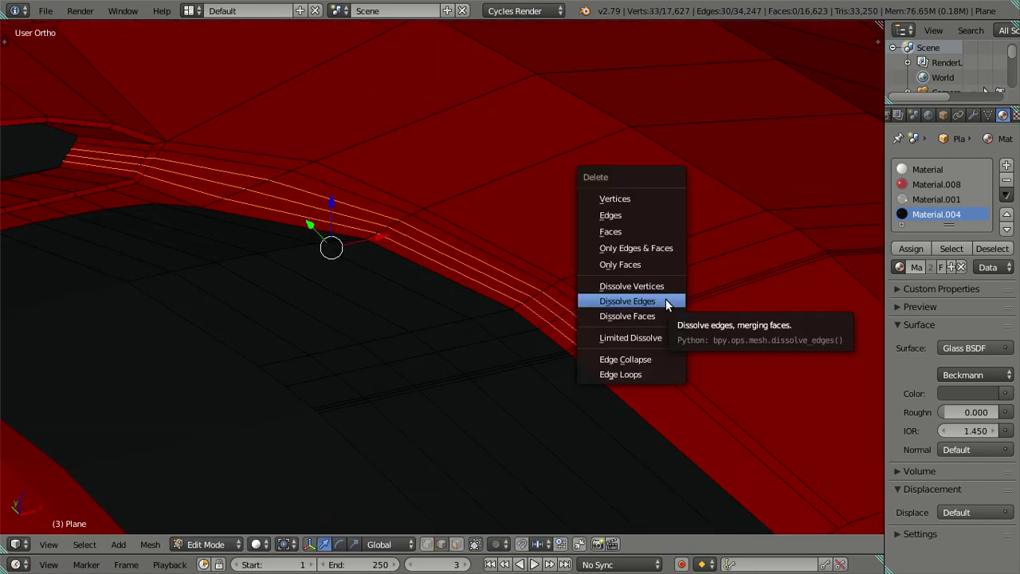
{"action": "left_click", "coordinate": [665, 299]}
{"action": "middle_click_drag", "start_coordinate": [407, 298], "coordinate": [402, 306]}
{"action": "scroll", "coordinate": [402, 306], "scroll_direction": "down", "scroll_amount": 3}
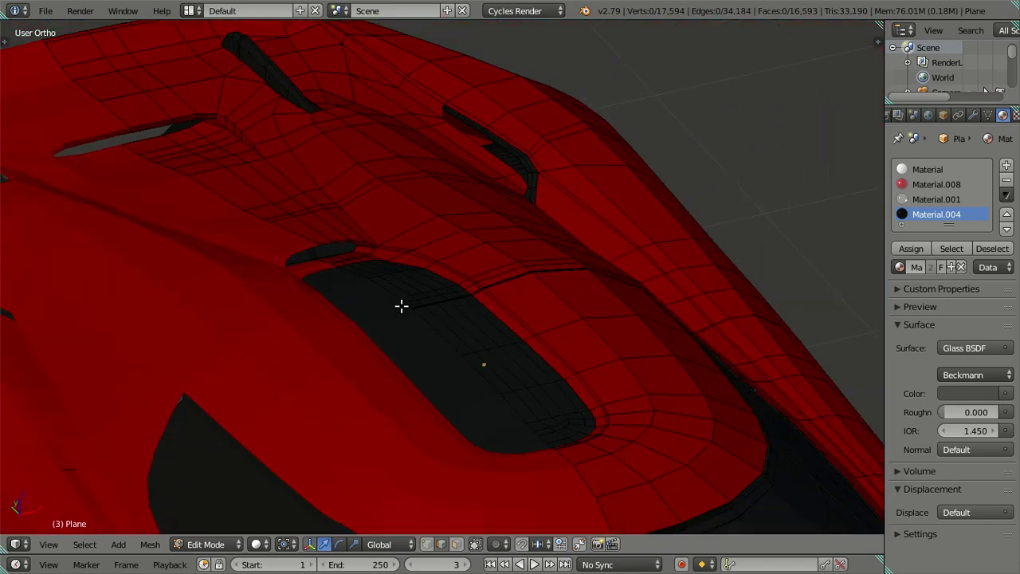
{"action": "mouse_move", "coordinate": [722, 360]}
{"action": "middle_mouse_down"}
{"action": "mouse_move", "coordinate": [626, 345]}
{"action": "mouse_move", "coordinate": [640, 298]}
{"action": "mouse_move", "coordinate": [649, 319]}
{"action": "mouse_move", "coordinate": [640, 301]}
{"action": "mouse_move", "coordinate": [596, 329]}
{"action": "mouse_move", "coordinate": [582, 361]}
{"action": "middle_mouse_up"}
{"action": "scroll", "coordinate": [583, 361], "scroll_direction": "down", "scroll_amount": 5}
Make the side skirt strip black with Material.004.
{"action": "scroll", "coordinate": [622, 343], "scroll_direction": "up", "scroll_amount": 3}
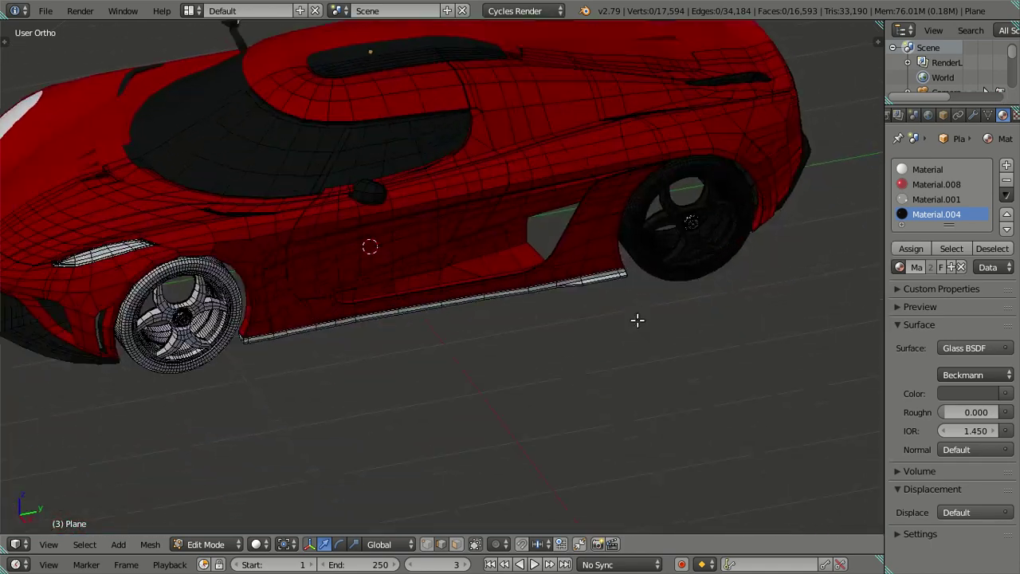
{"action": "scroll", "coordinate": [597, 314], "scroll_direction": "up", "scroll_amount": 3}
{"action": "scroll", "coordinate": [562, 306], "scroll_direction": "up", "scroll_amount": 2}
{"action": "key", "text": "l"}
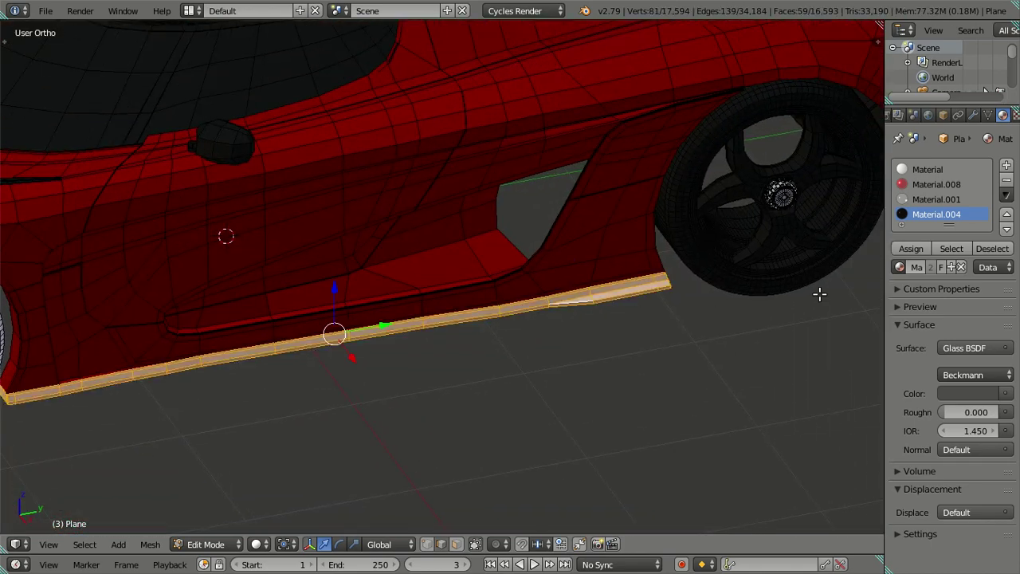
{"action": "left_click", "coordinate": [916, 250]}
{"action": "key", "text": "a"}
Turn the front wheel's rim and tyre black with Material.004.
{"action": "scroll", "coordinate": [496, 258], "scroll_direction": "down", "scroll_amount": 3}
{"action": "mouse_move", "coordinate": [487, 262]}
{"action": "middle_mouse_down"}
{"action": "mouse_move", "coordinate": [551, 360]}
{"action": "mouse_move", "coordinate": [536, 329]}
{"action": "mouse_move", "coordinate": [376, 305]}
{"action": "mouse_move", "coordinate": [396, 296]}
{"action": "mouse_move", "coordinate": [412, 305]}
{"action": "middle_mouse_up"}
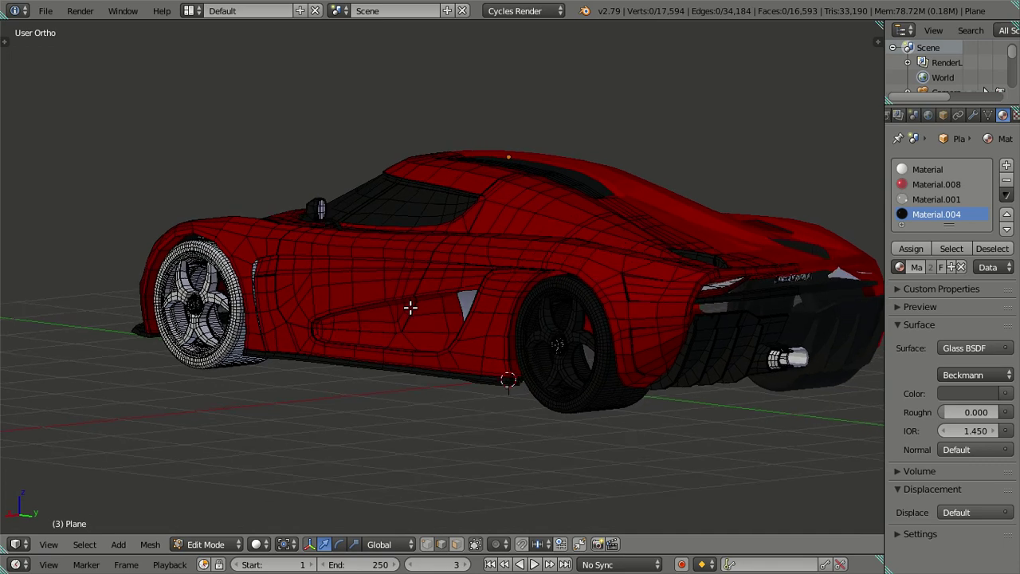
{"action": "scroll", "coordinate": [491, 294], "scroll_direction": "up", "scroll_amount": 3}
{"action": "scroll", "coordinate": [377, 318], "scroll_direction": "up", "scroll_amount": 2}
{"action": "mouse_move", "coordinate": [492, 294]}
{"action": "middle_mouse_down"}
{"action": "mouse_move", "coordinate": [377, 319]}
{"action": "mouse_move", "coordinate": [434, 343]}
{"action": "middle_mouse_up"}
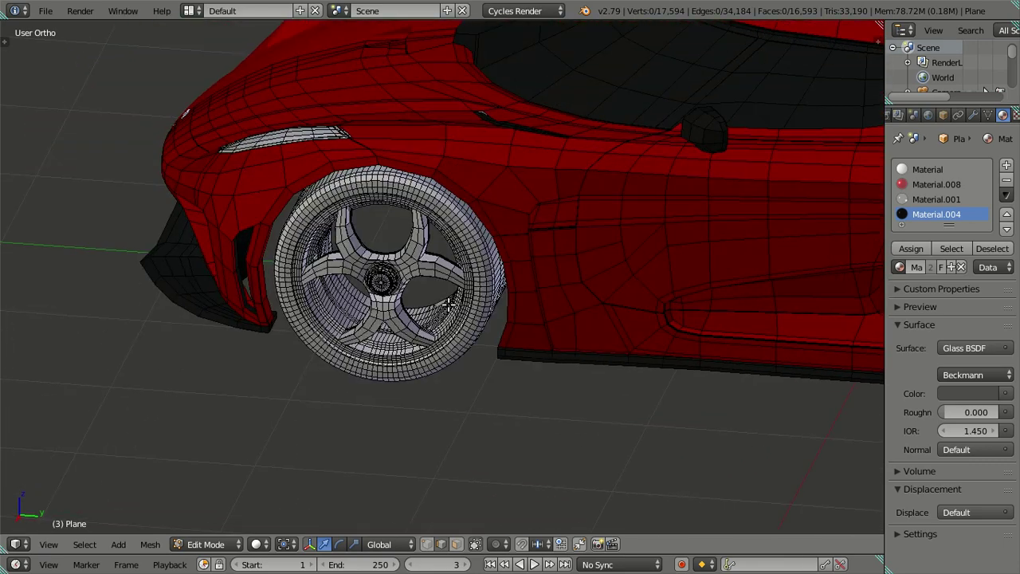
{"action": "scroll", "coordinate": [436, 265], "scroll_direction": "up", "scroll_amount": 2}
{"action": "key", "text": "l"}
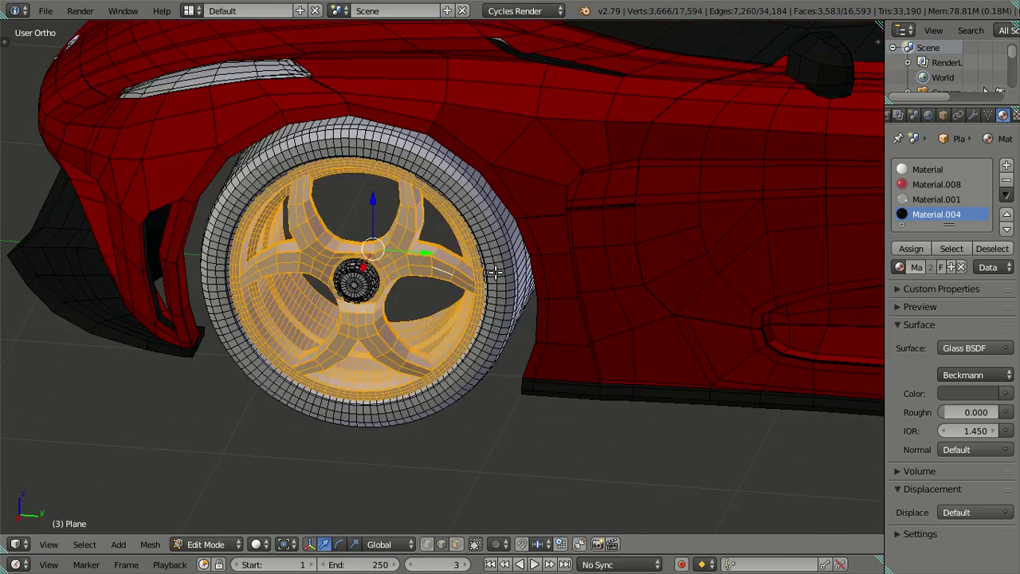
{"action": "key", "text": "l"}
{"action": "left_click", "coordinate": [905, 252]}
{"action": "scroll", "coordinate": [398, 244], "scroll_direction": "down", "scroll_amount": 2}
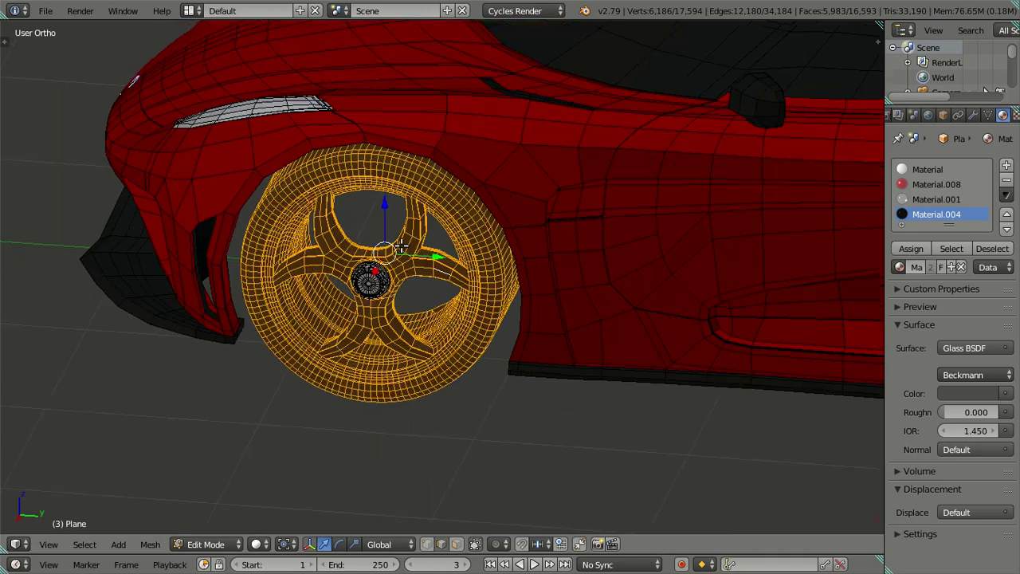
{"action": "key", "text": "a"}
Return to Object Mode with the whole car in view.
{"action": "scroll", "coordinate": [399, 244], "scroll_direction": "down", "scroll_amount": 3}
{"action": "mouse_move", "coordinate": [399, 244]}
{"action": "middle_mouse_down"}
{"action": "mouse_move", "coordinate": [387, 289]}
{"action": "mouse_move", "coordinate": [445, 298]}
{"action": "mouse_move", "coordinate": [498, 278]}
{"action": "mouse_move", "coordinate": [547, 297]}
{"action": "mouse_move", "coordinate": [537, 316]}
{"action": "mouse_move", "coordinate": [501, 307]}
{"action": "mouse_move", "coordinate": [829, 252]}
{"action": "middle_mouse_up"}
{"action": "key", "text": "Tab"}
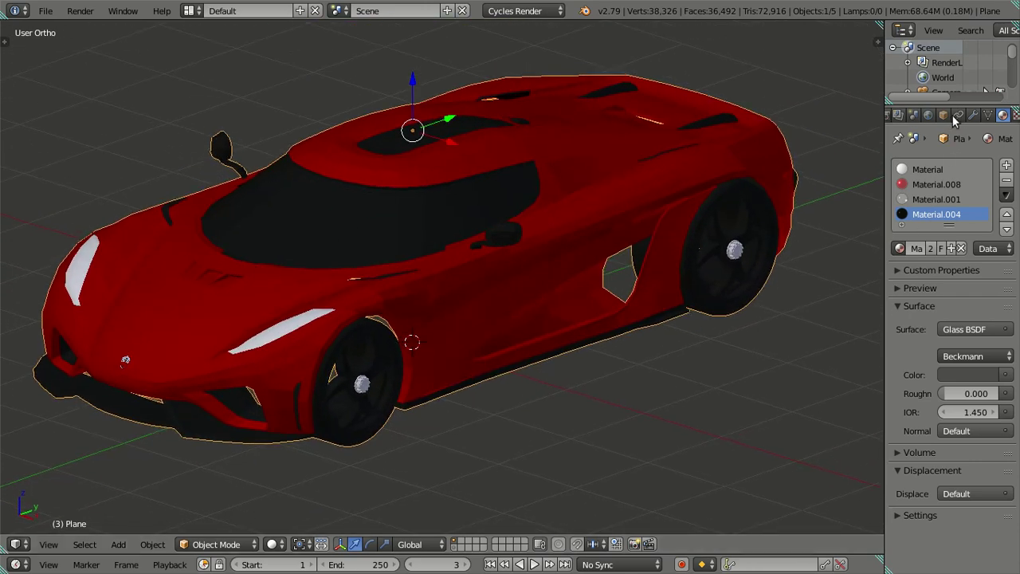
Smooth-shade the car and raise its viewport subdivision level to 2.
{"action": "left_click", "coordinate": [973, 115]}
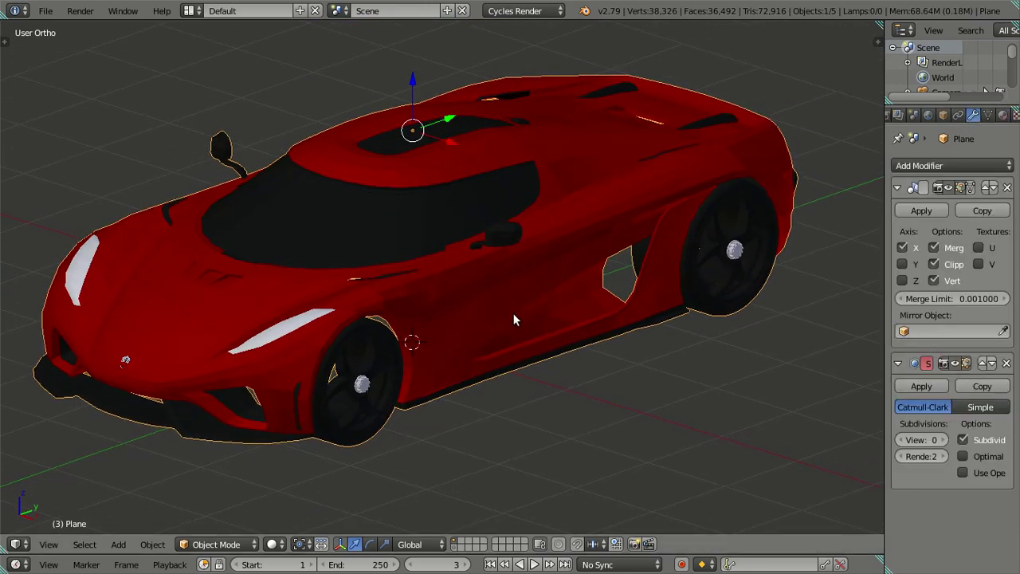
{"action": "key", "text": "t"}
{"action": "left_click", "coordinate": [42, 246]}
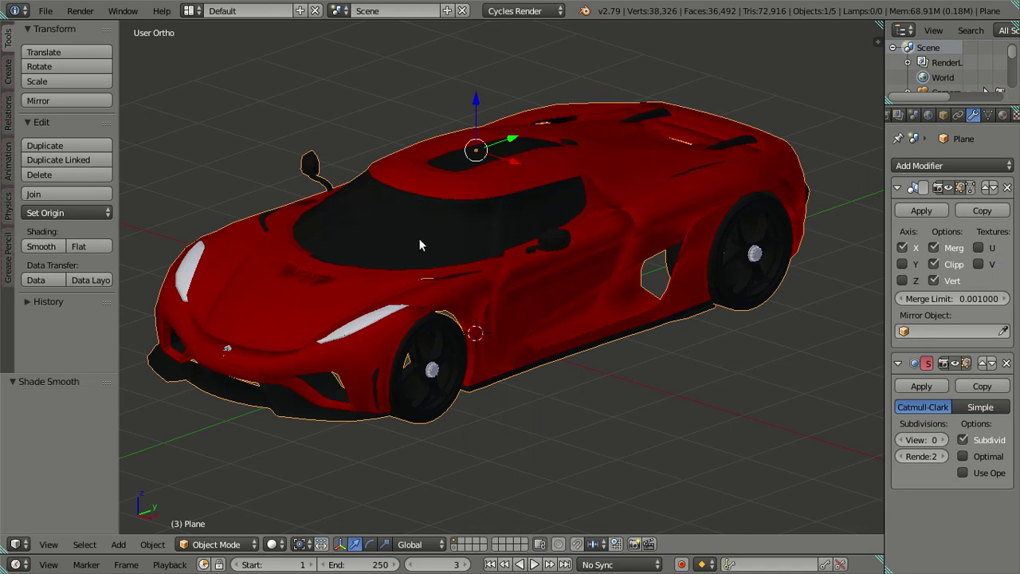
{"action": "key", "text": "t"}
{"action": "key", "text": "a"}
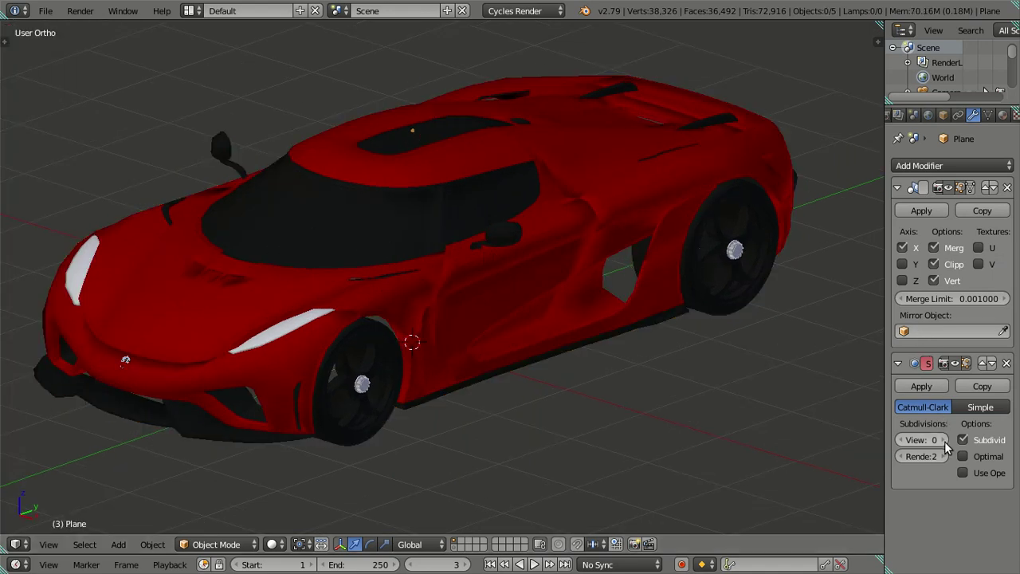
{"action": "left_click", "coordinate": [925, 439]}
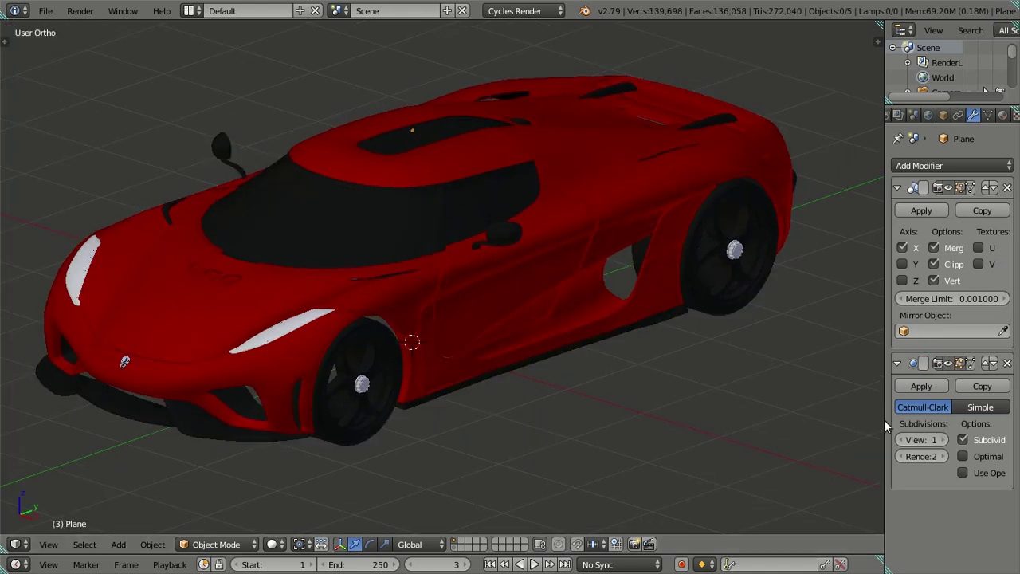
{"action": "scroll", "coordinate": [653, 383], "scroll_direction": "down", "scroll_amount": 2}
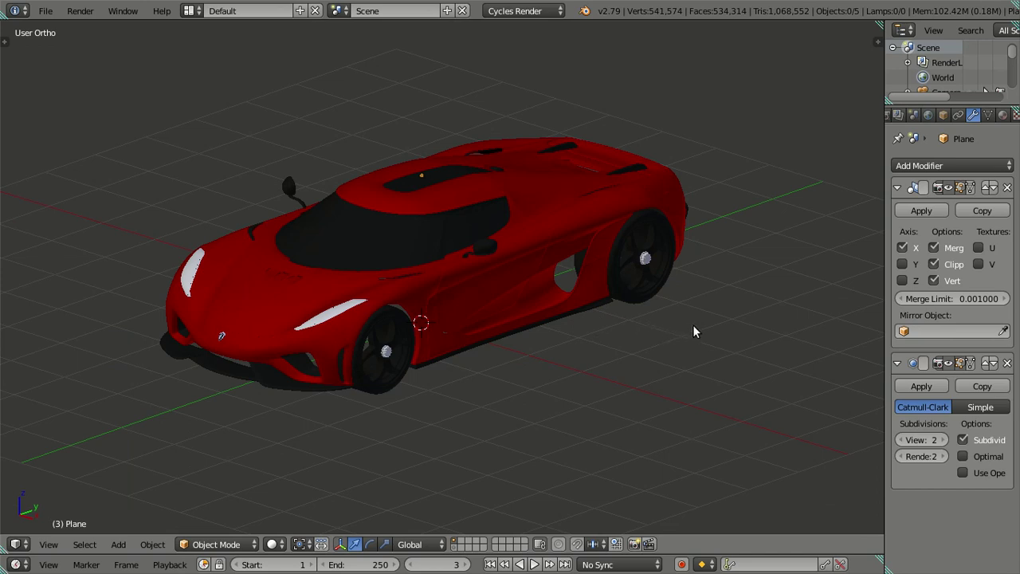
View the car through the scene camera, save over the existing file, and exit full-screen.
{"action": "key", "text": "KP_0"}
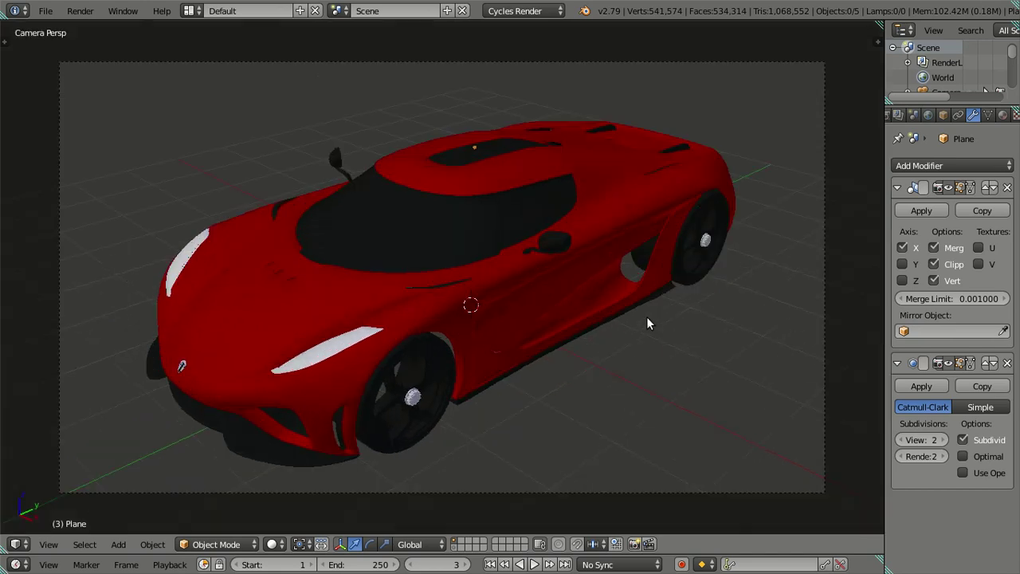
{"action": "key", "text": "ctrl+s"}
{"action": "left_click", "coordinate": [667, 320]}
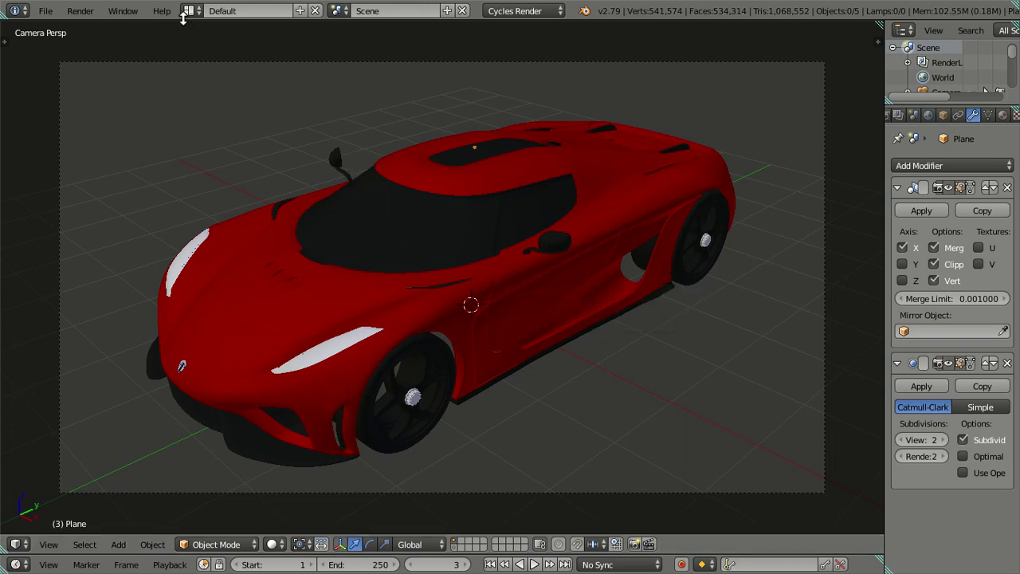
{"action": "left_click", "coordinate": [109, 11]}
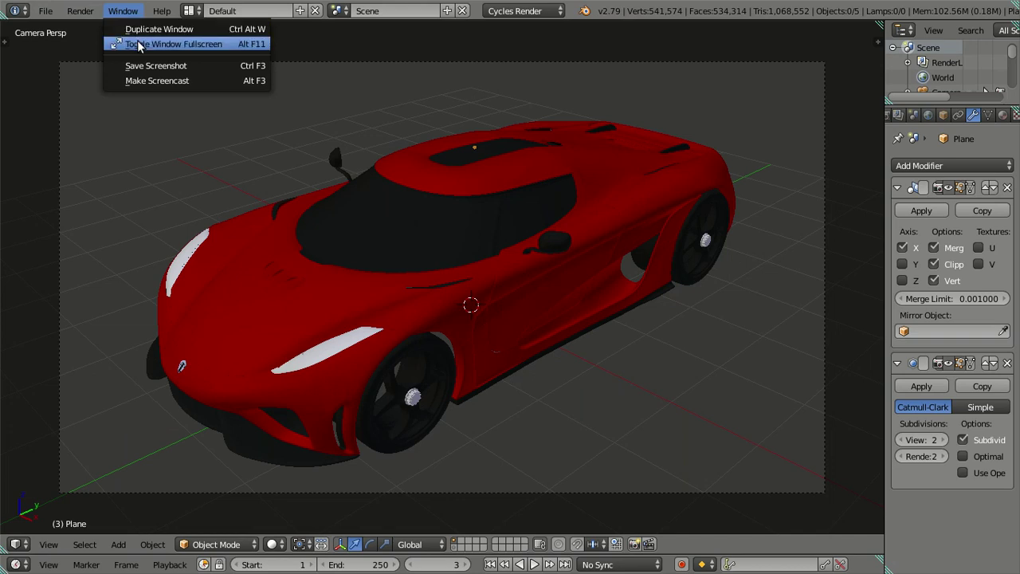